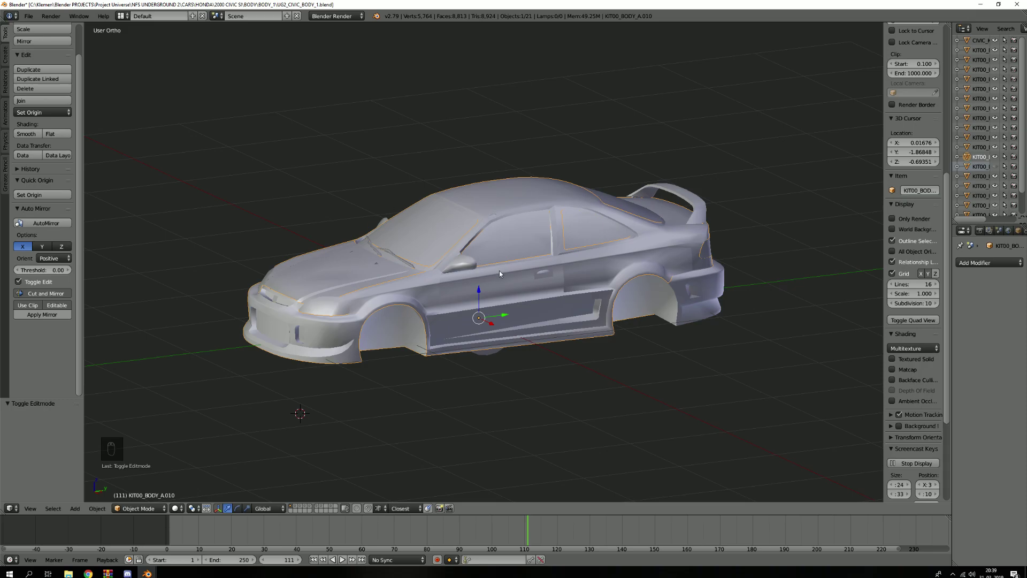
# Switch the view to layer 7 and hide the left headlight's glass cover on the stock Civic coupe.
pyautogui.press('7')
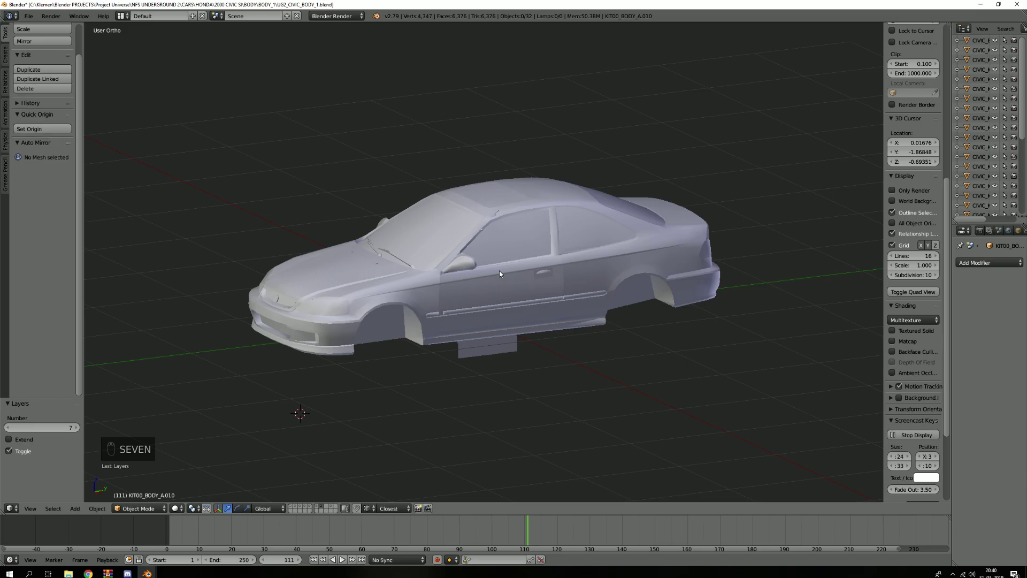
pyautogui.press('7')
pyautogui.scroll(5, 474, 300)
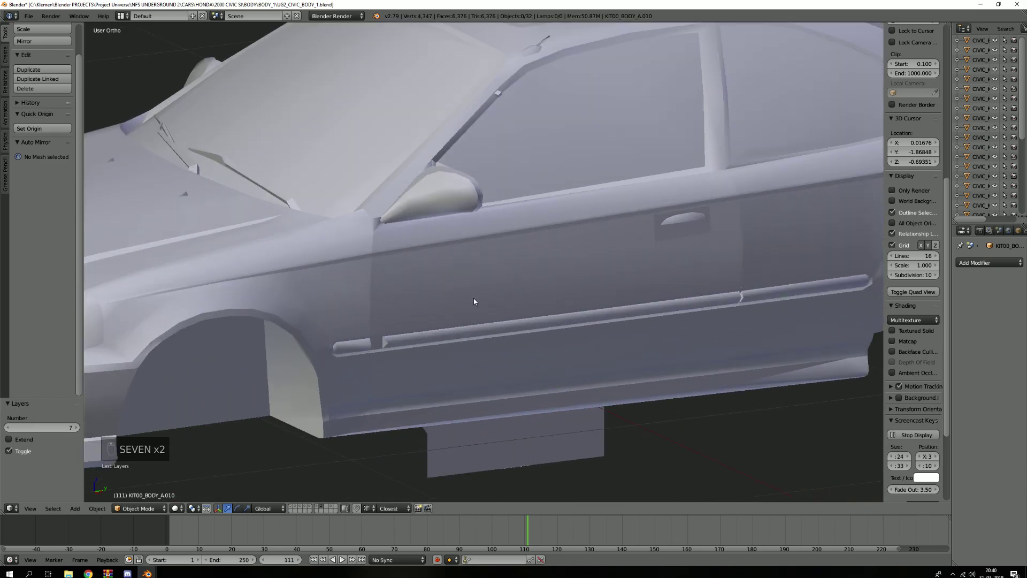
pyautogui.rightClick(485, 267)
pyautogui.press('Tab')
pyautogui.scroll(-5, 485, 267)
pyautogui.press('Tab')
pyautogui.moveTo(370, 277); pyautogui.dragTo(377, 309, button='middle')
pyautogui.press('h')
pyautogui.scroll(8, 401, 320)
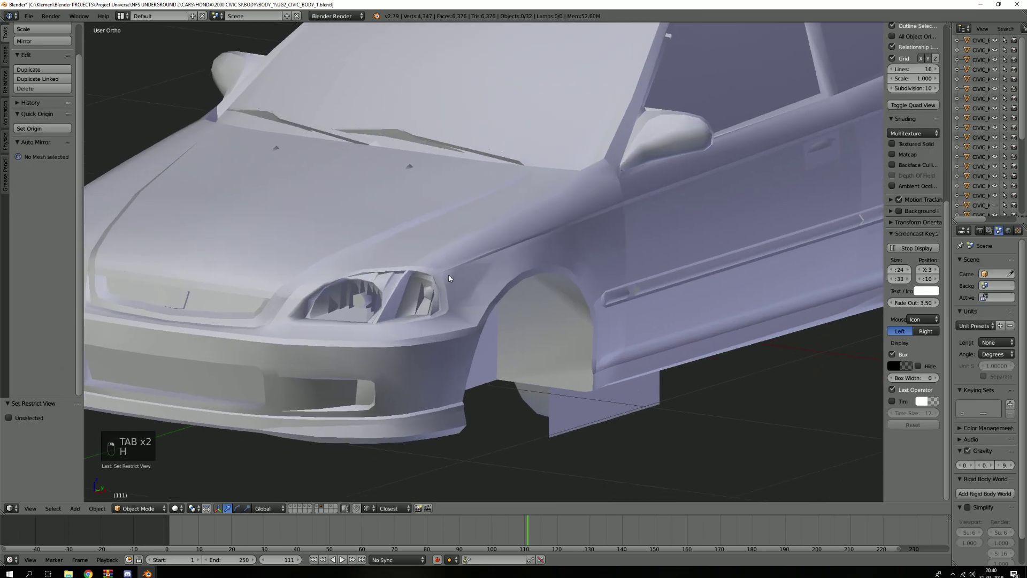
pyautogui.scroll(-5, 474, 268)
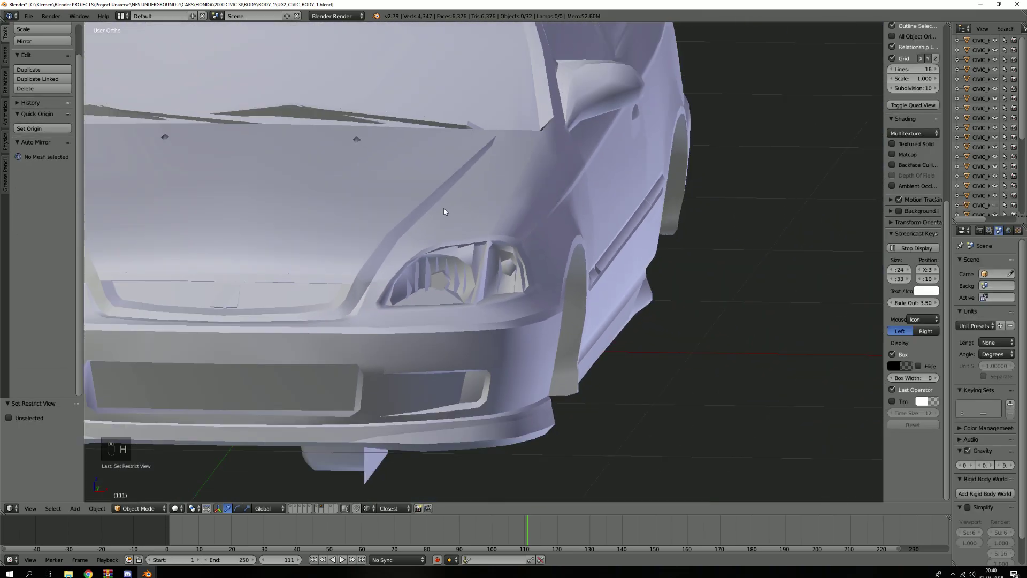
# Examine the topology of the stock coupe's hood and front body parts in Edit Mode.
pyautogui.press('Tab')
pyautogui.rightClick(360, 206)
pyautogui.press('Tab')
pyautogui.scroll(-2, 359, 207)
pyautogui.keyDown('shift'); pyautogui.moveTo(351, 224); pyautogui.dragTo(475, 190, button='middle'); pyautogui.keyUp('shift')
pyautogui.scroll(2, 523, 246)
pyautogui.scroll(-1, 345, 270)
pyautogui.scroll(-3, 474, 190)
pyautogui.moveTo(373, 262); pyautogui.dragTo(497, 262, button='middle')
pyautogui.press('Tab')
pyautogui.rightClick(419, 206)
pyautogui.press('Tab')
pyautogui.moveTo(452, 244); pyautogui.dragTo(429, 242, button='middle')
pyautogui.press('Tab')
pyautogui.rightClick(295, 253)
pyautogui.moveTo(295, 253); pyautogui.dragTo(426, 327, button='middle')
pyautogui.press('Tab')
pyautogui.press('Tab')
# Examine the left headlight housing and its surrounding body mesh up close.
pyautogui.scroll(6, 428, 290)
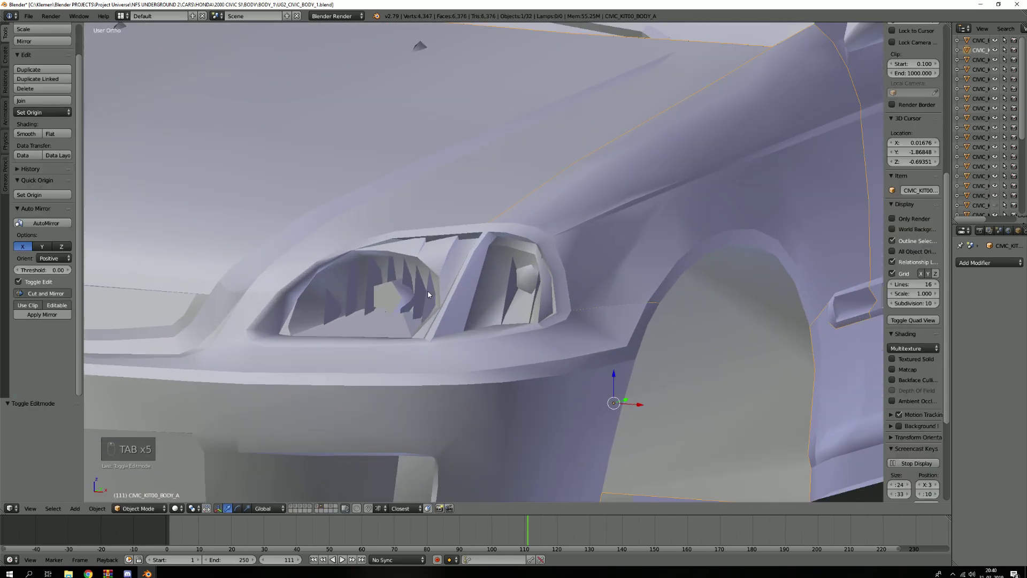
pyautogui.moveTo(428, 290); pyautogui.dragTo(444, 292, button='middle')
pyautogui.keyDown('shift'); pyautogui.moveTo(719, 265); pyautogui.dragTo(414, 220, button='middle'); pyautogui.keyUp('shift')
pyautogui.scroll(2, 414, 221)
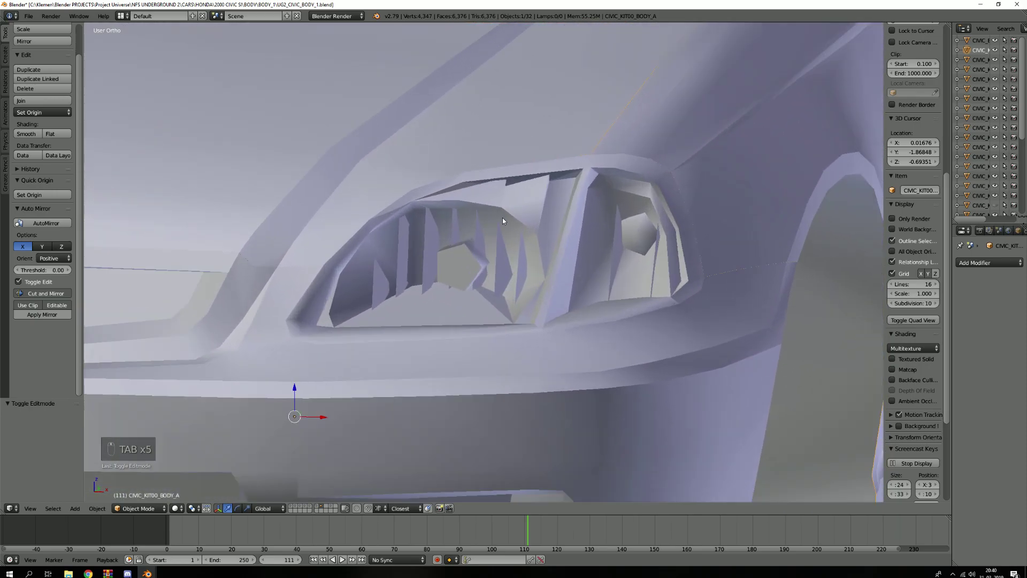
pyautogui.moveTo(504, 216); pyautogui.dragTo(496, 219, button='middle')
pyautogui.keyDown('shift'); pyautogui.moveTo(274, 301); pyautogui.dragTo(502, 259, button='middle'); pyautogui.keyUp('shift')
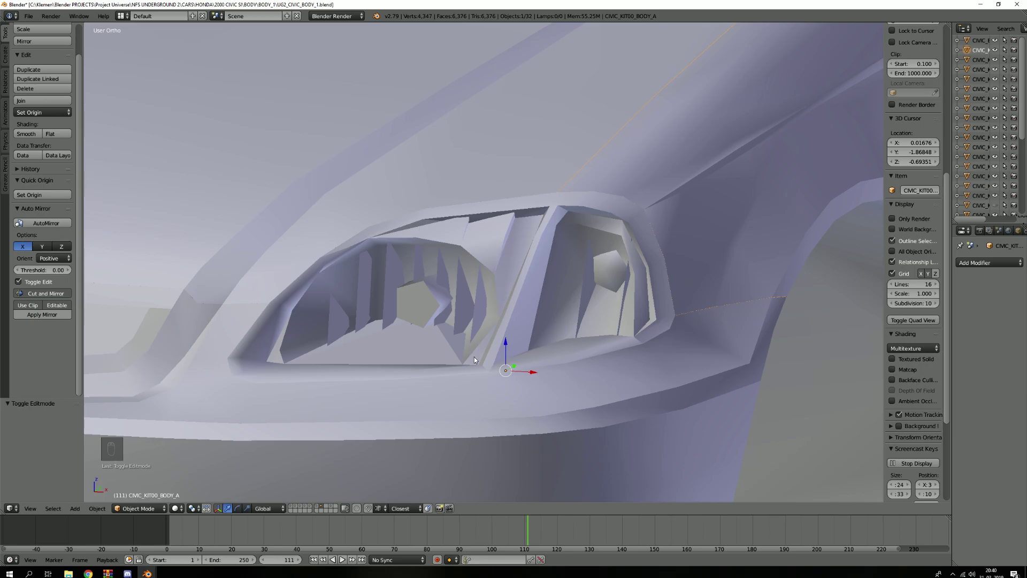
pyautogui.press('Tab')
pyautogui.press('Tab')
pyautogui.press('Tab')
pyautogui.press('Tab')
# Clear the sharp marking from the curved rim edges of the left headlight's large reflector.
pyautogui.rightClick(482, 247)
pyautogui.press('Tab')
pyautogui.press('a')
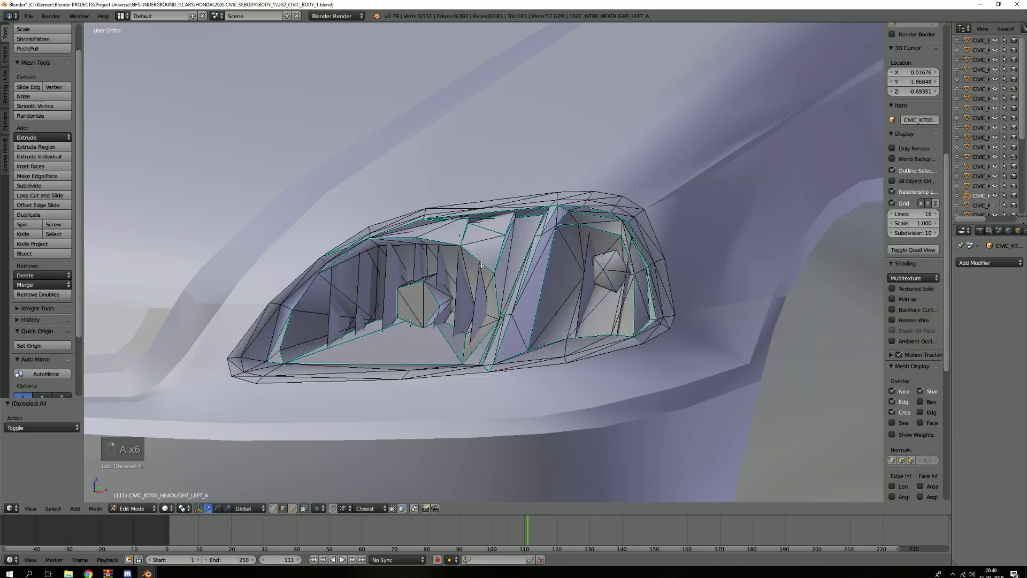
pyautogui.scroll(2, 483, 256)
pyautogui.keyDown('shift'); pyautogui.rightClick(421, 226); pyautogui.keyUp('shift')
pyautogui.hotkey('ctrl', 'e')
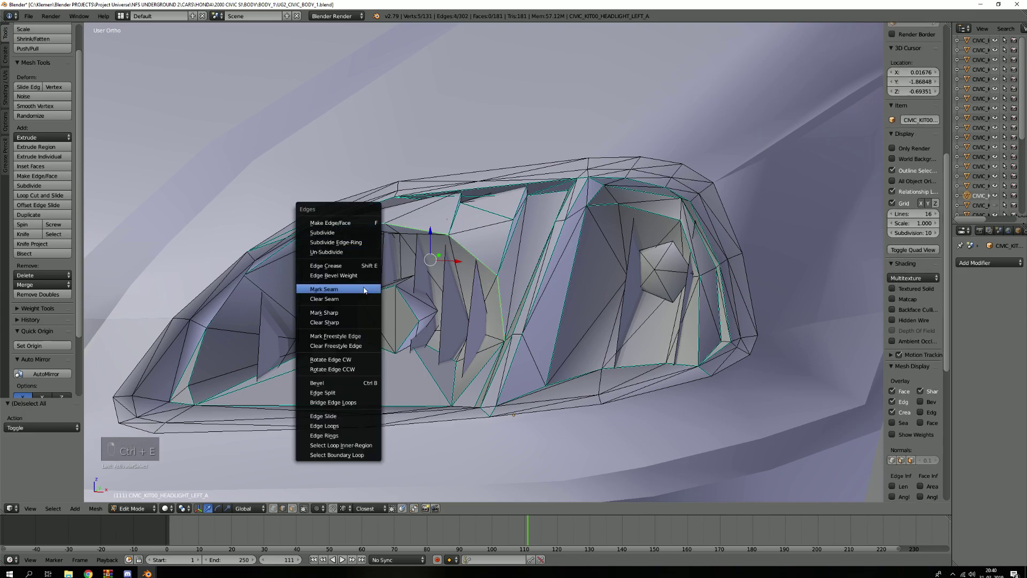
pyautogui.click(359, 322)
pyautogui.press('a')
pyautogui.scroll(-3, 425, 304)
pyautogui.press('Tab')
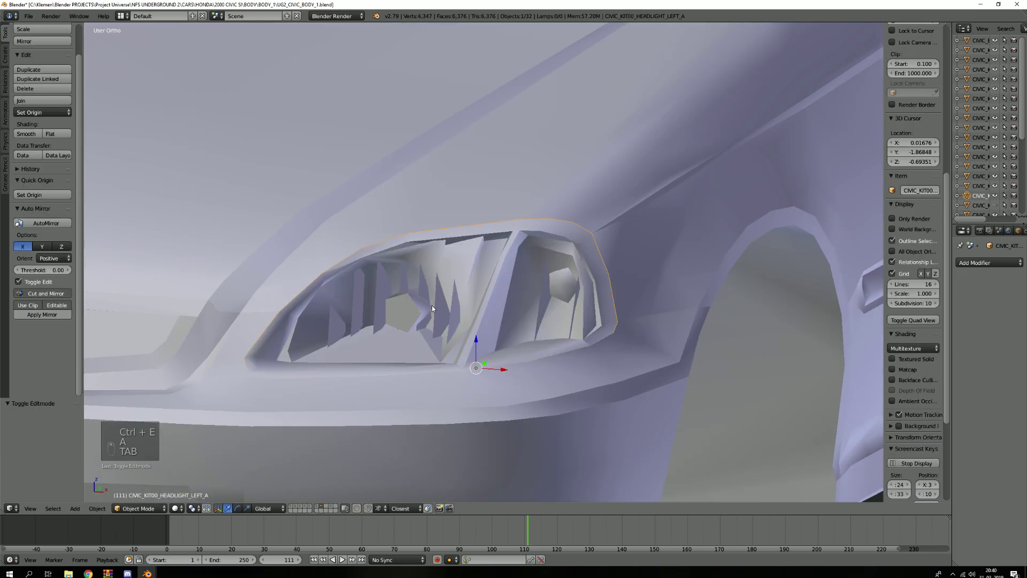
# Check the headlight's shading from the side and undo the sharp edge clearing.
pyautogui.scroll(-4, 436, 305)
pyautogui.moveTo(441, 306); pyautogui.dragTo(285, 356, button='middle')
pyautogui.scroll(4, 433, 299)
pyautogui.scroll(-2, 430, 314)
pyautogui.scroll(3, 356, 339)
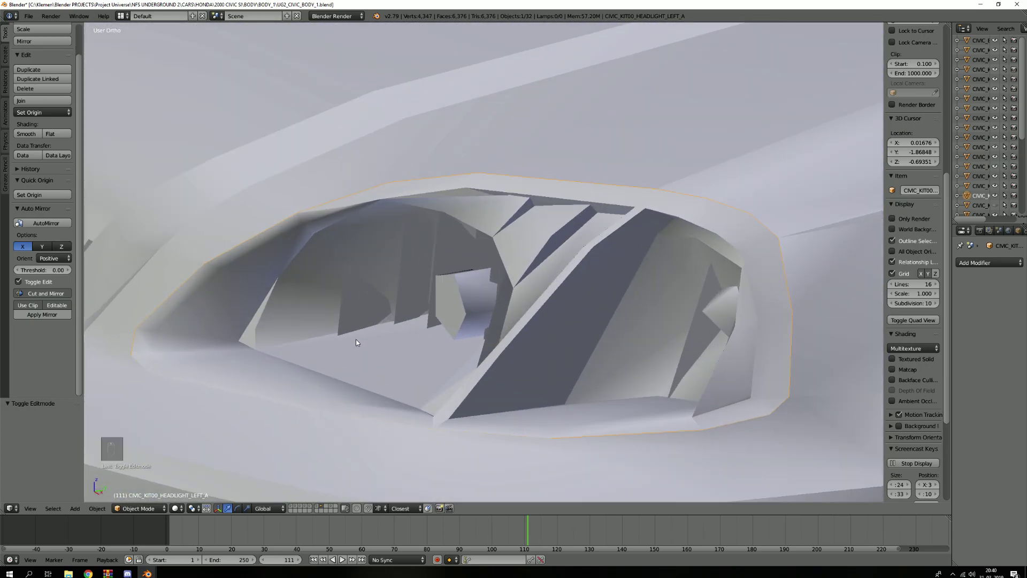
pyautogui.hotkey('ctrl', 'z')
pyautogui.press('Tab')
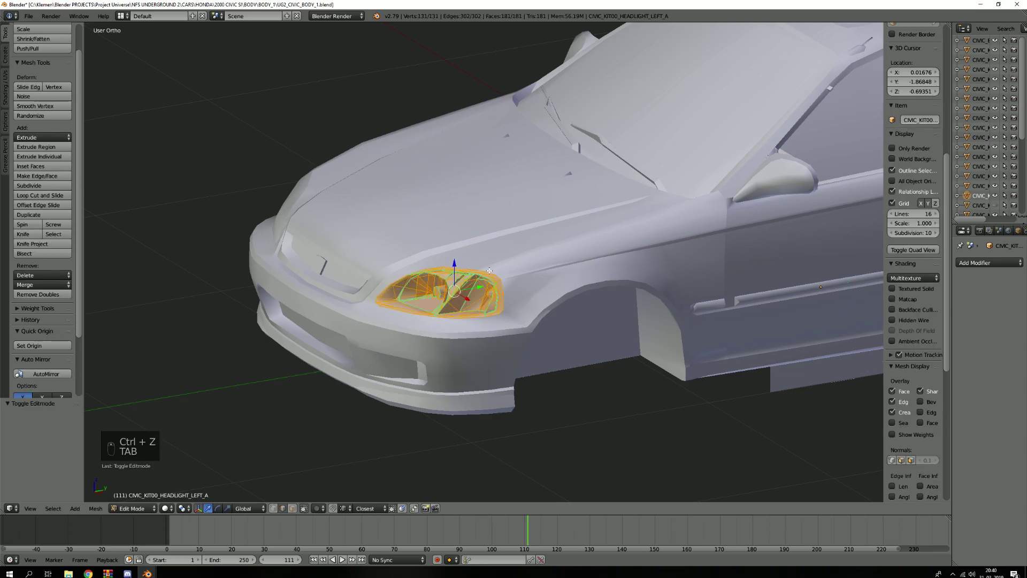
pyautogui.press('Tab')
# Switch to layer 4 and examine the detailed coupe with its interior from the front and rear.
pyautogui.scroll(-4, 501, 272)
pyautogui.moveTo(506, 272); pyautogui.dragTo(588, 263, button='middle')
pyautogui.scroll(3, 493, 255)
pyautogui.scroll(2, 406, 262)
pyautogui.moveTo(493, 256)
pyautogui.mouseDown(button='middle')
pyautogui.moveTo(405, 262)
pyautogui.moveTo(506, 260)
pyautogui.mouseUp(button='middle')
pyautogui.scroll(-5, 405, 264)
pyautogui.press('4')
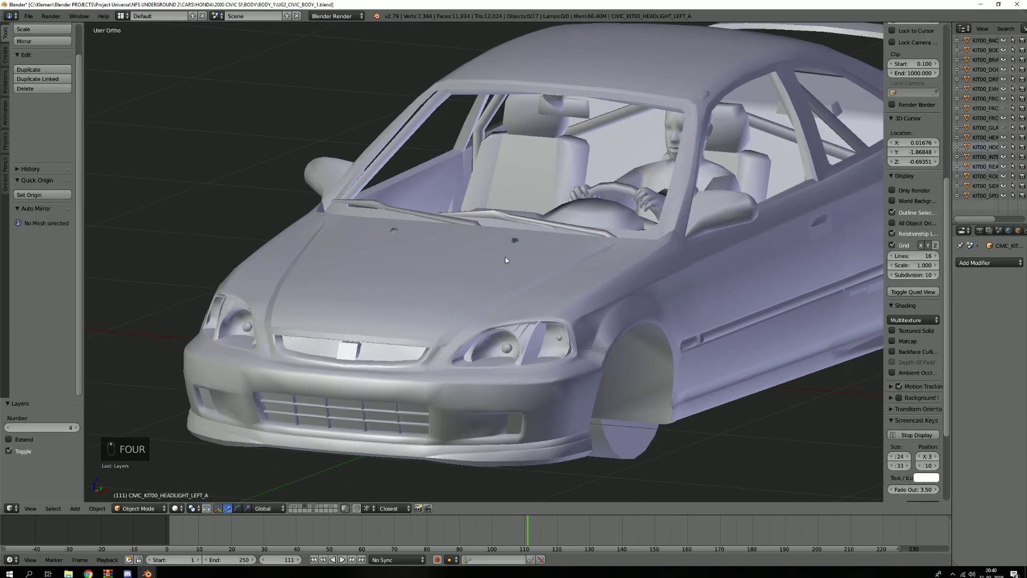
pyautogui.scroll(-3, 506, 261)
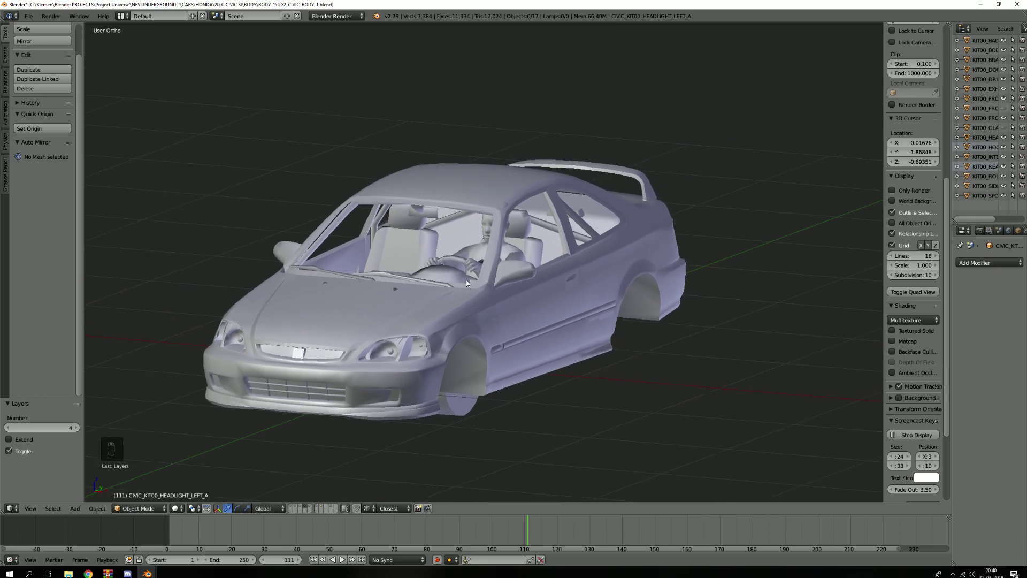
pyautogui.moveTo(499, 293); pyautogui.dragTo(424, 284, button='middle')
pyautogui.scroll(-2, 423, 274)
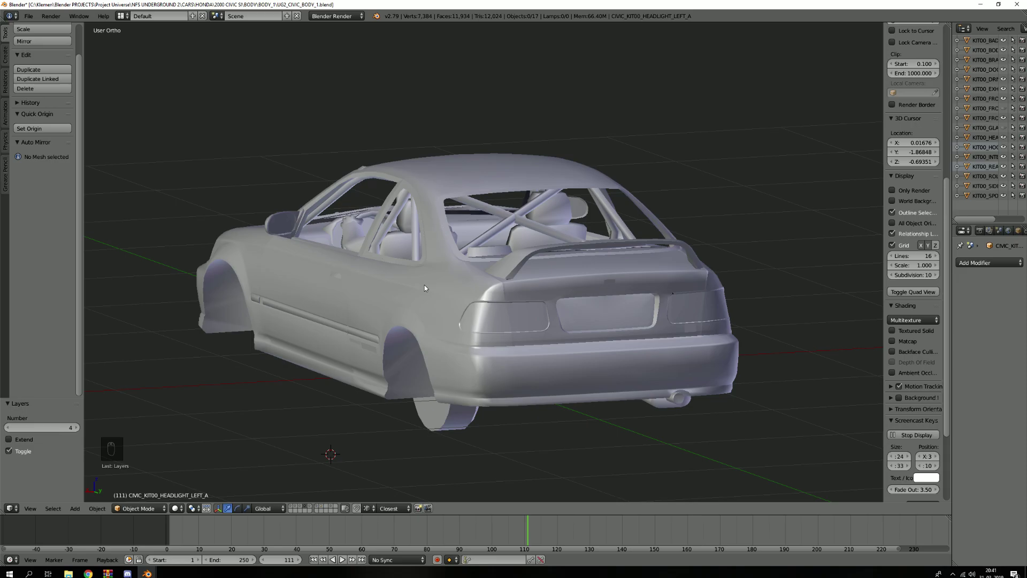
pyautogui.moveTo(365, 274); pyautogui.dragTo(504, 246, button='middle')
pyautogui.scroll(-4, 466, 321)
pyautogui.scroll(4, 444, 294)
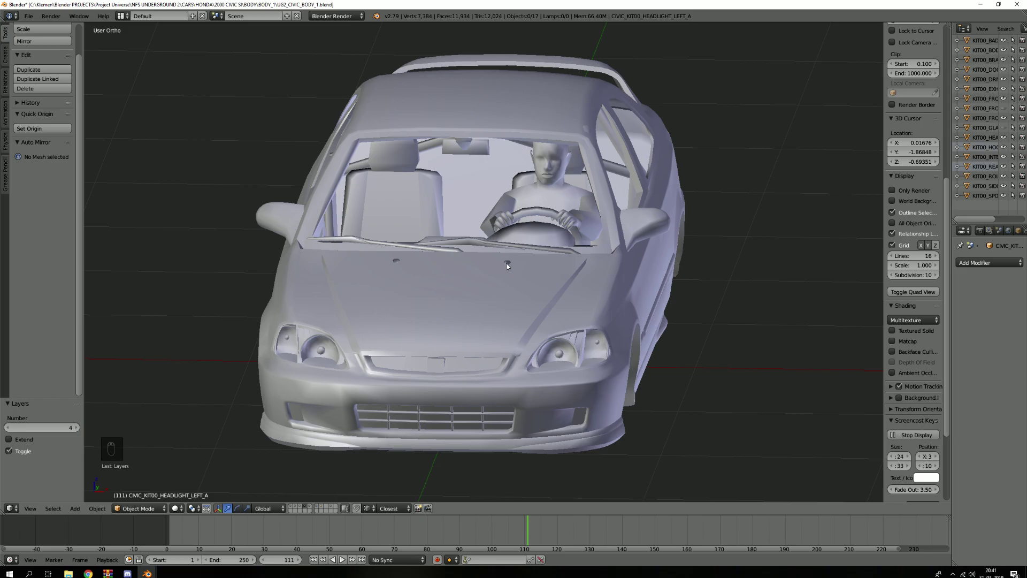
pyautogui.scroll(-2, 609, 225)
pyautogui.moveTo(655, 225); pyautogui.dragTo(623, 275, button='middle')
pyautogui.scroll(2, 623, 275)
pyautogui.rightClick(460, 238)
pyautogui.scroll(-2, 460, 238)
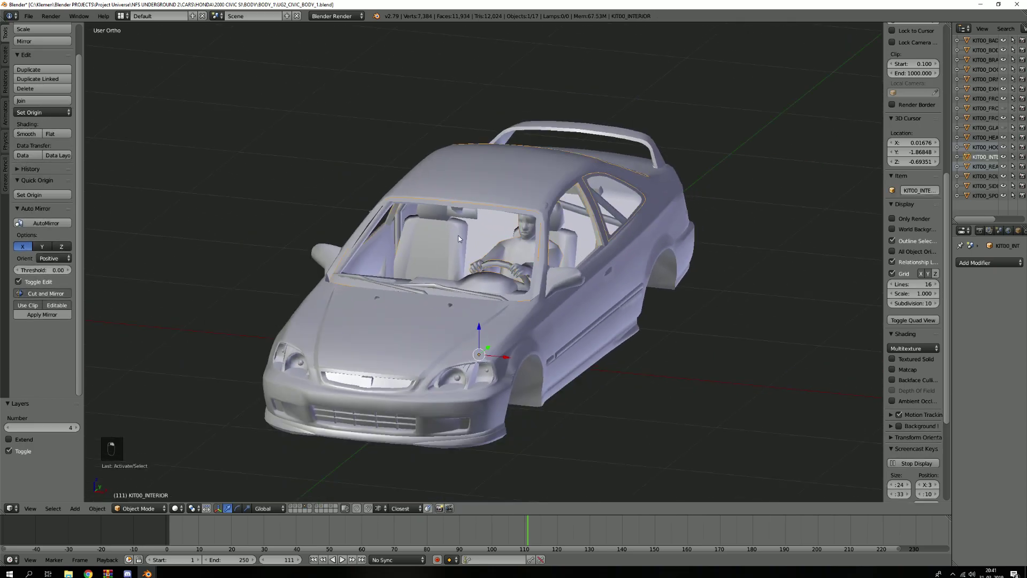
pyautogui.press('g')
pyautogui.rightClick(473, 197)
# Examine the detailed left headlight's mesh in Edit Mode with vertex selection and in Object Mode.
pyautogui.keyDown('shift'); pyautogui.moveTo(503, 303); pyautogui.dragTo(573, 229, button='middle'); pyautogui.keyUp('shift')
pyautogui.scroll(4, 527, 301)
pyautogui.rightClick(531, 300)
pyautogui.press('Tab')
pyautogui.scroll(3, 534, 297)
pyautogui.moveTo(528, 298)
pyautogui.mouseDown(button='middle')
pyautogui.moveTo(577, 271)
pyautogui.moveTo(517, 292)
pyautogui.moveTo(545, 293)
pyautogui.mouseUp(button='middle')
pyautogui.press('1')
pyautogui.scroll(3, 524, 308)
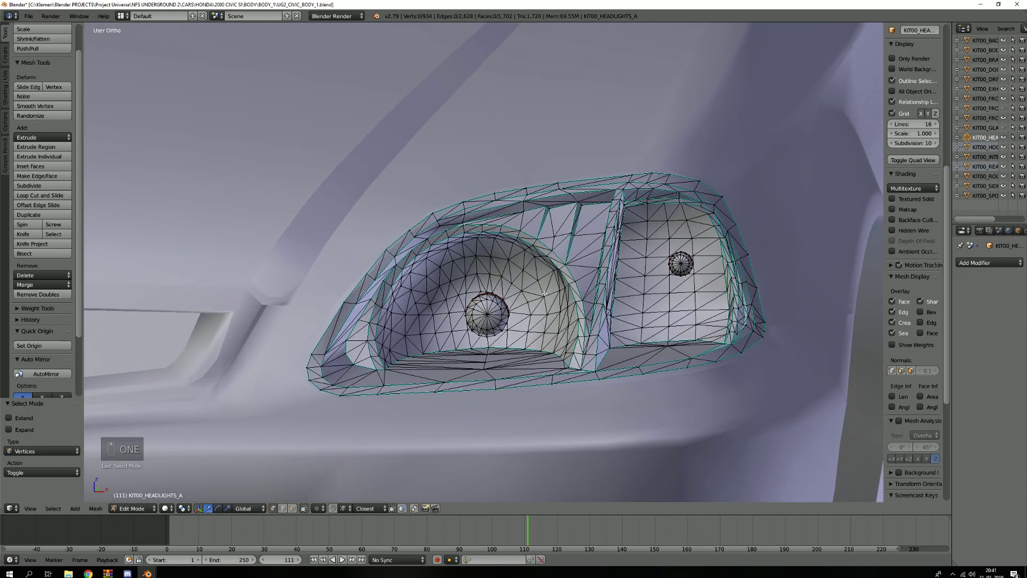
pyautogui.press('Tab')
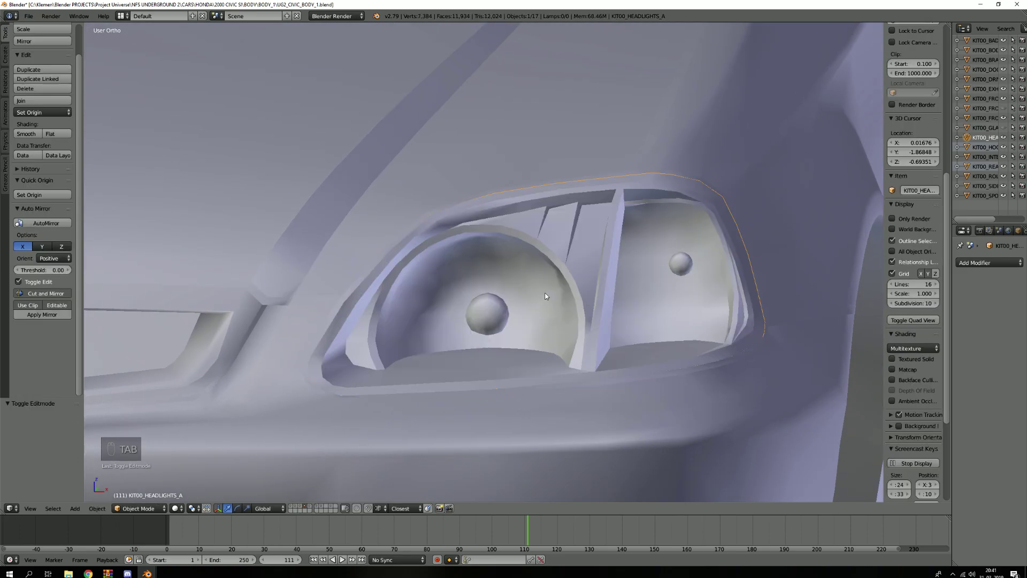
# Switch to layer 6 and examine the hatchback's left headlight mesh and shading from several angles.
pyautogui.press('5')
pyautogui.scroll(-5, 547, 294)
pyautogui.press('6')
pyautogui.scroll(-7, 559, 294)
pyautogui.moveTo(596, 299); pyautogui.dragTo(532, 308, button='middle')
pyautogui.scroll(10, 534, 310)
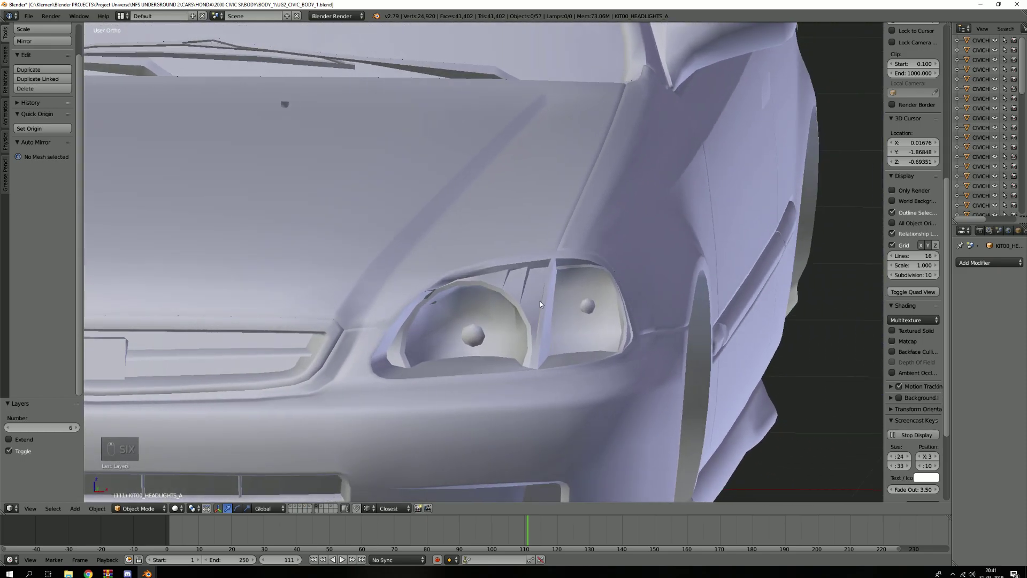
pyautogui.rightClick(540, 301)
pyautogui.press('Tab')
pyautogui.scroll(1, 576, 295)
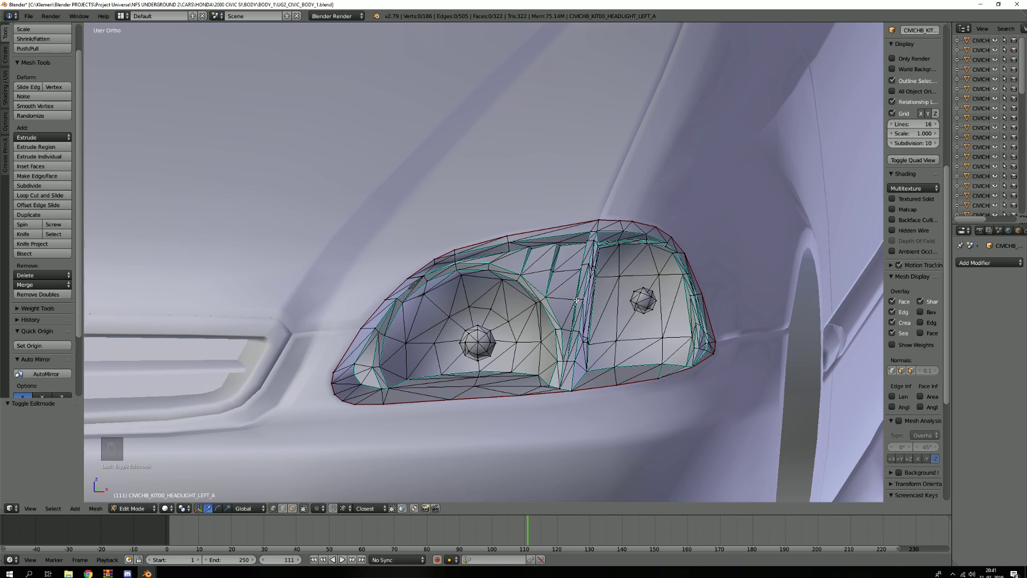
pyautogui.press('Tab')
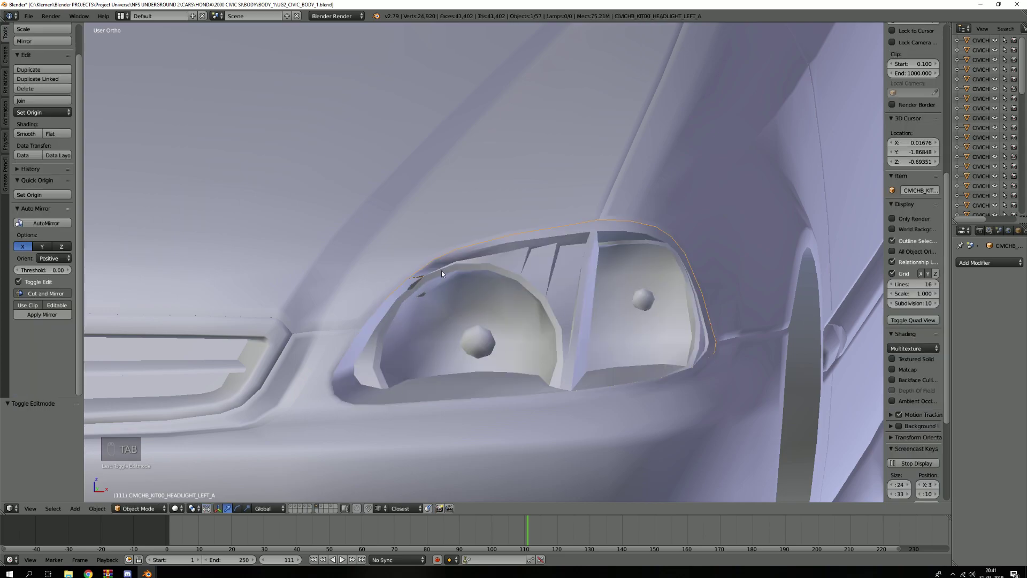
pyautogui.moveTo(564, 375); pyautogui.dragTo(521, 374, button='middle')
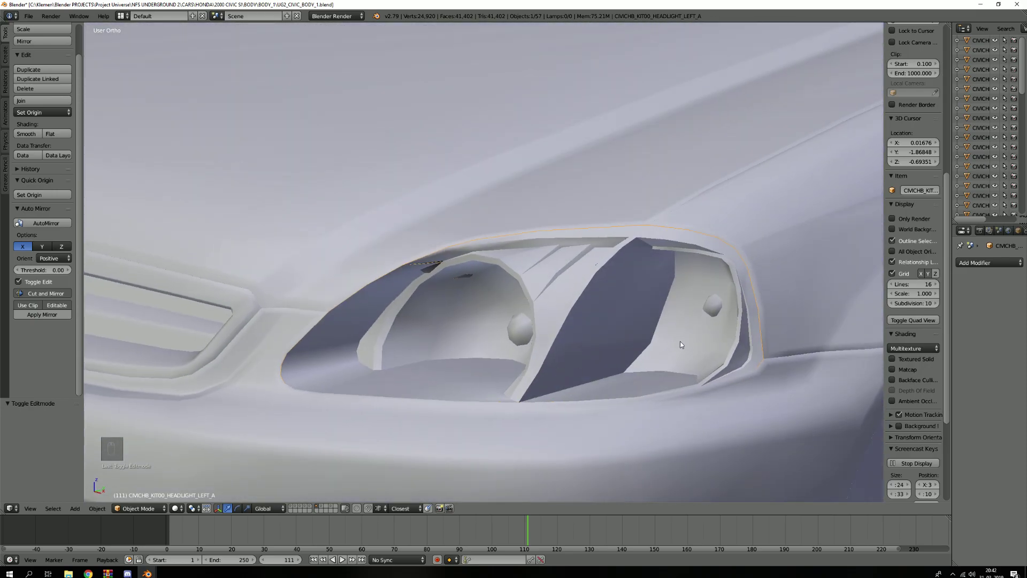
pyautogui.press('Tab')
pyautogui.moveTo(635, 353)
pyautogui.mouseDown(button='middle')
pyautogui.moveTo(652, 331)
pyautogui.moveTo(666, 371)
pyautogui.moveTo(564, 374)
pyautogui.moveTo(513, 389)
pyautogui.moveTo(543, 371)
pyautogui.moveTo(613, 376)
pyautogui.moveTo(630, 338)
pyautogui.mouseUp(button='middle')
pyautogui.press('Tab')
pyautogui.scroll(-8, 652, 332)
pyautogui.scroll(3, 627, 336)
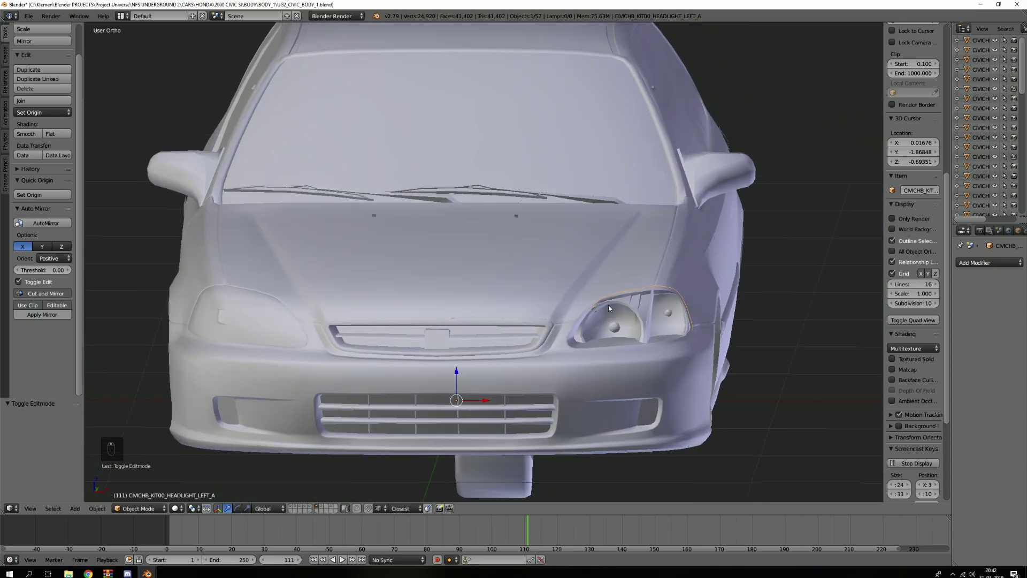
# Return to layer 4 and compare the detailed coupe's headlights and overall body.
pyautogui.press('4')
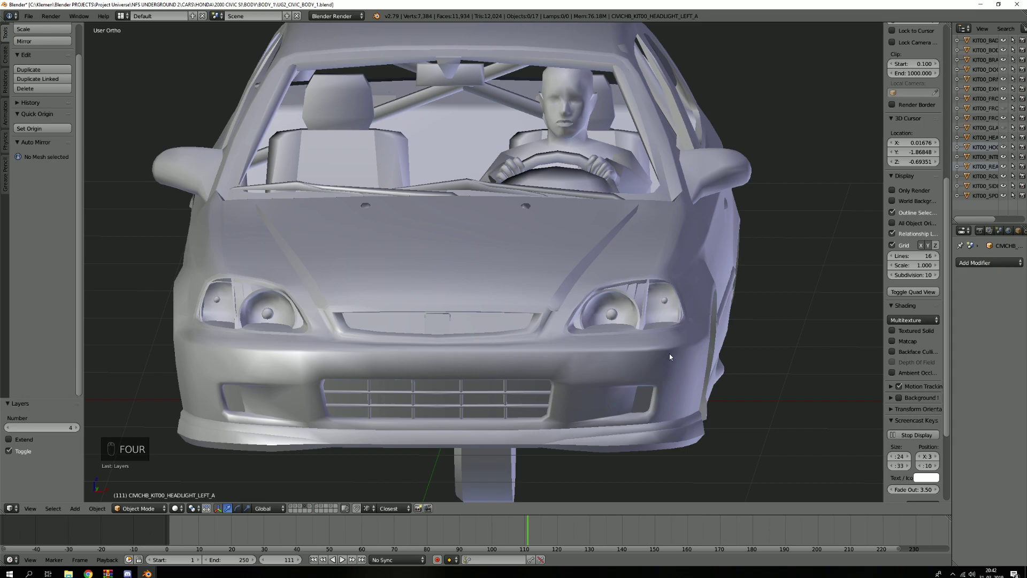
pyautogui.scroll(5, 594, 298)
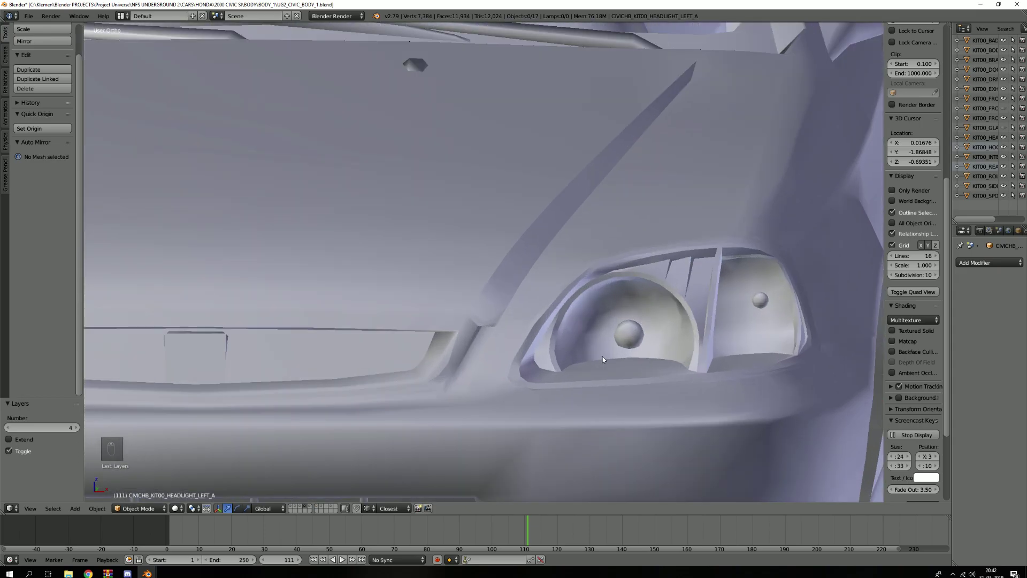
pyautogui.scroll(-5, 603, 353)
pyautogui.moveTo(490, 344); pyautogui.dragTo(520, 335, button='middle')
pyautogui.scroll(-3, 384, 361)
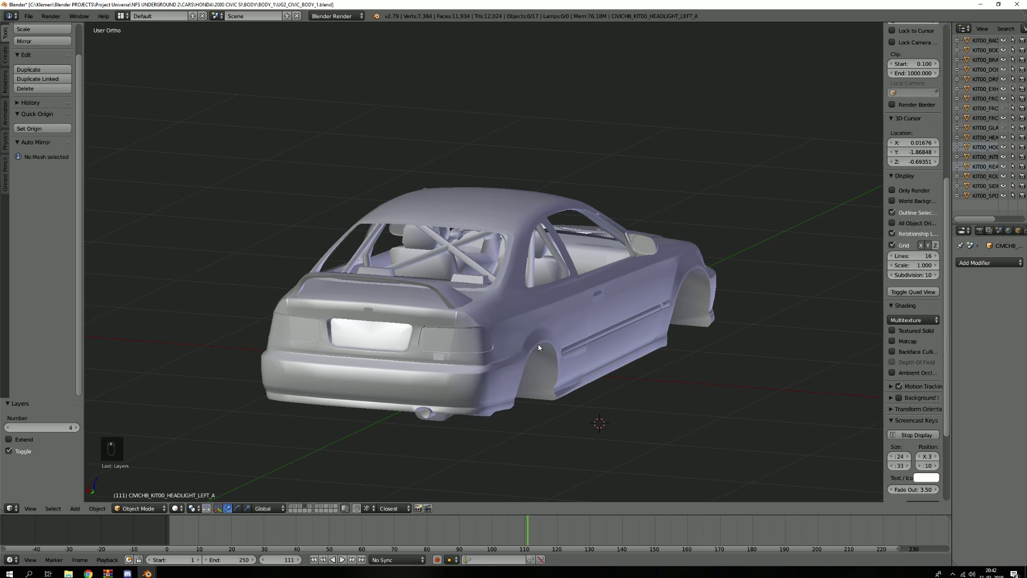
# Switch to layer 1 and view the body-kit coupe from its front and side.
pyautogui.press('1')
pyautogui.moveTo(546, 335); pyautogui.dragTo(538, 316, button='middle')
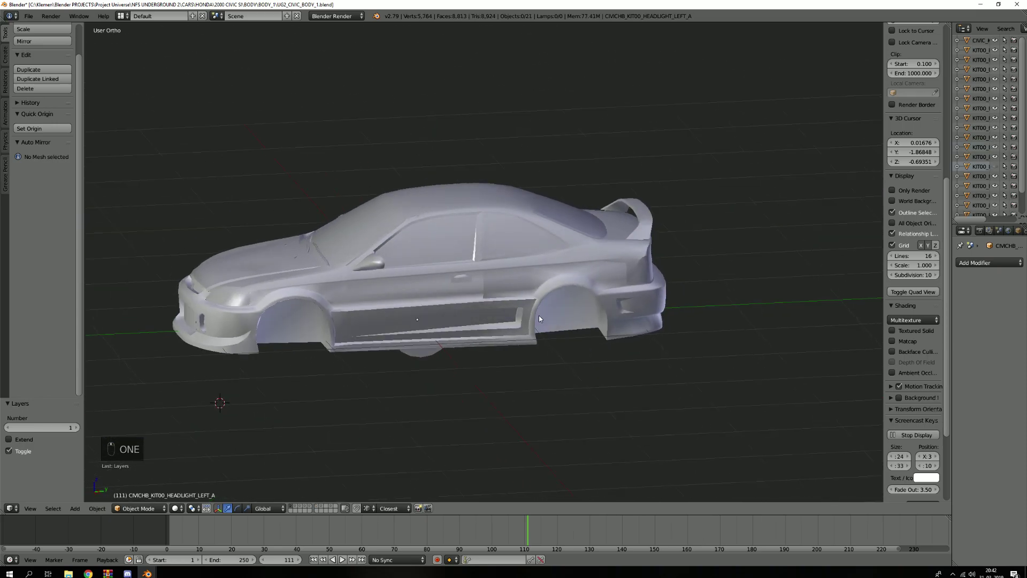
pyautogui.keyDown('shift'); pyautogui.moveTo(454, 314); pyautogui.dragTo(562, 319, button='middle'); pyautogui.keyUp('shift')
pyautogui.scroll(1, 504, 308)
pyautogui.moveTo(502, 306); pyautogui.dragTo(509, 300, button='middle')
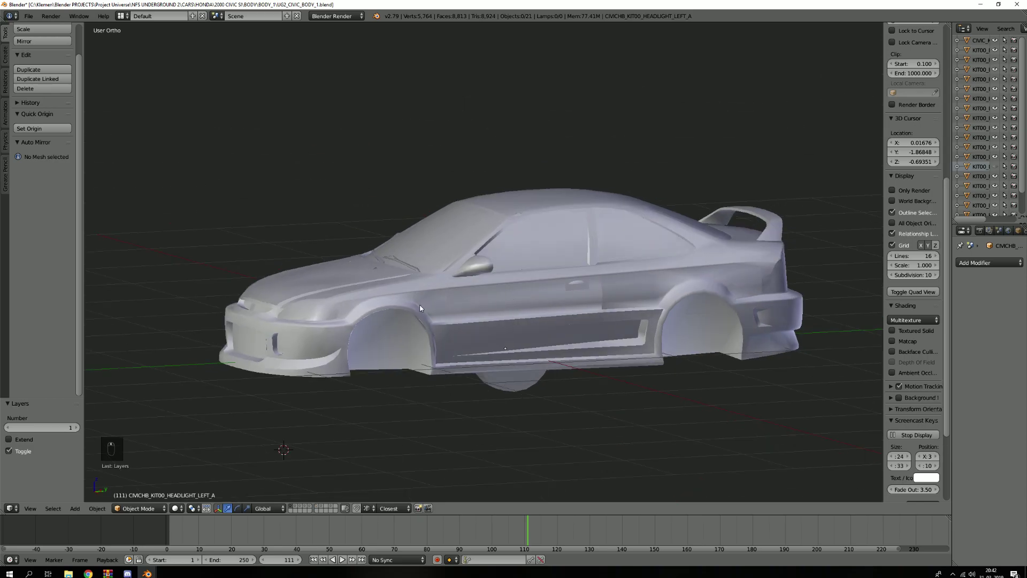
pyautogui.scroll(2, 434, 305)
pyautogui.scroll(-2, 435, 305)
# Examine the body-kit coupe's one-piece body mesh in Edit Mode, from the door side to the front left fender.
pyautogui.rightClick(435, 304)
pyautogui.press('Tab')
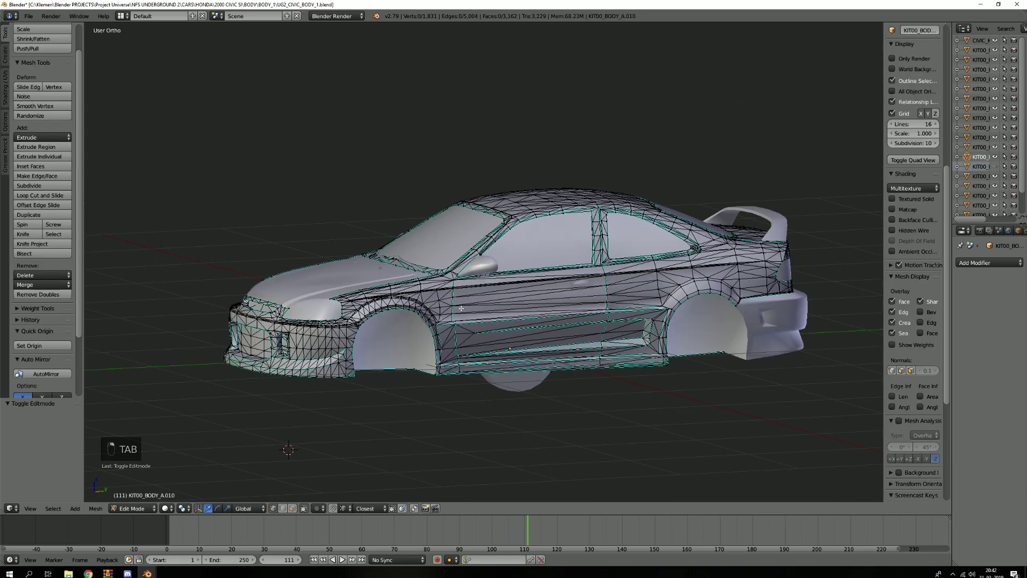
pyautogui.scroll(3, 461, 308)
pyautogui.keyDown('shift'); pyautogui.moveTo(733, 294); pyautogui.dragTo(688, 305, button='middle'); pyautogui.keyUp('shift')
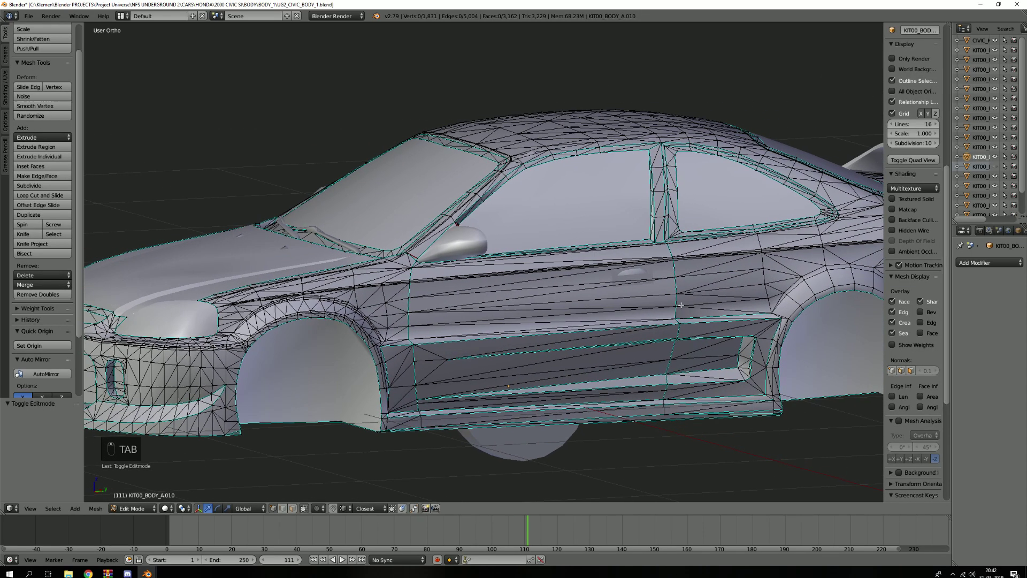
pyautogui.scroll(3, 348, 327)
pyautogui.keyDown('shift'); pyautogui.moveTo(349, 327); pyautogui.dragTo(488, 330, button='middle'); pyautogui.keyUp('shift')
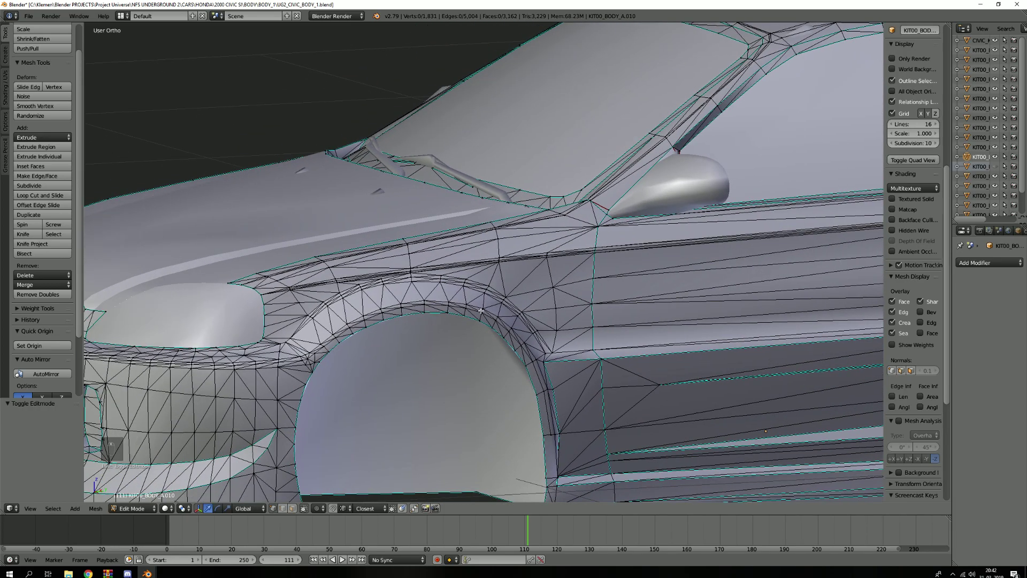
pyautogui.scroll(2, 536, 343)
pyautogui.keyDown('shift'); pyautogui.moveTo(545, 400); pyautogui.dragTo(504, 274, button='middle'); pyautogui.keyUp('shift')
pyautogui.moveTo(522, 338)
pyautogui.mouseDown(button='middle')
pyautogui.moveTo(600, 280)
pyautogui.moveTo(631, 221)
pyautogui.mouseUp(button='middle')
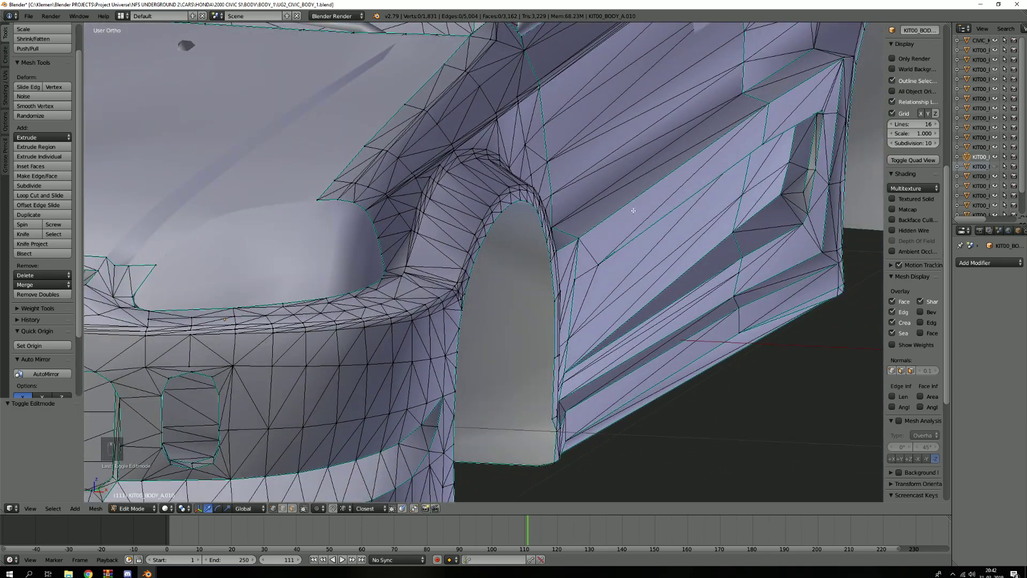
# Examine the outer edge profile of the front left wheel-arch flare up close from several angles.
pyautogui.scroll(3, 617, 214)
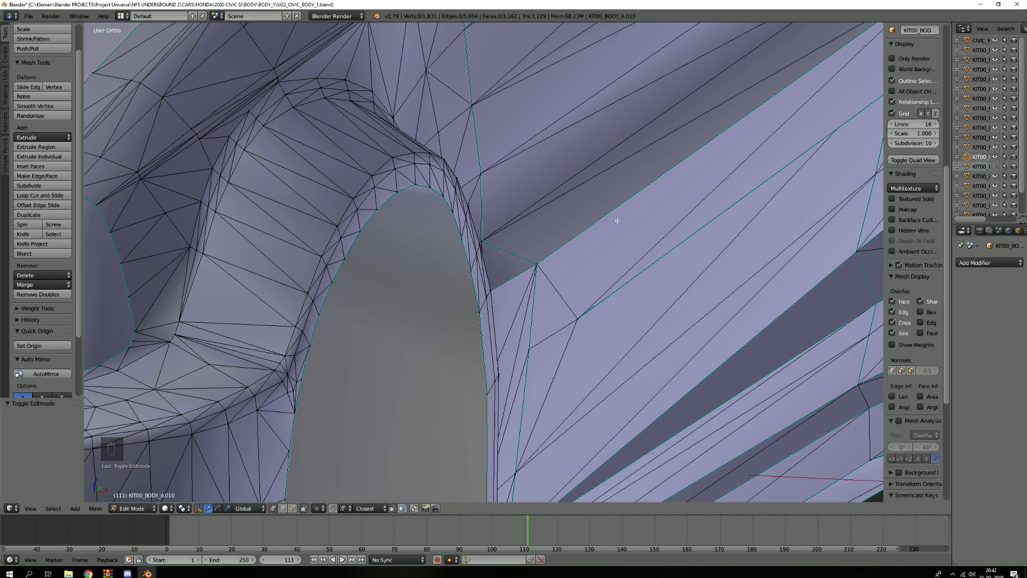
pyautogui.scroll(-3, 617, 220)
pyautogui.moveTo(605, 207); pyautogui.dragTo(537, 189, button='middle')
pyautogui.scroll(4, 534, 178)
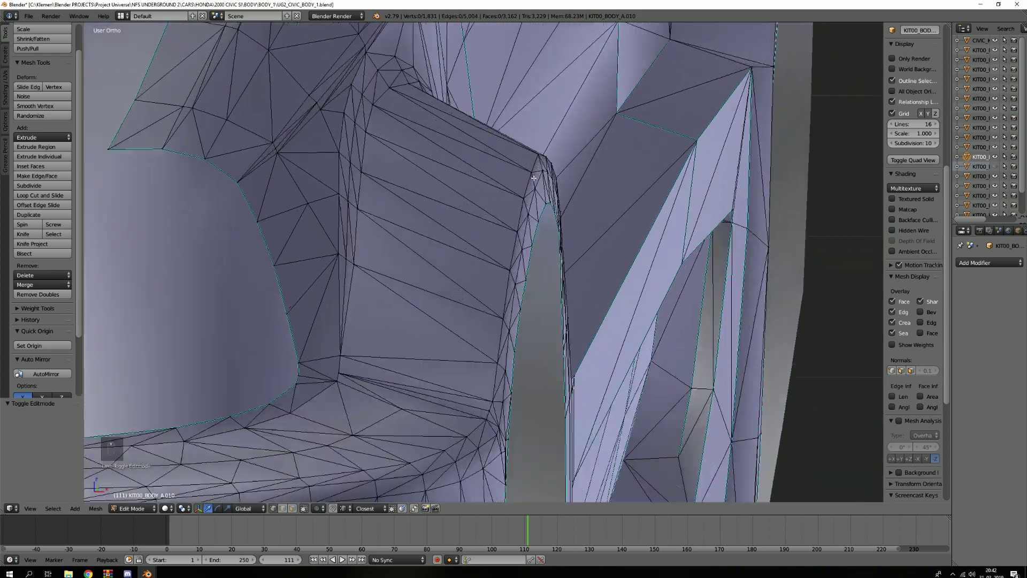
pyautogui.scroll(4, 534, 178)
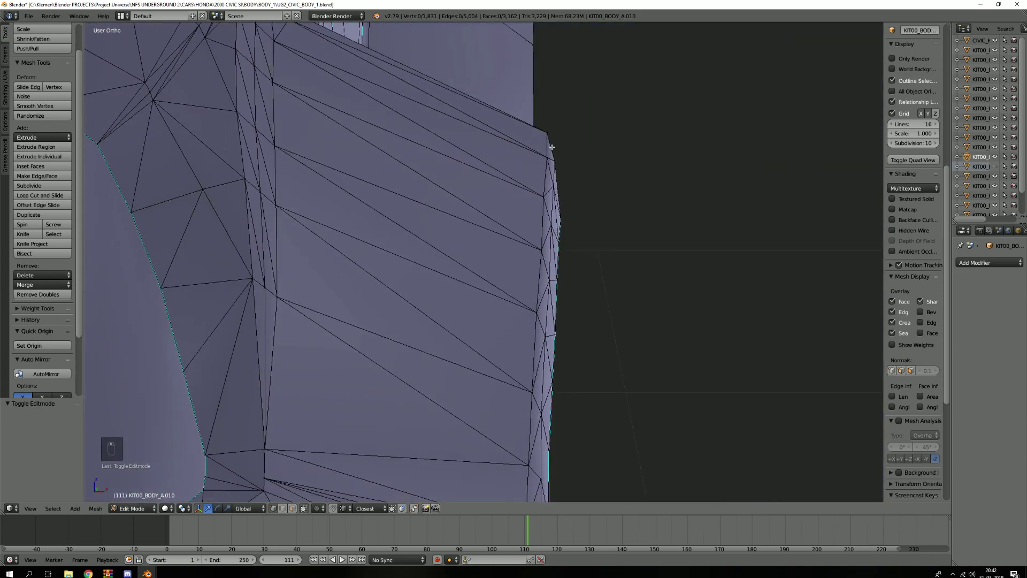
pyautogui.moveTo(552, 147); pyautogui.dragTo(550, 148, button='middle')
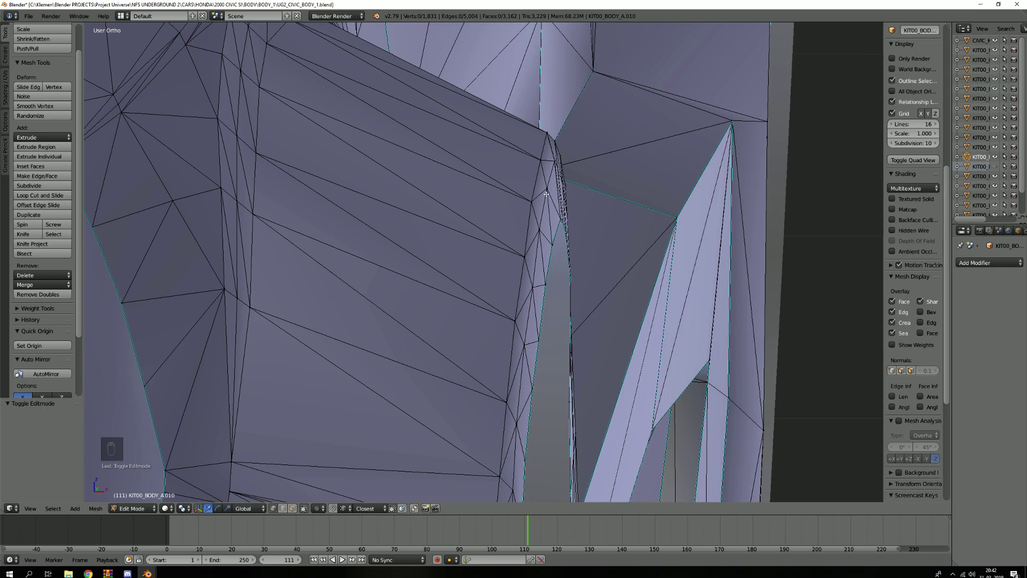
pyautogui.moveTo(554, 239); pyautogui.dragTo(556, 183, button='middle')
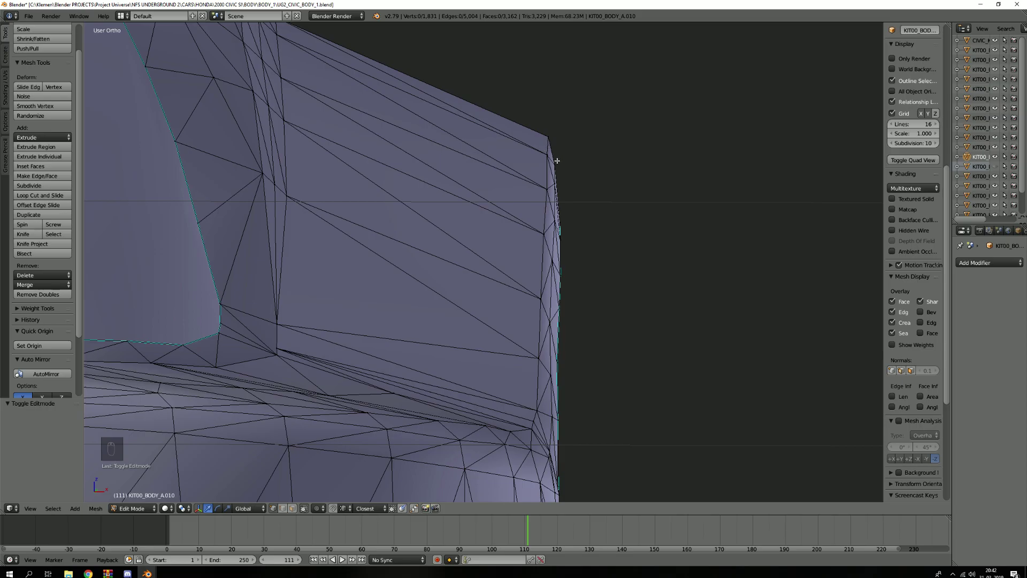
pyautogui.scroll(-10, 556, 219)
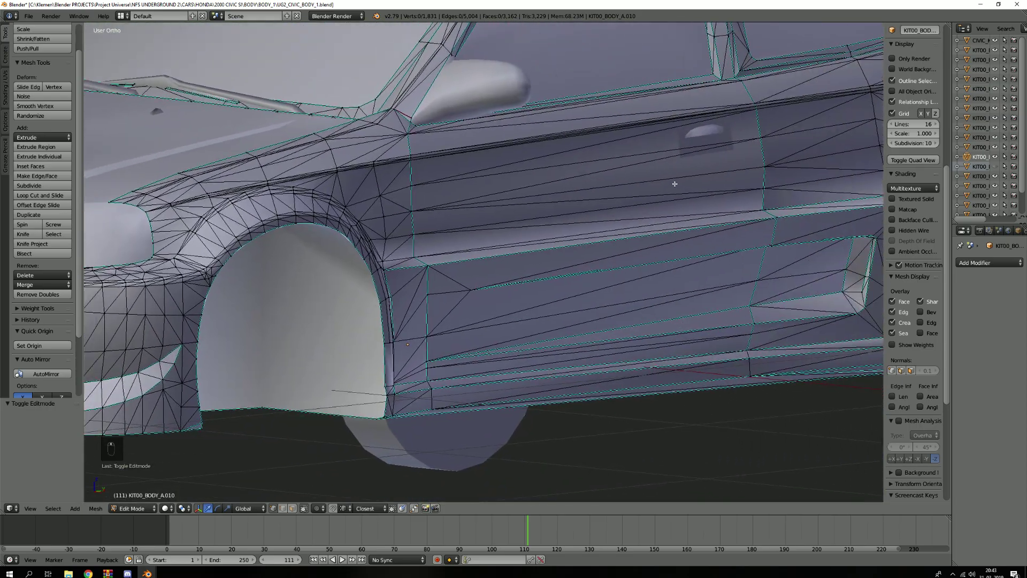
# Examine the topology around the rear left wheel arch of the body-kit mesh.
pyautogui.moveTo(675, 184); pyautogui.dragTo(451, 113, button='middle')
pyautogui.scroll(8, 512, 182)
pyautogui.scroll(-4, 382, 93)
pyautogui.scroll(5, 451, 112)
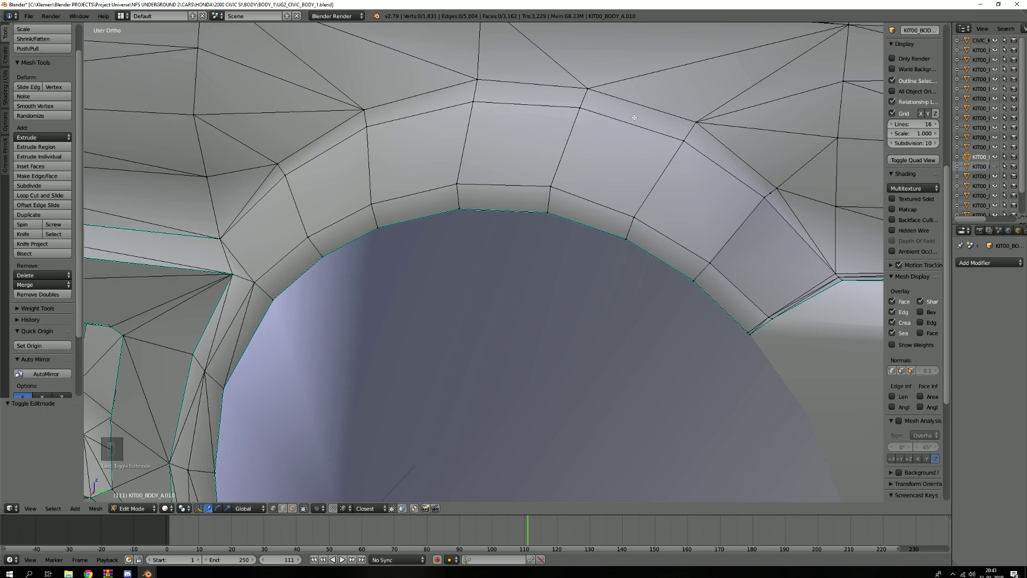
pyautogui.scroll(-6, 328, 338)
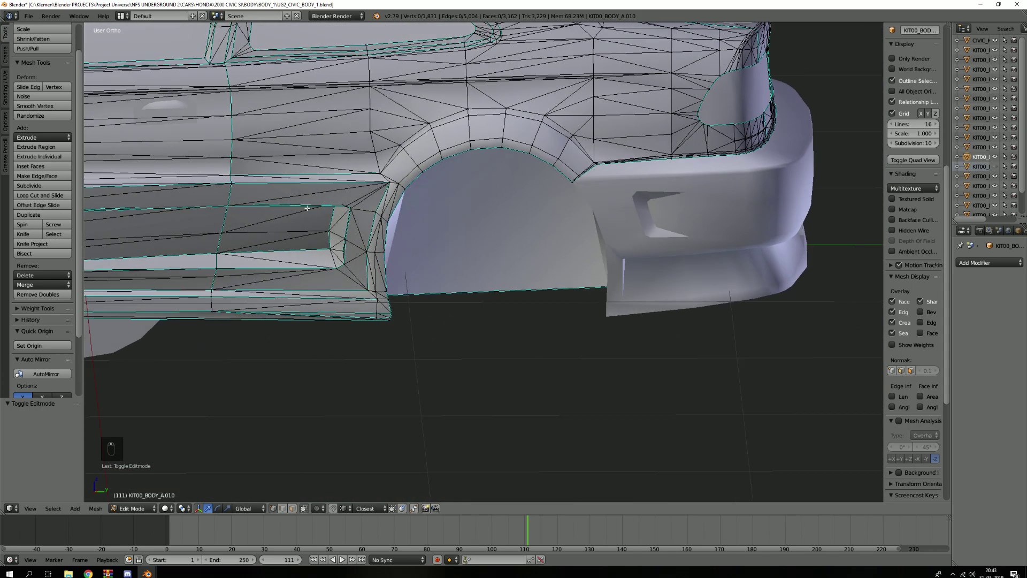
# Examine the front left wheel opening where the arch meets the inner wheel well, with face selection enabled.
pyautogui.moveTo(307, 208); pyautogui.dragTo(424, 353, button='middle')
pyautogui.scroll(6, 424, 354)
pyautogui.keyDown('shift'); pyautogui.moveTo(567, 136); pyautogui.dragTo(401, 294, button='middle'); pyautogui.keyUp('shift')
pyautogui.scroll(-3, 394, 267)
pyautogui.moveTo(380, 209); pyautogui.dragTo(375, 177, button='middle')
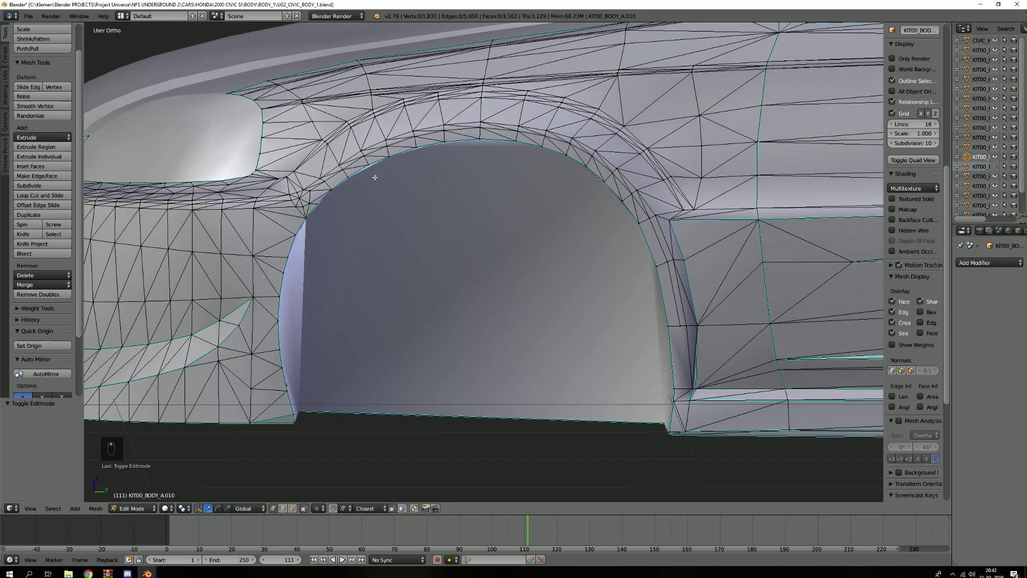
pyautogui.scroll(5, 375, 177)
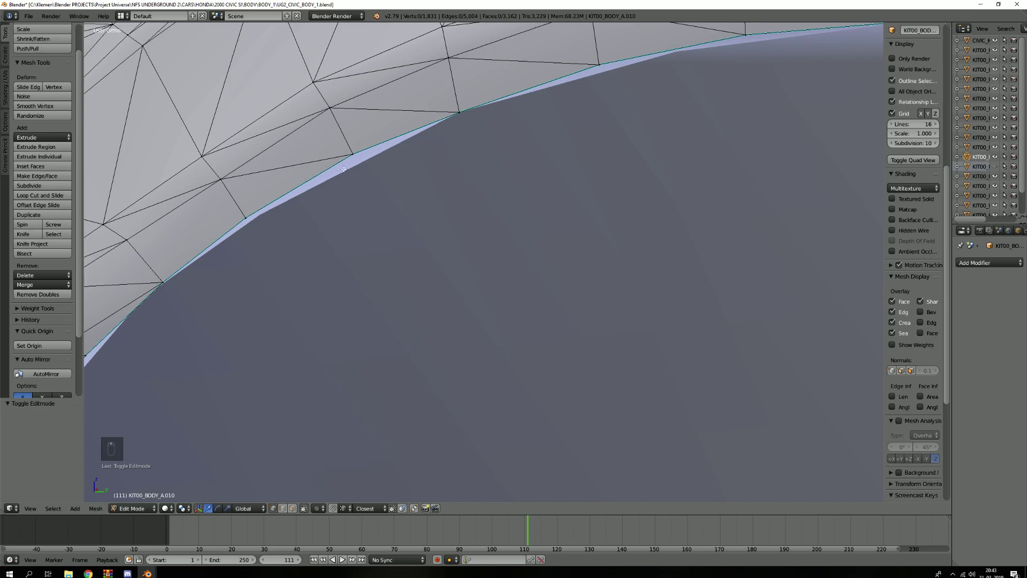
pyautogui.scroll(-5, 344, 170)
pyautogui.press('3')
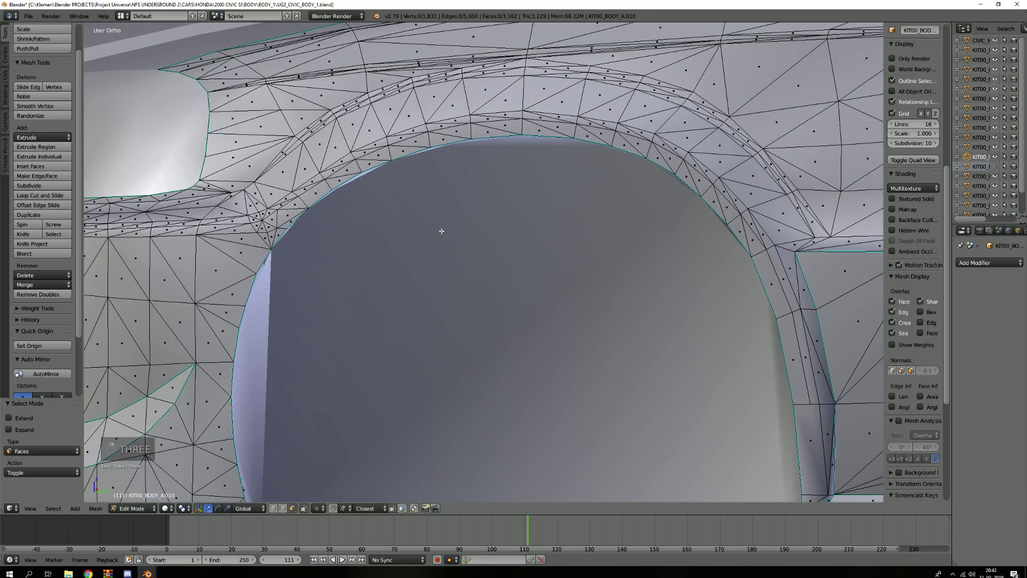
# Return to Object Mode, test-move the front left inner wheel well without keeping the shift, and hide it.
pyautogui.press('Tab')
pyautogui.rightClick(478, 250)
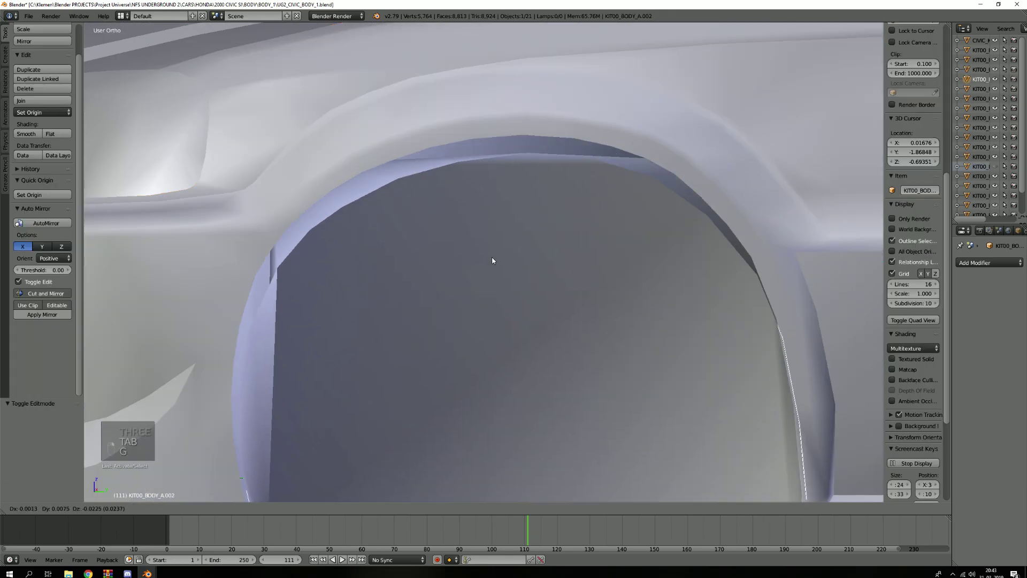
pyautogui.press('g')
pyautogui.scroll(-6, 511, 264)
pyautogui.press('g')
pyautogui.rightClick(517, 292)
pyautogui.scroll(4, 516, 291)
pyautogui.scroll(-4, 517, 292)
pyautogui.press('g')
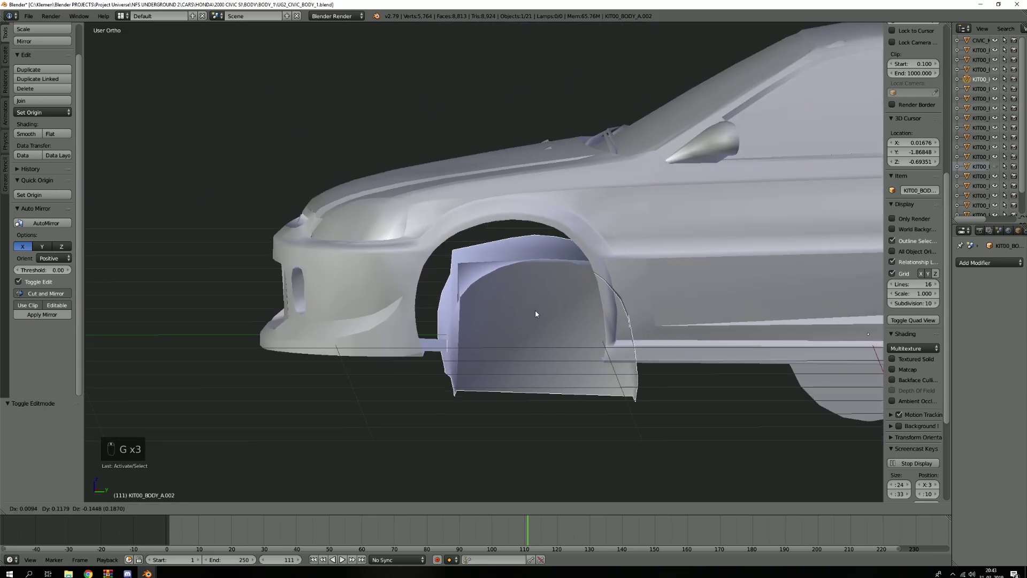
pyautogui.rightClick(535, 310)
pyautogui.press('h')
# Examine the body mesh around the open front left wheel arch in Edit Mode.
pyautogui.scroll(2, 468, 212)
pyautogui.rightClick(471, 214)
pyautogui.press('Tab')
pyautogui.scroll(4, 482, 241)
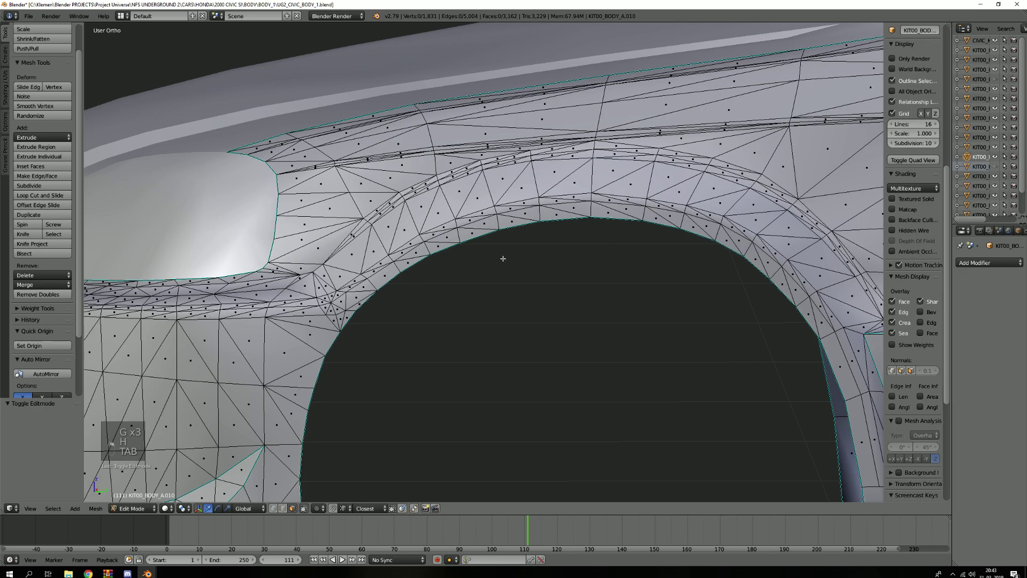
pyautogui.scroll(-6, 386, 277)
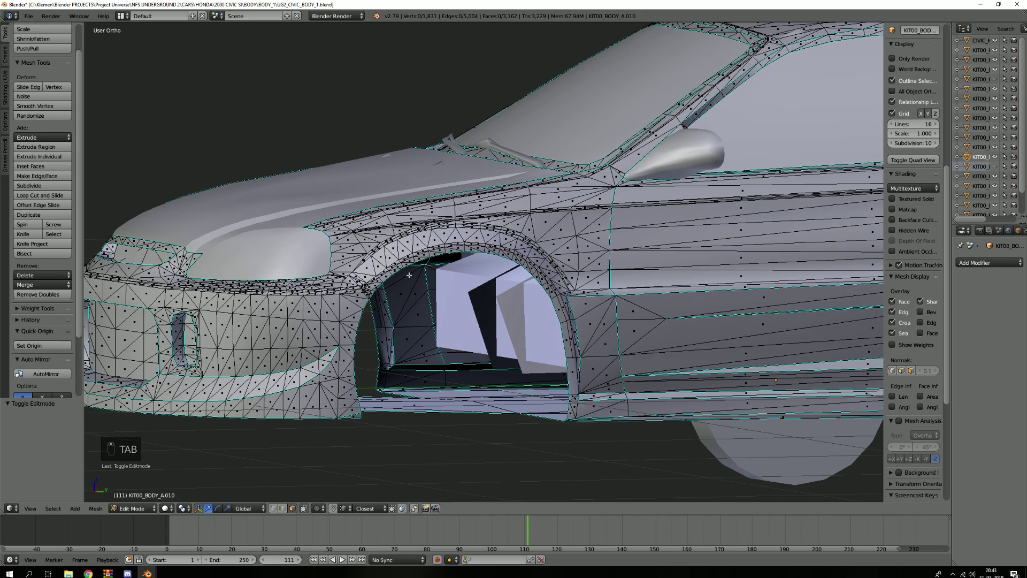
# Leave Edit Mode and unhide all hidden objects.
pyautogui.press('Tab')
pyautogui.moveTo(371, 273); pyautogui.dragTo(486, 275, button='middle')
pyautogui.hotkey('alt', 'h')
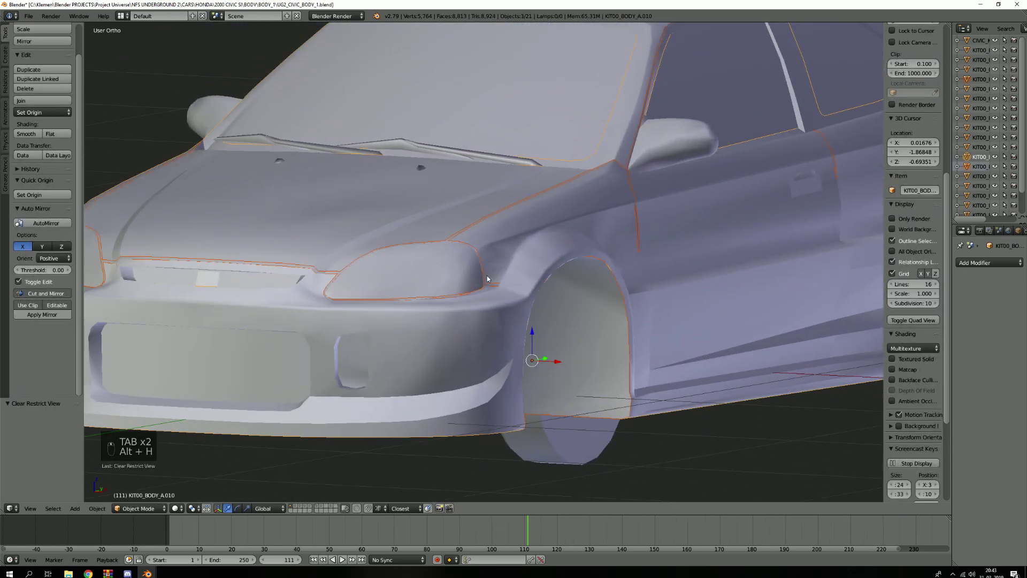
# Hide the left headlight's glass cover to expose the reflectors and bulbs inside.
pyautogui.scroll(4, 413, 251)
pyautogui.rightClick(413, 251)
pyautogui.press('g')
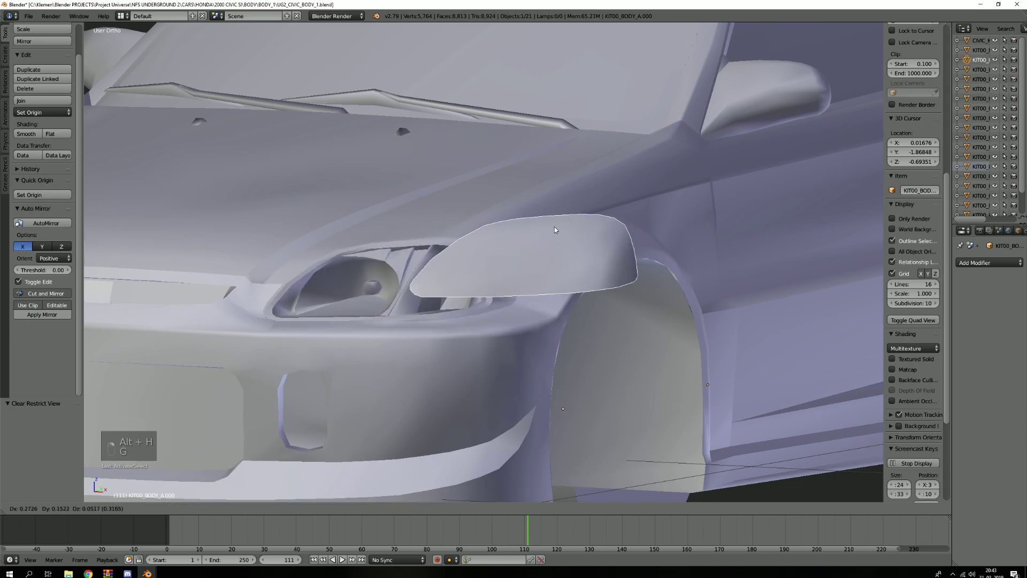
pyautogui.rightClick(471, 253)
pyautogui.press('h')
pyautogui.scroll(3, 402, 264)
pyautogui.moveTo(401, 265); pyautogui.dragTo(473, 291, button='middle')
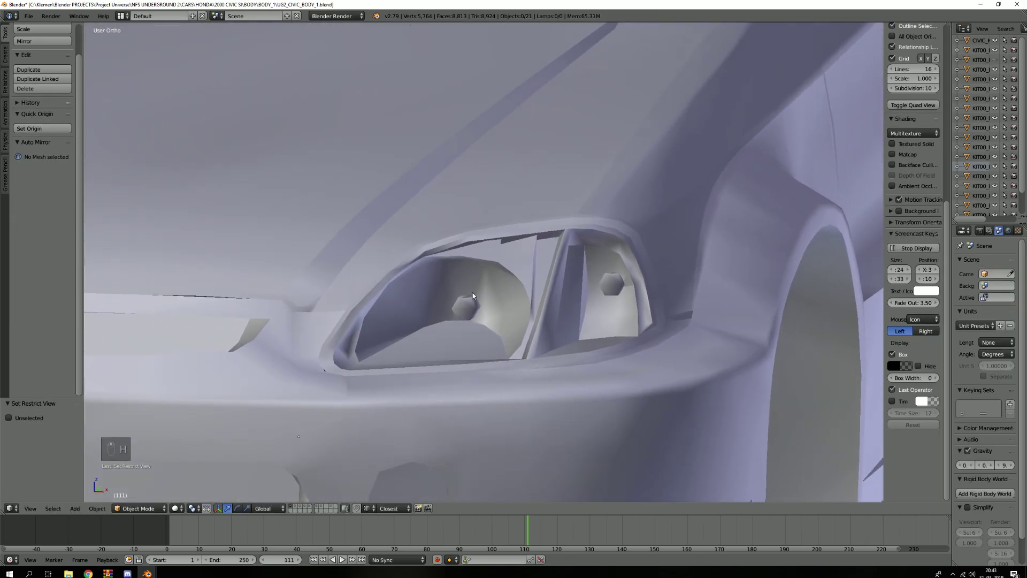
# Compare the left headlight's interior between layer 4 and layer 1, ending on layer 4.
pyautogui.press('4')
pyautogui.scroll(2, 495, 307)
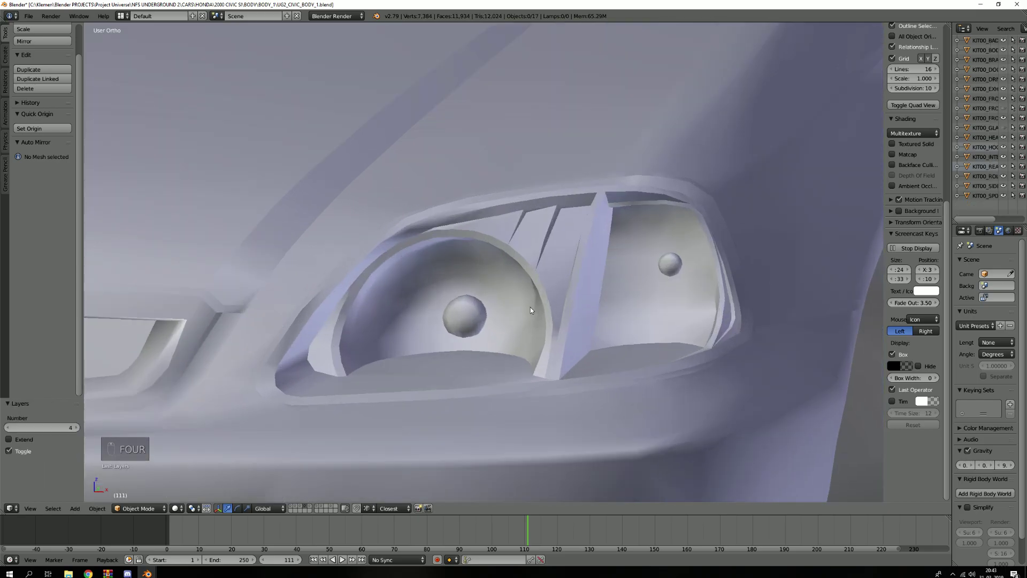
pyautogui.press('1')
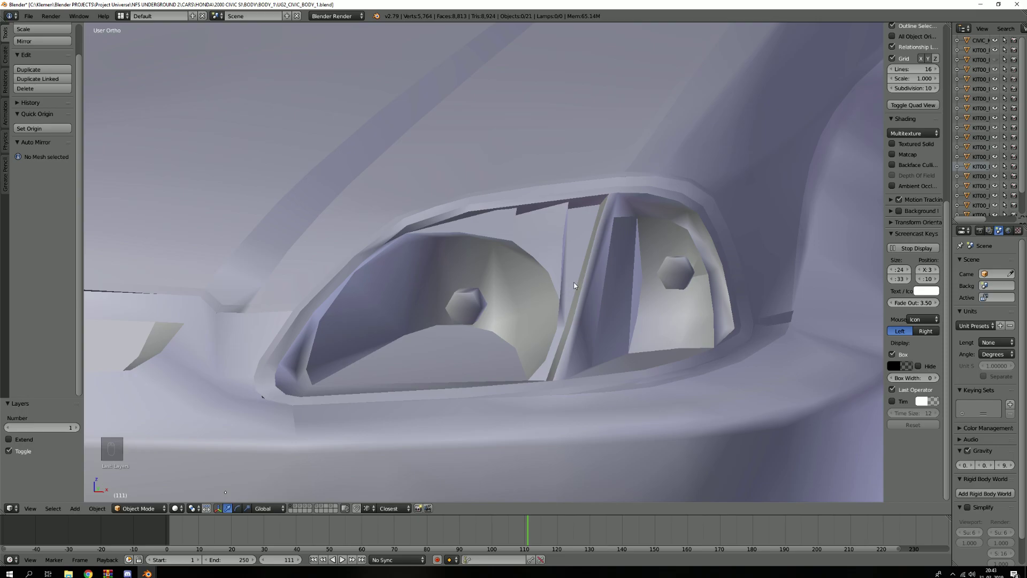
pyautogui.press('4')
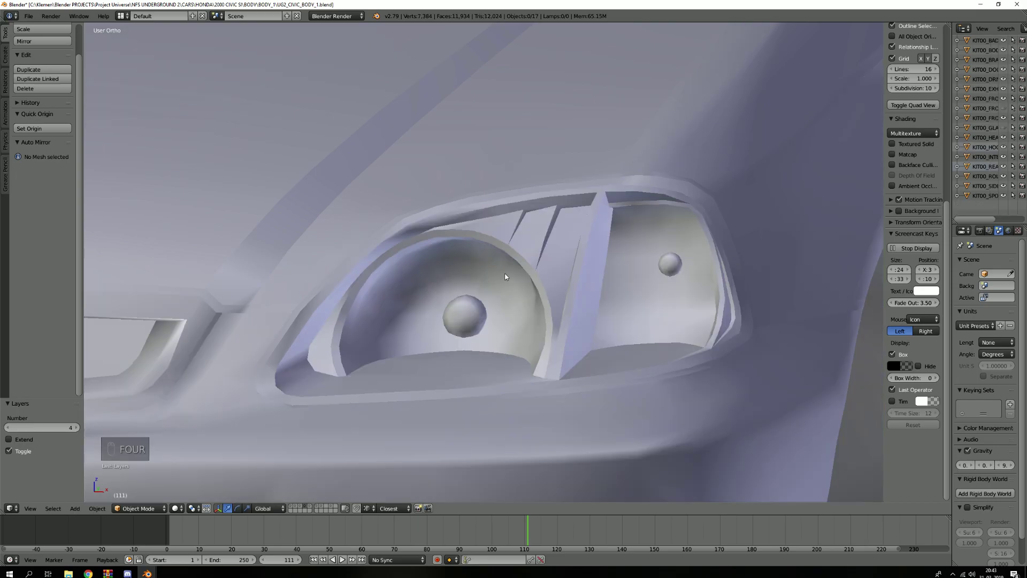
# Inspect the separate hood, body and front bumper meshes around the layer 4 headlight in Edit Mode.
pyautogui.rightClick(560, 132)
pyautogui.press('Tab')
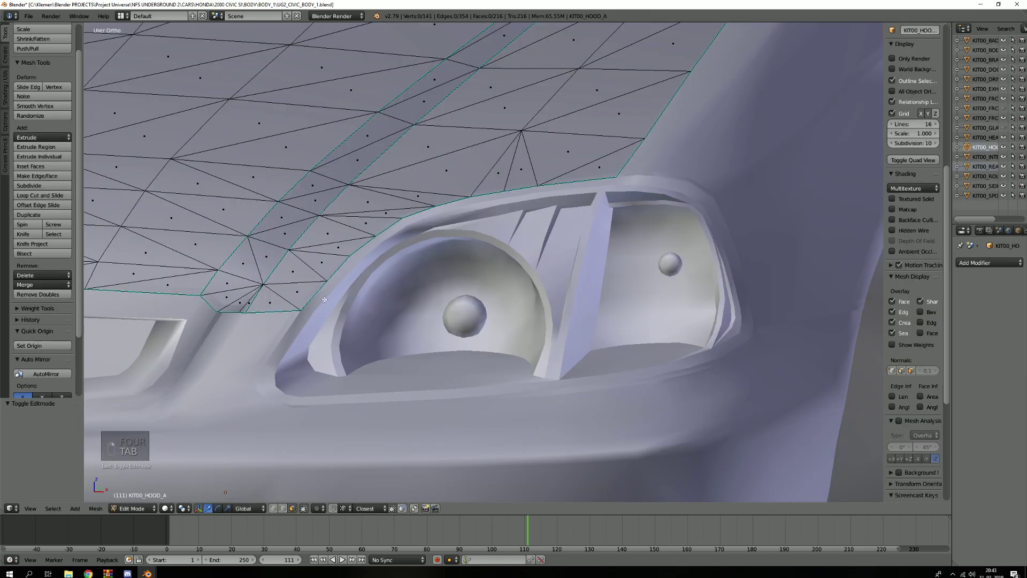
pyautogui.press('Tab')
pyautogui.rightClick(686, 155)
pyautogui.press('Tab')
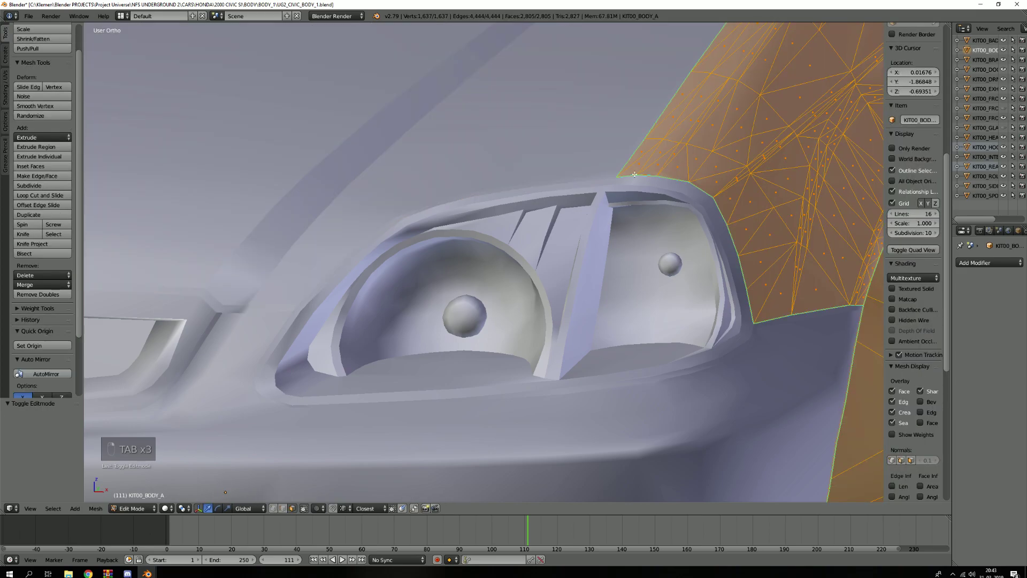
pyautogui.press('Tab')
pyautogui.rightClick(571, 404)
pyautogui.press('Tab')
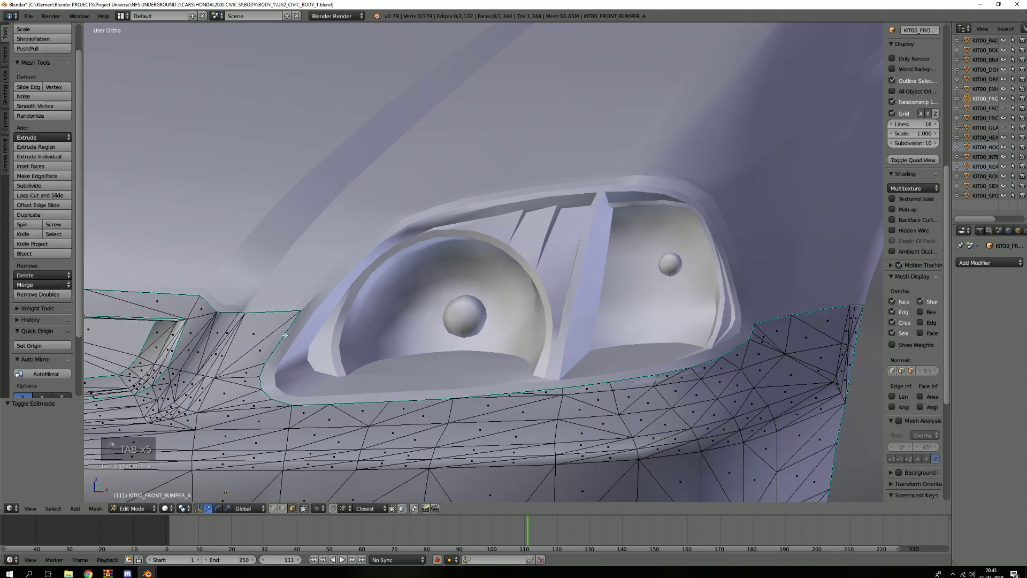
pyautogui.press('Tab')
# Switch to layer 1 and examine the body kit's front end and bumper mesh in Edit Mode.
pyautogui.press('1')
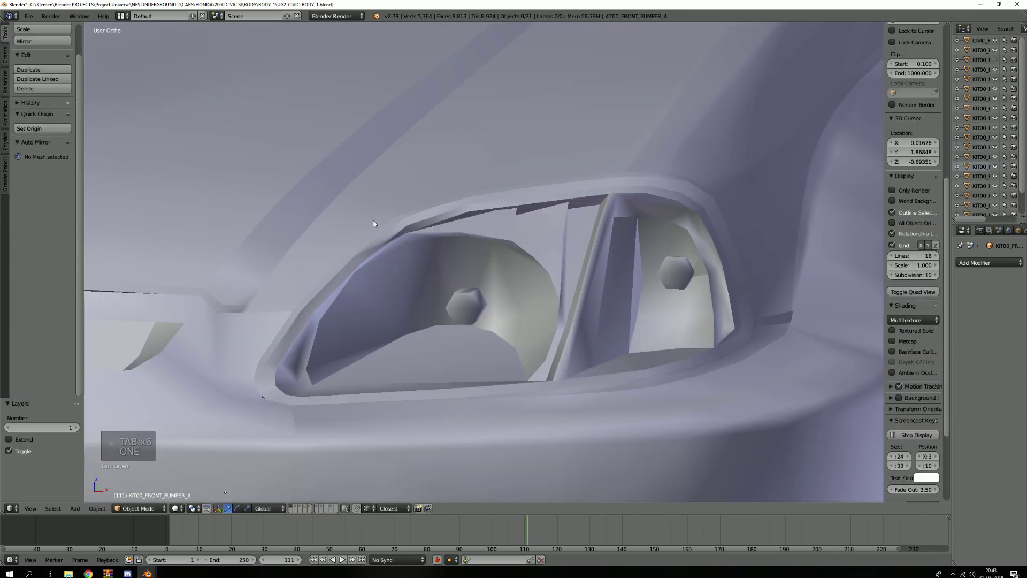
pyautogui.scroll(-8, 391, 261)
pyautogui.moveTo(524, 234); pyautogui.dragTo(573, 286, button='middle')
pyautogui.scroll(-4, 358, 254)
pyautogui.scroll(5, 415, 304)
pyautogui.scroll(4, 454, 299)
pyautogui.rightClick(573, 283)
pyautogui.press('Tab')
pyautogui.press('Tab')
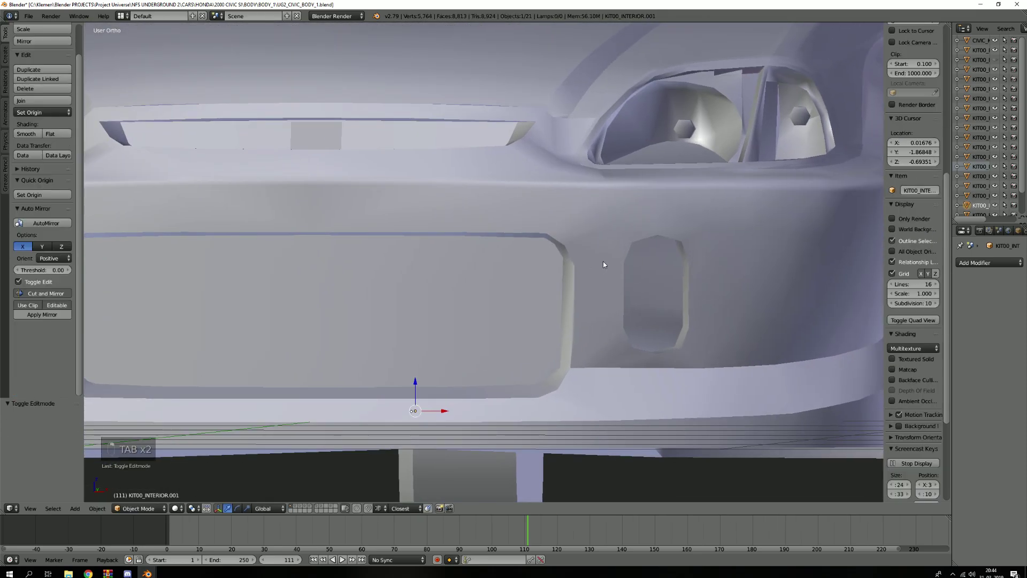
pyautogui.rightClick(603, 262)
pyautogui.press('Tab')
pyautogui.scroll(-1, 322, 242)
pyautogui.scroll(-2, 254, 264)
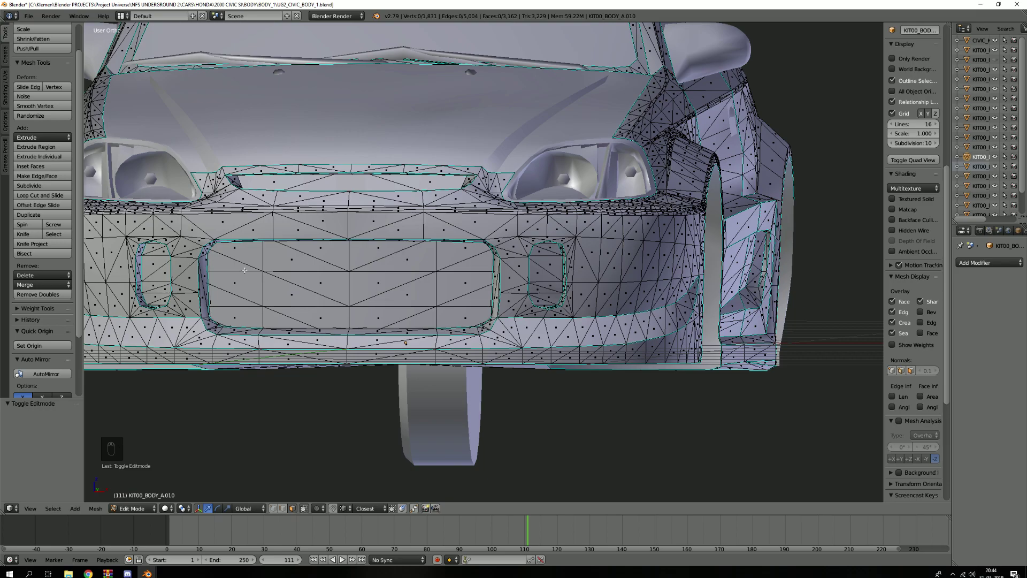
# Examine the topology around the front bumper's left side vent up close, using edge selection.
pyautogui.scroll(5, 519, 244)
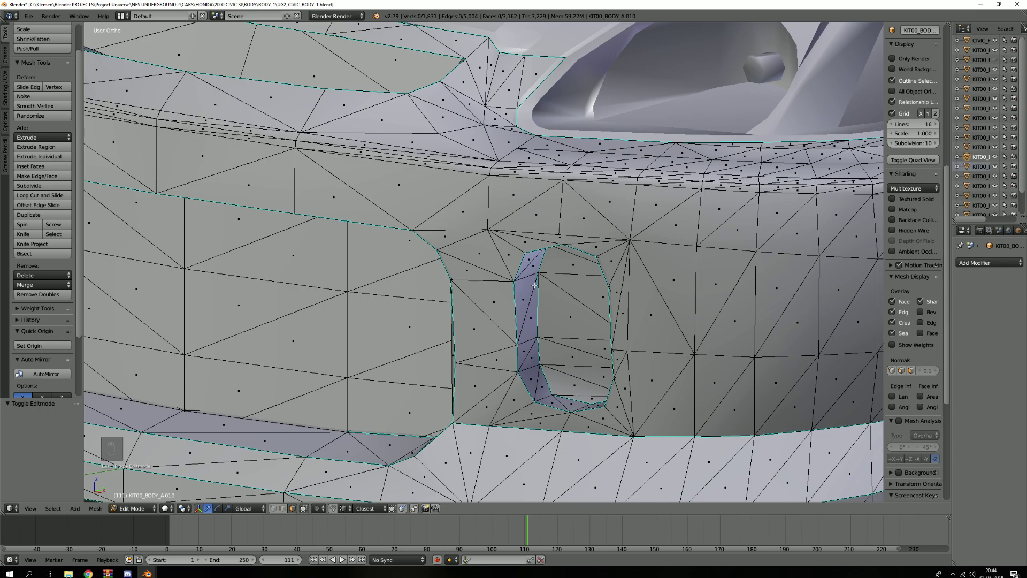
pyautogui.moveTo(543, 303)
pyautogui.mouseDown(button='middle')
pyautogui.moveTo(588, 275)
pyautogui.moveTo(535, 278)
pyautogui.moveTo(535, 299)
pyautogui.mouseUp(button='middle')
pyautogui.scroll(3, 542, 273)
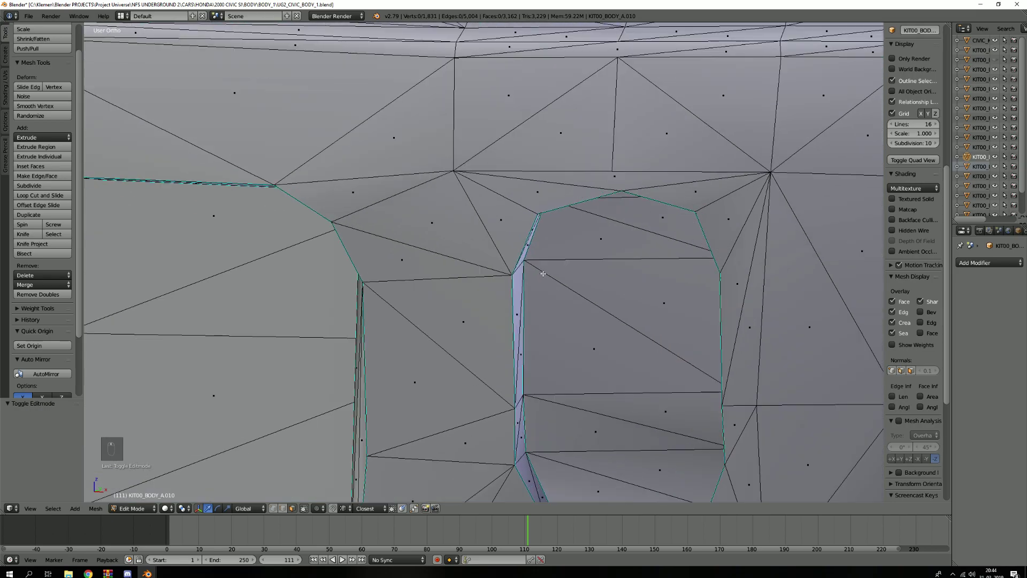
pyautogui.press('2')
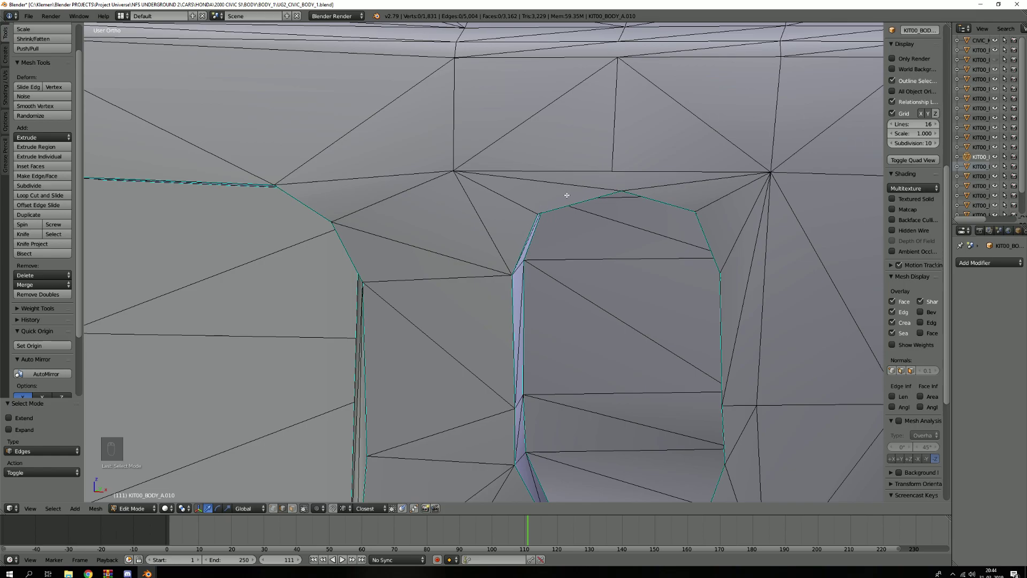
pyautogui.keyDown('shift'); pyautogui.moveTo(706, 350); pyautogui.dragTo(692, 236, button='middle'); pyautogui.keyUp('shift')
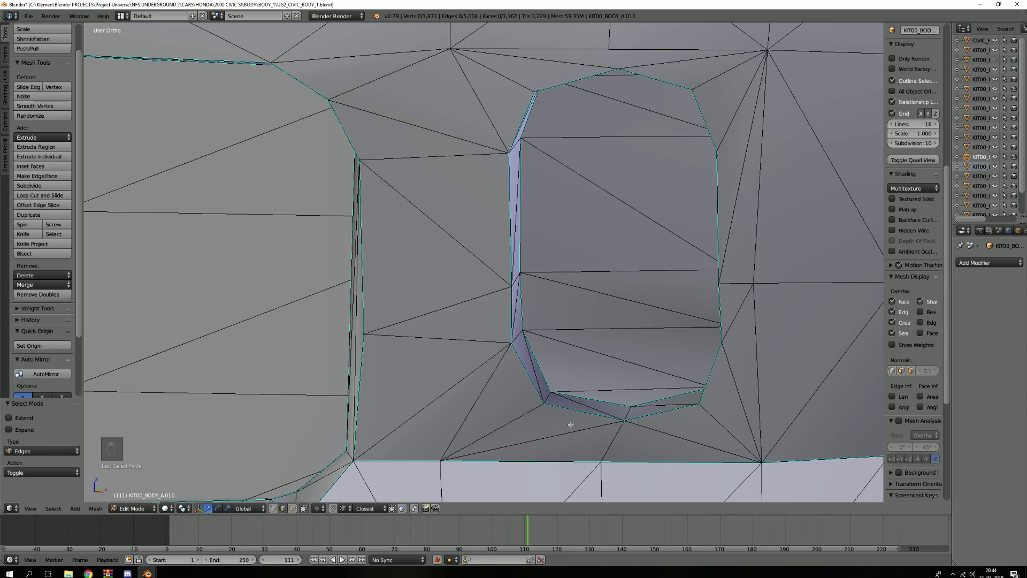
# Examine the inner walls of the front bumper's side vent with edge selection and leave Edit Mode.
pyautogui.moveTo(602, 177); pyautogui.dragTo(543, 202, button='middle')
pyautogui.press('2')
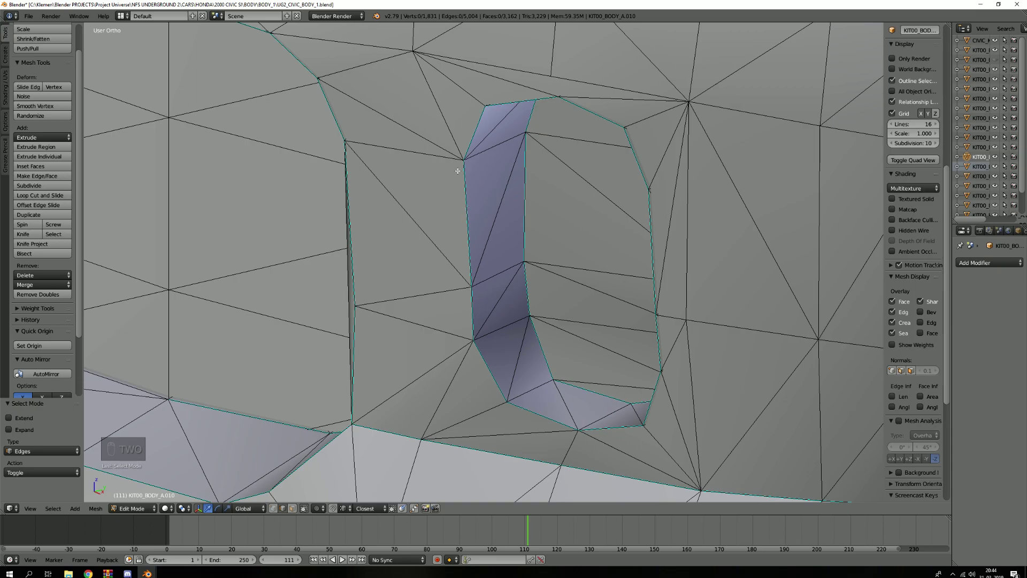
pyautogui.click(494, 317)
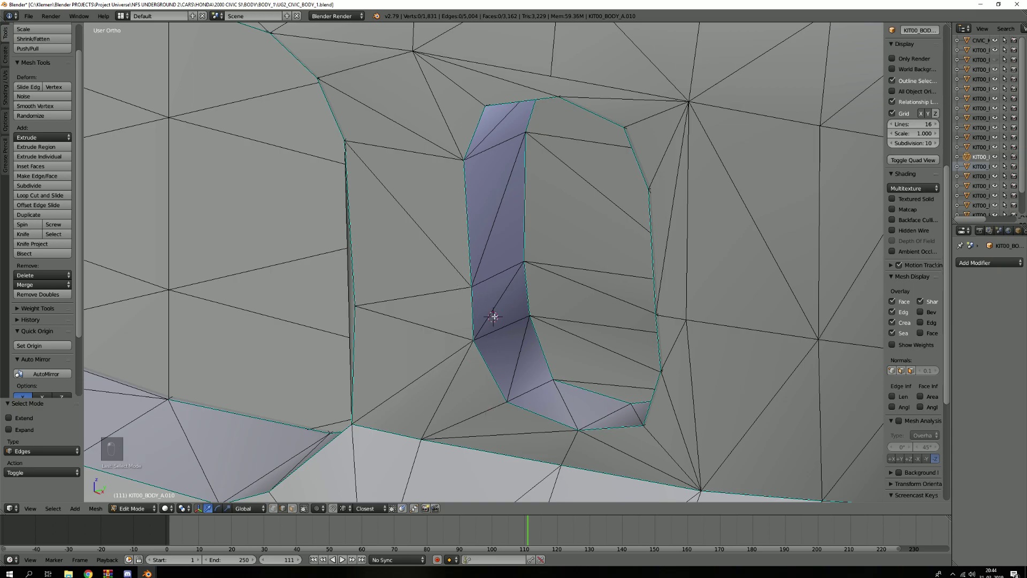
pyautogui.press('Tab')
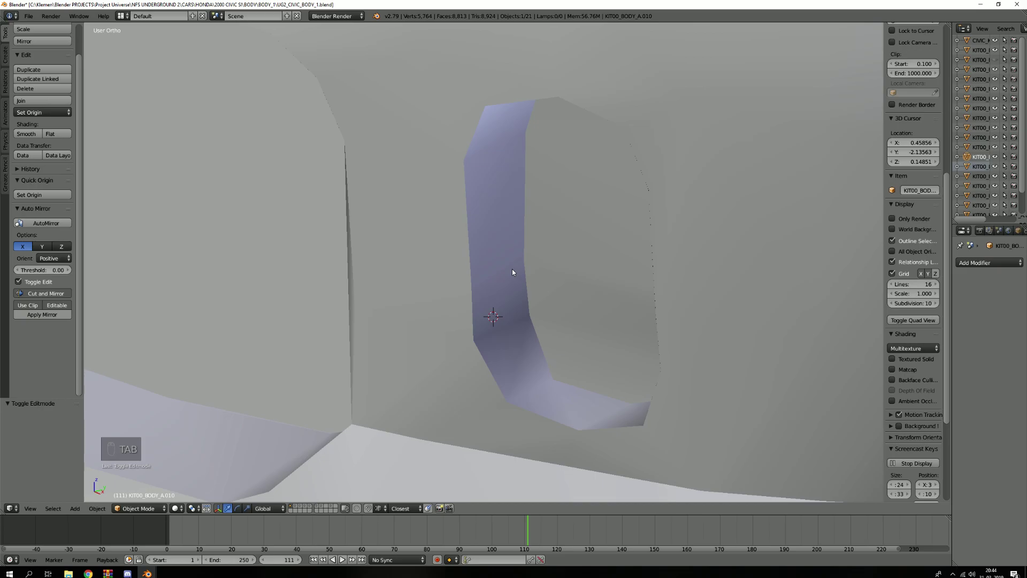
# Switch to layer 4 and inspect the detailed front bumper's mesh in Edit Mode with edge selection.
pyautogui.press('4')
pyautogui.scroll(-3, 467, 231)
pyautogui.rightClick(479, 197)
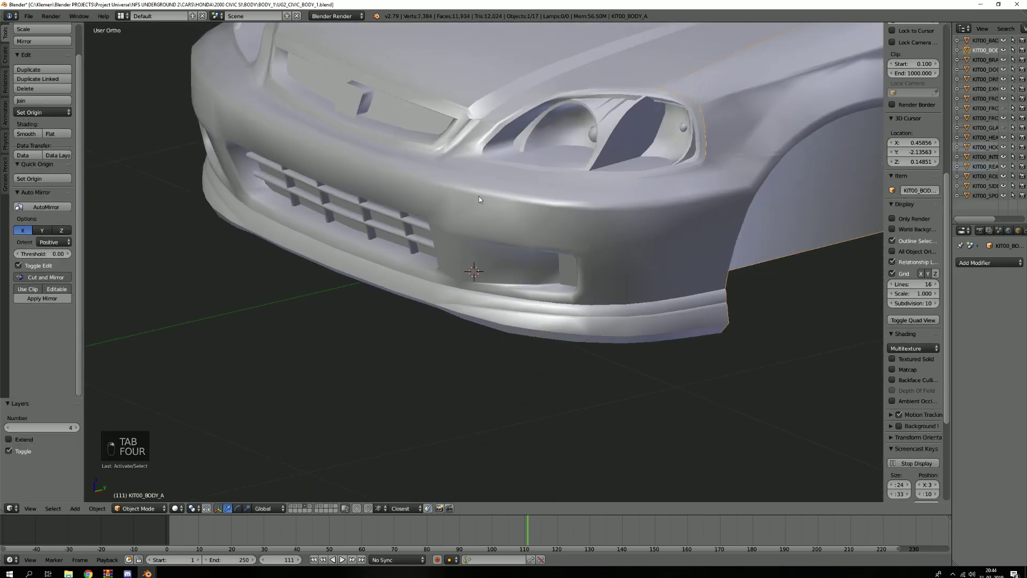
pyautogui.press('Tab')
pyautogui.scroll(4, 481, 197)
pyautogui.press('Tab')
pyautogui.rightClick(480, 203)
pyautogui.press('Tab')
pyautogui.scroll(2, 479, 205)
pyautogui.moveTo(479, 205); pyautogui.dragTo(441, 209, button='middle')
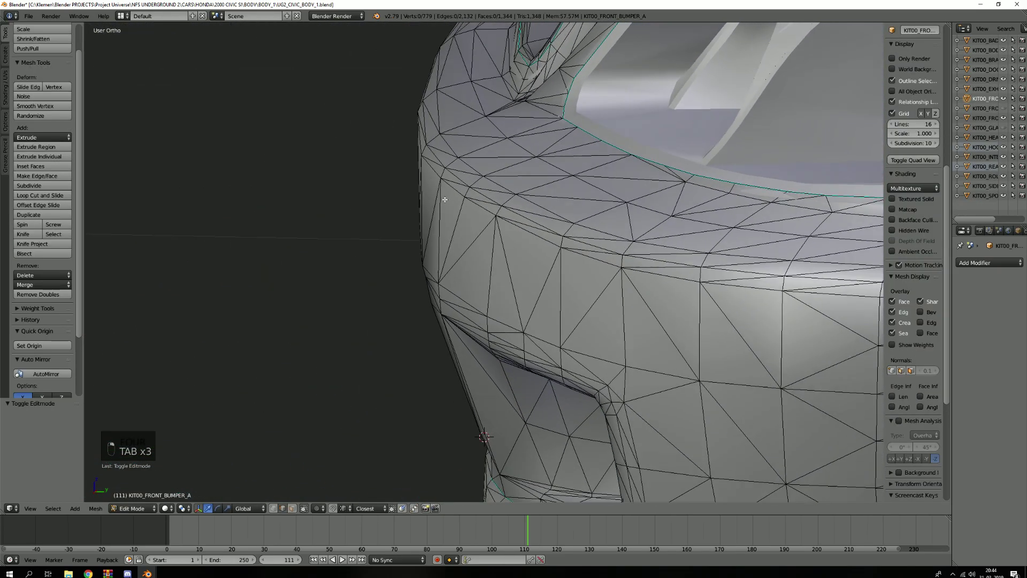
pyautogui.scroll(2, 461, 173)
pyautogui.press('2')
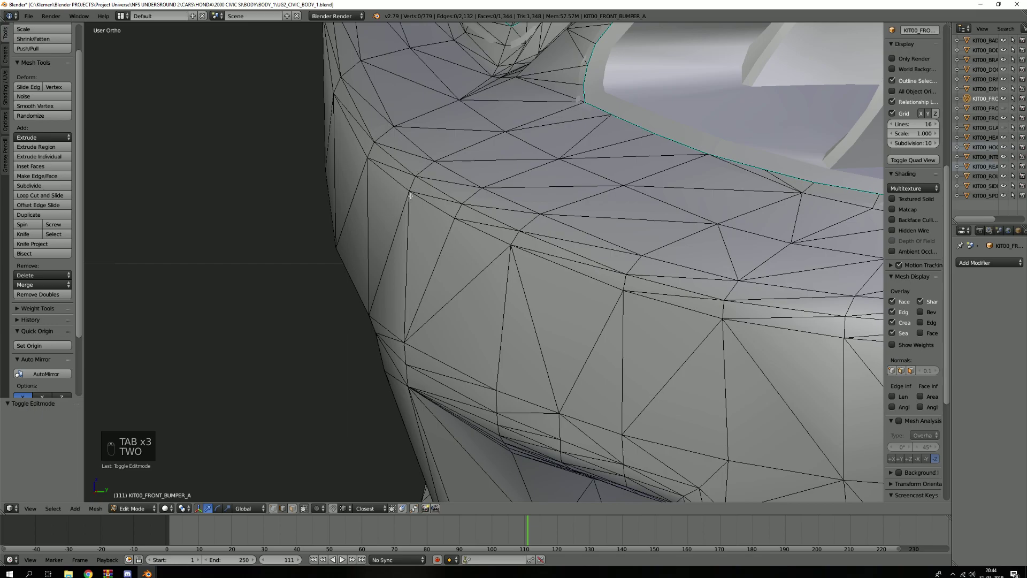
# Return to layer 1 and open the body mesh around the front bumper's central opening in Edit Mode.
pyautogui.press('Tab')
pyautogui.scroll(-5, 446, 174)
pyautogui.press('1')
pyautogui.scroll(6, 460, 179)
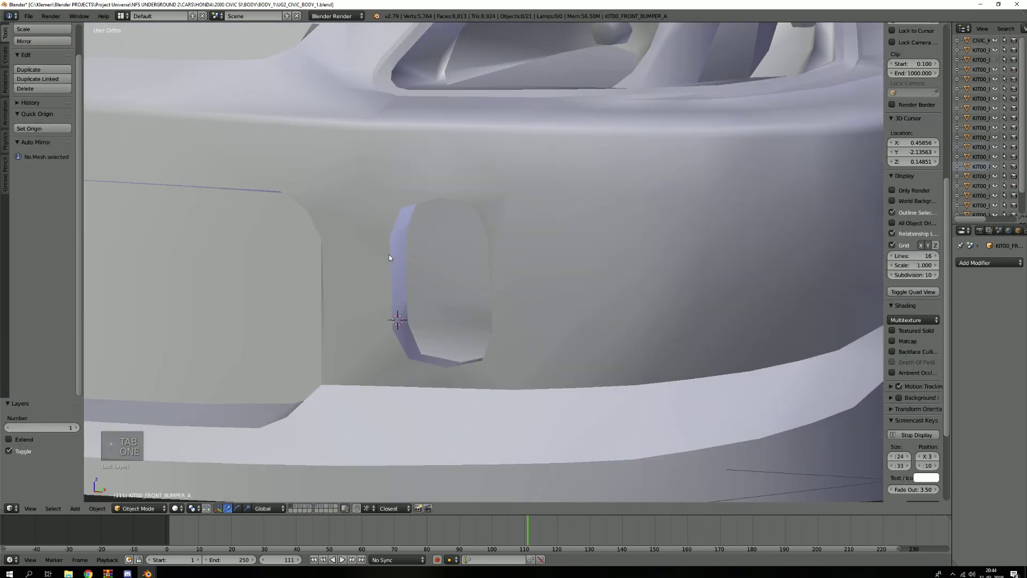
pyautogui.moveTo(352, 251); pyautogui.dragTo(469, 337, button='middle')
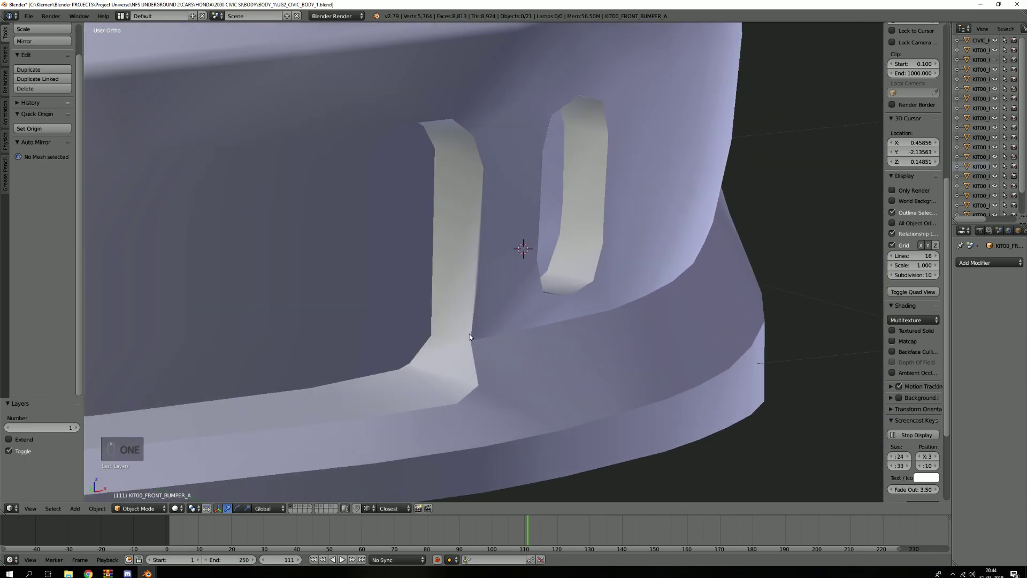
pyautogui.rightClick(470, 334)
pyautogui.press('Tab')
pyautogui.press('Tab')
pyautogui.press('Tab')
pyautogui.press('Tab')
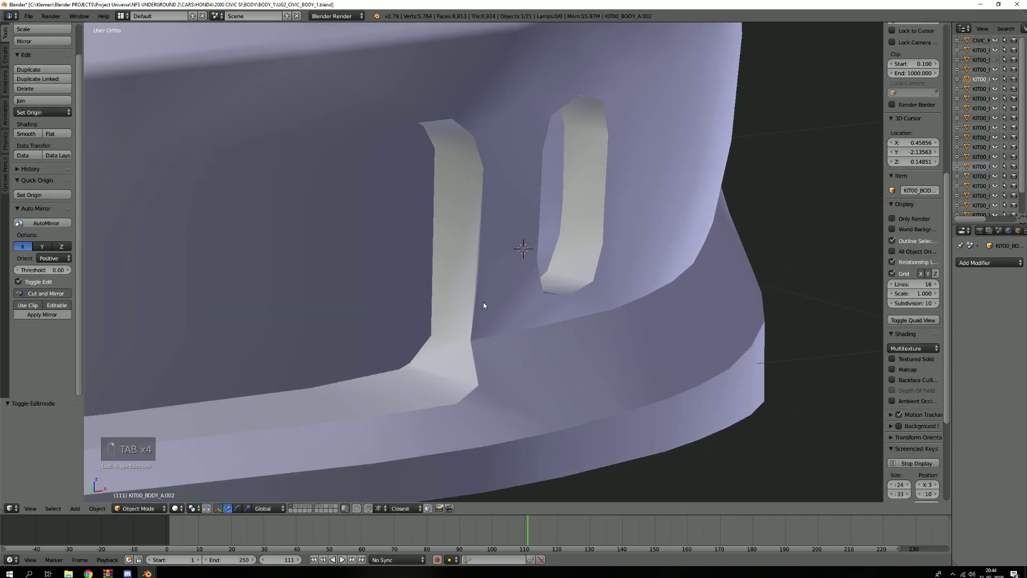
pyautogui.rightClick(475, 330)
pyautogui.press('Tab')
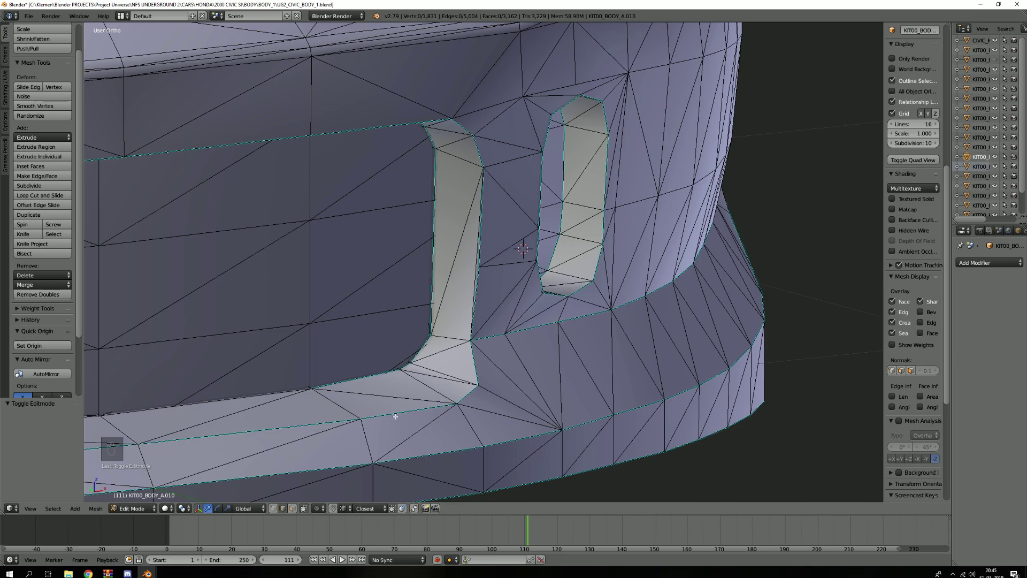
# Examine the topology of the body kit's central bumper opening, lower lip and both side vents.
pyautogui.scroll(-3, 403, 415)
pyautogui.keyDown('shift'); pyautogui.moveTo(369, 335); pyautogui.dragTo(627, 263, button='middle'); pyautogui.keyUp('shift')
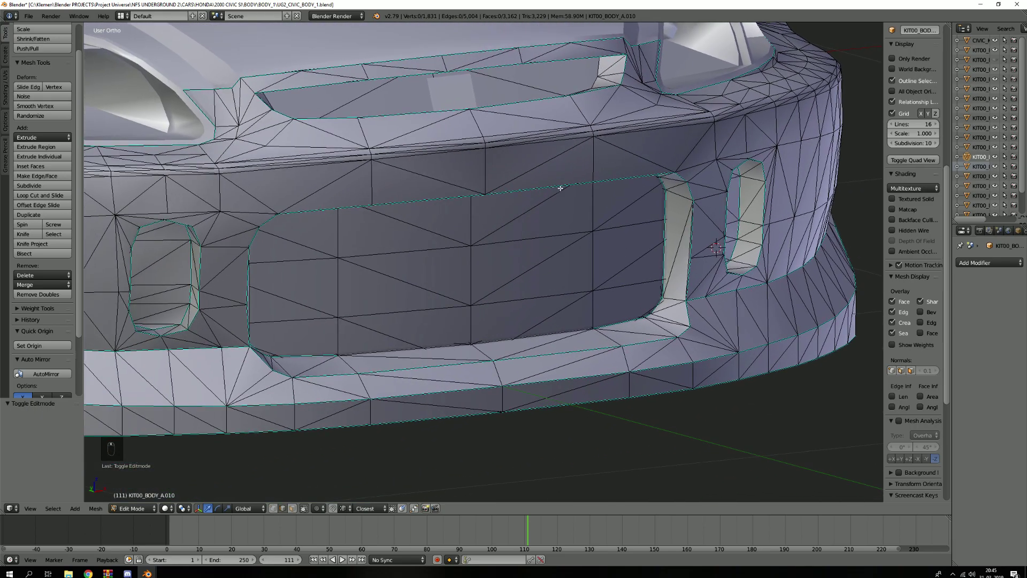
pyautogui.scroll(-2, 233, 329)
pyautogui.moveTo(268, 307); pyautogui.dragTo(343, 241, button='middle')
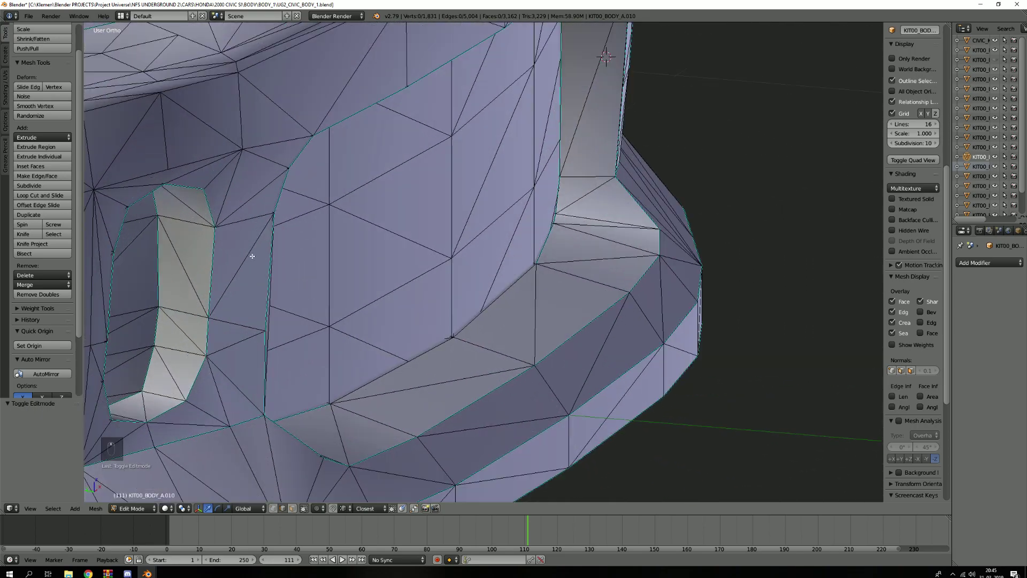
pyautogui.scroll(4, 349, 237)
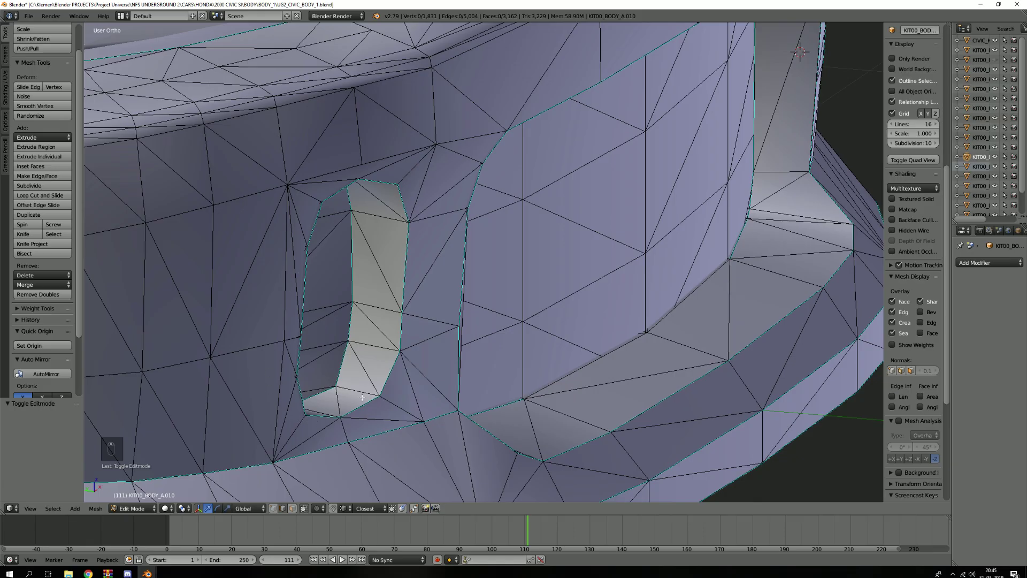
# Go around to the back of the car and open the rear bumper's mesh in Edit Mode.
pyautogui.scroll(-4, 353, 272)
pyautogui.moveTo(339, 272); pyautogui.dragTo(287, 277, button='middle')
pyautogui.scroll(-3, 320, 280)
pyautogui.keyDown('shift'); pyautogui.moveTo(199, 289); pyautogui.dragTo(414, 308, button='middle'); pyautogui.keyUp('shift')
pyautogui.scroll(-7, 416, 310)
pyautogui.moveTo(342, 340); pyautogui.dragTo(529, 322, button='middle')
pyautogui.scroll(4, 527, 322)
pyautogui.keyDown('shift'); pyautogui.moveTo(299, 307); pyautogui.dragTo(506, 355, button='middle'); pyautogui.keyUp('shift')
pyautogui.scroll(-1, 505, 356)
pyautogui.moveTo(385, 354); pyautogui.dragTo(497, 352, button='middle')
pyautogui.keyDown('shift'); pyautogui.moveTo(350, 354); pyautogui.dragTo(439, 243, button='middle'); pyautogui.keyUp('shift')
pyautogui.scroll(6, 511, 316)
pyautogui.press('Tab')
pyautogui.rightClick(506, 319)
pyautogui.press('Tab')
# Examine the topology of the rear bumper's side vent, corner and back face.
pyautogui.scroll(-2, 393, 245)
pyautogui.moveTo(348, 244); pyautogui.dragTo(417, 244, button='middle')
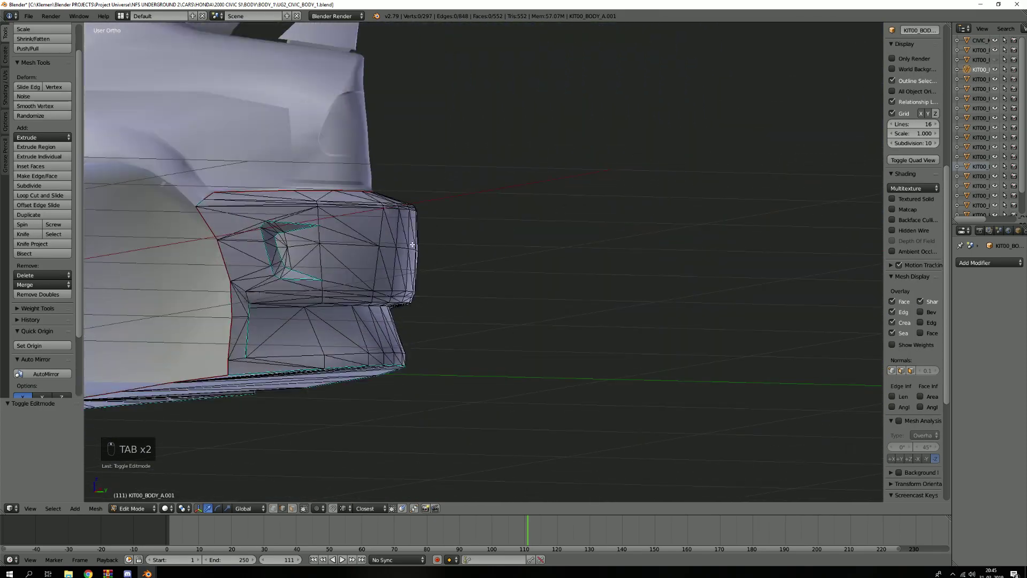
pyautogui.scroll(4, 416, 245)
pyautogui.moveTo(512, 270); pyautogui.dragTo(362, 392, button='middle')
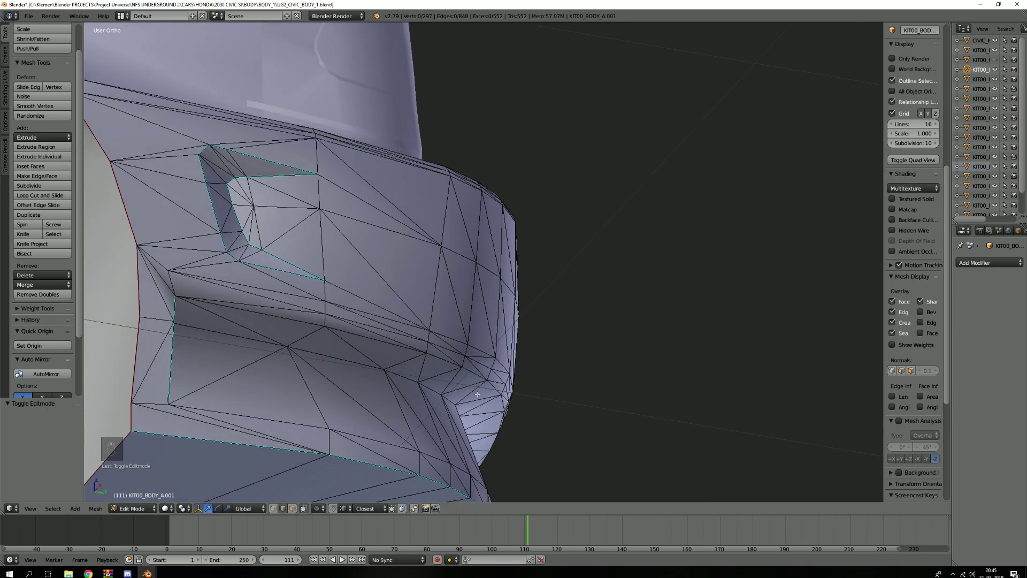
pyautogui.scroll(-5, 235, 172)
pyautogui.moveTo(460, 187); pyautogui.dragTo(395, 249, button='middle')
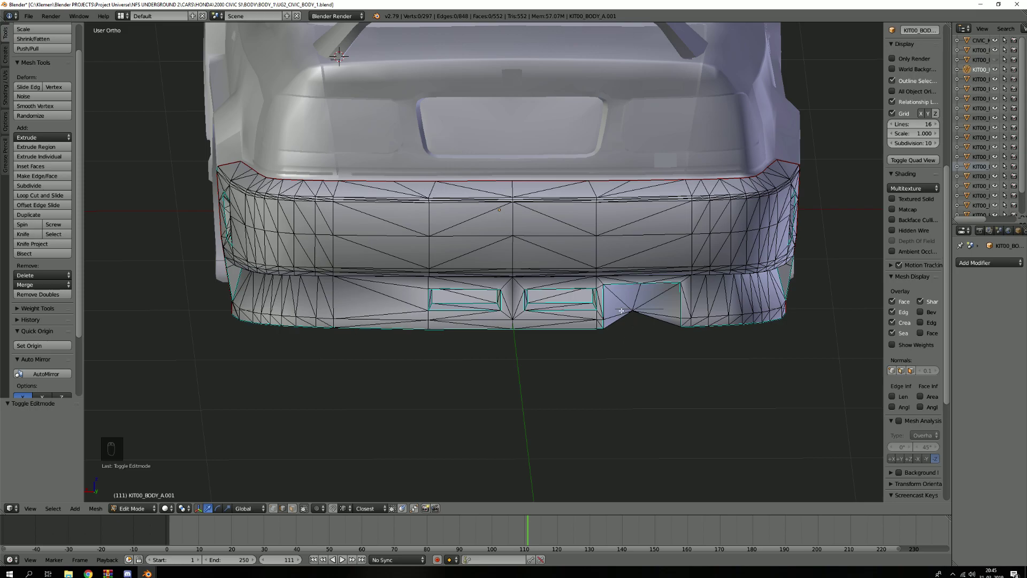
# Examine the rear bumper's exhaust cutout and underside up close, and finish with the whole car in view.
pyautogui.moveTo(641, 307); pyautogui.dragTo(593, 285, button='middle')
pyautogui.scroll(3, 624, 265)
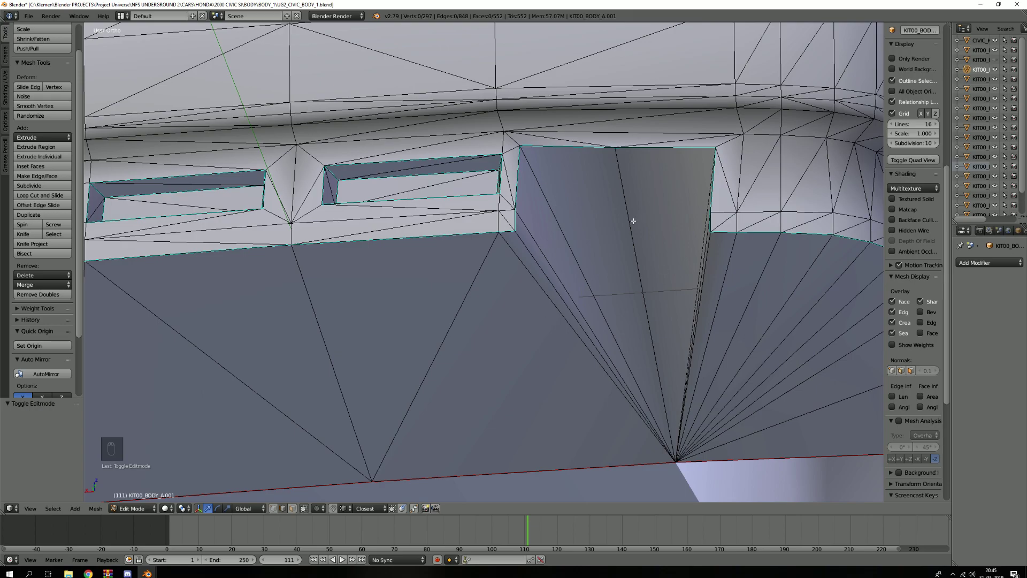
pyautogui.scroll(-4, 597, 229)
pyautogui.scroll(-10, 645, 231)
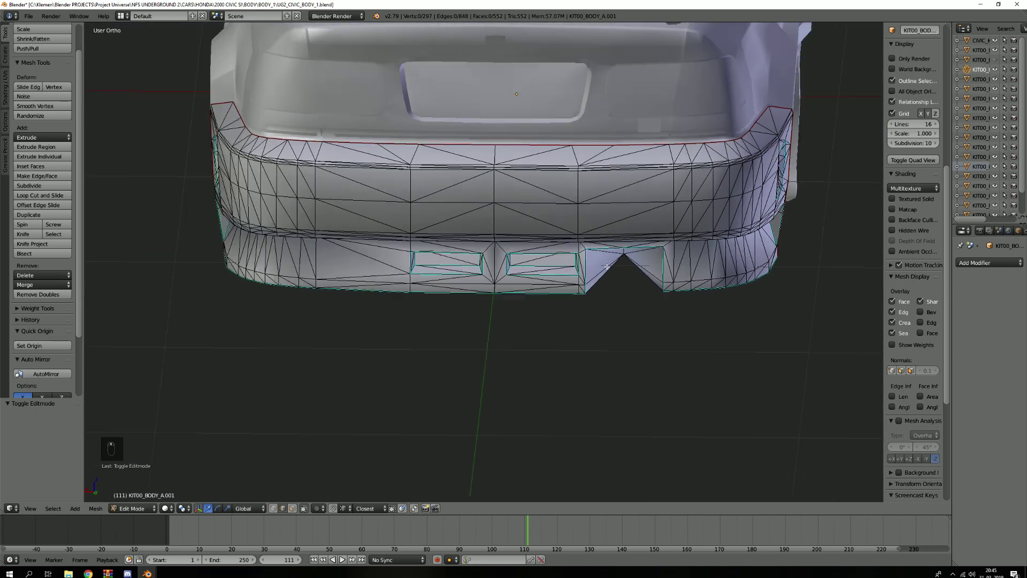
pyautogui.moveTo(503, 254); pyautogui.dragTo(480, 311, button='middle')
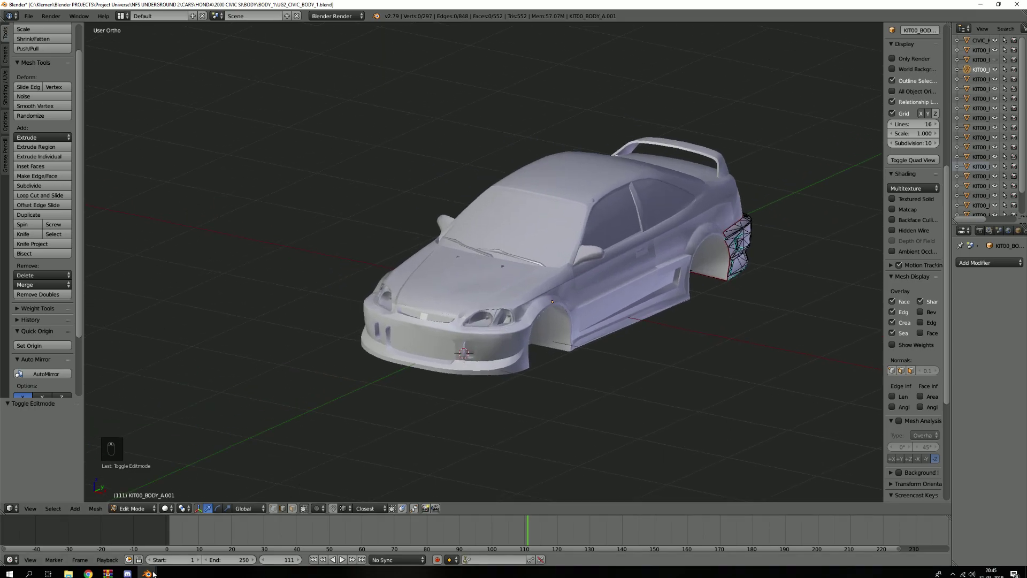
# Check the "underground 1 civic" search window in Chrome and return to Blender.
pyautogui.click(68, 572)
pyautogui.moveTo(89, 572)
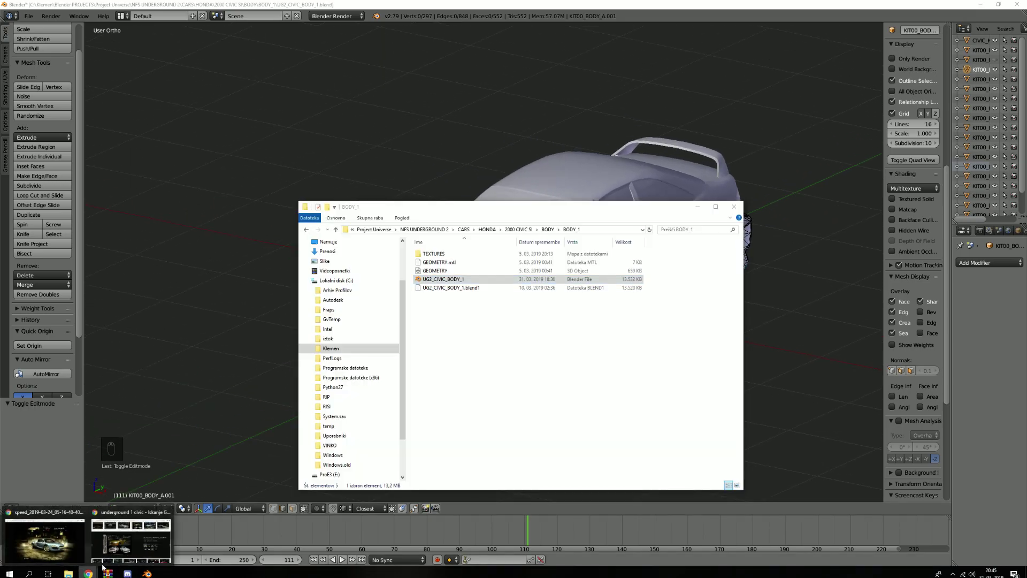
pyautogui.moveTo(116, 536)
pyautogui.click(116, 537)
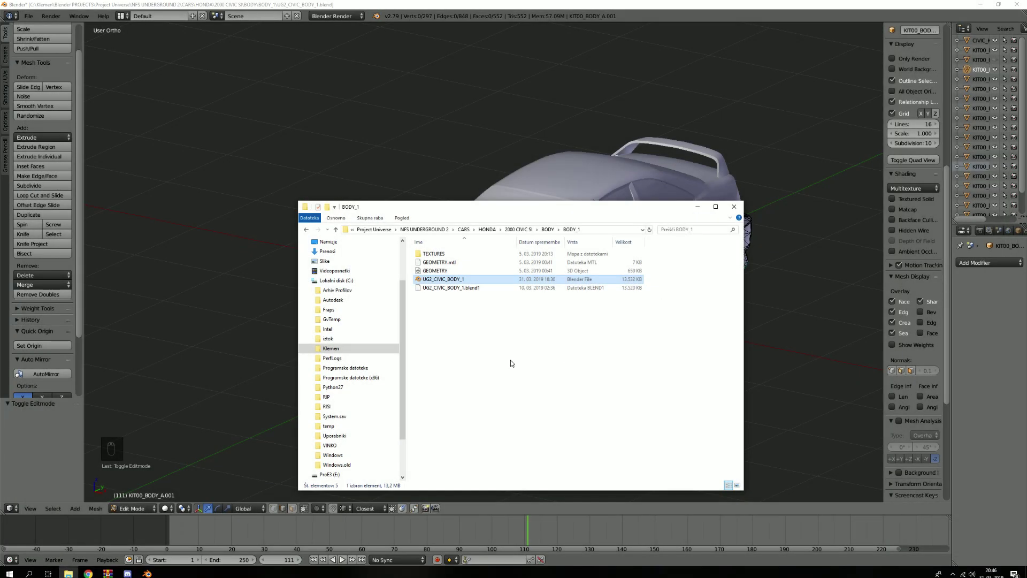
pyautogui.click(334, 114)
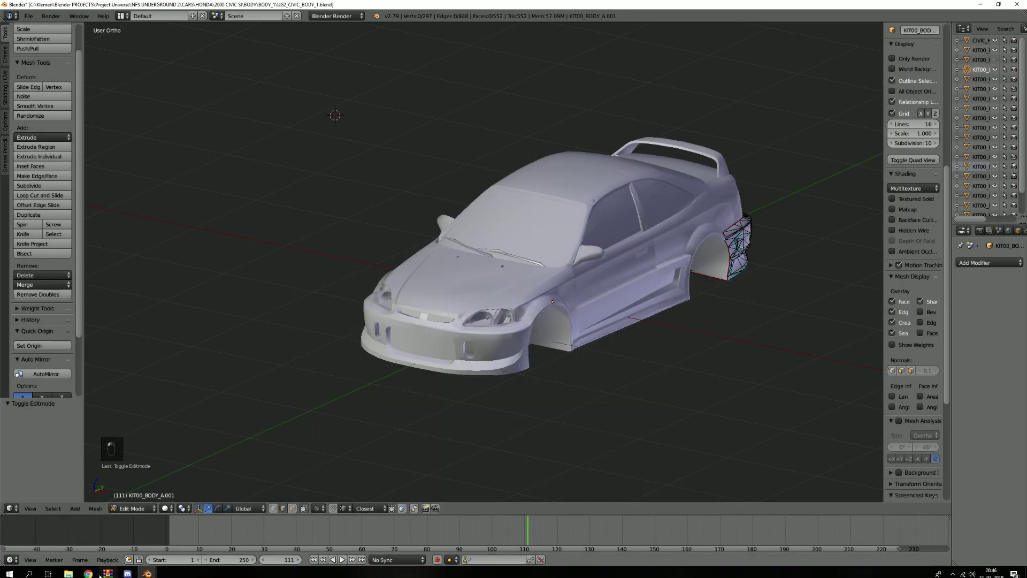
# Switch to Chrome and compare the front and rear in-game screenshots of the Audi Le Mans quattro.
pyautogui.click(89, 573)
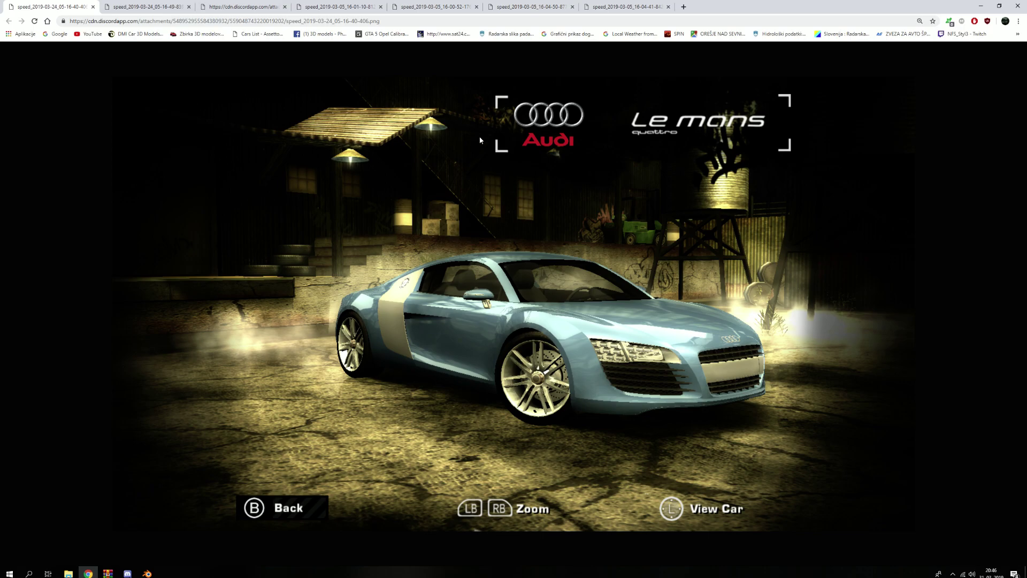
pyautogui.click(148, 7)
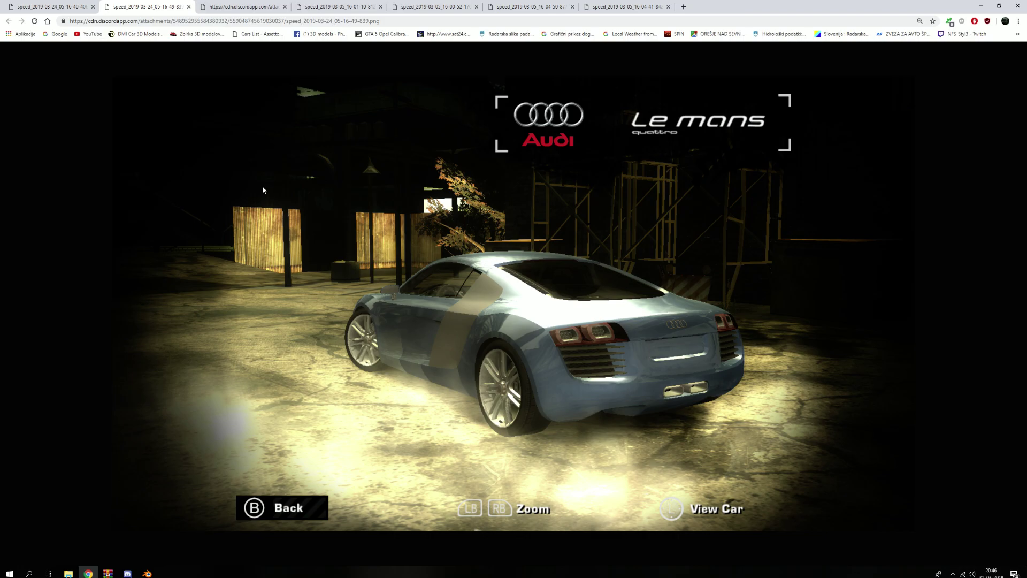
pyautogui.click(257, 11)
pyautogui.click(80, 6)
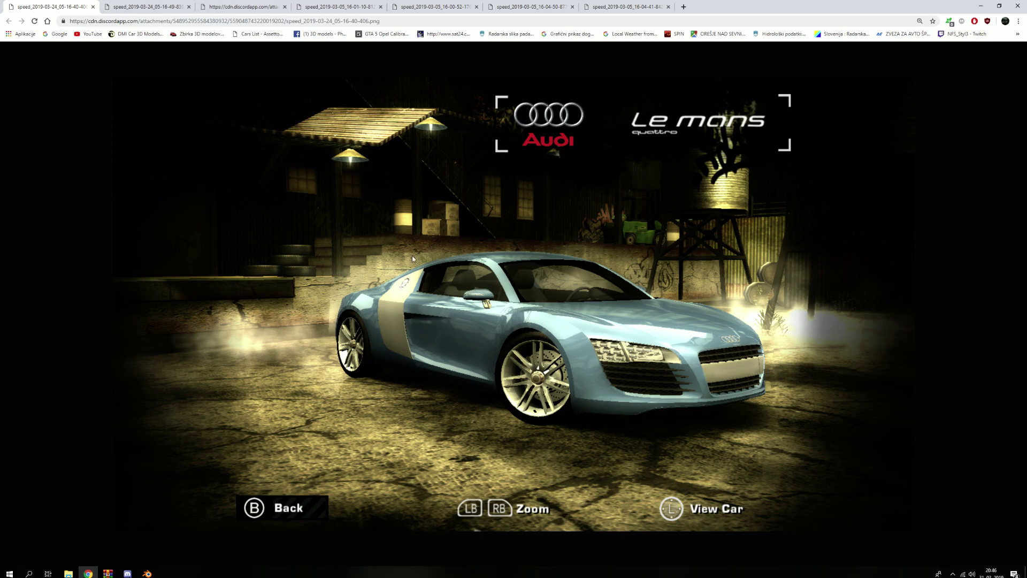
pyautogui.click(174, 10)
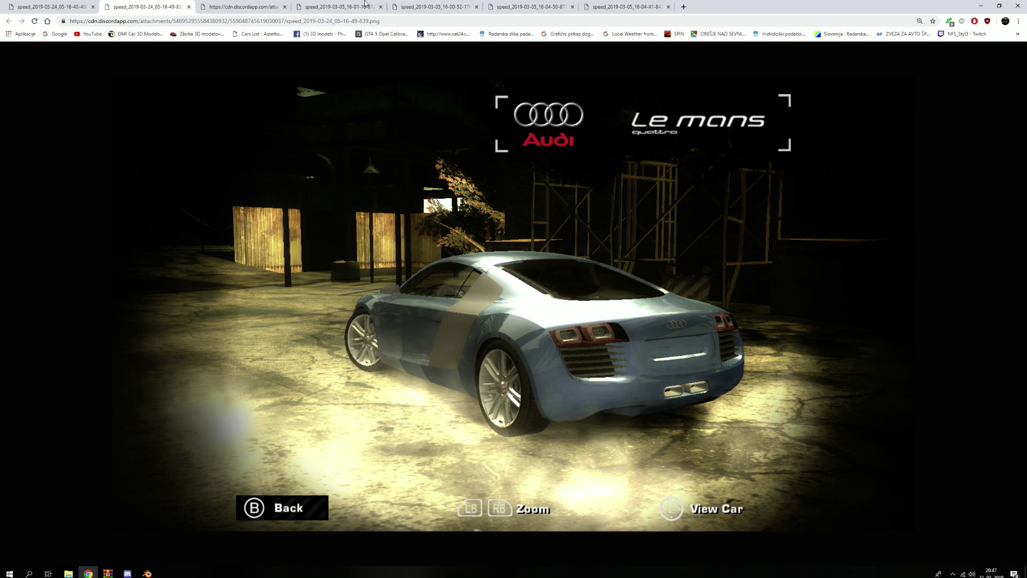
# Review the in-game Honda Civic screenshots showing the interior, front and rear.
pyautogui.click(226, 4)
pyautogui.click(317, 6)
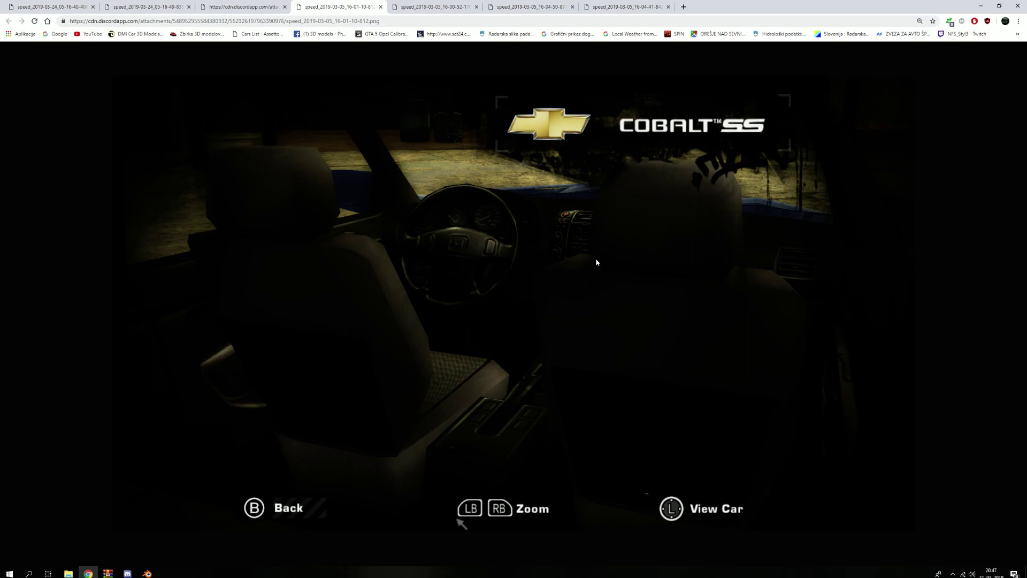
pyautogui.click(434, 6)
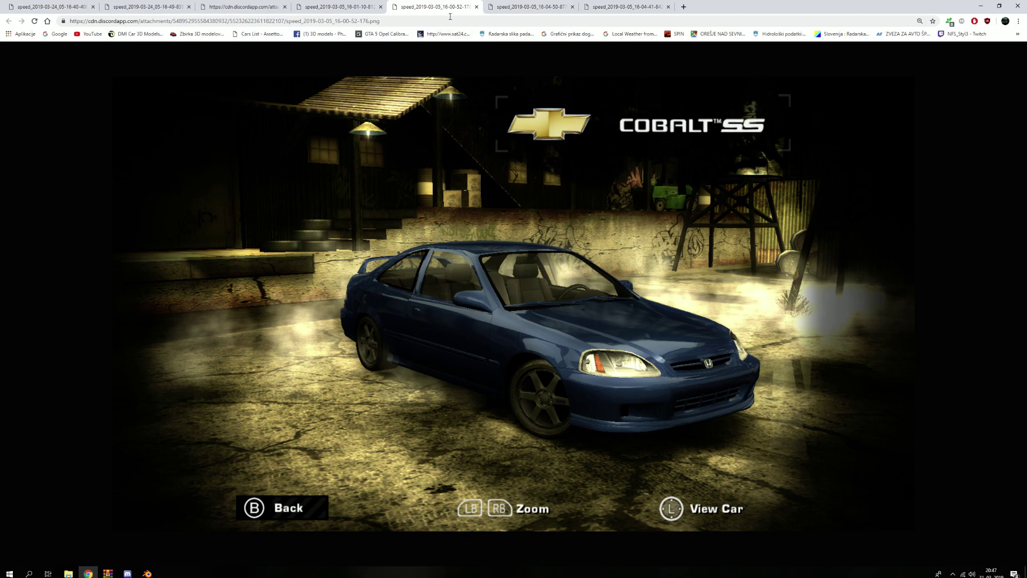
pyautogui.click(508, 7)
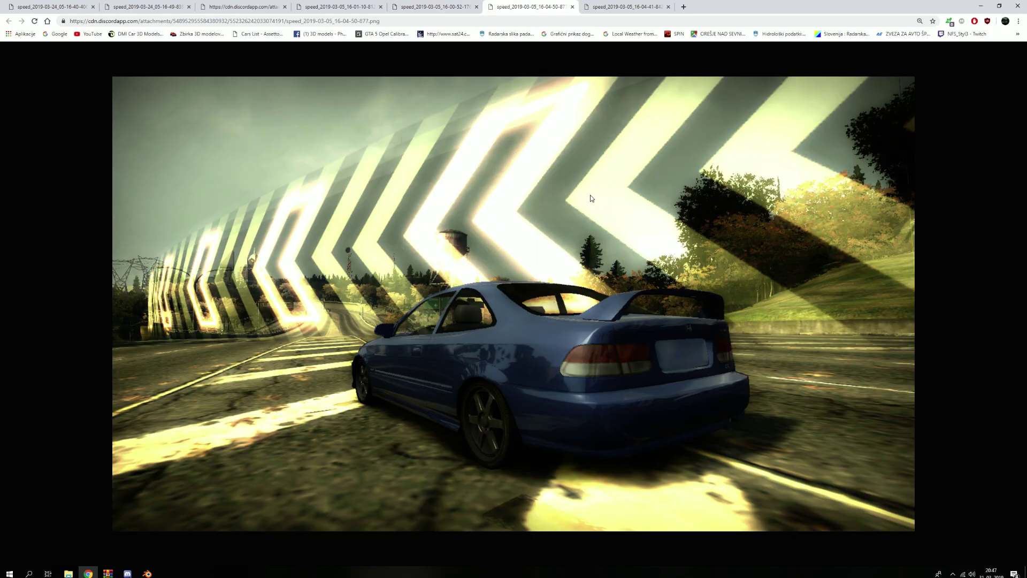
pyautogui.click(642, 7)
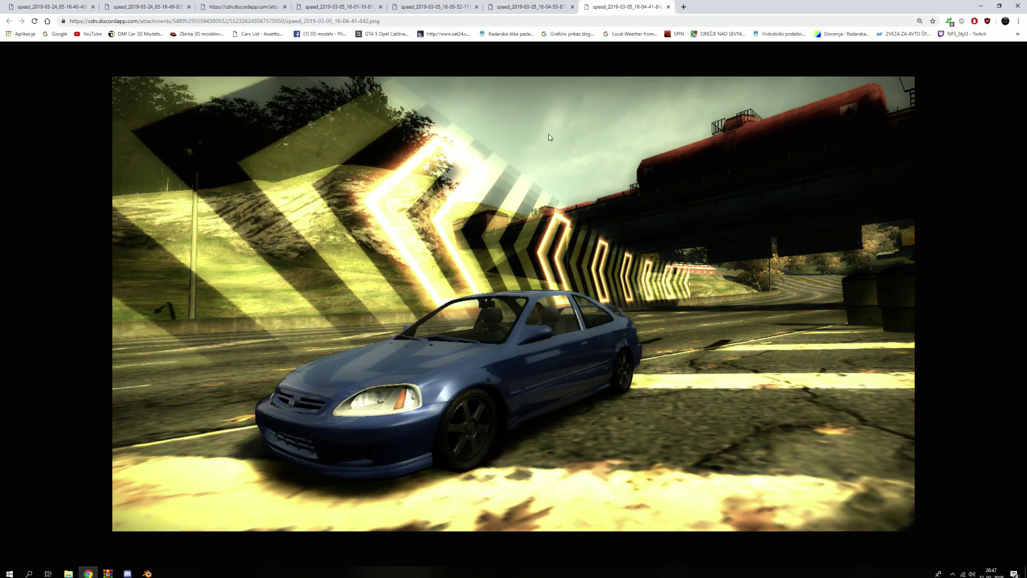
# Return to Blender, leave Edit Mode and view the complete body kit from the side and front.
pyautogui.click(979, 5)
pyautogui.scroll(3, 476, 321)
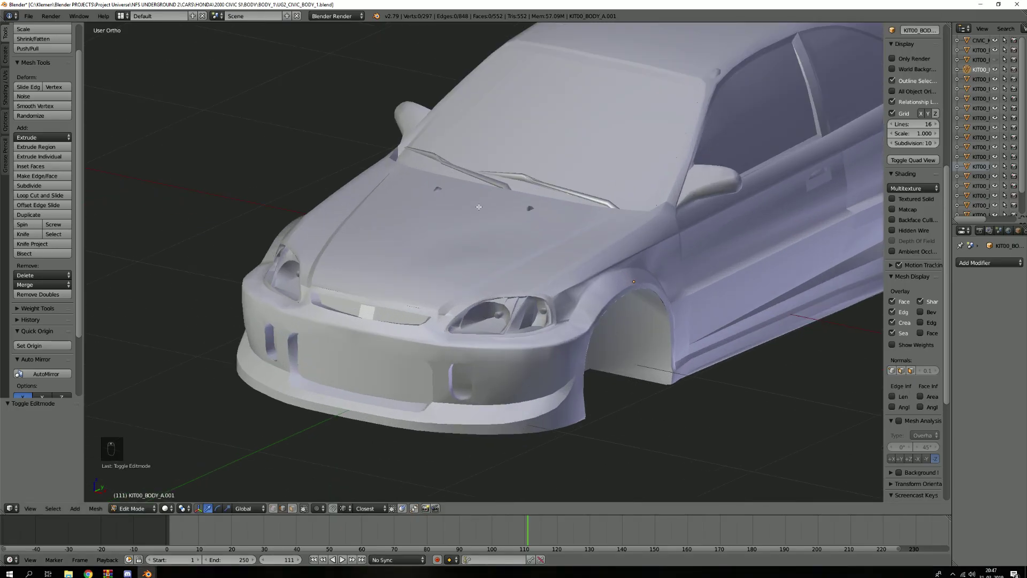
pyautogui.scroll(-5, 474, 219)
pyautogui.scroll(-2, 471, 222)
pyautogui.moveTo(455, 243); pyautogui.dragTo(387, 227, button='middle')
pyautogui.scroll(8, 460, 241)
pyautogui.press('Tab')
pyautogui.scroll(-7, 522, 259)
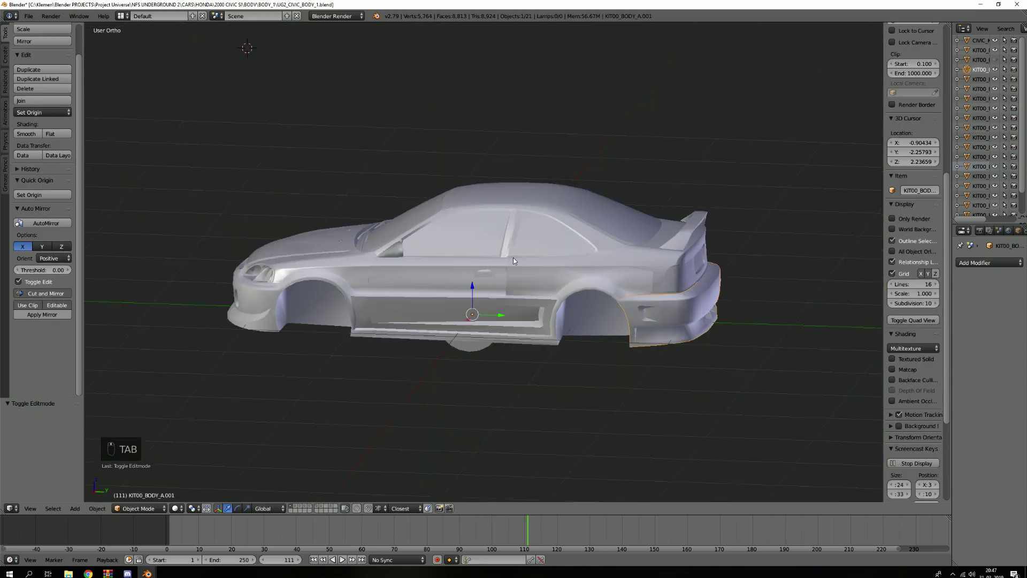
pyautogui.keyDown('shift'); pyautogui.moveTo(508, 258); pyautogui.dragTo(566, 258, button='middle'); pyautogui.keyUp('shift')
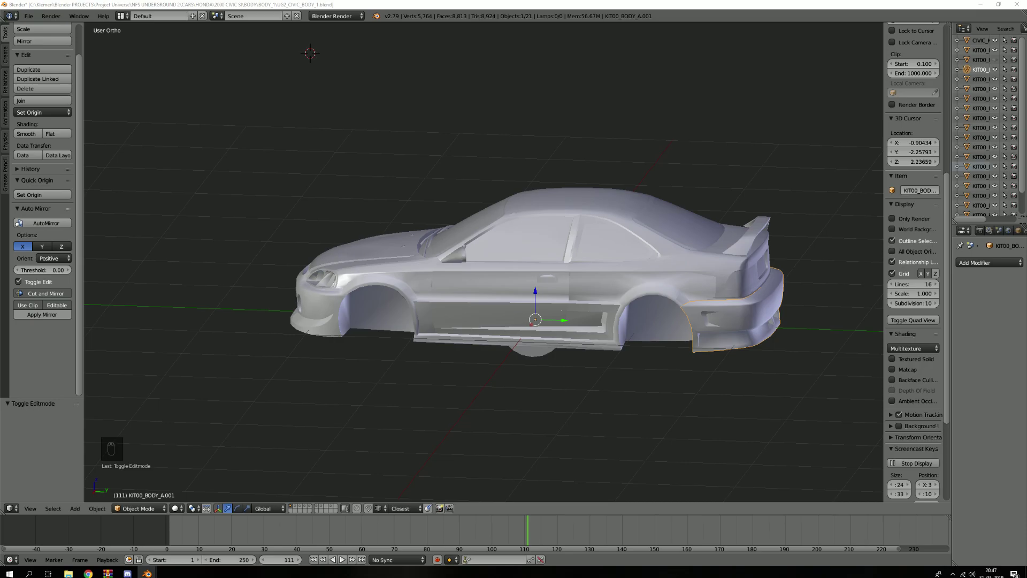
pyautogui.scroll(2, 535, 300)
pyautogui.moveTo(535, 299); pyautogui.dragTo(500, 283, button='middle')
pyautogui.scroll(-3, 441, 273)
pyautogui.scroll(5, 628, 338)
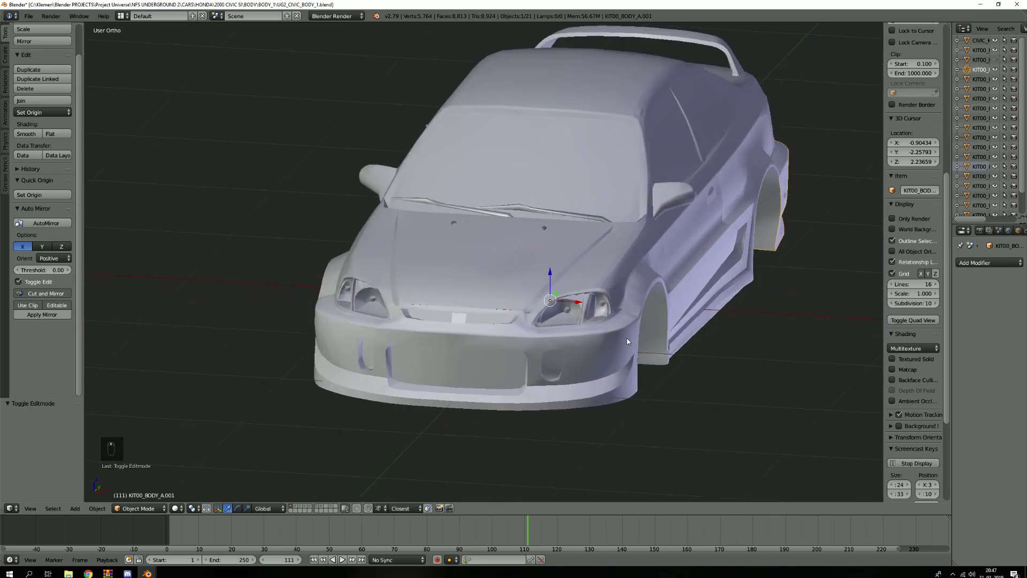
# Clear the current selection and select the headlights object at the front of the car.
pyautogui.click(627, 355)
pyautogui.scroll(3, 524, 291)
pyautogui.press('a')
pyautogui.rightClick(526, 287)
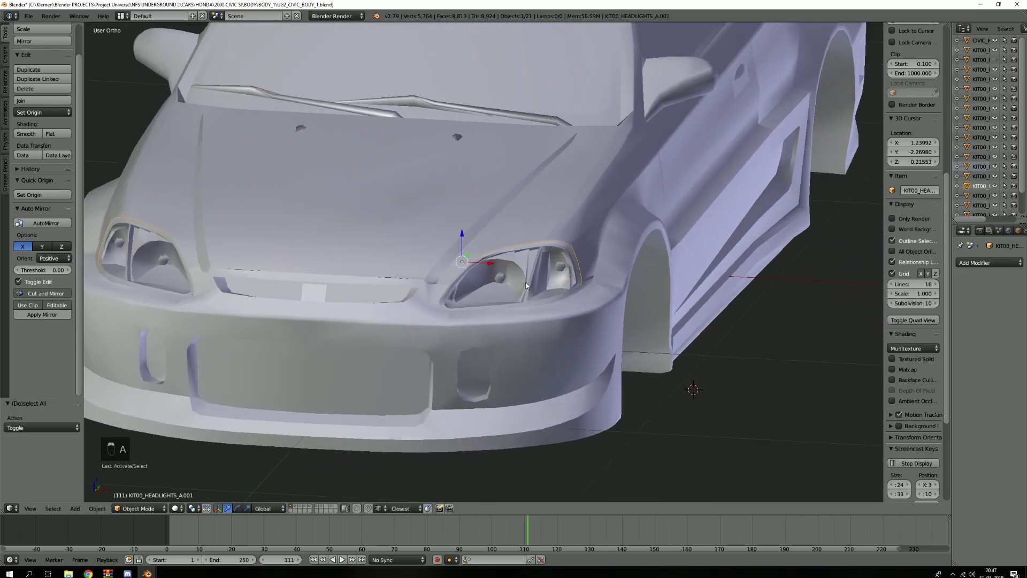
# Hide the body kit's existing headlights and show the detailed Civic on layer 4.
pyautogui.scroll(-1, 526, 286)
pyautogui.scroll(-2, 526, 286)
pyautogui.press('g')
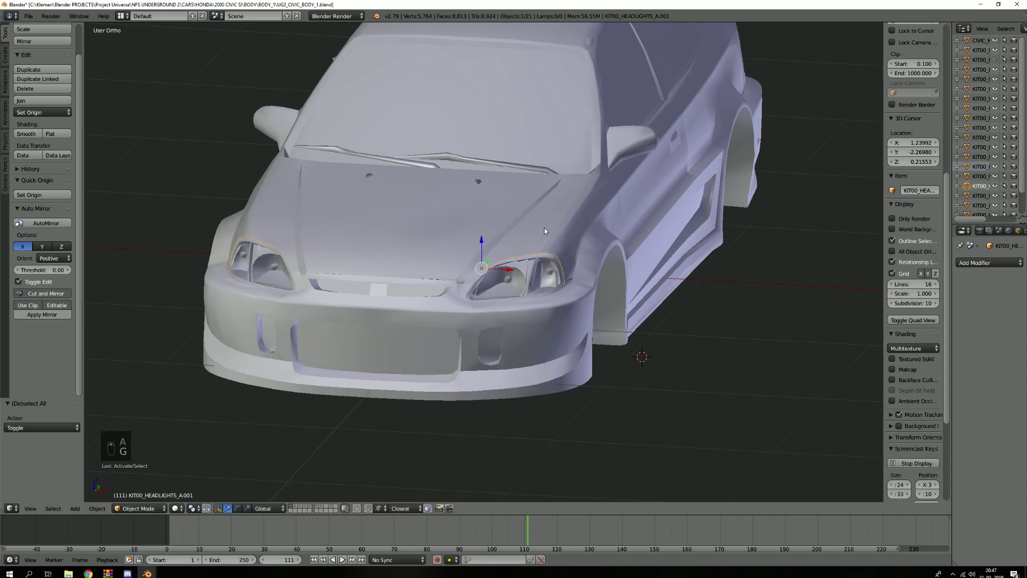
pyautogui.press('h')
pyautogui.press('4')
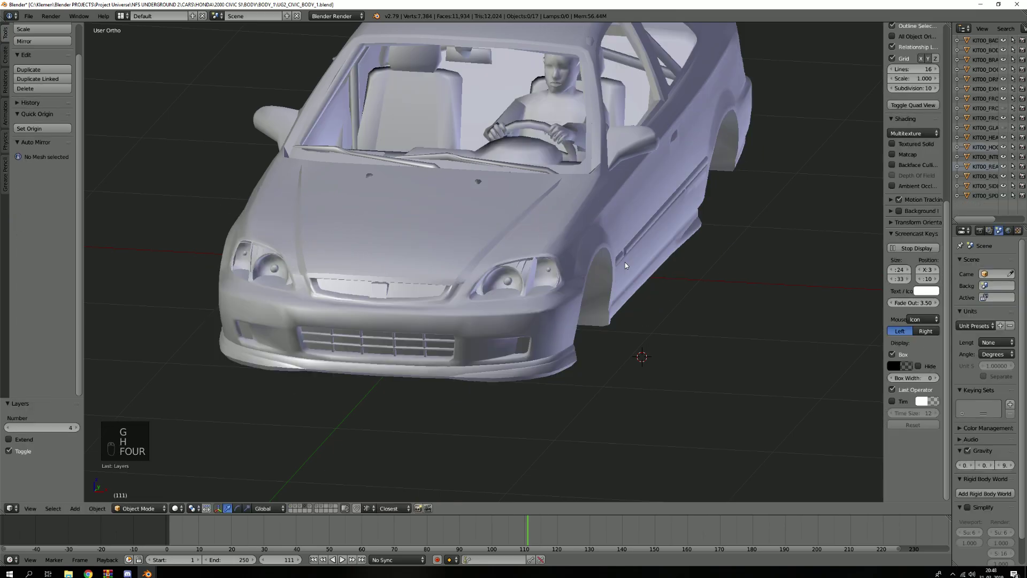
# Select the detailed Civic's headlights and duplicate them in place.
pyautogui.scroll(3, 588, 266)
pyautogui.rightClick(514, 283)
pyautogui.scroll(-4, 513, 283)
pyautogui.press('g')
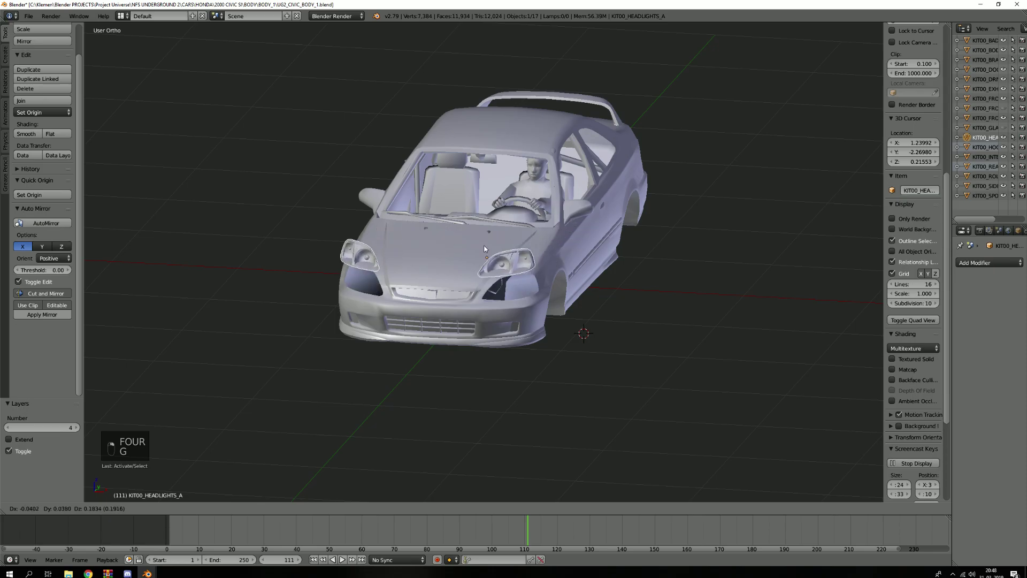
pyautogui.rightClick(532, 184)
pyautogui.press('g')
pyautogui.rightClick(529, 225)
pyautogui.hotkey('shift', 'd')
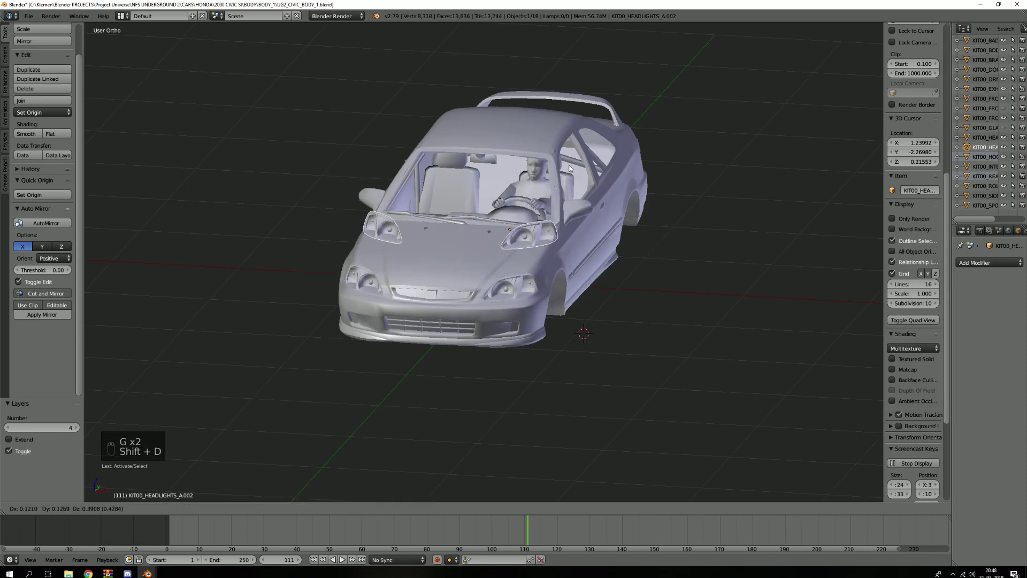
pyautogui.rightClick(572, 166)
# Move the duplicated headlights to layer 1 and show that layer.
pyautogui.press('m')
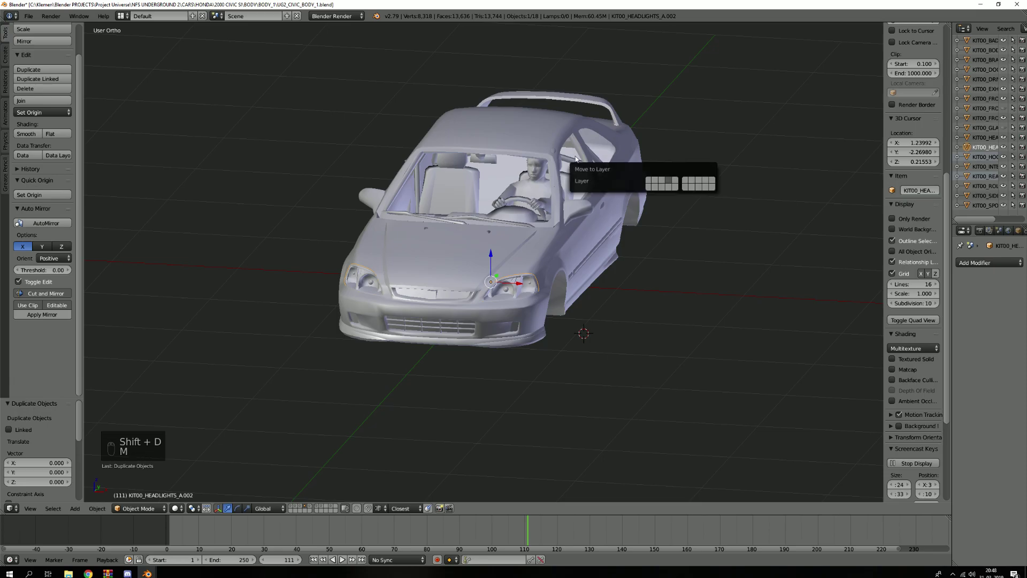
pyautogui.press('m')
pyautogui.click(710, 207)
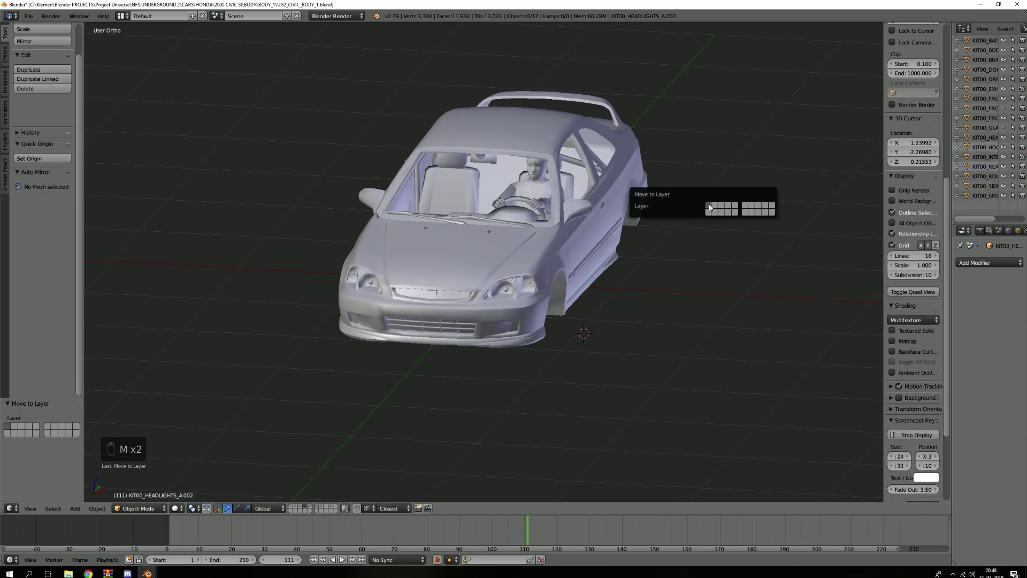
pyautogui.press('1')
# Examine how the copied headlights fit the body kit's headlight opening, leaving them in place and deselected.
pyautogui.scroll(8, 521, 287)
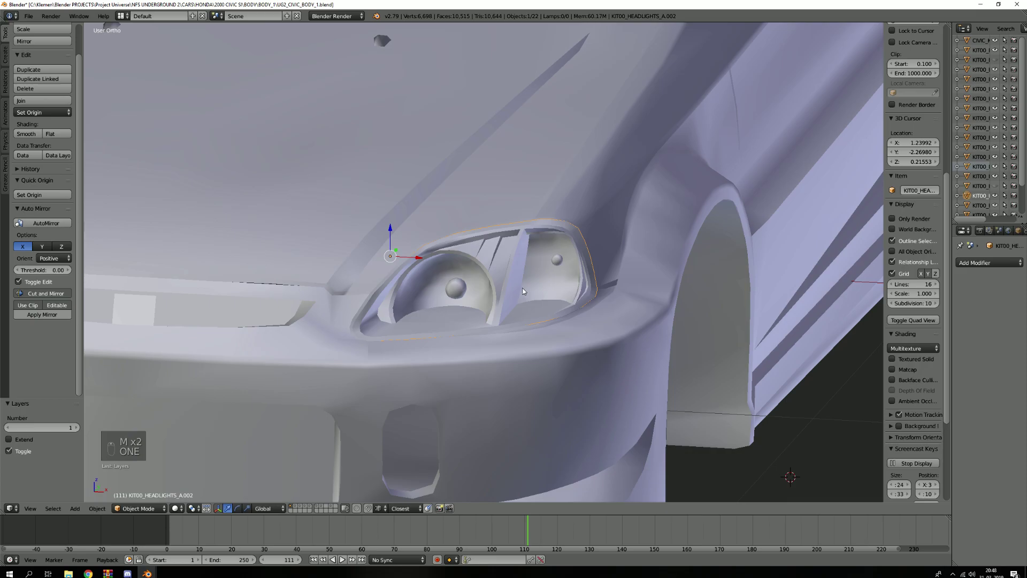
pyautogui.press('a')
pyautogui.moveTo(524, 290); pyautogui.dragTo(523, 311, button='middle')
pyautogui.scroll(4, 441, 281)
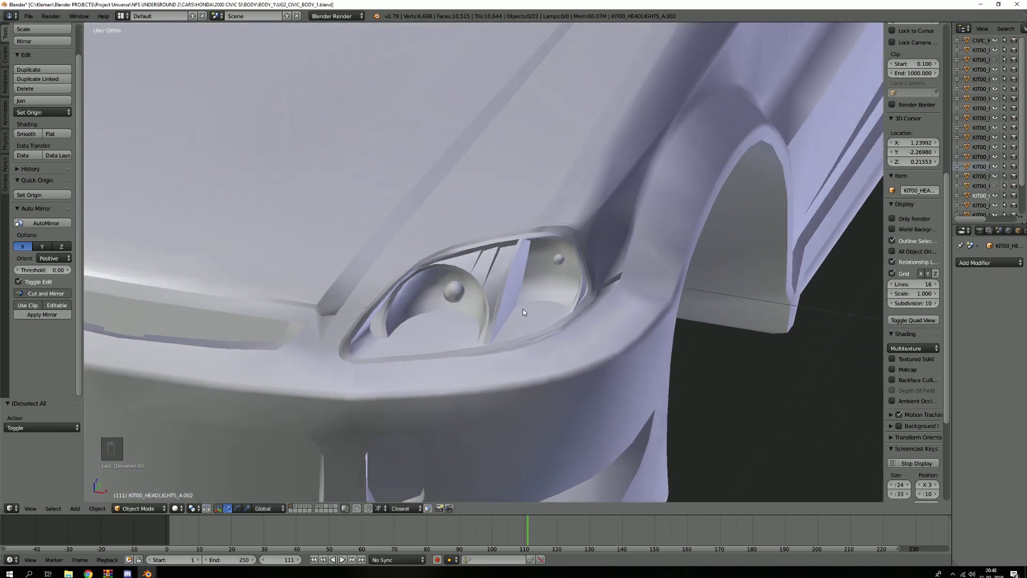
pyautogui.scroll(-5, 522, 309)
pyautogui.scroll(8, 552, 297)
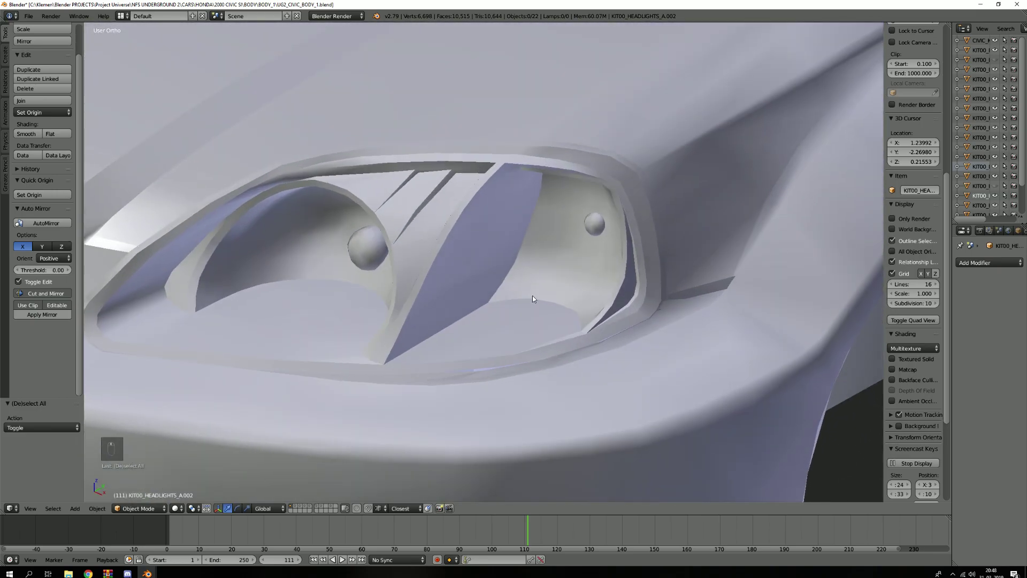
pyautogui.rightClick(514, 287)
pyautogui.press('g')
pyautogui.rightClick(612, 232)
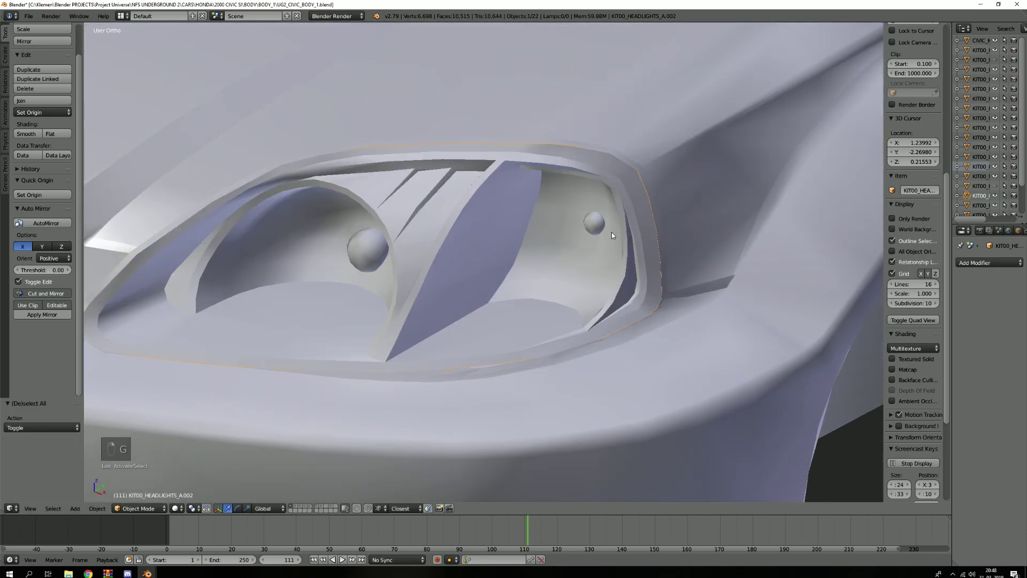
pyautogui.press('a')
pyautogui.moveTo(612, 232); pyautogui.dragTo(581, 262, button='middle')
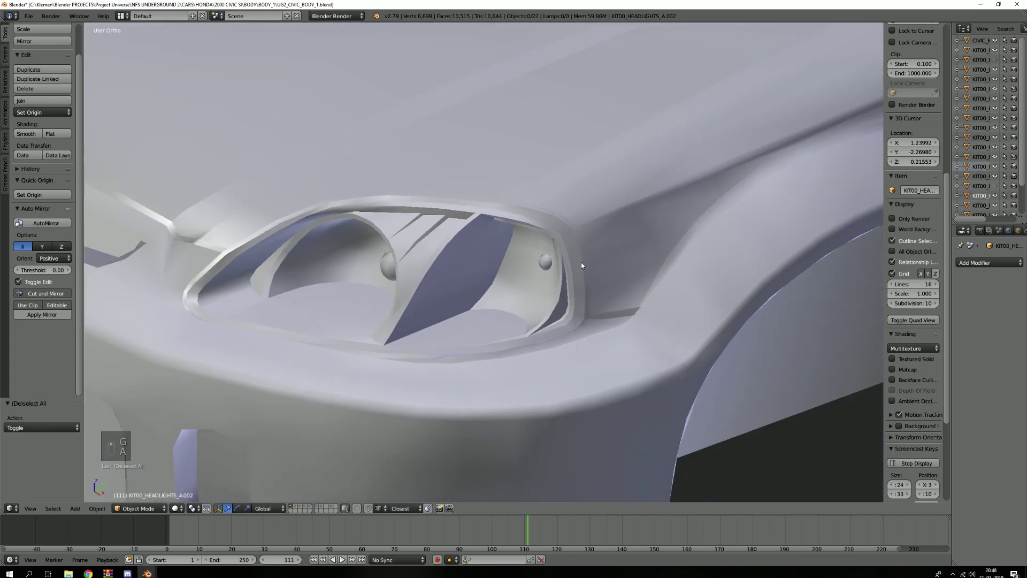
# Select the door-line object around the headlights and hood and hide it.
pyautogui.scroll(3, 582, 263)
pyautogui.rightClick(592, 260)
pyautogui.scroll(-5, 593, 261)
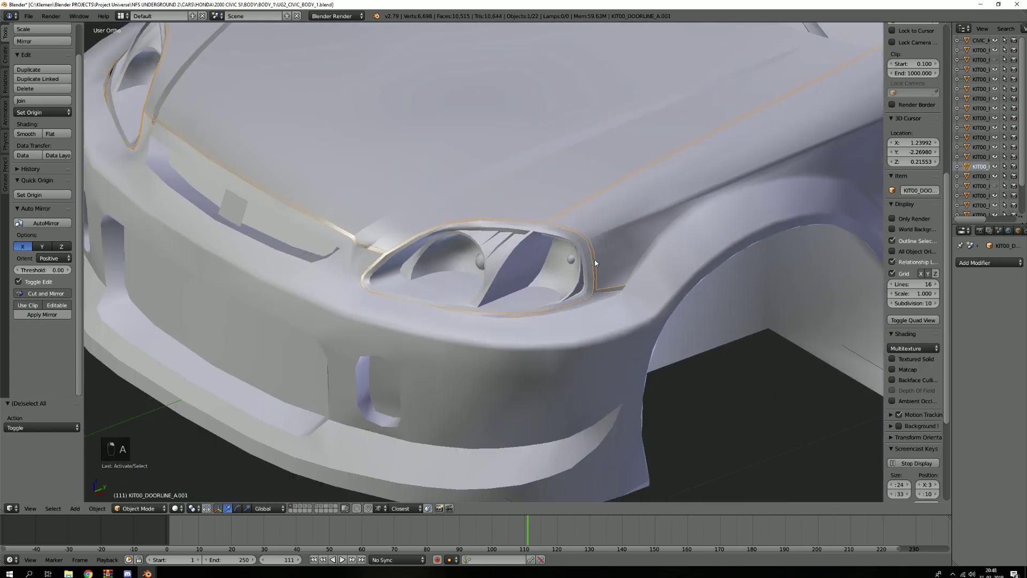
pyautogui.scroll(-4, 595, 260)
pyautogui.press('g')
pyautogui.rightClick(454, 174)
pyautogui.press('h')
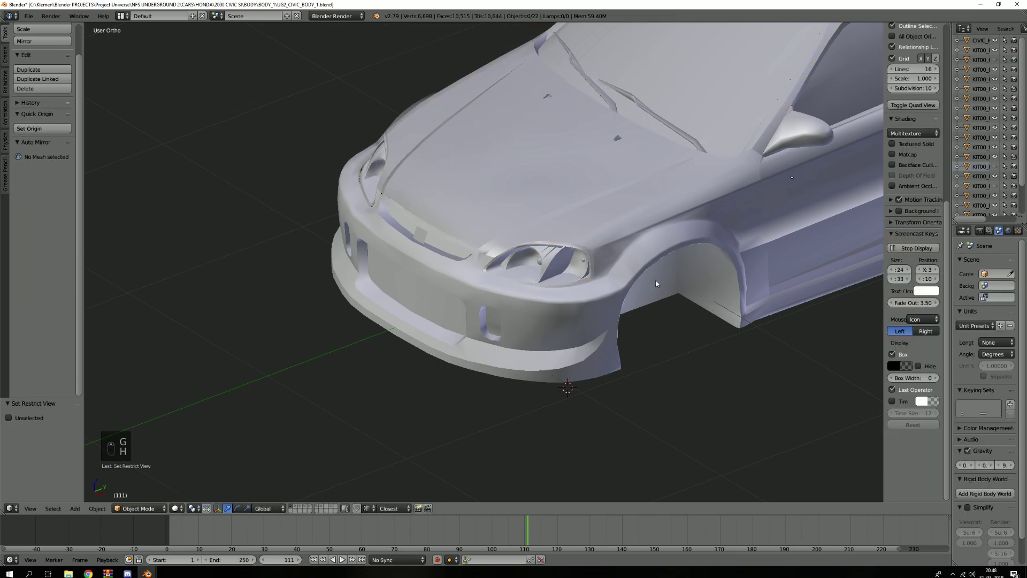
# Examine the headlight rim closely at its inner corner for gaps against the bumper and hood.
pyautogui.scroll(8, 589, 270)
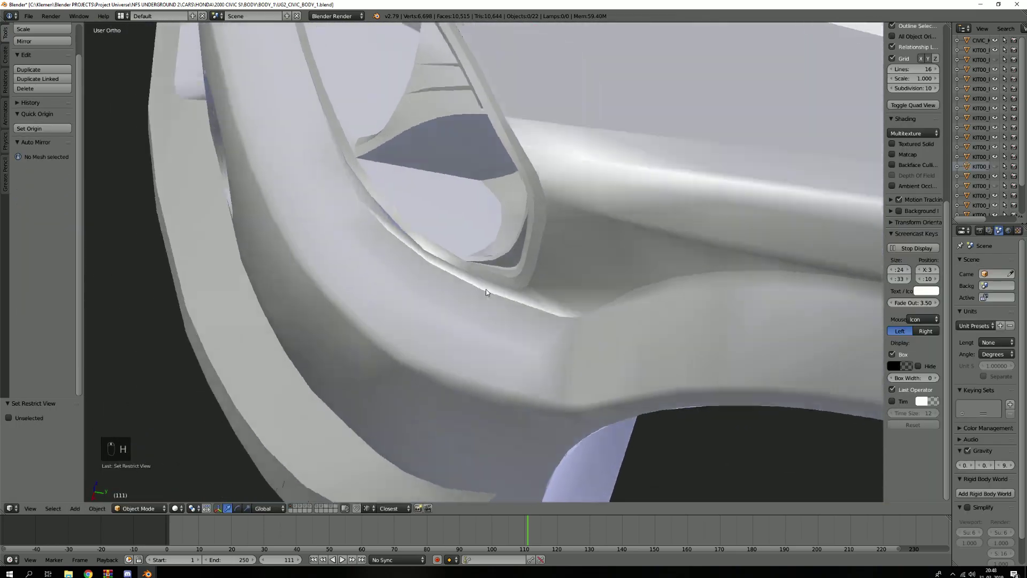
pyautogui.scroll(-4, 487, 292)
pyautogui.moveTo(487, 292); pyautogui.dragTo(609, 247, button='middle')
pyautogui.scroll(3, 366, 272)
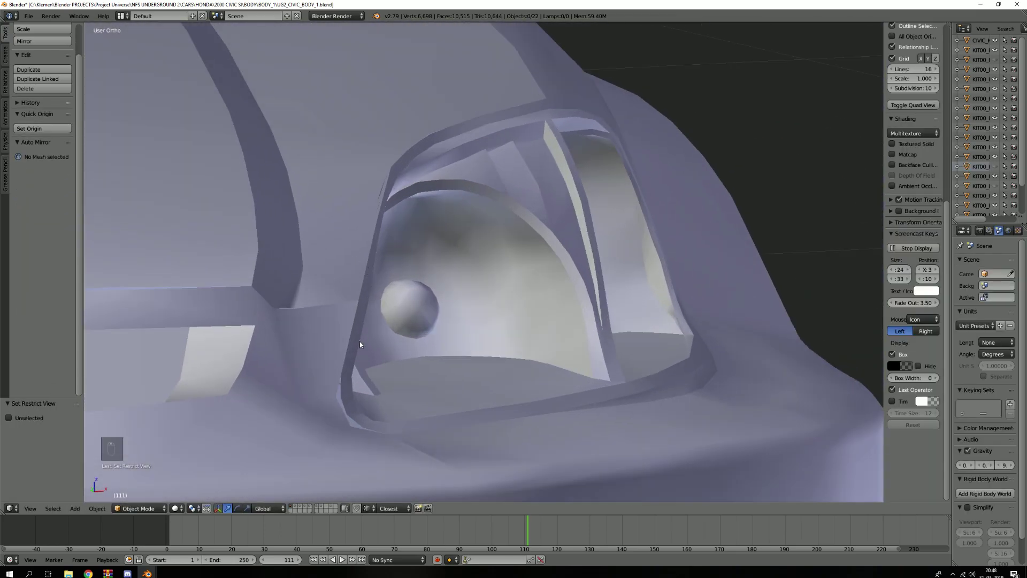
pyautogui.scroll(3, 356, 383)
pyautogui.keyDown('shift'); pyautogui.moveTo(356, 384); pyautogui.dragTo(393, 250, button='middle'); pyautogui.keyUp('shift')
pyautogui.scroll(-2, 428, 246)
pyautogui.scroll(3, 304, 275)
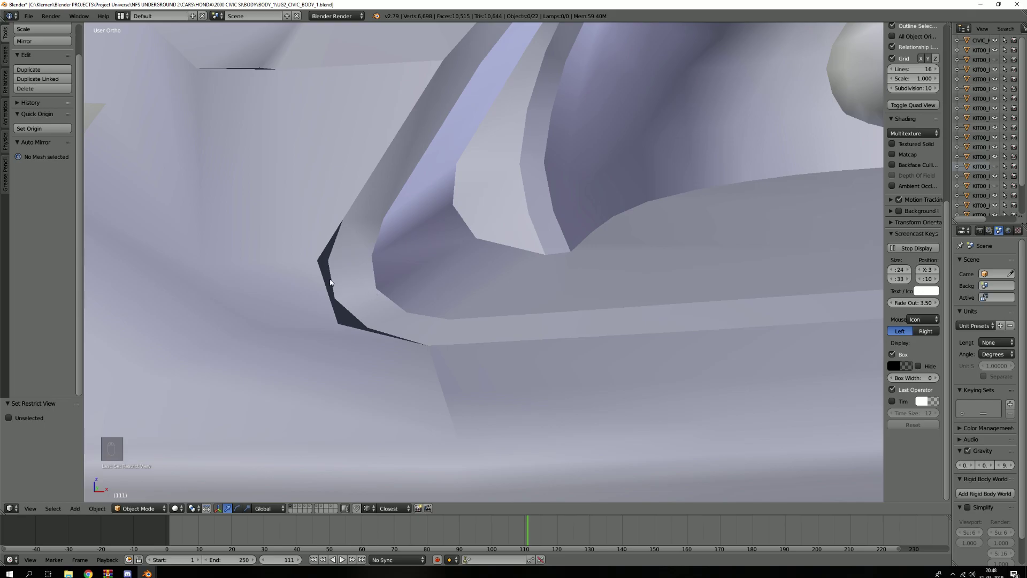
pyautogui.scroll(-5, 336, 289)
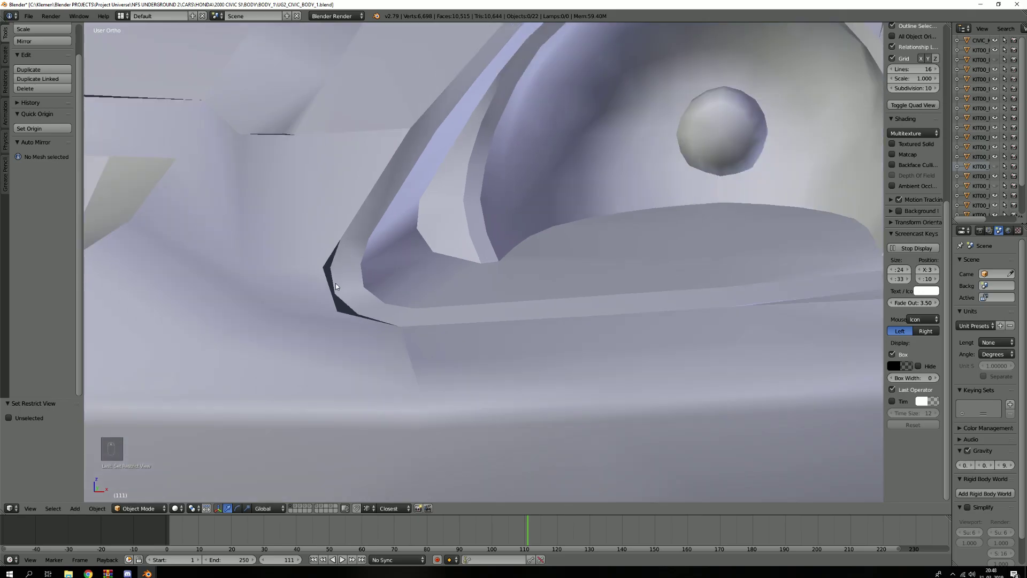
pyautogui.moveTo(335, 289); pyautogui.dragTo(311, 254, button='middle')
pyautogui.scroll(6, 340, 282)
pyautogui.scroll(4, 312, 254)
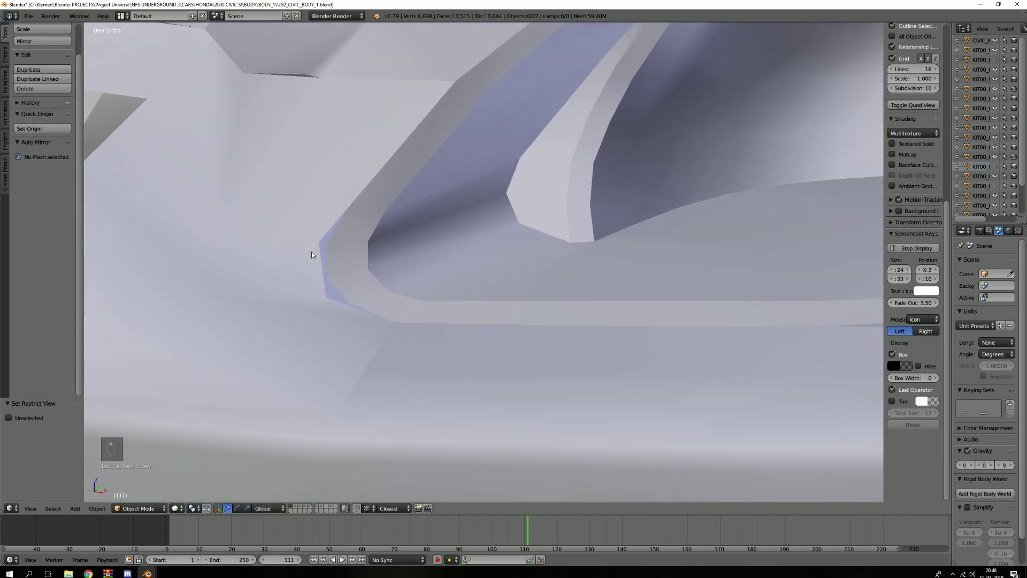
# Follow the headlight's lower and outer edges up close and check how they meet the surrounding body.
pyautogui.scroll(-4, 333, 242)
pyautogui.moveTo(447, 314); pyautogui.dragTo(453, 271, button='middle')
pyautogui.scroll(4, 663, 292)
pyautogui.keyDown('shift'); pyautogui.moveTo(631, 275); pyautogui.dragTo(463, 252, button='middle'); pyautogui.keyUp('shift')
pyautogui.keyDown('shift'); pyautogui.moveTo(647, 247); pyautogui.dragTo(464, 226, button='middle'); pyautogui.keyUp('shift')
pyautogui.scroll(-1, 464, 229)
pyautogui.keyDown('shift'); pyautogui.moveTo(573, 203); pyautogui.dragTo(548, 478, button='middle'); pyautogui.keyUp('shift')
pyautogui.moveTo(580, 300); pyautogui.dragTo(450, 199, button='middle')
pyautogui.scroll(4, 501, 254)
pyautogui.scroll(-4, 471, 206)
pyautogui.scroll(-7, 570, 181)
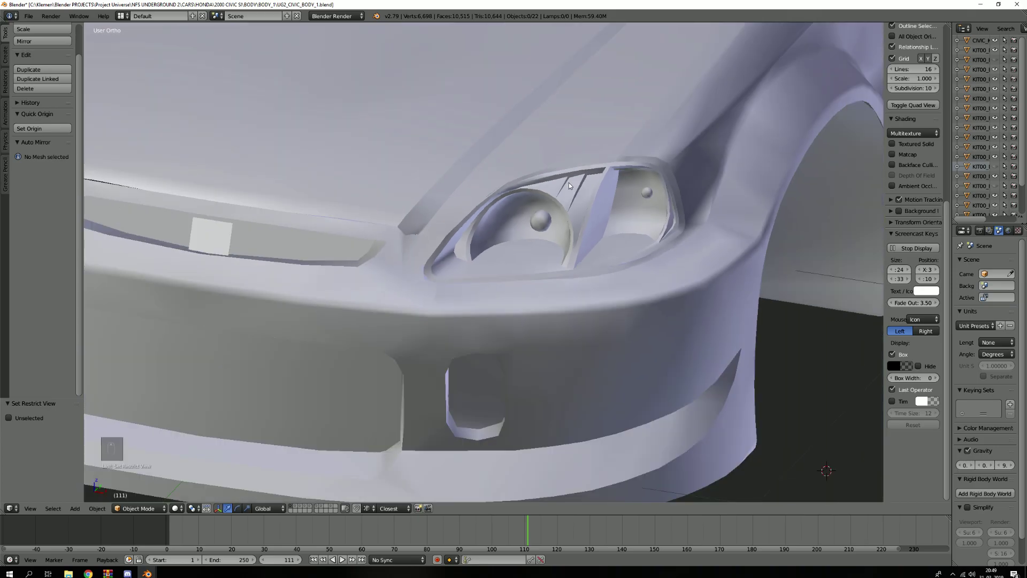
# Select the copied headlights and hide them to expose the empty headlight openings.
pyautogui.keyDown('shift'); pyautogui.moveTo(567, 204); pyautogui.dragTo(553, 246, button='middle'); pyautogui.keyUp('shift')
pyautogui.scroll(1, 553, 246)
pyautogui.rightClick(553, 246)
pyautogui.press('g')
pyautogui.rightClick(613, 239)
pyautogui.press('h')
pyautogui.rightClick(669, 219)
pyautogui.scroll(-3, 669, 219)
pyautogui.moveTo(672, 222); pyautogui.dragTo(548, 238, button='middle')
pyautogui.press('Tab')
pyautogui.scroll(3, 689, 238)
pyautogui.scroll(-5, 548, 238)
pyautogui.press('Tab')
pyautogui.rightClick(505, 240)
pyautogui.press('g')
pyautogui.rightClick(518, 233)
pyautogui.press('KP_Divide')
pyautogui.press('Tab')
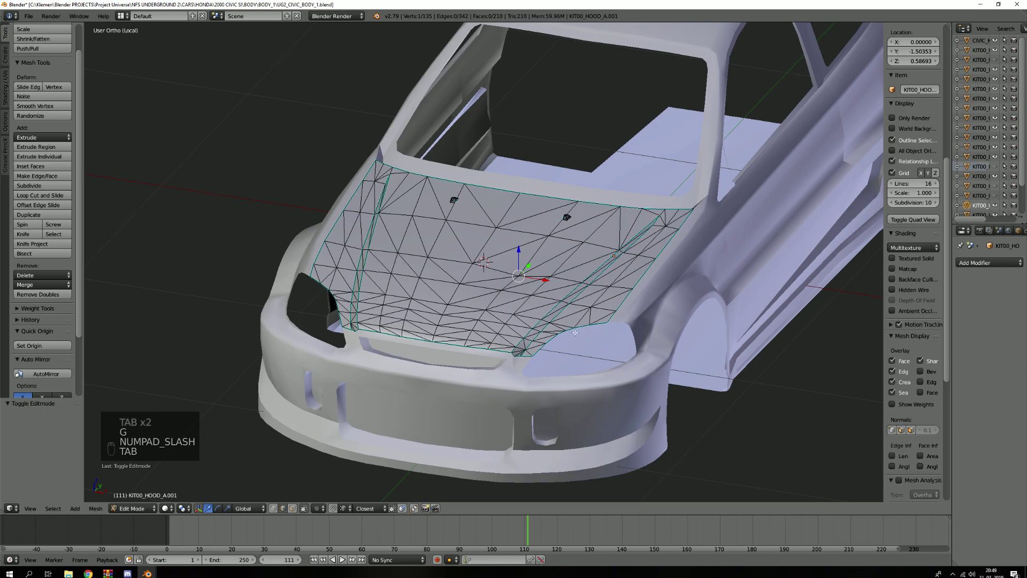
pyautogui.press('KP_Divide')
pyautogui.press('Tab')
# Isolate the hood in local view and enter Edit Mode on its mesh.
pyautogui.rightClick(442, 252)
pyautogui.press('g')
pyautogui.rightClick(431, 239)
pyautogui.rightClick(442, 255)
pyautogui.press('g')
pyautogui.rightClick(465, 224)
pyautogui.press('KP_Divide')
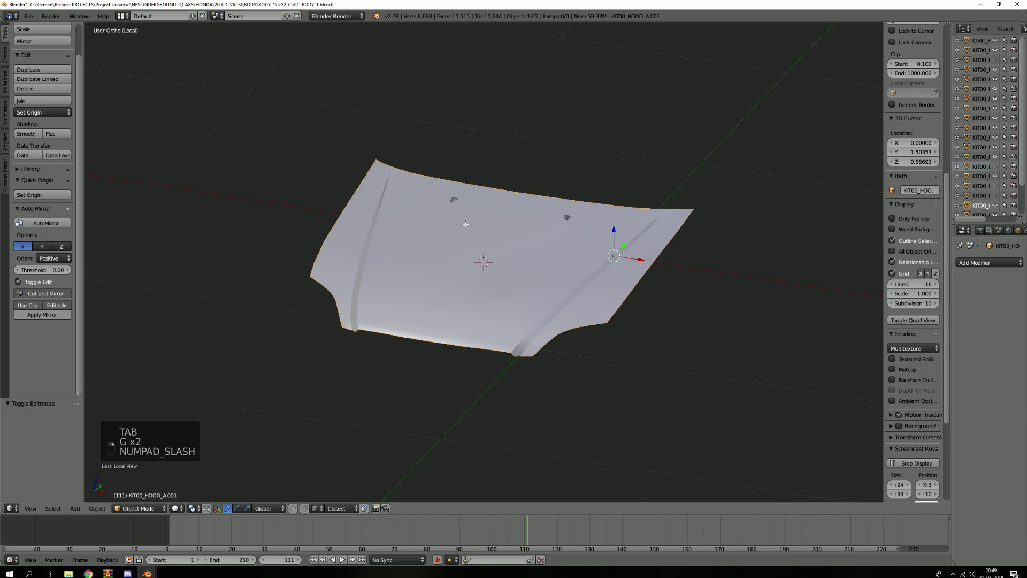
pyautogui.press('Tab')
# Select the hood's outer boundary edges in edge selection mode and apply an edge operation to them.
pyautogui.press('2')
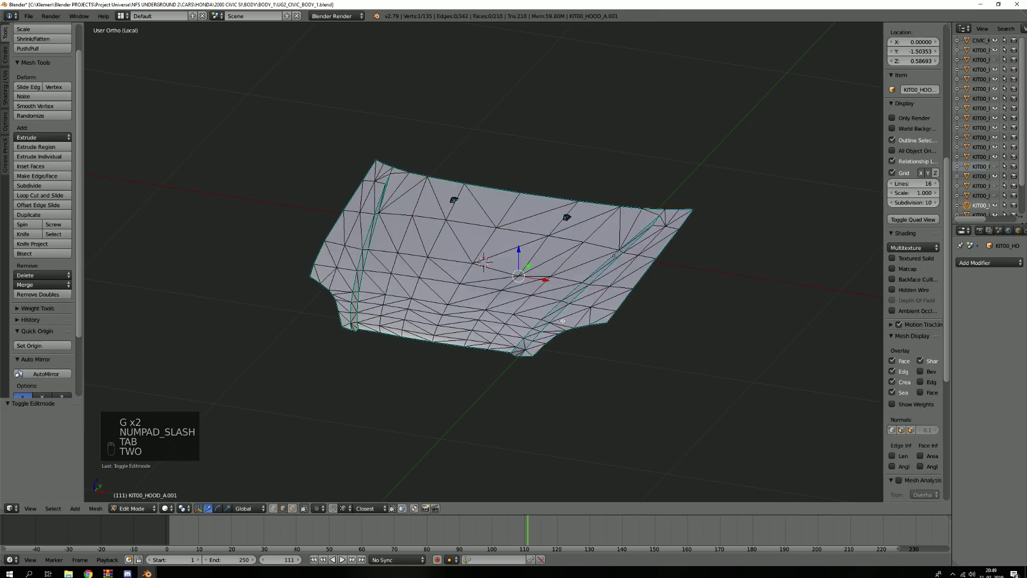
pyautogui.press('2')
pyautogui.scroll(3, 588, 321)
pyautogui.press('2')
pyautogui.keyDown('alt'); pyautogui.rightClick(635, 287); pyautogui.keyUp('alt')
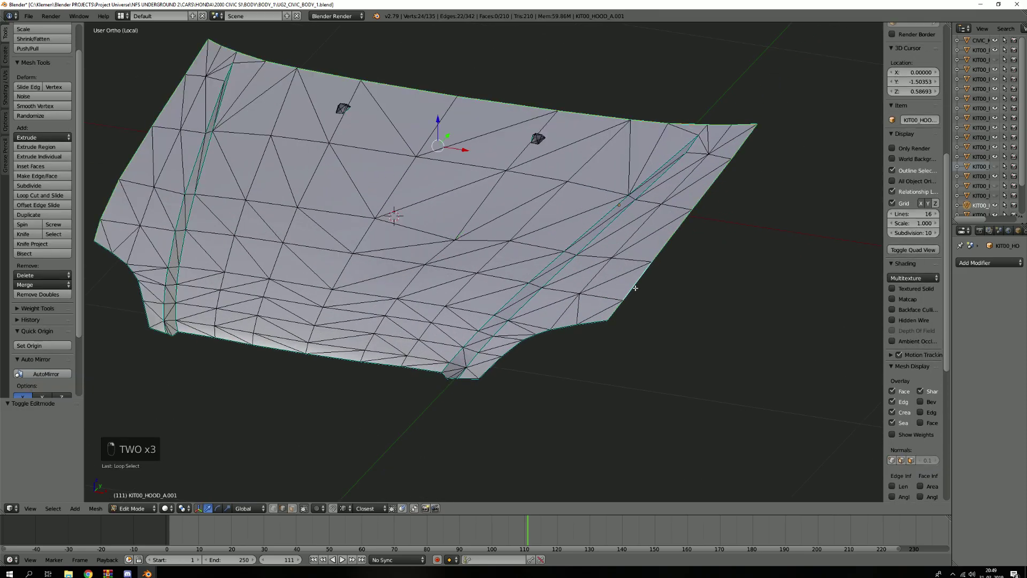
pyautogui.keyDown('alt'); pyautogui.keyDown('shift'); pyautogui.rightClick(357, 356); pyautogui.keyUp('shift'); pyautogui.keyUp('alt')
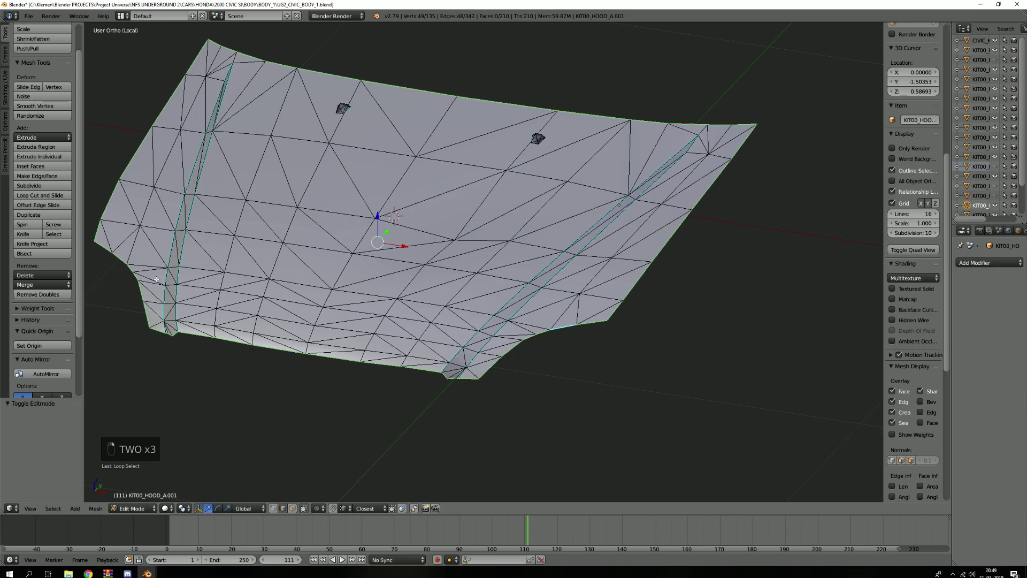
pyautogui.hotkey('ctrl', 'e')
pyautogui.click(216, 206)
# Return to the whole car in Object Mode and select the body object.
pyautogui.press('KP_Divide')
pyautogui.press('Tab')
pyautogui.press('a')
pyautogui.rightClick(523, 333)
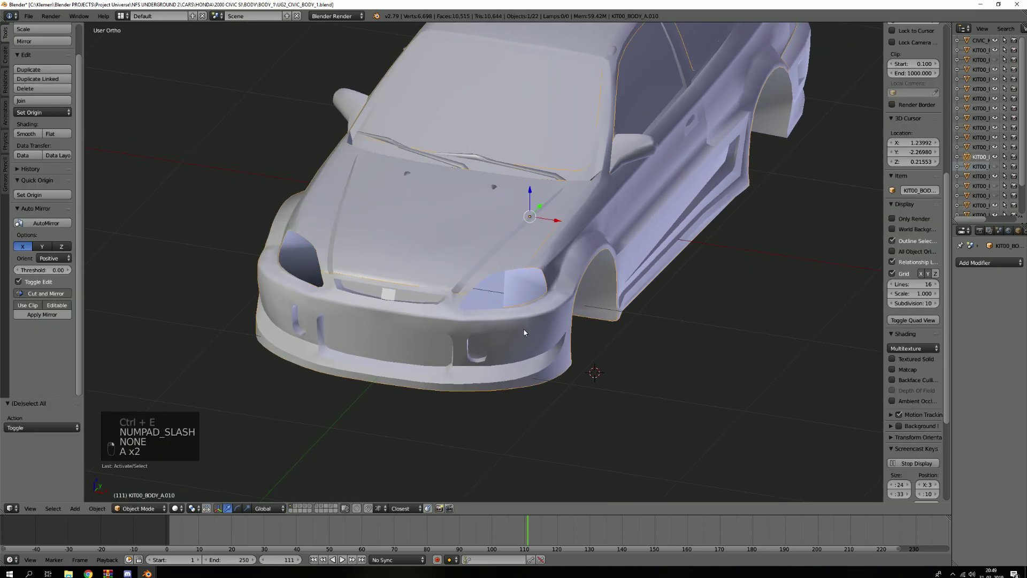
# Isolate the body in local view and enter Edit Mode in face selection with nothing selected.
pyautogui.press('KP_Divide')
pyautogui.scroll(6, 473, 322)
pyautogui.press('2')
pyautogui.moveTo(498, 314); pyautogui.dragTo(472, 303, button='middle')
pyautogui.press('Tab')
pyautogui.press('a')
pyautogui.press('a')
pyautogui.press('a')
pyautogui.press('a')
pyautogui.press('3')
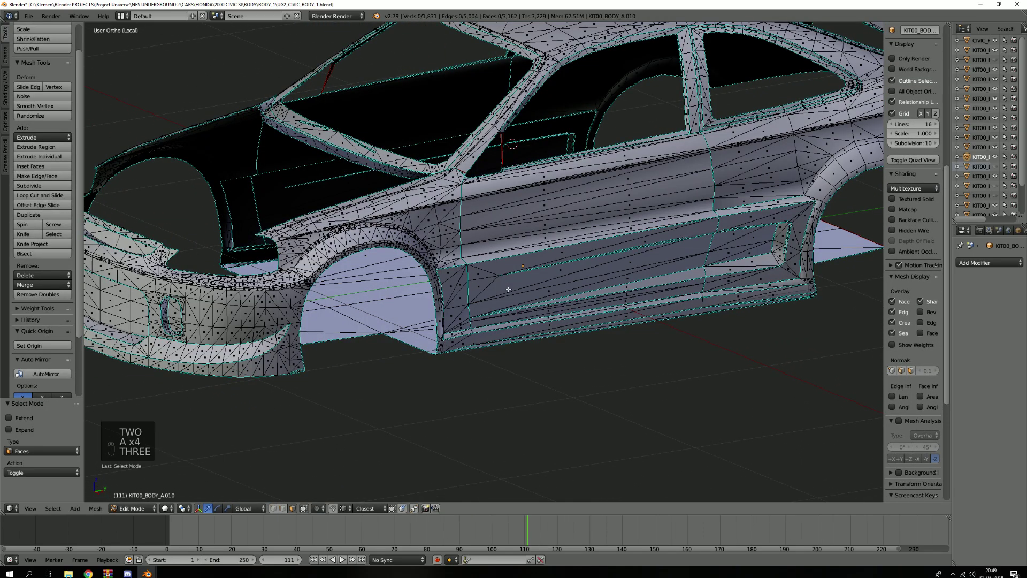
# Select the body's linked faces delimited by seams, view their extent, and clear the selection.
pyautogui.press('l')
pyautogui.scroll(-6, 519, 274)
pyautogui.moveTo(519, 274); pyautogui.dragTo(642, 252, button='middle')
pyautogui.scroll(3, 642, 251)
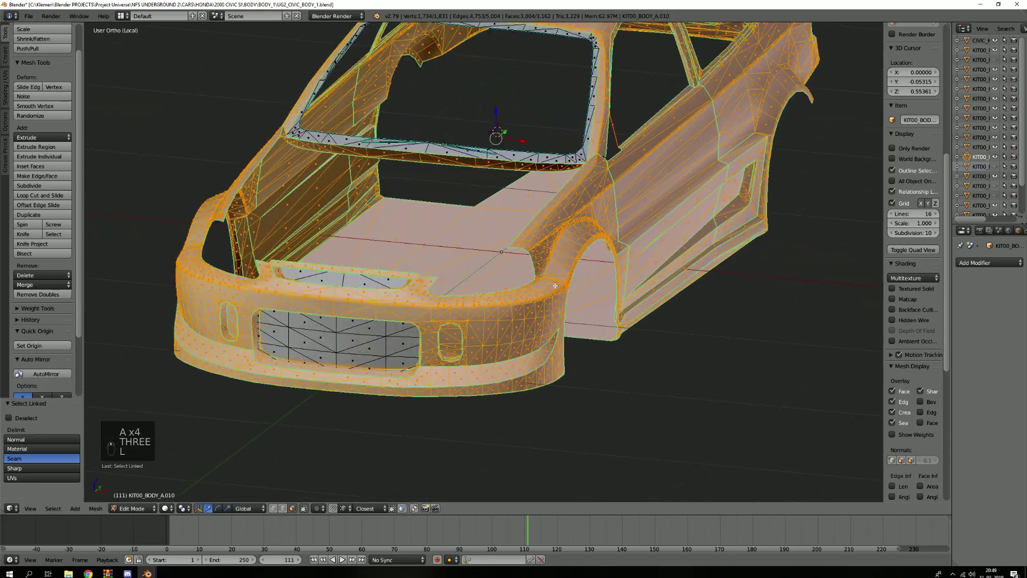
pyautogui.scroll(-2, 729, 235)
pyautogui.moveTo(729, 235); pyautogui.dragTo(612, 252, button='middle')
pyautogui.press('a')
# Examine the body's triangle topology around the headlight opening, front wheel arch and windshield pillar.
pyautogui.scroll(8, 540, 292)
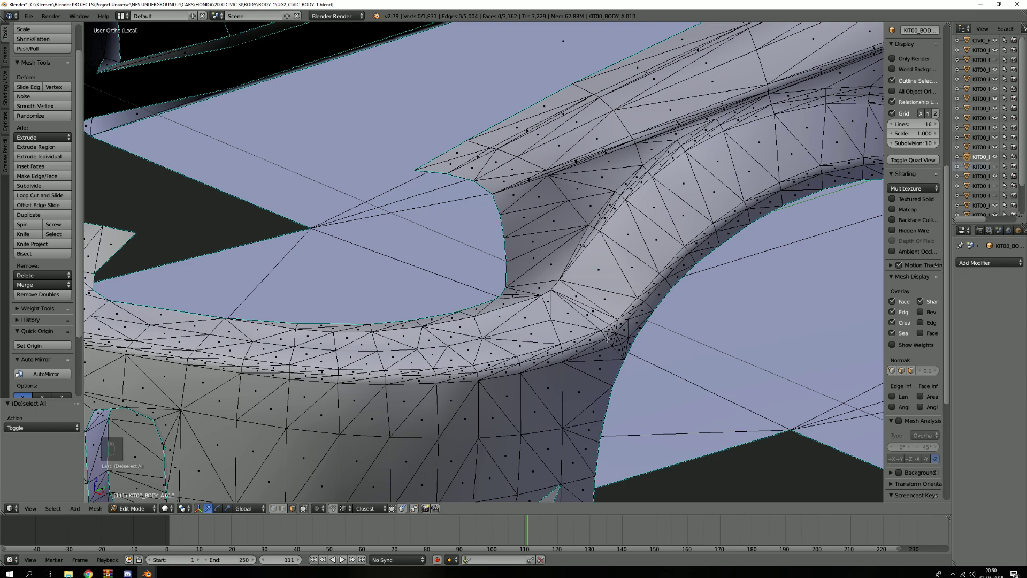
pyautogui.scroll(1, 608, 339)
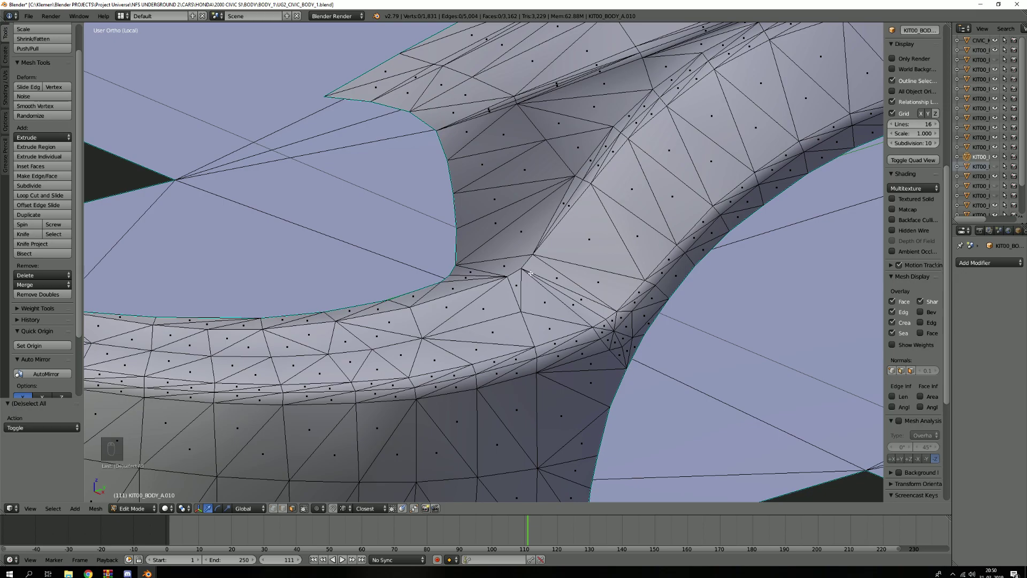
pyautogui.scroll(-5, 556, 301)
pyautogui.keyDown('shift'); pyautogui.moveTo(567, 305); pyautogui.dragTo(433, 417, button='middle'); pyautogui.keyUp('shift')
pyautogui.moveTo(592, 291); pyautogui.dragTo(623, 237, button='middle')
pyautogui.scroll(3, 623, 237)
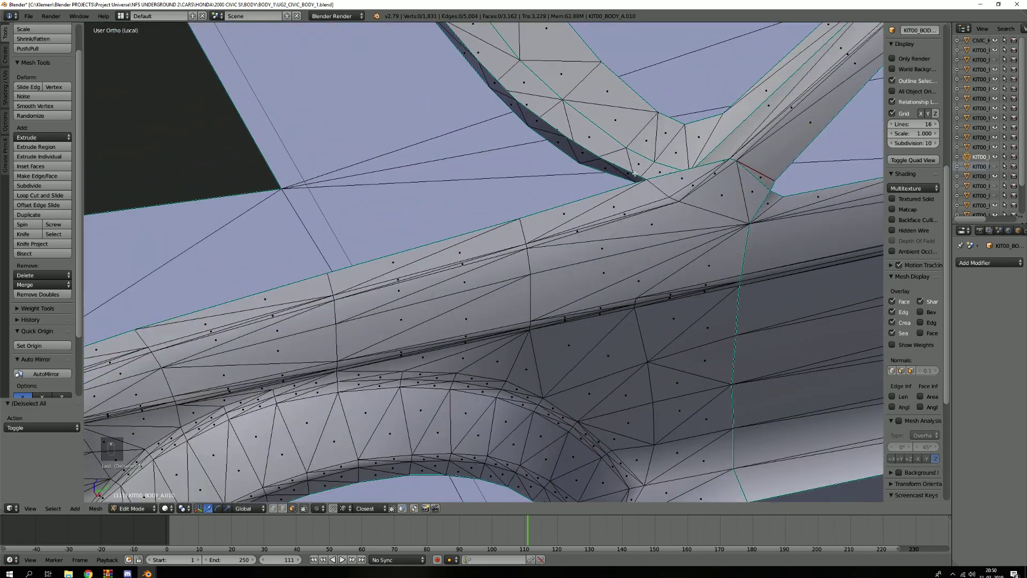
pyautogui.scroll(-8, 725, 383)
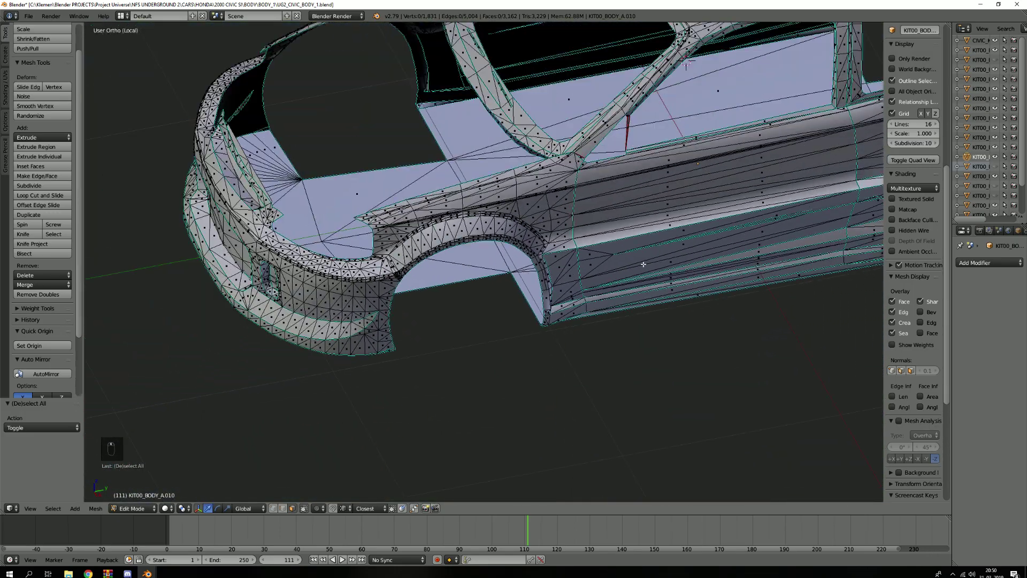
# Examine the mesh topology of the front end, door, side skirt and rear quarter panel.
pyautogui.moveTo(643, 264); pyautogui.dragTo(280, 305, button='middle')
pyautogui.scroll(4, 455, 321)
pyautogui.scroll(1, 466, 321)
pyautogui.scroll(3, 257, 299)
pyautogui.scroll(-4, 280, 305)
pyautogui.keyDown('shift'); pyautogui.moveTo(435, 305); pyautogui.dragTo(361, 326, button='middle'); pyautogui.keyUp('shift')
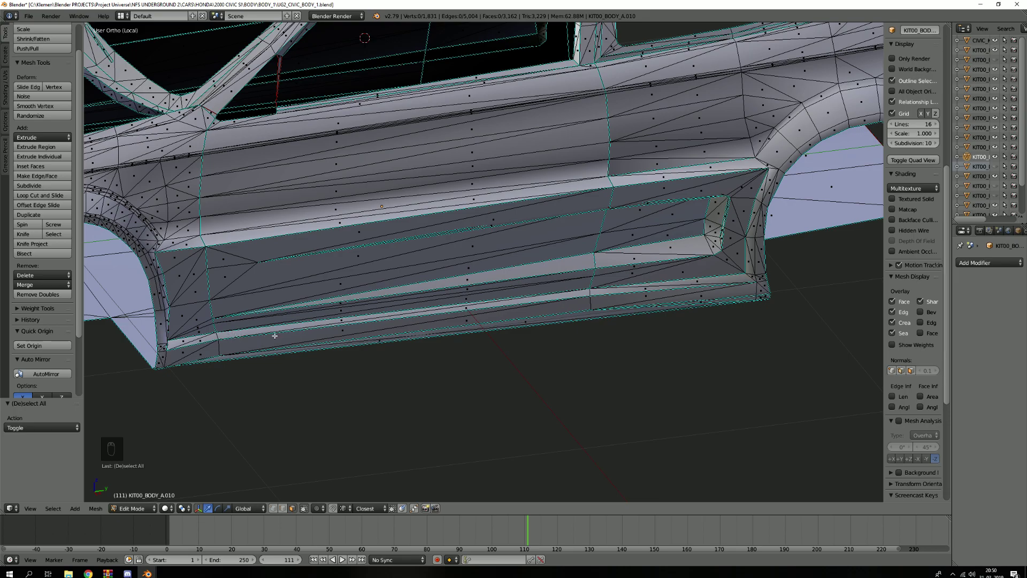
pyautogui.keyDown('shift'); pyautogui.moveTo(733, 281); pyautogui.dragTo(627, 314, button='middle'); pyautogui.keyUp('shift')
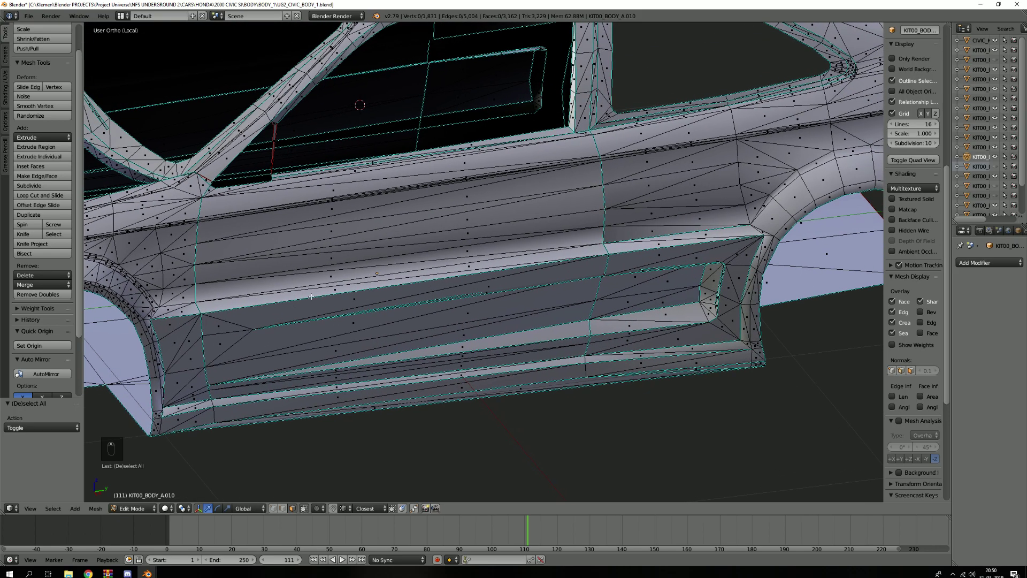
pyautogui.press('3')
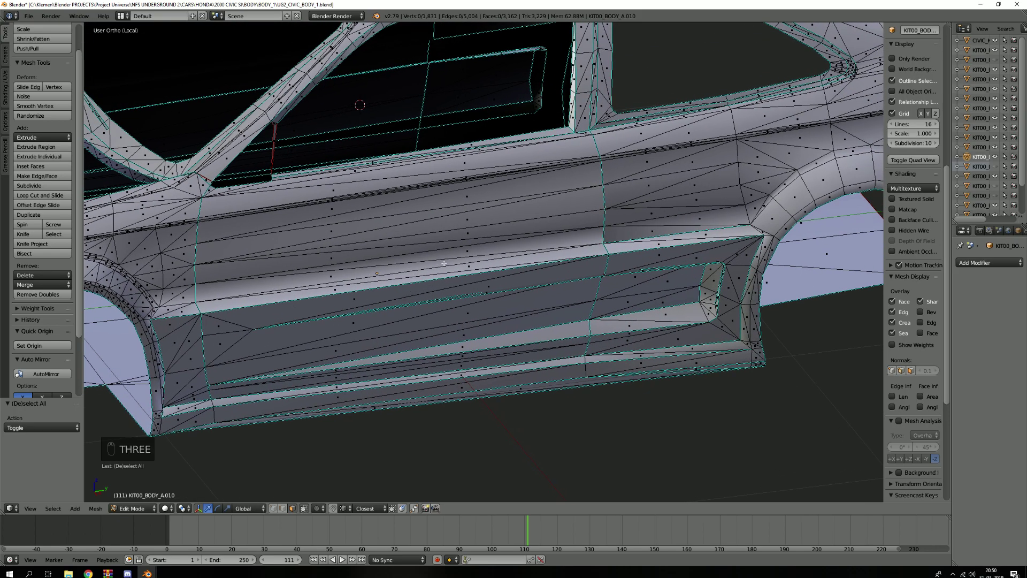
pyautogui.scroll(-6, 444, 263)
pyautogui.scroll(8, 465, 227)
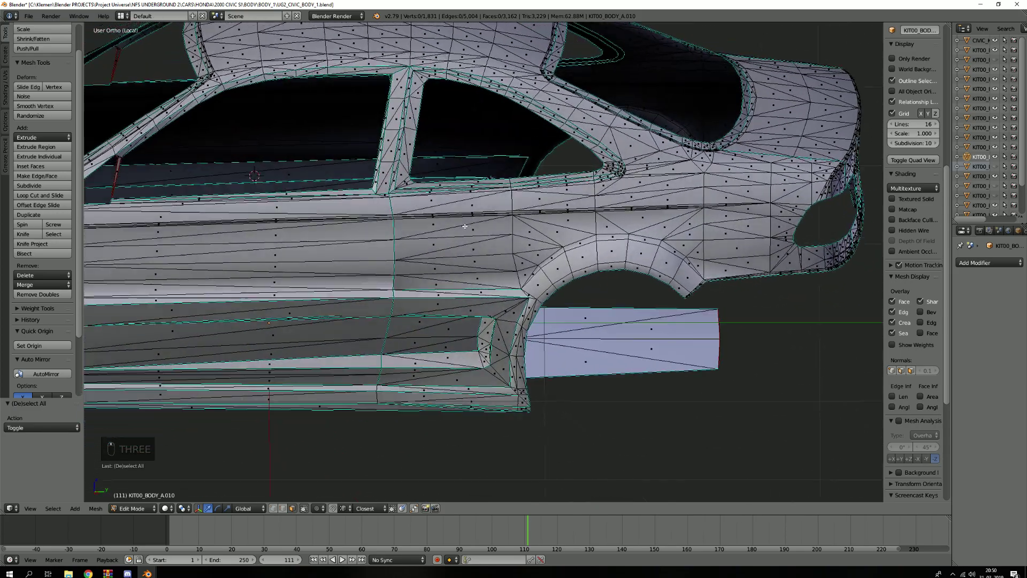
# Remove doubles across the body's entire mesh and clear the selection.
pyautogui.moveTo(465, 226); pyautogui.dragTo(497, 267, button='middle')
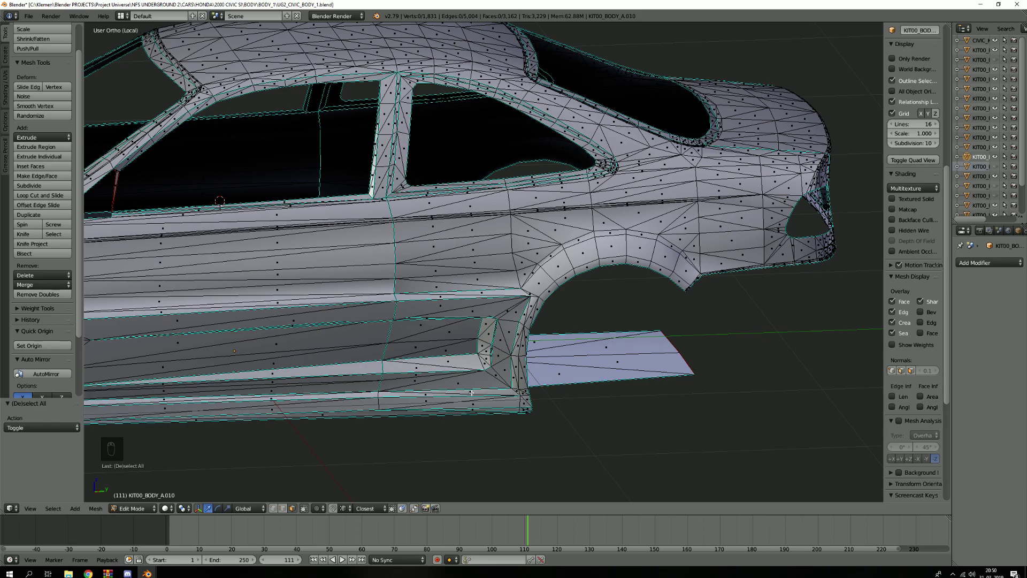
pyautogui.scroll(-5, 472, 393)
pyautogui.scroll(7, 344, 322)
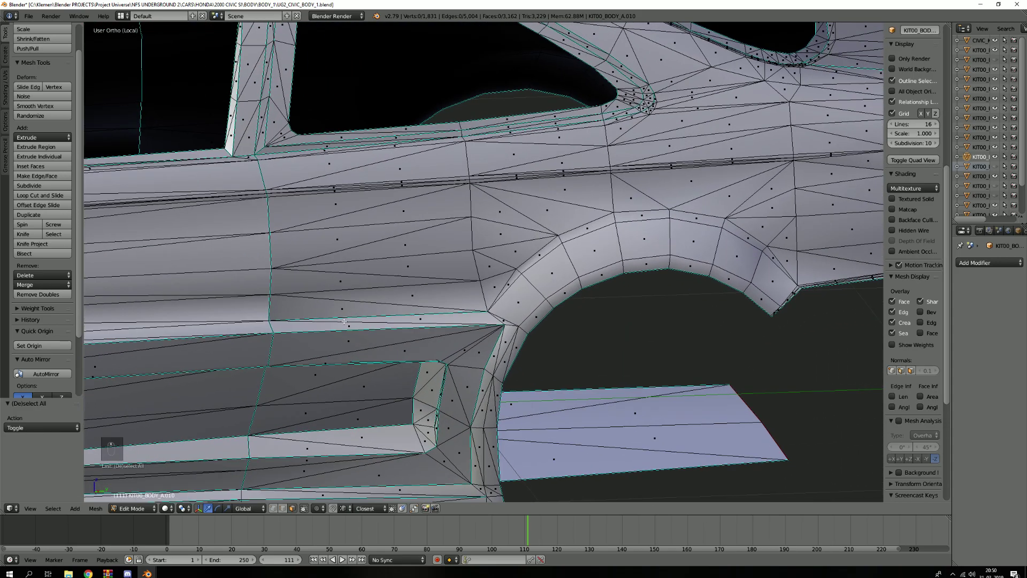
pyautogui.scroll(-5, 486, 329)
pyautogui.press('a')
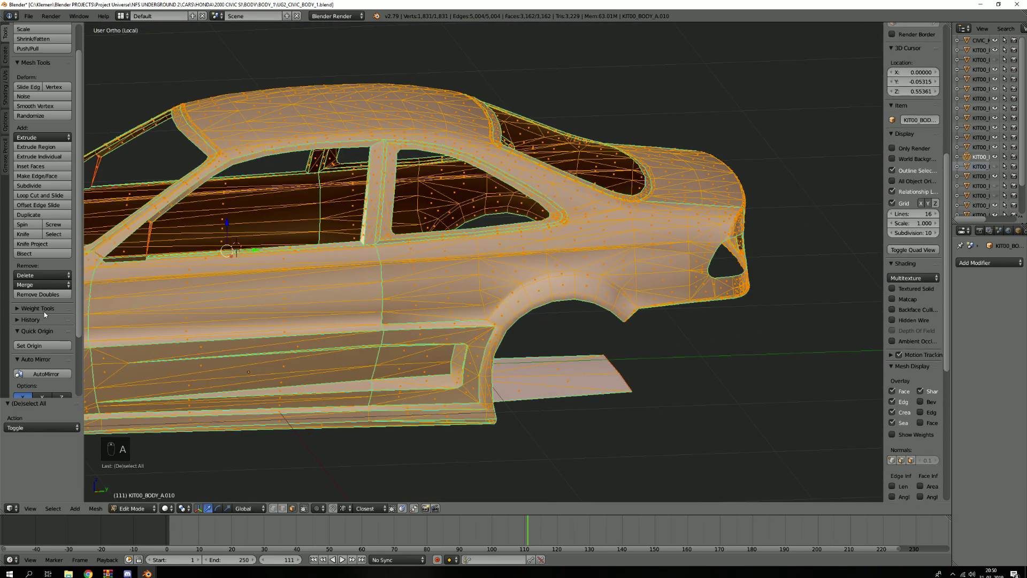
pyautogui.click(38, 295)
pyautogui.scroll(2, 535, 288)
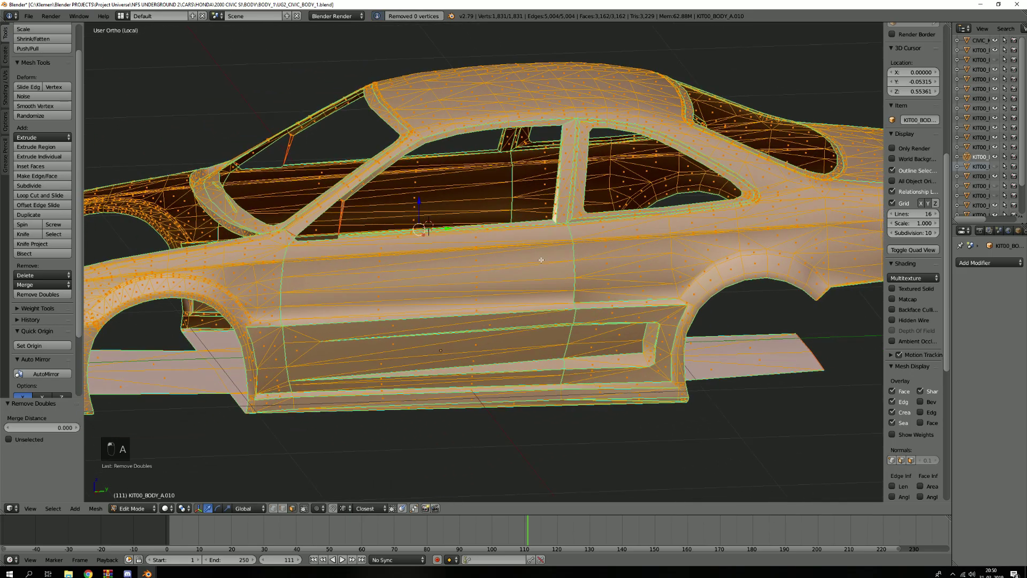
pyautogui.press('a')
pyautogui.scroll(4, 646, 266)
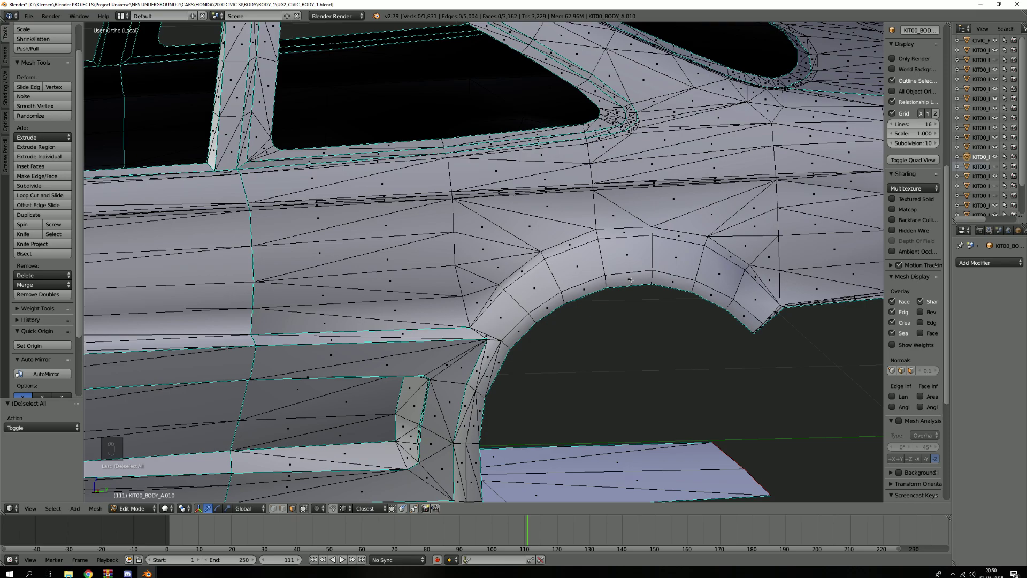
pyautogui.press('3')
pyautogui.scroll(-2, 630, 280)
pyautogui.press('c')
pyautogui.moveTo(603, 246)
pyautogui.mouseDown()
pyautogui.moveTo(570, 263)
pyautogui.moveTo(696, 252)
pyautogui.moveTo(749, 284)
pyautogui.moveTo(503, 316)
pyautogui.moveTo(470, 422)
pyautogui.mouseUp()
pyautogui.rightClick(471, 422)
pyautogui.press('p')
pyautogui.press('Escape')
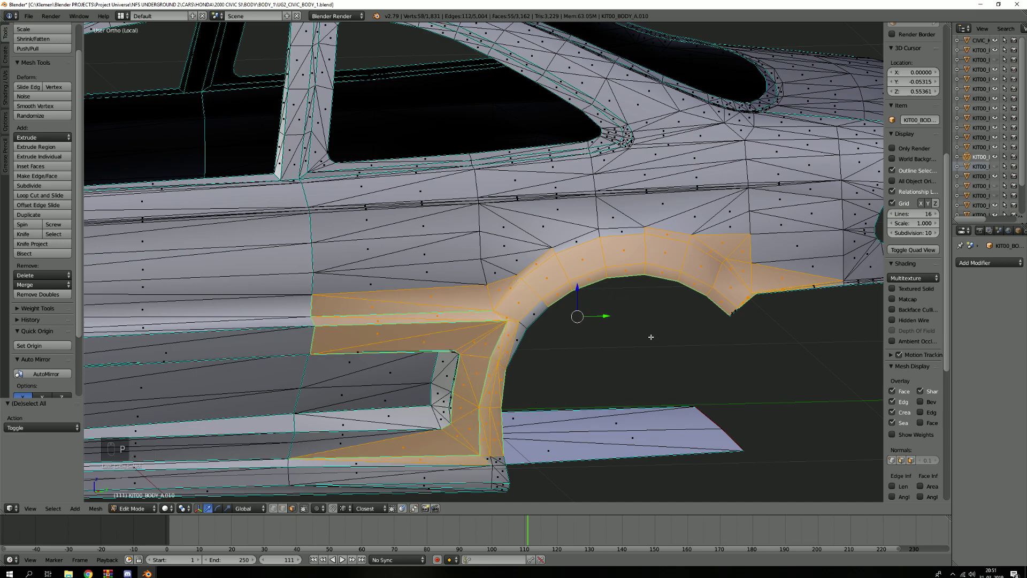
pyautogui.scroll(-5, 503, 320)
pyautogui.press('a')
# Pick individual border edges along the fender and windshield corner of the hood opening in edge selection.
pyautogui.moveTo(502, 319); pyautogui.dragTo(462, 284, button='middle')
pyautogui.scroll(5, 463, 284)
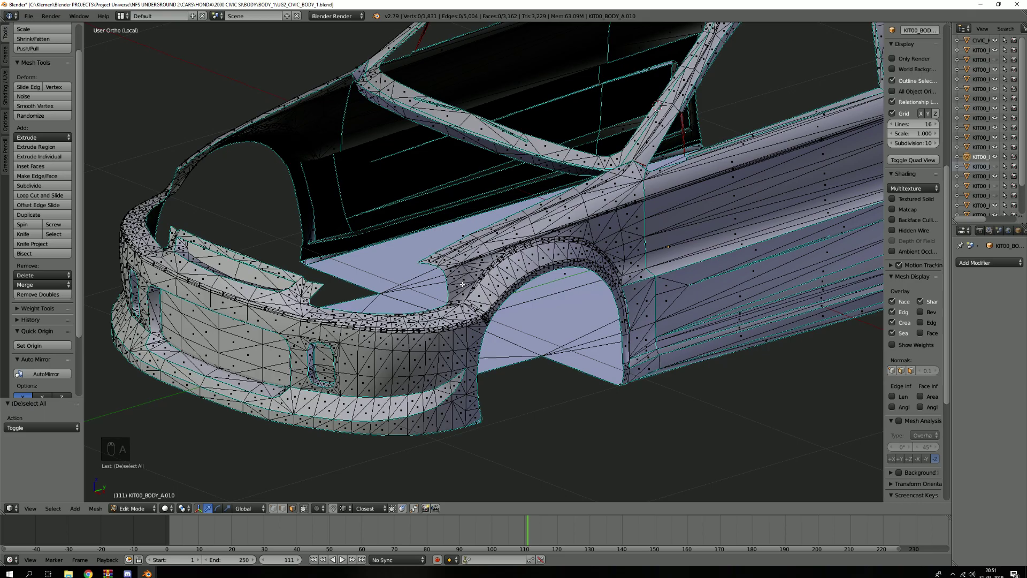
pyautogui.scroll(6, 464, 285)
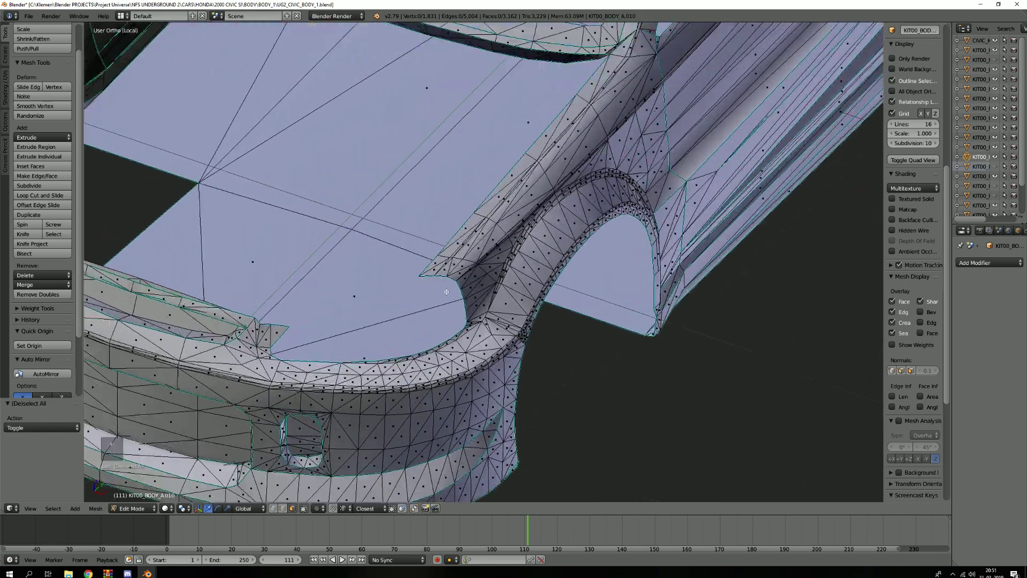
pyautogui.scroll(3, 585, 362)
pyautogui.keyDown('shift'); pyautogui.moveTo(570, 286); pyautogui.dragTo(591, 331, button='middle'); pyautogui.keyUp('shift')
pyautogui.press('2')
pyautogui.moveTo(580, 117)
pyautogui.mouseDown(button='middle')
pyautogui.moveTo(578, 101)
pyautogui.moveTo(571, 130)
pyautogui.mouseUp(button='middle')
pyautogui.press('2')
pyautogui.press('2')
pyautogui.rightClick(571, 131)
pyautogui.moveTo(568, 80); pyautogui.dragTo(591, 301, button='middle')
pyautogui.keyDown('shift'); pyautogui.rightClick(586, 273); pyautogui.keyUp('shift')
pyautogui.moveTo(566, 214); pyautogui.dragTo(590, 212, button='middle')
pyautogui.scroll(4, 524, 206)
pyautogui.moveTo(524, 205); pyautogui.dragTo(474, 207, button='middle')
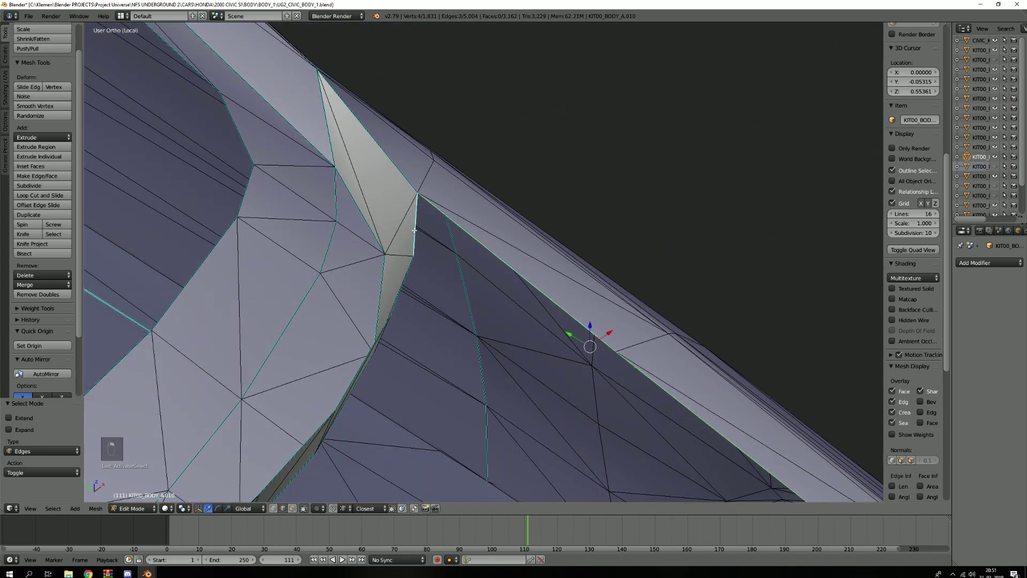
pyautogui.keyDown('shift'); pyautogui.rightClick(414, 230); pyautogui.keyUp('shift')
pyautogui.scroll(-5, 502, 337)
pyautogui.moveTo(502, 337); pyautogui.dragTo(368, 345, button='middle')
pyautogui.press('2')
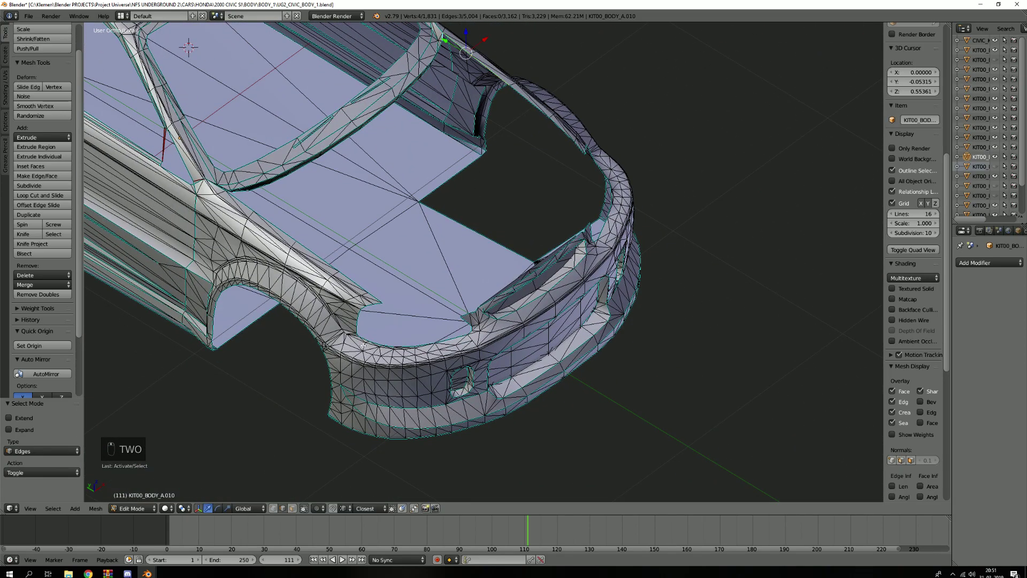
# Select the boundary edge loop around the body's hood opening and check how far it reaches.
pyautogui.scroll(3, 368, 345)
pyautogui.press('2')
pyautogui.keyDown('alt'); pyautogui.rightClick(288, 195); pyautogui.keyUp('alt')
pyautogui.keyDown('shift'); pyautogui.moveTo(402, 146); pyautogui.dragTo(398, 322, button='middle'); pyautogui.keyUp('shift')
pyautogui.scroll(-3, 398, 322)
pyautogui.moveTo(172, 78); pyautogui.dragTo(593, 412, button='middle')
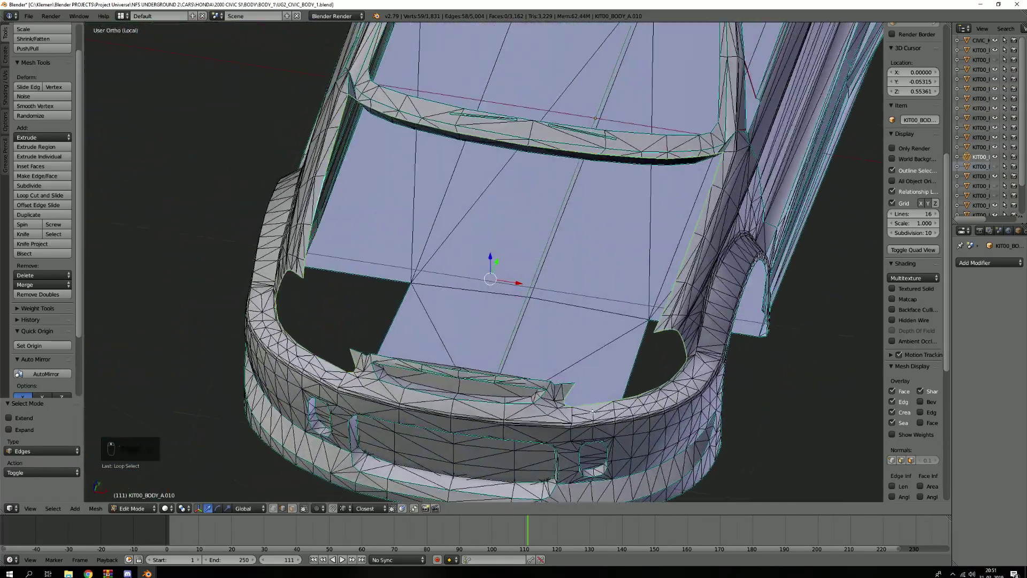
pyautogui.scroll(4, 583, 409)
pyautogui.moveTo(475, 376); pyautogui.dragTo(610, 307, button='middle')
pyautogui.keyDown('shift'); pyautogui.moveTo(689, 219); pyautogui.dragTo(509, 393, button='middle'); pyautogui.keyUp('shift')
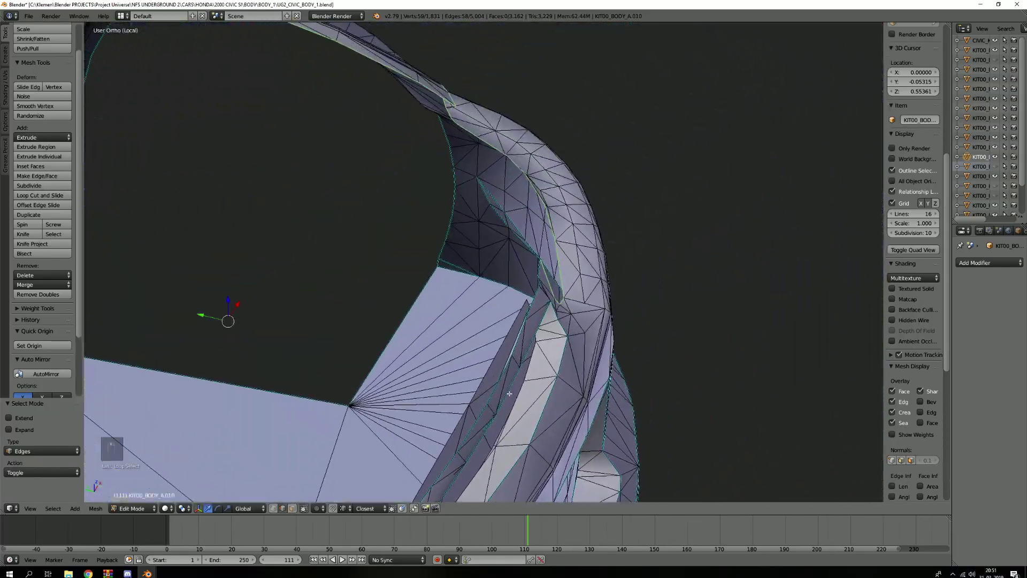
# Try to add an edge near the grille corner to the hood opening's boundary selection, and undo it.
pyautogui.scroll(3, 509, 393)
pyautogui.keyDown('shift'); pyautogui.rightClick(528, 209); pyautogui.keyUp('shift')
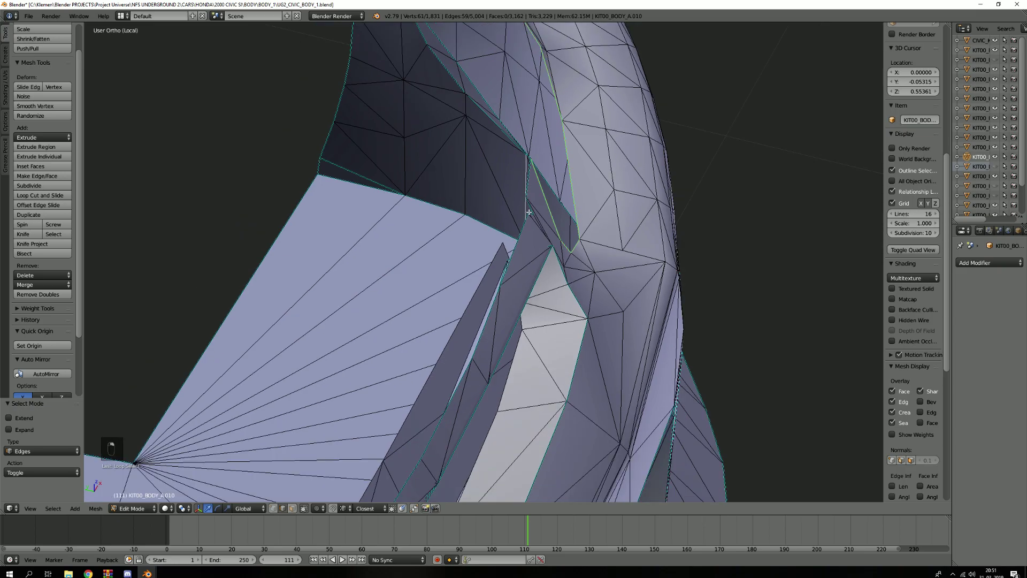
pyautogui.moveTo(529, 212); pyautogui.dragTo(529, 206, button='middle')
pyautogui.hotkey('ctrl', 'z')
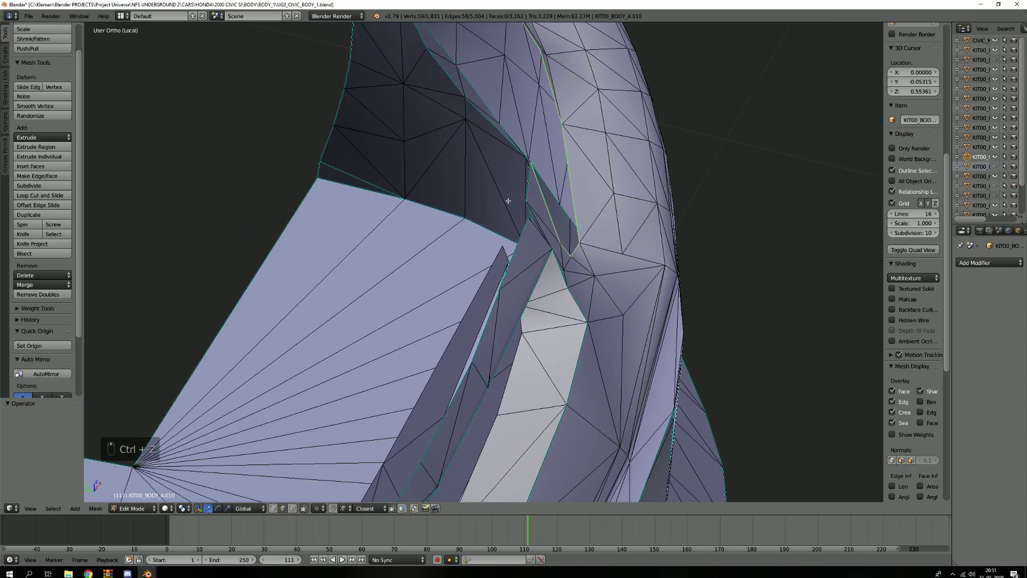
# Complete the boundary loop selection around the hood opening and mark it as a seam.
pyautogui.scroll(-3, 523, 280)
pyautogui.press('2')
pyautogui.scroll(3, 592, 314)
pyautogui.keyDown('alt'); pyautogui.rightClick(593, 314); pyautogui.keyUp('alt')
pyautogui.scroll(-5, 593, 314)
pyautogui.hotkey('ctrl', 'e')
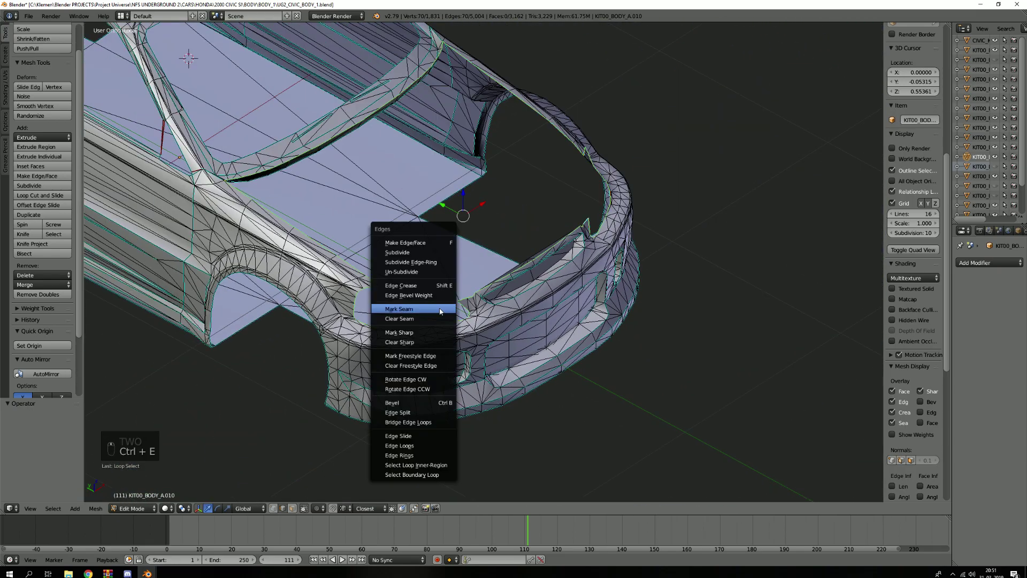
pyautogui.click(426, 308)
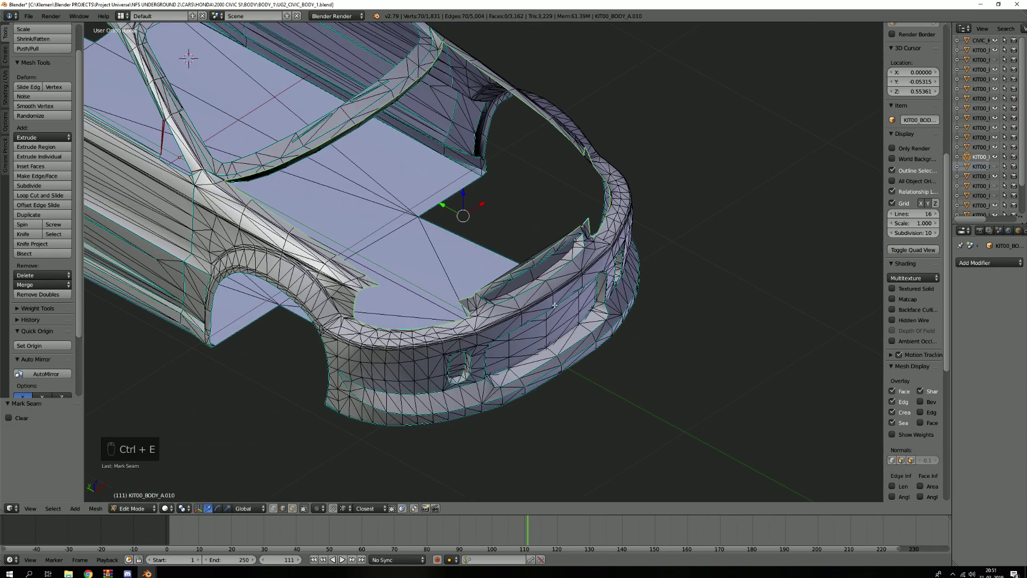
# Leave local view and return to Object Mode, cancelling a trial move.
pyautogui.press('KP_Divide')
pyautogui.press('Tab')
pyautogui.press('a')
pyautogui.press('a')
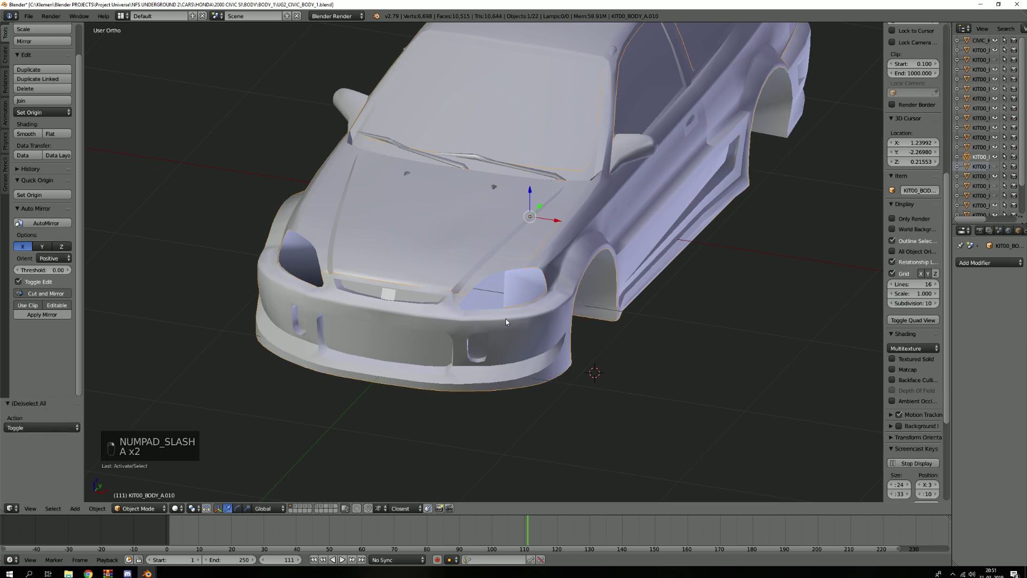
pyautogui.press('g')
pyautogui.rightClick(548, 306)
# Join the separate hood with the car body into one object.
pyautogui.rightClick(457, 260)
pyautogui.press('g')
pyautogui.rightClick(565, 220)
pyautogui.keyDown('shift'); pyautogui.rightClick(519, 323); pyautogui.keyUp('shift')
pyautogui.hotkey('ctrl', 'j')
pyautogui.press('g')
pyautogui.rightClick(546, 305)
# Isolate the joined body in Edit Mode, remove doubles on the whole mesh, and switch to face selection with nothing selected.
pyautogui.press('KP_Divide')
pyautogui.press('Tab')
pyautogui.press('a')
pyautogui.press('a')
pyautogui.press('a')
pyautogui.click(68, 295)
pyautogui.press('a')
pyautogui.press('a')
pyautogui.press('a')
pyautogui.press('3')
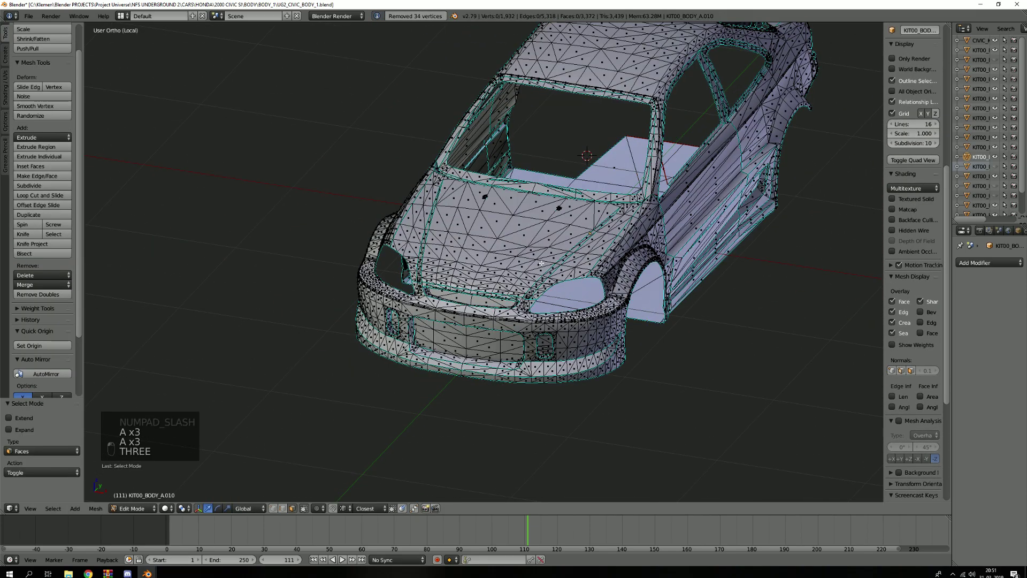
# Select the hood's linked faces delimited by seams to check their extent, and clear the selection.
pyautogui.press('l')
pyautogui.moveTo(540, 262); pyautogui.dragTo(502, 253, button='middle')
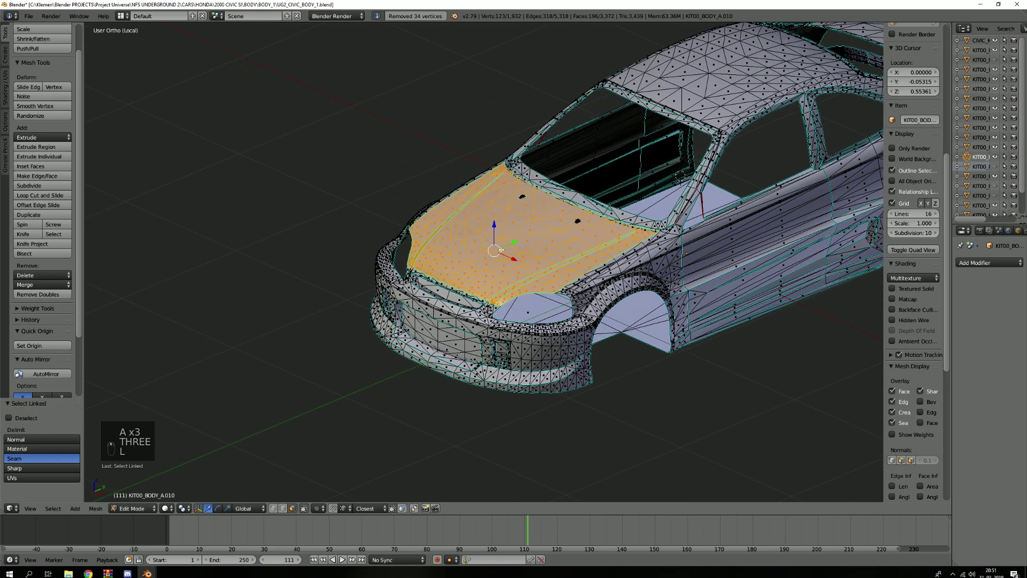
pyautogui.scroll(3, 500, 249)
pyautogui.press('l')
pyautogui.press('a')
pyautogui.moveTo(511, 324); pyautogui.dragTo(543, 290, button='middle')
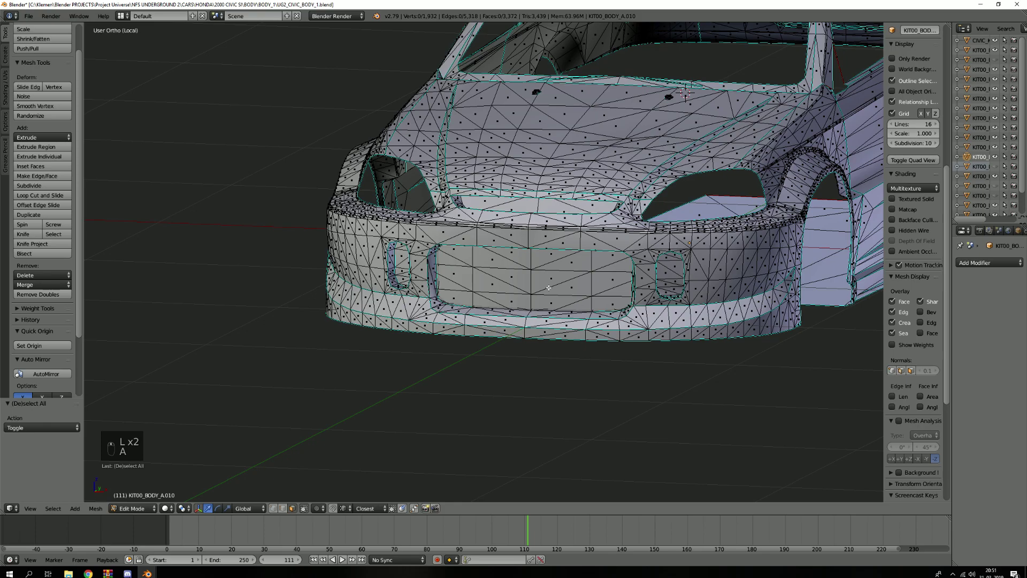
# Select the front bumper's seam-delimited regions, including the central panel, to check their extent, and clear the selection.
pyautogui.press('l')
pyautogui.scroll(2, 667, 280)
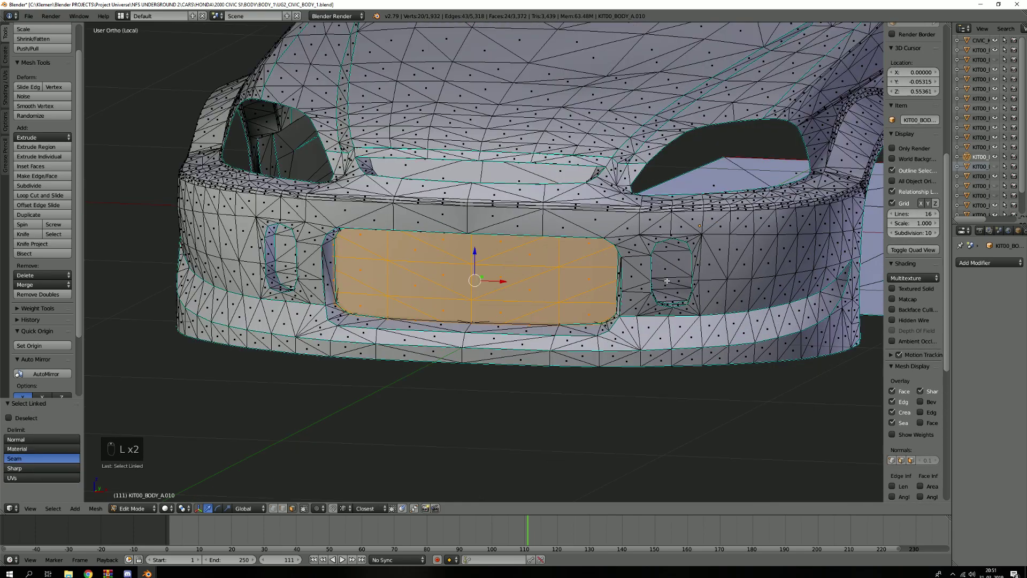
pyautogui.scroll(2, 667, 281)
pyautogui.press('l')
pyautogui.press('l')
pyautogui.press('a')
pyautogui.press('3')
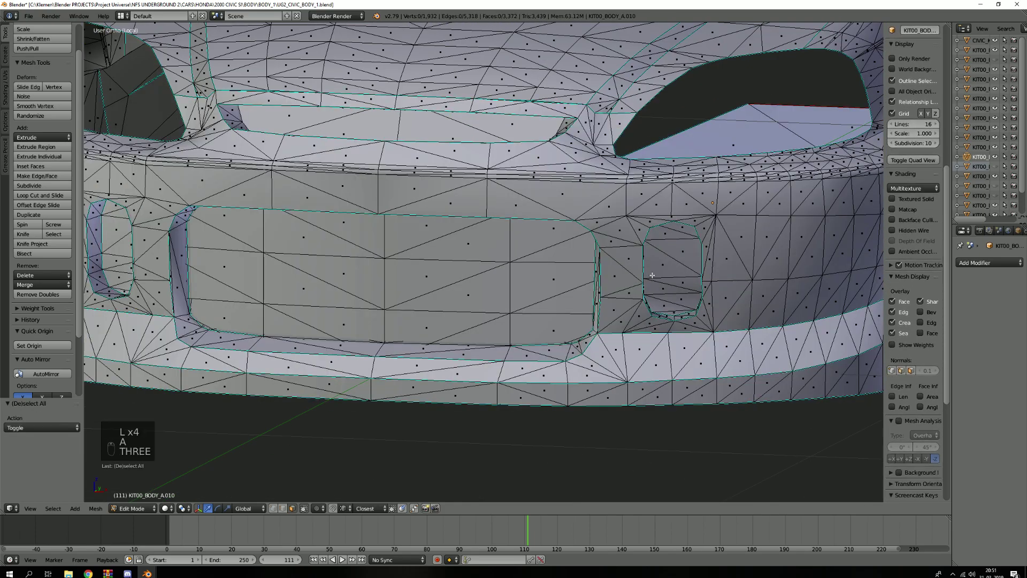
# Examine the topology of the front bumper openings and the corner between the grille and headlight opening.
pyautogui.scroll(2, 662, 284)
pyautogui.press('3')
pyautogui.moveTo(639, 305); pyautogui.dragTo(584, 326, button='middle')
pyautogui.scroll(-4, 567, 313)
pyautogui.keyDown('shift'); pyautogui.moveTo(490, 278); pyautogui.dragTo(527, 232, button='middle'); pyautogui.keyUp('shift')
pyautogui.scroll(-3, 532, 320)
pyautogui.scroll(6, 523, 250)
pyautogui.scroll(3, 439, 124)
pyautogui.keyDown('shift'); pyautogui.moveTo(439, 124); pyautogui.dragTo(412, 235, button='middle'); pyautogui.keyUp('shift')
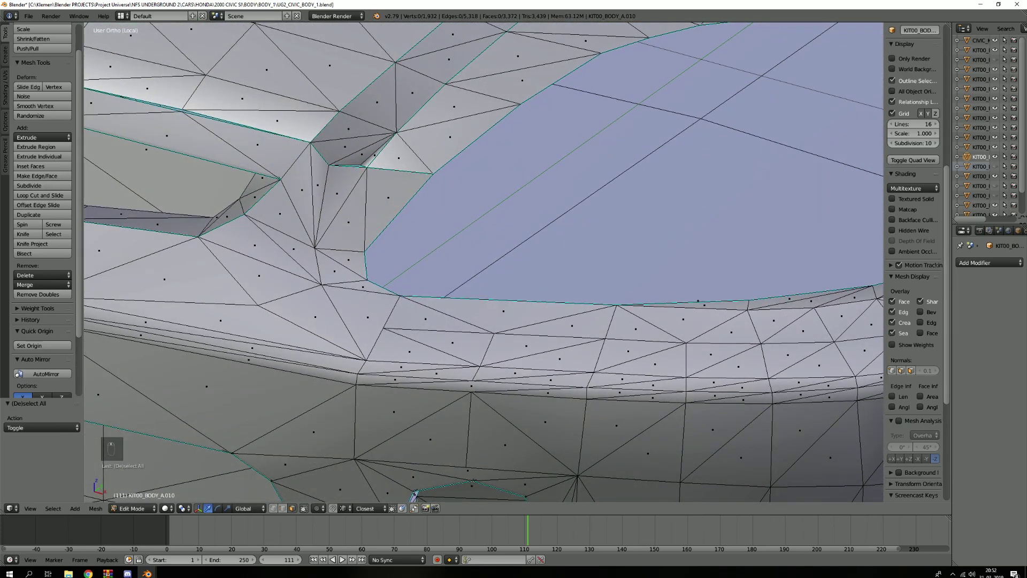
# Examine the edges and faces around the whole headlight opening and the adjoining fender.
pyautogui.press('super+shift+s')
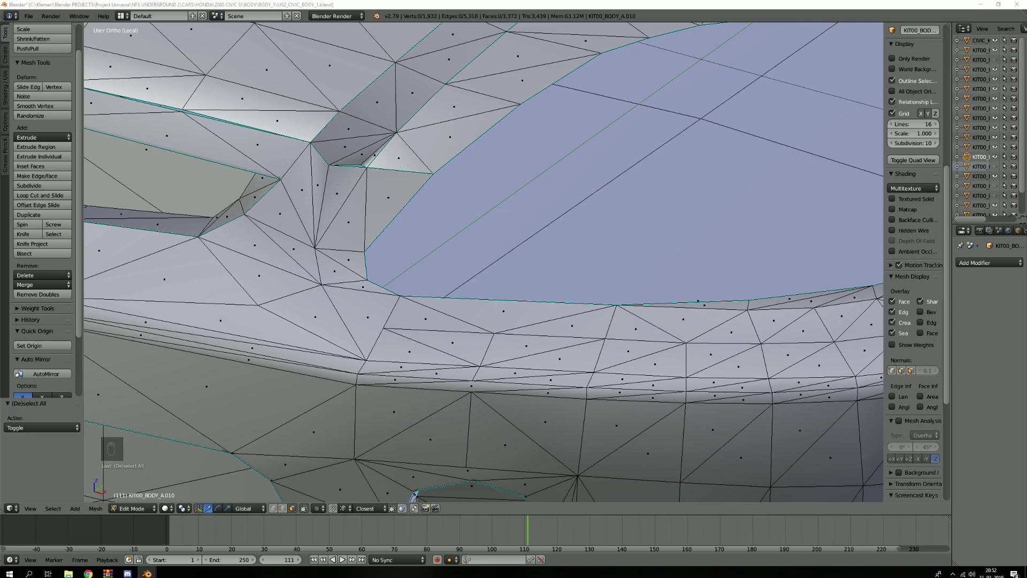
pyautogui.scroll(-2, 473, 187)
pyautogui.moveTo(473, 187); pyautogui.dragTo(660, 180, button='middle')
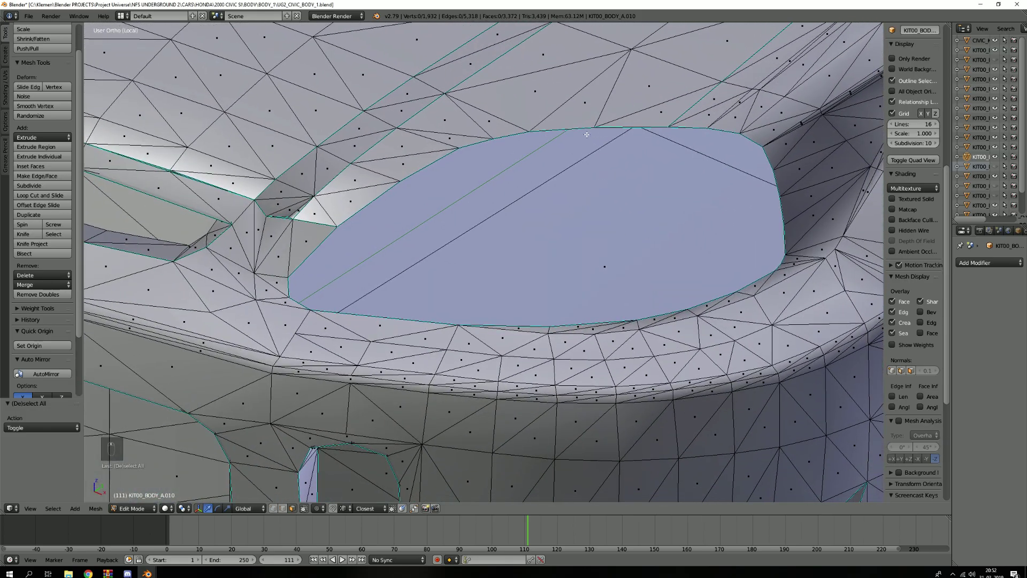
pyautogui.scroll(-3, 592, 225)
pyautogui.moveTo(591, 224)
pyautogui.mouseDown(button='middle')
pyautogui.moveTo(621, 213)
pyautogui.moveTo(429, 218)
pyautogui.moveTo(584, 215)
pyautogui.mouseUp(button='middle')
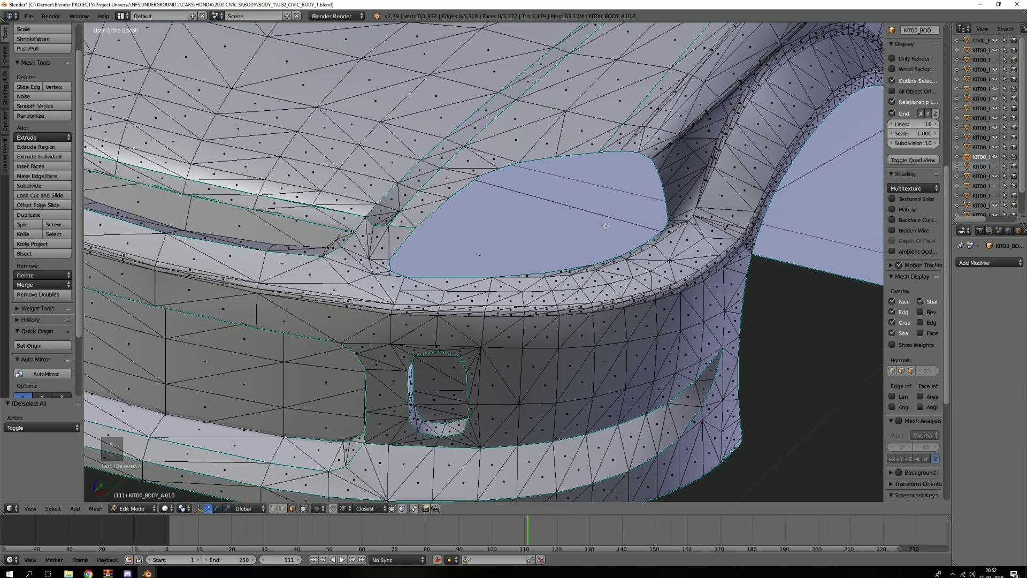
pyautogui.scroll(2, 480, 226)
# Return to Object Mode, leave local view, and unhide all hidden objects.
pyautogui.press('Tab')
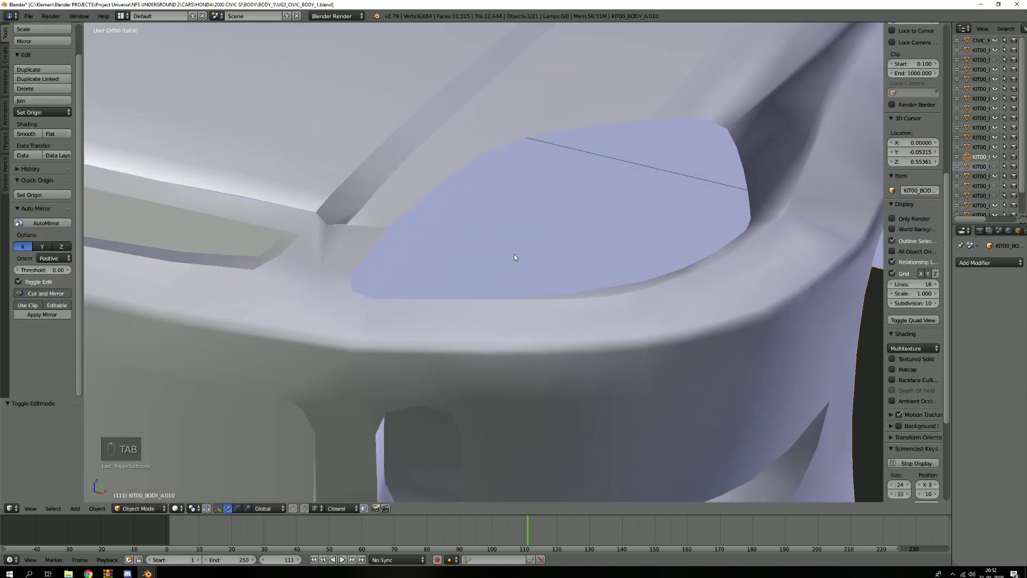
pyautogui.scroll(-2, 515, 257)
pyautogui.click(516, 258)
pyautogui.hotkey('alt', 'h')
pyautogui.scroll(-4, 519, 241)
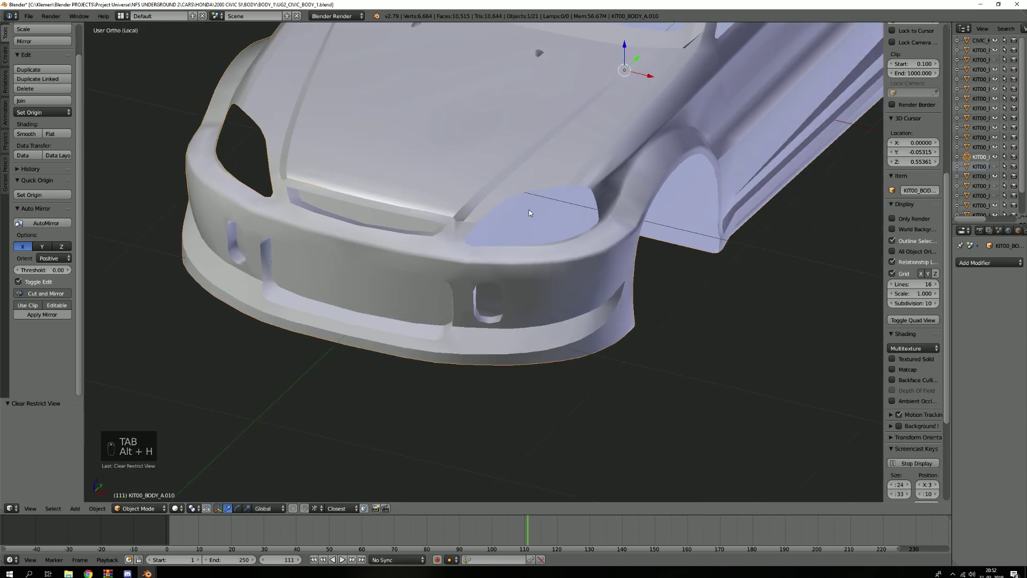
pyautogui.hotkey('alt', 'h')
pyautogui.hotkey('alt', 'h')
pyautogui.hotkey('alt', 'h')
pyautogui.press('KP_Divide')
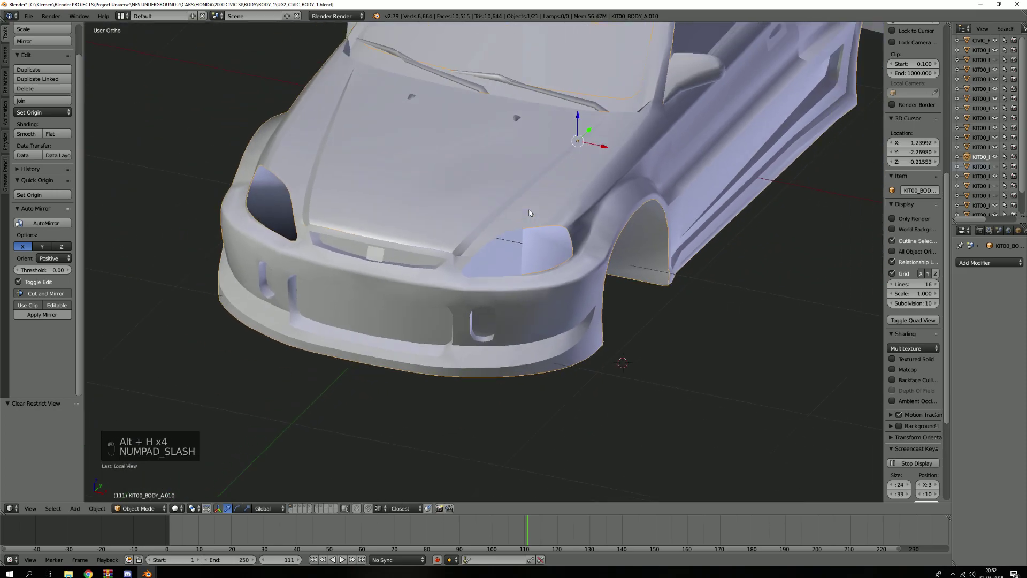
pyautogui.hotkey('alt', 'h')
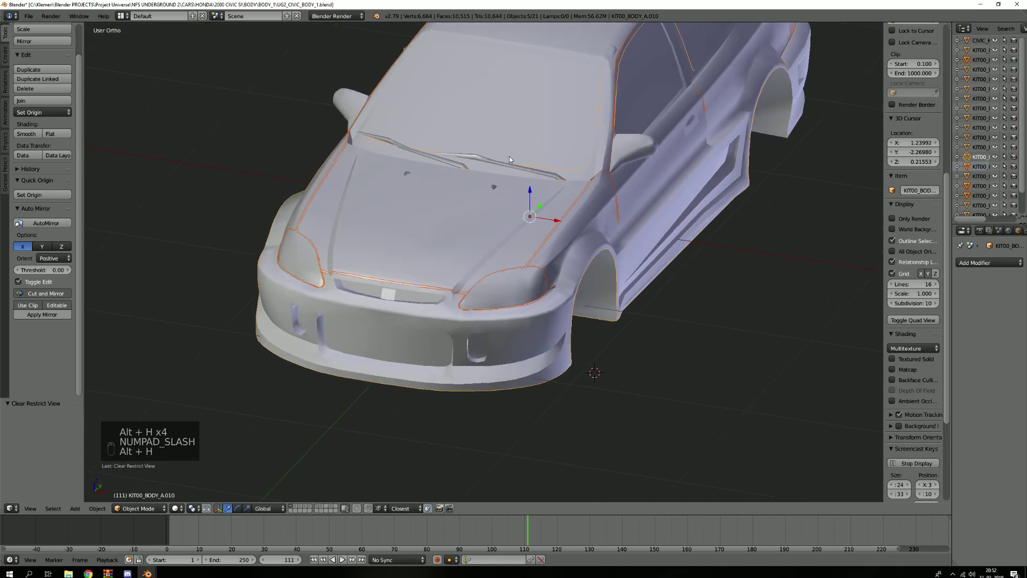
# Hide the objects covering the headlights to expose the headlight interiors.
pyautogui.scroll(3, 535, 220)
pyautogui.rightClick(547, 237)
pyautogui.press('h')
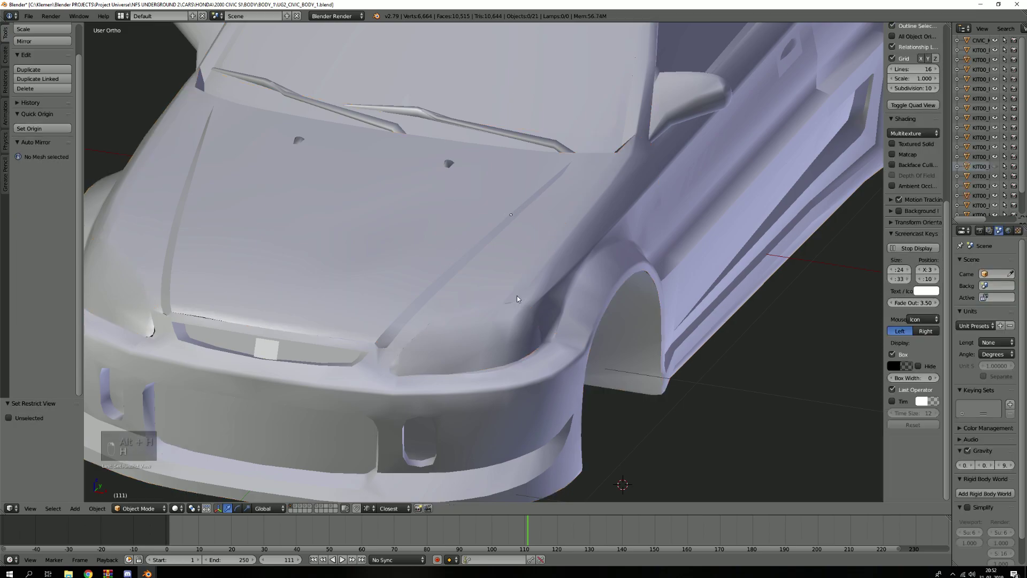
pyautogui.rightClick(499, 321)
pyautogui.press('h')
pyautogui.scroll(3, 487, 321)
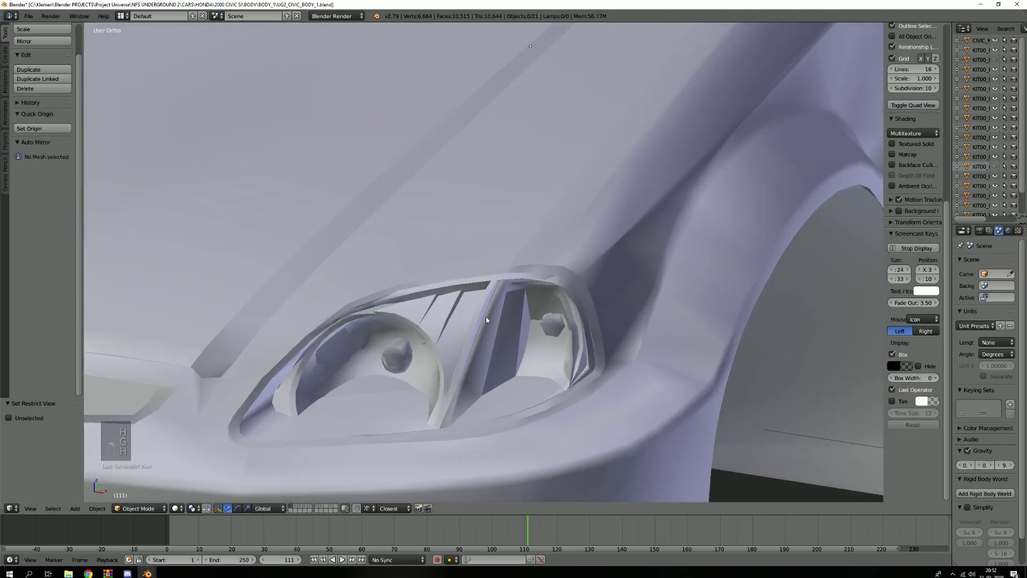
# Compare the two overlapping headlight models by temporarily moving each one out and cancelling the move.
pyautogui.rightClick(485, 316)
pyautogui.scroll(2, 494, 316)
pyautogui.press('g')
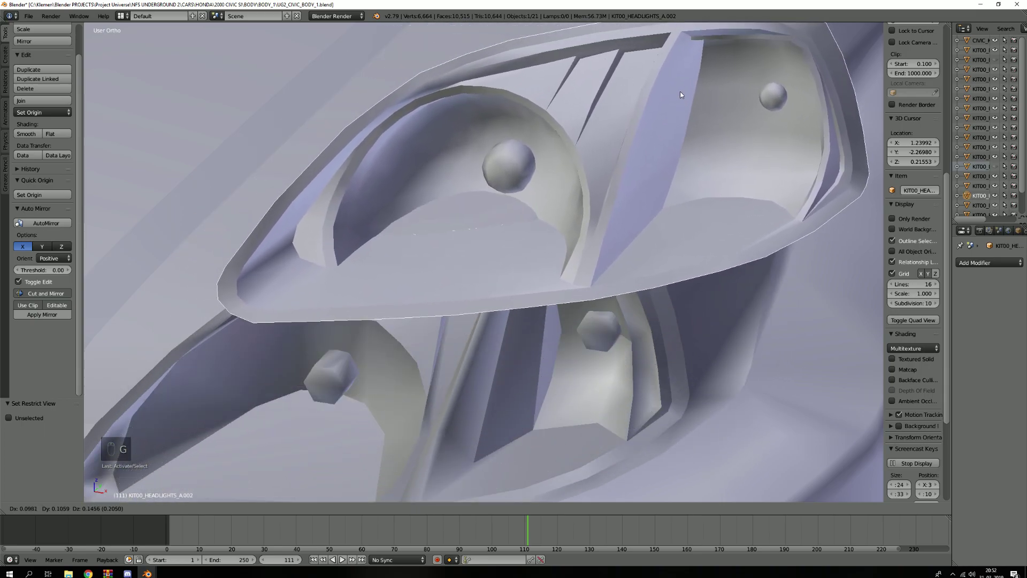
pyautogui.rightClick(718, 56)
pyautogui.rightClick(578, 326)
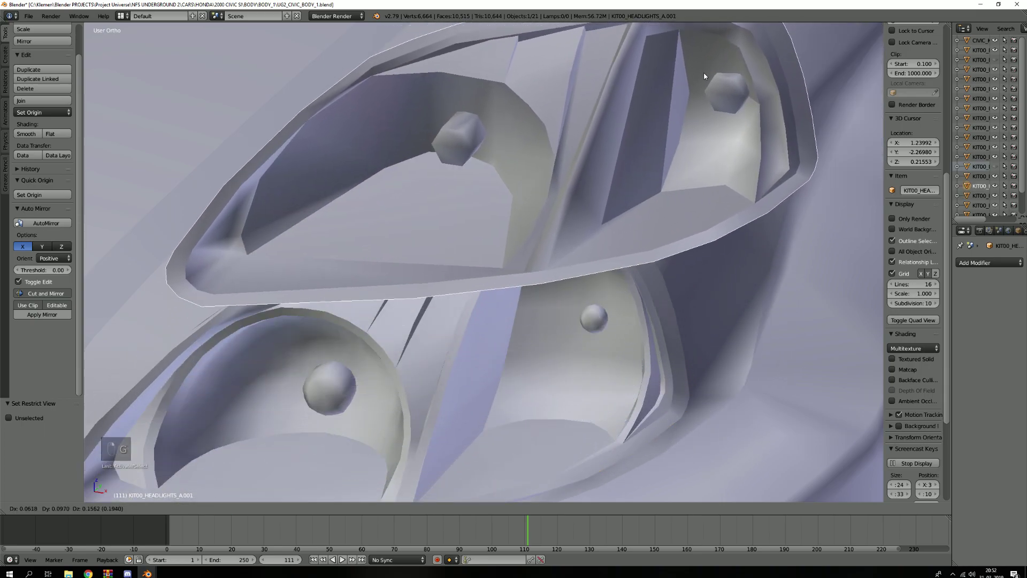
pyautogui.rightClick(704, 72)
# Delete the low-poly headlights, keeping only the detailed pair in the body openings.
pyautogui.scroll(-10, 703, 75)
pyautogui.press('g')
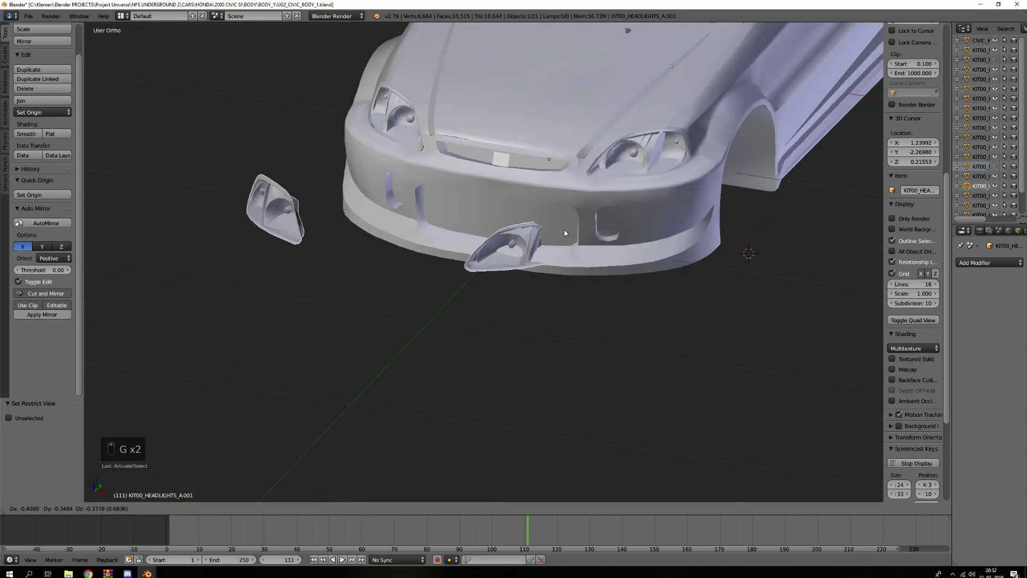
pyautogui.click(560, 219)
pyautogui.press('x')
pyautogui.click(561, 219)
pyautogui.scroll(10, 638, 153)
pyautogui.hotkey('ctrl', 'z')
pyautogui.moveTo(616, 185); pyautogui.dragTo(518, 162, button='middle')
pyautogui.scroll(3, 558, 172)
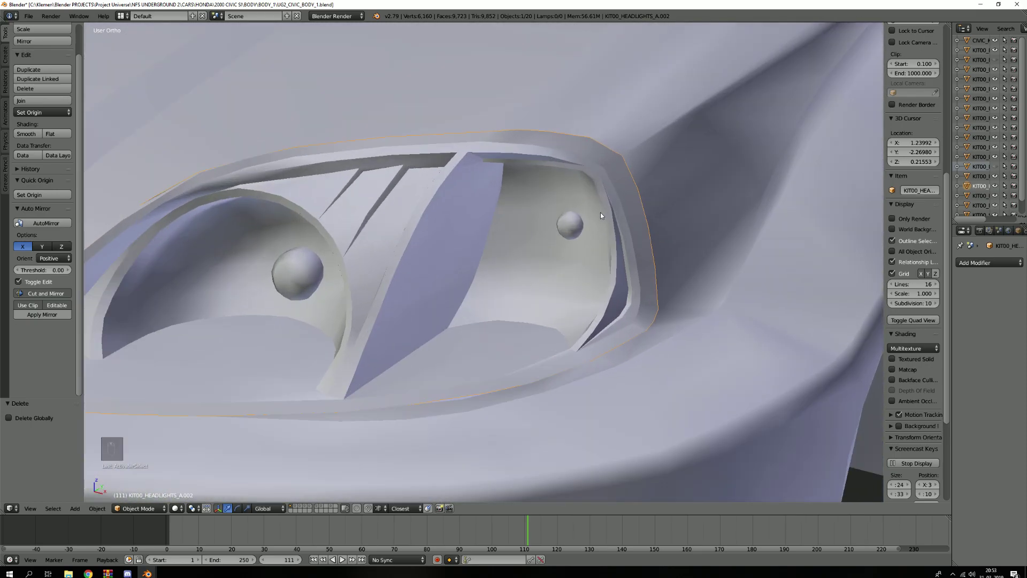
# Examine in Edit Mode how the body's headlight opening lines up with the detailed headlight's outline, especially at the inner corner.
pyautogui.scroll(2, 625, 114)
pyautogui.rightClick(615, 124)
pyautogui.press('Tab')
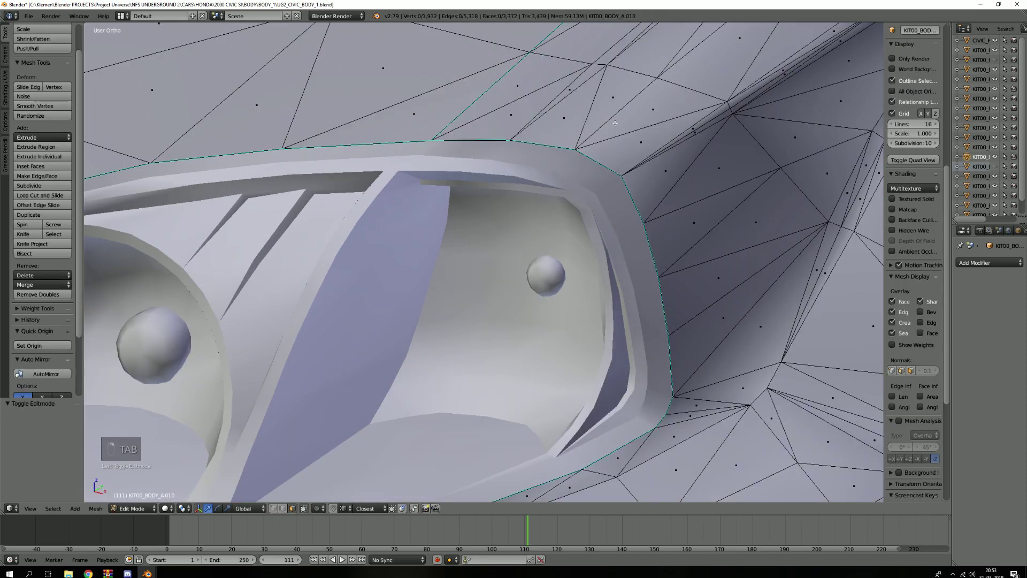
pyautogui.moveTo(623, 130); pyautogui.dragTo(612, 151, button='middle')
pyautogui.keyDown('shift'); pyautogui.moveTo(377, 256); pyautogui.dragTo(442, 227, button='middle'); pyautogui.keyUp('shift')
pyautogui.scroll(-2, 441, 228)
pyautogui.keyDown('shift'); pyautogui.moveTo(351, 331); pyautogui.dragTo(457, 189, button='middle'); pyautogui.keyUp('shift')
pyautogui.scroll(6, 325, 352)
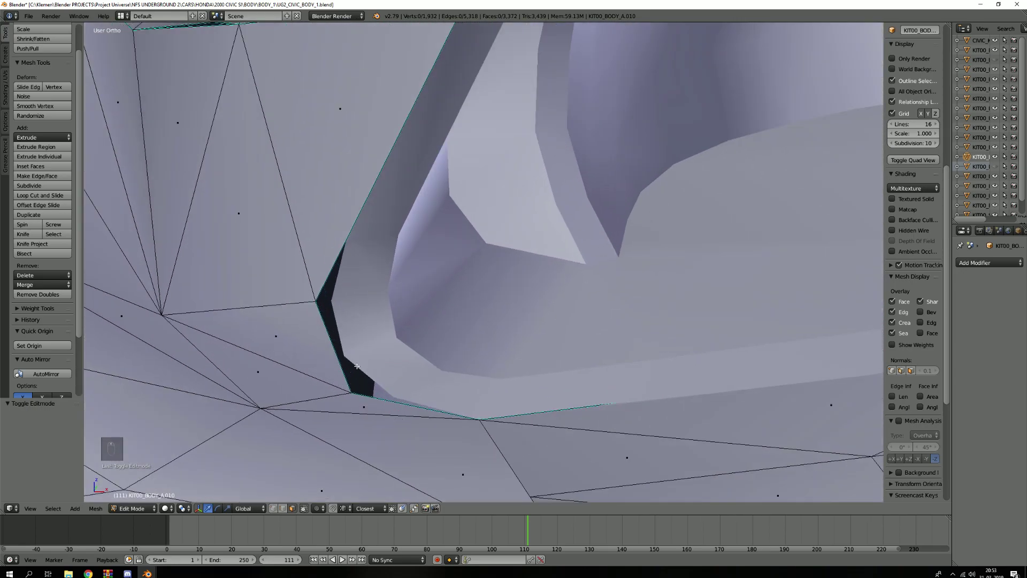
pyautogui.press('1')
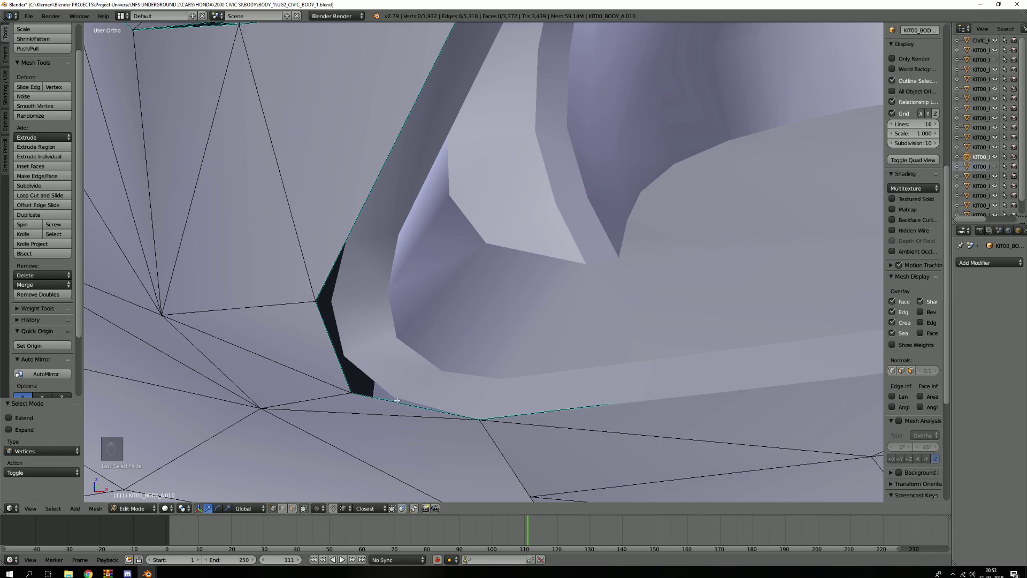
pyautogui.scroll(-2, 410, 396)
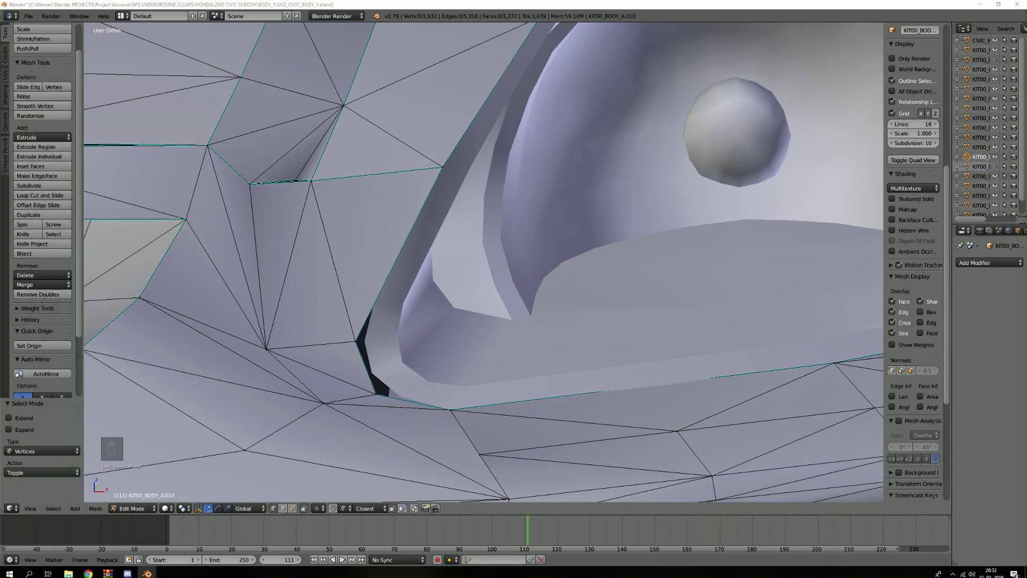
pyautogui.scroll(-8, 482, 301)
pyautogui.moveTo(562, 294); pyautogui.dragTo(257, 340, button='middle')
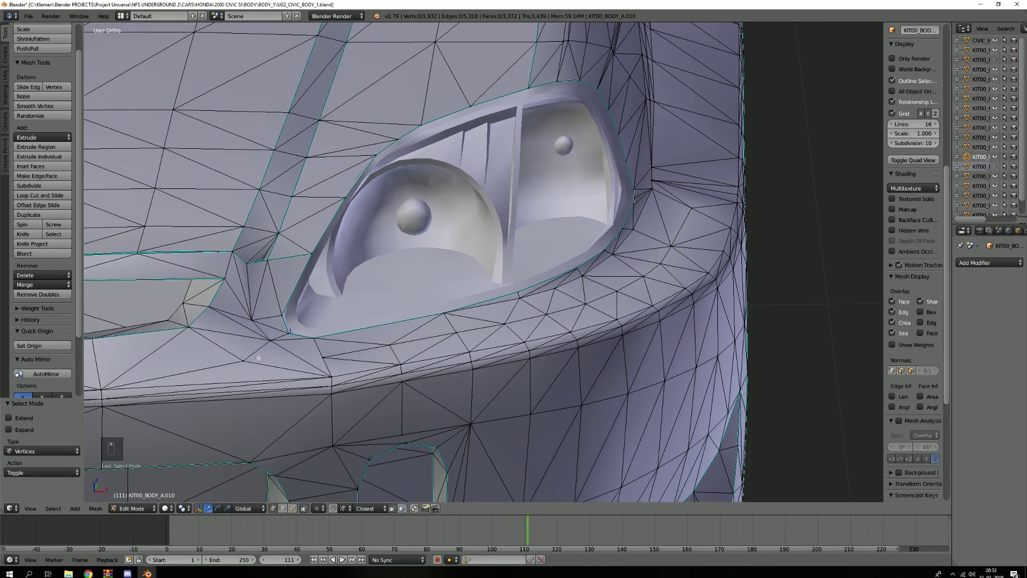
pyautogui.scroll(3, 258, 341)
pyautogui.scroll(-2, 411, 266)
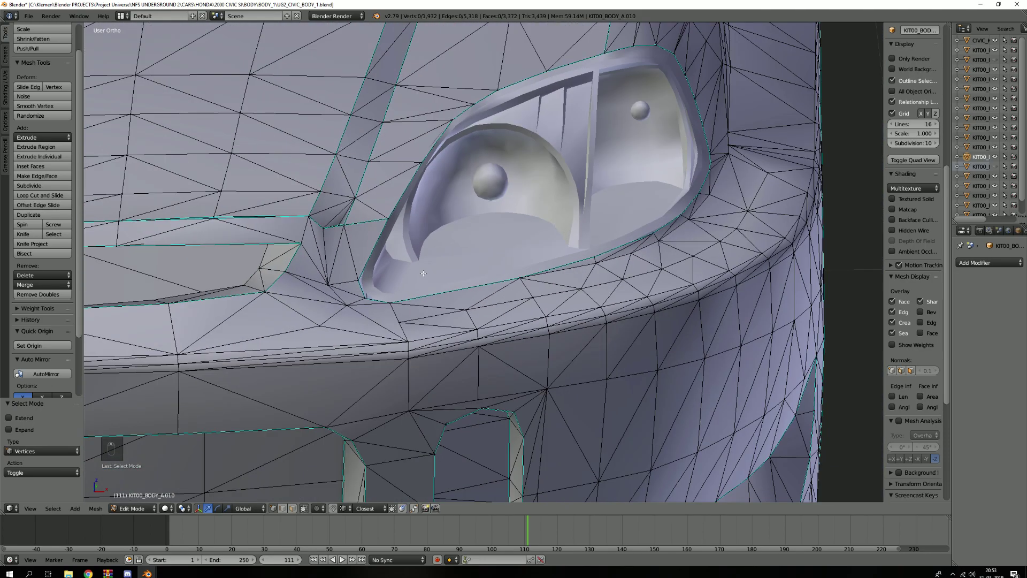
pyautogui.moveTo(636, 131); pyautogui.dragTo(594, 224, button='middle')
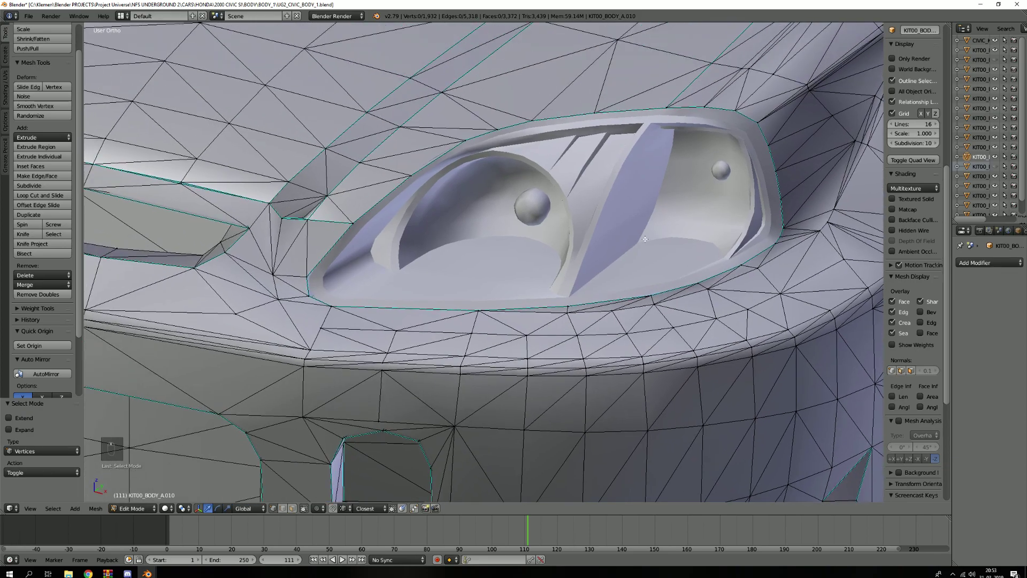
# Isolate the detailed headlights in local view and open them in Edit Mode with edge selection.
pyautogui.press('Tab')
pyautogui.rightClick(591, 229)
pyautogui.press('g')
pyautogui.press('KP_Divide')
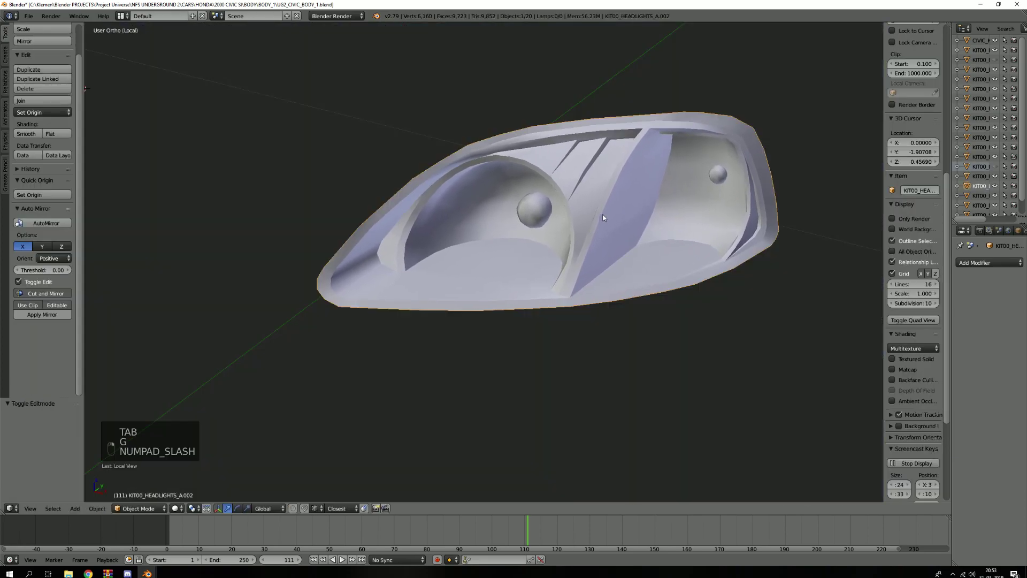
pyautogui.press('Tab')
pyautogui.scroll(6, 431, 323)
pyautogui.press('2')
pyautogui.press('2')
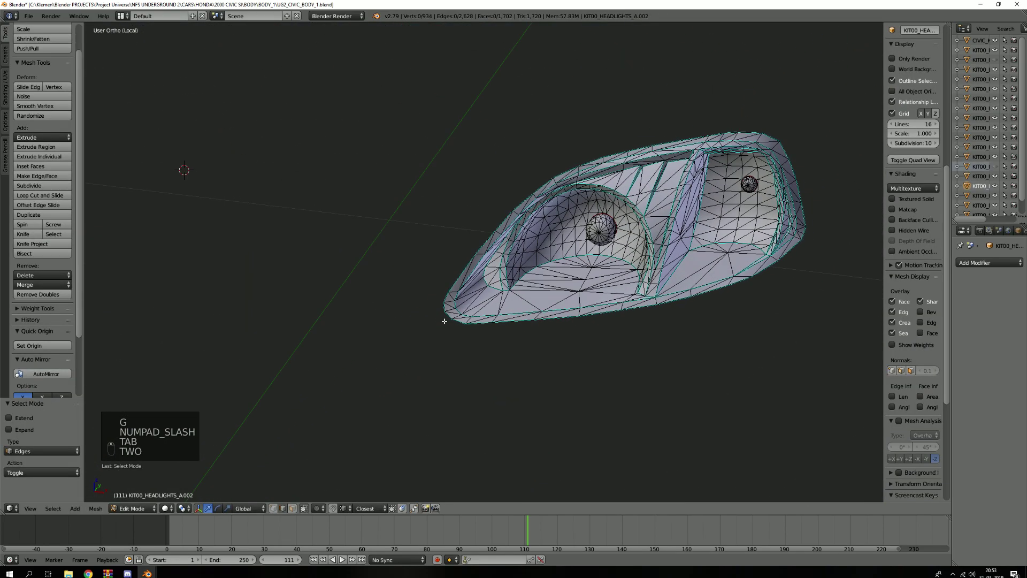
# Select the outer border edge loops of both headlights and mark them as seams.
pyautogui.keyDown('alt'); pyautogui.rightClick(459, 270); pyautogui.keyUp('alt')
pyautogui.scroll(-5, 466, 275)
pyautogui.keyDown('shift'); pyautogui.moveTo(452, 300); pyautogui.dragTo(763, 305, button='middle'); pyautogui.keyUp('shift')
pyautogui.scroll(5, 426, 255)
pyautogui.moveTo(401, 245); pyautogui.dragTo(449, 252, button='middle')
pyautogui.keyDown('shift'); pyautogui.scroll(-6, 419, 275); pyautogui.keyUp('shift')
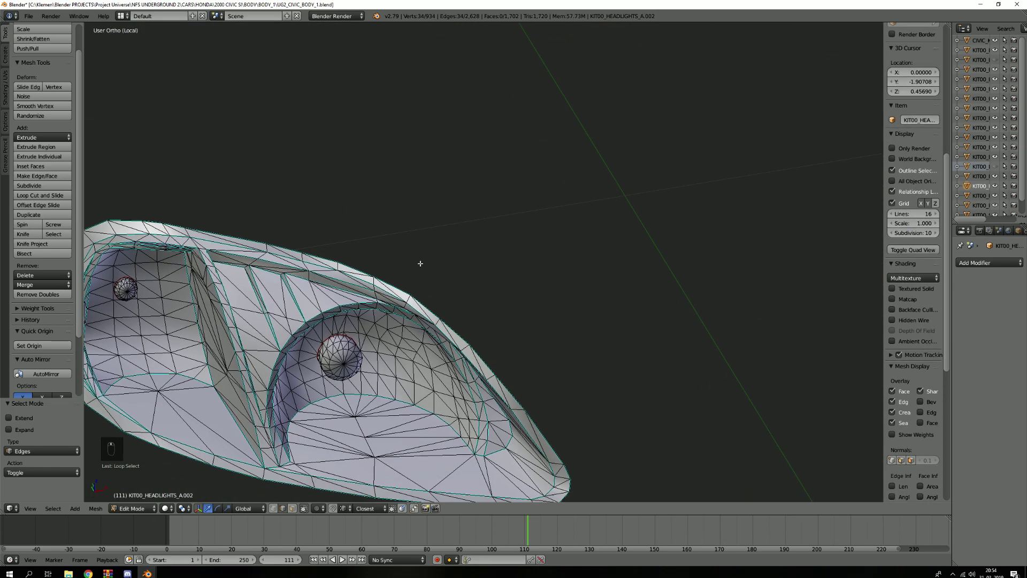
pyautogui.press('2')
pyautogui.keyDown('alt'); pyautogui.keyDown('shift'); pyautogui.rightClick(456, 444); pyautogui.keyUp('shift'); pyautogui.keyUp('alt')
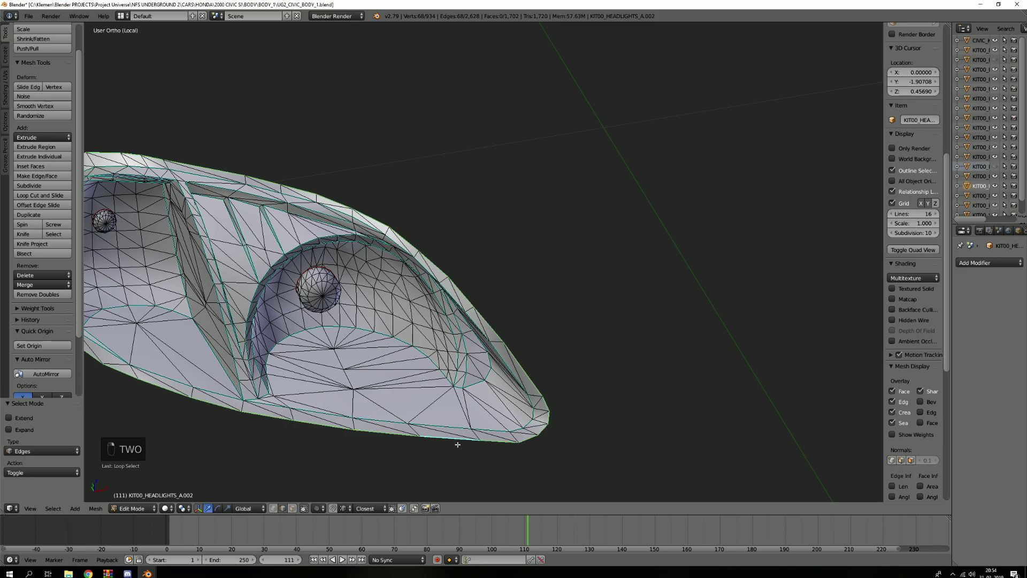
pyautogui.hotkey('ctrl', 'e')
pyautogui.click(451, 389)
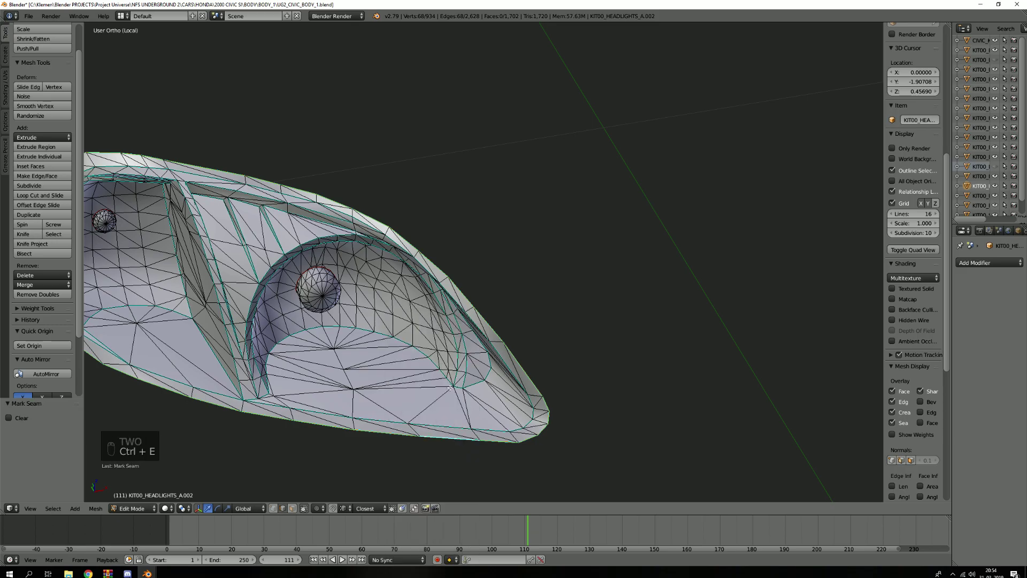
# Leave local view and join the detailed headlights to the car body object.
pyautogui.press('KP_Divide')
pyautogui.press('Tab')
pyautogui.press('g')
pyautogui.click(594, 226)
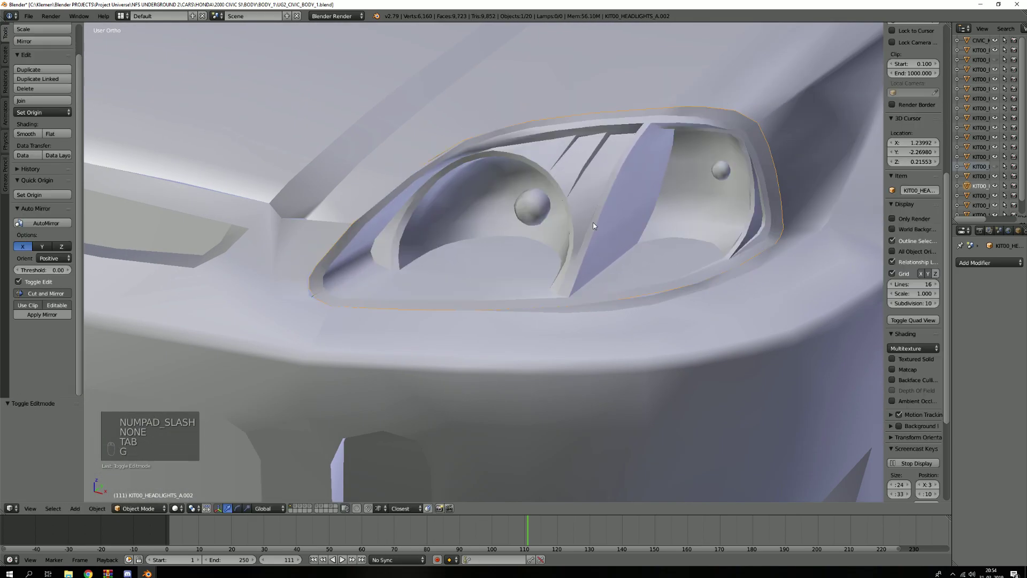
pyautogui.keyDown('shift'); pyautogui.rightClick(573, 98); pyautogui.keyUp('shift')
pyautogui.hotkey('ctrl', 'j')
pyautogui.press('g')
pyautogui.click(633, 69)
# Isolate the joined body, select its entire mesh, and merge overlapping vertices with Remove Doubles.
pyautogui.press('KP_Divide')
pyautogui.press('Tab')
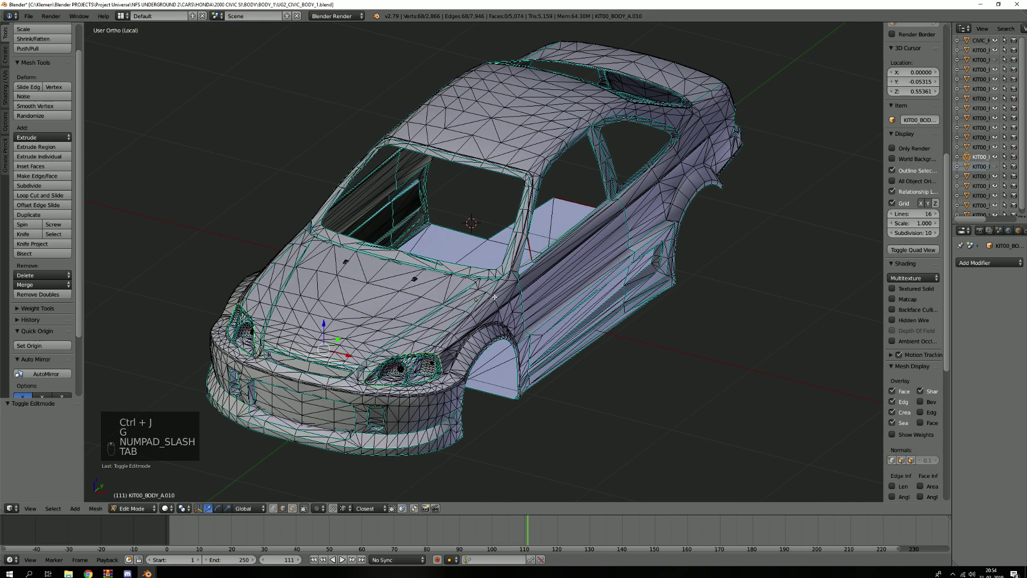
pyautogui.press('a')
pyautogui.press('a')
pyautogui.press('a')
pyautogui.keyDown('shift'); pyautogui.moveTo(442, 376); pyautogui.dragTo(527, 276, button='middle'); pyautogui.keyUp('shift')
pyautogui.click(38, 294)
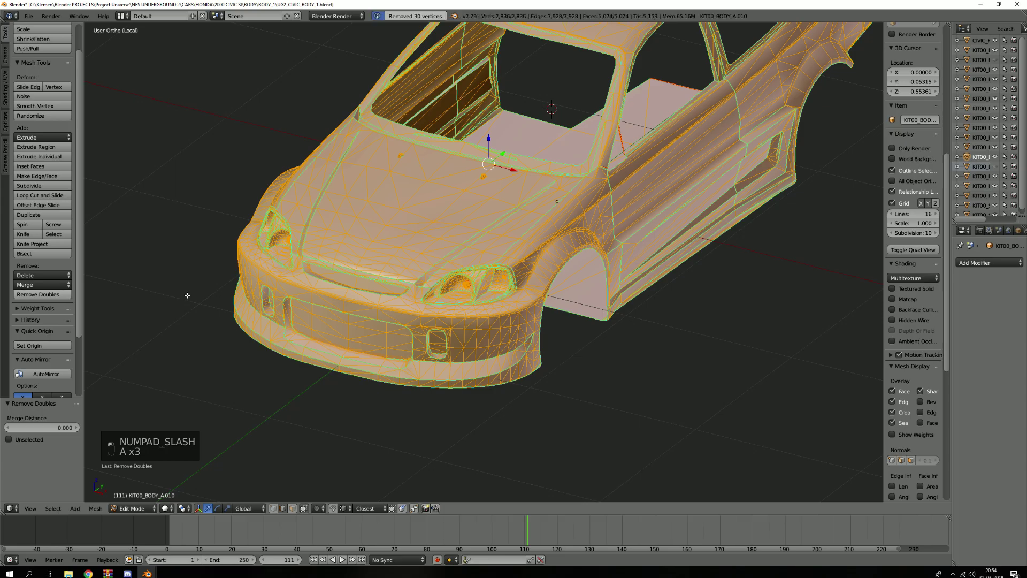
# Check the headlight's seam boundary by selecting its linked faces delimited by seam, and clear the selection.
pyautogui.scroll(6, 468, 318)
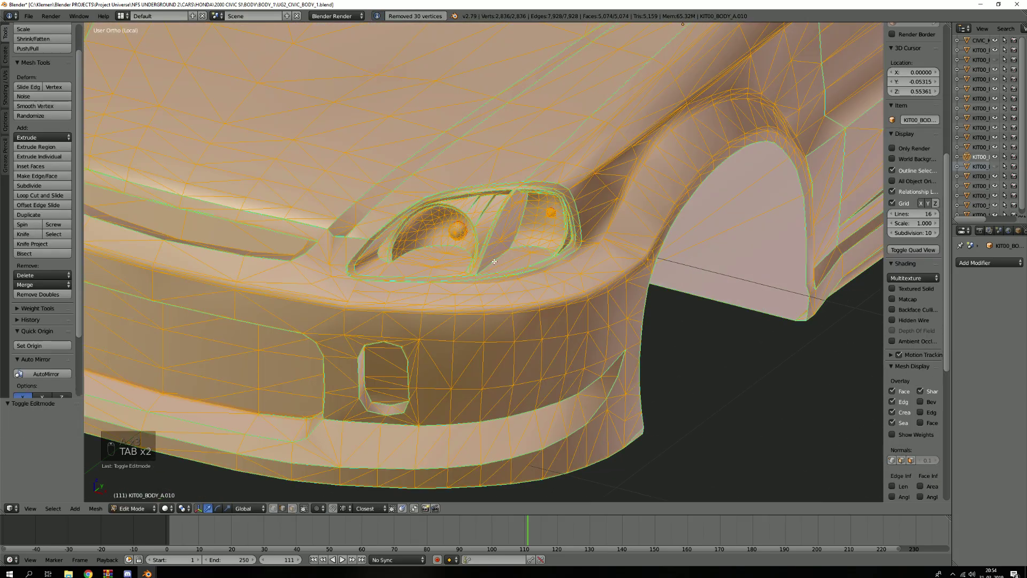
pyautogui.press('3')
pyautogui.scroll(3, 495, 243)
pyautogui.press('l')
pyautogui.press('l')
pyautogui.scroll(-3, 508, 251)
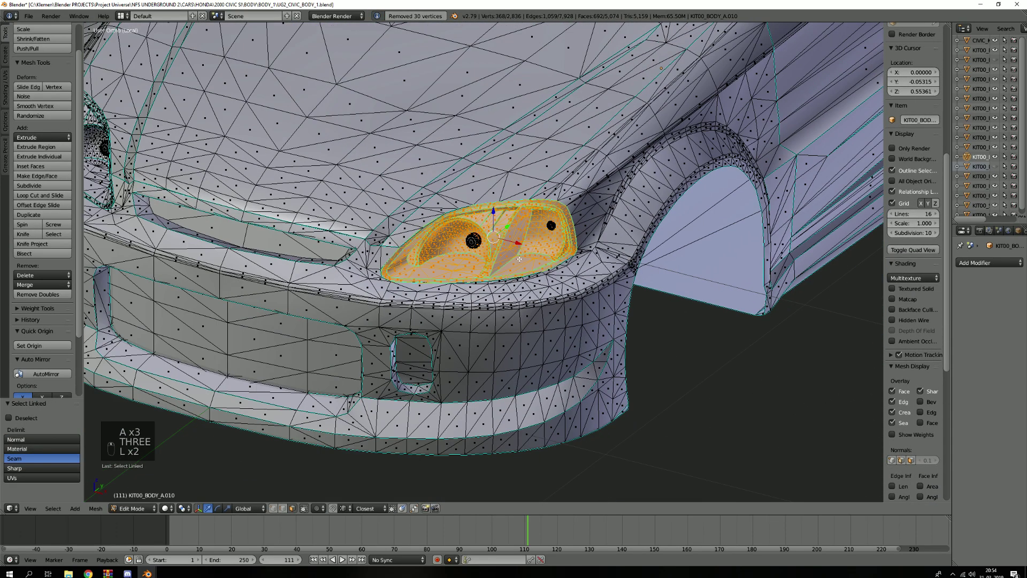
pyautogui.press('a')
# Examine the border between the headlight and the surrounding body mesh for gaps and mismatched vertices.
pyautogui.scroll(3, 520, 263)
pyautogui.scroll(5, 520, 262)
pyautogui.press('2')
pyautogui.moveTo(520, 262); pyautogui.dragTo(605, 385, button='middle')
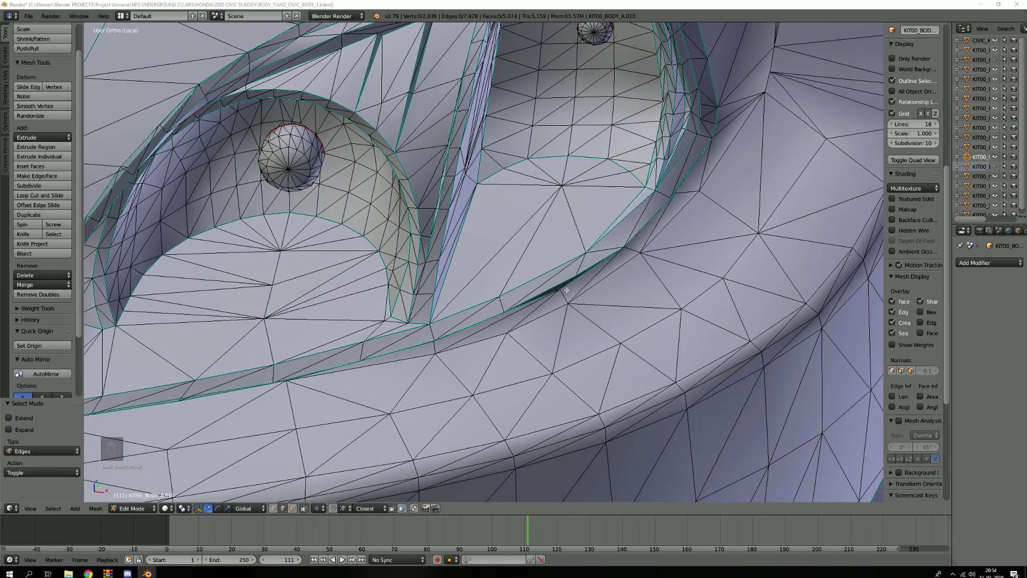
pyautogui.scroll(-1, 567, 290)
pyautogui.scroll(5, 555, 291)
pyautogui.moveTo(555, 291); pyautogui.dragTo(584, 268, button='middle')
pyautogui.scroll(3, 552, 304)
pyautogui.moveTo(553, 304)
pyautogui.mouseDown(button='middle')
pyautogui.moveTo(534, 298)
pyautogui.moveTo(544, 289)
pyautogui.moveTo(489, 320)
pyautogui.moveTo(523, 305)
pyautogui.moveTo(511, 328)
pyautogui.moveTo(537, 296)
pyautogui.mouseUp(button='middle')
pyautogui.scroll(4, 488, 320)
pyautogui.press('1')
pyautogui.scroll(-5, 521, 221)
pyautogui.moveTo(521, 221); pyautogui.dragTo(706, 273, button='middle')
pyautogui.scroll(3, 925, 401)
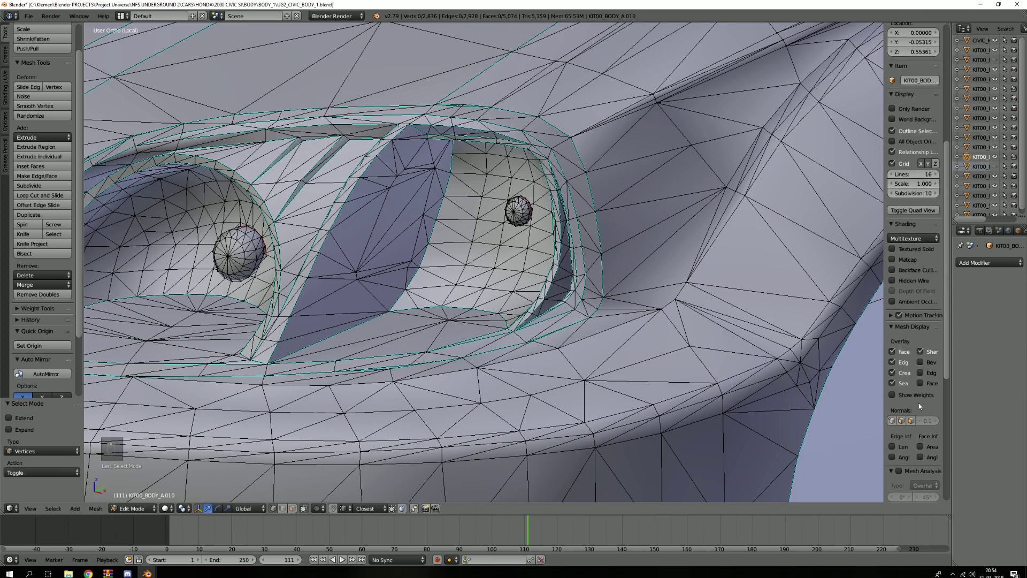
# Inspect the shading around the headlight with Matcap enabled and restore the regular viewport shading.
pyautogui.click(892, 259)
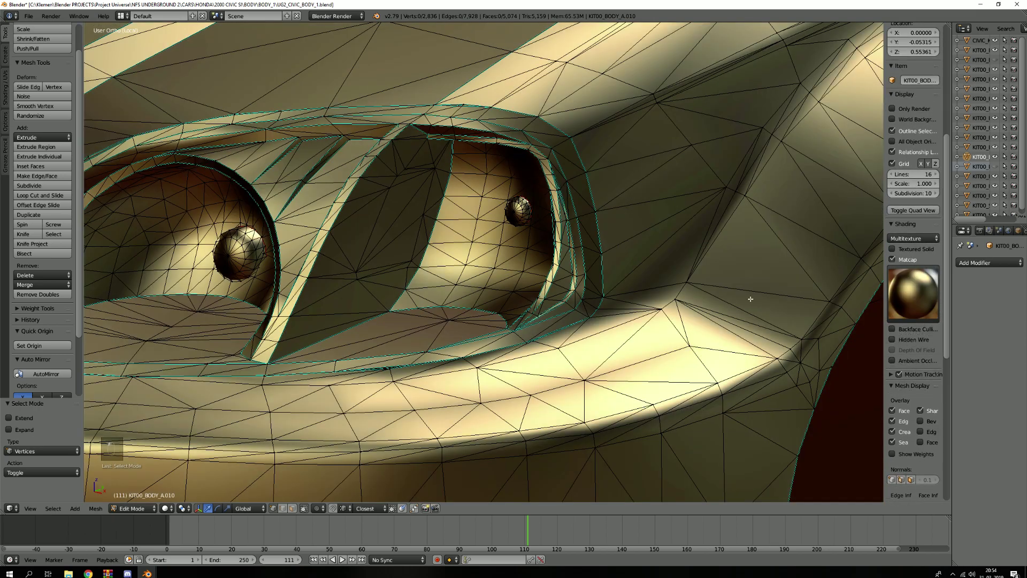
pyautogui.scroll(-4, 401, 276)
pyautogui.moveTo(401, 276); pyautogui.dragTo(692, 275, button='middle')
pyautogui.scroll(7, 403, 264)
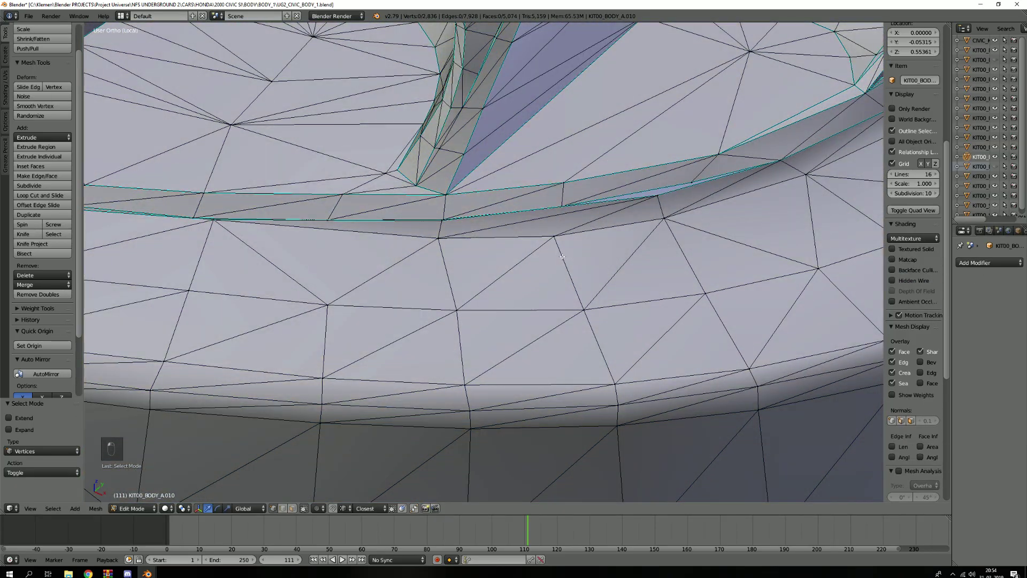
pyautogui.click(892, 259)
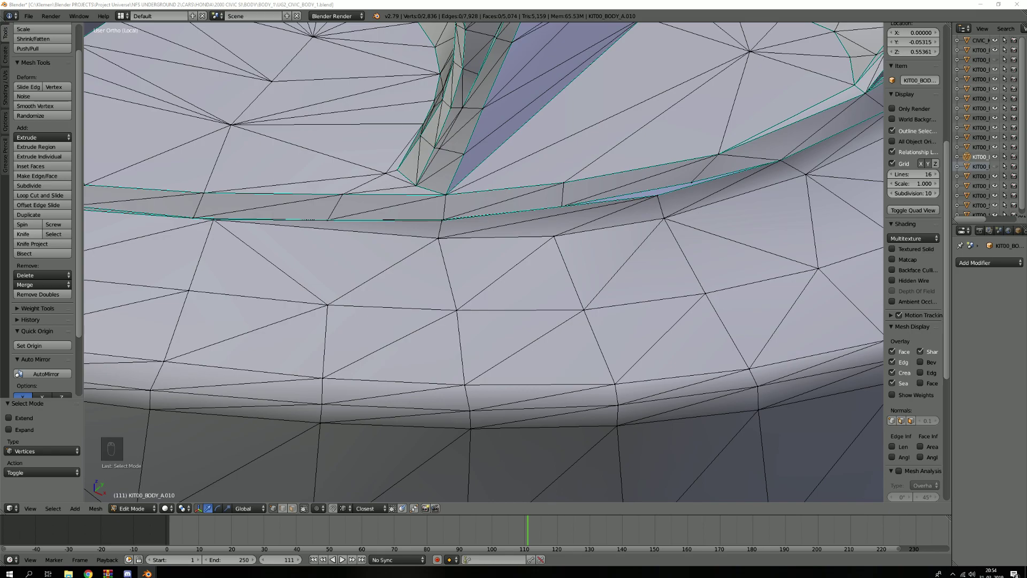
# Dissolve the body edge running down to the headlight opening's inner corner.
pyautogui.moveTo(155, 240); pyautogui.dragTo(177, 225, button='middle')
pyautogui.keyDown('shift'); pyautogui.moveTo(177, 224); pyautogui.dragTo(588, 278, button='middle'); pyautogui.keyUp('shift')
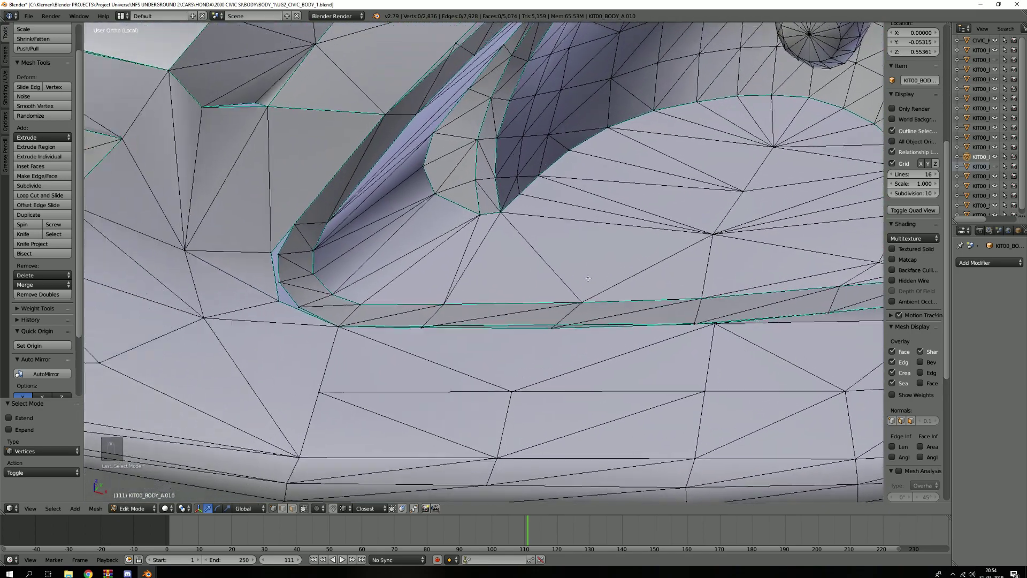
pyautogui.scroll(2, 313, 294)
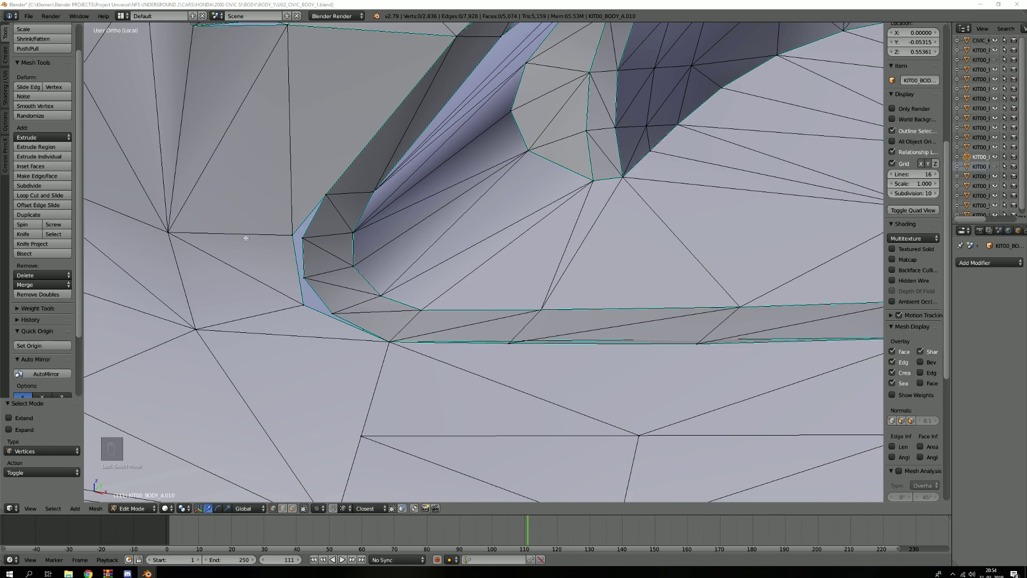
pyautogui.scroll(-5, 314, 161)
pyautogui.scroll(2, 315, 162)
pyautogui.moveTo(315, 162); pyautogui.dragTo(335, 196, button='middle')
pyautogui.scroll(3, 322, 171)
pyautogui.press('2')
pyautogui.rightClick(317, 197)
pyautogui.press('x')
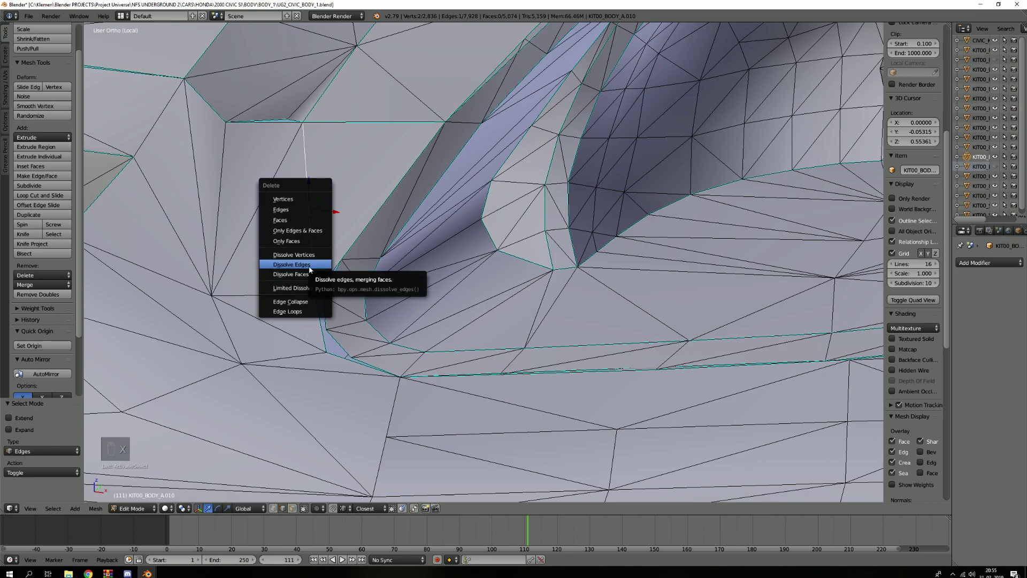
pyautogui.click(309, 265)
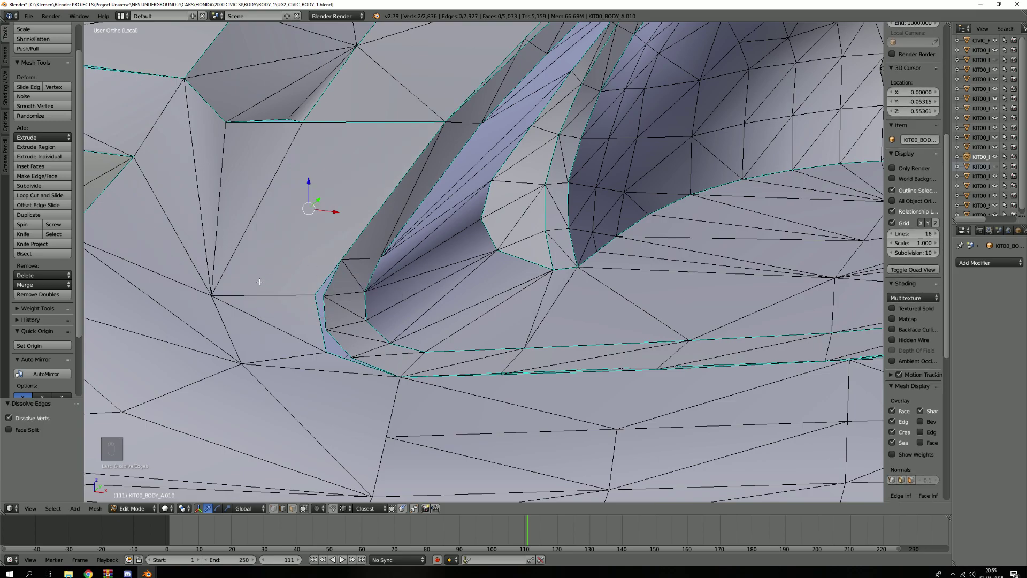
# Connect the nearby body vertex to the upper vertex on the headlight opening's inner edge.
pyautogui.press('1')
pyautogui.press('j')
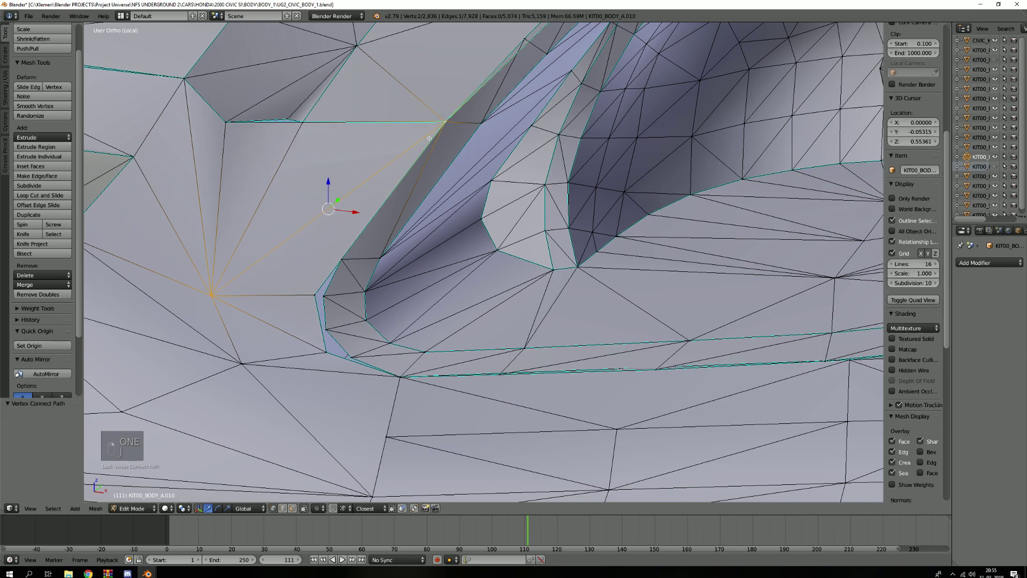
pyautogui.press('a')
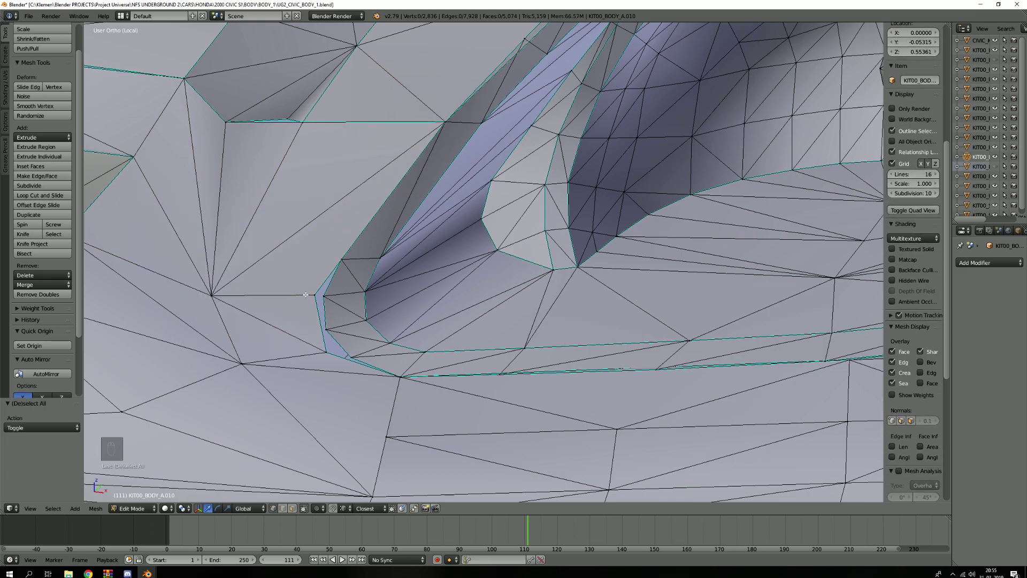
# Try to connect the headlight rim's inner-corner vertex to the same nearby body vertex.
pyautogui.press('1')
pyautogui.rightClick(340, 260)
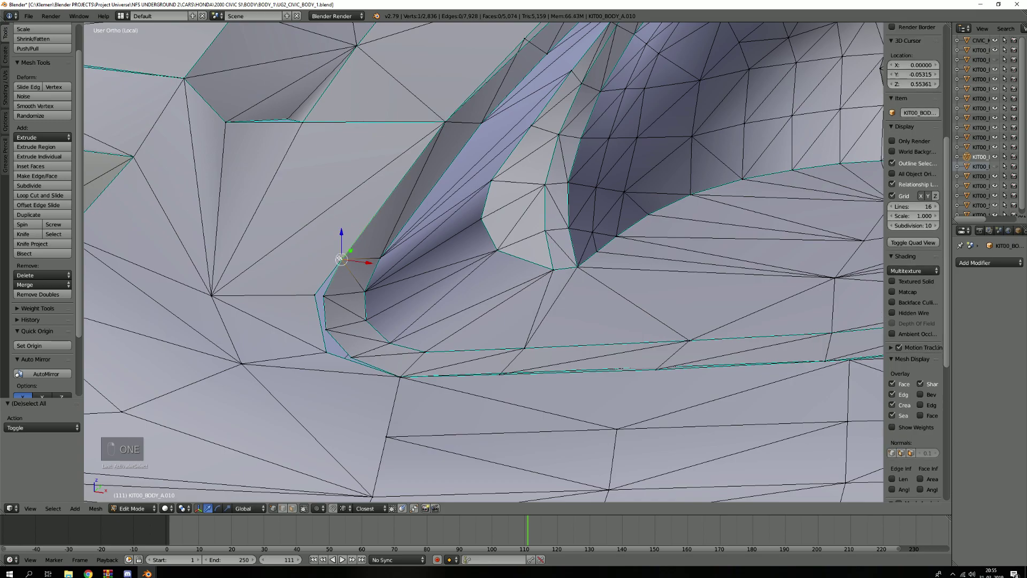
pyautogui.keyDown('shift'); pyautogui.rightClick(213, 294); pyautogui.keyUp('shift')
pyautogui.press('j')
pyautogui.press('a')
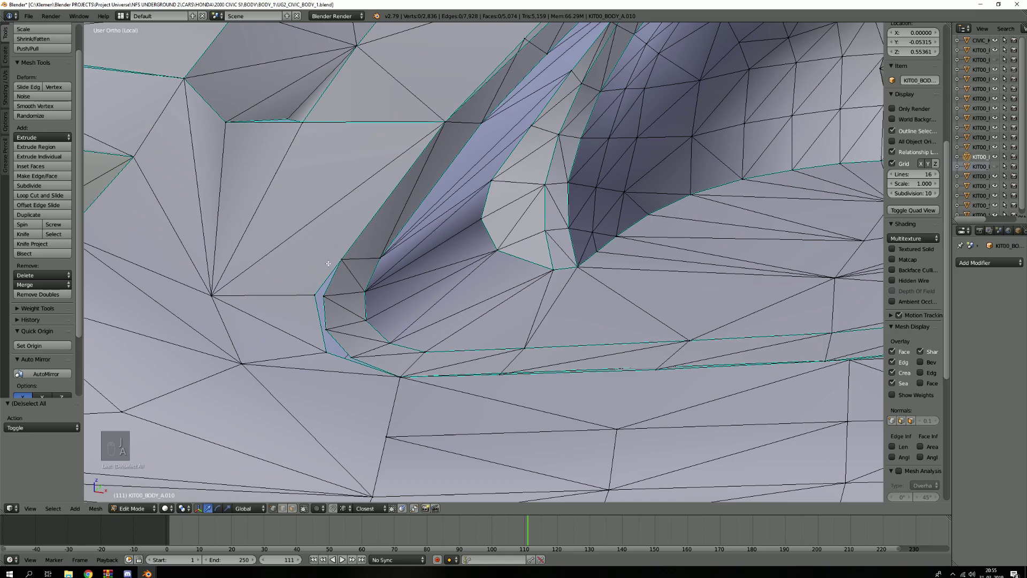
# Move the body vertex beside the headlight rim's inner corner about 0.0032 along X toward the rim vertex.
pyautogui.scroll(3, 328, 263)
pyautogui.rightClick(291, 330)
pyautogui.moveTo(296, 365); pyautogui.dragTo(343, 385, button='middle')
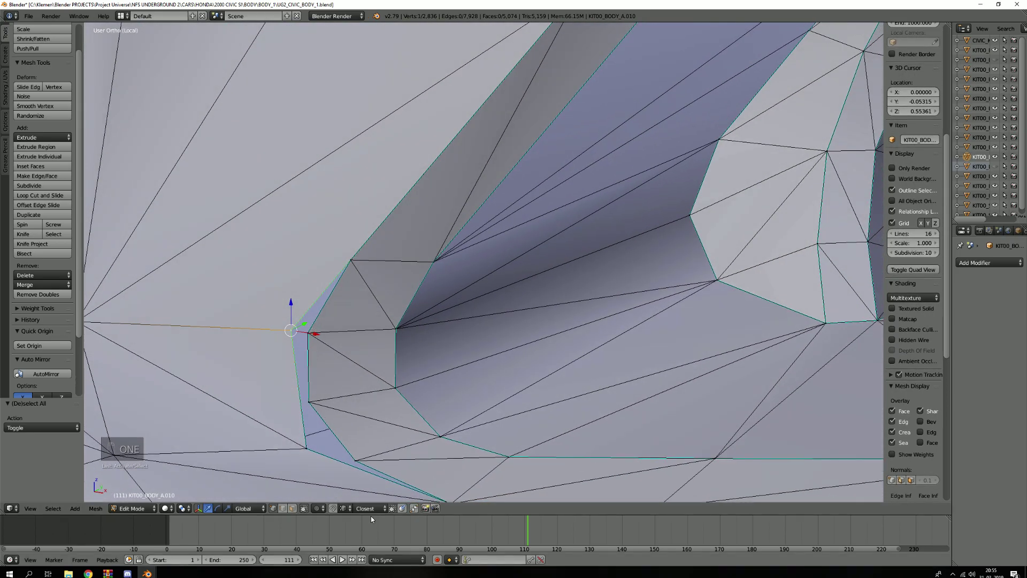
pyautogui.click(333, 508)
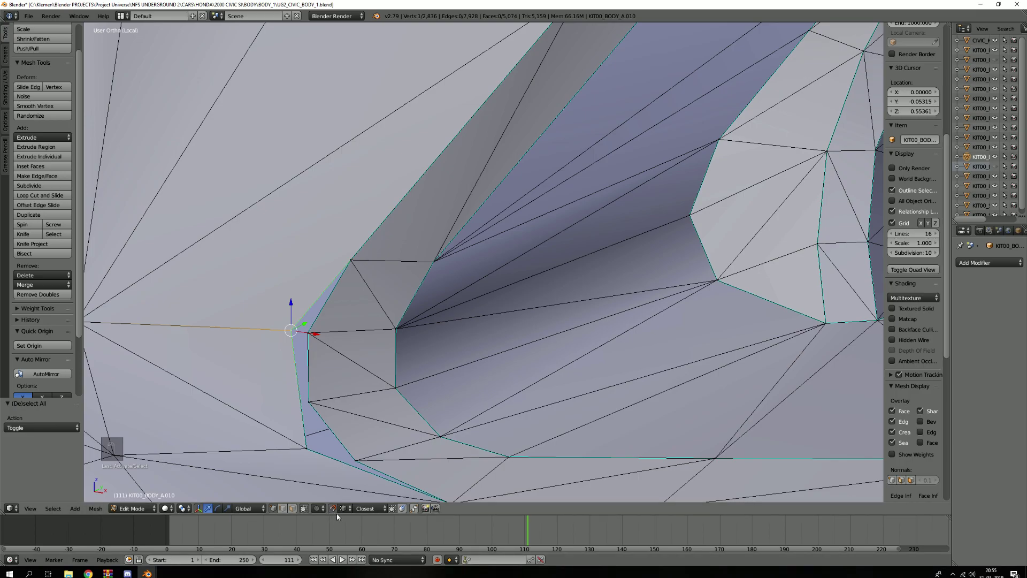
pyautogui.click(333, 509)
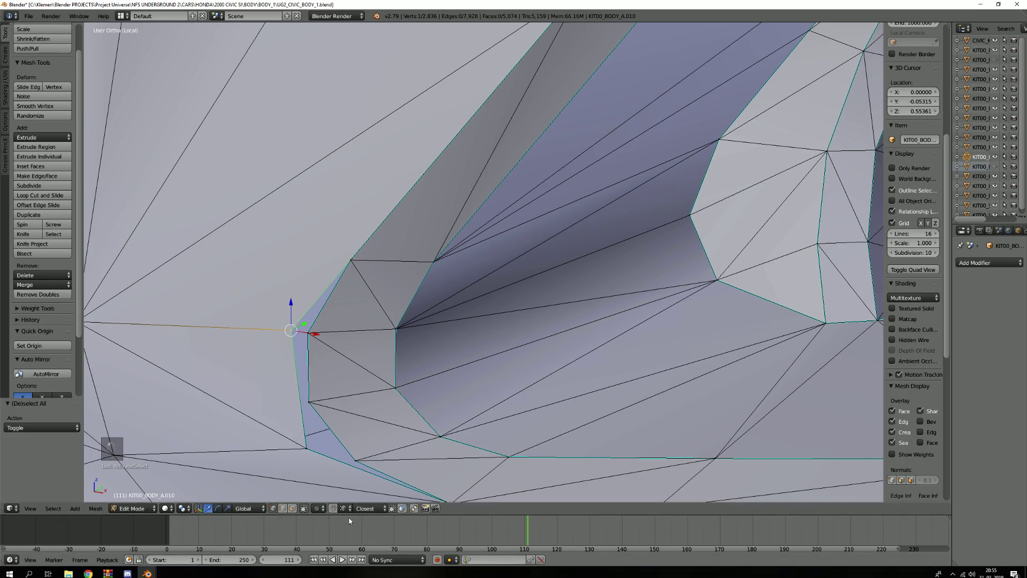
pyautogui.click(343, 508)
pyautogui.click(371, 486)
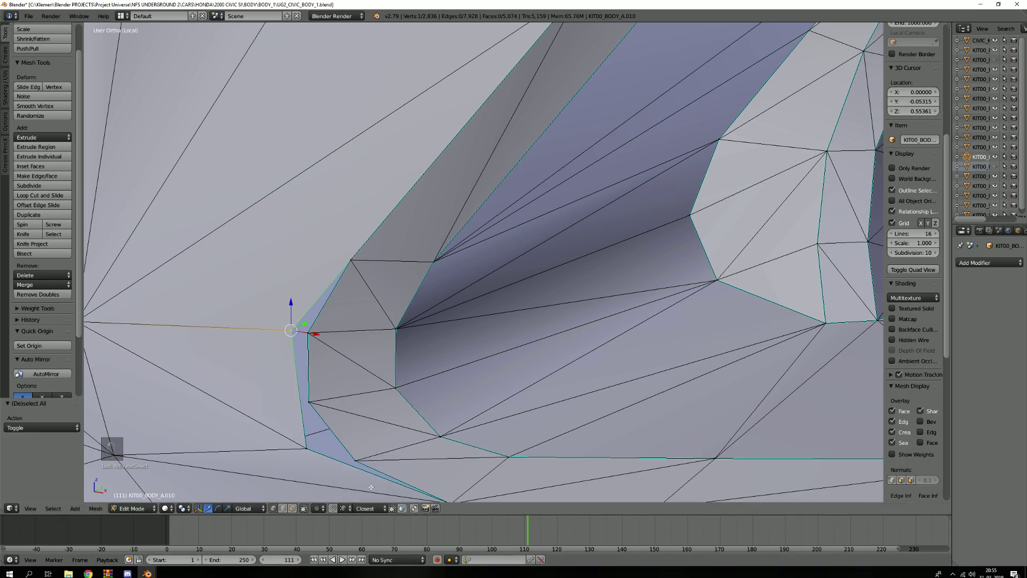
pyautogui.scroll(2, 302, 346)
pyautogui.moveTo(303, 346); pyautogui.dragTo(289, 350, button='middle')
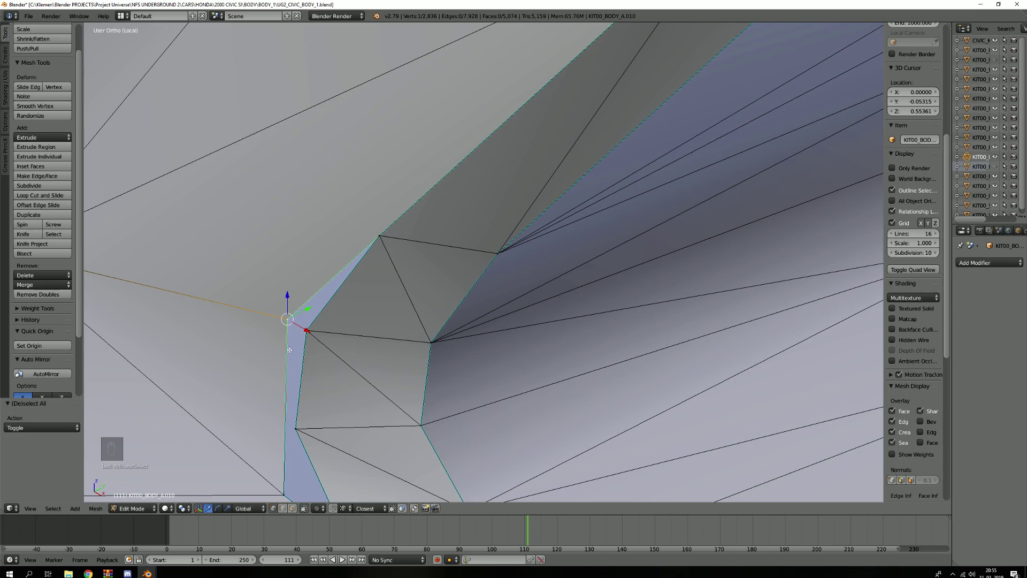
pyautogui.press('g')
pyautogui.press('x')
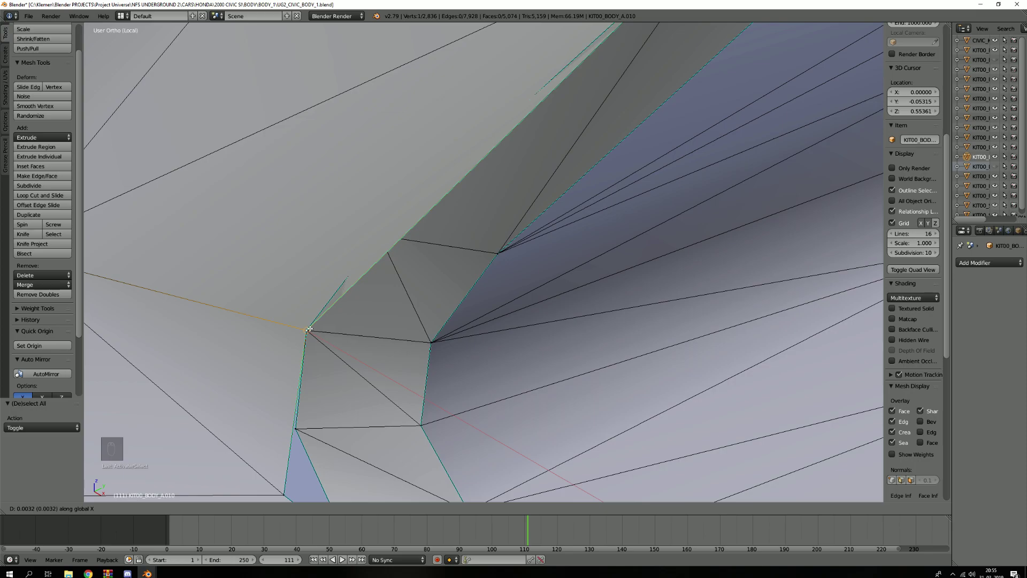
pyautogui.click(309, 329)
# Align the same body vertex with the rim's inner-corner vertex along Y and Z, and clear the selection.
pyautogui.moveTo(316, 334)
pyautogui.mouseDown(button='middle')
pyautogui.moveTo(378, 328)
pyautogui.moveTo(447, 294)
pyautogui.moveTo(389, 335)
pyautogui.moveTo(321, 319)
pyautogui.moveTo(320, 327)
pyautogui.mouseUp(button='middle')
pyautogui.press('g')
pyautogui.press('y')
pyautogui.click(308, 320)
pyautogui.press('g')
pyautogui.press('z')
pyautogui.click(316, 321)
pyautogui.moveTo(351, 349)
pyautogui.mouseDown(button='middle')
pyautogui.moveTo(435, 324)
pyautogui.moveTo(375, 332)
pyautogui.moveTo(419, 240)
pyautogui.moveTo(459, 268)
pyautogui.moveTo(465, 290)
pyautogui.moveTo(435, 229)
pyautogui.moveTo(424, 248)
pyautogui.moveTo(412, 239)
pyautogui.moveTo(417, 249)
pyautogui.mouseUp(button='middle')
pyautogui.scroll(-4, 420, 240)
pyautogui.press('a')
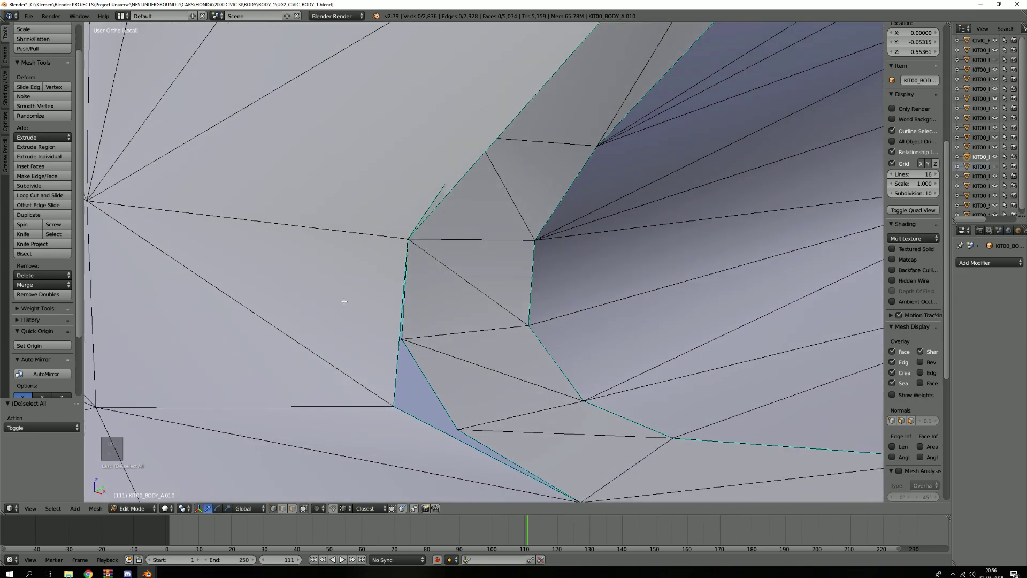
# Compare the mesh around the headlight's inner corner with the hood model open in the second Blender window.
pyautogui.keyDown('shift'); pyautogui.moveTo(382, 332); pyautogui.dragTo(444, 345, button='middle'); pyautogui.keyUp('shift')
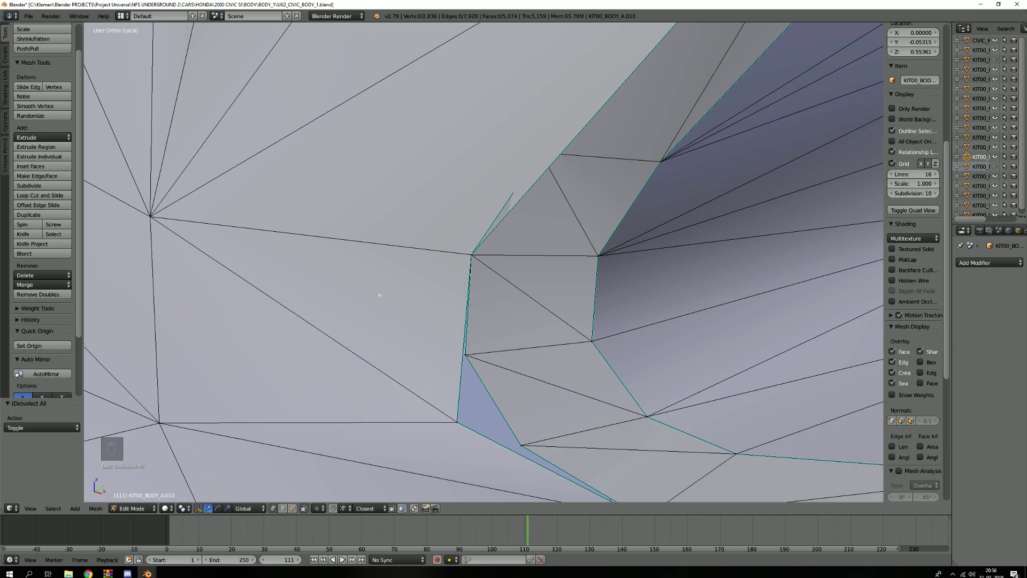
pyautogui.scroll(-2, 353, 293)
pyautogui.keyDown('shift'); pyautogui.moveTo(321, 268); pyautogui.dragTo(361, 298, button='middle'); pyautogui.keyUp('shift')
pyautogui.scroll(-3, 361, 298)
pyautogui.scroll(3, 393, 286)
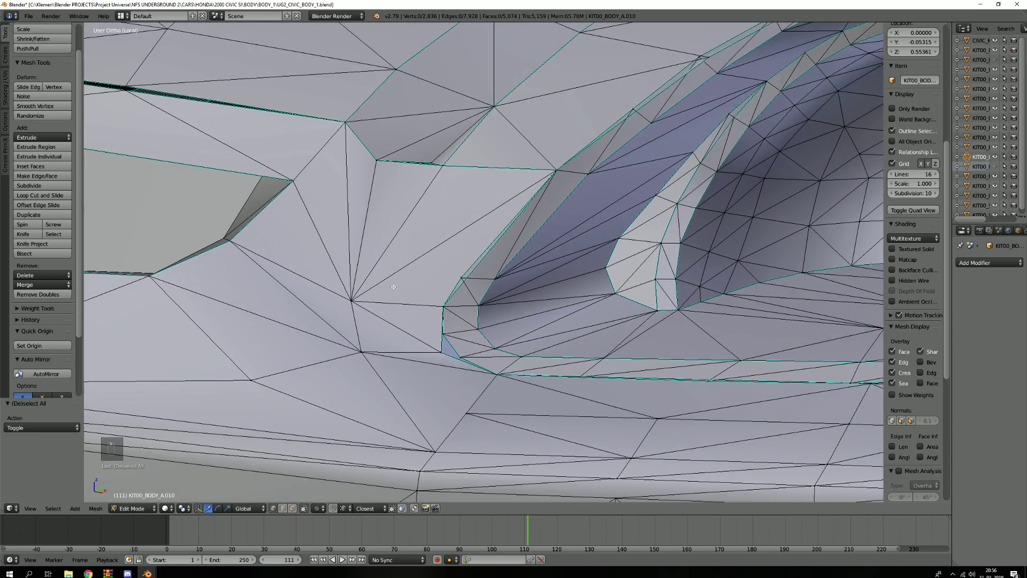
pyautogui.scroll(1, 395, 289)
pyautogui.scroll(2, 398, 295)
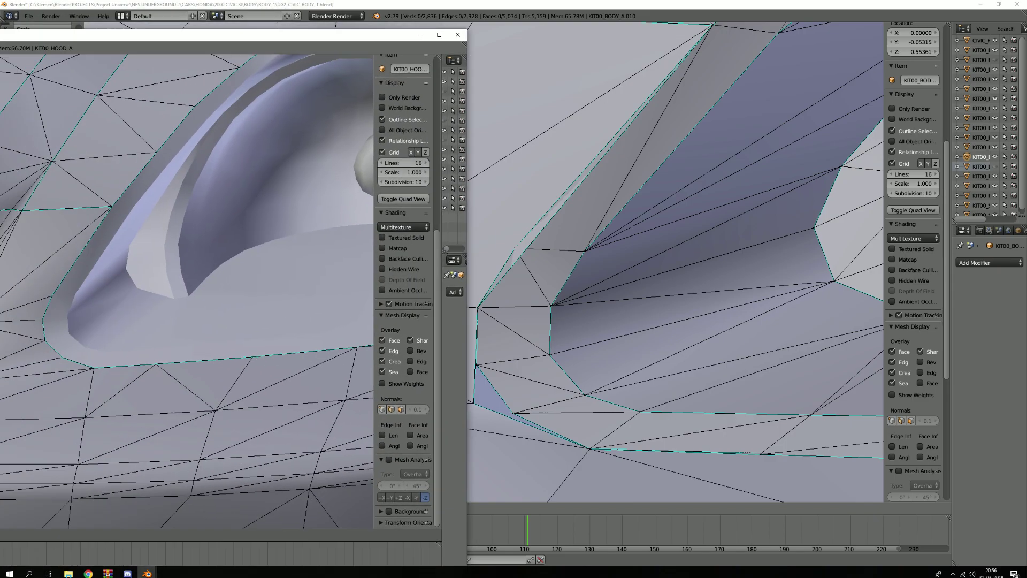
pyautogui.moveTo(0, 30); pyautogui.dragTo(426, 32)
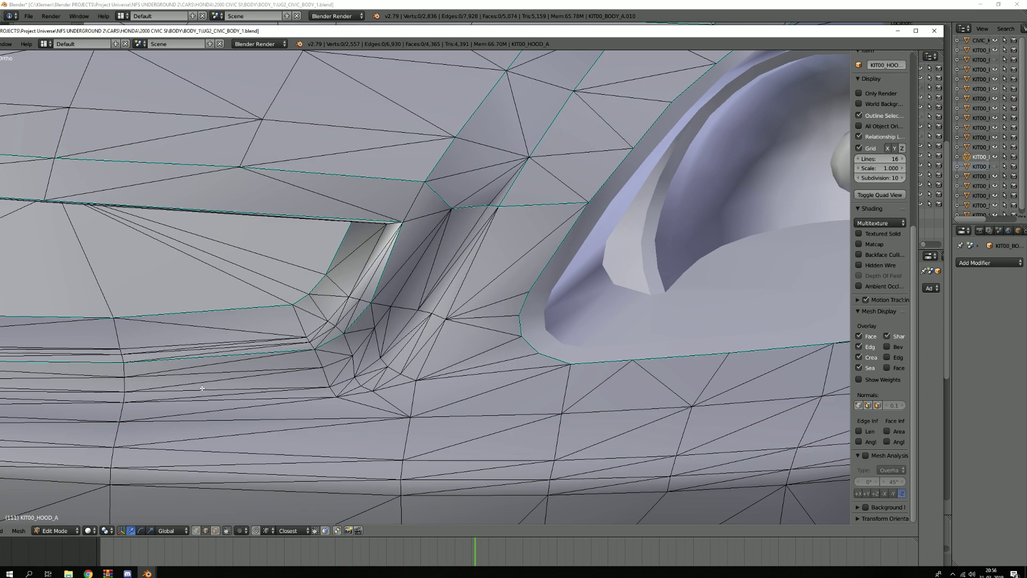
pyautogui.moveTo(742, 33); pyautogui.dragTo(0, 113)
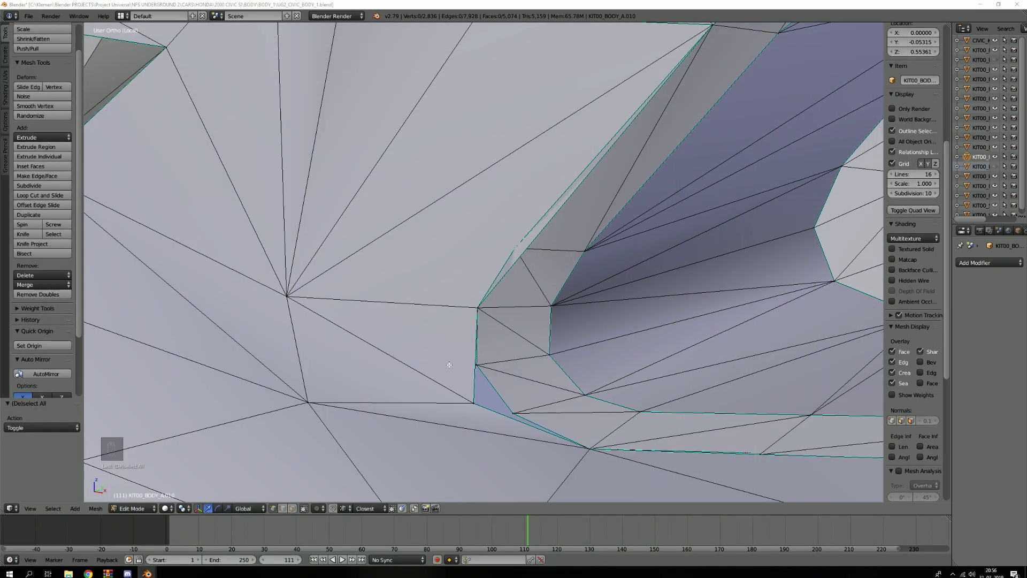
# Subdivide the body edge along the lower side of the corner gap and connect its new midpoint to the nearby body vertex.
pyautogui.moveTo(448, 411); pyautogui.dragTo(434, 384, button='middle')
pyautogui.scroll(4, 434, 384)
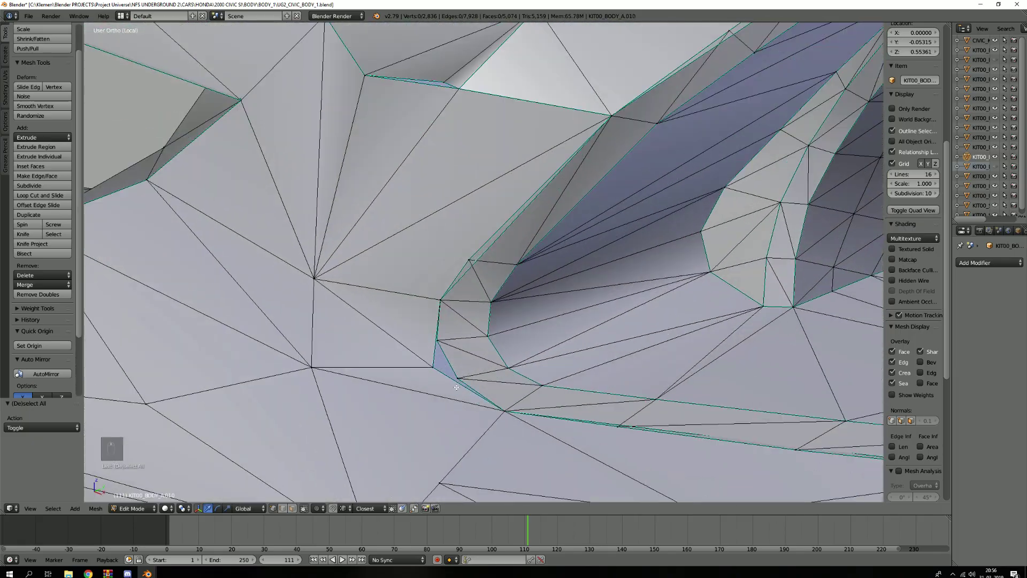
pyautogui.scroll(2, 460, 378)
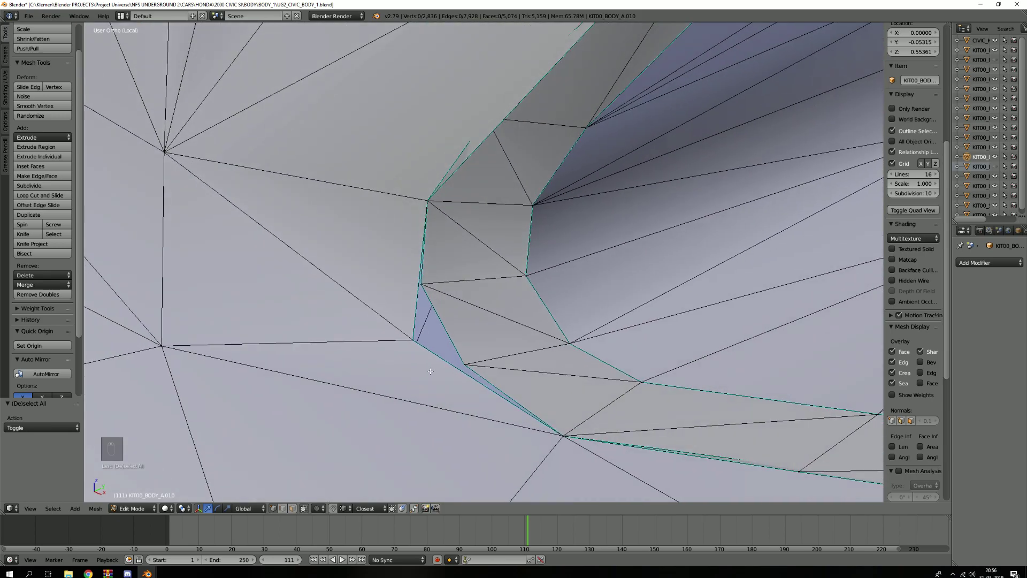
pyautogui.press('2')
pyautogui.rightClick(486, 367)
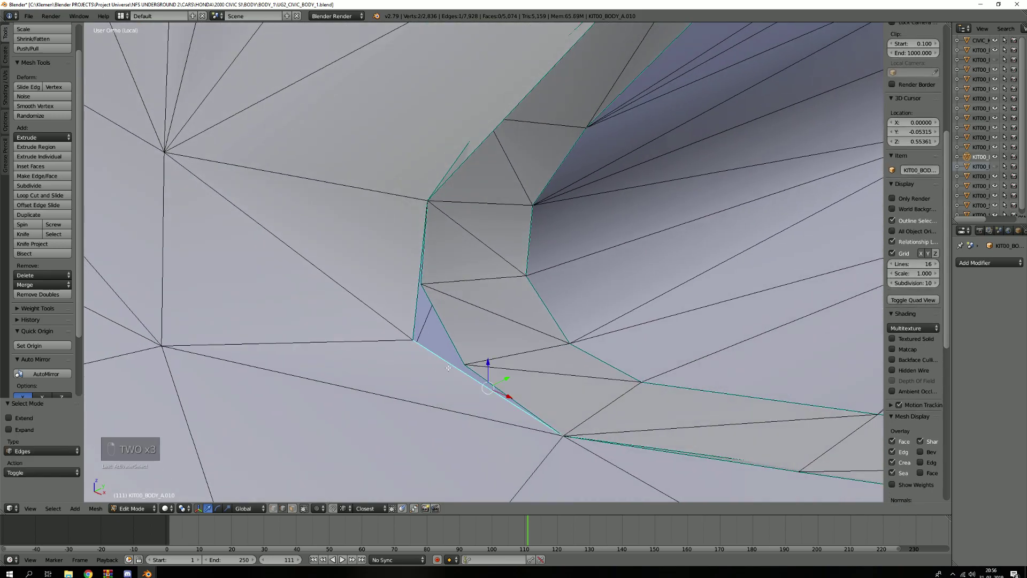
pyautogui.press('w')
pyautogui.click(443, 338)
pyautogui.press('a')
pyautogui.press('1')
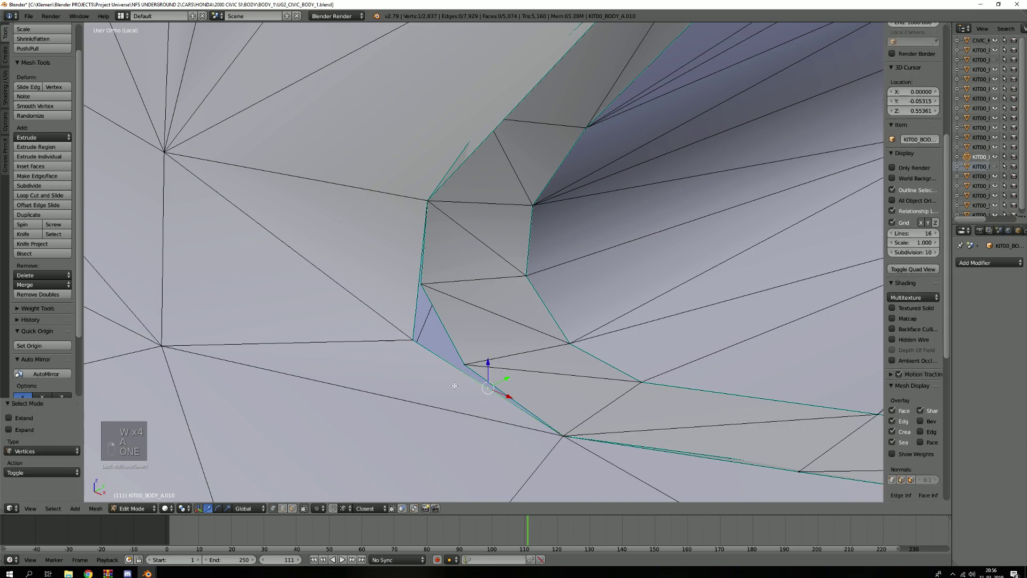
pyautogui.press('j')
pyautogui.press('a')
# Move the new lower-edge vertex onto the adjacent headlight rim vertex, raising it about 0.002 along Z and aligning it along Y.
pyautogui.rightClick(485, 389)
pyautogui.press('g')
pyautogui.press('z')
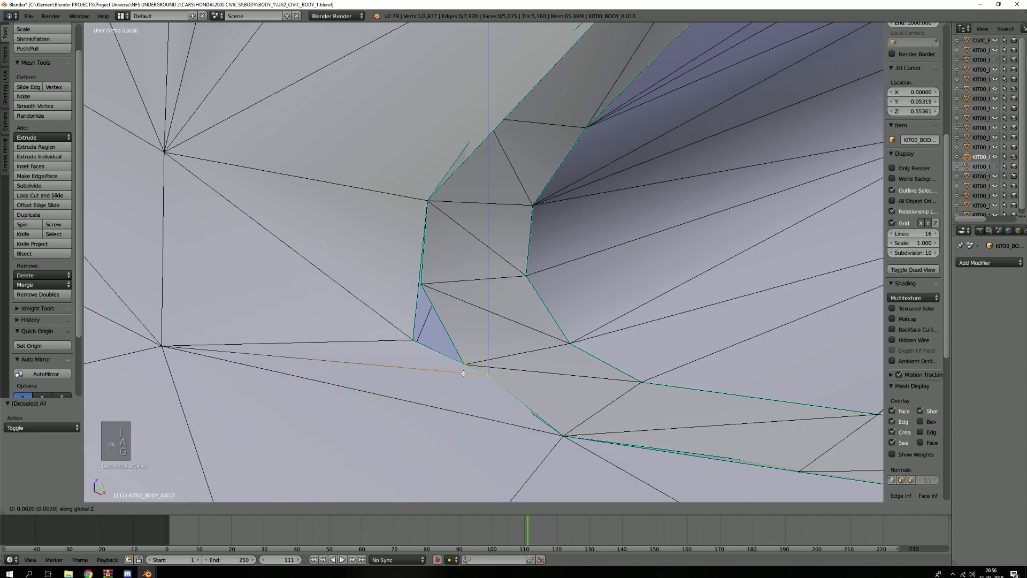
pyautogui.click(464, 373)
pyautogui.press('g')
pyautogui.click(465, 369)
pyautogui.press('g')
pyautogui.press('y')
pyautogui.click(466, 368)
pyautogui.keyDown('shift'); pyautogui.moveTo(466, 395); pyautogui.dragTo(476, 379, button='middle'); pyautogui.keyUp('shift')
pyautogui.press('a')
# Dissolve the body edge running from the upper hub vertex to the lower inner corner of the headlight opening.
pyautogui.moveTo(428, 315)
pyautogui.mouseDown(button='middle')
pyautogui.moveTo(435, 325)
pyautogui.moveTo(442, 316)
pyautogui.mouseUp(button='middle')
pyautogui.scroll(2, 441, 317)
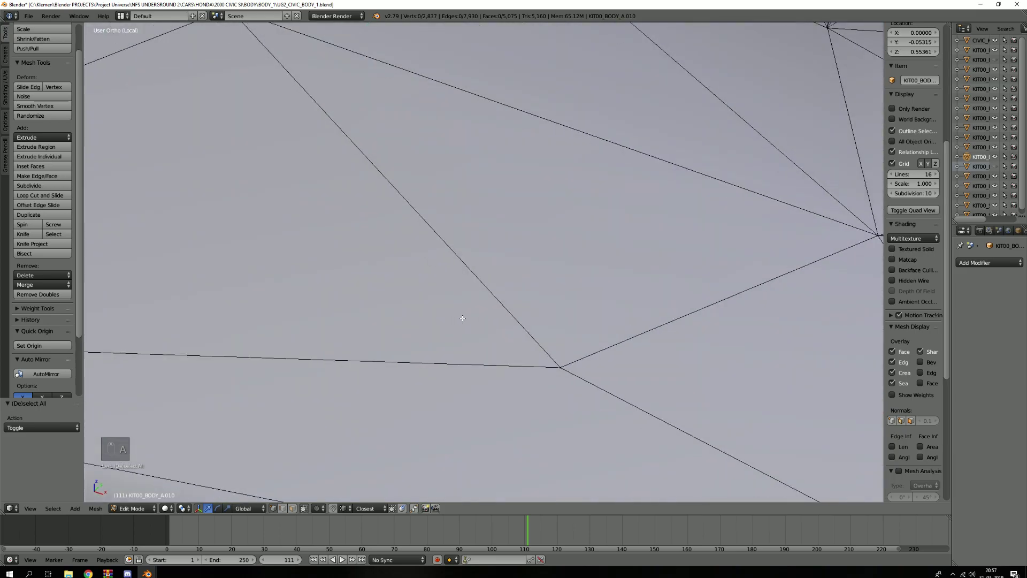
pyautogui.scroll(-5, 455, 310)
pyautogui.scroll(5, 482, 294)
pyautogui.scroll(3, 466, 270)
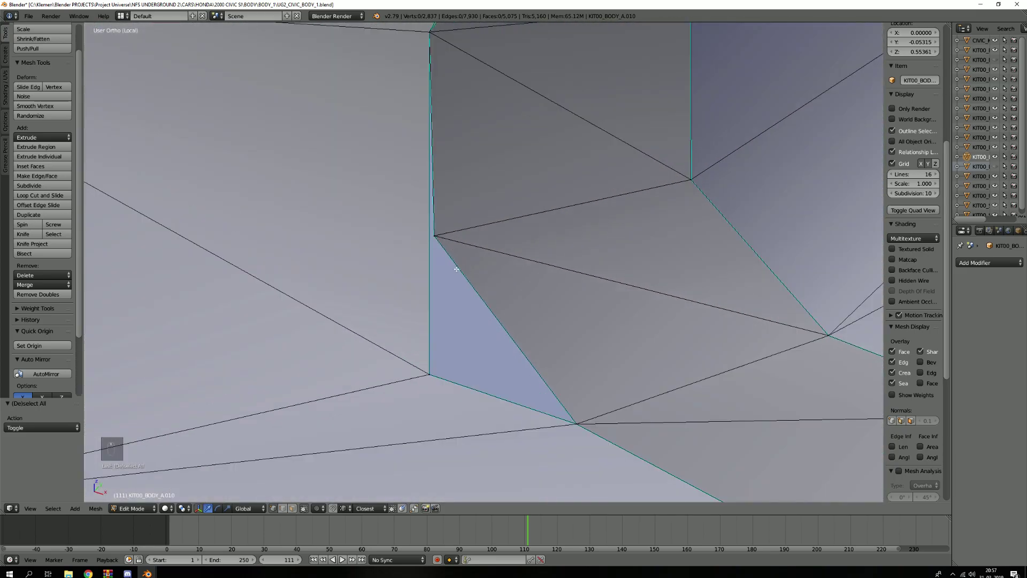
pyautogui.scroll(-3, 444, 258)
pyautogui.press('2')
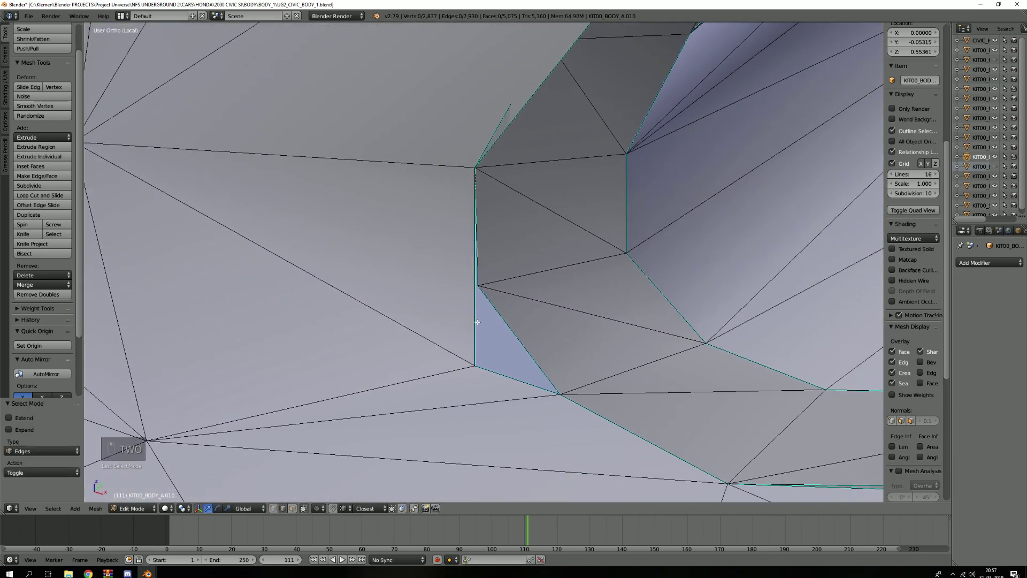
pyautogui.scroll(-2, 462, 316)
pyautogui.rightClick(435, 330)
pyautogui.press('x')
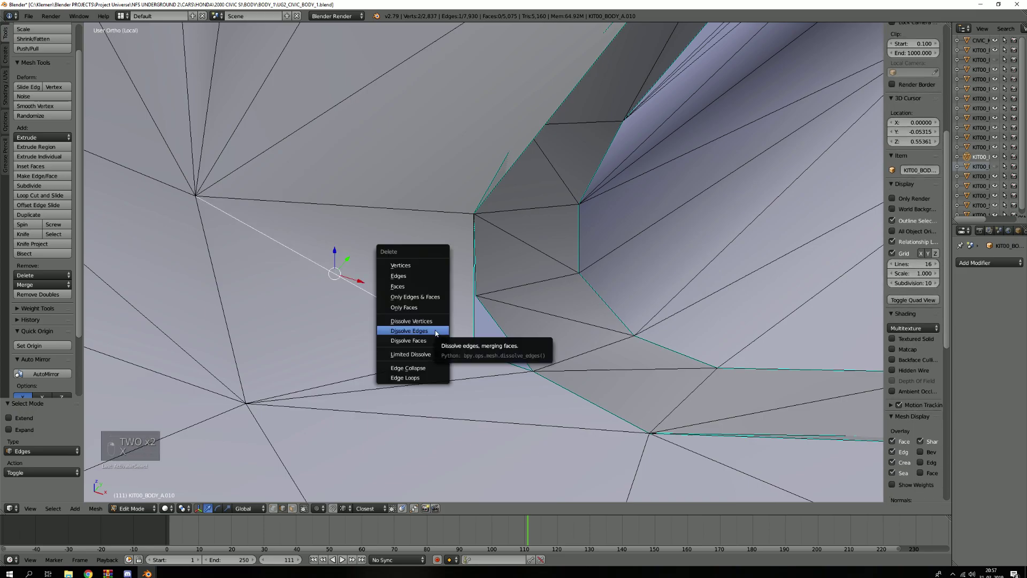
pyautogui.click(409, 331)
pyautogui.press('1')
pyautogui.press('2')
# Subdivide the vertical body edge on the inner side of the headlight opening.
pyautogui.scroll(3, 478, 309)
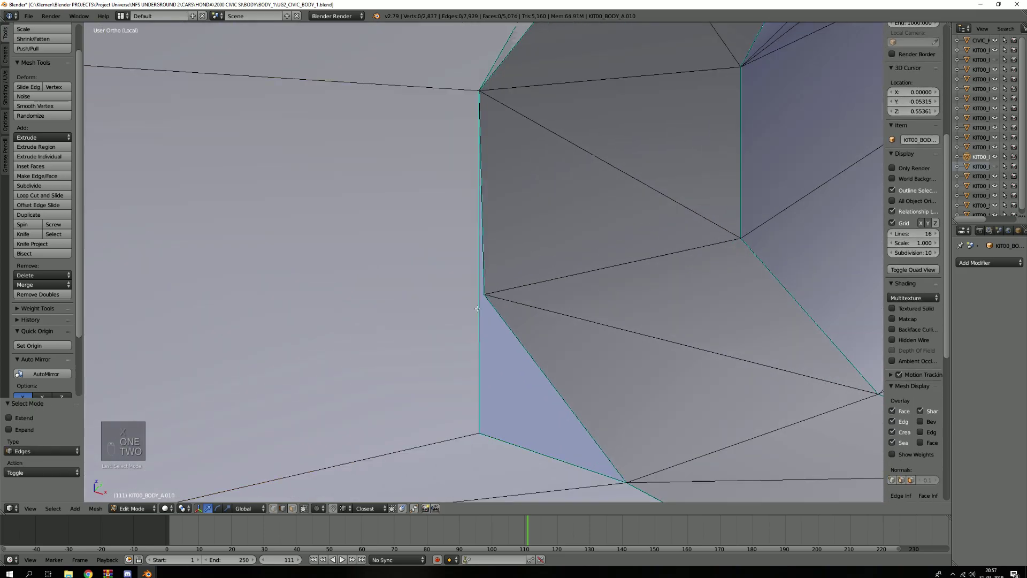
pyautogui.rightClick(478, 309)
pyautogui.press('1')
pyautogui.press('w')
pyautogui.press('a')
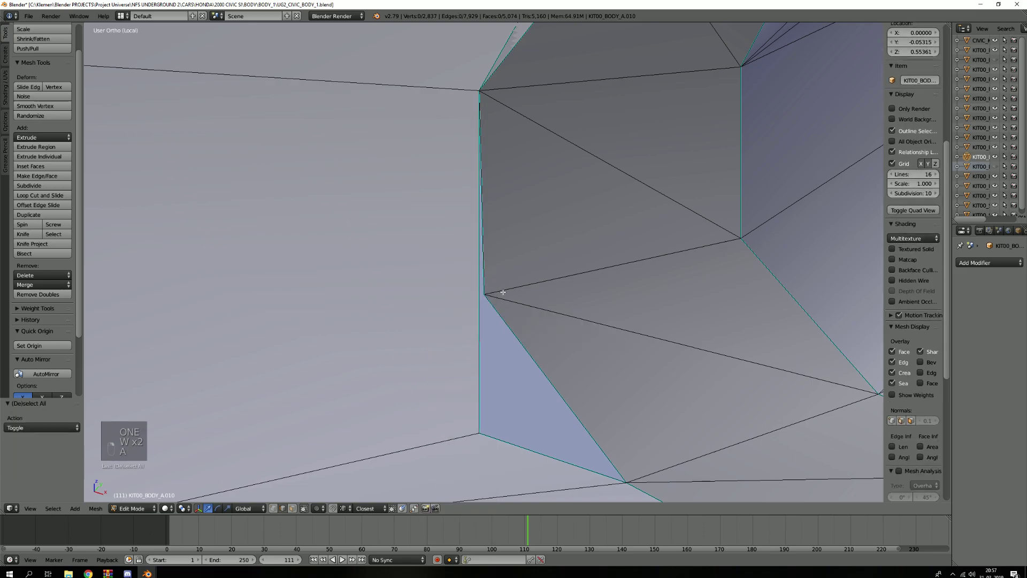
pyautogui.press('1')
pyautogui.rightClick(479, 298)
pyautogui.press('2')
pyautogui.rightClick(479, 320)
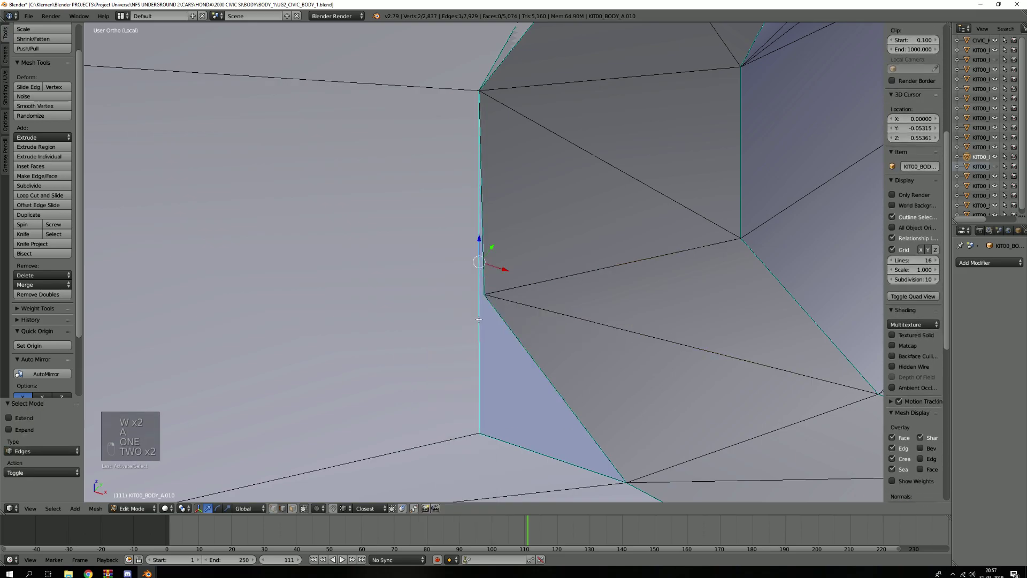
pyautogui.press('w')
pyautogui.click(479, 319)
pyautogui.press('1')
pyautogui.press('a')
# Connect the vertical edge's new midpoint to the body hub vertex where the edges fan out.
pyautogui.press('1')
pyautogui.rightClick(478, 264)
pyautogui.scroll(-4, 430, 266)
pyautogui.keyDown('shift'); pyautogui.moveTo(136, 169); pyautogui.dragTo(222, 206, button='middle'); pyautogui.keyUp('shift')
pyautogui.keyDown('shift'); pyautogui.rightClick(194, 198); pyautogui.keyUp('shift')
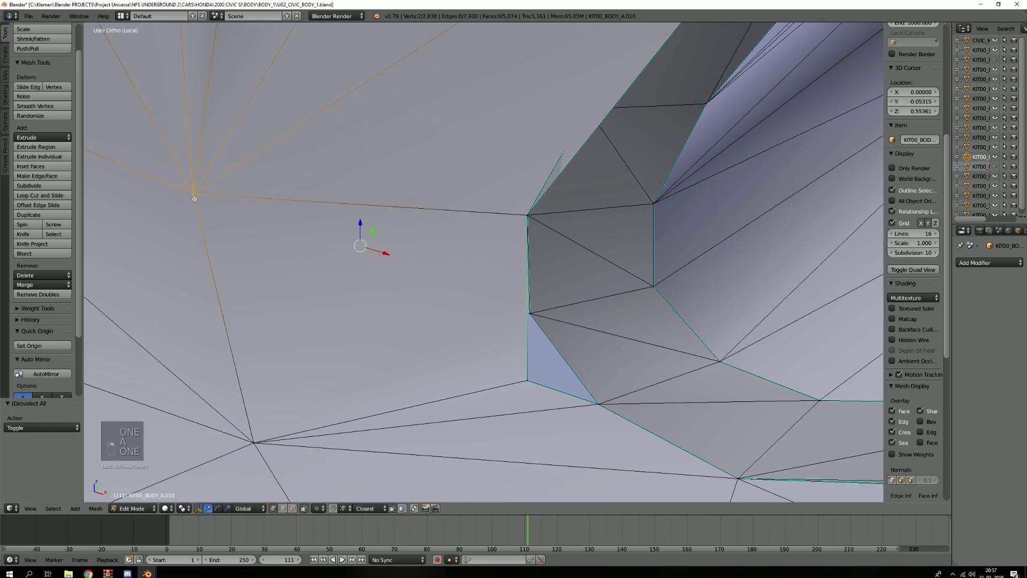
pyautogui.press('j')
pyautogui.press('a')
# Move the vertical edge's midpoint vertex onto the neighbouring headlight rim vertex and clear the selection.
pyautogui.press('1')
pyautogui.rightClick(527, 296)
pyautogui.press('g')
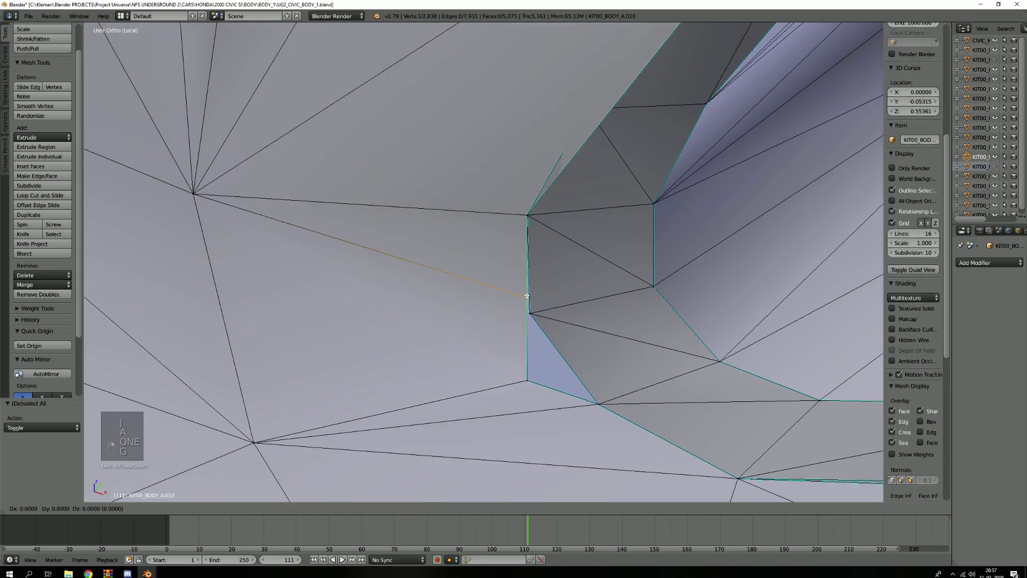
pyautogui.click(535, 310)
pyautogui.press('g')
pyautogui.middleClick(536, 316)
pyautogui.click(536, 316)
pyautogui.press('g')
pyautogui.click(537, 315)
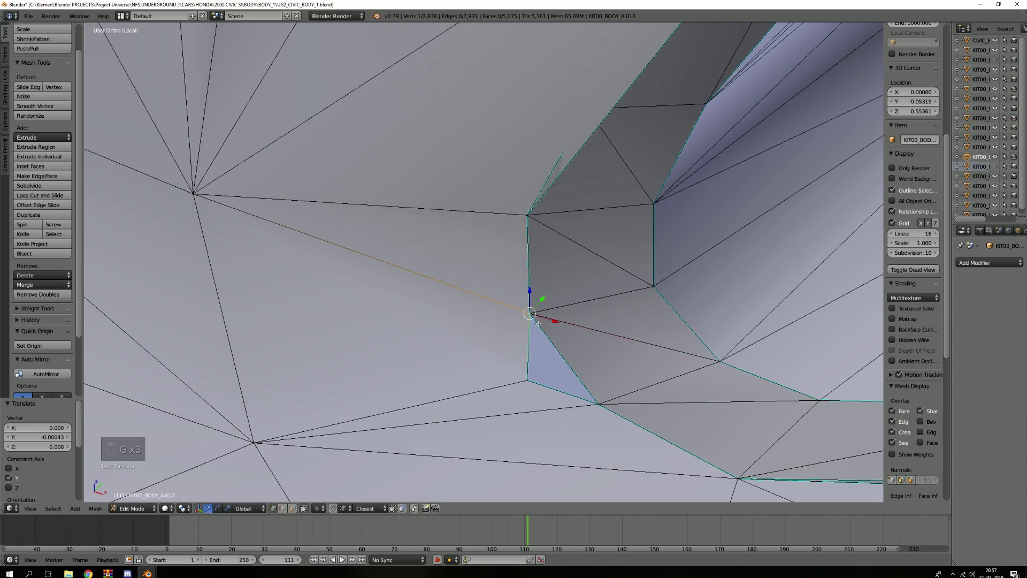
pyautogui.press('KP_Decimal')
pyautogui.press('a')
# Examine the vertex alignment and the remaining triangular gap at the headlight's lower inner corner.
pyautogui.moveTo(507, 321); pyautogui.dragTo(375, 305, button='middle')
pyautogui.scroll(-5, 374, 305)
pyautogui.scroll(4, 328, 298)
pyautogui.scroll(8, 933, 154)
pyautogui.moveTo(924, 122); pyautogui.dragTo(877, 122)
pyautogui.scroll(6, 413, 285)
pyautogui.scroll(5, 413, 285)
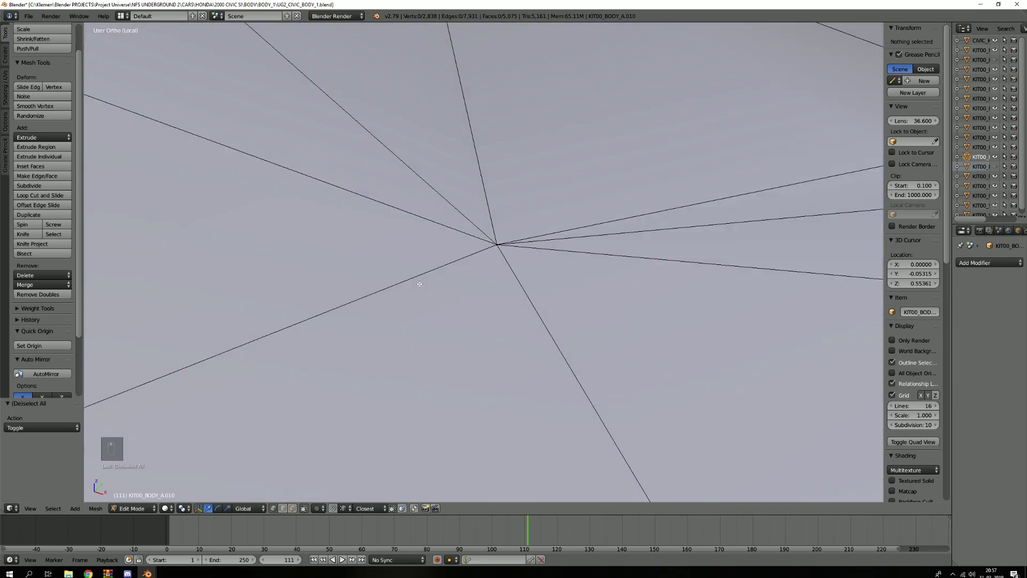
pyautogui.scroll(-7, 488, 267)
pyautogui.scroll(5, 456, 287)
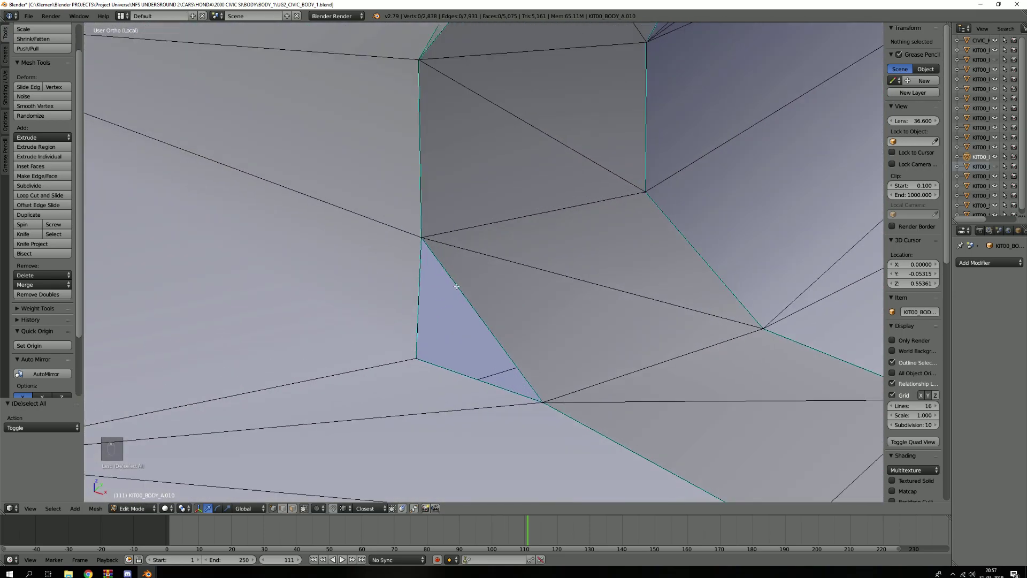
pyautogui.scroll(-6, 489, 274)
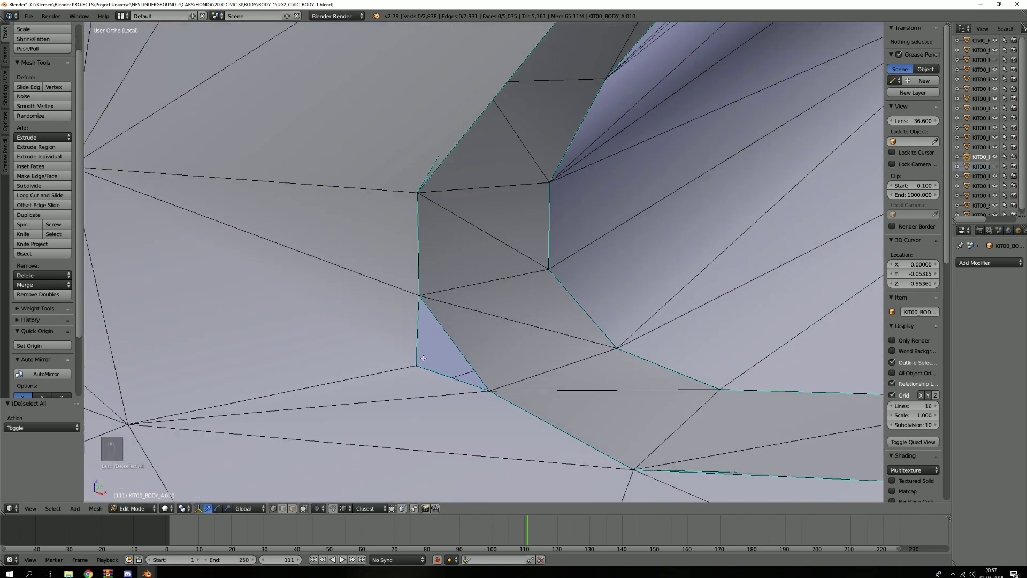
# Dissolve the body edge ending at the gap's outer corner, together with its leftover corner vertex.
pyautogui.scroll(2, 425, 360)
pyautogui.press('2')
pyautogui.rightClick(399, 370)
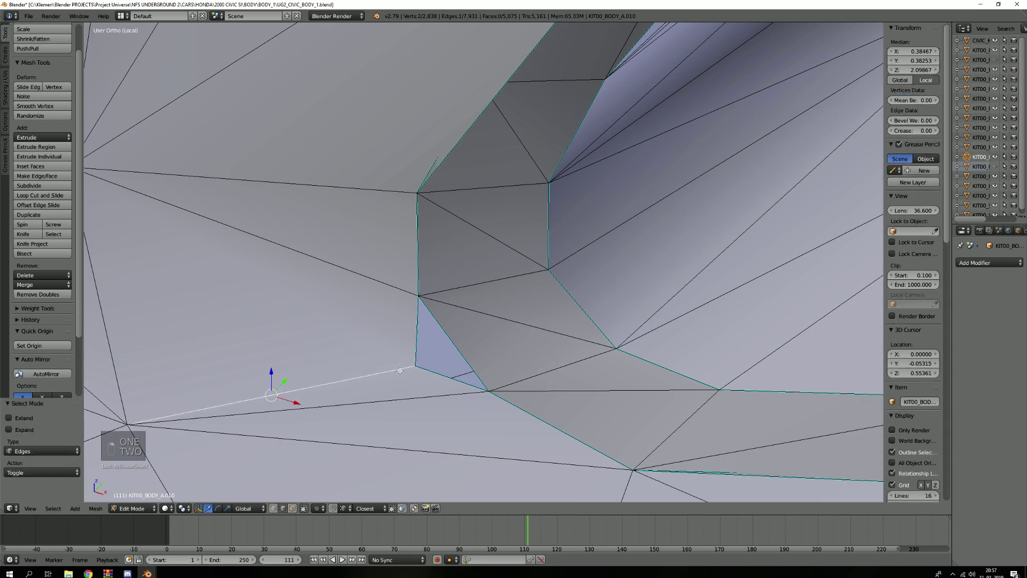
pyautogui.press('x')
pyautogui.click(372, 356)
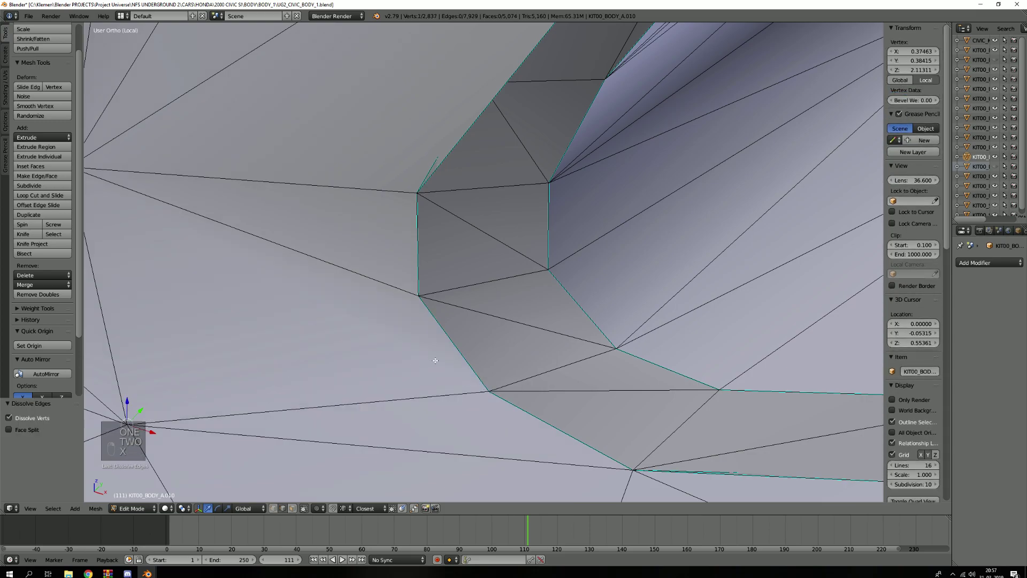
# Examine the seam between the body and the headlight rim up along the opening's slanted inner edge.
pyautogui.scroll(-3, 435, 360)
pyautogui.moveTo(435, 360); pyautogui.dragTo(520, 348, button='middle')
pyautogui.scroll(2, 434, 295)
pyautogui.scroll(-3, 520, 348)
pyautogui.moveTo(335, 218); pyautogui.dragTo(481, 328, button='middle')
pyautogui.scroll(4, 482, 328)
pyautogui.scroll(-2, 401, 341)
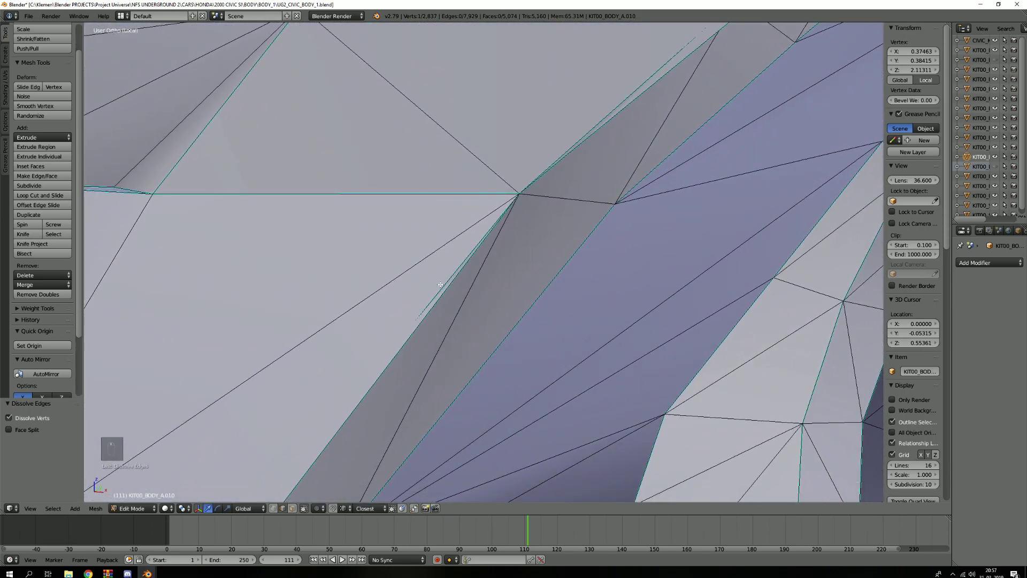
pyautogui.moveTo(401, 341); pyautogui.dragTo(421, 277, button='middle')
# Shift the triangular body face along the headlight's slanted inner edge up and away from its current position.
pyautogui.press('3')
pyautogui.click(422, 277)
pyautogui.press('g')
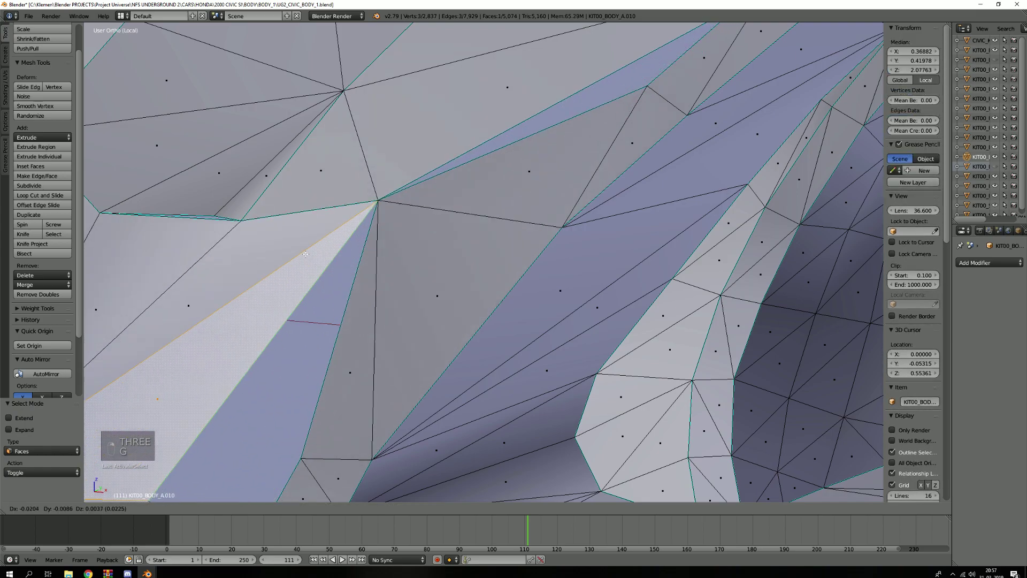
pyautogui.rightClick(377, 217)
pyautogui.keyDown('shift'); pyautogui.moveTo(316, 399); pyautogui.dragTo(390, 283, button='middle'); pyautogui.keyUp('shift')
pyautogui.press('g')
pyautogui.rightClick(391, 292)
pyautogui.keyDown('shift'); pyautogui.moveTo(408, 351); pyautogui.dragTo(410, 349, button='middle'); pyautogui.keyUp('shift')
pyautogui.press('g')
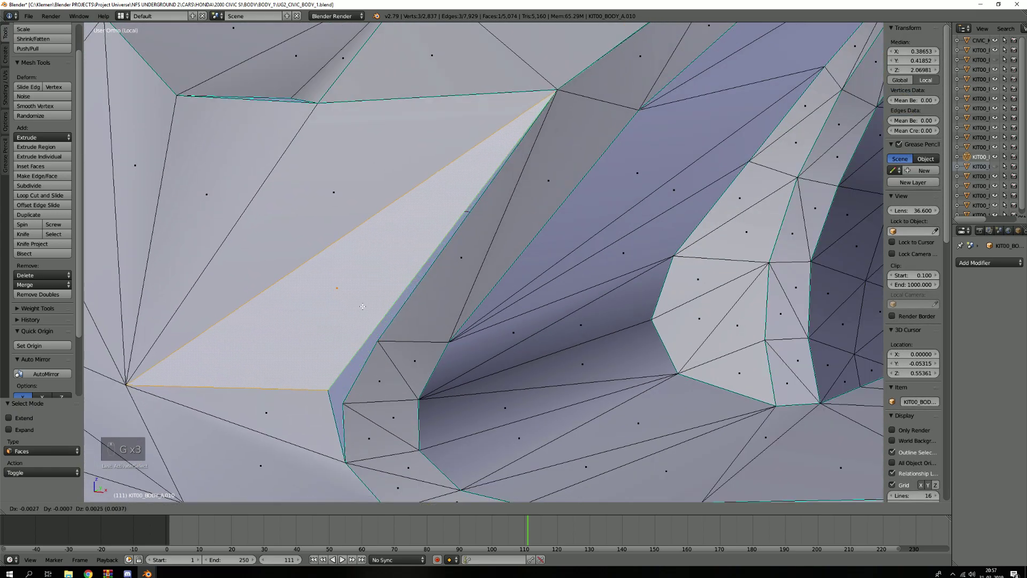
pyautogui.click(383, 336)
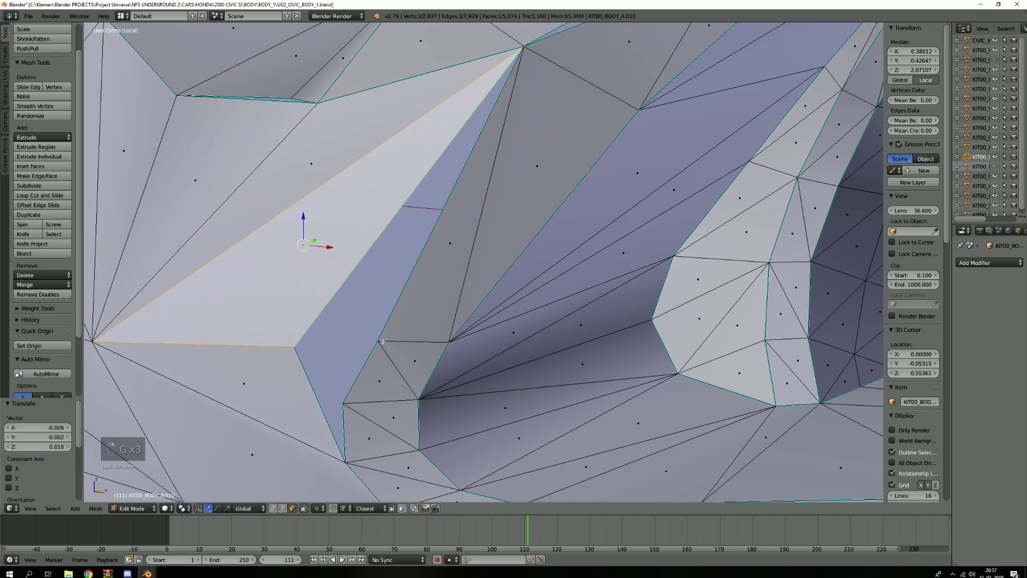
# Compare the headlight's lower inner corner before and after the recent edits in Object Mode, ending on the edited version.
pyautogui.press('`')
pyautogui.press('1')
pyautogui.rightClick(378, 340)
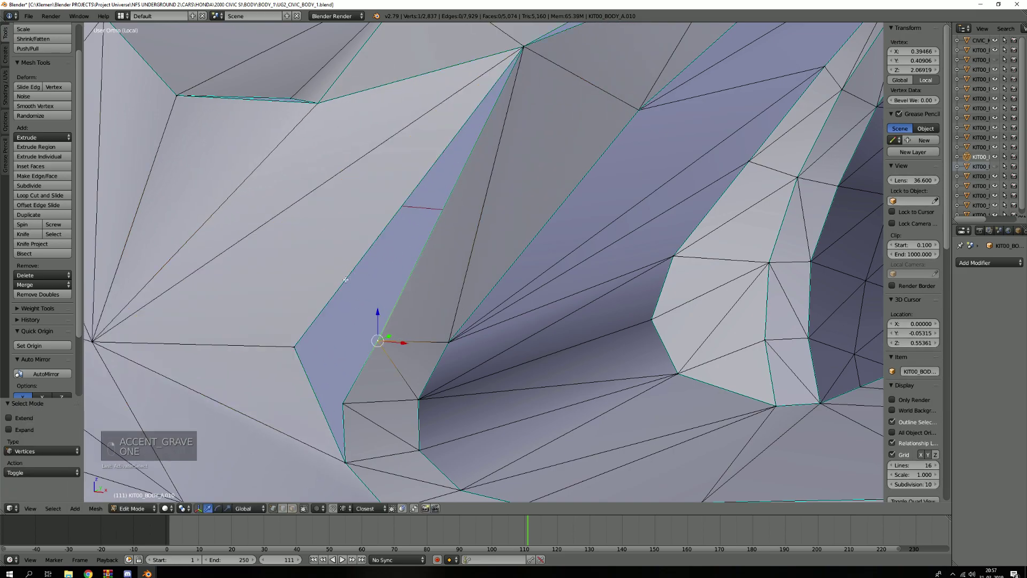
pyautogui.moveTo(376, 292); pyautogui.dragTo(460, 303, button='middle')
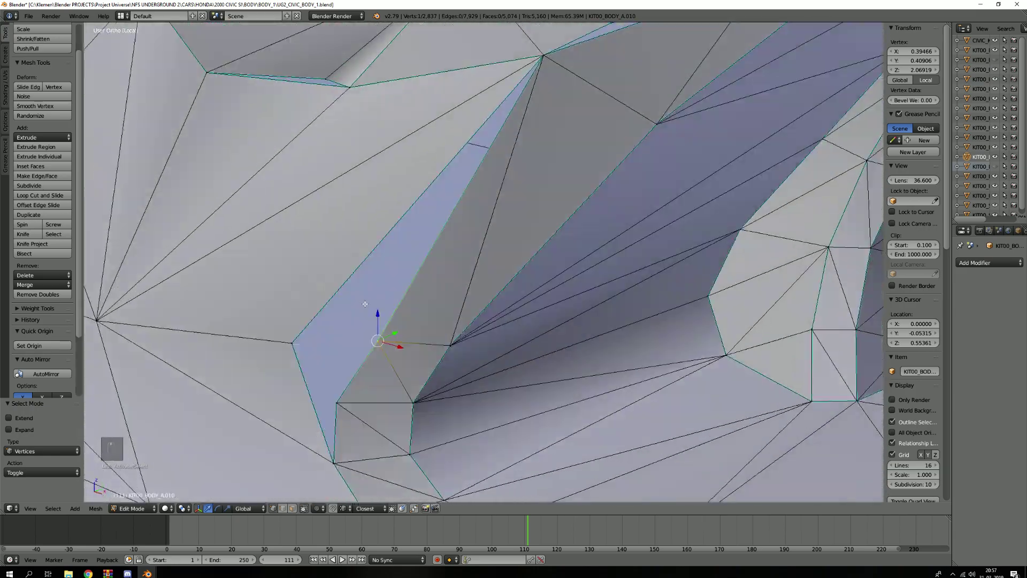
pyautogui.press('Tab')
pyautogui.hotkey('ctrl', 'z')
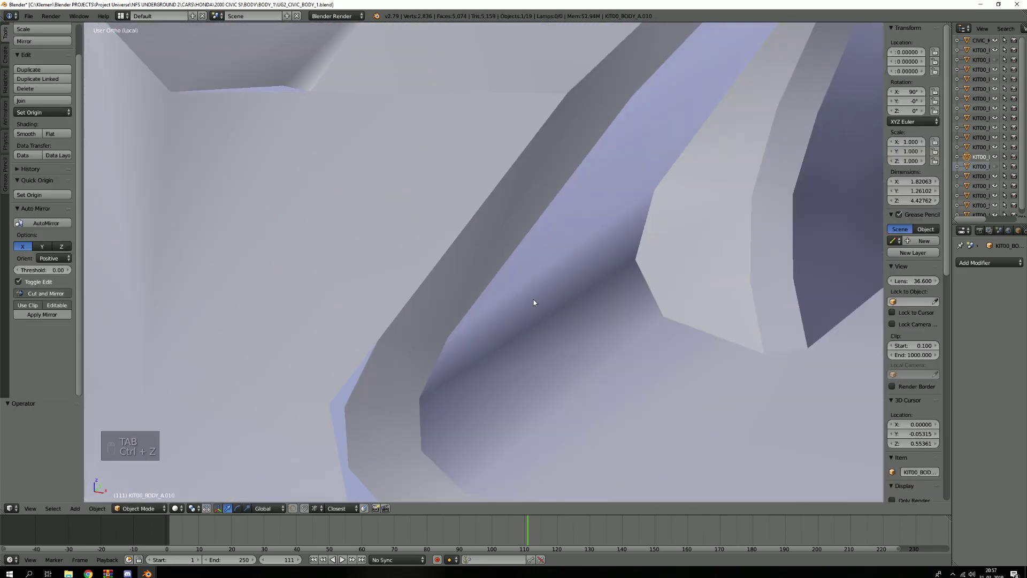
pyautogui.scroll(-3, 455, 355)
pyautogui.hotkey('ctrl', 'shift', 'z')
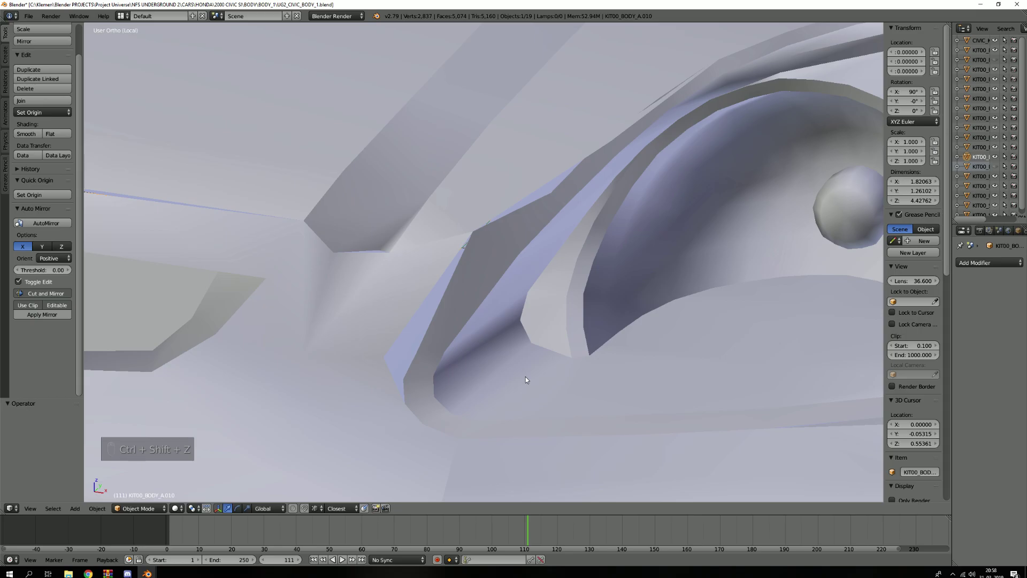
pyautogui.hotkey('ctrl', 'z')
pyautogui.scroll(4, 422, 374)
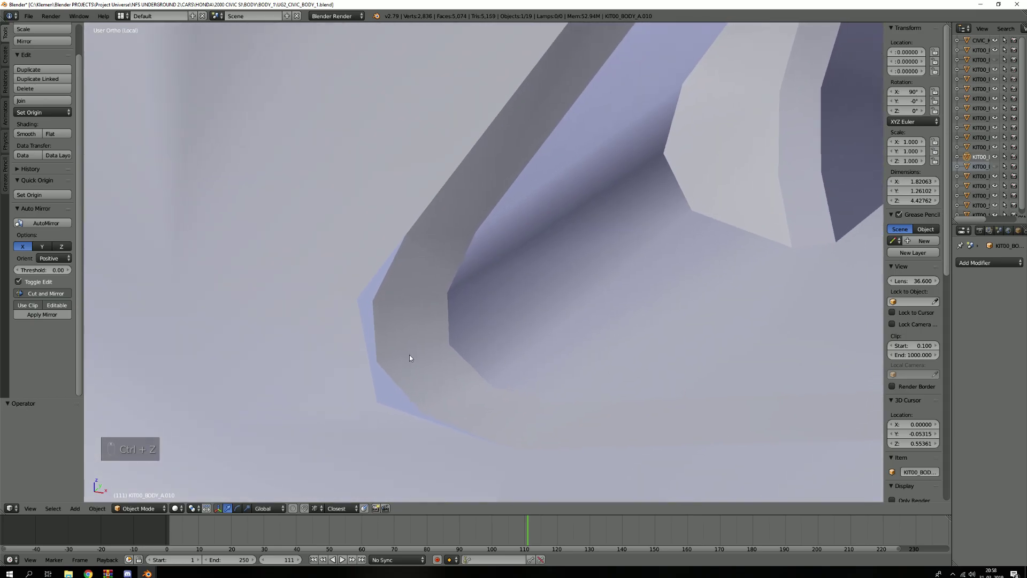
pyautogui.hotkey('ctrl', 'shift', 'z')
pyautogui.hotkey('ctrl', 'shift', 'z')
pyautogui.hotkey('ctrl', 'shift', 'z')
pyautogui.hotkey('ctrl', 'shift', 'z')
pyautogui.hotkey('ctrl', 'shift', 'z')
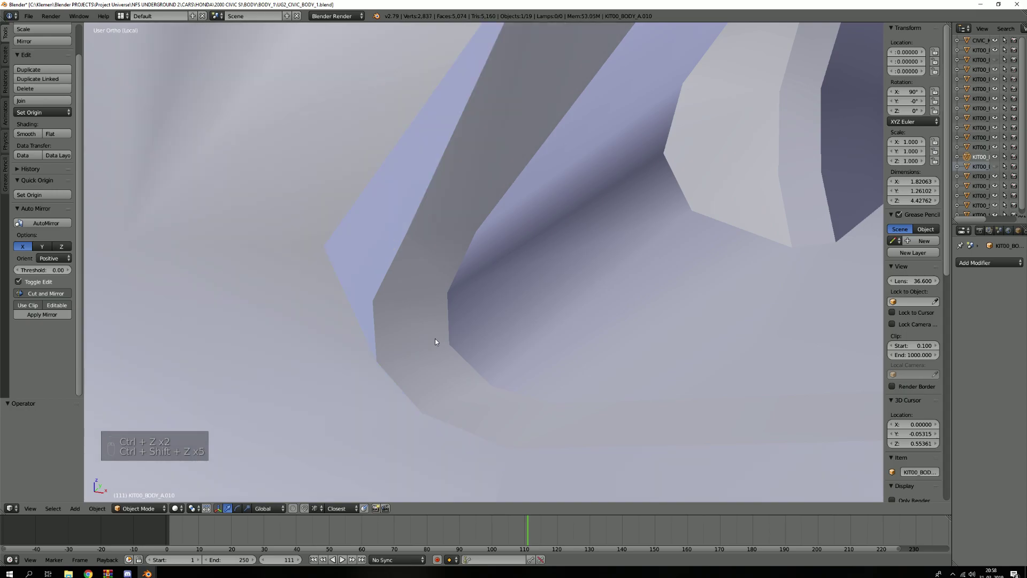
# Move the body vertex at the opening's lower inner corner onto the matching headlight rim vertex.
pyautogui.press('Tab')
pyautogui.keyDown('shift'); pyautogui.moveTo(409, 258); pyautogui.dragTo(410, 304, button='middle'); pyautogui.keyUp('shift')
pyautogui.press('g')
pyautogui.click(401, 352)
pyautogui.keyDown('shift'); pyautogui.moveTo(400, 351); pyautogui.dragTo(417, 295, button='middle'); pyautogui.keyUp('shift')
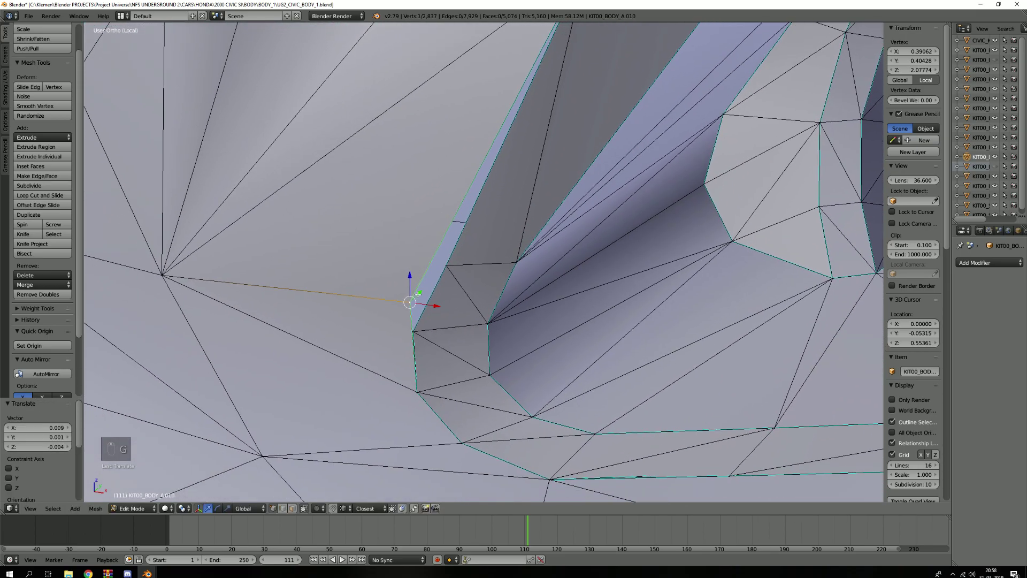
pyautogui.press('g')
pyautogui.middleClick(407, 334)
pyautogui.click(409, 353)
pyautogui.press('g')
pyautogui.click(413, 339)
pyautogui.press('g')
pyautogui.middleClick(414, 339)
pyautogui.click(417, 336)
# Subdivide the slanted body edge along the seam and slide its midpoint vertex down beside the neighbouring rim vertex.
pyautogui.moveTo(443, 293); pyautogui.dragTo(436, 270, button='middle')
pyautogui.press('2')
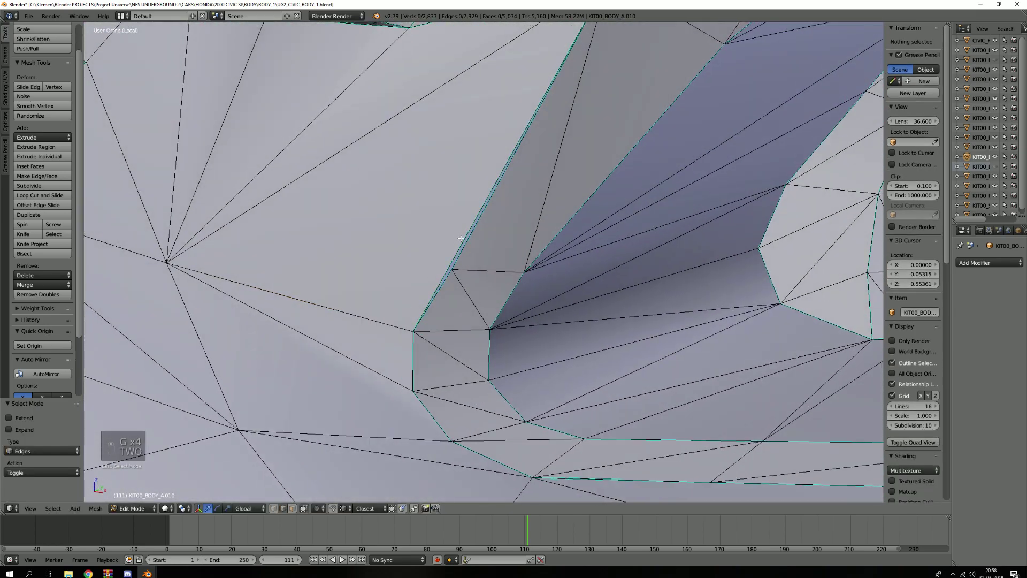
pyautogui.rightClick(452, 237)
pyautogui.moveTo(452, 236); pyautogui.dragTo(429, 355, button='middle')
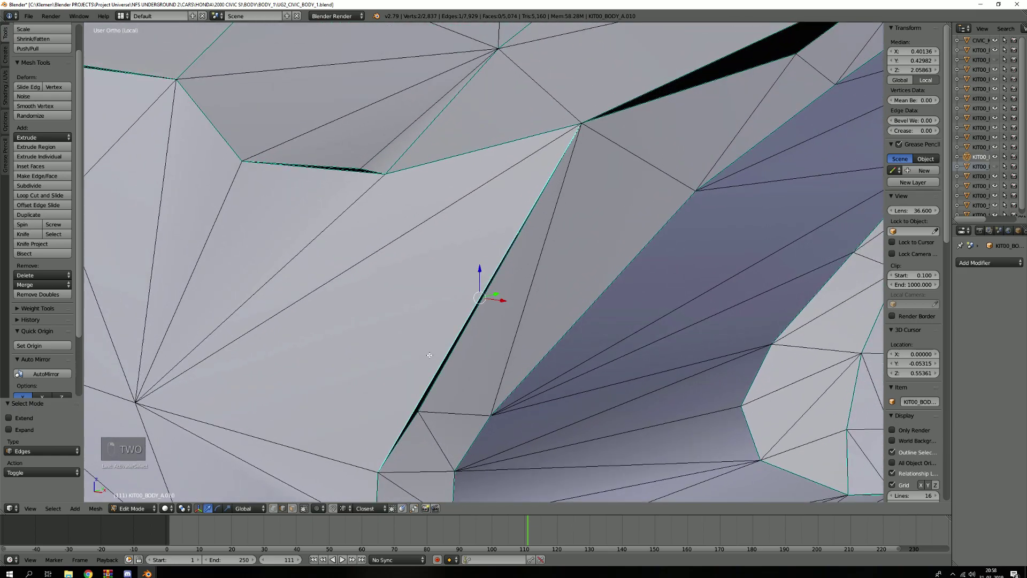
pyautogui.press('w')
pyautogui.press('w')
pyautogui.click(429, 345)
pyautogui.keyDown('shift'); pyautogui.moveTo(489, 337); pyautogui.dragTo(505, 279, button='middle'); pyautogui.keyUp('shift')
pyautogui.press('1')
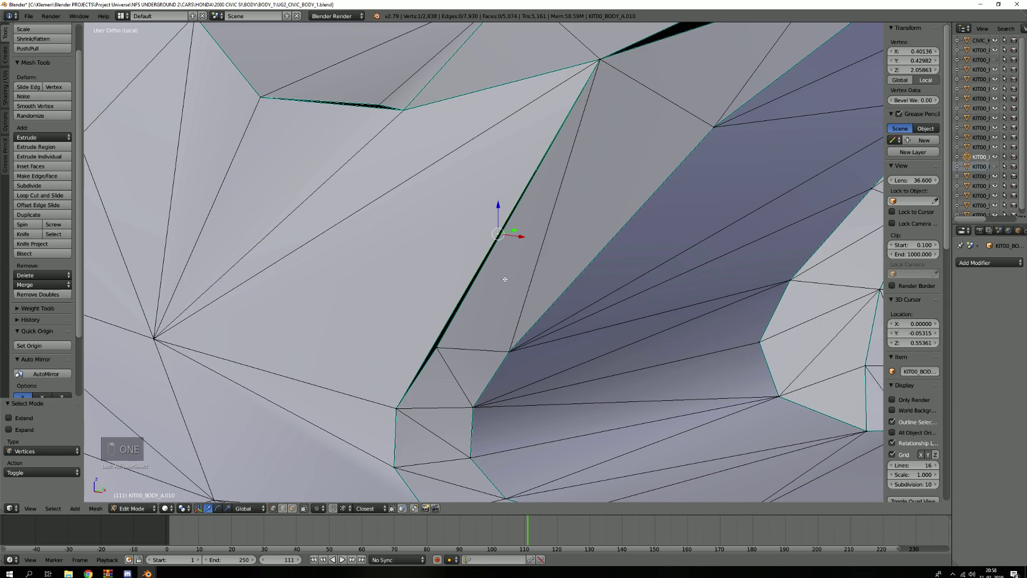
pyautogui.press('g')
pyautogui.press('g')
pyautogui.click(417, 382)
pyautogui.press('a')
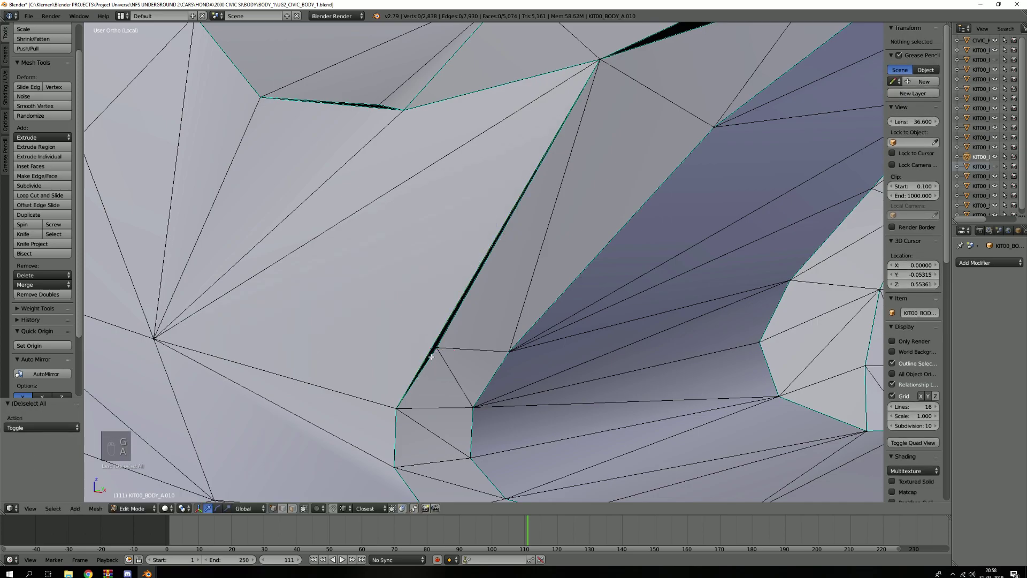
# Connect the new seam vertex to the body vertex where the fan of edges meets.
pyautogui.rightClick(430, 349)
pyautogui.press('1')
pyautogui.keyDown('shift'); pyautogui.rightClick(154, 340); pyautogui.keyUp('shift')
pyautogui.press('j')
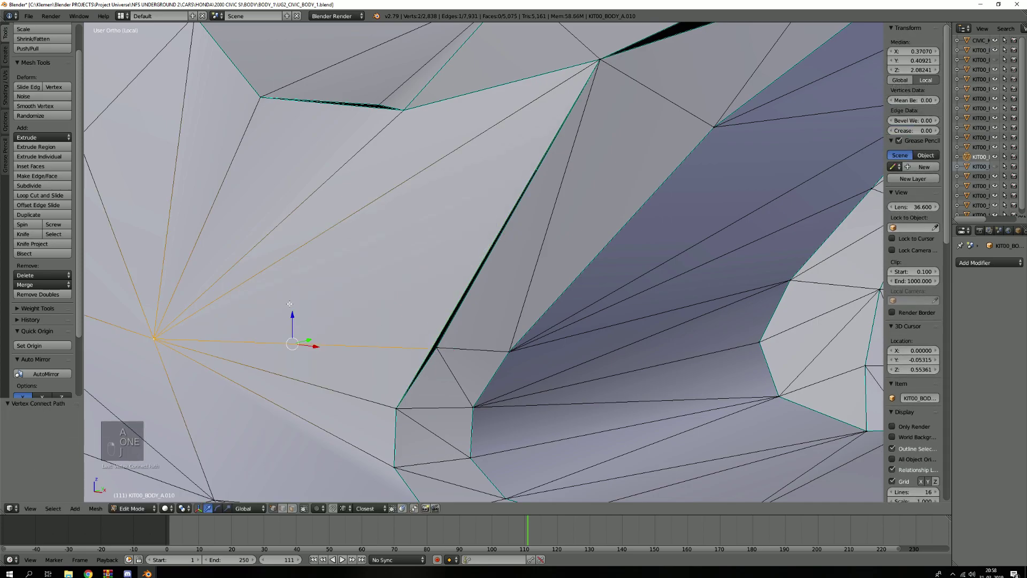
pyautogui.press('a')
# Align the new seam vertex with the adjacent headlight rim vertex by moving it along the global axes.
pyautogui.scroll(2, 366, 301)
pyautogui.press('1')
pyautogui.scroll(3, 423, 283)
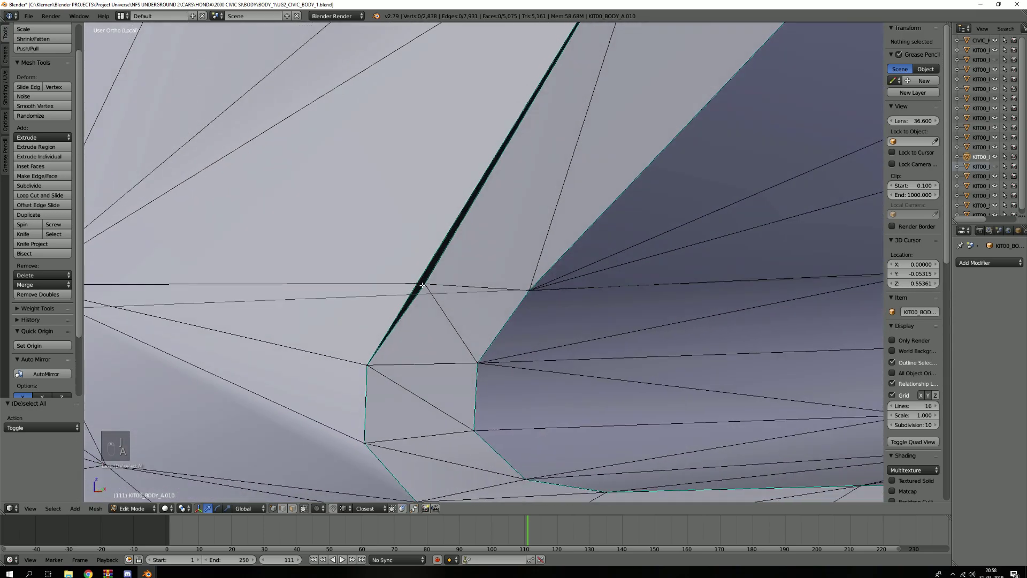
pyautogui.rightClick(415, 281)
pyautogui.press('g')
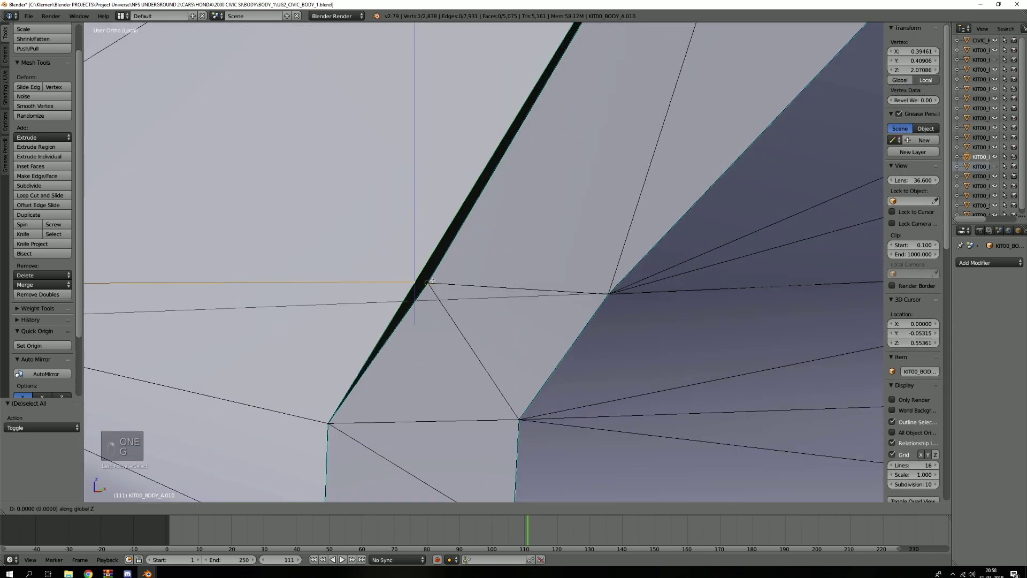
pyautogui.click(432, 280)
pyautogui.press('g')
pyautogui.click(432, 281)
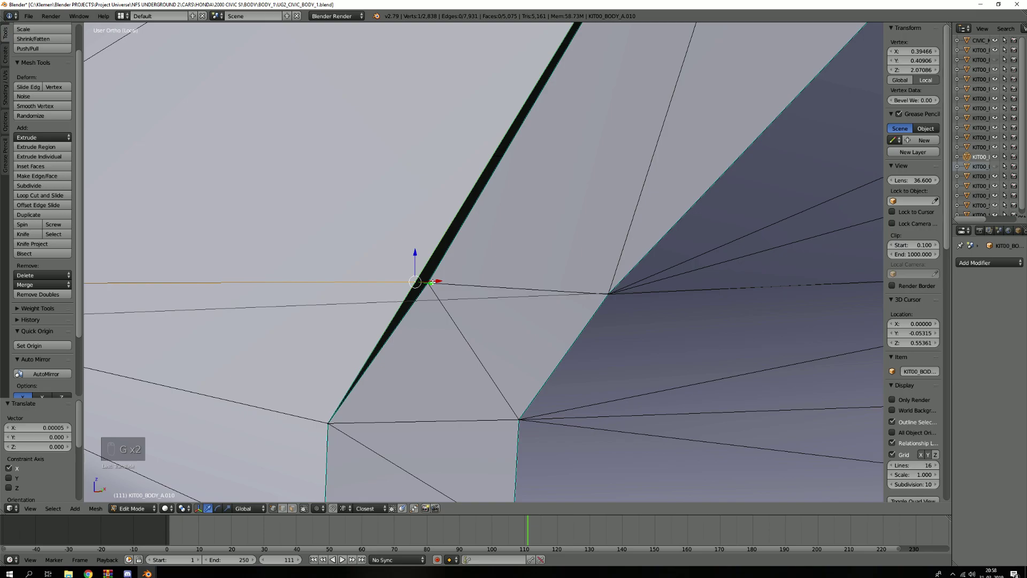
pyautogui.press('y')
pyautogui.click(432, 282)
# Examine the bumper and headlight area from the front, then the dark gap above the slanted inner edge.
pyautogui.scroll(-8, 346, 213)
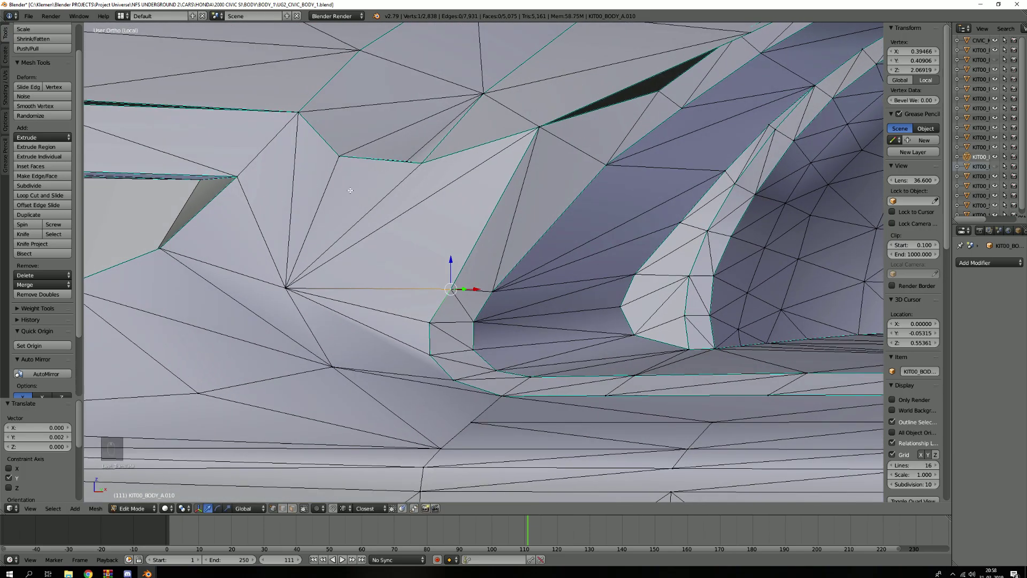
pyautogui.scroll(-6, 350, 190)
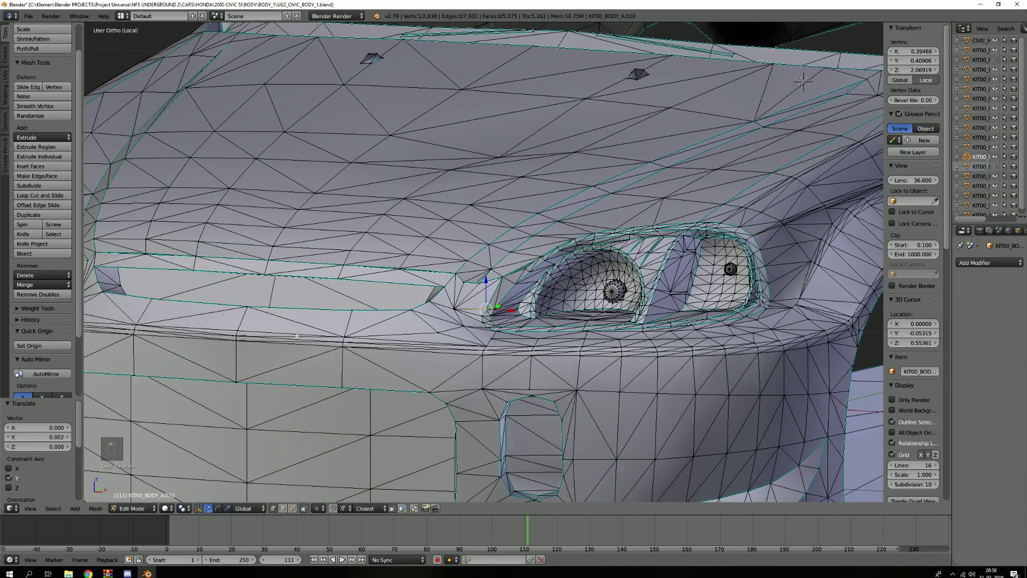
pyautogui.moveTo(298, 336); pyautogui.dragTo(341, 231, button='middle')
pyautogui.moveTo(561, 428); pyautogui.dragTo(289, 400, button='middle')
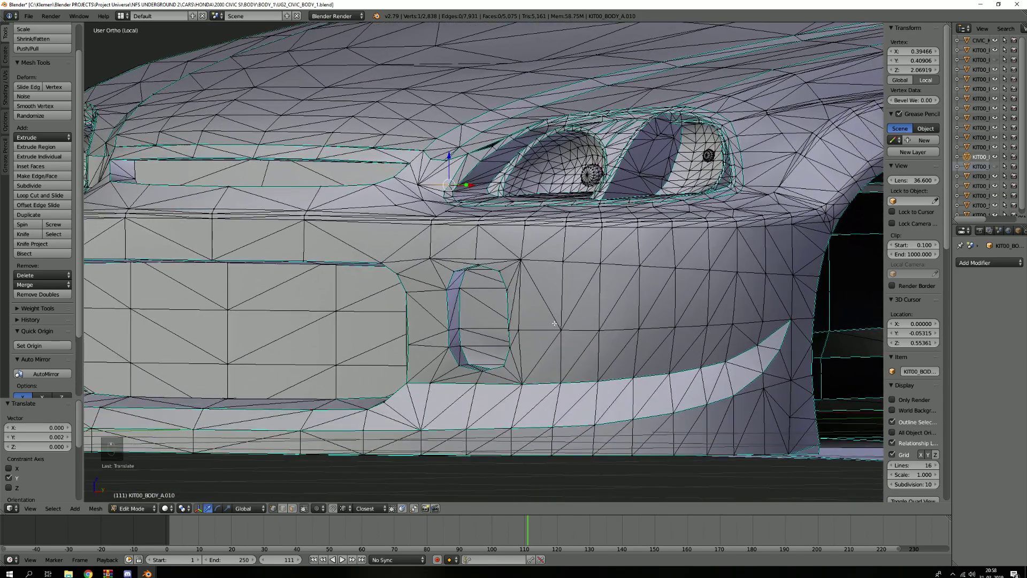
pyautogui.keyDown('shift'); pyautogui.moveTo(646, 323); pyautogui.dragTo(671, 427, button='middle'); pyautogui.keyUp('shift')
pyautogui.scroll(8, 577, 343)
pyautogui.moveTo(512, 298); pyautogui.dragTo(406, 320, button='middle')
pyautogui.scroll(8, 406, 320)
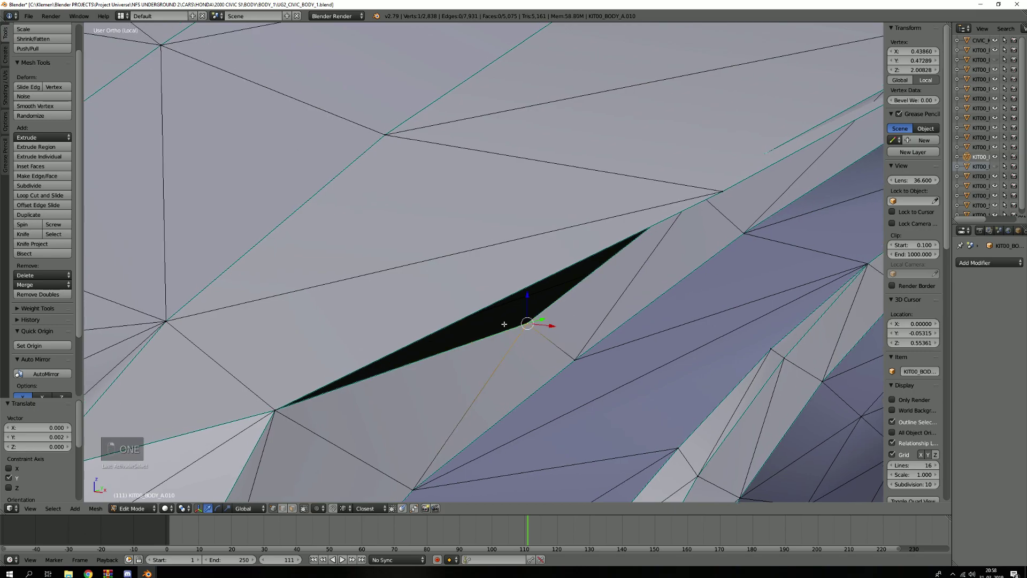
# Subdivide the body edge bordering the dark gap above the headlight's inner corner and check its midpoint vertex.
pyautogui.keyDown('shift'); pyautogui.moveTo(480, 306); pyautogui.dragTo(528, 340, button='middle'); pyautogui.keyUp('shift')
pyautogui.press('a')
pyautogui.rightClick(527, 338)
pyautogui.press('w')
pyautogui.click(527, 338)
pyautogui.press('a')
pyautogui.press('1')
pyautogui.rightClick(556, 337)
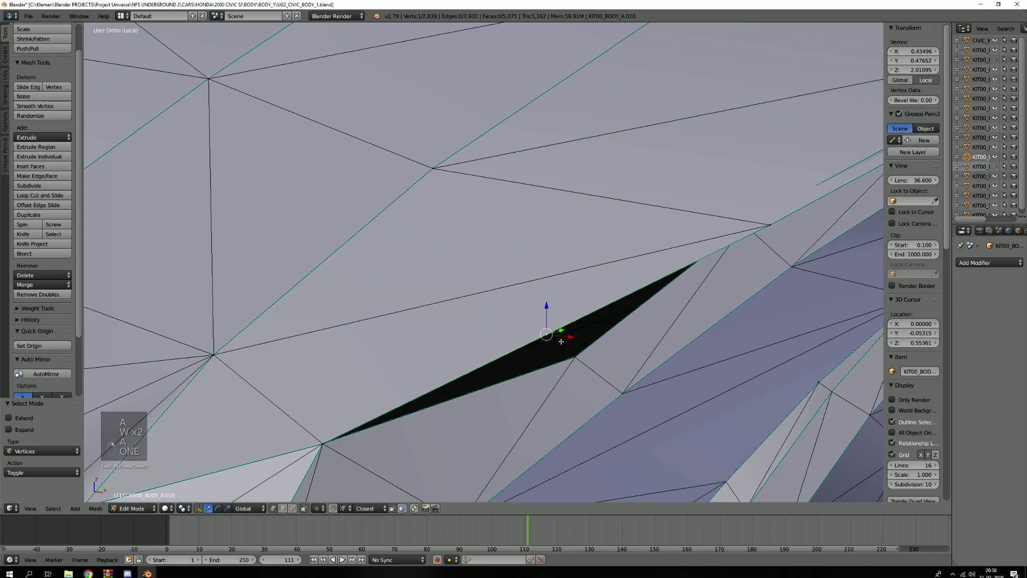
pyautogui.press('a')
# Dissolve the long diagonal body edge just above the dark gap and clear the selection.
pyautogui.press('2')
pyautogui.press('2')
pyautogui.scroll(-3, 372, 275)
pyautogui.rightClick(426, 283)
pyautogui.press('x')
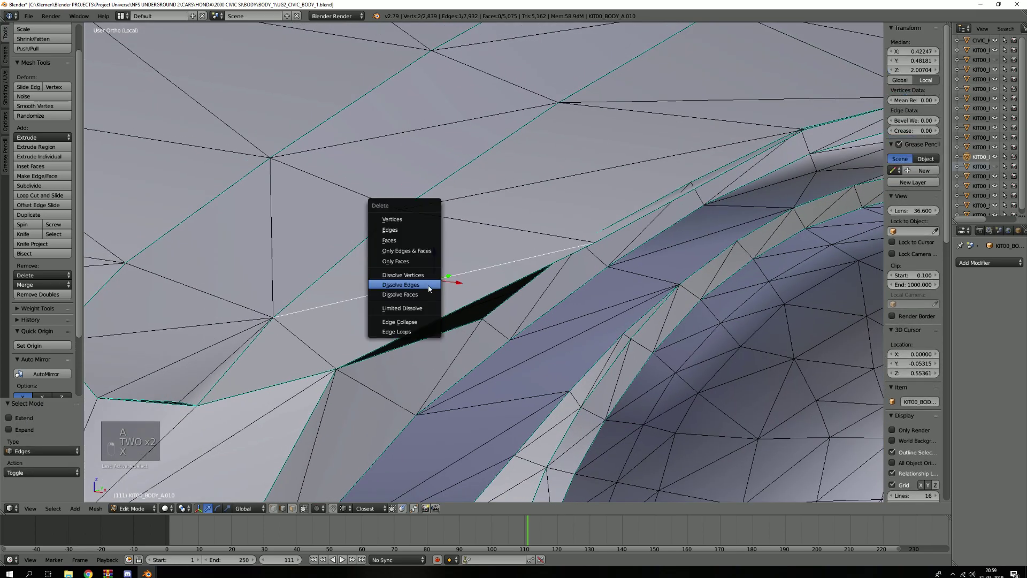
pyautogui.click(427, 282)
pyautogui.press('a')
# Subdivide the sharp body edge above the gap and connect its midpoint to the midpoint vertex on the gap's border.
pyautogui.press('2')
pyautogui.rightClick(347, 255)
pyautogui.press('w')
pyautogui.click(347, 254)
pyautogui.press('a')
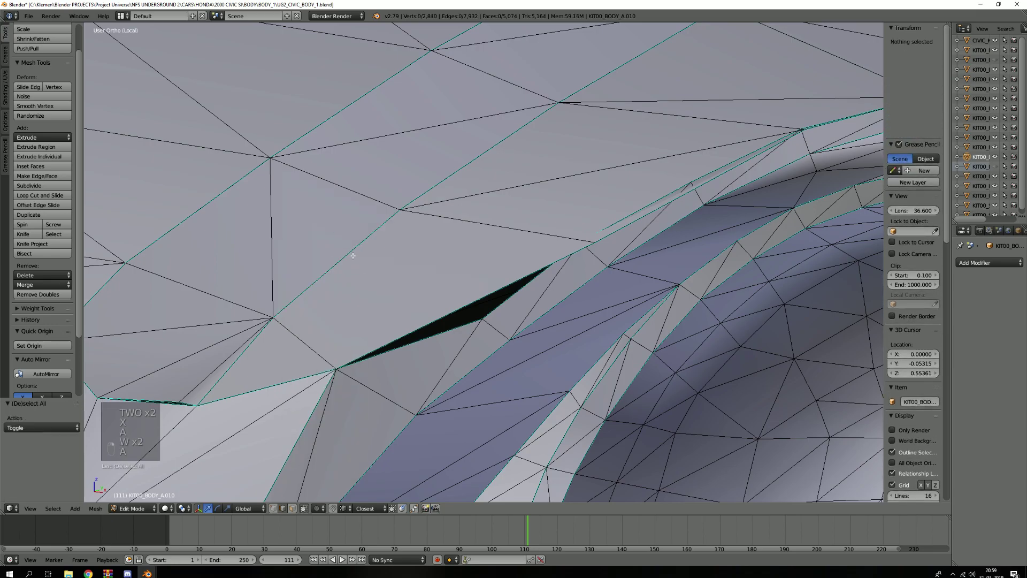
pyautogui.press('1')
pyautogui.rightClick(357, 259)
pyautogui.keyDown('shift'); pyautogui.rightClick(456, 305); pyautogui.keyUp('shift')
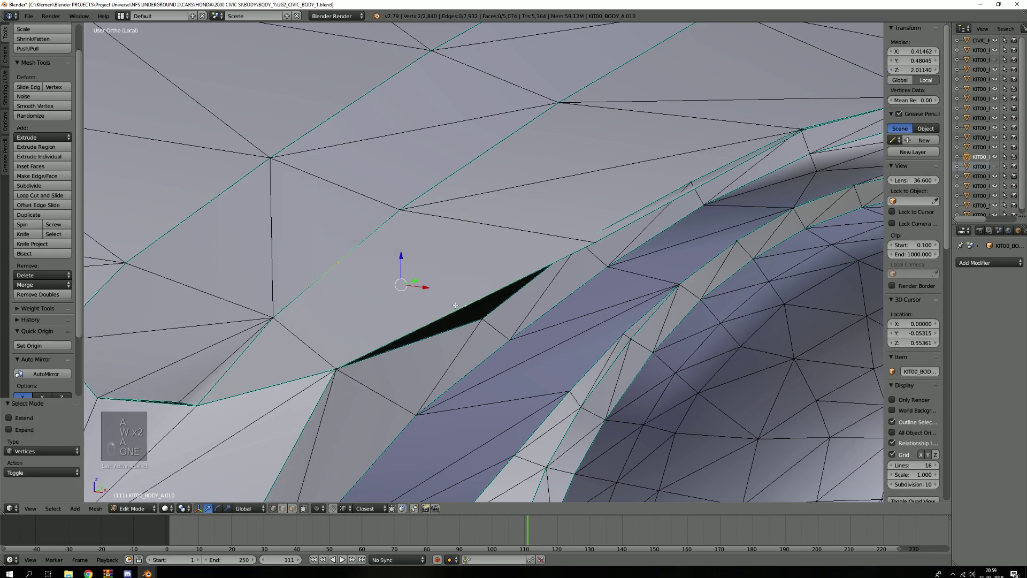
pyautogui.press('j')
pyautogui.press('a')
# Connect the sharp edge's new midpoint to the body vertex on the next crease line above it.
pyautogui.rightClick(337, 262)
pyautogui.keyDown('shift'); pyautogui.rightClick(281, 169); pyautogui.keyUp('shift')
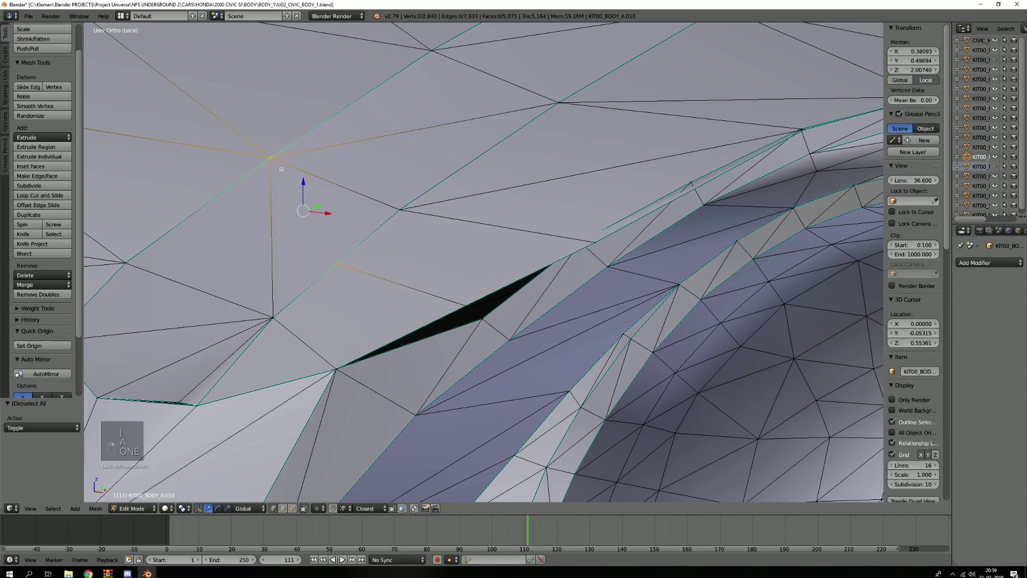
pyautogui.press('j')
pyautogui.press('a')
# Close the dark gap by moving its border's midpoint vertex along Z and Y onto the headlight rim vertex.
pyautogui.rightClick(466, 306)
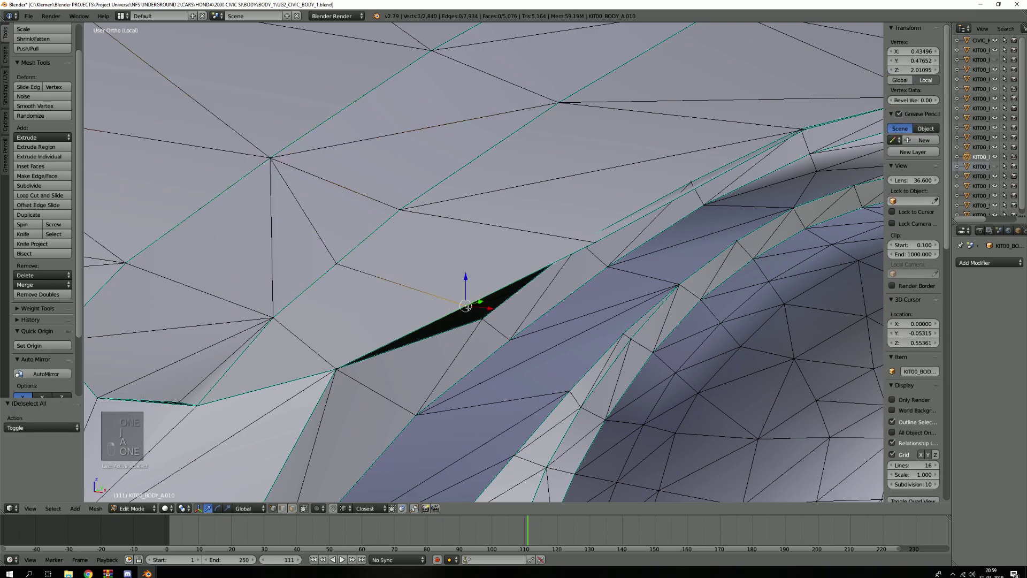
pyautogui.press('g')
pyautogui.click(476, 317)
pyautogui.press('g')
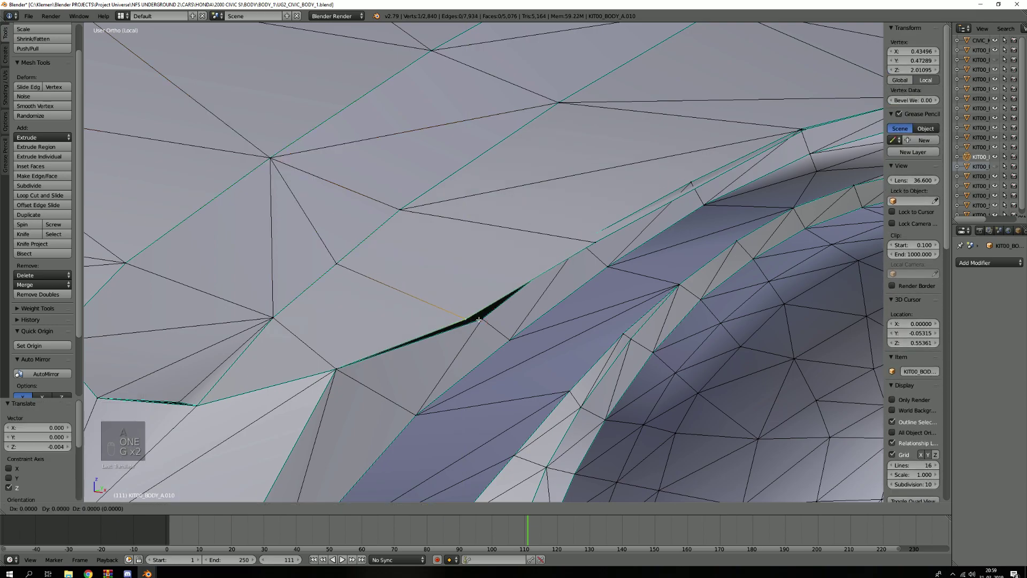
pyautogui.click(477, 320)
pyautogui.press('y')
pyautogui.click(495, 341)
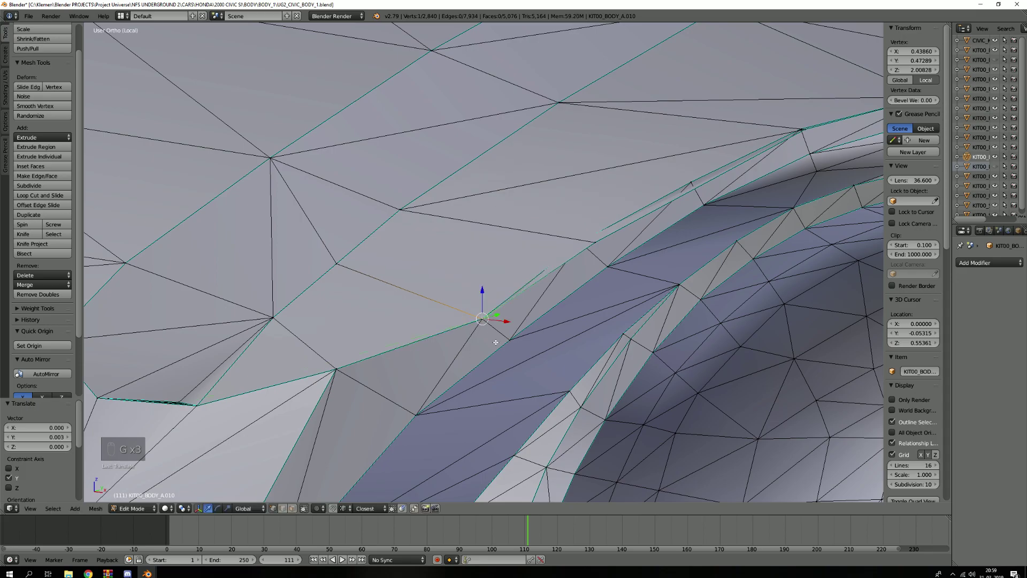
pyautogui.press('a')
# Move the next body vertex up the seam along the global axes onto its neighbouring headlight rim vertex.
pyautogui.keyDown('shift'); pyautogui.moveTo(522, 299); pyautogui.dragTo(504, 280, button='middle'); pyautogui.keyUp('shift')
pyautogui.scroll(3, 537, 249)
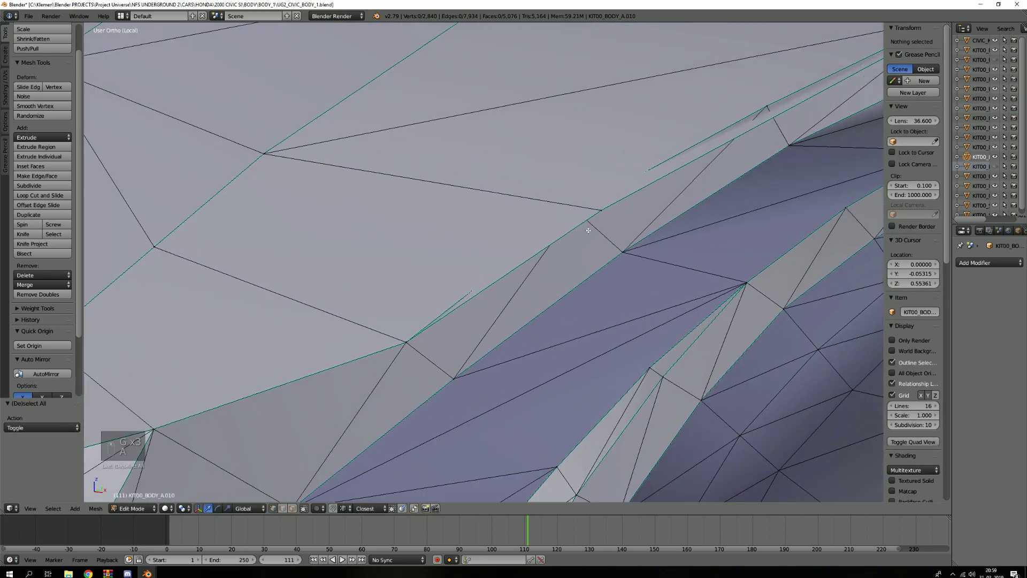
pyautogui.rightClick(601, 210)
pyautogui.press('g')
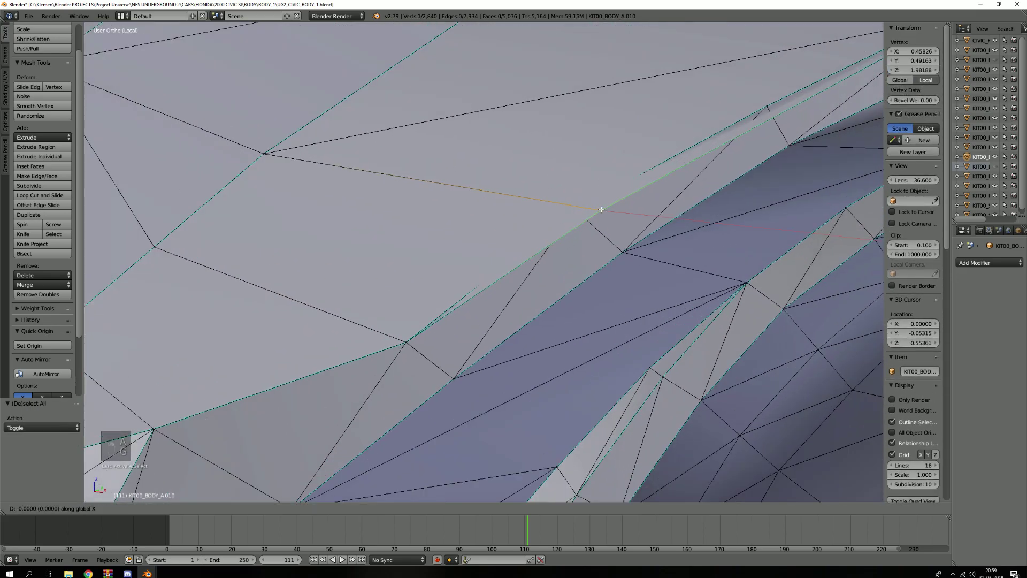
pyautogui.press('x')
pyautogui.click(570, 205)
pyautogui.press('g')
pyautogui.click(571, 205)
pyautogui.press('g')
pyautogui.click(571, 205)
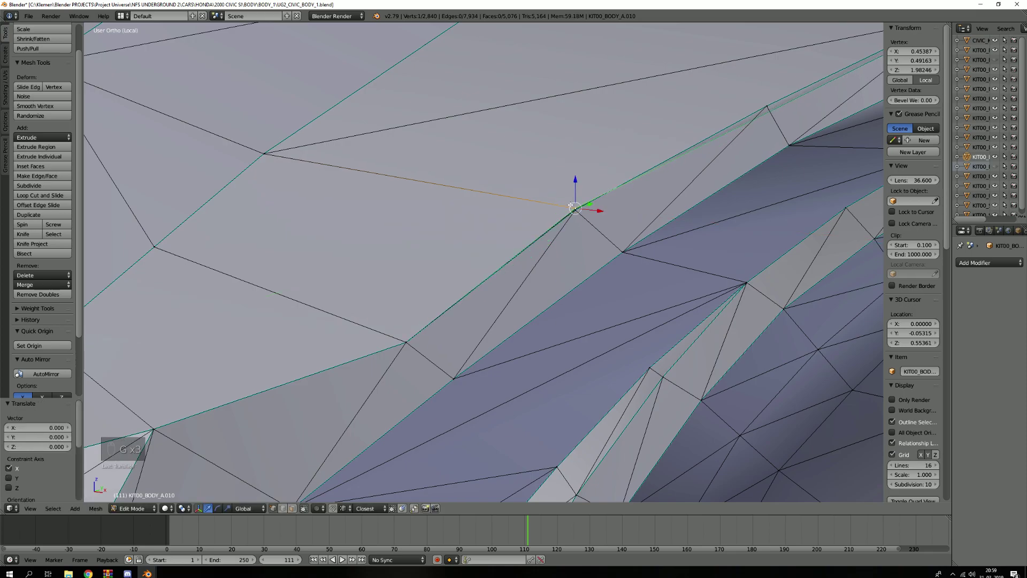
pyautogui.press('g')
pyautogui.press('z')
pyautogui.click(570, 205)
pyautogui.scroll(-5, 528, 242)
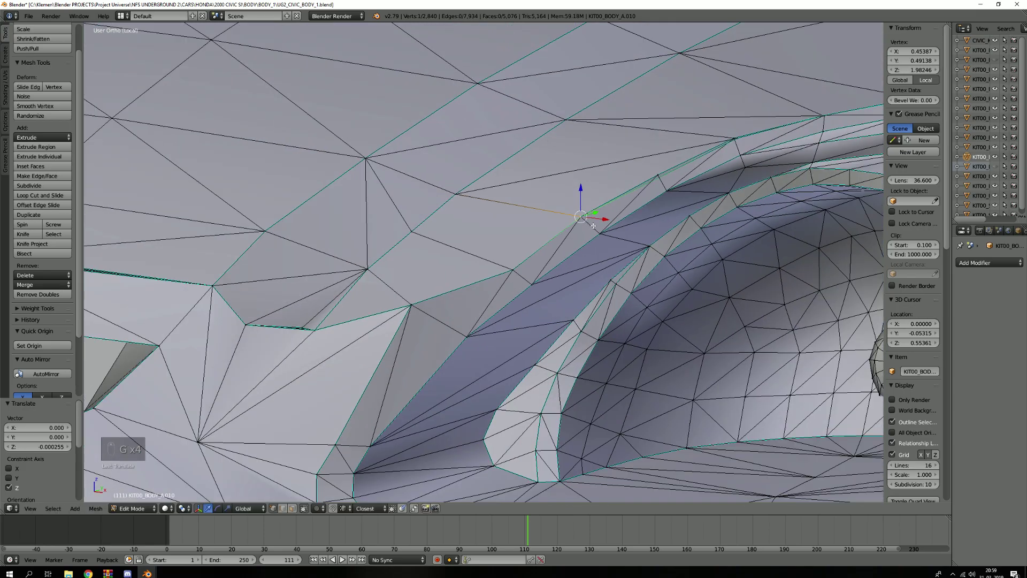
pyautogui.scroll(8, 528, 242)
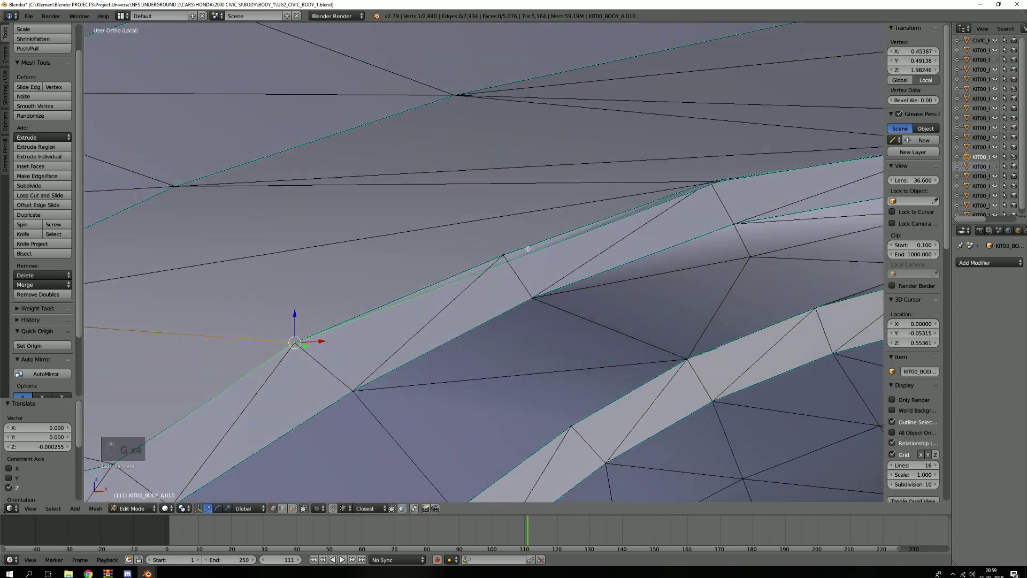
# Examine the extent of the body face bordering the thin gap above the headlight rim.
pyautogui.moveTo(511, 265); pyautogui.dragTo(536, 263, button='middle')
pyautogui.press('3')
pyautogui.rightClick(394, 202)
pyautogui.moveTo(404, 205); pyautogui.dragTo(532, 250, button='middle')
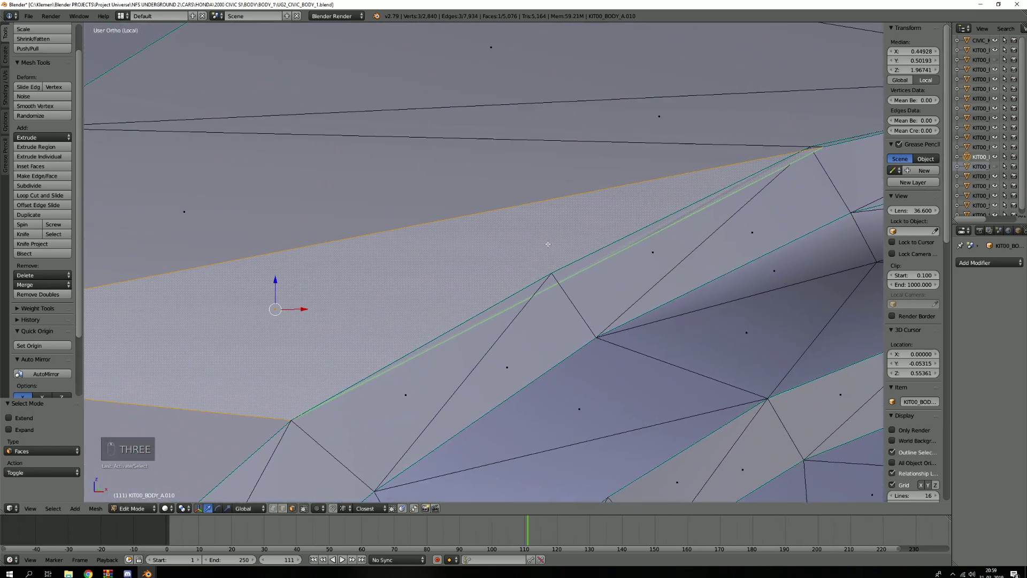
pyautogui.scroll(-3, 548, 244)
pyautogui.moveTo(556, 249); pyautogui.dragTo(533, 250, button='middle')
pyautogui.press('a')
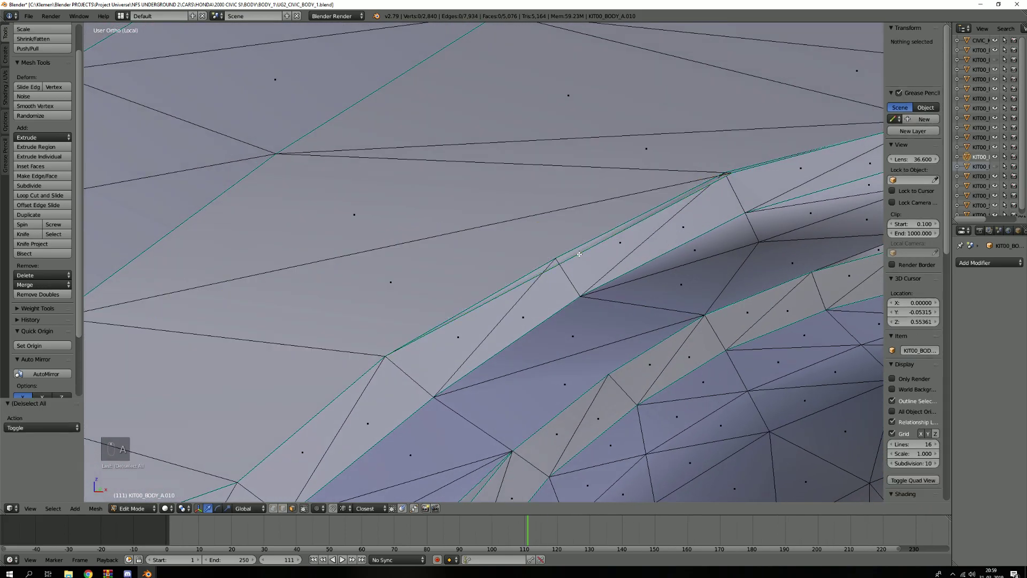
# Subdivide the body's border edge that runs past the unmatched headlight rim vertex.
pyautogui.press('2')
pyautogui.scroll(5, 578, 253)
pyautogui.rightClick(578, 253)
pyautogui.press('w')
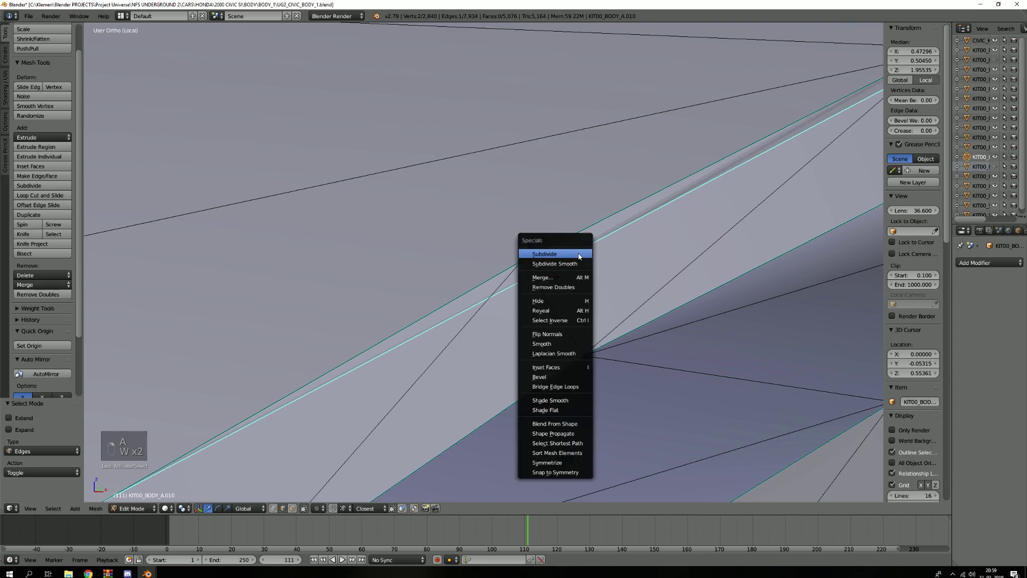
pyautogui.press('w')
# Pull the subdivided border edge's midpoint vertex up and away from the headlight rim.
pyautogui.press('1')
pyautogui.press('a')
pyautogui.press('1')
pyautogui.rightClick(527, 278)
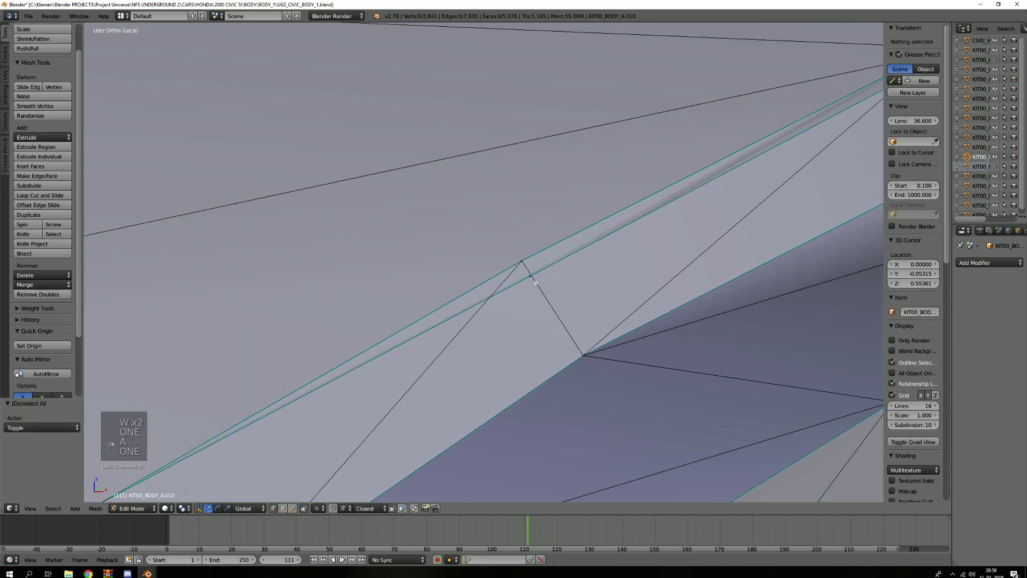
pyautogui.moveTo(526, 278); pyautogui.dragTo(530, 279, button='middle')
pyautogui.press('g')
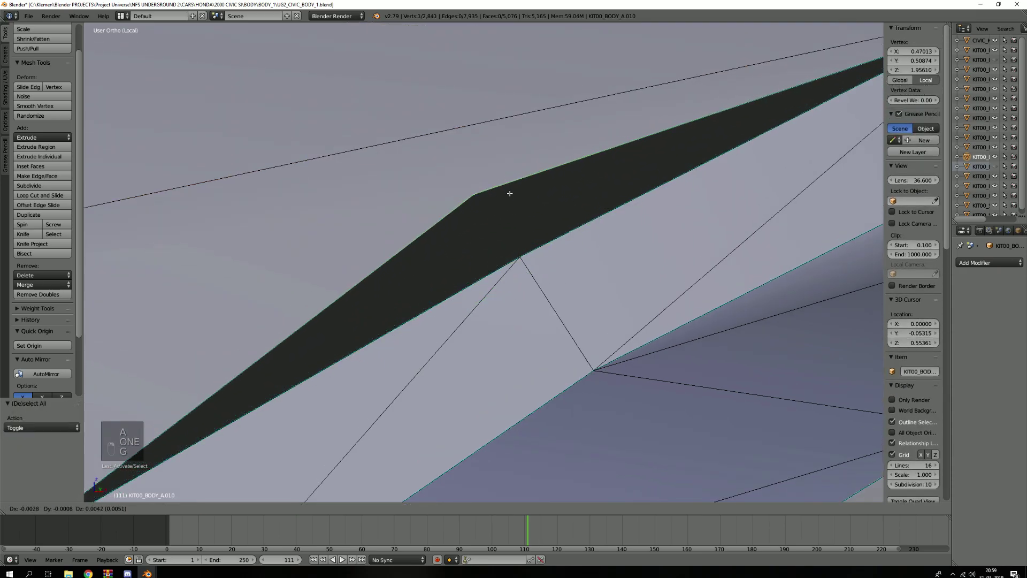
pyautogui.click(502, 238)
pyautogui.press('a')
# Connect the border's midpoint vertex to the body vertex on the adjacent crease line.
pyautogui.scroll(-3, 501, 235)
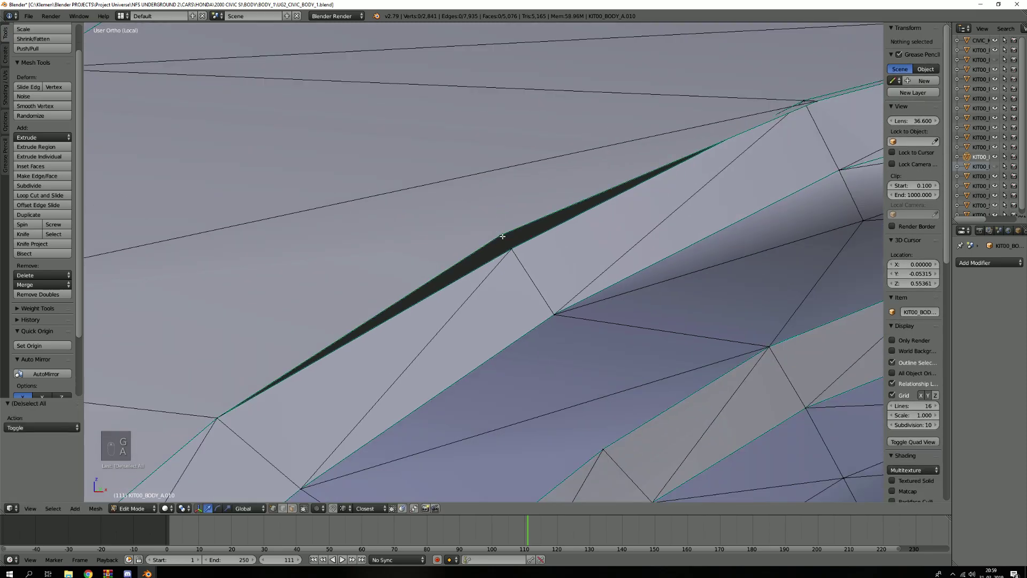
pyautogui.moveTo(436, 230); pyautogui.dragTo(442, 279, button='middle')
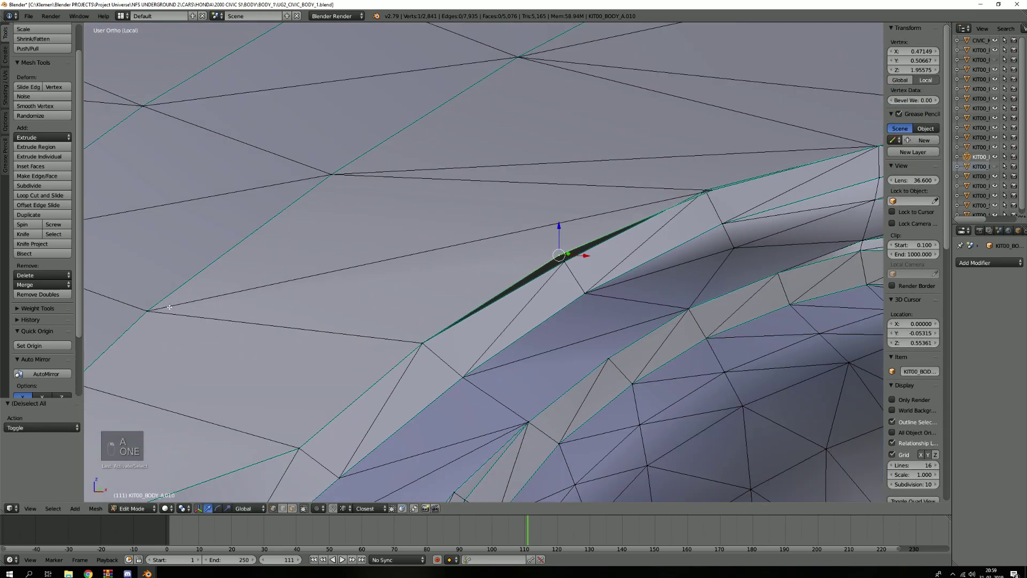
pyautogui.press('j')
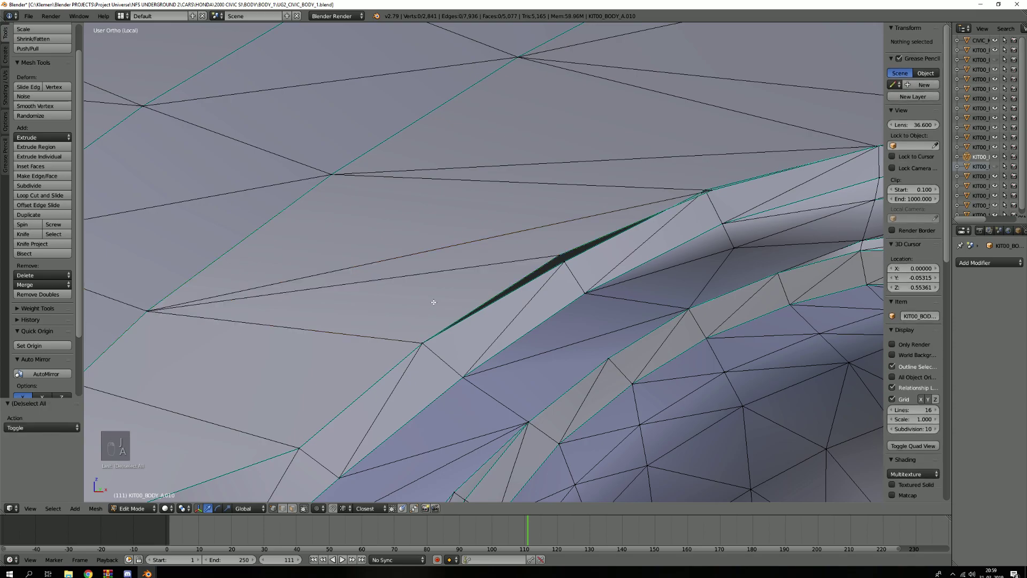
# Close the gap by moving the connected midpoint vertex along the global axes onto the headlight rim vertex.
pyautogui.scroll(1, 561, 254)
pyautogui.rightClick(570, 256)
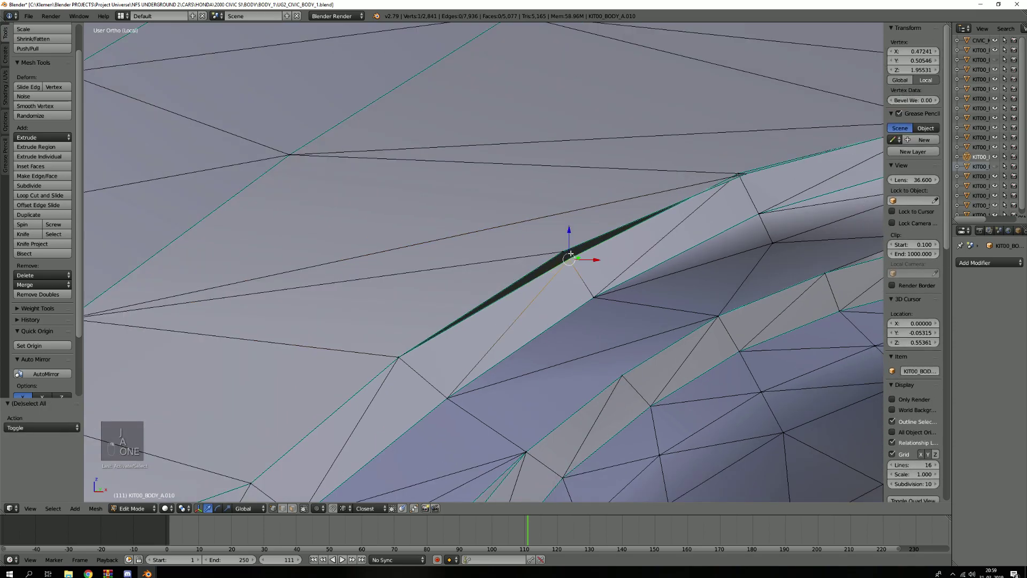
pyautogui.press('g')
pyautogui.rightClick(529, 246)
pyautogui.scroll(2, 546, 264)
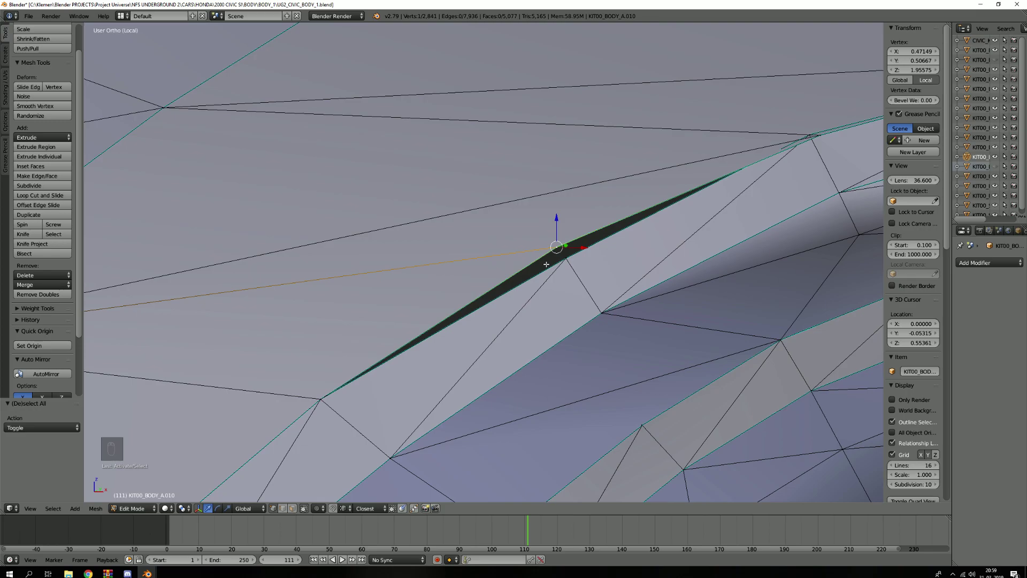
pyautogui.press('g')
pyautogui.press('z')
pyautogui.click(570, 263)
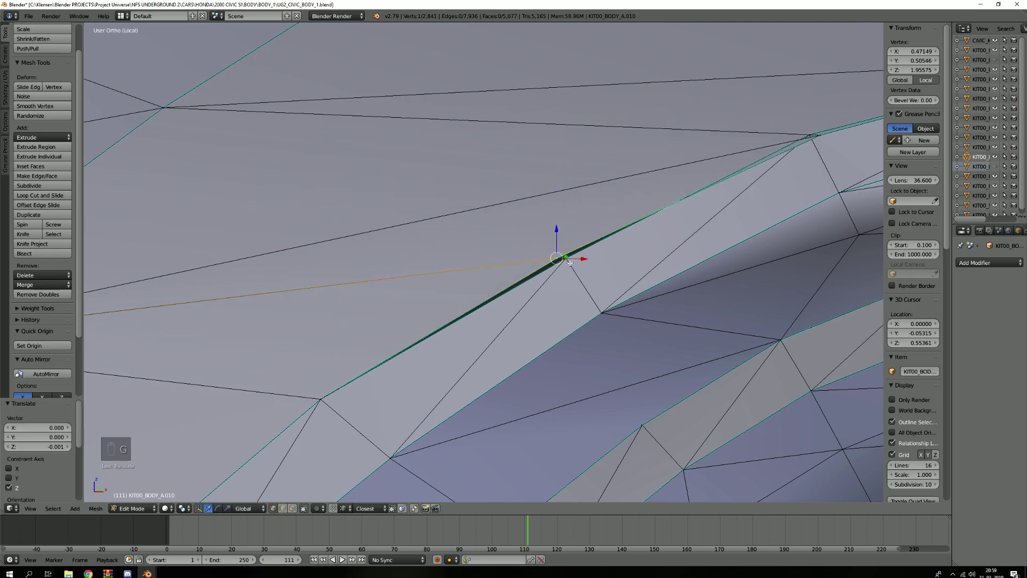
pyautogui.press('g')
pyautogui.press('x')
pyautogui.click(569, 263)
pyautogui.press('g')
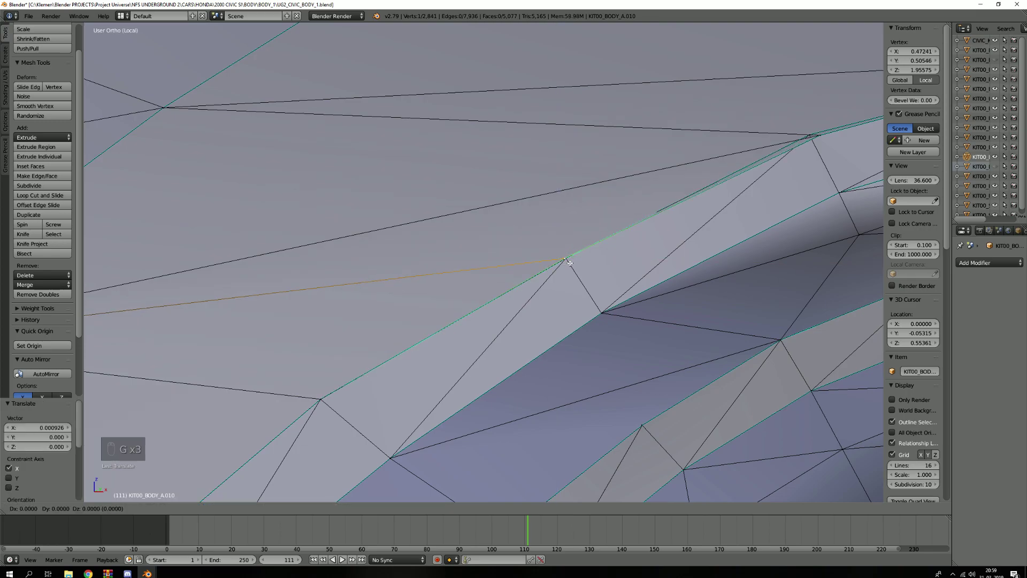
pyautogui.click(570, 263)
# Pull the next body vertex up the seam off the rim, and align it with its headlight rim vertex along Z, X and Y.
pyautogui.keyDown('shift'); pyautogui.moveTo(826, 162); pyautogui.dragTo(546, 278, button='middle'); pyautogui.keyUp('shift')
pyautogui.scroll(3, 545, 278)
pyautogui.rightClick(538, 242)
pyautogui.press('g')
pyautogui.click(518, 230)
pyautogui.press('g')
pyautogui.press('z')
pyautogui.click(521, 232)
pyautogui.press('g')
pyautogui.press('x')
pyautogui.click(520, 232)
pyautogui.press('g')
pyautogui.press('y')
pyautogui.click(522, 233)
# Pull the body vertex farther along the seam off the rim and align it to the adjacent headlight vertex along Z and X.
pyautogui.scroll(-8, 574, 246)
pyautogui.keyDown('shift'); pyautogui.moveTo(720, 233); pyautogui.dragTo(584, 327, button='middle'); pyautogui.keyUp('shift')
pyautogui.scroll(2, 507, 331)
pyautogui.scroll(1, 507, 332)
pyautogui.scroll(3, 299, 273)
pyautogui.keyDown('shift'); pyautogui.moveTo(299, 273); pyautogui.dragTo(512, 358, button='middle'); pyautogui.keyUp('shift')
pyautogui.scroll(5, 512, 358)
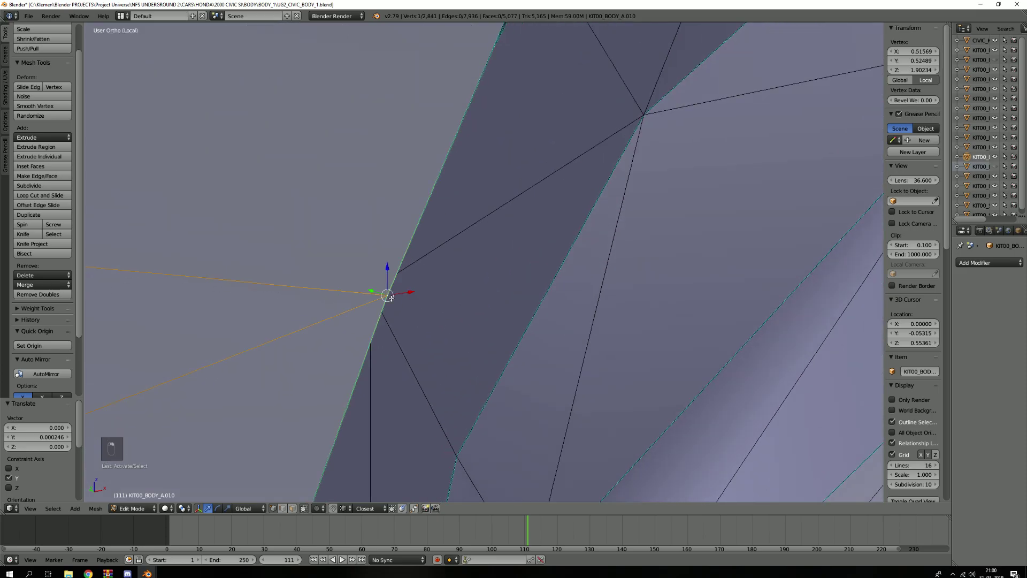
pyautogui.press('g')
pyautogui.click(364, 281)
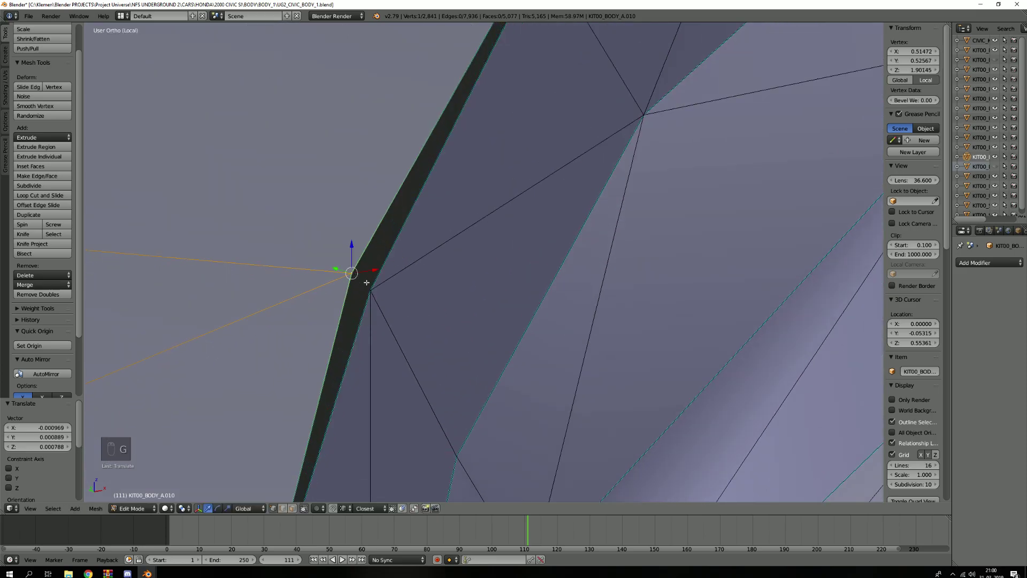
pyautogui.press('g')
pyautogui.click(348, 289)
pyautogui.press('g')
pyautogui.press('x')
pyautogui.click(375, 290)
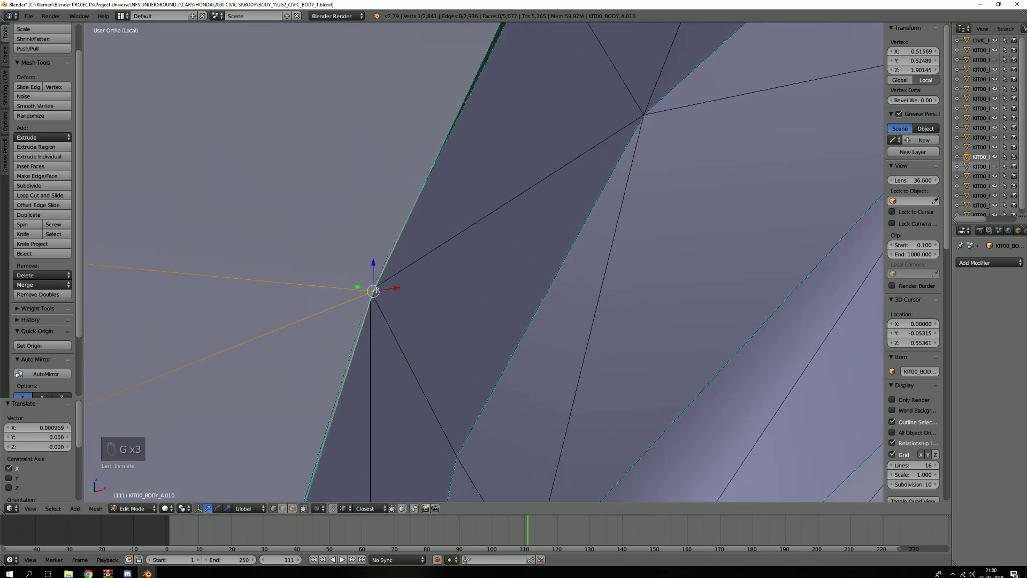
# Move two neighbouring body panel vertices beside the headlight frame along single axes until they meet the frame's edge and corner.
pyautogui.press('y')
pyautogui.click(378, 289)
pyautogui.scroll(-4, 401, 286)
pyautogui.keyDown('shift'); pyautogui.moveTo(464, 215); pyautogui.dragTo(461, 344, button='middle'); pyautogui.keyUp('shift')
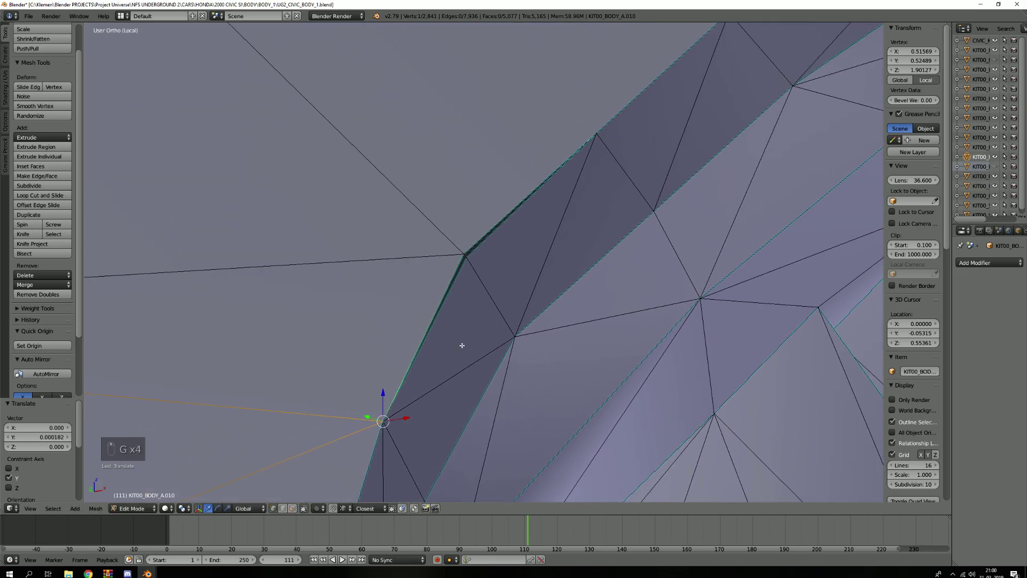
pyautogui.scroll(7, 465, 257)
pyautogui.press('g')
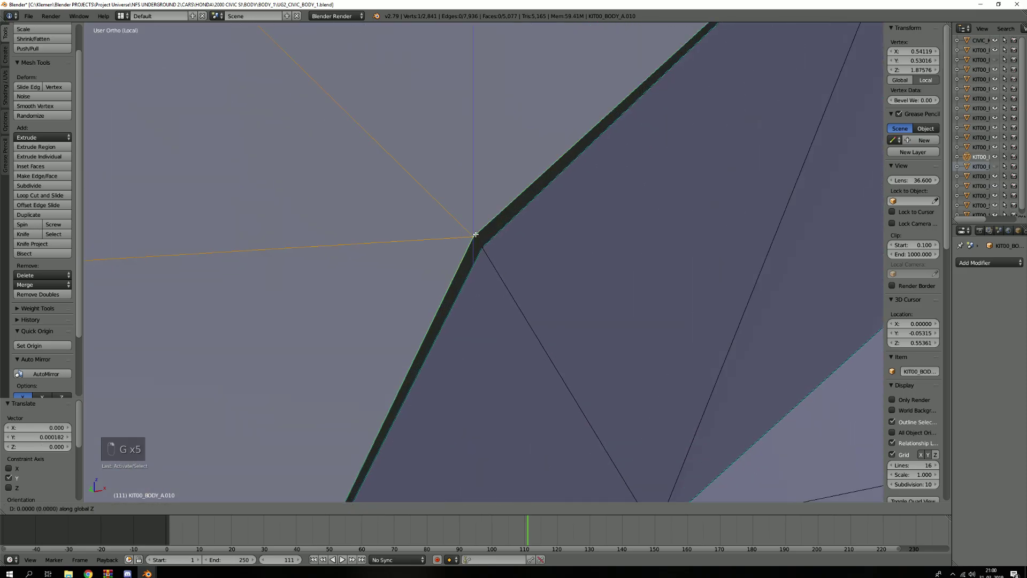
pyautogui.click(476, 244)
pyautogui.press('g')
pyautogui.press('x')
pyautogui.click(477, 244)
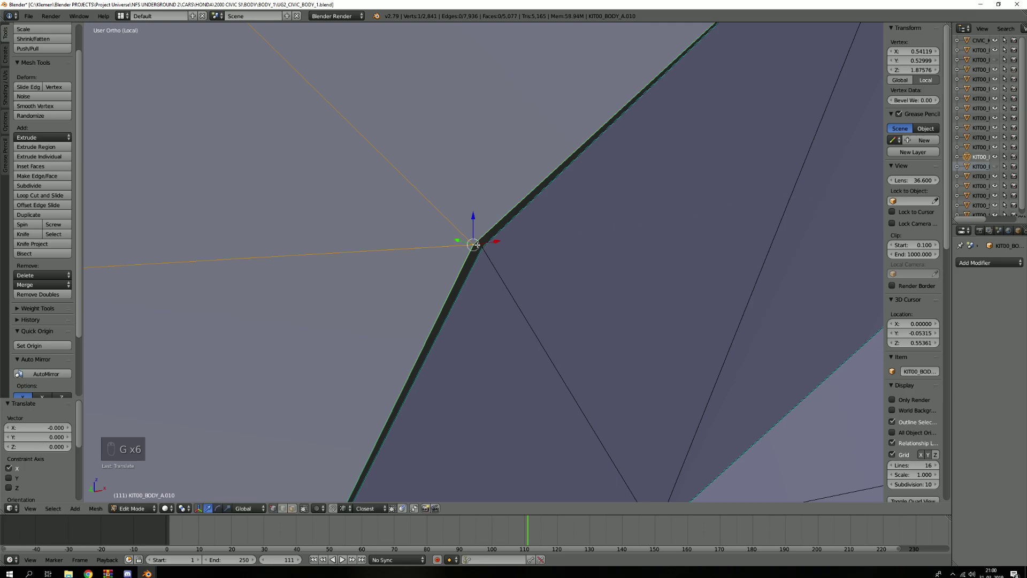
pyautogui.press('g')
pyautogui.press('y')
pyautogui.click(477, 245)
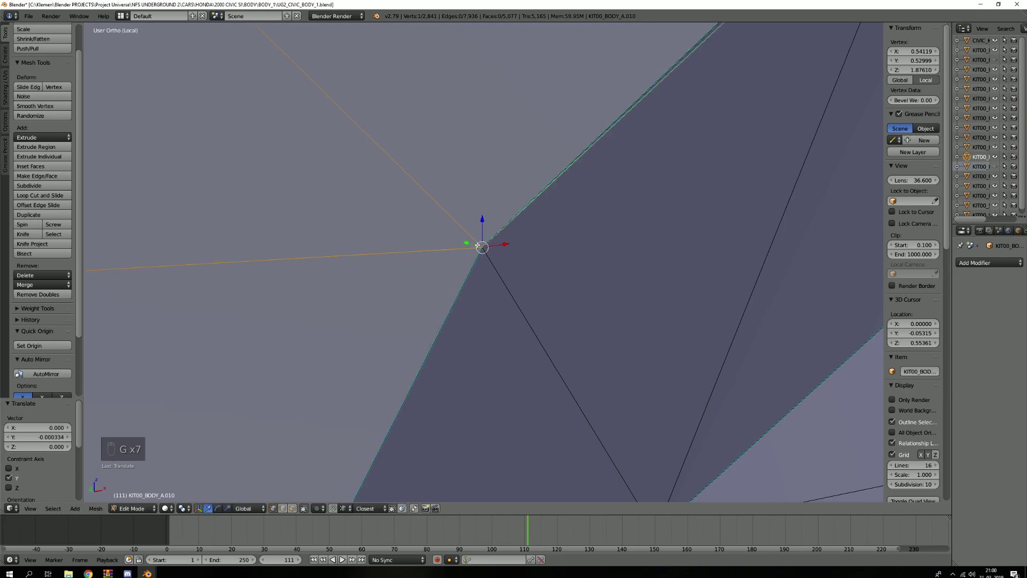
pyautogui.scroll(-4, 510, 249)
pyautogui.keyDown('shift'); pyautogui.moveTo(551, 273); pyautogui.dragTo(369, 433, button='middle'); pyautogui.keyUp('shift')
pyautogui.scroll(3, 553, 238)
pyautogui.rightClick(545, 185)
pyautogui.keyDown('shift'); pyautogui.moveTo(551, 213); pyautogui.dragTo(553, 296, button='middle'); pyautogui.keyUp('shift')
pyautogui.press('g')
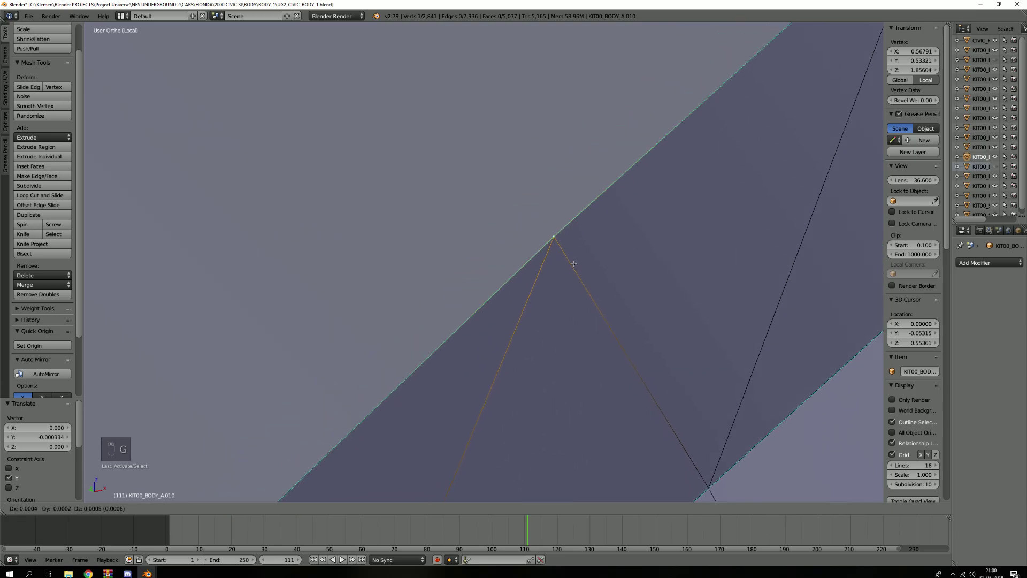
pyautogui.rightClick(558, 271)
pyautogui.scroll(-4, 557, 274)
pyautogui.moveTo(573, 293)
pyautogui.mouseDown(button='middle')
pyautogui.moveTo(589, 284)
pyautogui.moveTo(573, 284)
pyautogui.mouseUp(button='middle')
pyautogui.press('g')
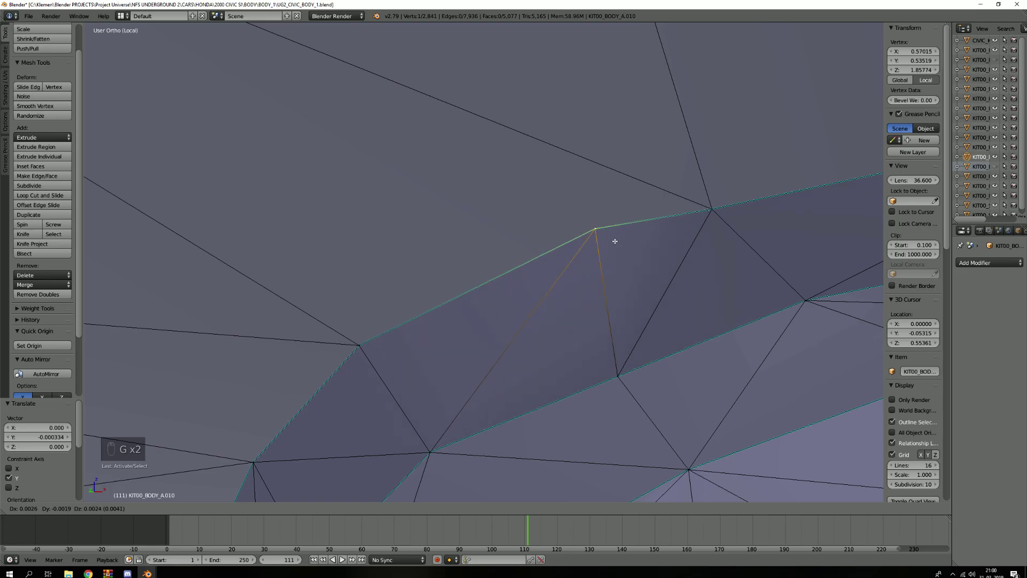
pyautogui.rightClick(589, 242)
pyautogui.moveTo(588, 242); pyautogui.dragTo(526, 280, button='middle')
pyautogui.press('g')
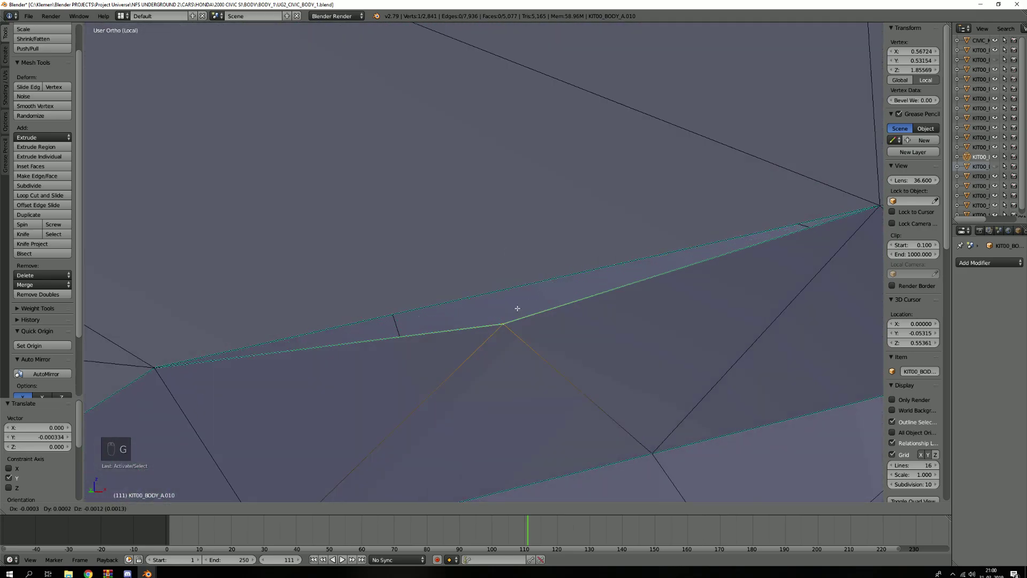
pyautogui.rightClick(613, 345)
# Select the body panel face bordering the unmatched headlight frame vertex and subdivide it to add vertices along its edges.
pyautogui.press('3')
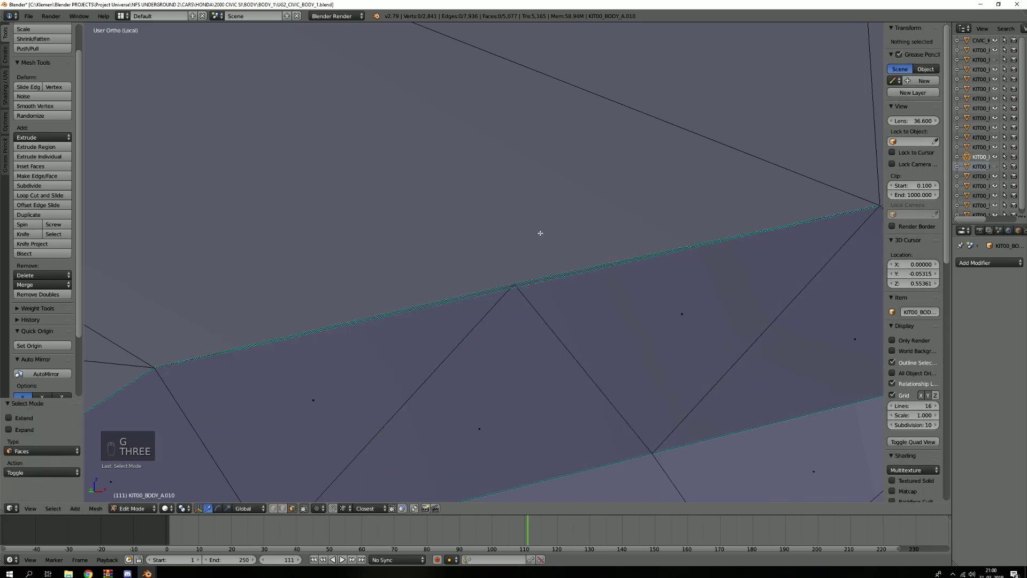
pyautogui.rightClick(540, 234)
pyautogui.scroll(-3, 540, 234)
pyautogui.scroll(-2, 538, 236)
pyautogui.scroll(8, 540, 240)
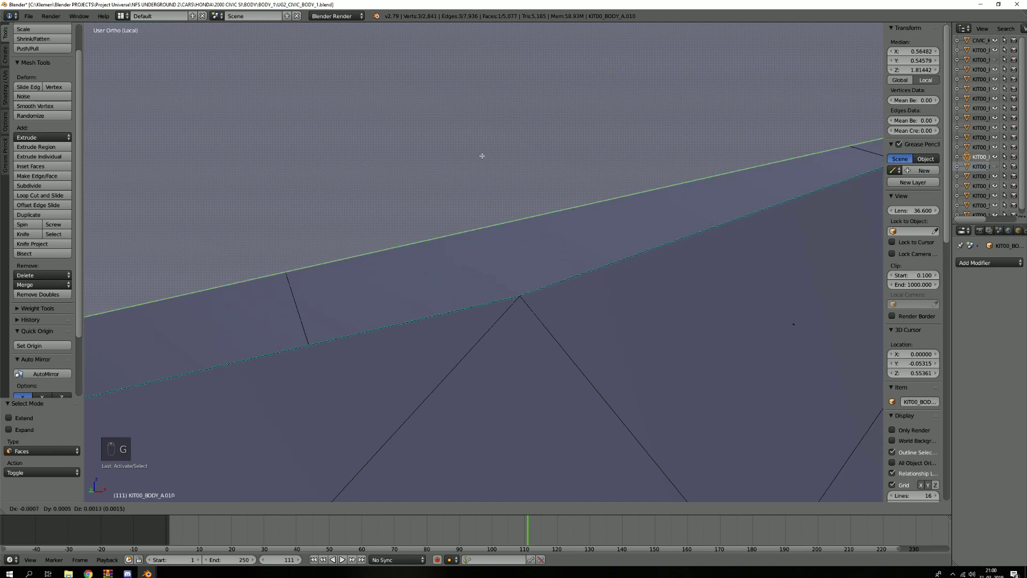
pyautogui.rightClick(491, 173)
pyautogui.scroll(-3, 526, 195)
pyautogui.scroll(-3, 517, 192)
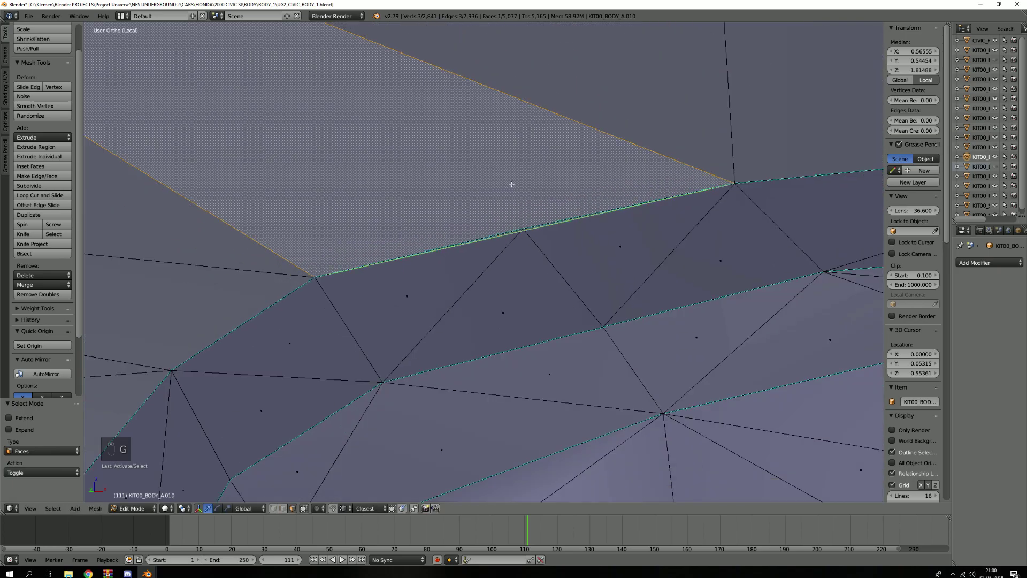
pyautogui.scroll(-3, 550, 218)
pyautogui.press('g')
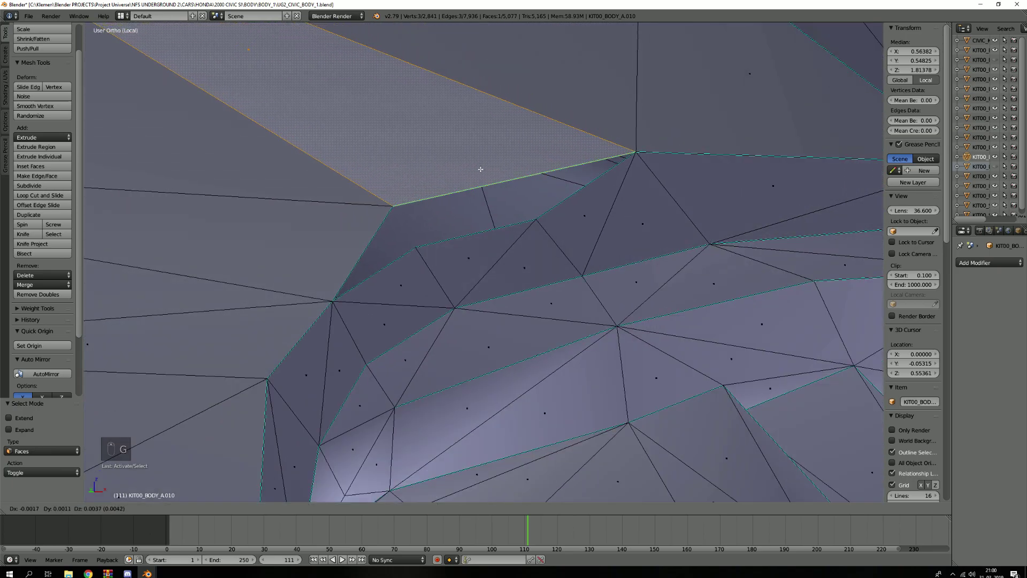
pyautogui.rightClick(514, 173)
pyautogui.scroll(5, 532, 200)
pyautogui.press('w')
pyautogui.press('w')
pyautogui.press('a')
pyautogui.press('1')
# Move the new midpoint vertex on the panel's headlight border by about X -0.0008, Y 0.0009 and Z 0.0010.
pyautogui.rightClick(546, 275)
pyautogui.moveTo(562, 278)
pyautogui.mouseDown(button='middle')
pyautogui.moveTo(591, 271)
pyautogui.moveTo(570, 284)
pyautogui.mouseUp(button='middle')
pyautogui.press('g')
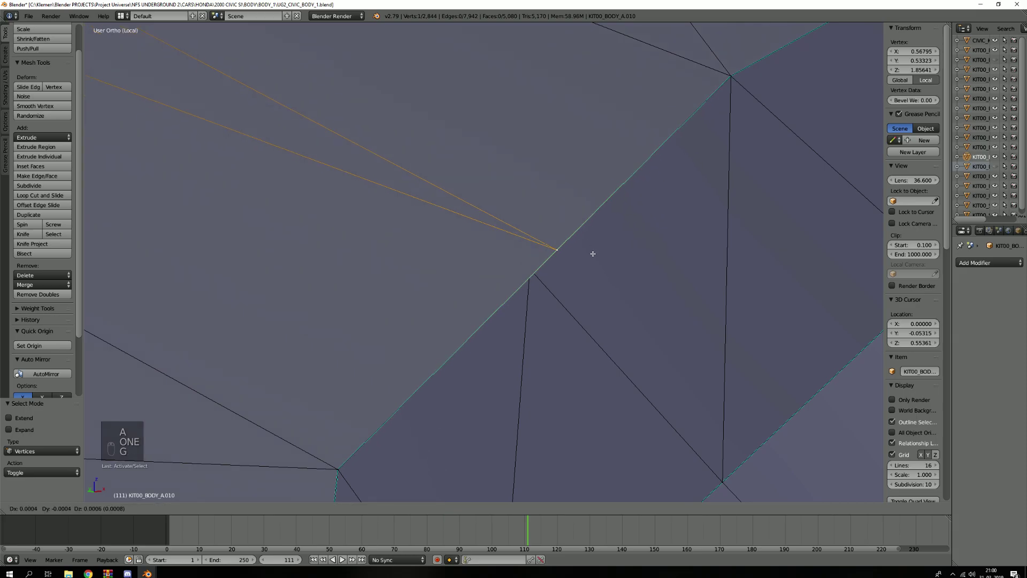
pyautogui.click(537, 235)
# Examine the subdivided faces and the gap around the new border vertex in face select mode.
pyautogui.moveTo(528, 241); pyautogui.dragTo(504, 250, button='middle')
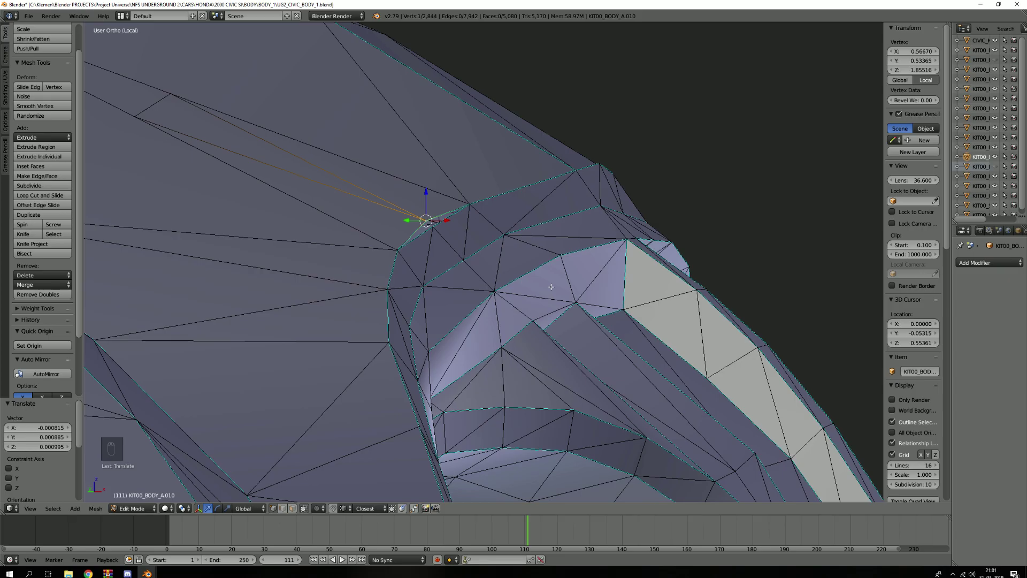
pyautogui.moveTo(547, 47); pyautogui.dragTo(399, 180, button='middle')
pyautogui.press('3')
pyautogui.scroll(6, 532, 222)
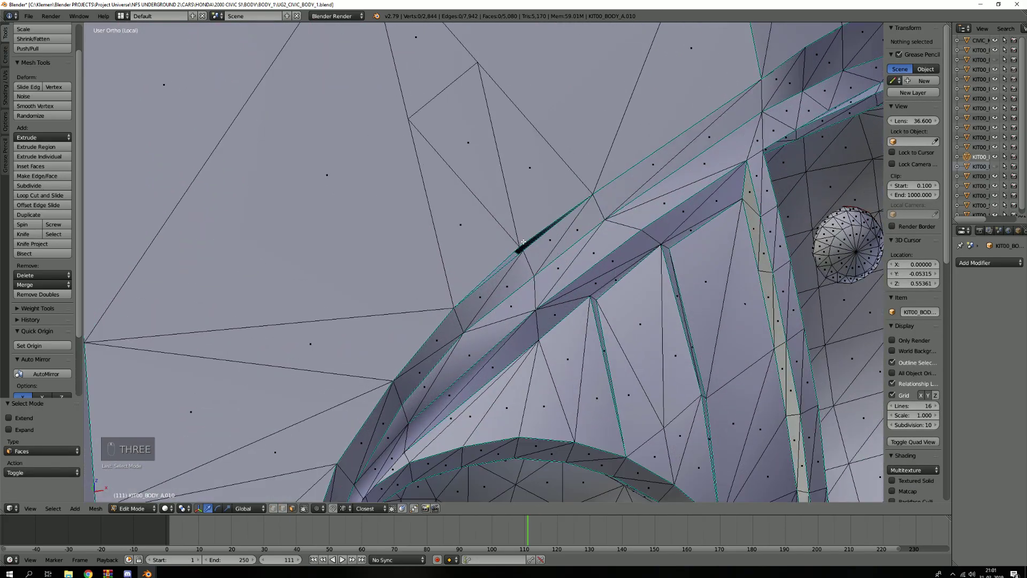
pyautogui.scroll(-5, 503, 222)
pyautogui.scroll(-2, 503, 223)
pyautogui.scroll(4, 508, 214)
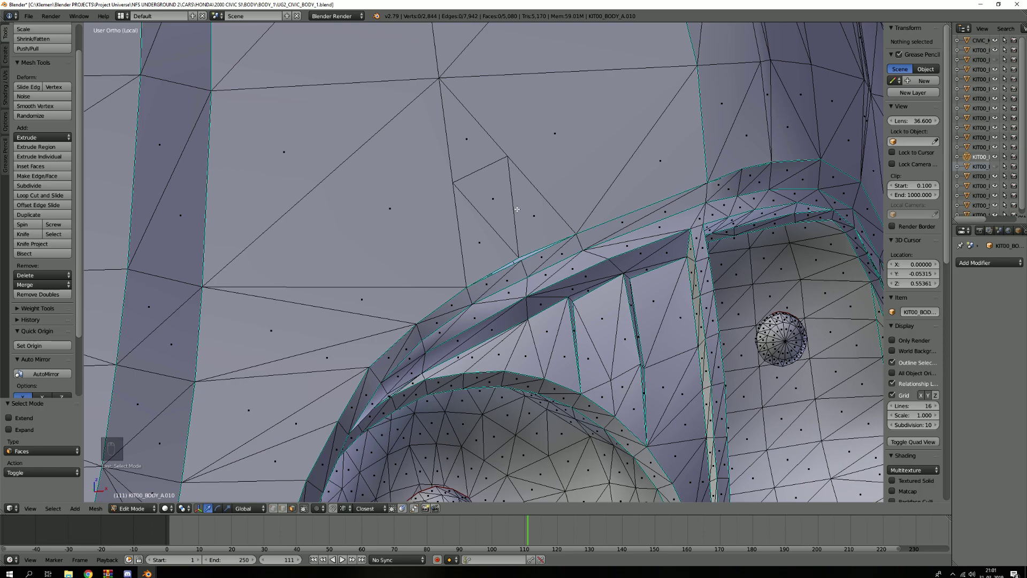
pyautogui.scroll(8, 542, 235)
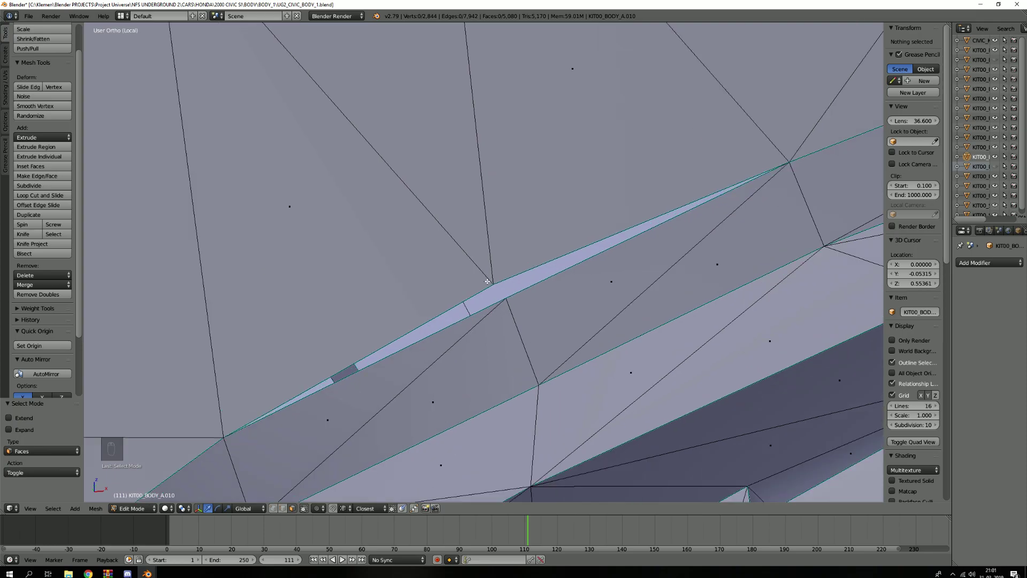
# Move the new panel border vertex along Z, X and Y onto the matching headlight frame vertex to close the gap.
pyautogui.press('1')
pyautogui.rightClick(495, 283)
pyautogui.keyDown('shift'); pyautogui.moveTo(551, 279); pyautogui.dragTo(510, 241, button='middle'); pyautogui.keyUp('shift')
pyautogui.scroll(-2, 572, 230)
pyautogui.press('g')
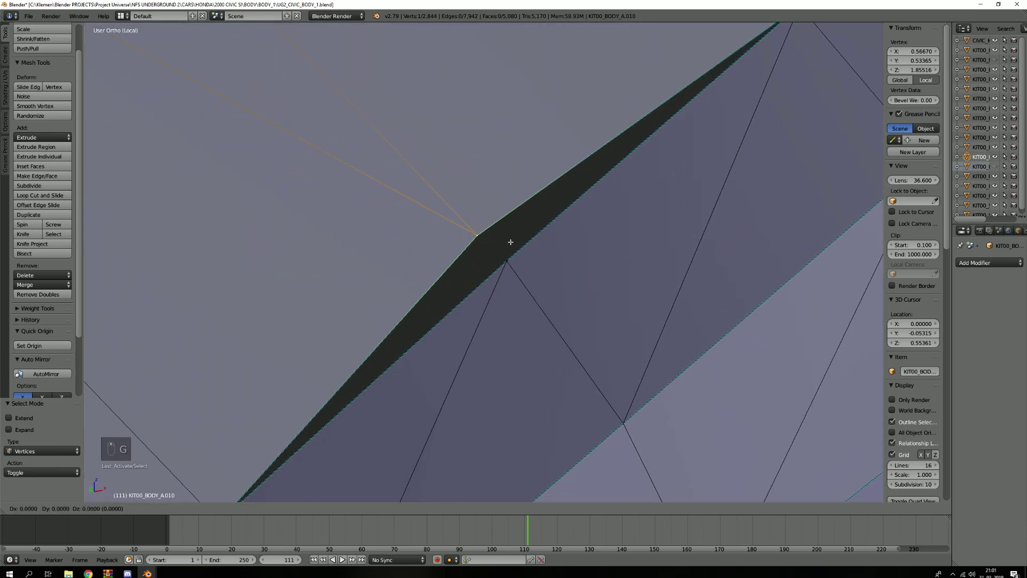
pyautogui.press('z')
pyautogui.click(508, 260)
pyautogui.press('g')
pyautogui.press('x')
pyautogui.click(511, 259)
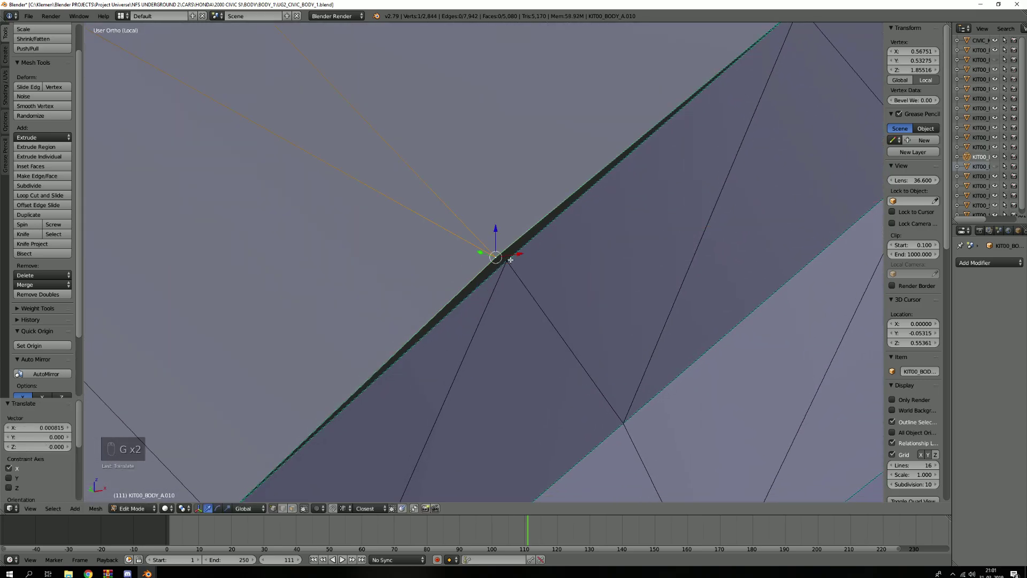
pyautogui.press('y')
pyautogui.click(510, 259)
# Inspect the seam between the headlight frame and the bumper for gaps, especially along the lower rim.
pyautogui.moveTo(511, 260); pyautogui.dragTo(479, 221, button='middle')
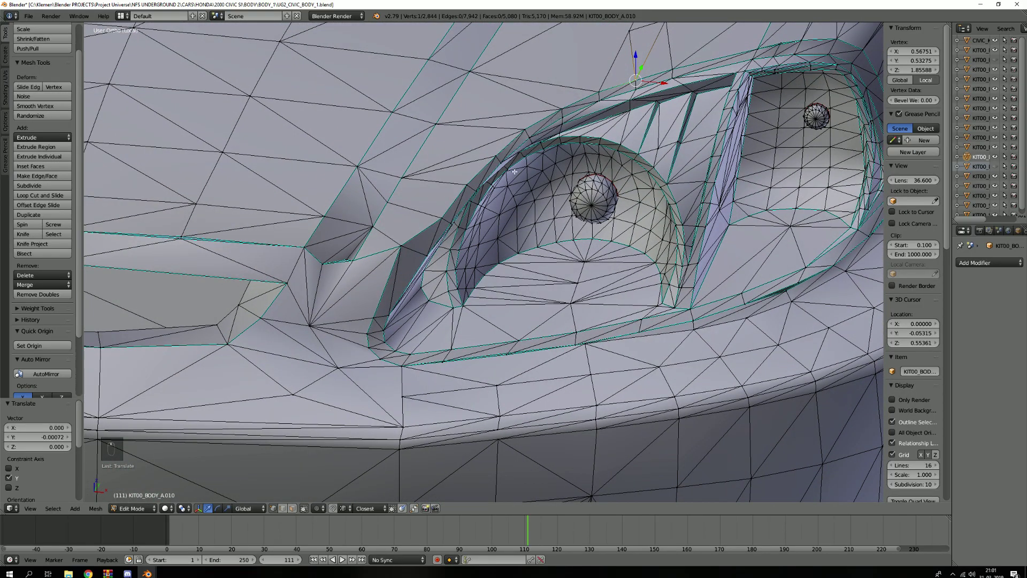
pyautogui.keyDown('shift'); pyautogui.moveTo(640, 303); pyautogui.dragTo(481, 261, button='middle'); pyautogui.keyUp('shift')
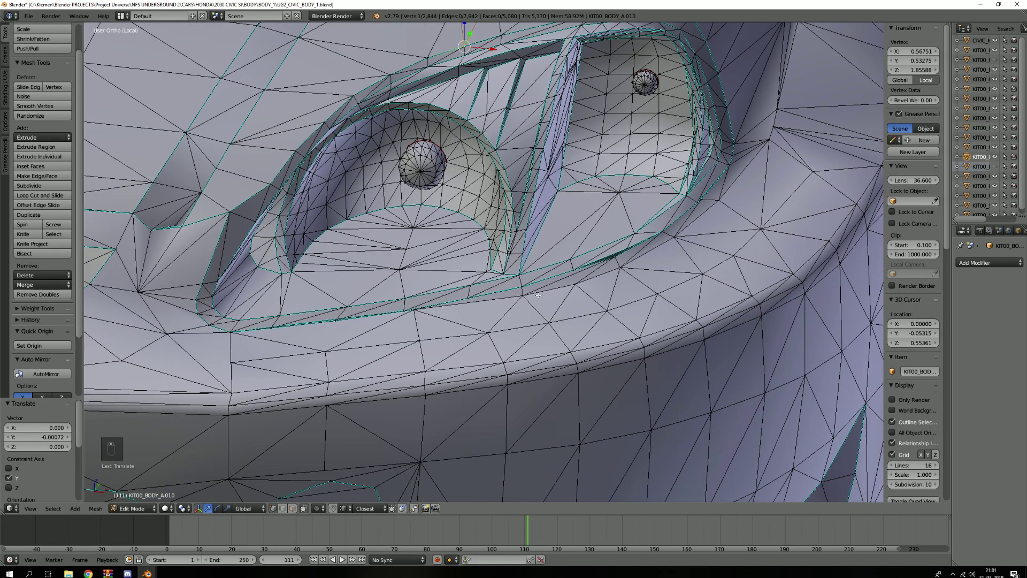
pyautogui.scroll(-2, 540, 292)
pyautogui.scroll(4, 599, 263)
pyautogui.scroll(-3, 675, 214)
pyautogui.moveTo(687, 217); pyautogui.dragTo(562, 242, button='middle')
pyautogui.scroll(6, 583, 229)
pyautogui.scroll(-6, 535, 251)
pyautogui.moveTo(441, 280); pyautogui.dragTo(444, 339, button='middle')
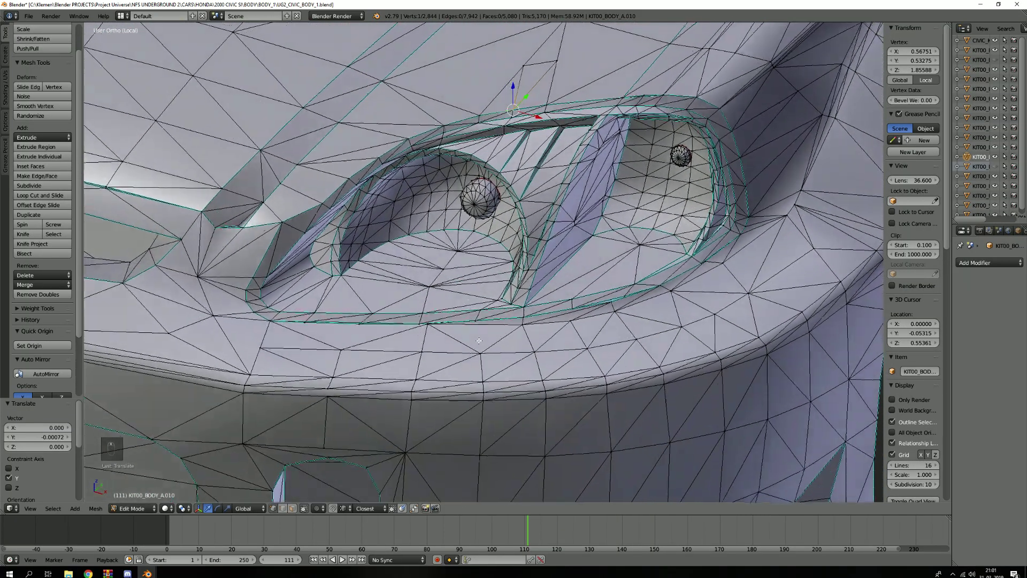
pyautogui.scroll(5, 482, 313)
pyautogui.moveTo(514, 303); pyautogui.dragTo(614, 261, button='middle')
pyautogui.scroll(3, 562, 283)
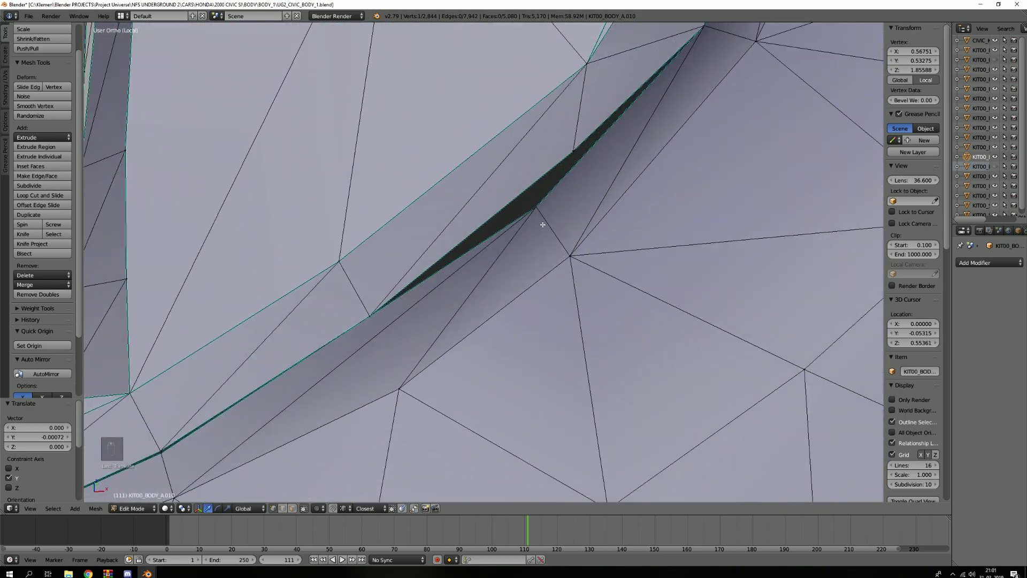
# Enable Matcap shading and switch KIT00_BODY_A.010 to Object Mode to check the surfaces around the headlight.
pyautogui.scroll(-8, 908, 387)
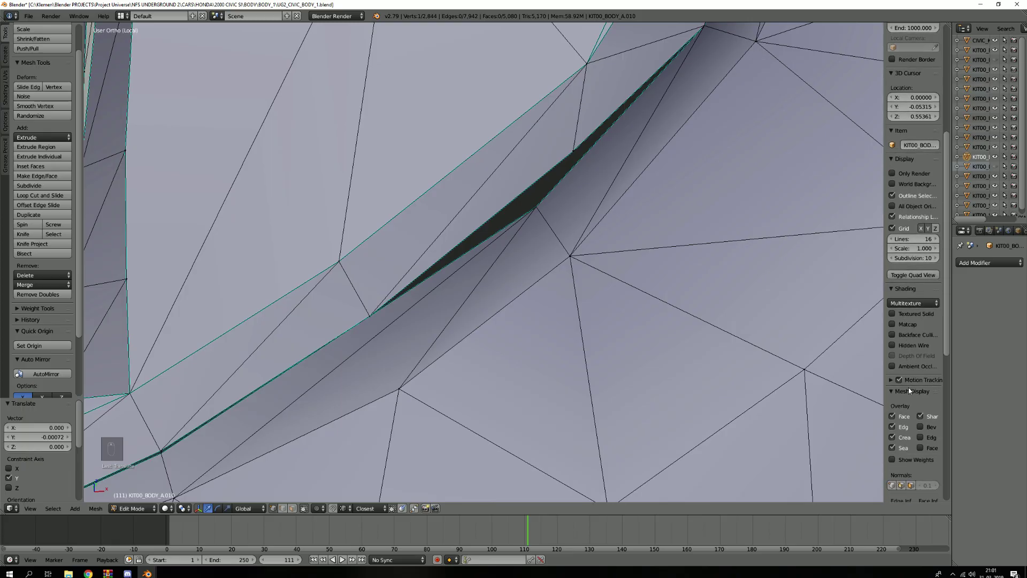
pyautogui.click(899, 326)
pyautogui.scroll(-8, 484, 262)
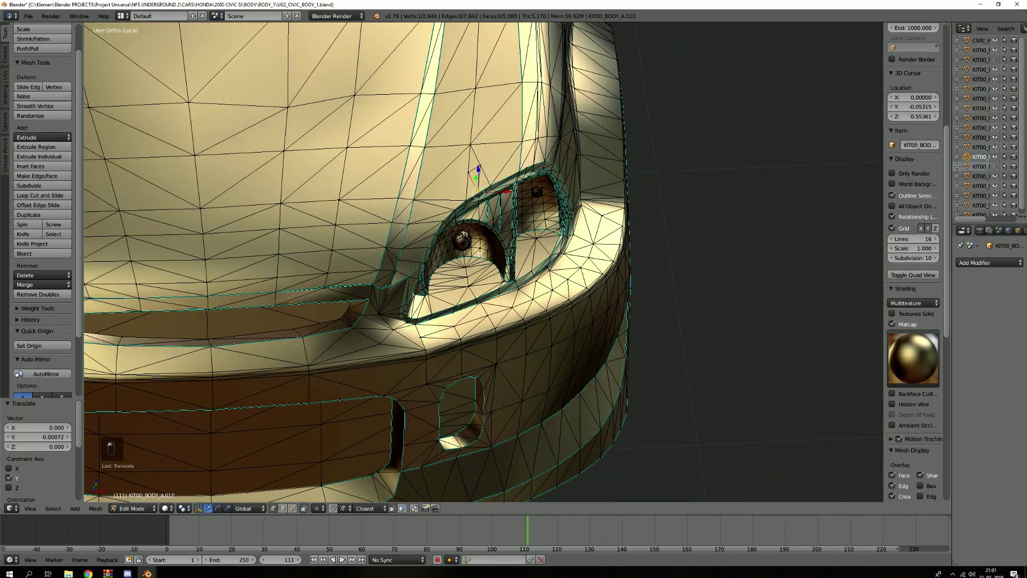
pyautogui.moveTo(502, 253); pyautogui.dragTo(448, 221, button='middle')
pyautogui.scroll(4, 571, 214)
pyautogui.keyDown('shift'); pyautogui.moveTo(571, 214); pyautogui.dragTo(620, 293, button='middle'); pyautogui.keyUp('shift')
pyautogui.click(648, 230)
pyautogui.press('Tab')
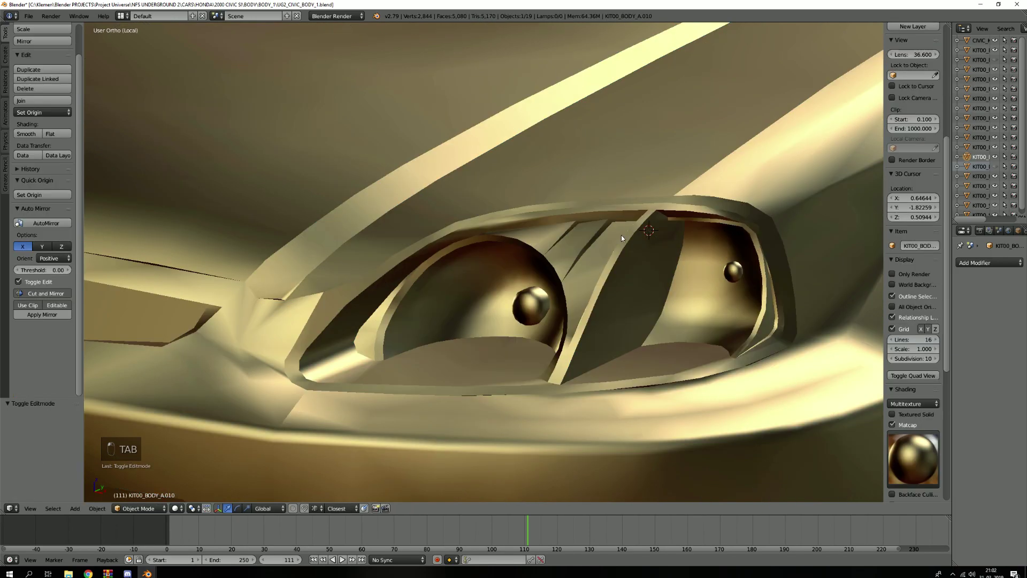
pyautogui.scroll(-5, 621, 235)
pyautogui.moveTo(540, 234); pyautogui.dragTo(526, 246, button='middle')
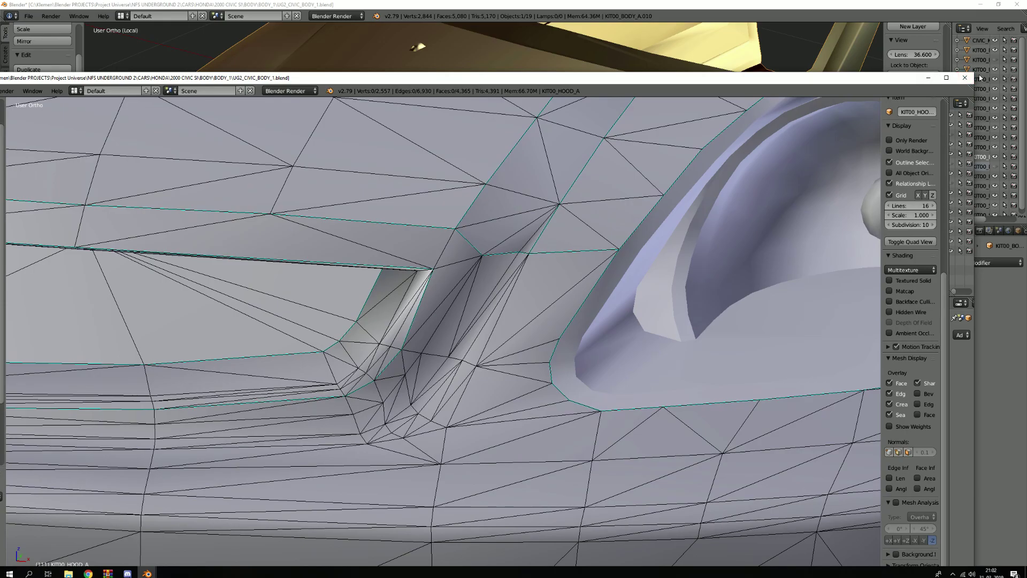
# Maximize the second Blender window containing KIT00_HOOD_A and show that model in Object Mode with Matcap shading.
pyautogui.click(949, 78)
pyautogui.scroll(-2, 631, 267)
pyautogui.moveTo(749, 313); pyautogui.dragTo(537, 267, button='middle')
pyautogui.scroll(-4, 760, 291)
pyautogui.scroll(3, 963, 291)
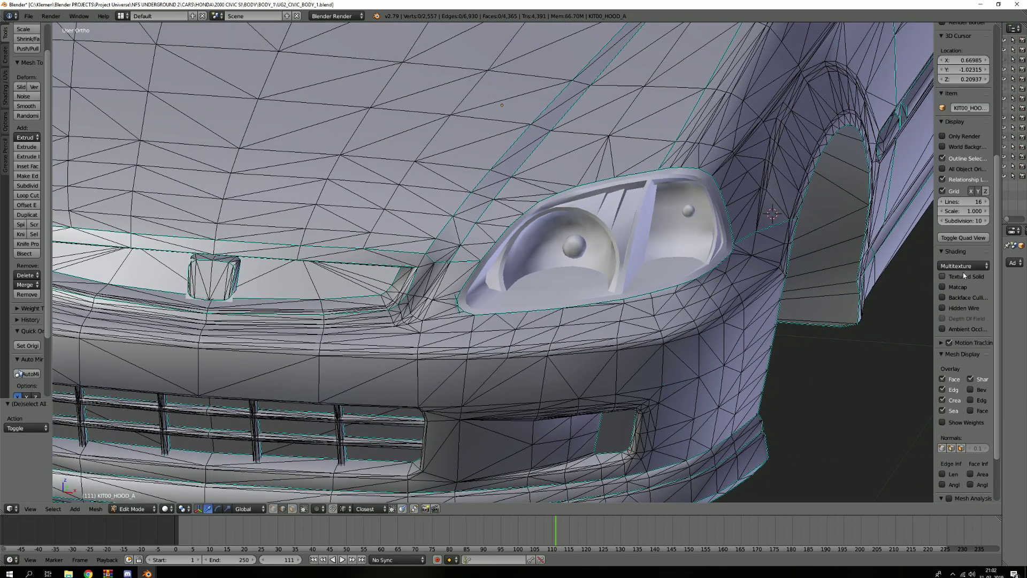
pyautogui.click(952, 319)
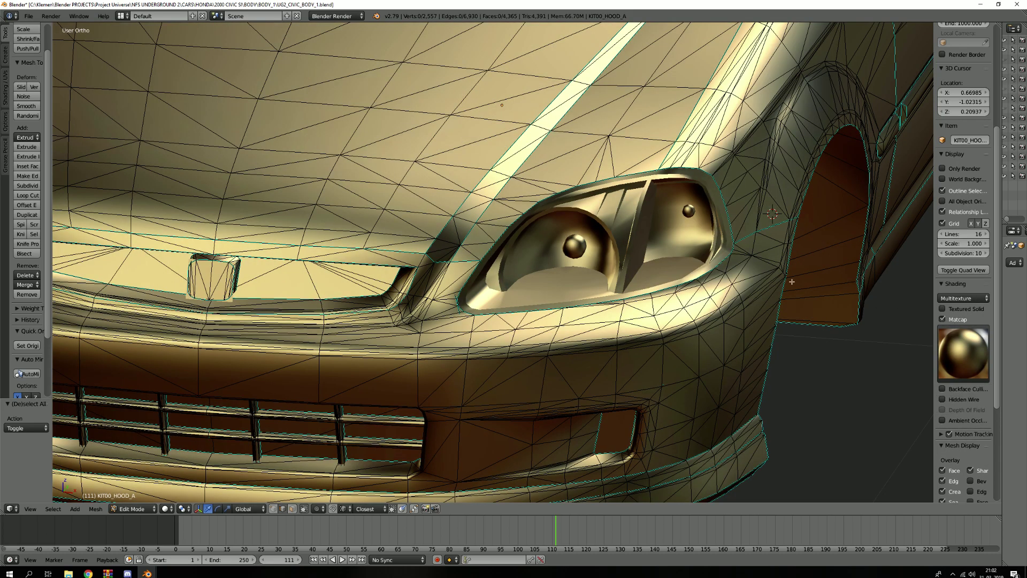
pyautogui.scroll(-4, 707, 261)
pyautogui.press('Tab')
# Examine the Matcap reflections on the hood, bumper and fender surfaces around the headlight from several angles.
pyautogui.scroll(3, 695, 275)
pyautogui.scroll(-2, 695, 274)
pyautogui.moveTo(696, 275)
pyautogui.mouseDown(button='middle')
pyautogui.moveTo(728, 289)
pyautogui.moveTo(535, 168)
pyautogui.moveTo(474, 152)
pyautogui.mouseUp(button='middle')
pyautogui.scroll(-2, 707, 274)
pyautogui.scroll(5, 243, 127)
pyautogui.scroll(3, 283, 139)
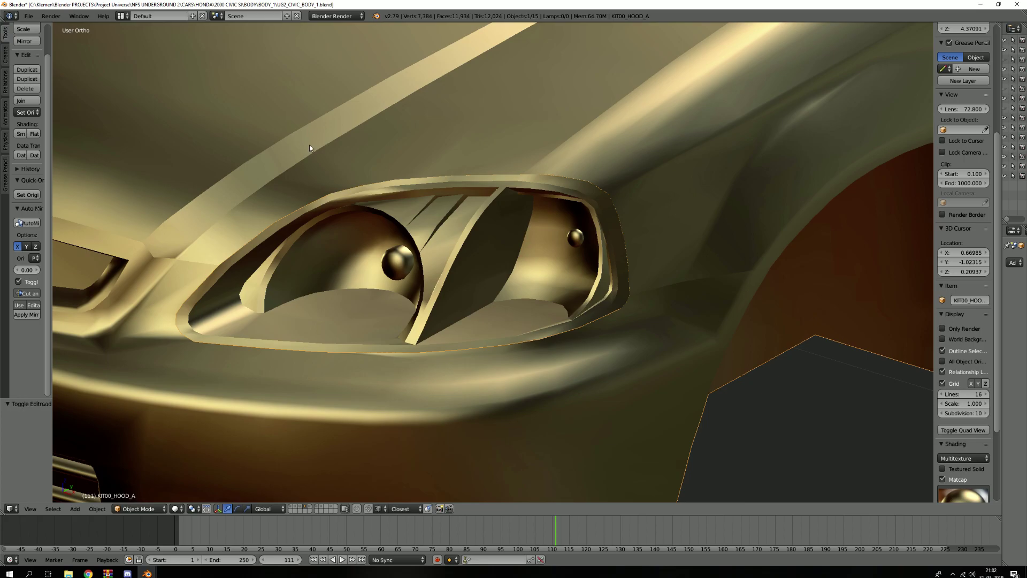
pyautogui.moveTo(309, 147); pyautogui.dragTo(306, 155, button='middle')
pyautogui.keyDown('shift'); pyautogui.moveTo(426, 191); pyautogui.dragTo(535, 60, button='middle'); pyautogui.keyUp('shift')
pyautogui.scroll(-3, 516, 96)
pyautogui.scroll(2, 503, 128)
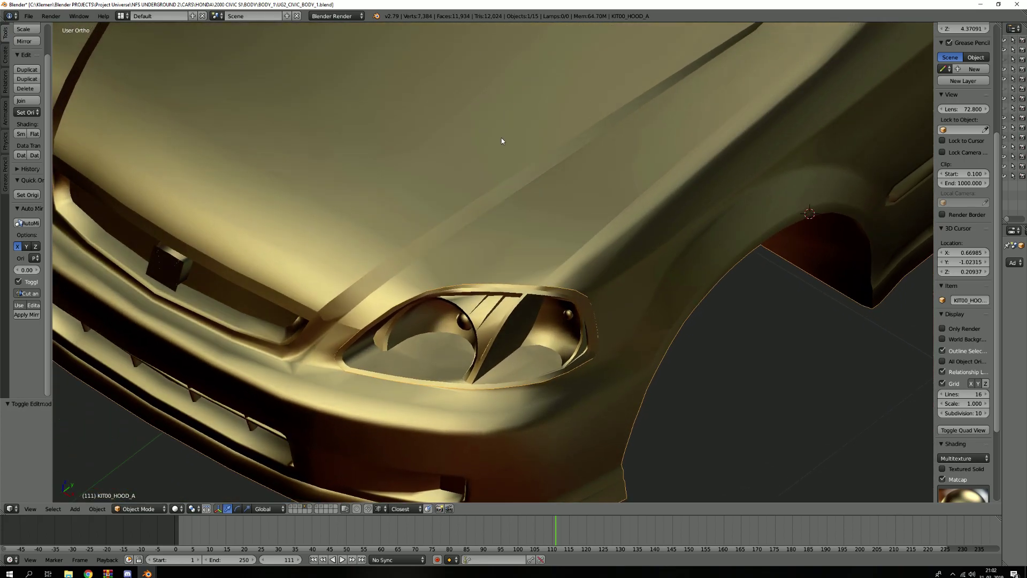
pyautogui.scroll(4, 477, 389)
pyautogui.keyDown('shift'); pyautogui.moveTo(512, 360); pyautogui.dragTo(469, 289, button='middle'); pyautogui.keyUp('shift')
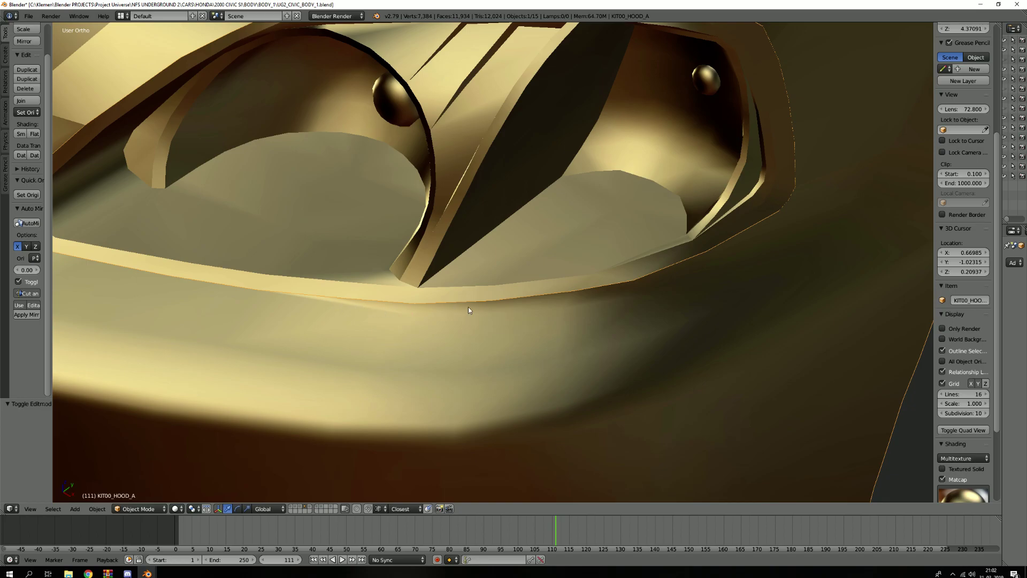
pyautogui.scroll(-9, 684, 270)
pyautogui.moveTo(622, 252); pyautogui.dragTo(564, 220, button='middle')
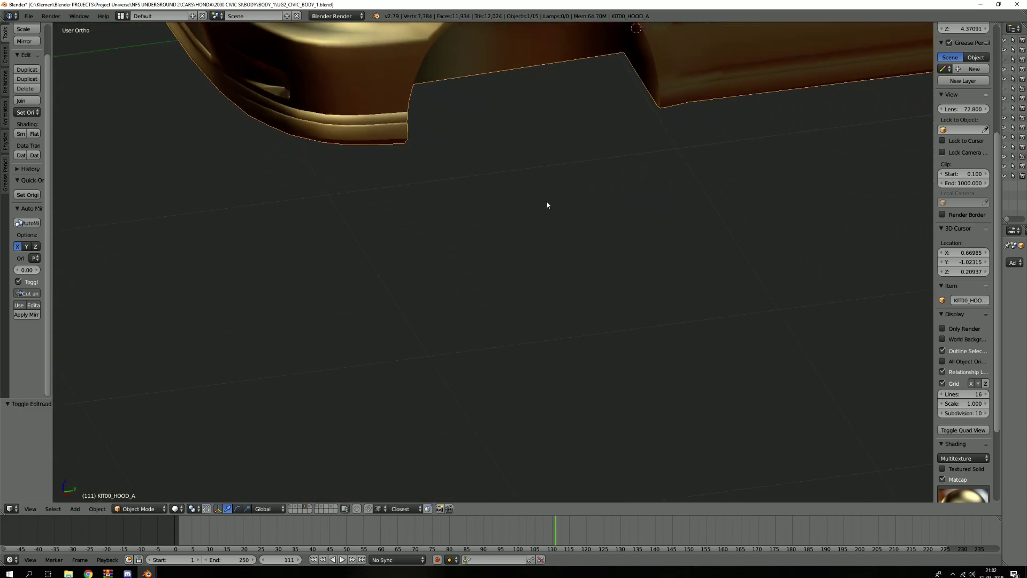
pyautogui.keyDown('shift'); pyautogui.moveTo(502, 85); pyautogui.dragTo(527, 372, button='middle'); pyautogui.keyUp('shift')
pyautogui.scroll(-5, 508, 275)
pyautogui.scroll(7, 473, 261)
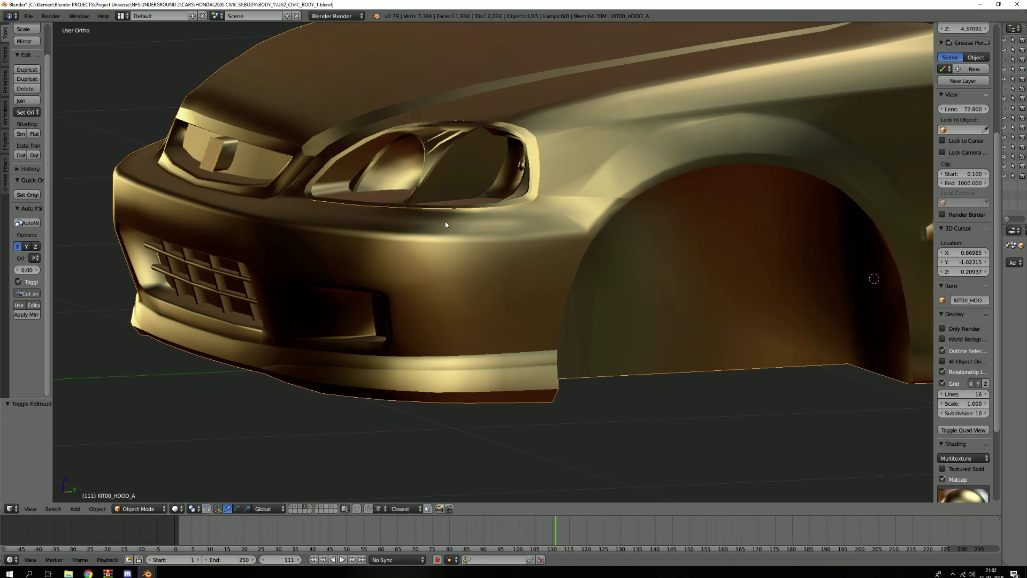
pyautogui.scroll(5, 464, 265)
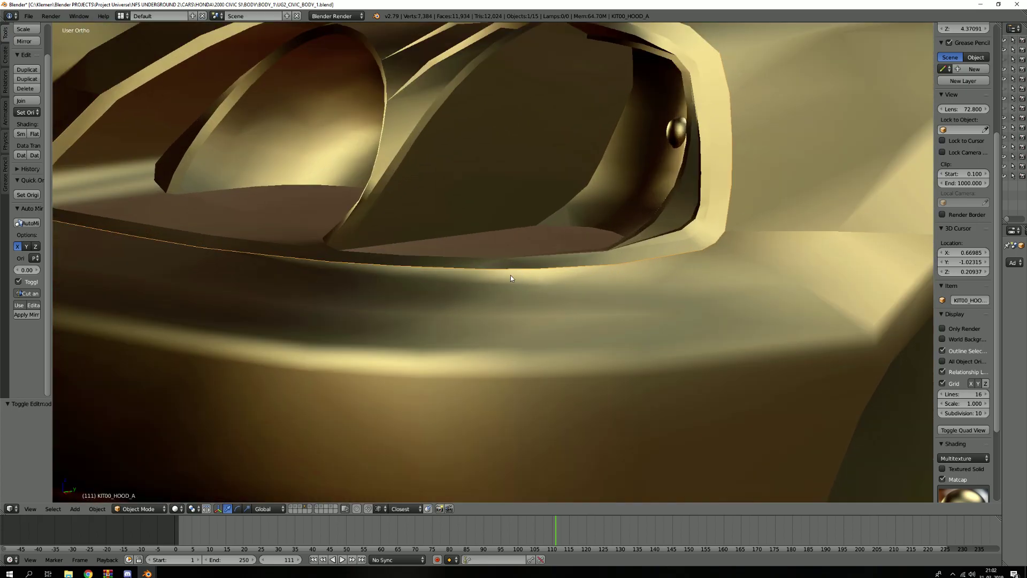
# Open KIT00_HOOD_A in Edit Mode and examine its mesh topology along the headlight's lower rim.
pyautogui.press('Tab')
pyautogui.scroll(5, 295, 268)
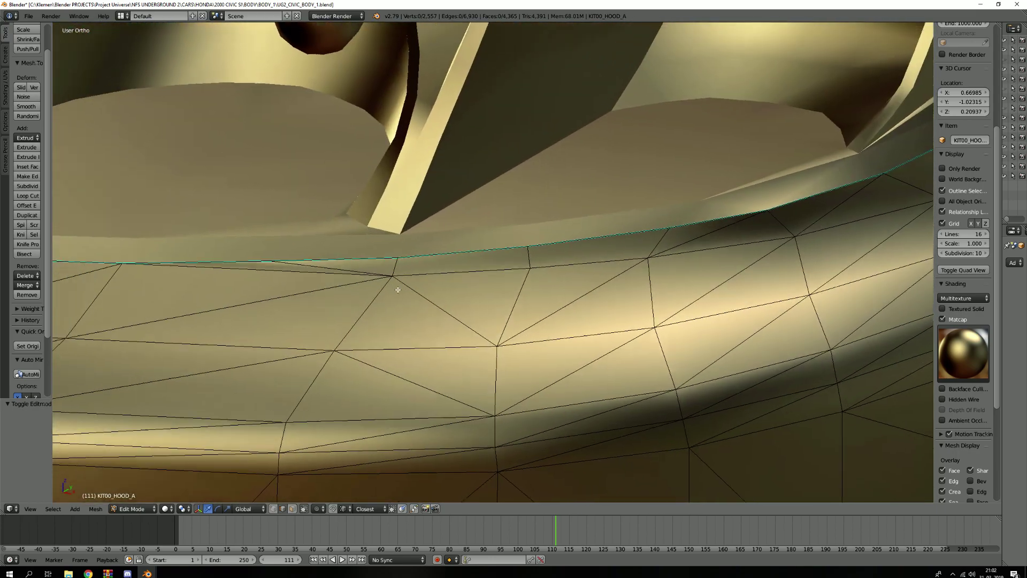
pyautogui.keyDown('shift'); pyautogui.moveTo(397, 289); pyautogui.dragTo(518, 314, button='middle'); pyautogui.keyUp('shift')
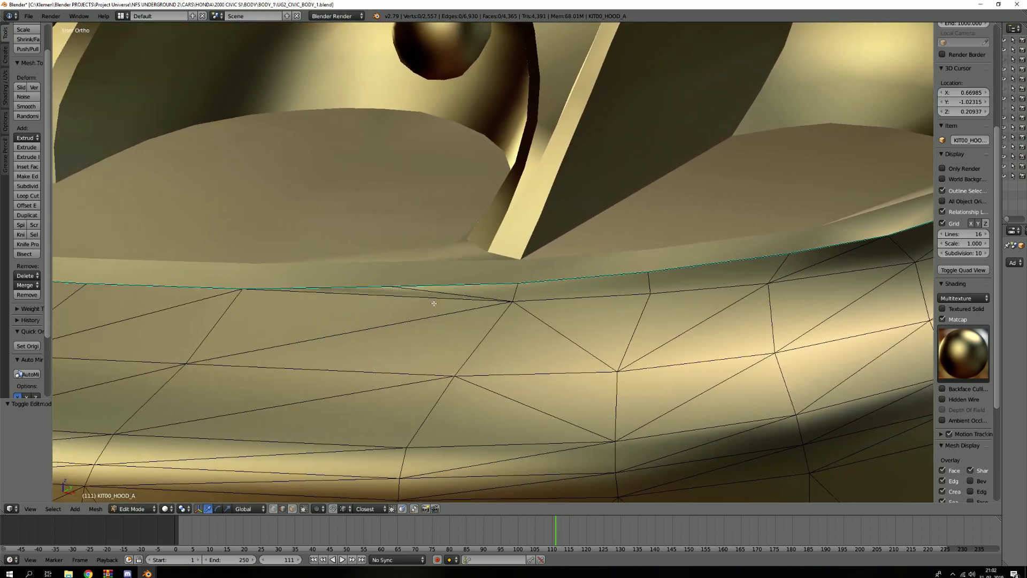
pyautogui.scroll(-2, 528, 293)
pyautogui.keyDown('shift'); pyautogui.moveTo(422, 289); pyautogui.dragTo(516, 303, button='middle'); pyautogui.keyUp('shift')
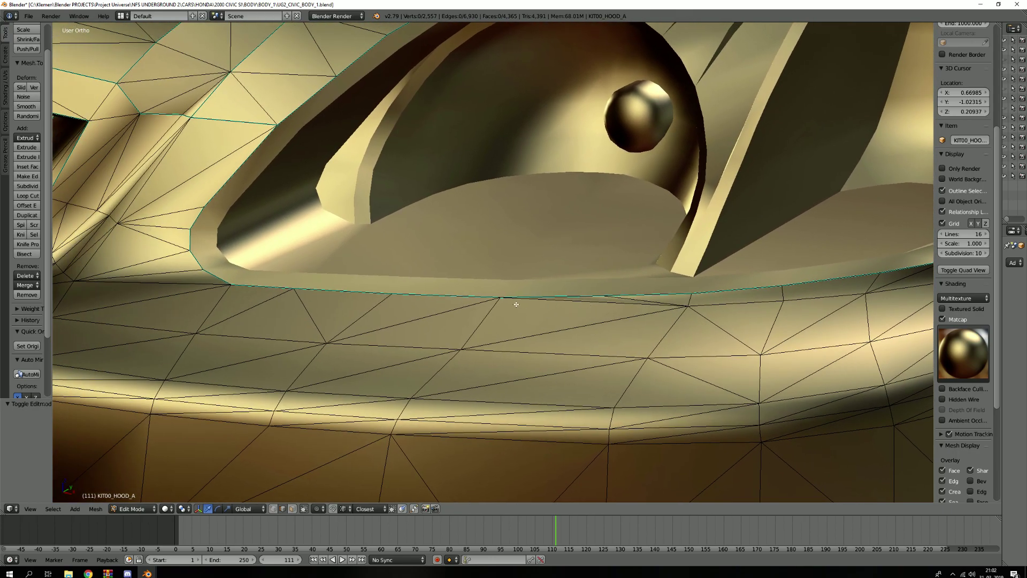
pyautogui.scroll(-1, 535, 302)
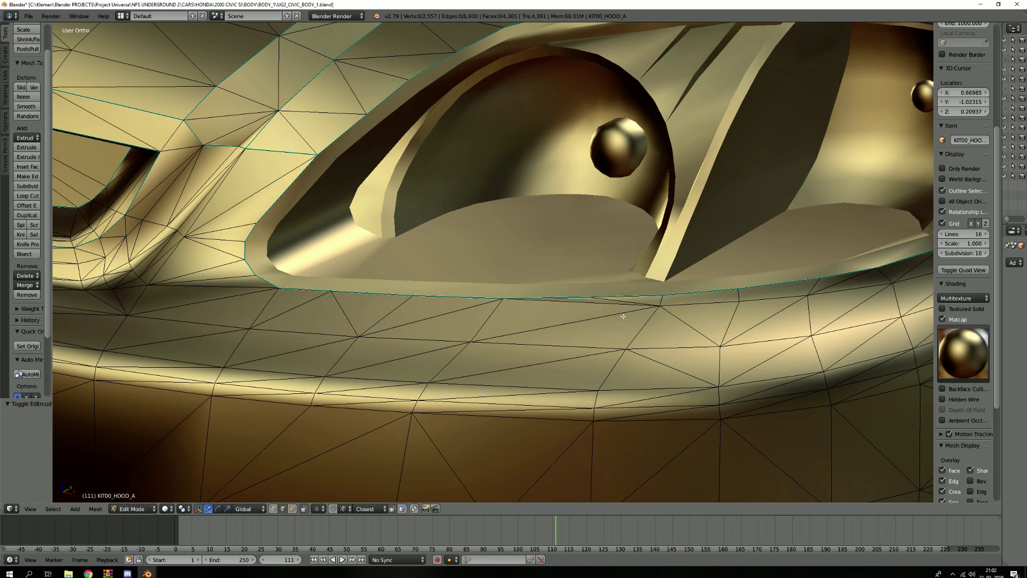
pyautogui.scroll(-2, 662, 312)
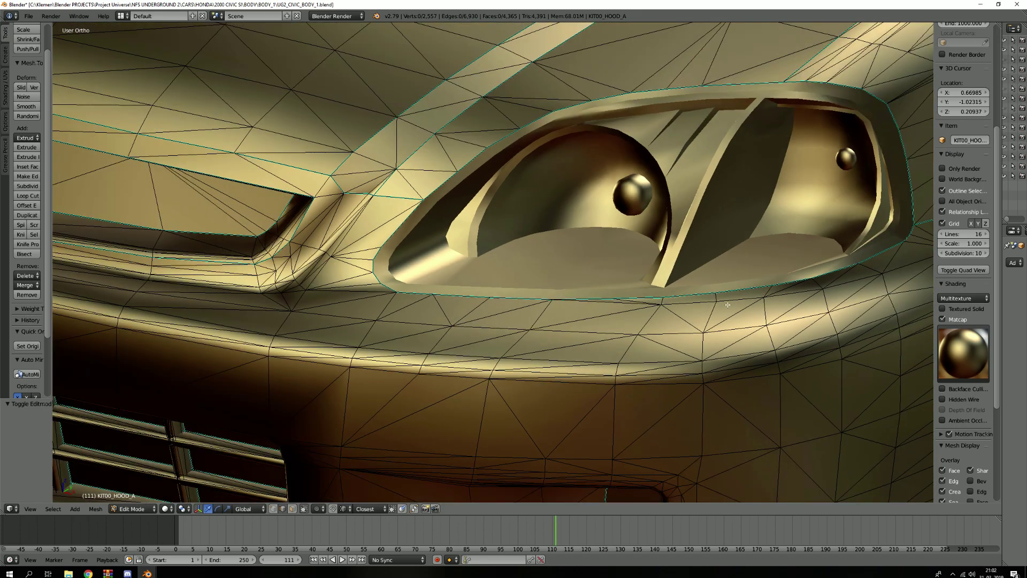
pyautogui.scroll(5, 662, 316)
pyautogui.scroll(-5, 663, 315)
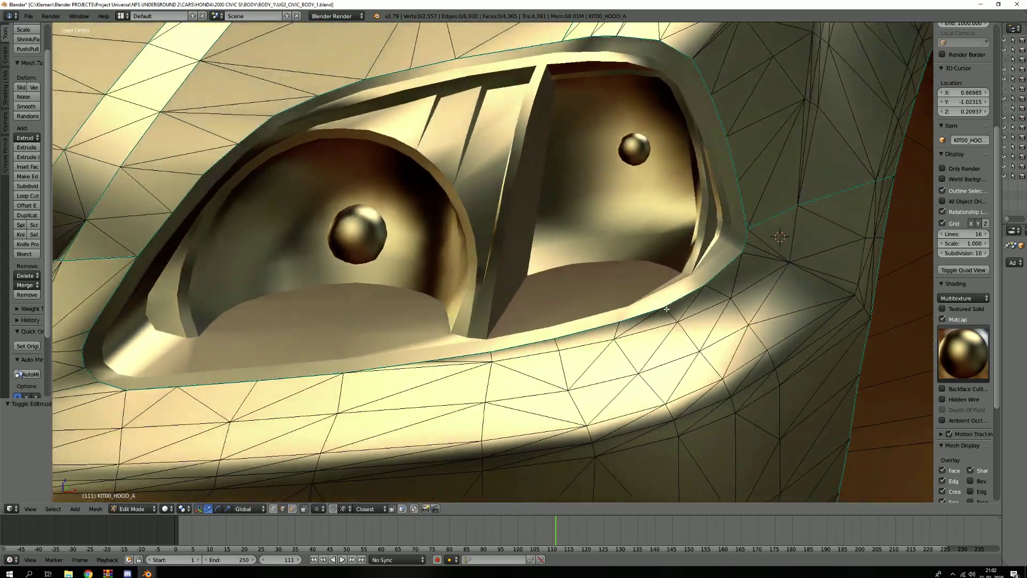
pyautogui.scroll(4, 666, 309)
pyautogui.moveTo(667, 309); pyautogui.dragTo(616, 293, button='middle')
pyautogui.scroll(-1, 669, 292)
pyautogui.scroll(-1, 669, 291)
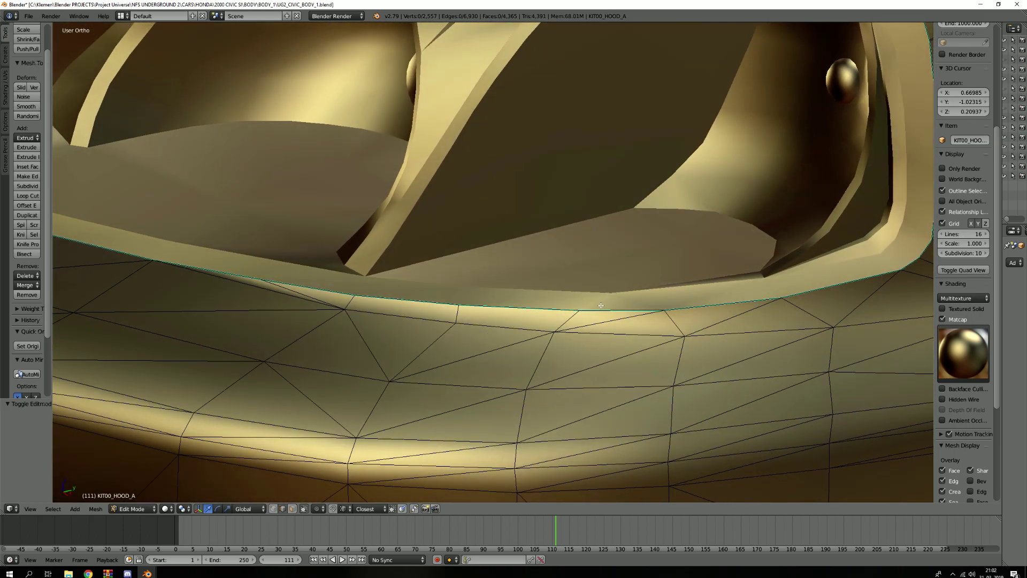
# Leave the hood's Edit Mode and open KIT00_HEADLIGHTS_A in Edit Mode.
pyautogui.press('Tab')
pyautogui.scroll(3, 656, 307)
pyautogui.rightClick(657, 296)
pyautogui.press('Tab')
pyautogui.scroll(-5, 474, 361)
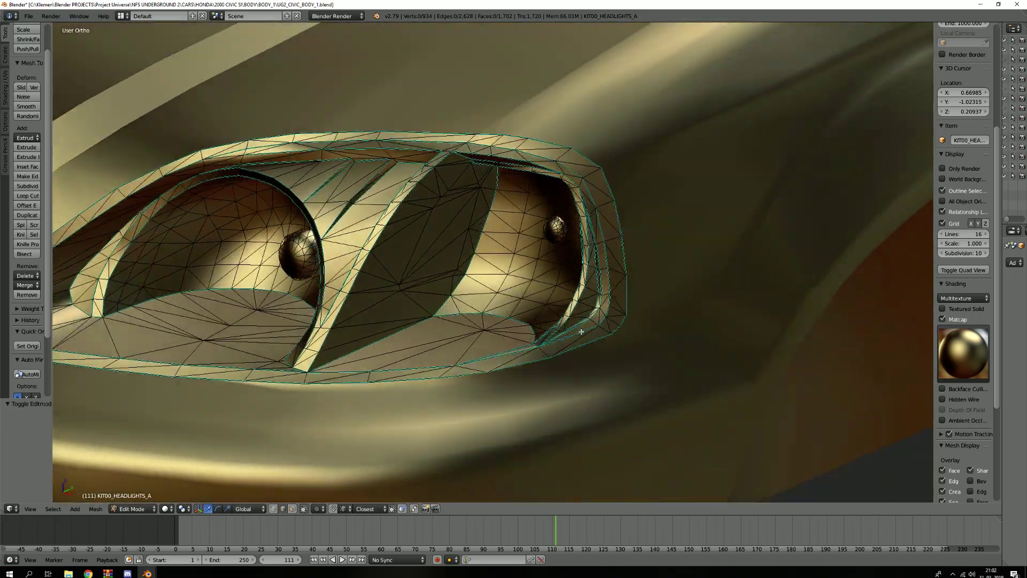
# Inspect the headlight mesh around its outer frame from several angles, and return it to Object Mode.
pyautogui.scroll(6, 587, 300)
pyautogui.moveTo(587, 300); pyautogui.dragTo(621, 314, button='middle')
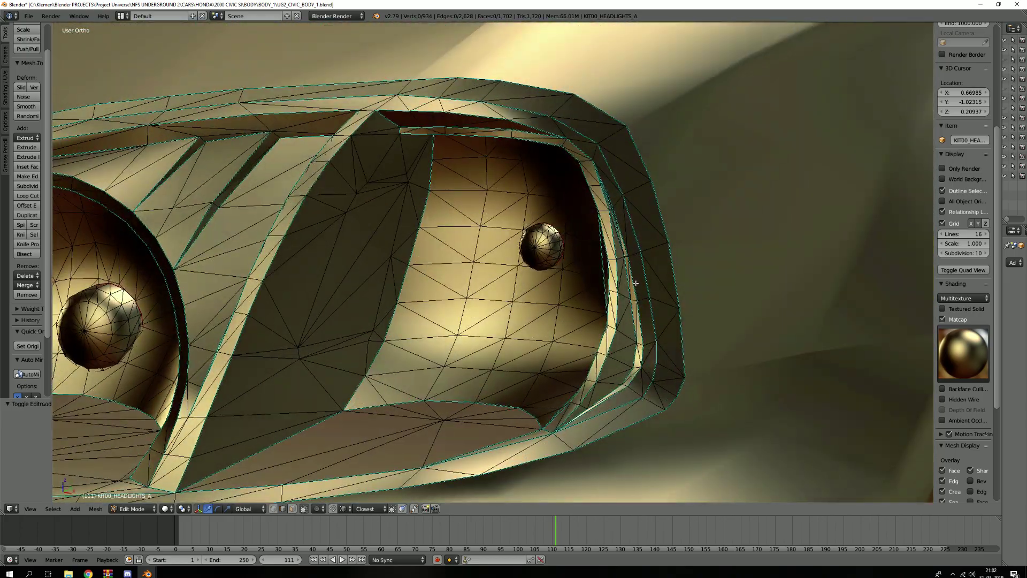
pyautogui.scroll(5, 626, 289)
pyautogui.moveTo(629, 271); pyautogui.dragTo(481, 257, button='middle')
pyautogui.scroll(-8, 652, 268)
pyautogui.scroll(2, 389, 327)
pyautogui.scroll(6, 374, 267)
pyautogui.scroll(-5, 369, 224)
pyautogui.scroll(-3, 467, 223)
pyautogui.press('Tab')
# Return to the Blender window with KIT00_BODY_A.010 and turn off Matcap shading.
pyautogui.scroll(-5, 459, 236)
pyautogui.scroll(6, 482, 257)
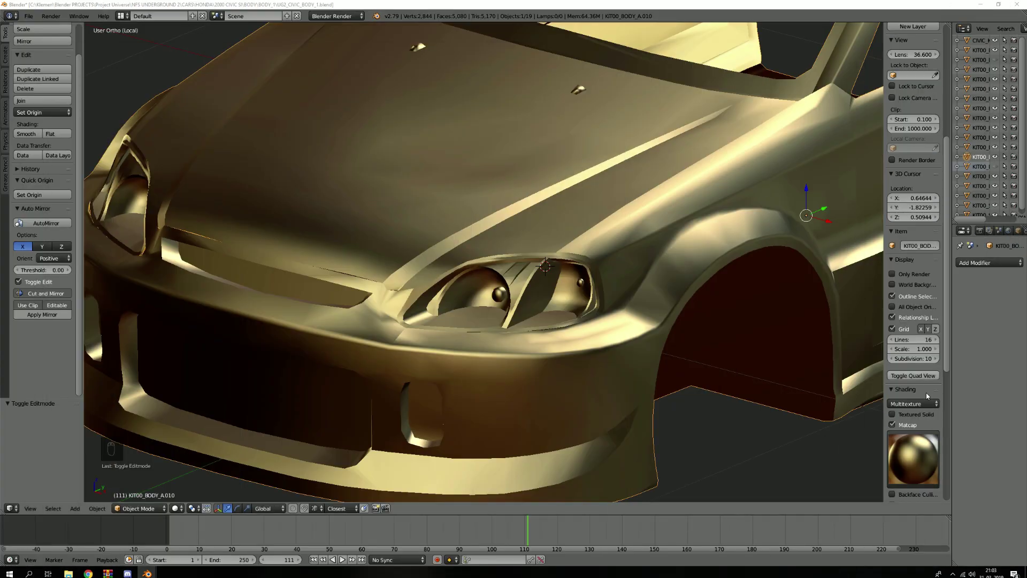
pyautogui.click(892, 424)
pyautogui.scroll(-5, 629, 282)
pyautogui.scroll(-4, 629, 283)
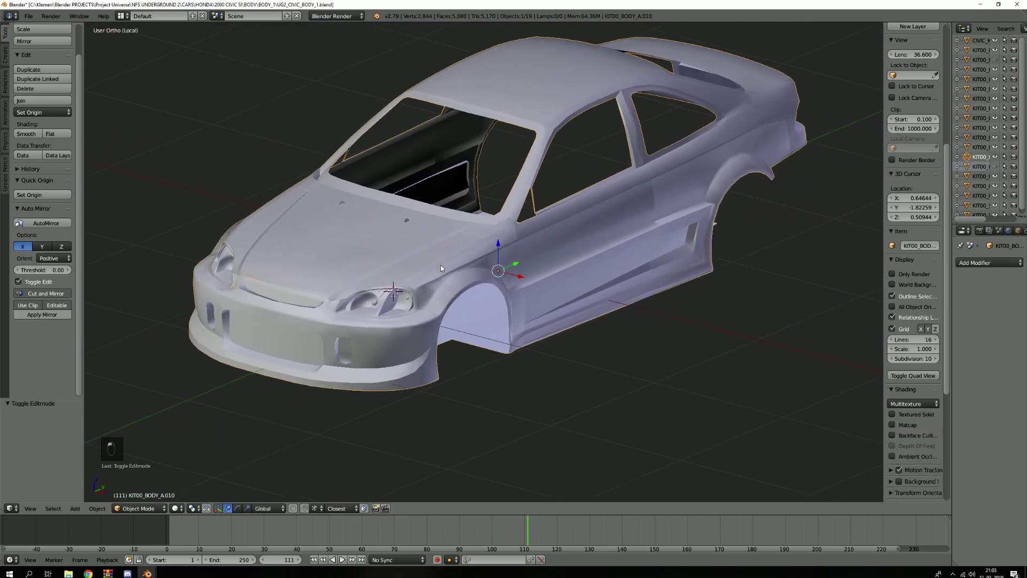
# Open the body in Edit Mode with edge selection and nothing selected, and examine the front wheel arch's topology.
pyautogui.moveTo(629, 283); pyautogui.dragTo(408, 249, button='middle')
pyautogui.scroll(6, 457, 264)
pyautogui.scroll(2, 449, 248)
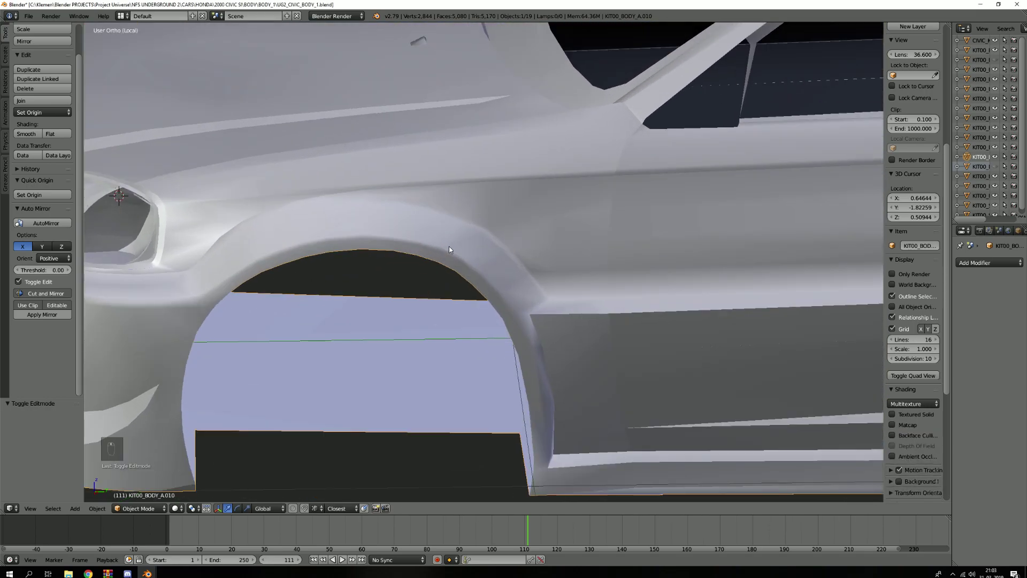
pyautogui.press('Tab')
pyautogui.scroll(4, 414, 262)
pyautogui.press('a')
pyautogui.press('a')
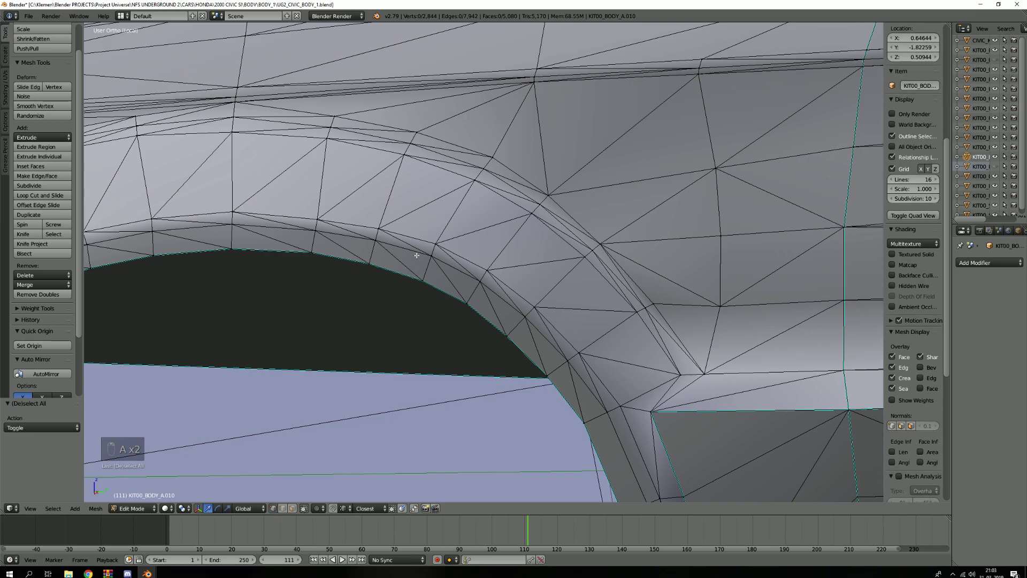
pyautogui.press('2')
pyautogui.keyDown('shift'); pyautogui.moveTo(232, 230); pyautogui.dragTo(293, 233, button='middle'); pyautogui.keyUp('shift')
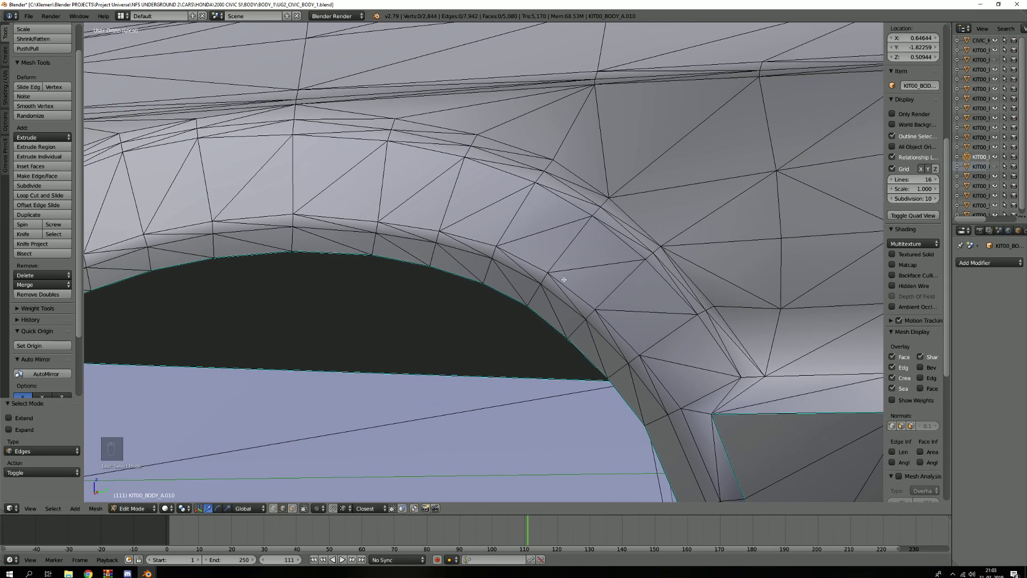
pyautogui.moveTo(601, 276); pyautogui.dragTo(464, 272, button='middle')
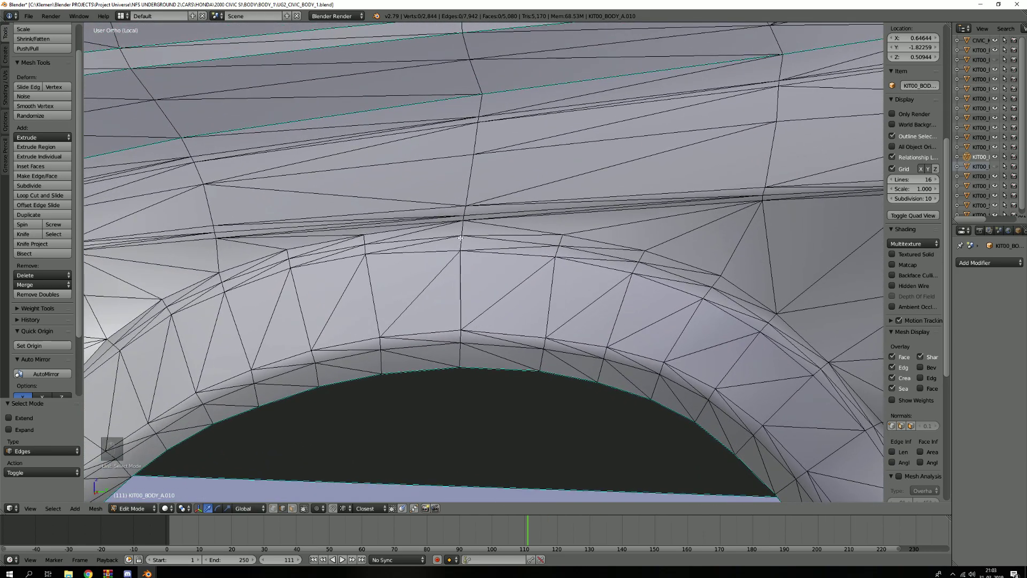
# Examine the rear wheel arch's topology by picking individual edges of its segments.
pyautogui.scroll(-9, 461, 235)
pyautogui.keyDown('shift'); pyautogui.moveTo(802, 241); pyautogui.dragTo(522, 235, button='middle'); pyautogui.keyUp('shift')
pyautogui.scroll(-3, 521, 236)
pyautogui.scroll(10, 588, 224)
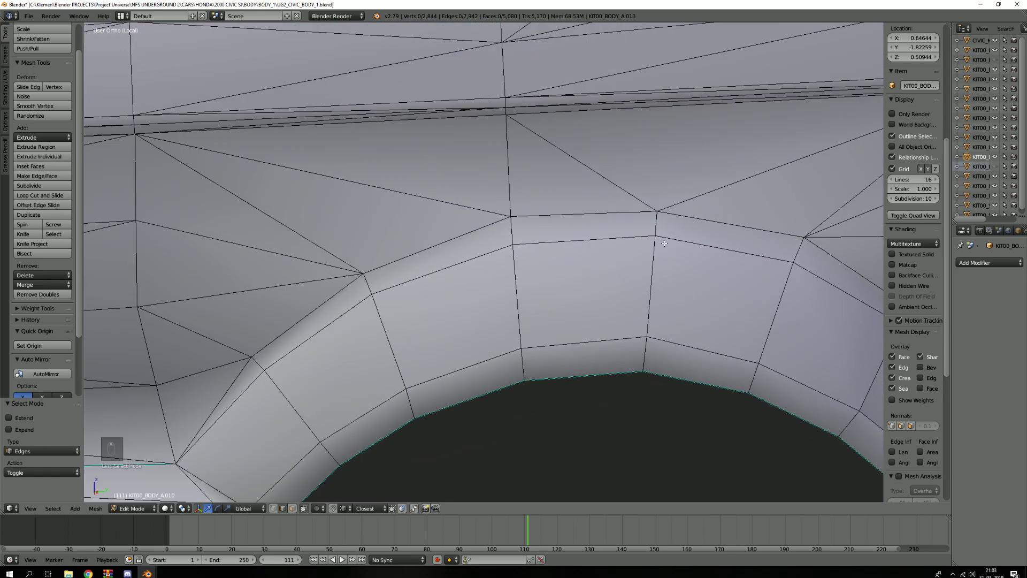
pyautogui.press('2')
pyautogui.rightClick(655, 219)
pyautogui.rightClick(481, 227)
pyautogui.rightClick(494, 387)
pyautogui.rightClick(645, 377)
pyautogui.scroll(-7, 648, 379)
pyautogui.scroll(2, 655, 299)
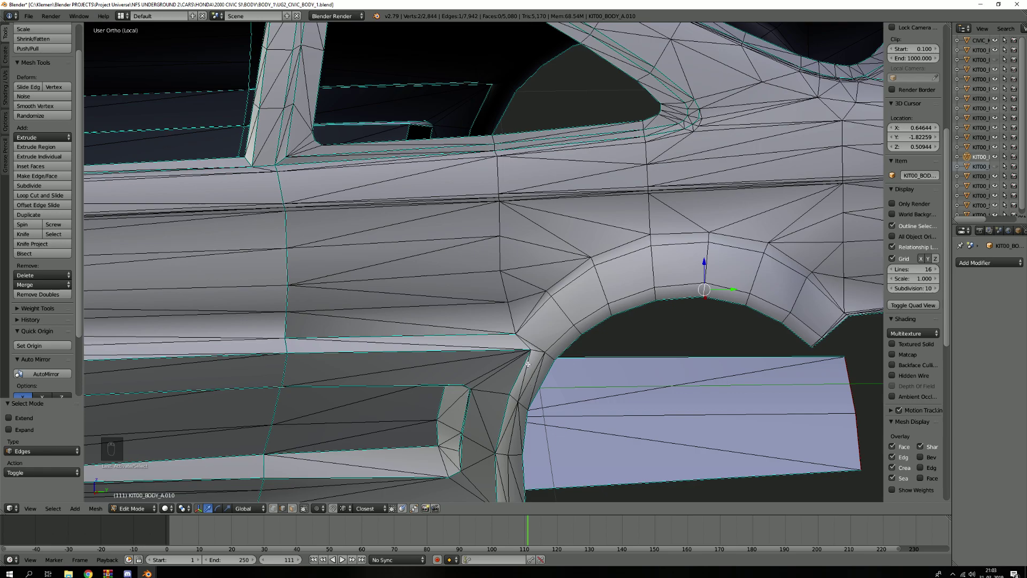
# Inspect the junction between the side skirt and the rear wheel arch and the arch's segments, clearing the selection.
pyautogui.scroll(5, 543, 353)
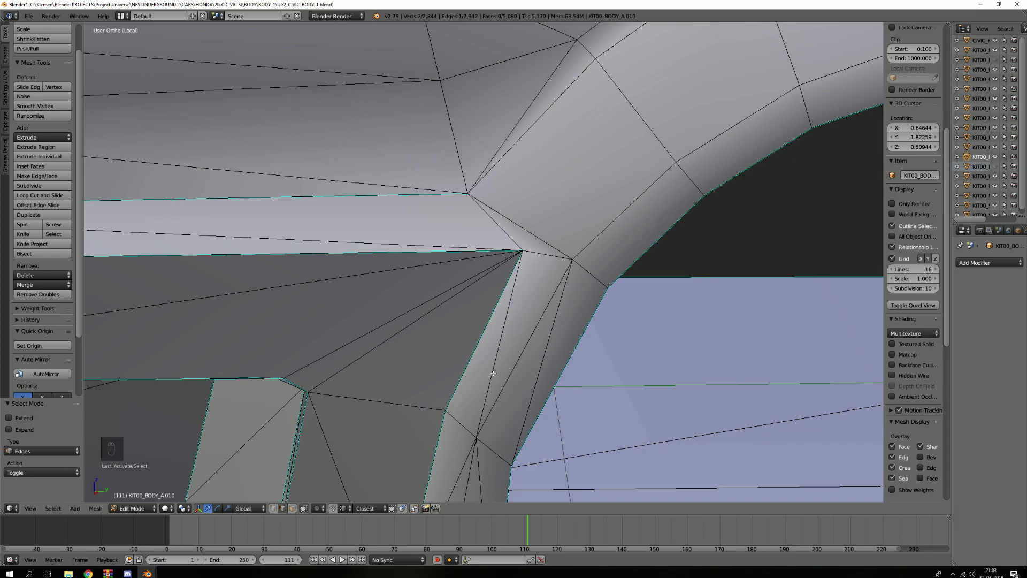
pyautogui.scroll(-1, 562, 286)
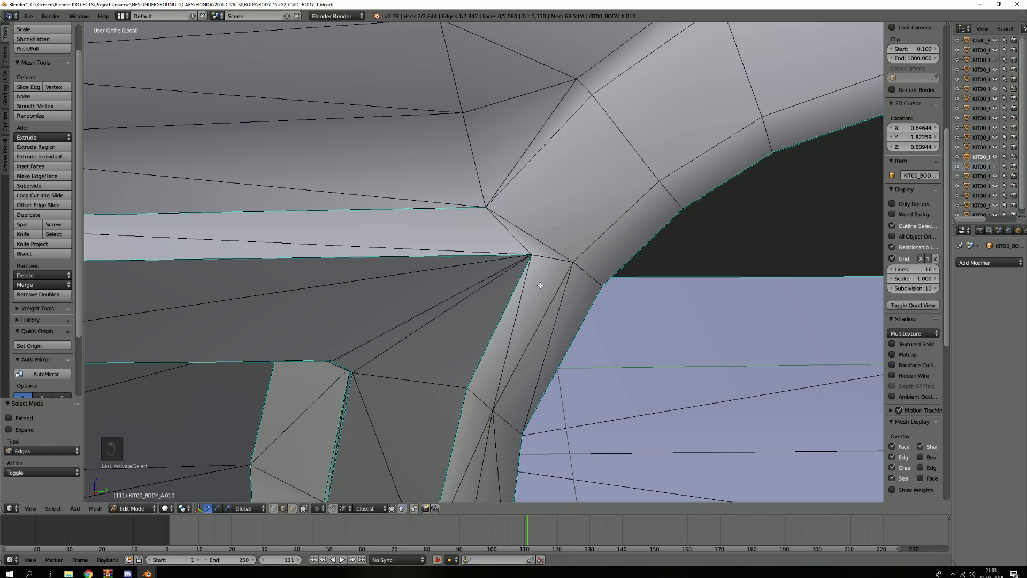
pyautogui.scroll(-5, 552, 202)
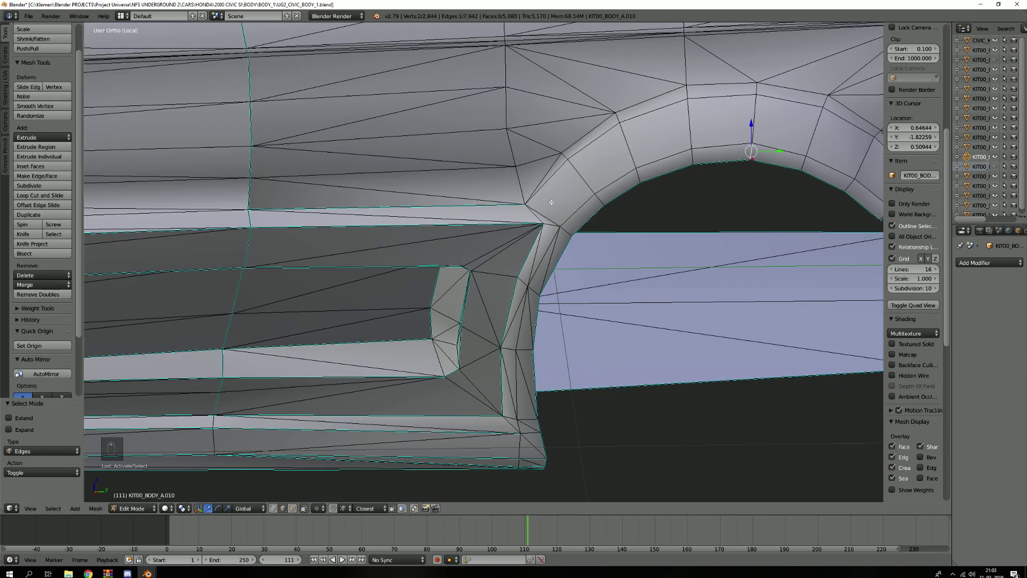
pyautogui.keyDown('shift'); pyautogui.moveTo(617, 162); pyautogui.dragTo(539, 239, button='middle'); pyautogui.keyUp('shift')
pyautogui.scroll(-2, 528, 185)
pyautogui.press('a')
pyautogui.scroll(3, 623, 202)
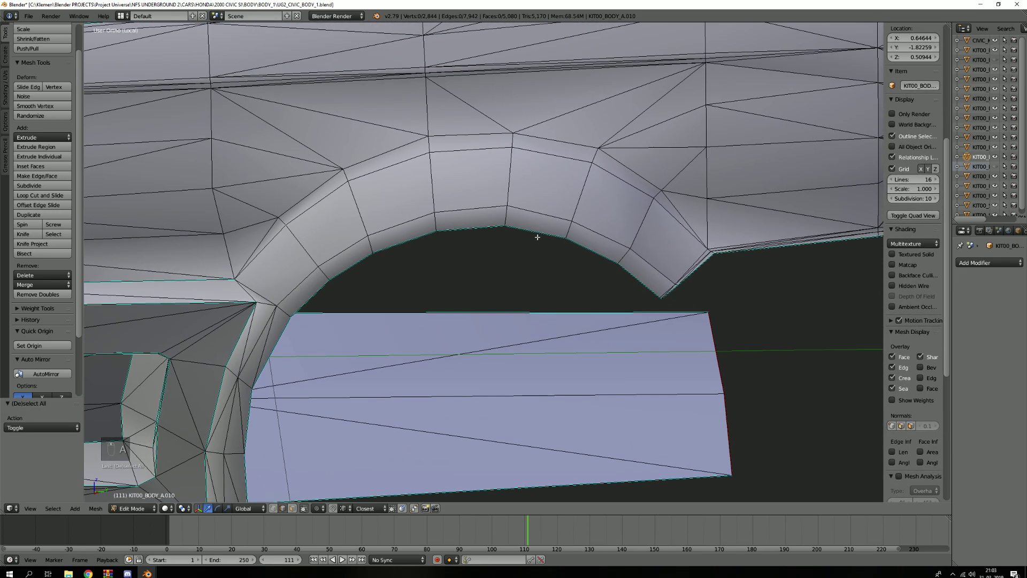
pyautogui.scroll(-2, 589, 207)
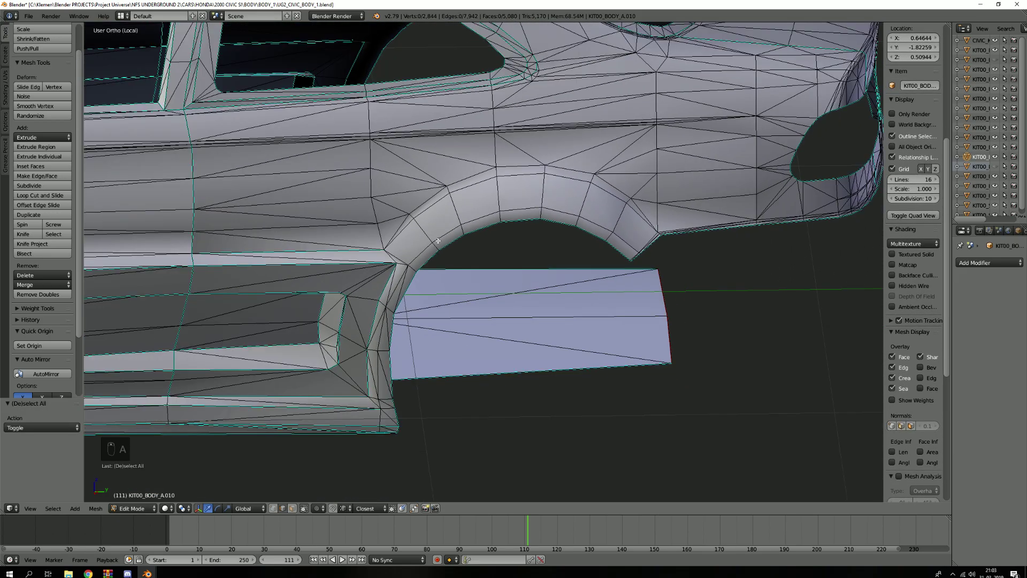
pyautogui.keyDown('shift'); pyautogui.moveTo(483, 185); pyautogui.dragTo(571, 189, button='middle'); pyautogui.keyUp('shift')
pyautogui.scroll(3, 576, 237)
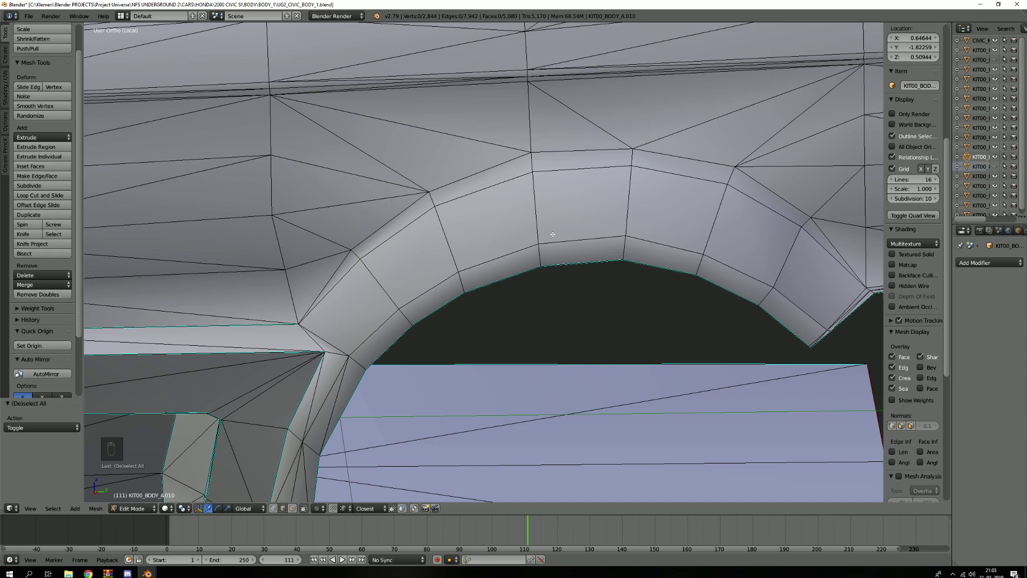
pyautogui.press('2')
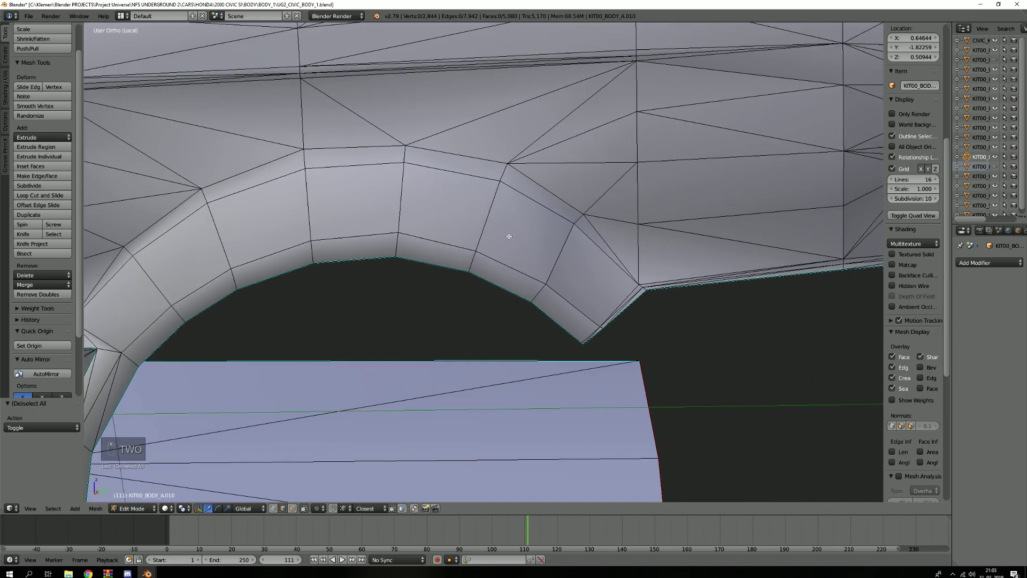
pyautogui.press('2')
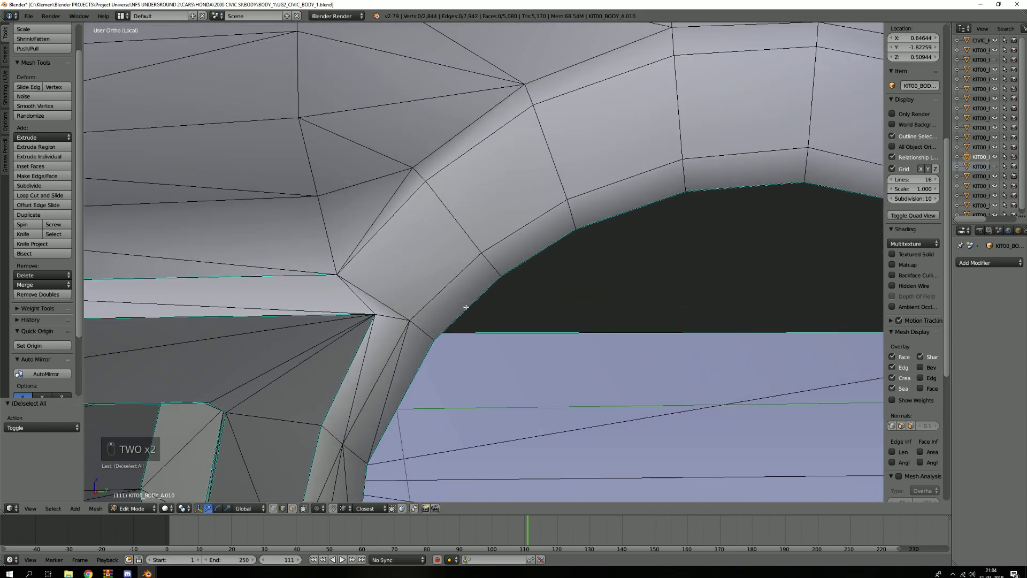
# Subdivide the lengthwise edges of the rear arch segment nearest the side skirt with one cut, and clear the selection.
pyautogui.rightClick(453, 287)
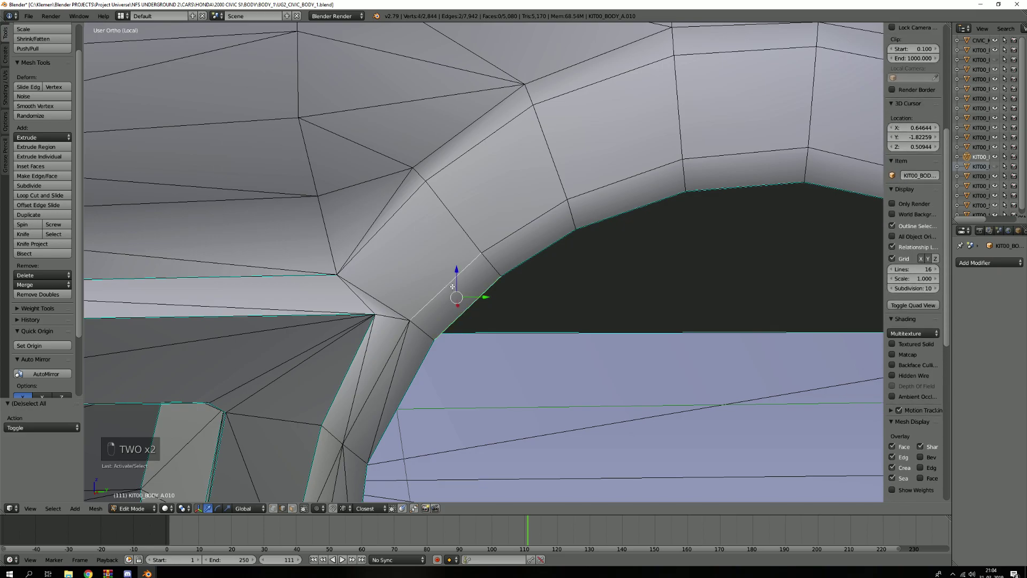
pyautogui.keyDown('shift'); pyautogui.rightClick(395, 218); pyautogui.keyUp('shift')
pyautogui.press('w')
pyautogui.click(386, 213)
pyautogui.press('a')
# Subdivide the four lengthwise edges of the second rear arch segment up from the side skirt with one cut.
pyautogui.rightClick(527, 252)
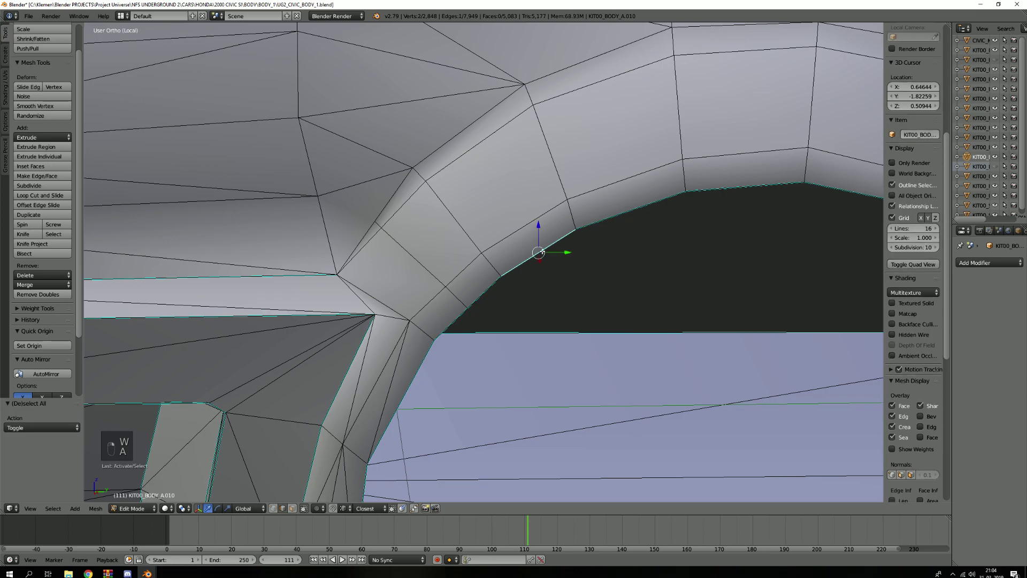
pyautogui.keyDown('shift'); pyautogui.rightClick(522, 227); pyautogui.keyUp('shift')
pyautogui.keyDown('shift'); pyautogui.rightClick(477, 145); pyautogui.keyUp('shift')
pyautogui.keyDown('shift'); pyautogui.rightClick(465, 131); pyautogui.keyUp('shift')
pyautogui.press('w')
pyautogui.click(464, 129)
pyautogui.press('a')
# Subdivide the four lengthwise edges of the third rear arch segment up from the side skirt with one cut.
pyautogui.keyDown('shift'); pyautogui.moveTo(561, 148); pyautogui.dragTo(501, 169, button='middle'); pyautogui.keyUp('shift')
pyautogui.rightClick(575, 228)
pyautogui.keyDown('shift'); pyautogui.rightClick(573, 199); pyautogui.keyUp('shift')
pyautogui.keyDown('shift'); pyautogui.rightClick(549, 98); pyautogui.keyUp('shift')
pyautogui.keyDown('shift'); pyautogui.rightClick(543, 75); pyautogui.keyUp('shift')
pyautogui.press('w')
pyautogui.click(543, 78)
# Subdivide the four lengthwise edges of the rear arch's topmost segment with one cut, and clear the selection.
pyautogui.keyDown('shift'); pyautogui.moveTo(693, 211); pyautogui.dragTo(512, 260, button='middle'); pyautogui.keyUp('shift')
pyautogui.rightClick(512, 260)
pyautogui.keyDown('shift'); pyautogui.rightClick(506, 223); pyautogui.keyUp('shift')
pyautogui.keyDown('shift'); pyautogui.rightClick(506, 120); pyautogui.keyUp('shift')
pyautogui.keyDown('shift'); pyautogui.rightClick(508, 94); pyautogui.keyUp('shift')
pyautogui.press('w')
pyautogui.click(509, 95)
pyautogui.press('a')
# Switch to vertex selection and examine the new cuts across the rear wheel arch.
pyautogui.scroll(-3, 514, 193)
pyautogui.keyDown('shift'); pyautogui.moveTo(486, 224); pyautogui.dragTo(560, 165, button='middle'); pyautogui.keyUp('shift')
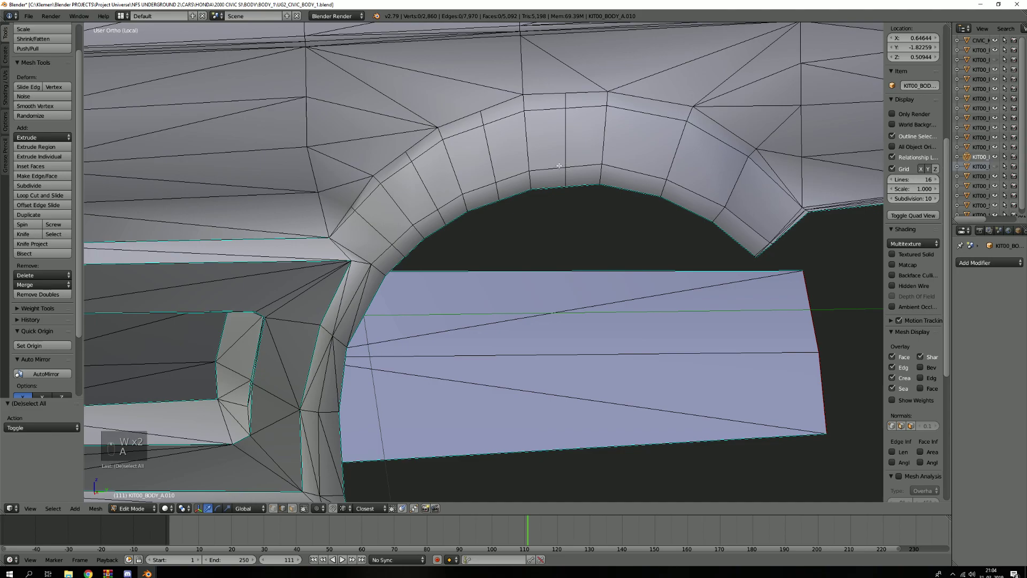
pyautogui.scroll(2, 428, 227)
pyautogui.press('1')
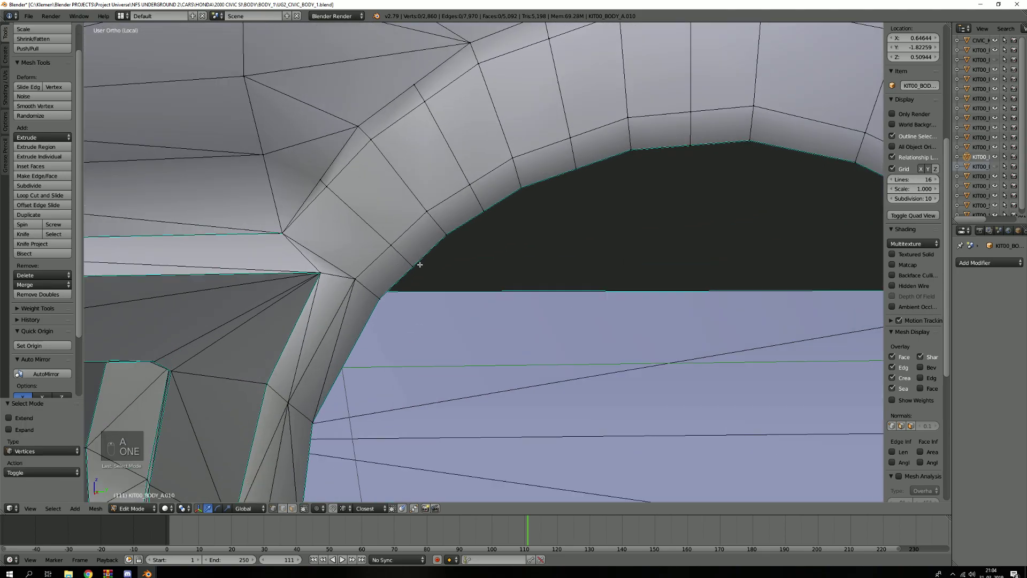
pyautogui.moveTo(420, 262)
pyautogui.keyDown('shift'); pyautogui.mouseDown(button='middle')
pyautogui.moveTo(426, 227)
pyautogui.moveTo(527, 201)
pyautogui.moveTo(437, 258)
pyautogui.mouseUp(button='middle'); pyautogui.keyUp('shift')
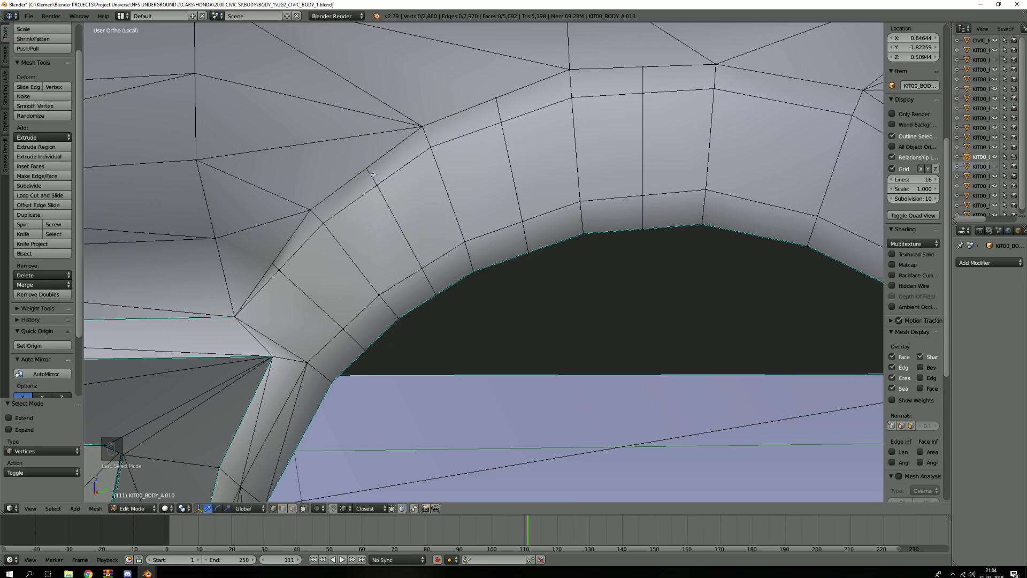
pyautogui.scroll(2, 518, 236)
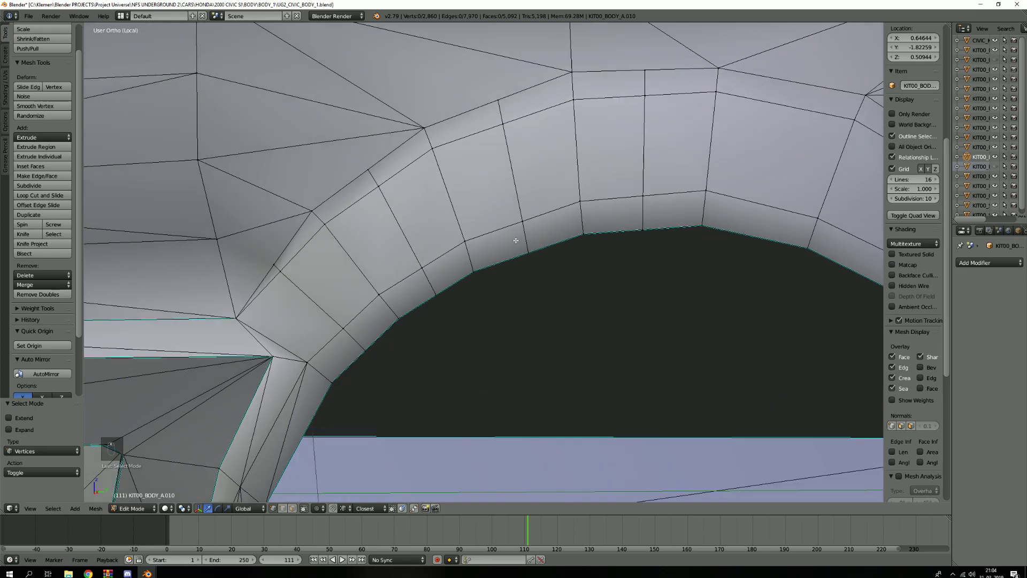
pyautogui.scroll(-3, 486, 280)
pyautogui.scroll(1, 544, 259)
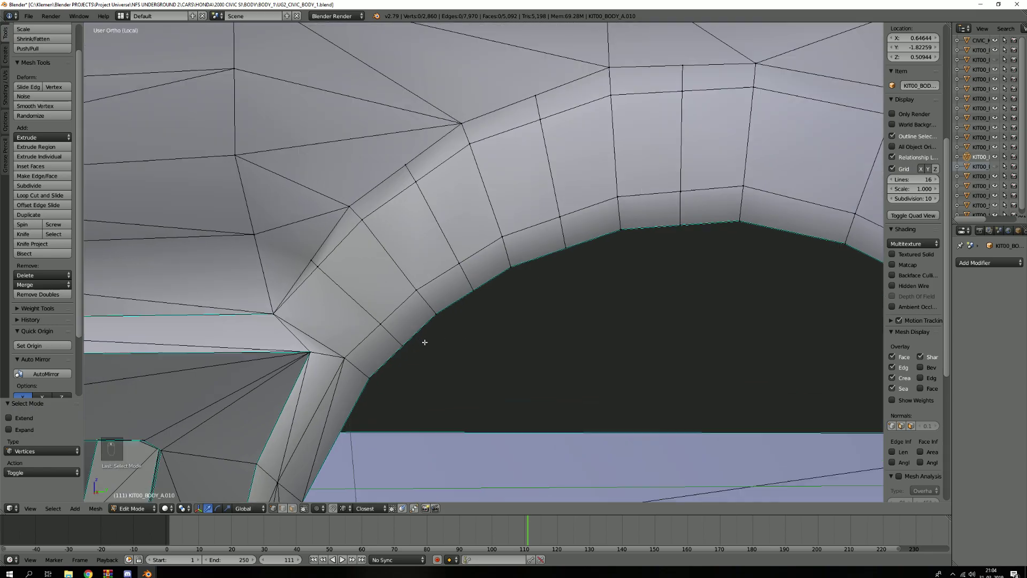
# Select the new midpoint vertices along the rear arch's inner and outer edge loops, and clear the selection.
pyautogui.rightClick(401, 345)
pyautogui.press('a')
pyautogui.keyDown('shift'); pyautogui.rightClick(473, 291); pyautogui.keyUp('shift')
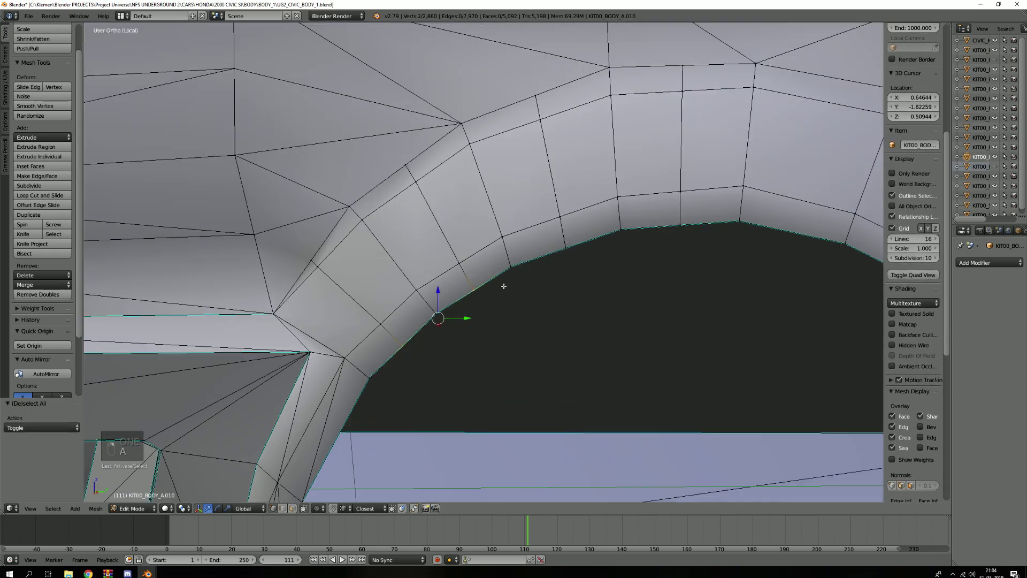
pyautogui.keyDown('shift'); pyautogui.rightClick(566, 247); pyautogui.keyUp('shift')
pyautogui.keyDown('shift'); pyautogui.rightClick(680, 224); pyautogui.keyUp('shift')
pyautogui.keyDown('shift'); pyautogui.moveTo(683, 192); pyautogui.dragTo(647, 218, button='middle'); pyautogui.keyUp('shift')
pyautogui.keyDown('shift'); pyautogui.rightClick(642, 217); pyautogui.keyUp('shift')
pyautogui.keyDown('shift'); pyautogui.rightClick(521, 243); pyautogui.keyUp('shift')
pyautogui.keyDown('shift'); pyautogui.rightClick(422, 290); pyautogui.keyUp('shift')
pyautogui.keyDown('shift'); pyautogui.rightClick(343, 349); pyautogui.keyUp('shift')
pyautogui.keyDown('shift'); pyautogui.rightClick(275, 289); pyautogui.keyUp('shift')
pyautogui.keyDown('shift'); pyautogui.rightClick(310, 232); pyautogui.keyUp('shift')
pyautogui.keyDown('shift'); pyautogui.rightClick(367, 191); pyautogui.keyUp('shift')
pyautogui.keyDown('shift'); pyautogui.rightClick(377, 207); pyautogui.keyUp('shift')
pyautogui.keyDown('shift'); pyautogui.rightClick(323, 247); pyautogui.keyUp('shift')
pyautogui.press('a')
# Select the four vertices on each of the two lowest new cuts across the rear wheel arch.
pyautogui.rightClick(364, 371)
pyautogui.rightClick(343, 350)
pyautogui.press('a')
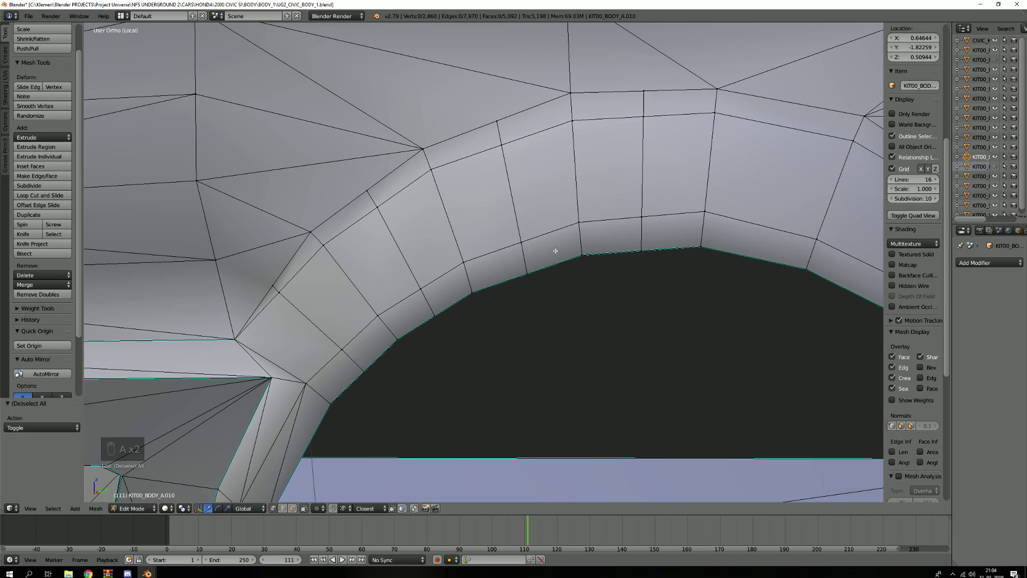
pyautogui.keyDown('shift'); pyautogui.rightClick(363, 371); pyautogui.keyUp('shift')
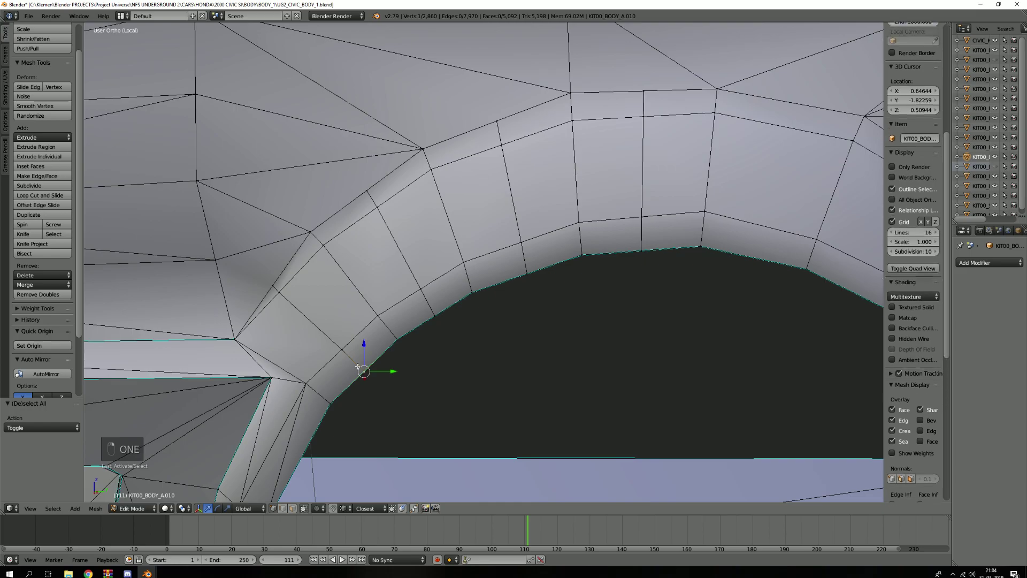
pyautogui.keyDown('shift'); pyautogui.rightClick(342, 350); pyautogui.keyUp('shift')
pyautogui.keyDown('shift'); pyautogui.rightClick(280, 293); pyautogui.keyUp('shift')
pyautogui.keyDown('shift'); pyautogui.rightClick(272, 285); pyautogui.keyUp('shift')
pyautogui.press('1')
pyautogui.keyDown('shift'); pyautogui.rightClick(367, 191); pyautogui.keyUp('shift')
pyautogui.keyDown('shift'); pyautogui.rightClick(377, 207); pyautogui.keyUp('shift')
pyautogui.keyDown('shift'); pyautogui.rightClick(421, 288); pyautogui.keyUp('shift')
pyautogui.keyDown('shift'); pyautogui.rightClick(434, 316); pyautogui.keyUp('shift')
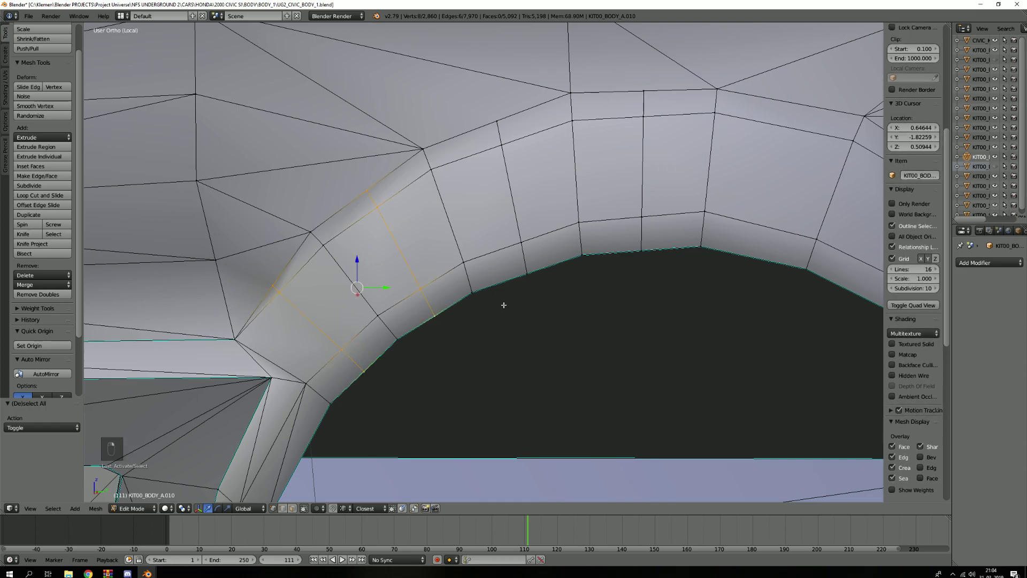
# Add the four vertices on each of the two upper new arch cuts to the selection.
pyautogui.keyDown('shift'); pyautogui.rightClick(528, 274); pyautogui.keyUp('shift')
pyautogui.keyDown('shift'); pyautogui.rightClick(522, 244); pyautogui.keyUp('shift')
pyautogui.keyDown('shift'); pyautogui.rightClick(501, 145); pyautogui.keyUp('shift')
pyautogui.keyDown('shift'); pyautogui.rightClick(497, 122); pyautogui.keyUp('shift')
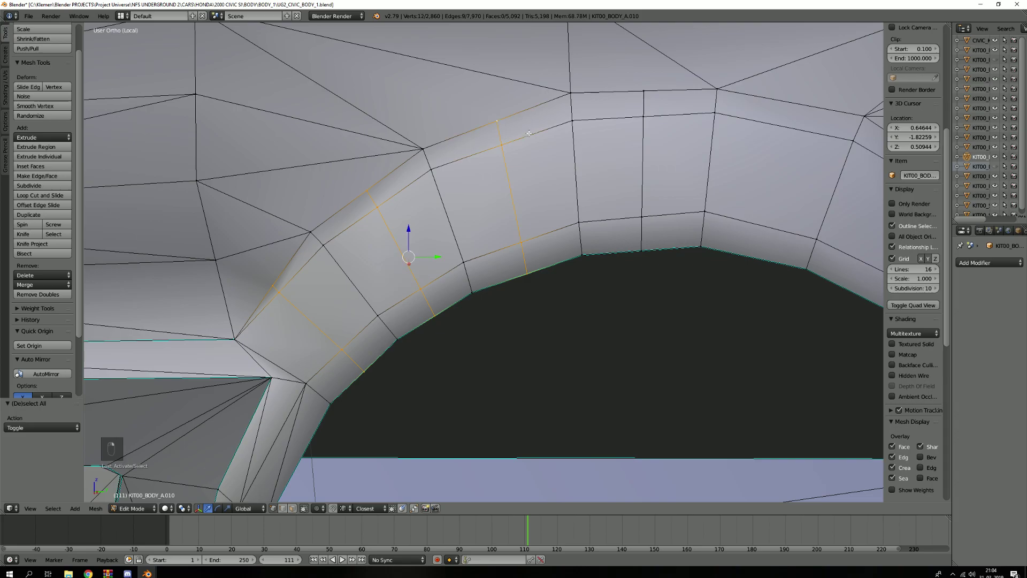
pyautogui.keyDown('shift'); pyautogui.moveTo(497, 122); pyautogui.dragTo(342, 239, button='middle'); pyautogui.keyUp('shift')
pyautogui.keyDown('shift'); pyautogui.rightClick(485, 208); pyautogui.keyUp('shift')
pyautogui.keyDown('shift'); pyautogui.rightClick(485, 230); pyautogui.keyUp('shift')
pyautogui.keyDown('shift'); pyautogui.rightClick(483, 332); pyautogui.keyUp('shift')
pyautogui.keyDown('shift'); pyautogui.rightClick(482, 363); pyautogui.keyUp('shift')
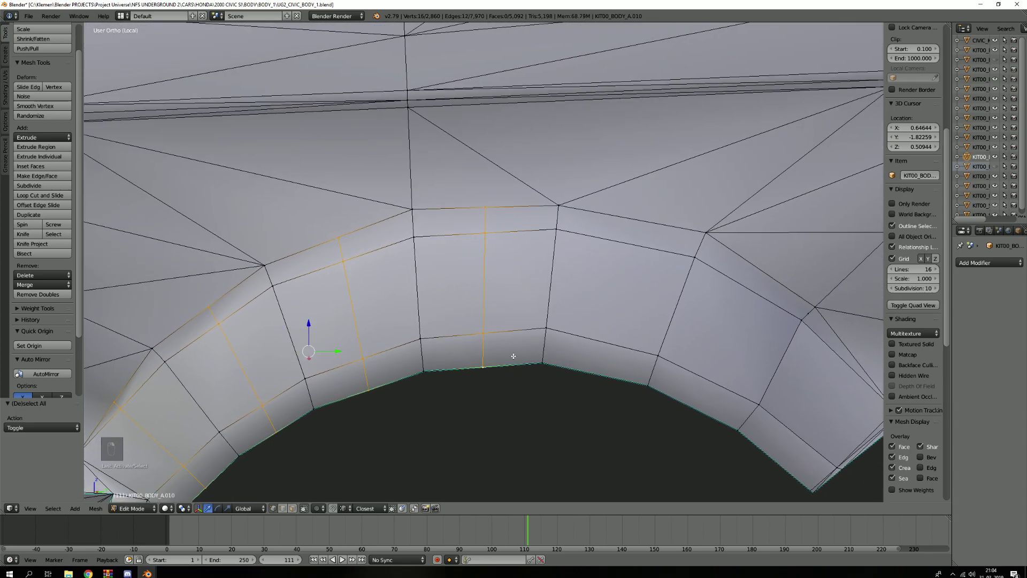
pyautogui.keyDown('shift'); pyautogui.moveTo(480, 341); pyautogui.dragTo(538, 321, button='middle'); pyautogui.keyUp('shift')
pyautogui.scroll(-1, 538, 321)
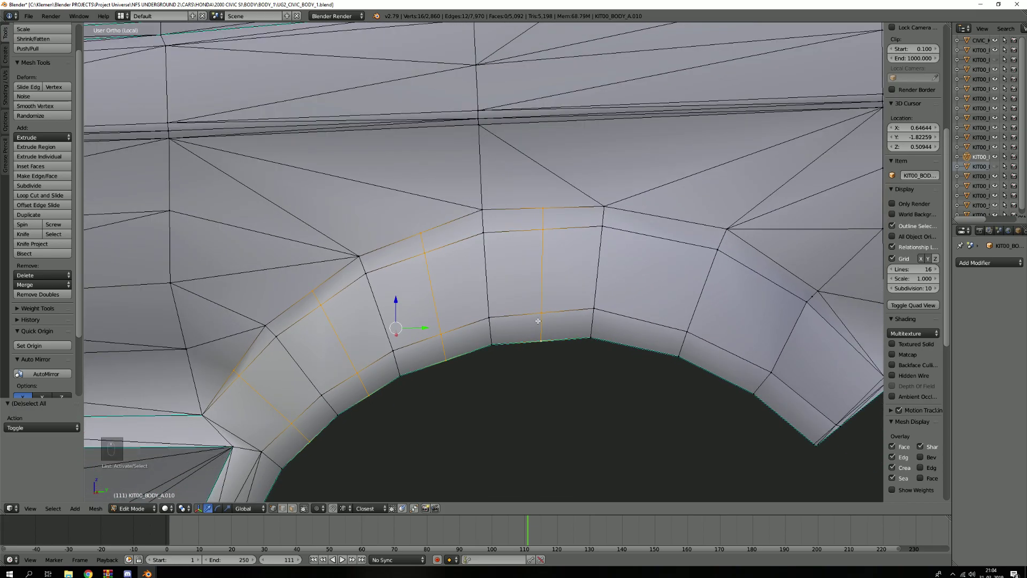
# Try to scale the selected vertices of all four arch cuts, and clear the selection.
pyautogui.press('s')
pyautogui.rightClick(535, 288)
pyautogui.scroll(-5, 548, 311)
pyautogui.keyDown('shift'); pyautogui.moveTo(550, 313); pyautogui.dragTo(538, 273, button='middle'); pyautogui.keyUp('shift')
pyautogui.scroll(5, 474, 291)
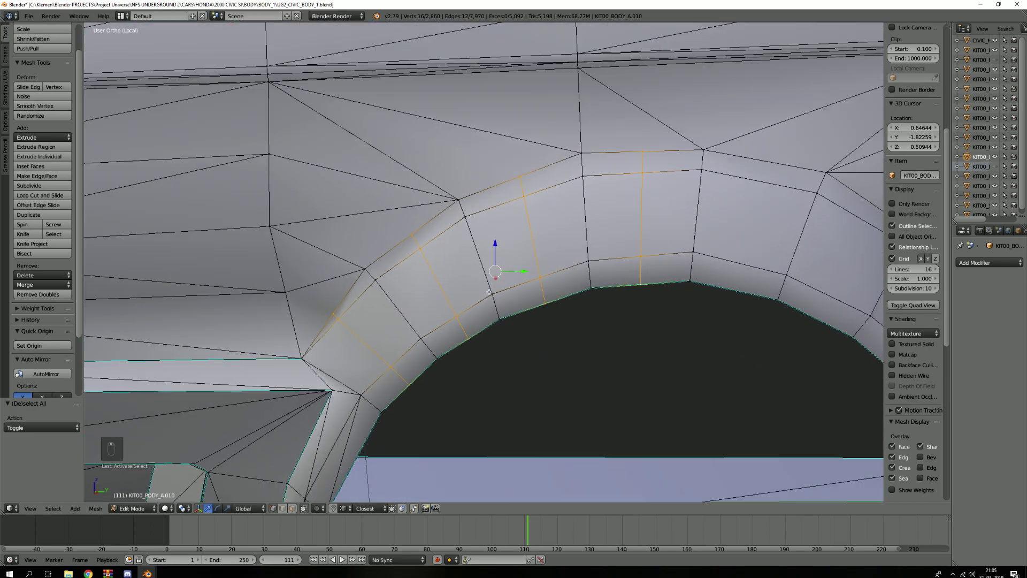
pyautogui.press('s')
pyautogui.rightClick(485, 348)
pyautogui.keyDown('shift'); pyautogui.moveTo(689, 221); pyautogui.dragTo(566, 234, button='middle'); pyautogui.keyUp('shift')
pyautogui.keyDown('shift'); pyautogui.moveTo(502, 207); pyautogui.dragTo(552, 188, button='middle'); pyautogui.keyUp('shift')
pyautogui.press('a')
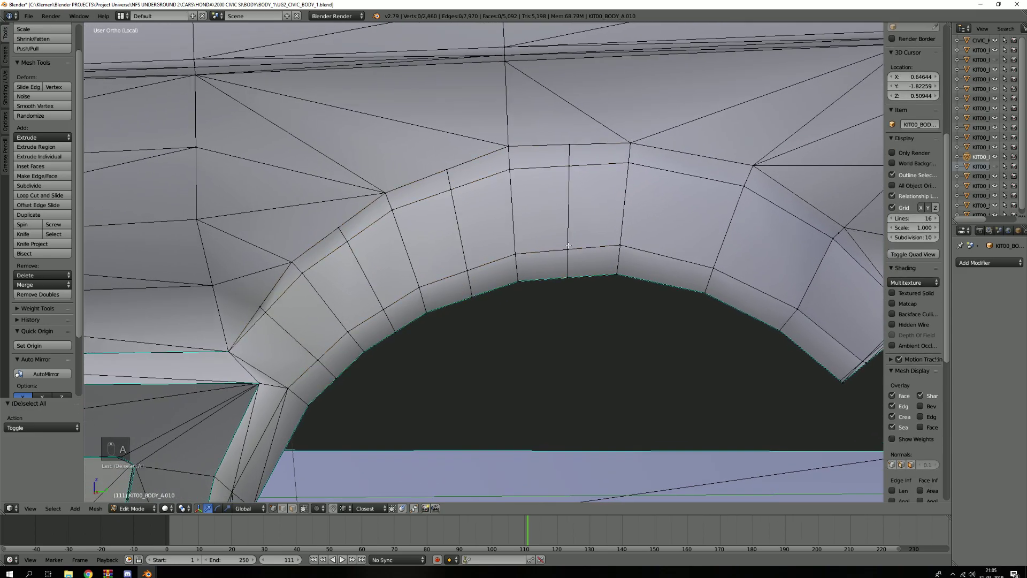
# Try to slide and move the four vertices of the topmost arch cut, and clear the selection.
pyautogui.keyDown('shift'); pyautogui.moveTo(569, 266); pyautogui.dragTo(569, 260, button='middle'); pyautogui.keyUp('shift')
pyautogui.rightClick(568, 259)
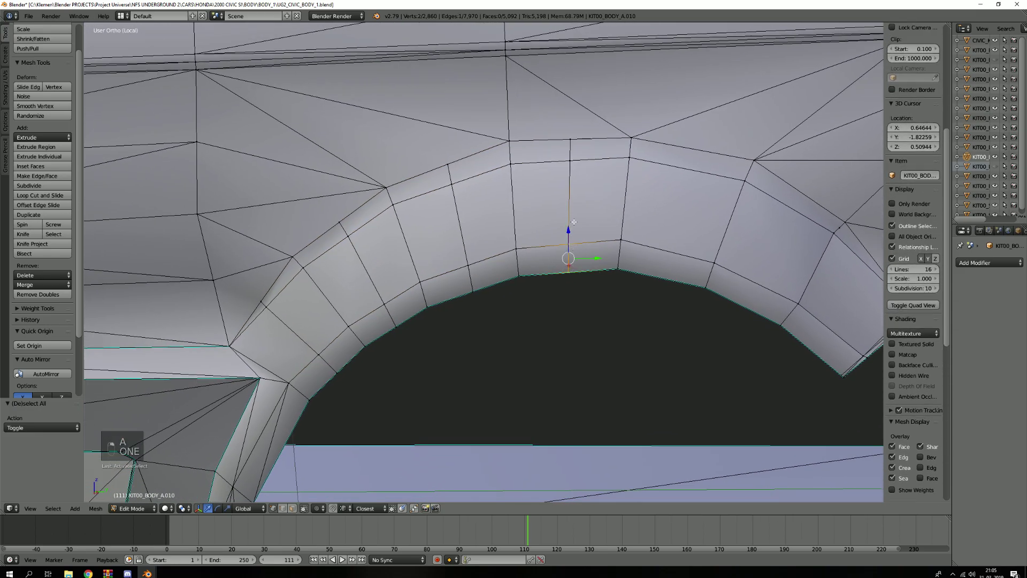
pyautogui.keyDown('shift'); pyautogui.rightClick(575, 161); pyautogui.keyUp('shift')
pyautogui.keyDown('shift'); pyautogui.moveTo(582, 185); pyautogui.dragTo(585, 205, button='middle'); pyautogui.keyUp('shift')
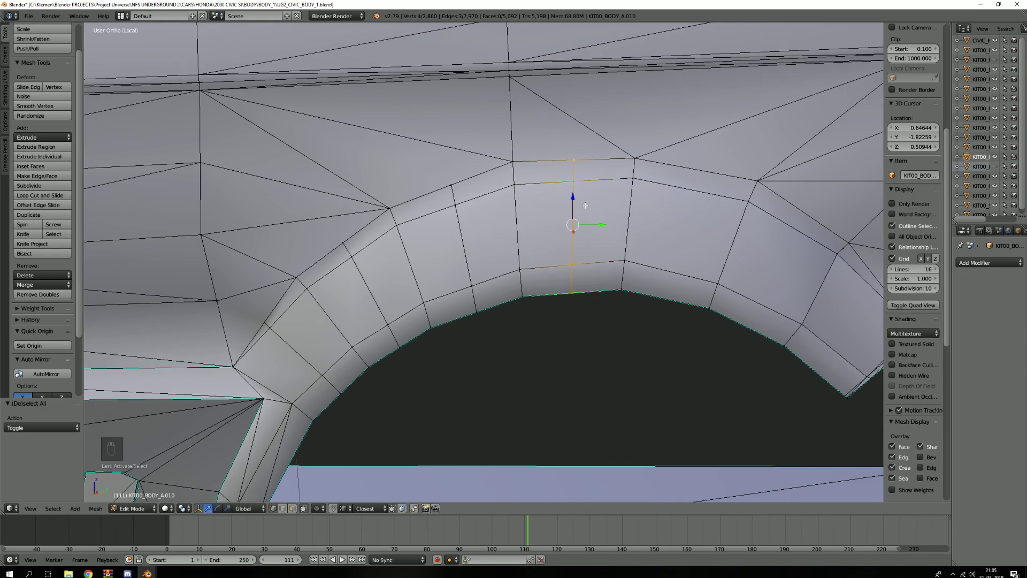
pyautogui.press('g')
pyautogui.press('g')
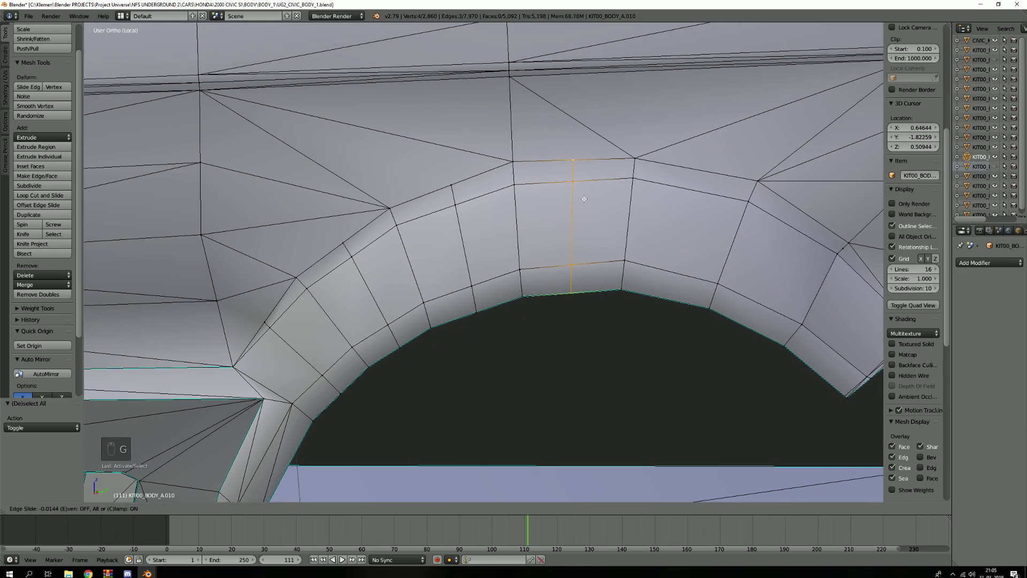
pyautogui.rightClick(592, 188)
pyautogui.press('g')
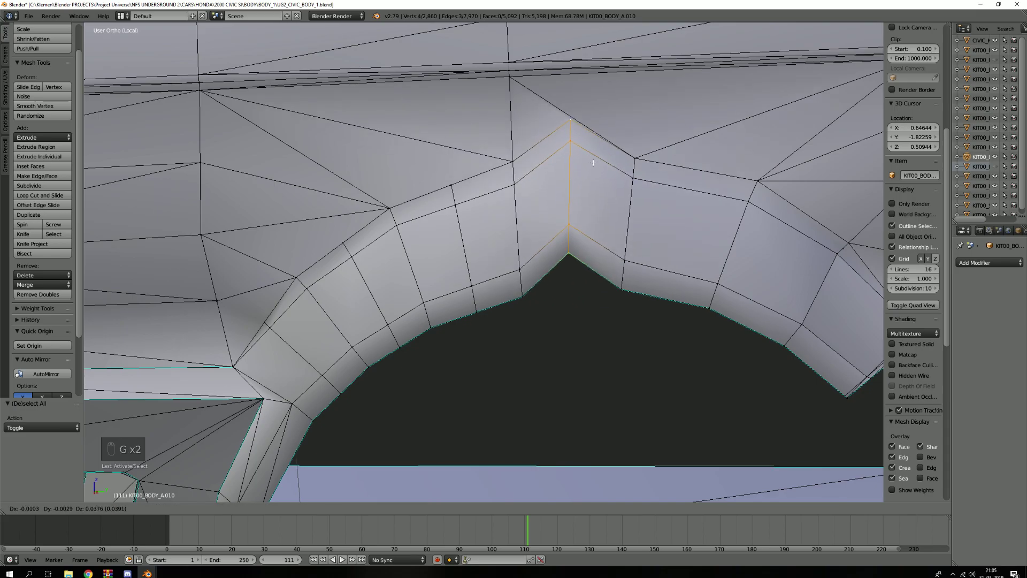
pyautogui.rightClick(599, 191)
pyautogui.press('g')
pyautogui.press('g')
pyautogui.rightClick(605, 169)
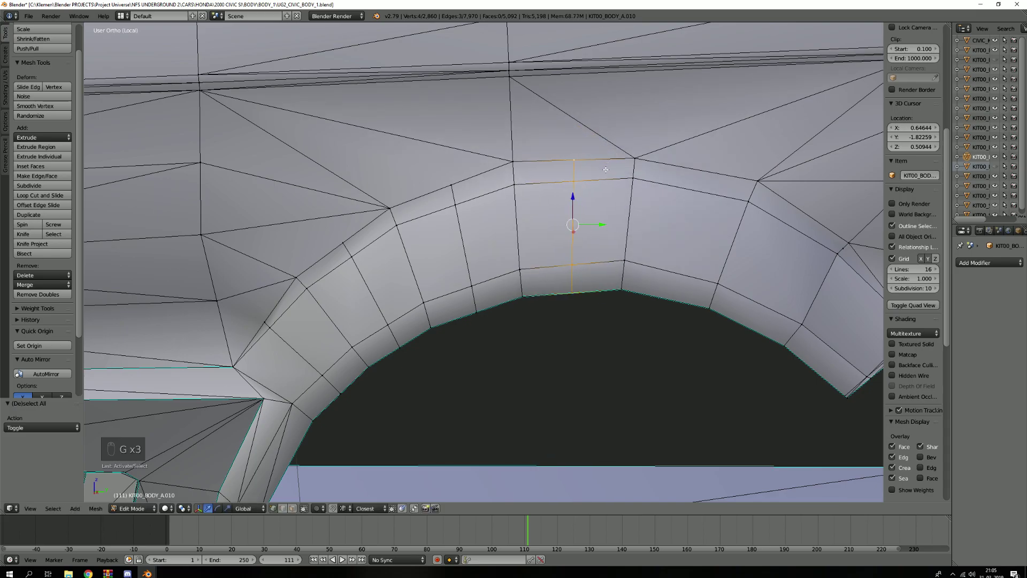
pyautogui.press('a')
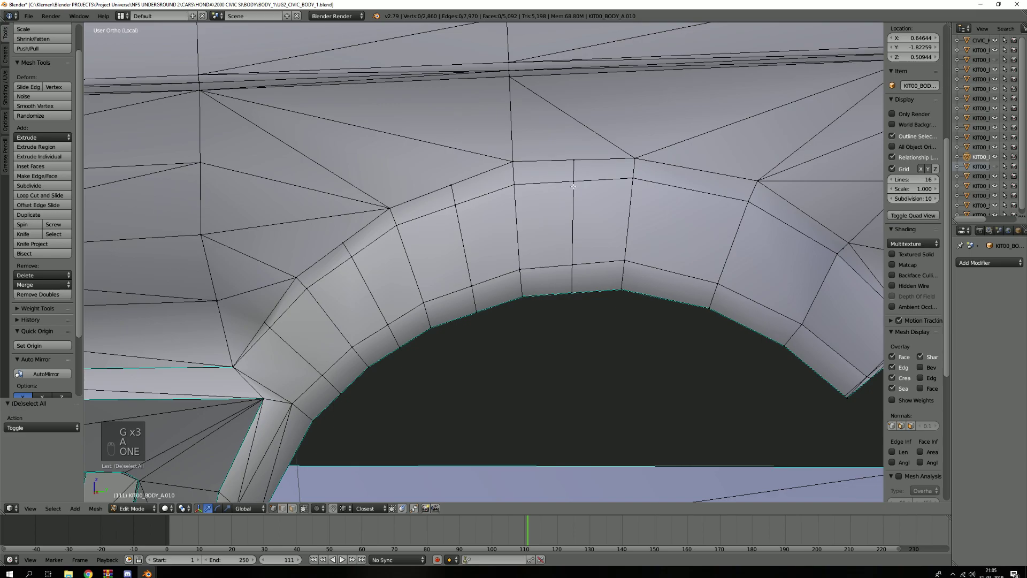
# Try to slide the outer vertex of the second arch cut from the top, and clear the selection.
pyautogui.rightClick(449, 186)
pyautogui.press('g')
pyautogui.press('g')
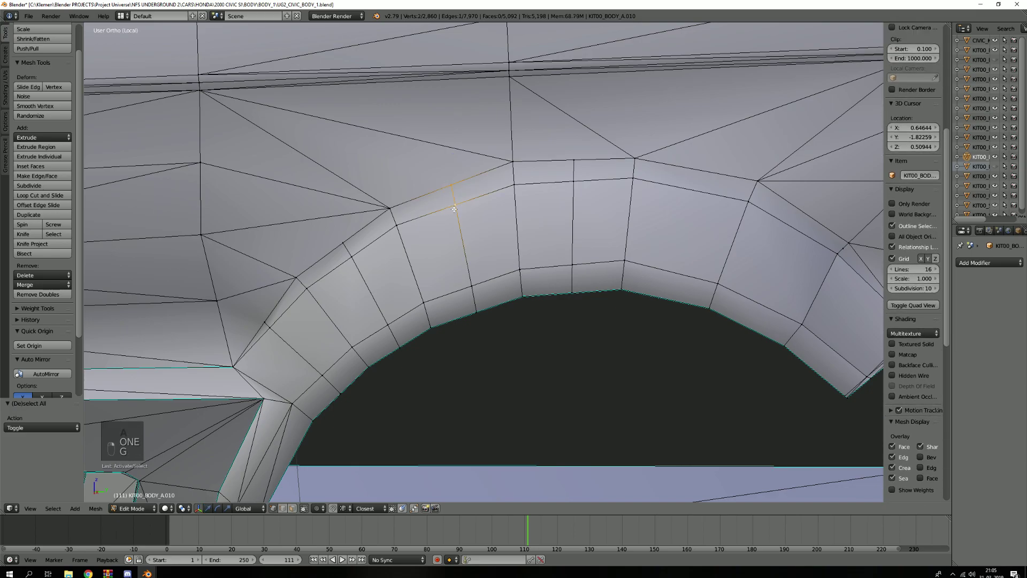
pyautogui.rightClick(447, 192)
pyautogui.keyDown('shift'); pyautogui.moveTo(447, 191); pyautogui.dragTo(498, 290, button='middle'); pyautogui.keyUp('shift')
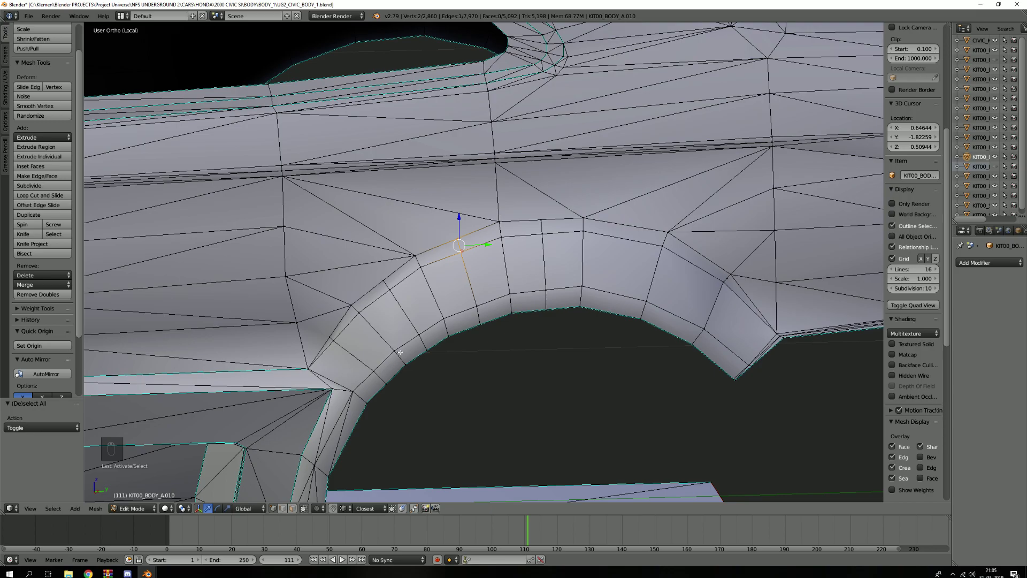
pyautogui.scroll(3, 400, 353)
pyautogui.press('a')
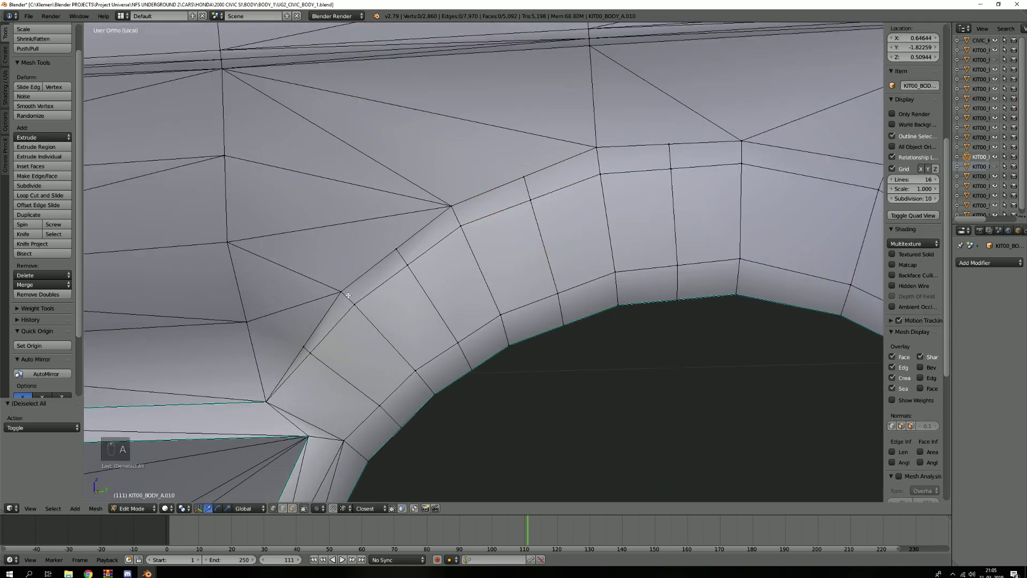
# Try to move the outer and opening-edge vertices between the arch's two lowest subdivided segments, and clear the selection.
pyautogui.rightClick(344, 295)
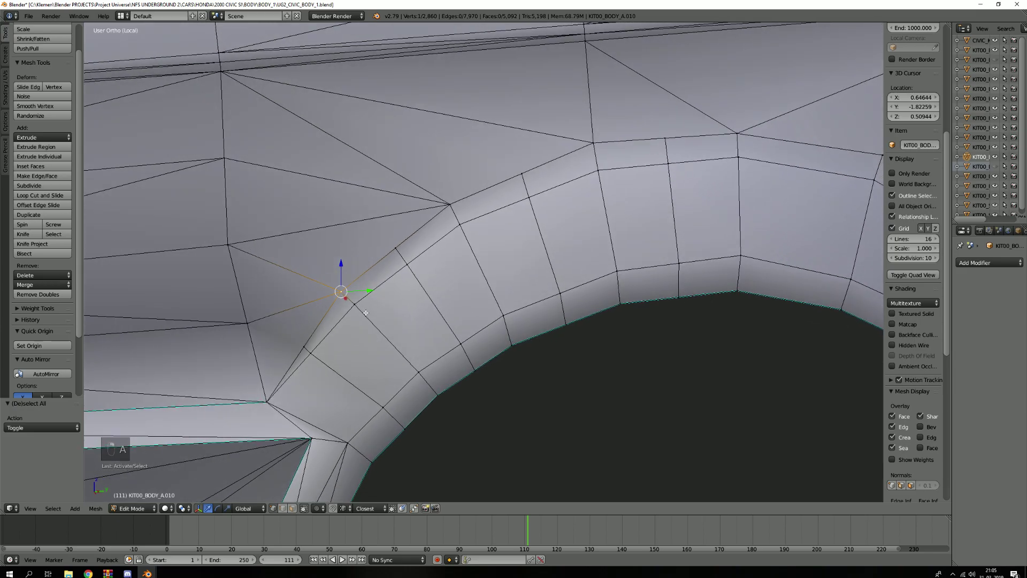
pyautogui.keyDown('shift'); pyautogui.rightClick(435, 392); pyautogui.keyUp('shift')
pyautogui.press('g')
pyautogui.rightClick(445, 382)
pyautogui.press('a')
pyautogui.rightClick(443, 396)
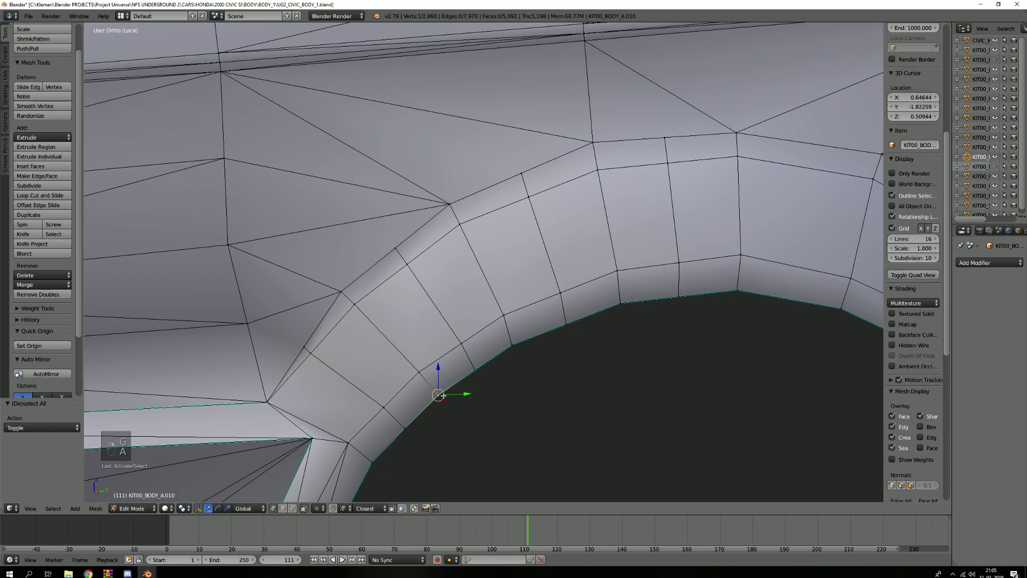
pyautogui.keyDown('shift'); pyautogui.moveTo(442, 396); pyautogui.dragTo(417, 336, button='middle'); pyautogui.keyUp('shift')
pyautogui.press('a')
pyautogui.scroll(-1, 384, 375)
pyautogui.scroll(2, 381, 374)
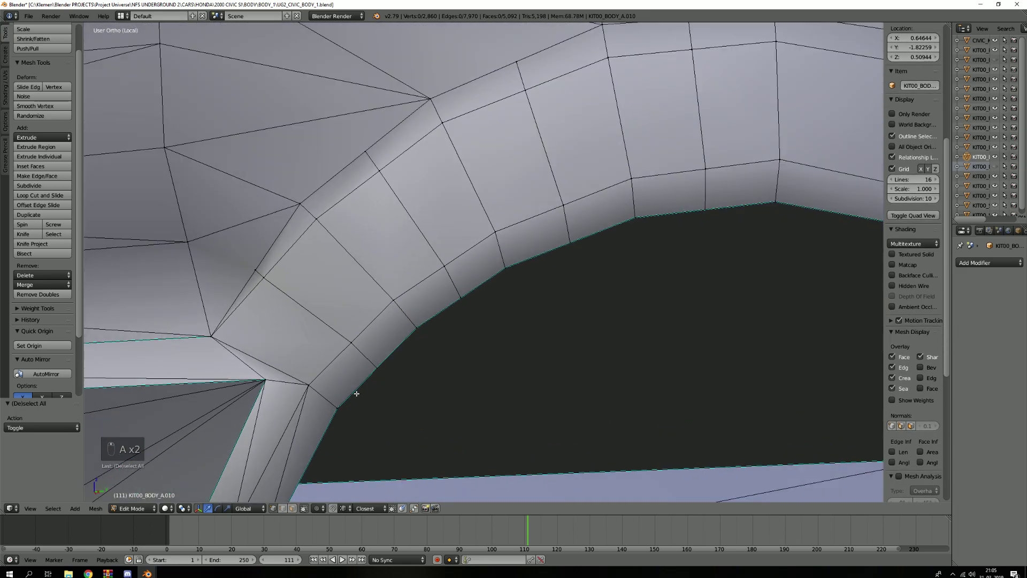
pyautogui.press('a')
# Select the four new midpoint vertices along the edge of the rear wheel opening.
pyautogui.rightClick(377, 368)
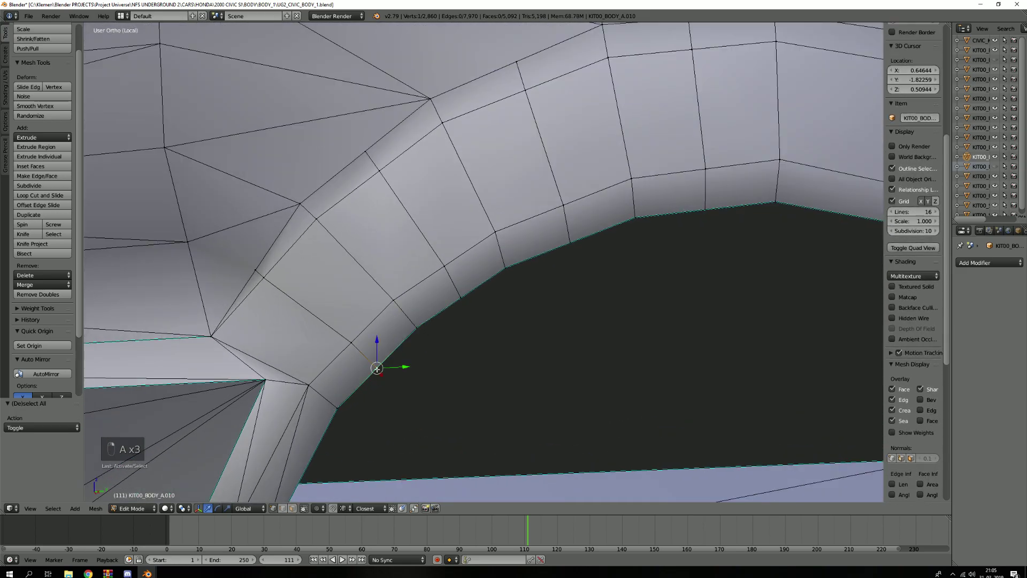
pyautogui.keyDown('shift'); pyautogui.rightClick(462, 299); pyautogui.keyUp('shift')
pyautogui.keyDown('shift'); pyautogui.rightClick(570, 245); pyautogui.keyUp('shift')
pyautogui.keyDown('shift'); pyautogui.moveTo(716, 211); pyautogui.dragTo(604, 312, button='middle'); pyautogui.keyUp('shift')
pyautogui.keyDown('shift'); pyautogui.rightClick(593, 311); pyautogui.keyUp('shift')
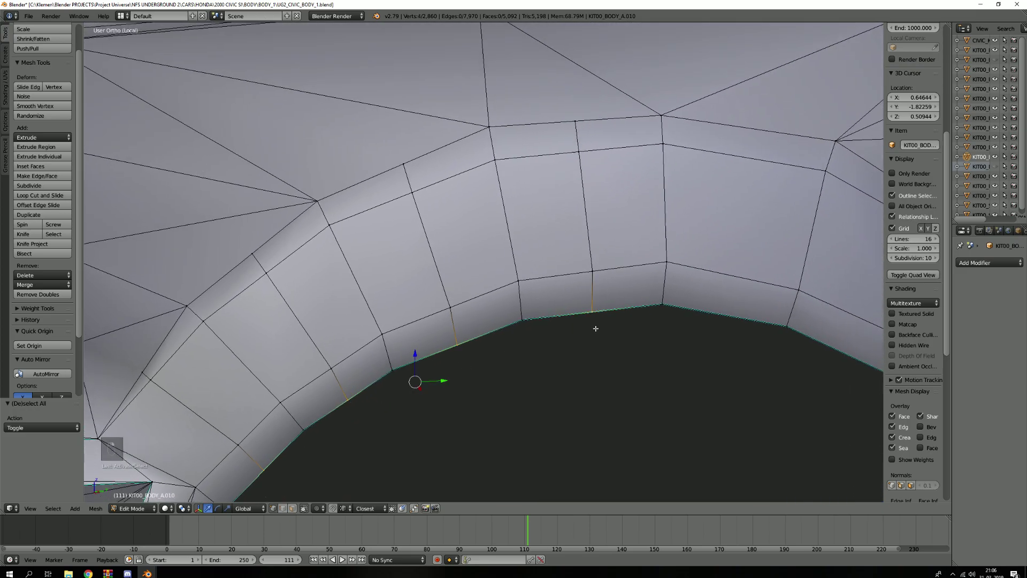
pyautogui.press('g')
pyautogui.rightClick(592, 318)
pyautogui.keyDown('shift'); pyautogui.moveTo(592, 322); pyautogui.dragTo(590, 269, button='middle'); pyautogui.keyUp('shift')
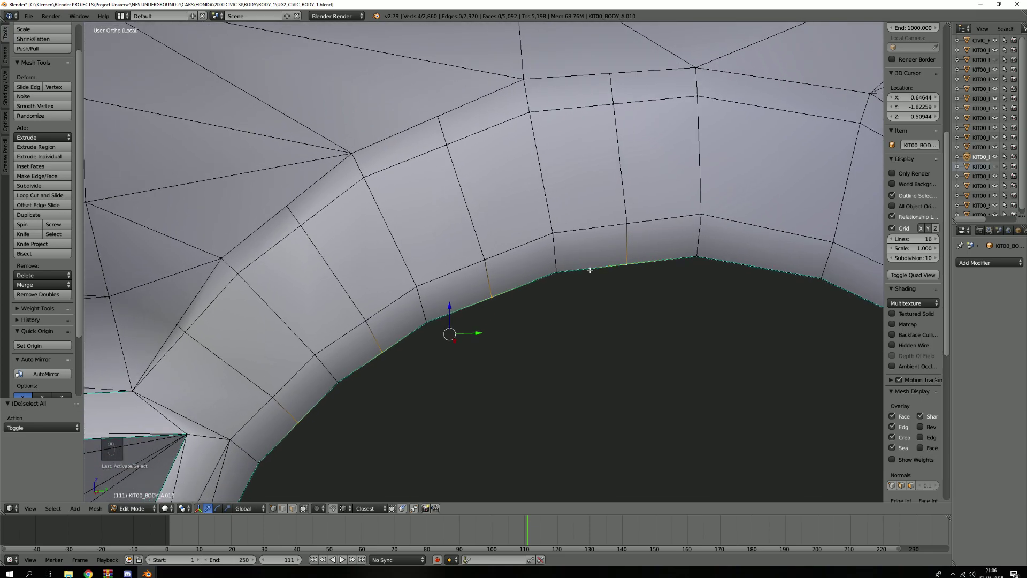
pyautogui.keyDown('shift'); pyautogui.moveTo(590, 270); pyautogui.dragTo(600, 248, button='middle'); pyautogui.keyUp('shift')
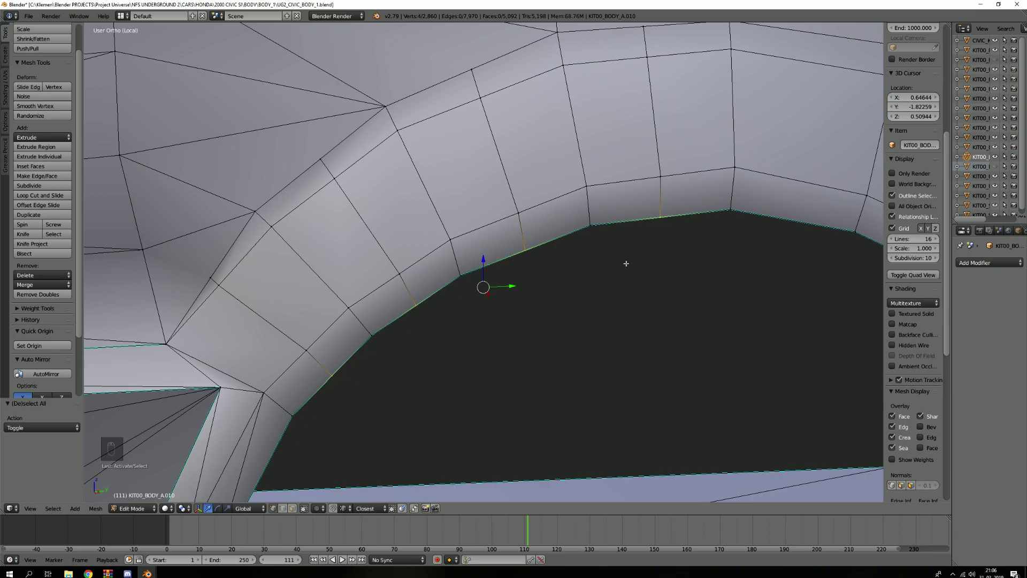
# Try to vertex-slide the four selected opening-edge vertices outward in the right orthographic view.
pyautogui.moveTo(638, 256); pyautogui.dragTo(633, 255, button='middle')
pyautogui.press('KP_1')
pyautogui.press('KP_3')
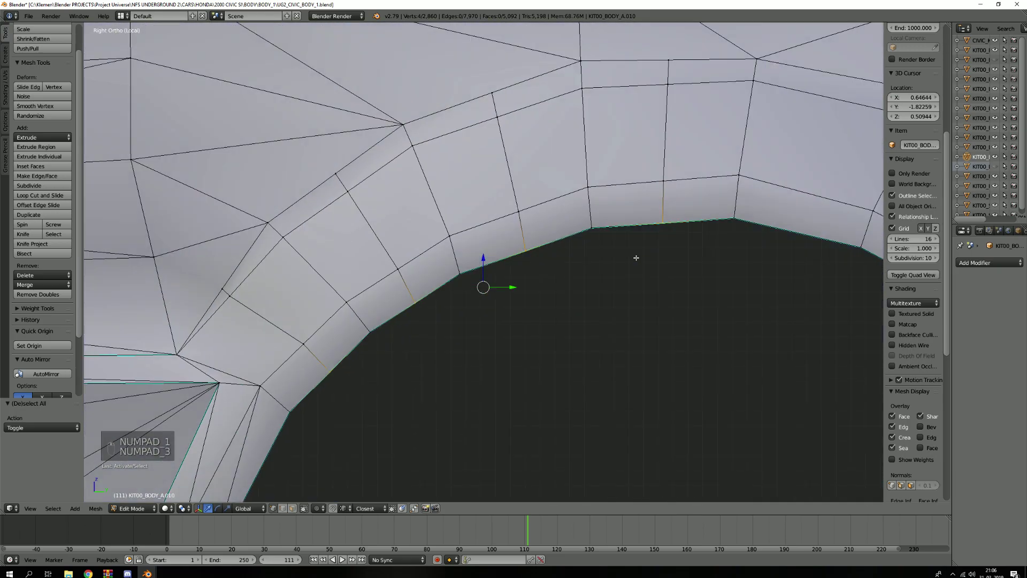
pyautogui.scroll(-2, 636, 258)
pyautogui.keyDown('shift'); pyautogui.moveTo(683, 260); pyautogui.dragTo(573, 265, button='middle'); pyautogui.keyUp('shift')
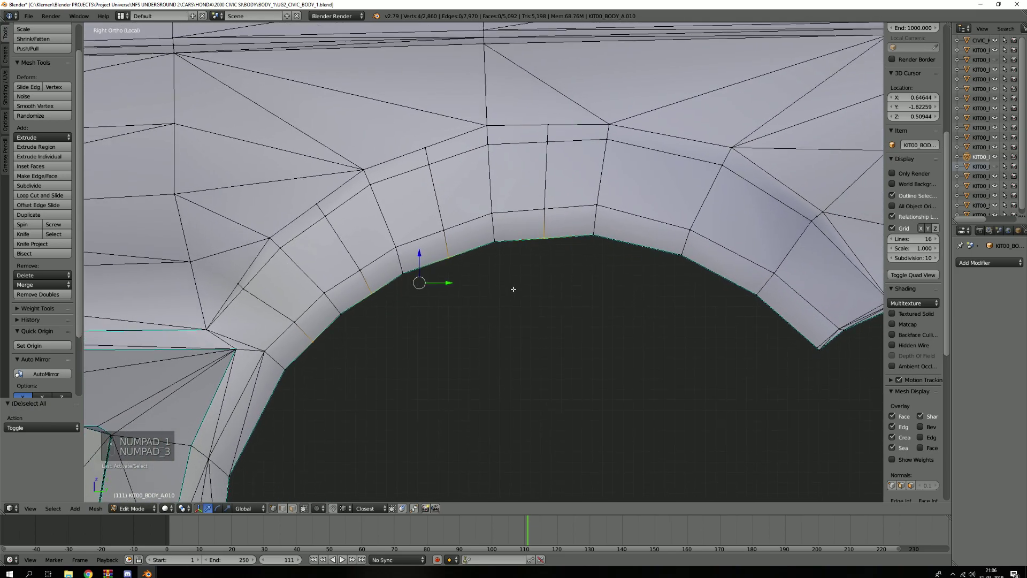
pyautogui.scroll(1, 484, 274)
pyautogui.press('g')
pyautogui.press('g')
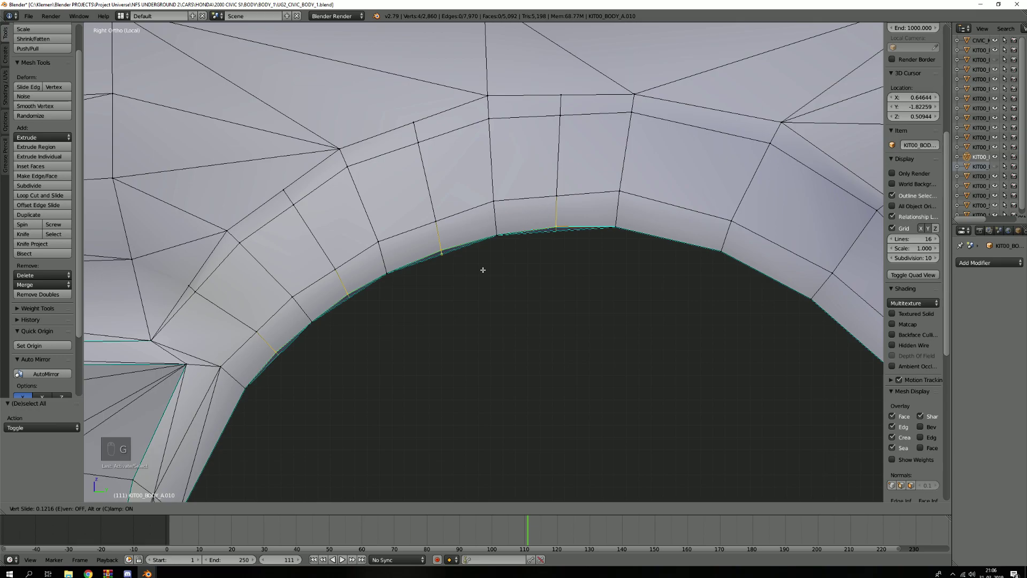
pyautogui.click(483, 270)
pyautogui.moveTo(483, 270)
pyautogui.mouseDown(button='middle')
pyautogui.moveTo(470, 238)
pyautogui.moveTo(479, 271)
pyautogui.mouseUp(button='middle')
# Try to move the four selected opening-edge vertices freely and slide them along their cuts.
pyautogui.press('g')
pyautogui.rightClick(464, 205)
pyautogui.press('g')
pyautogui.rightClick(470, 242)
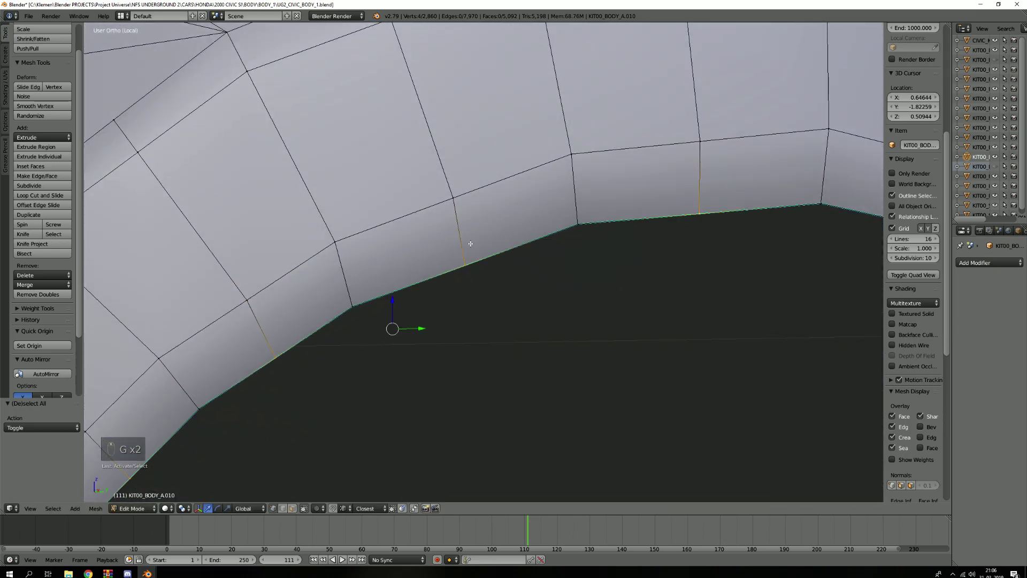
pyautogui.press('KP_3')
pyautogui.press('g')
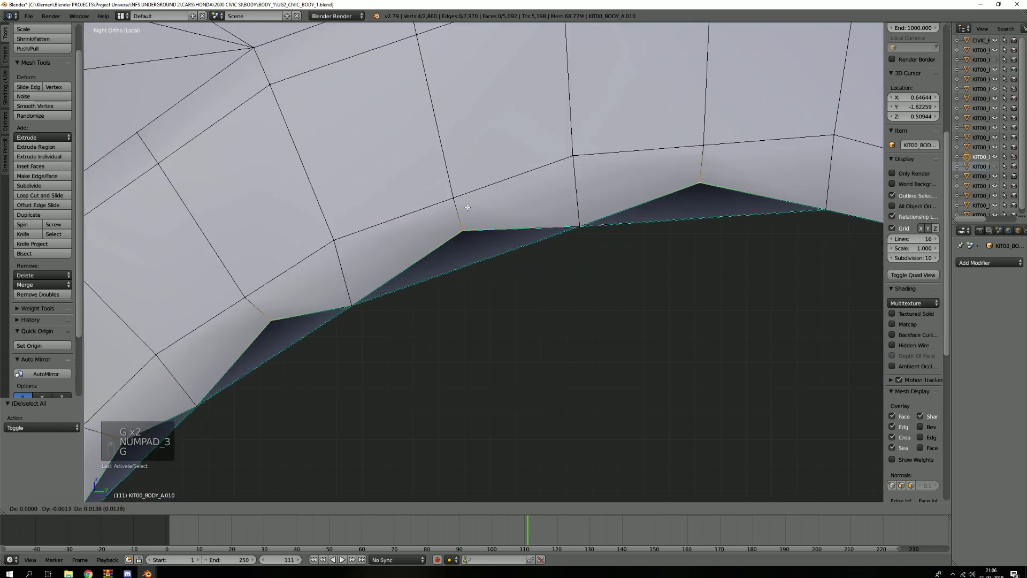
pyautogui.press('g')
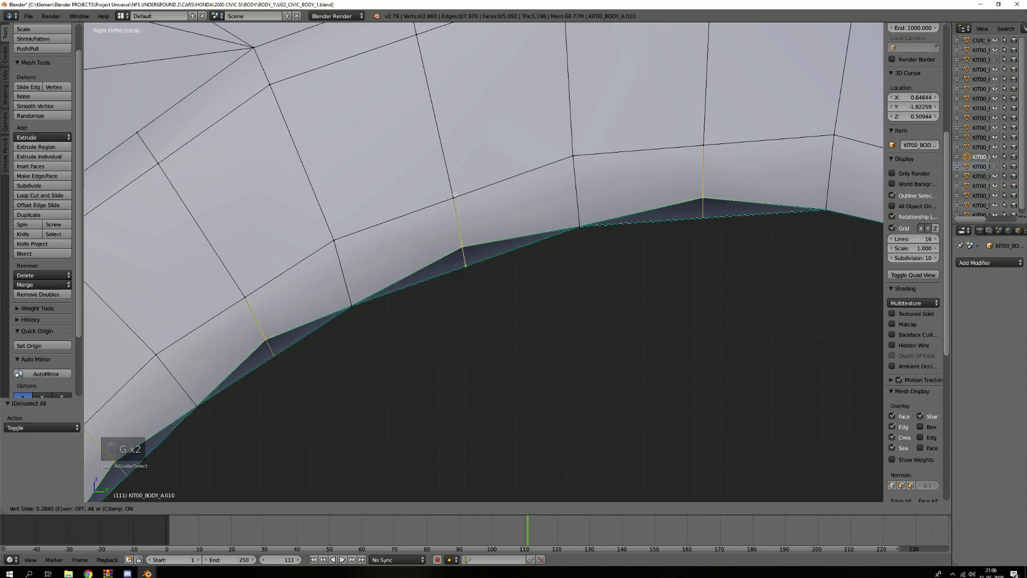
pyautogui.rightClick(468, 263)
# Vertex-slide the four selected opening-edge vertices outward along their cuts by a factor of 0.1, working in the right orthographic view.
pyautogui.scroll(-10, 534, 279)
pyautogui.moveTo(559, 290); pyautogui.dragTo(564, 278, button='middle')
pyautogui.scroll(3, 712, 375)
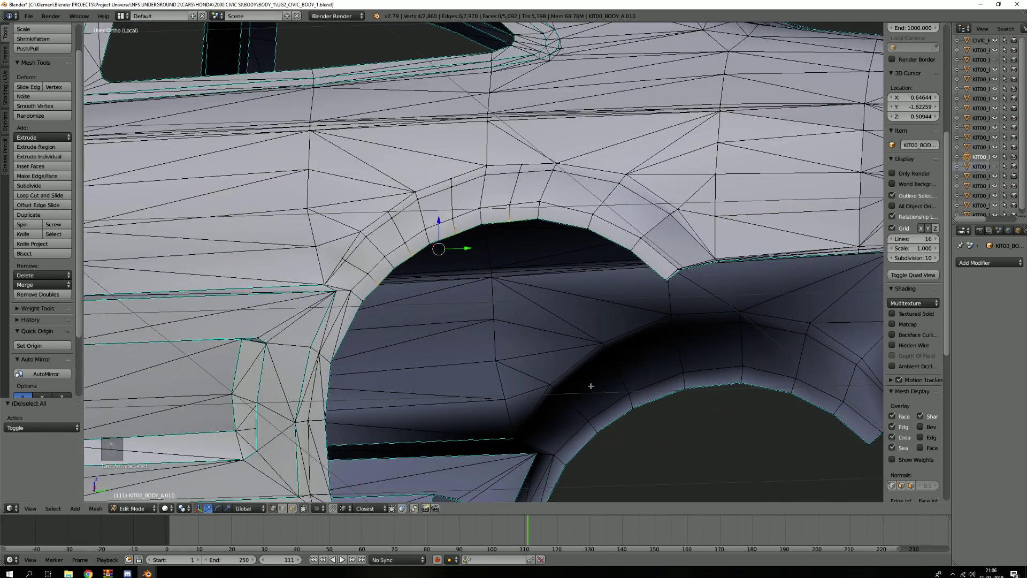
pyautogui.press('KP_3')
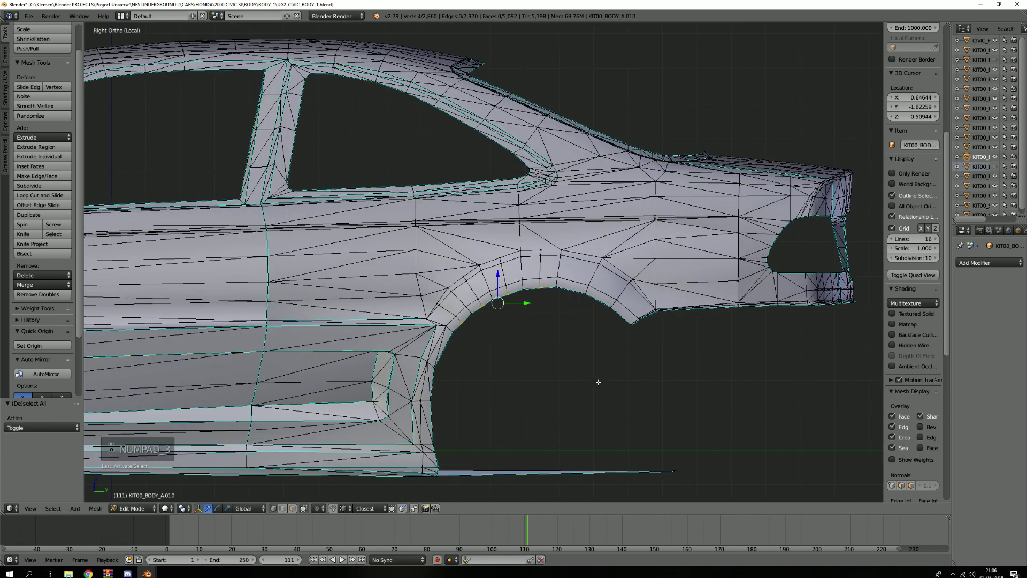
pyautogui.scroll(5, 512, 321)
pyautogui.press('g')
pyautogui.press('g')
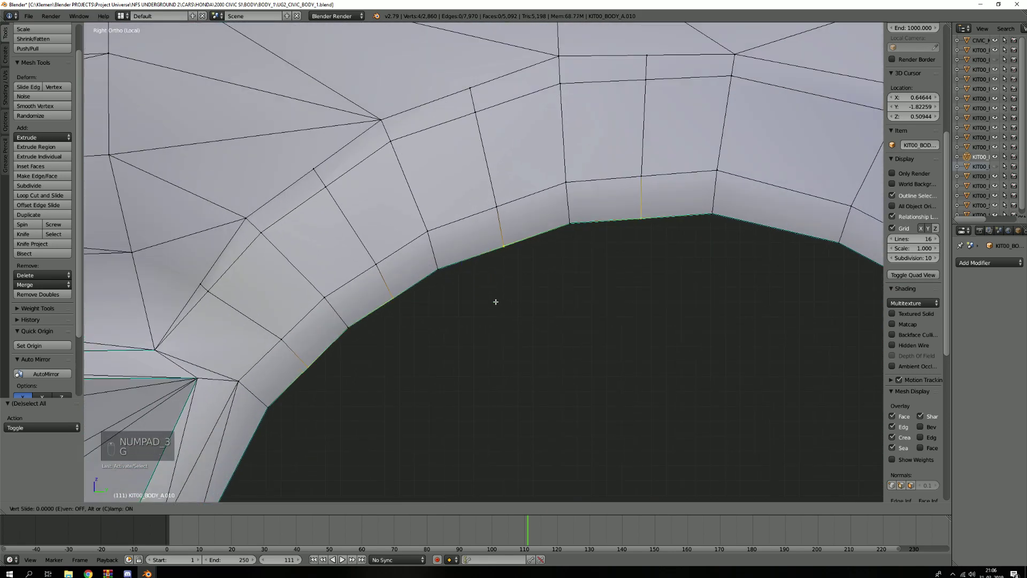
pyautogui.click(493, 298)
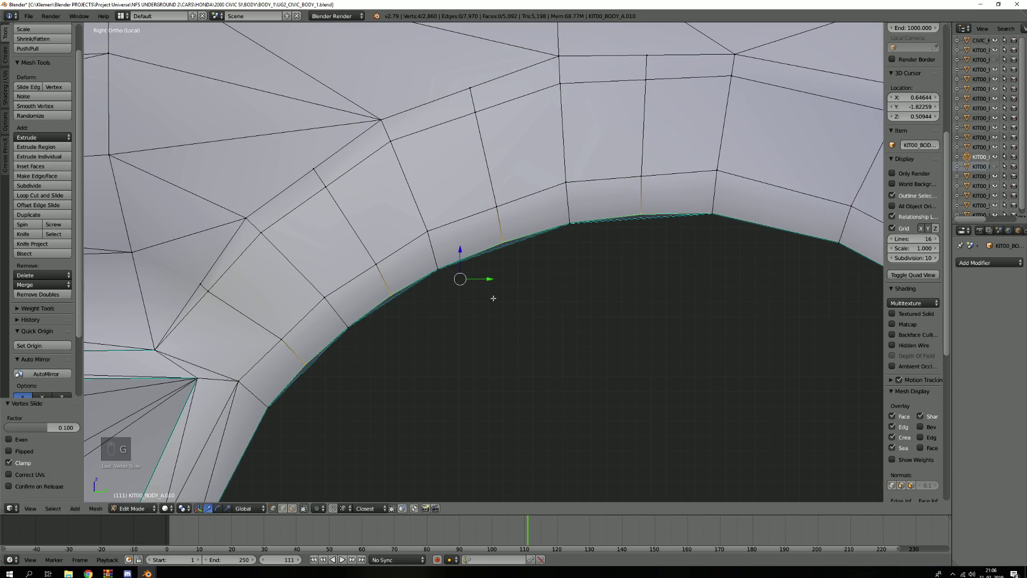
# Vertex-slide the four new vertices on the loop next to the wheel opening slightly outward along their cuts.
pyautogui.press('a')
pyautogui.rightClick(641, 176)
pyautogui.keyDown('shift'); pyautogui.rightClick(497, 206); pyautogui.keyUp('shift')
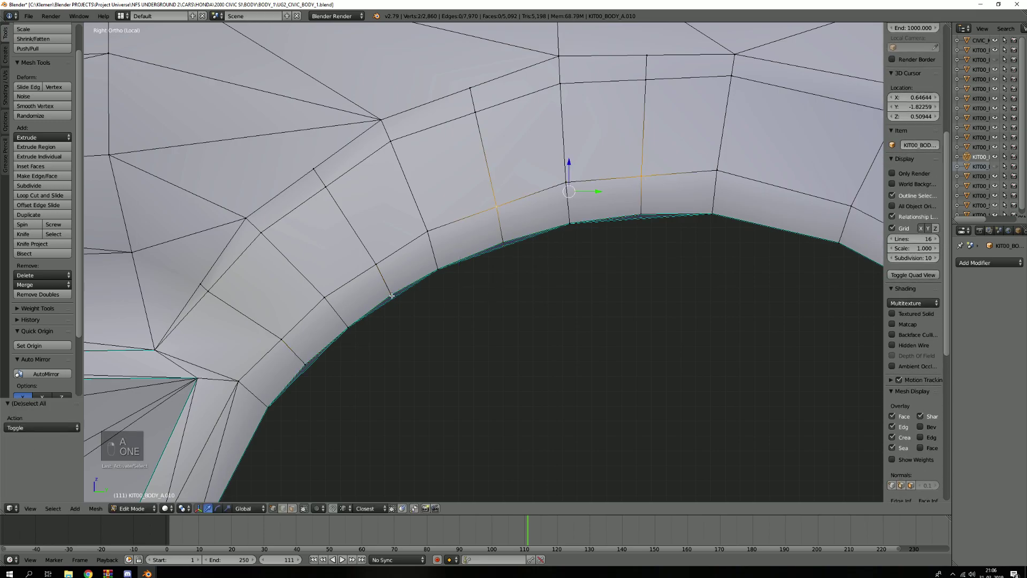
pyautogui.keyDown('shift'); pyautogui.rightClick(376, 264); pyautogui.keyUp('shift')
pyautogui.keyDown('shift'); pyautogui.rightClick(281, 339); pyautogui.keyUp('shift')
pyautogui.press('g')
pyautogui.rightClick(287, 336)
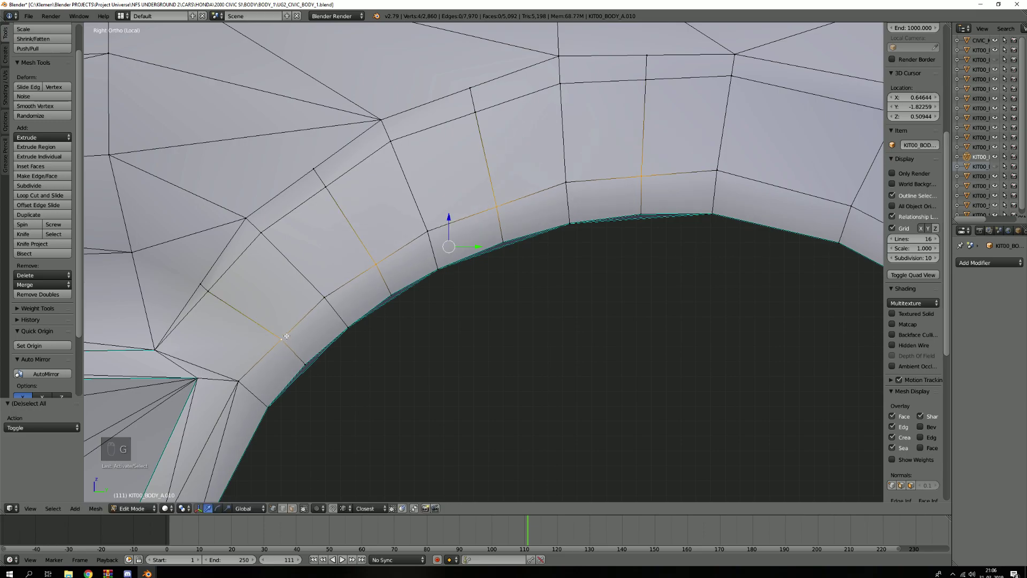
pyautogui.press('g')
pyautogui.press('g')
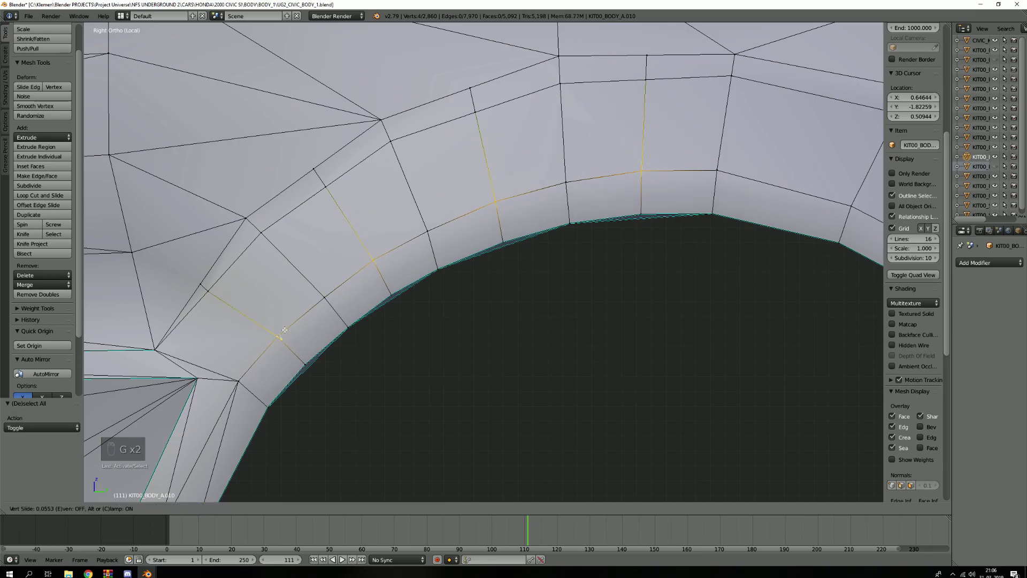
pyautogui.click(284, 329)
# Select the four new vertices on the next loop outward, just inside the arch's outer border.
pyautogui.keyDown('shift'); pyautogui.moveTo(448, 218); pyautogui.dragTo(451, 257, button='middle'); pyautogui.keyUp('shift')
pyautogui.press('a')
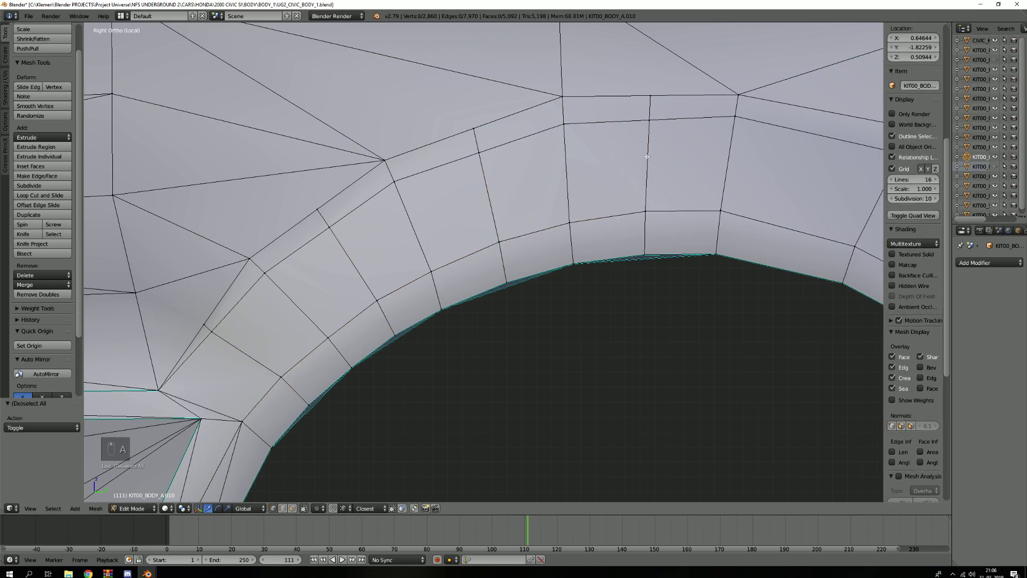
pyautogui.rightClick(662, 125)
pyautogui.keyDown('shift'); pyautogui.rightClick(483, 153); pyautogui.keyUp('shift')
pyautogui.keyDown('shift'); pyautogui.rightClick(327, 232); pyautogui.keyUp('shift')
pyautogui.keyDown('shift'); pyautogui.rightClick(214, 335); pyautogui.keyUp('shift')
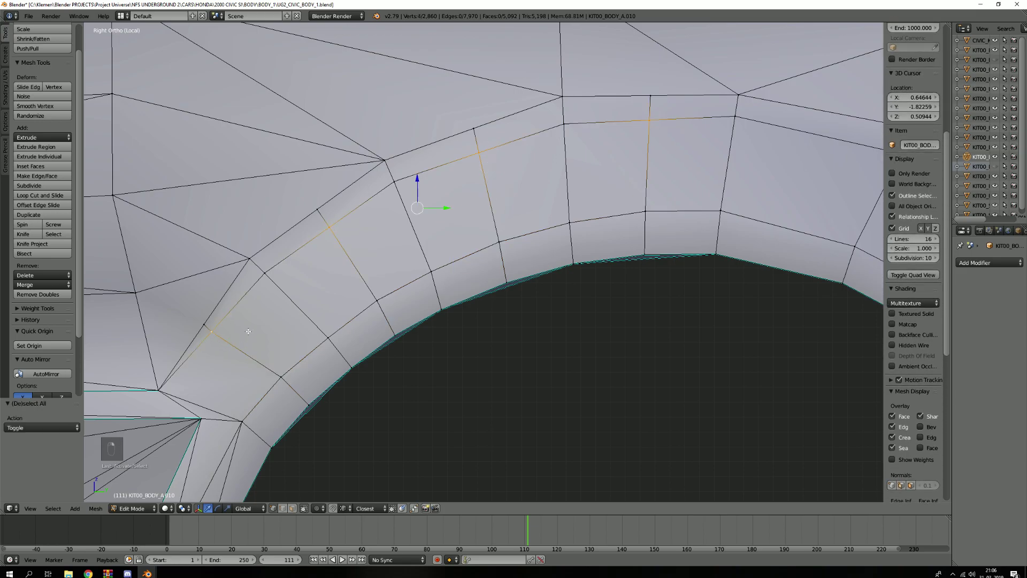
pyautogui.press('g')
pyautogui.press('g')
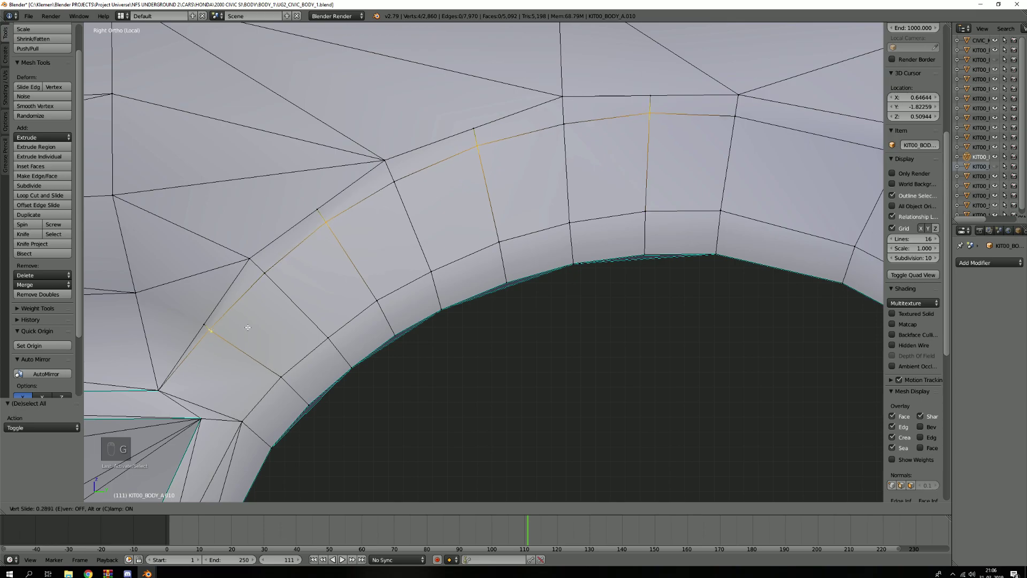
pyautogui.rightClick(248, 325)
# Vertex-slide the four selected vertices outward along their cuts by a factor of 0.210.
pyautogui.press('g')
pyautogui.press('g')
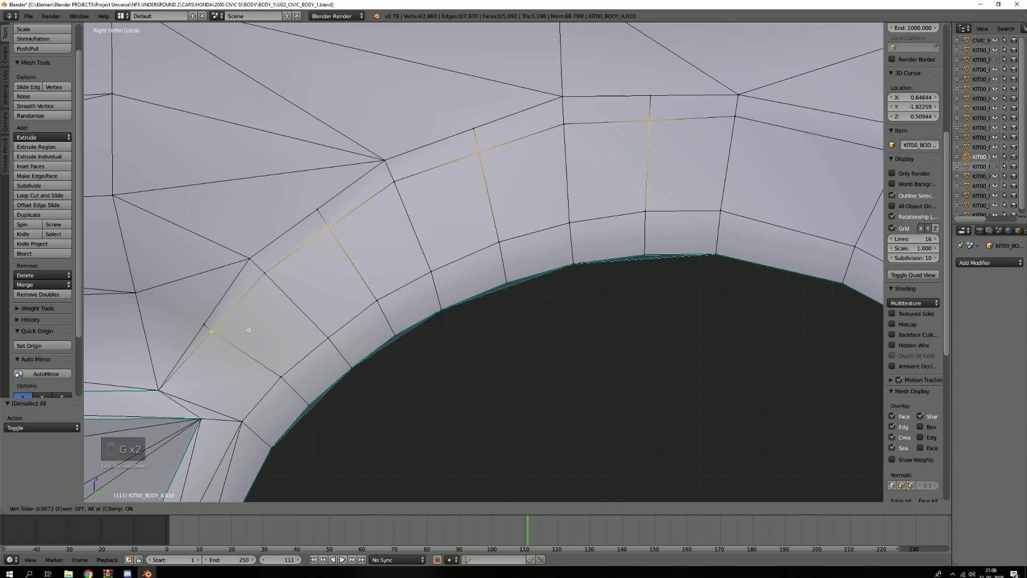
pyautogui.click(240, 297)
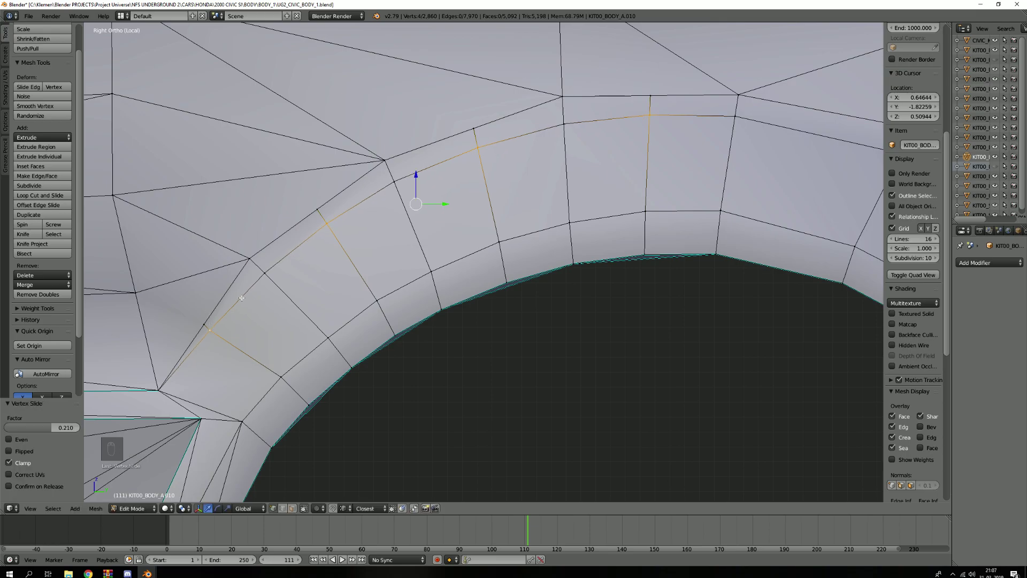
# Try to vertex-slide the four new vertices on the arch's outermost border outward.
pyautogui.press('a')
pyautogui.rightClick(205, 323)
pyautogui.keyDown('shift'); pyautogui.rightClick(317, 217); pyautogui.keyUp('shift')
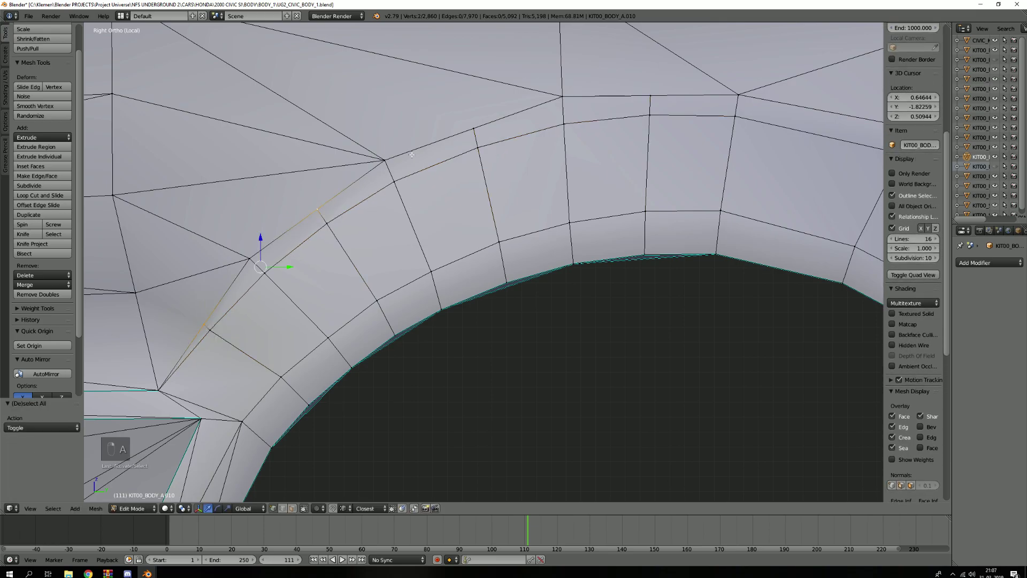
pyautogui.keyDown('shift'); pyautogui.rightClick(480, 128); pyautogui.keyUp('shift')
pyautogui.keyDown('shift'); pyautogui.rightClick(658, 97); pyautogui.keyUp('shift')
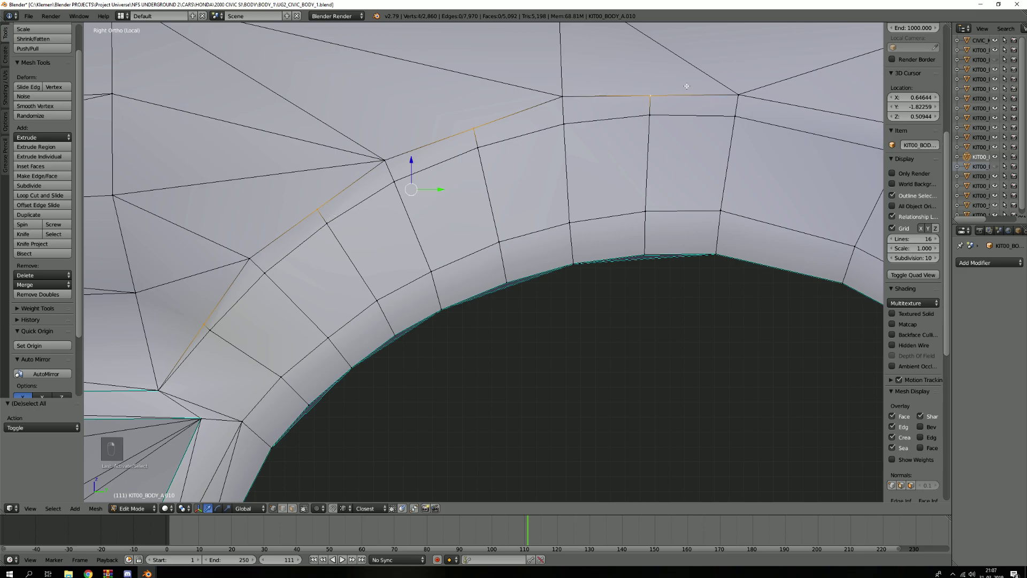
pyautogui.press('g')
pyautogui.press('g')
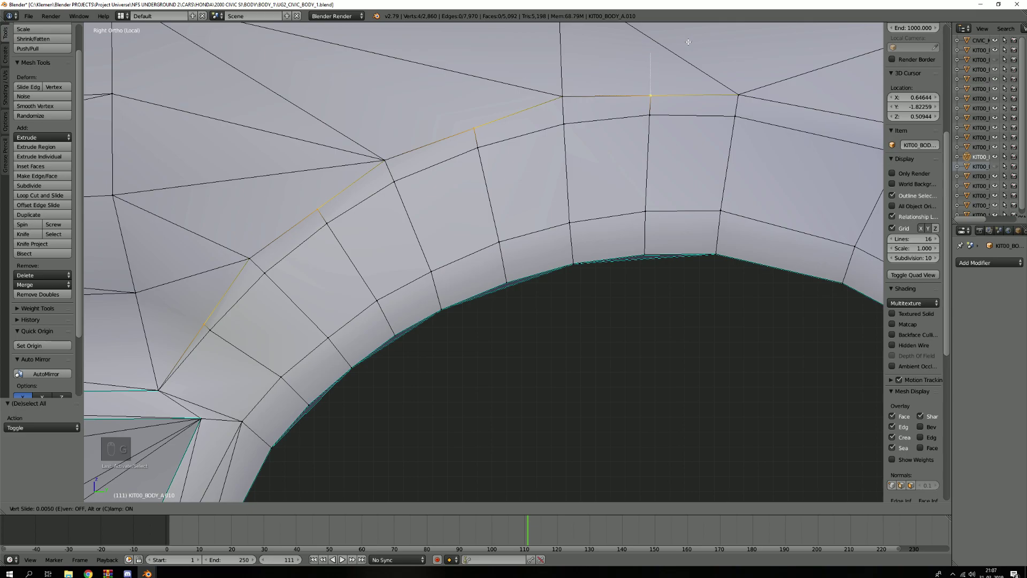
pyautogui.click(706, 61)
pyautogui.press('g')
pyautogui.press('g')
pyautogui.click(761, 58)
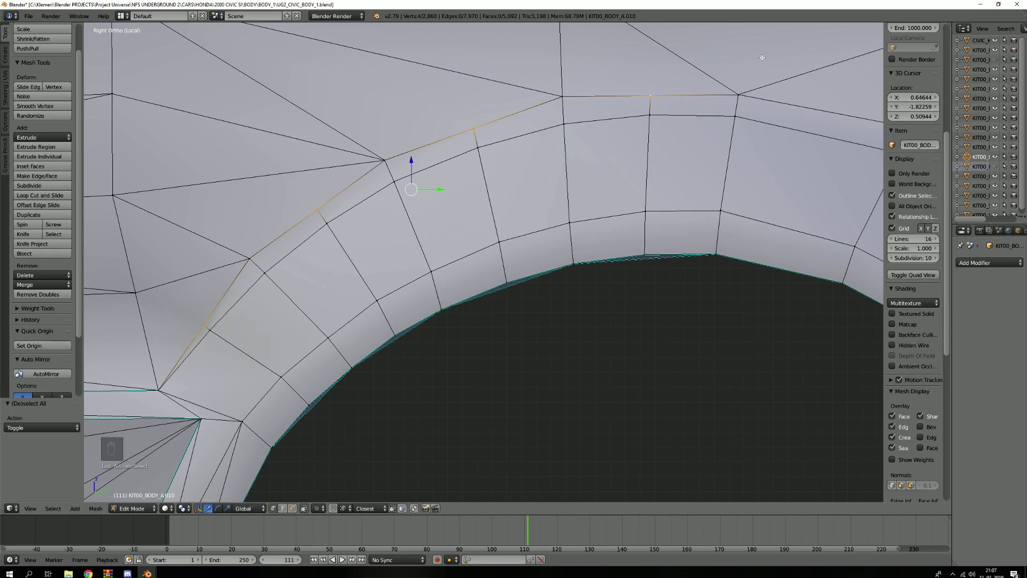
pyautogui.press('g')
pyautogui.press('g')
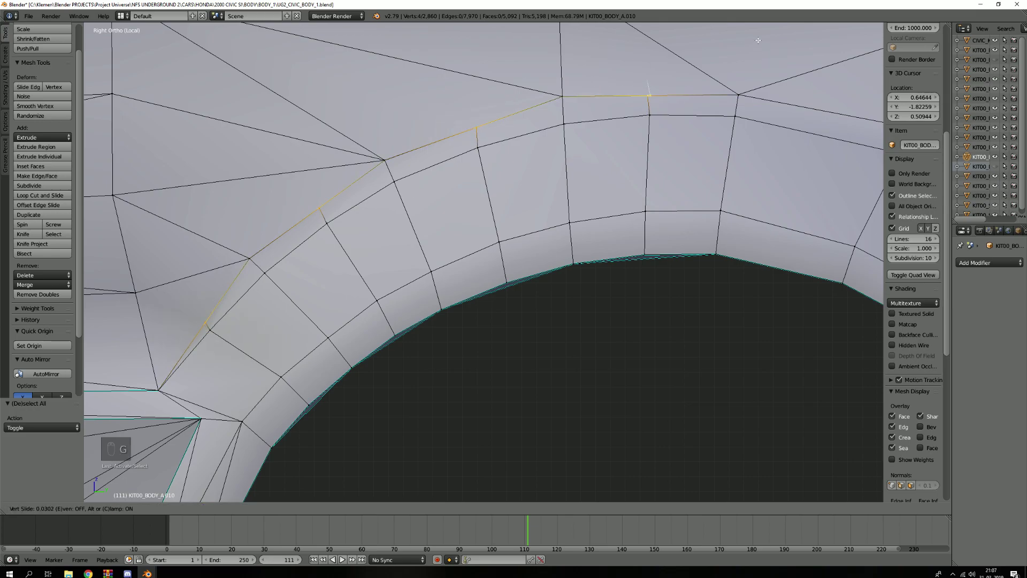
pyautogui.rightClick(762, 491)
# Reselect the four new outer-border vertices and try the vertex slide again.
pyautogui.press('g')
pyautogui.press('g')
pyautogui.press('g')
pyautogui.keyDown('shift'); pyautogui.moveTo(435, 365); pyautogui.dragTo(494, 368, button='middle'); pyautogui.keyUp('shift')
pyautogui.press('a')
pyautogui.rightClick(263, 327)
pyautogui.keyDown('shift'); pyautogui.rightClick(377, 213); pyautogui.keyUp('shift')
pyautogui.keyDown('shift'); pyautogui.rightClick(533, 131); pyautogui.keyUp('shift')
pyautogui.keyDown('shift'); pyautogui.rightClick(711, 97); pyautogui.keyUp('shift')
pyautogui.press('g')
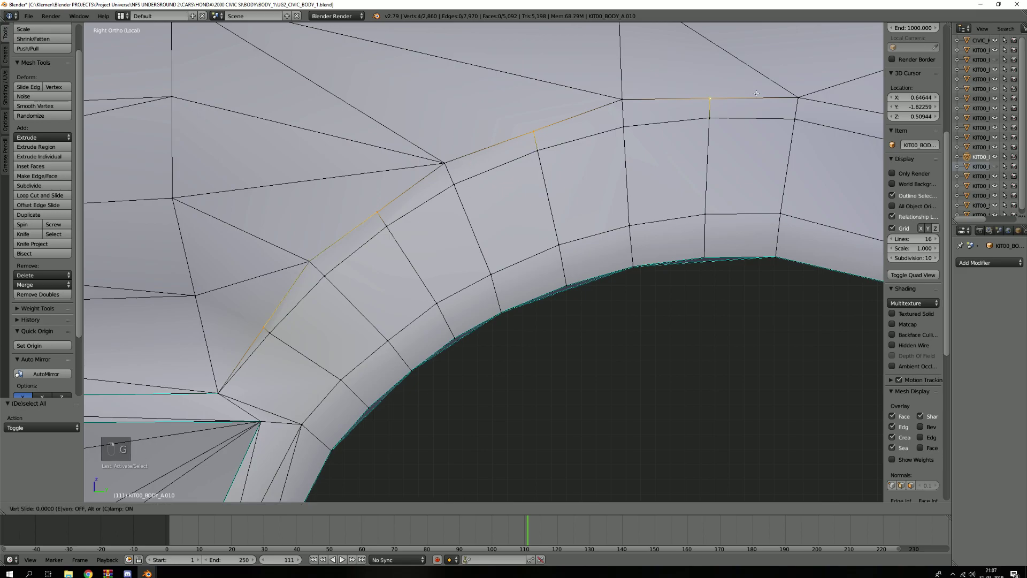
pyautogui.rightClick(707, 113)
# Try to vertex-slide only the lowest new vertex on the arch's outer border.
pyautogui.press('a')
pyautogui.rightClick(264, 326)
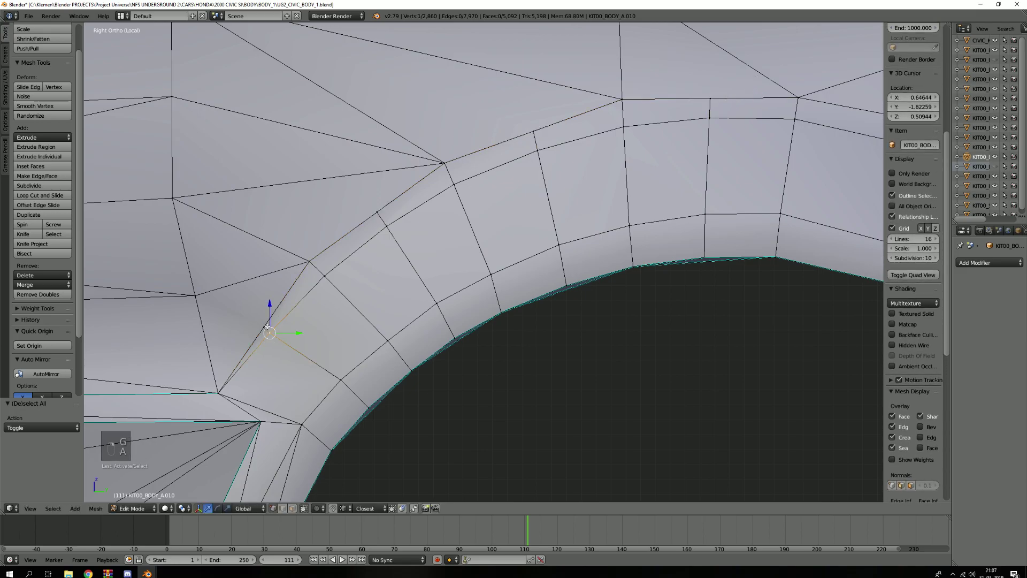
pyautogui.press('g')
pyautogui.press('g')
pyautogui.rightClick(317, 293)
pyautogui.press('g')
pyautogui.press('g')
pyautogui.rightClick(300, 275)
# Connect the lowest new outer-border vertex to the neighbouring side-panel vertex with Vertex Connect Path.
pyautogui.moveTo(264, 293); pyautogui.dragTo(270, 318, button='middle')
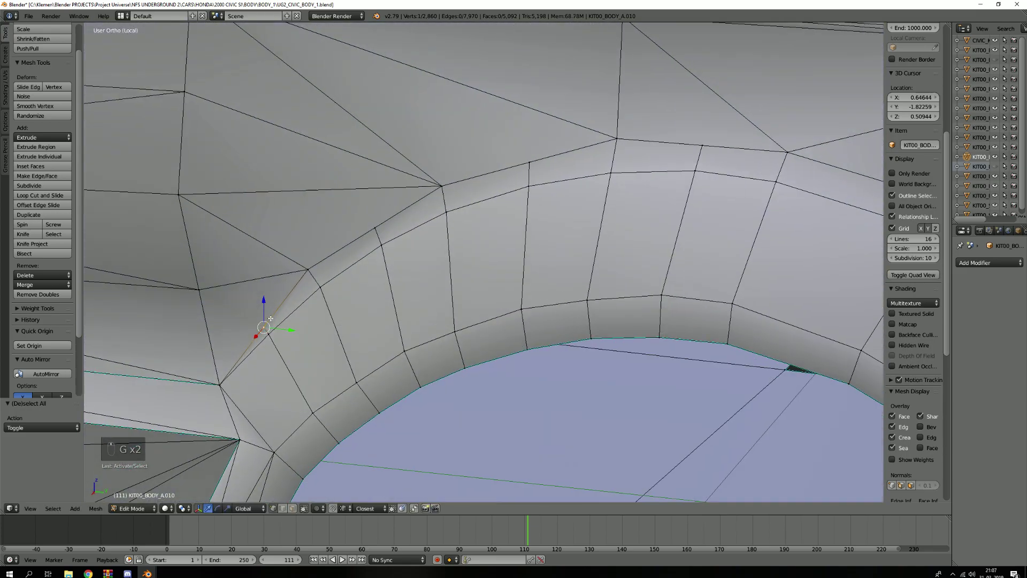
pyautogui.scroll(2, 230, 315)
pyautogui.press('a')
pyautogui.rightClick(186, 278)
pyautogui.keyDown('shift'); pyautogui.rightClick(279, 332); pyautogui.keyUp('shift')
pyautogui.press('j')
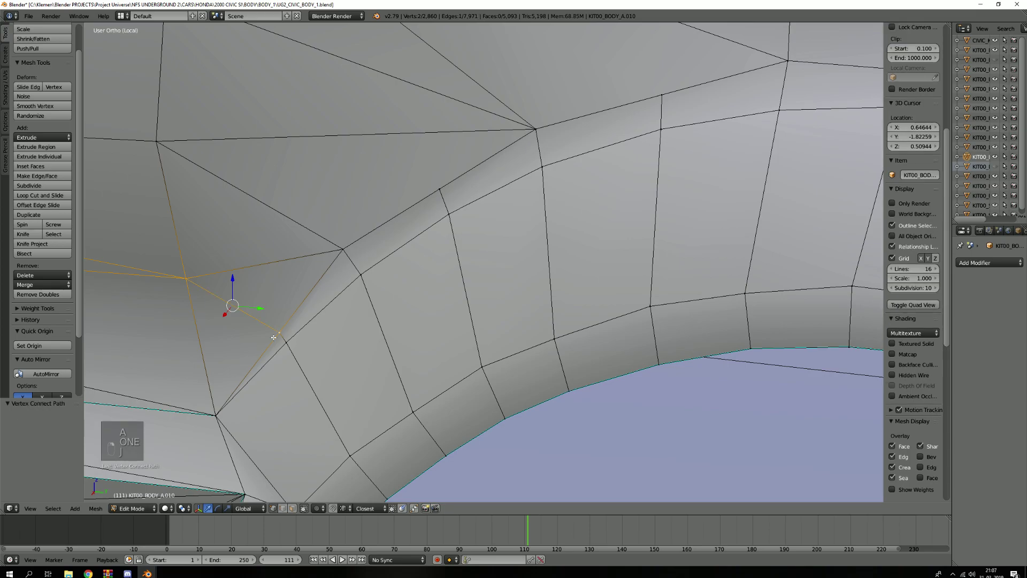
pyautogui.press('a')
# Connect the second new outer-border vertex to the side-panel vertex opposite it with a new edge.
pyautogui.keyDown('shift'); pyautogui.moveTo(387, 257); pyautogui.dragTo(369, 314, button='middle'); pyautogui.keyUp('shift')
pyautogui.press('1')
pyautogui.rightClick(422, 247)
pyautogui.keyDown('shift'); pyautogui.rightClick(144, 204); pyautogui.keyUp('shift')
pyautogui.press('j')
pyautogui.press('a')
# Connect the third new outer-border vertex to the side-panel vertex on the body crease above the arch.
pyautogui.keyDown('shift'); pyautogui.moveTo(611, 186); pyautogui.dragTo(511, 258, button='middle'); pyautogui.keyUp('shift')
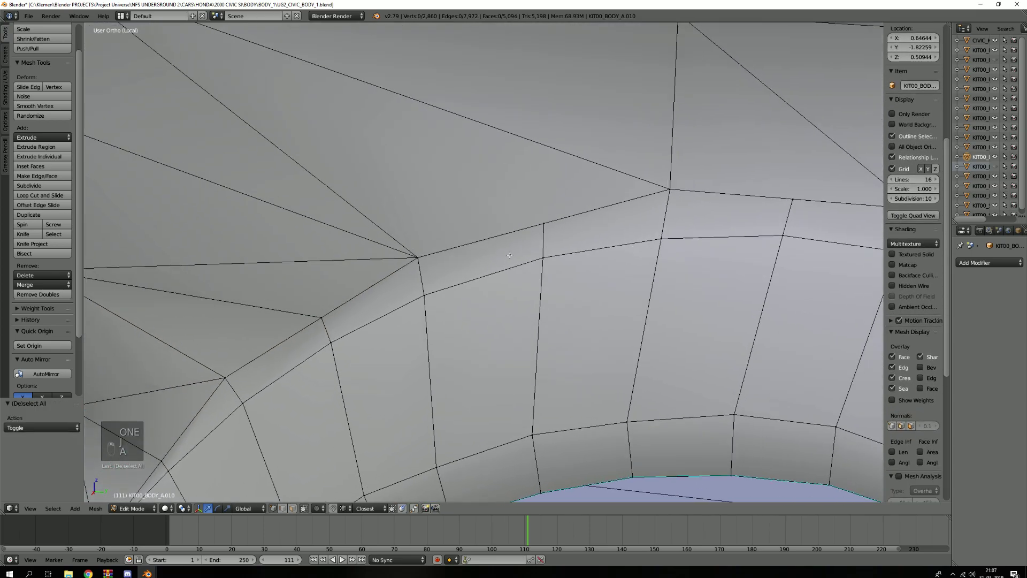
pyautogui.rightClick(544, 223)
pyautogui.keyDown('shift'); pyautogui.moveTo(450, 186); pyautogui.dragTo(524, 374, button='middle'); pyautogui.keyUp('shift')
pyautogui.keyDown('shift'); pyautogui.rightClick(131, 162); pyautogui.keyUp('shift')
pyautogui.press('j')
pyautogui.press('a')
# Inspect the reworked rear arch, comparing its wireframe in Edit Mode with its smooth shading in Object Mode.
pyautogui.keyDown('shift'); pyautogui.moveTo(499, 325); pyautogui.dragTo(432, 303, button='middle'); pyautogui.keyUp('shift')
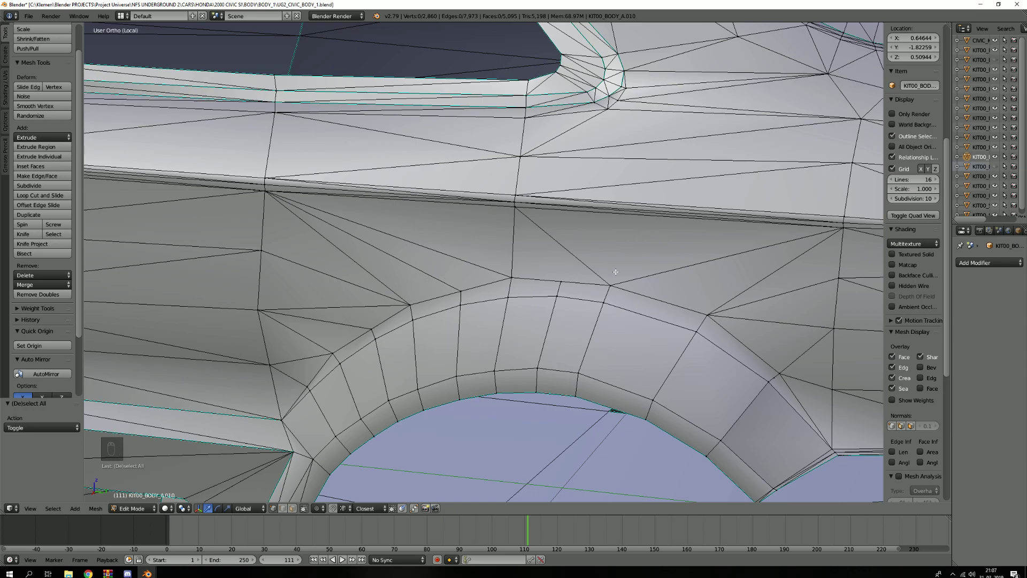
pyautogui.keyDown('shift'); pyautogui.moveTo(712, 363); pyautogui.dragTo(591, 370, button='middle'); pyautogui.keyUp('shift')
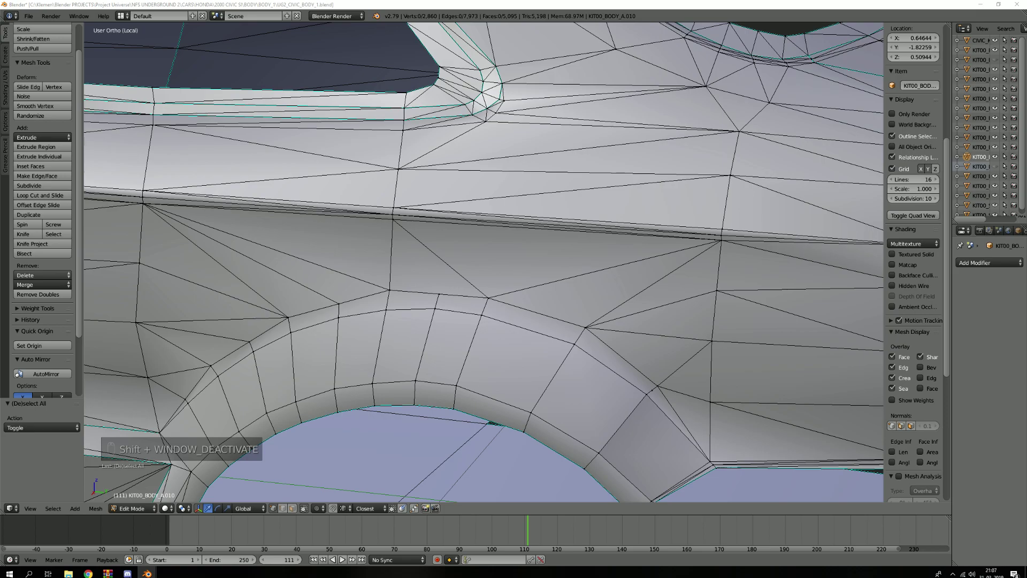
pyautogui.press('Tab')
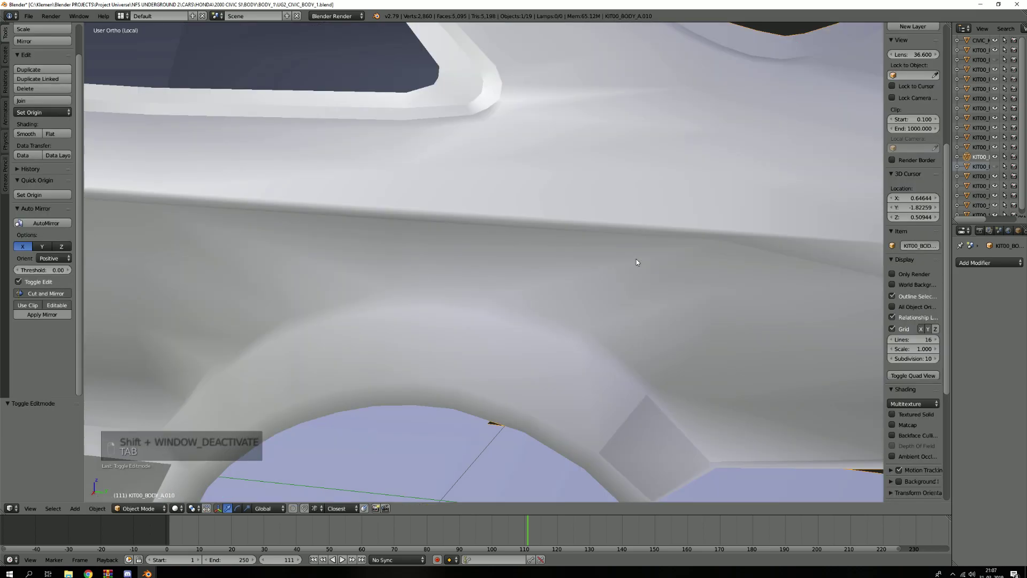
pyautogui.press('4')
pyautogui.press('Tab')
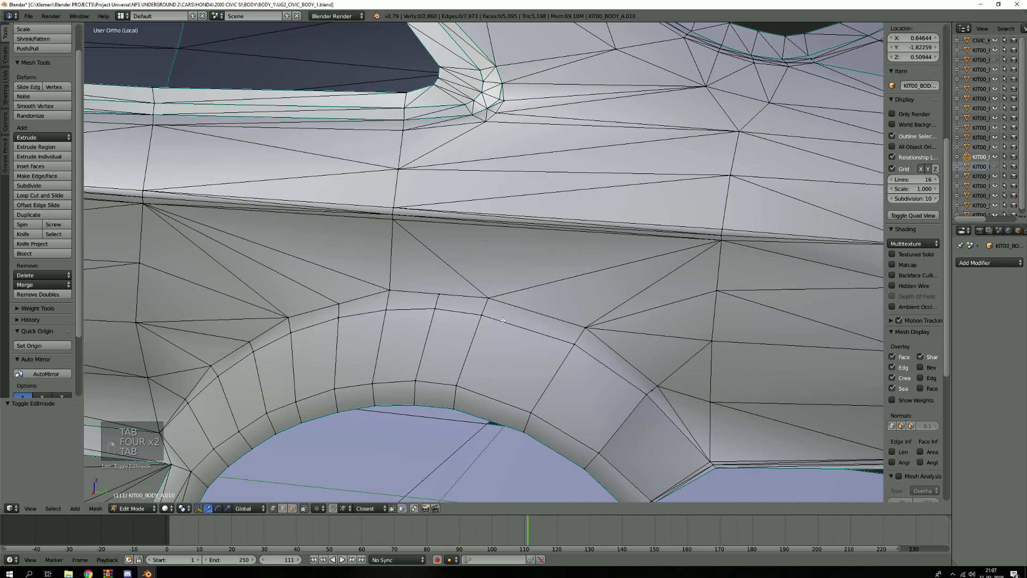
pyautogui.press('Tab')
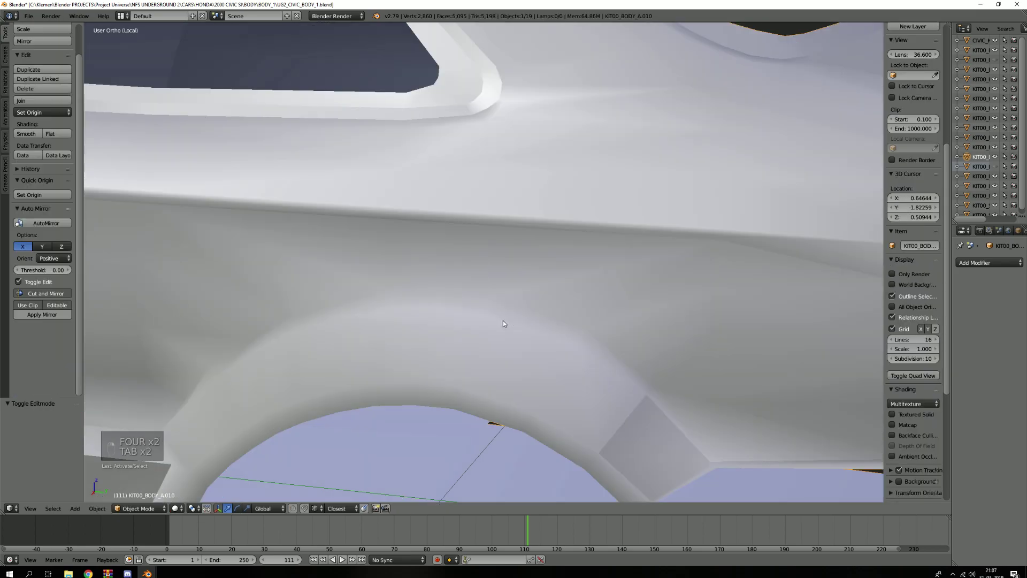
pyautogui.press('Tab')
pyautogui.scroll(-3, 503, 324)
pyautogui.moveTo(503, 323); pyautogui.dragTo(495, 335, button='middle')
pyautogui.press('Tab')
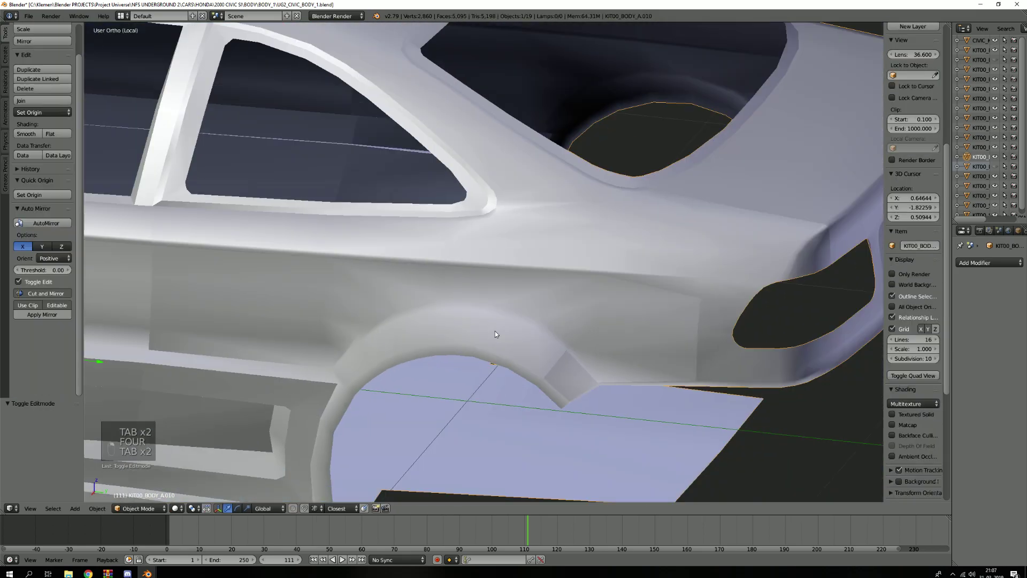
# Leave local view, show layer 4 and open the KIT00_BODY_A body in Edit Mode with nothing selected.
pyautogui.scroll(-5, 496, 334)
pyautogui.press('KP_Divide')
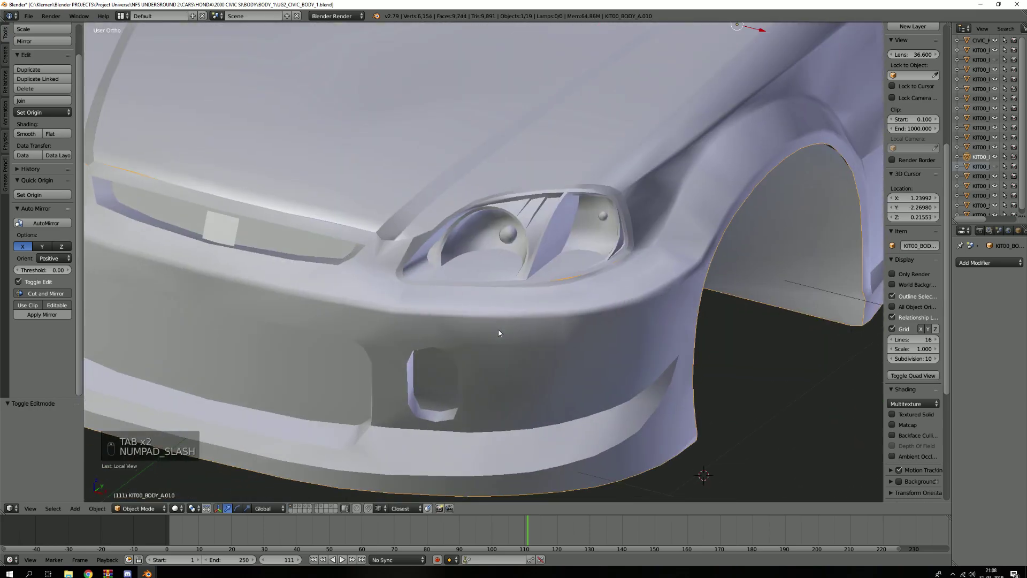
pyautogui.press('5')
pyautogui.press('4')
pyautogui.press('4')
pyautogui.scroll(-5, 548, 307)
pyautogui.moveTo(548, 307); pyautogui.dragTo(506, 257, button='middle')
pyautogui.scroll(4, 541, 277)
pyautogui.rightClick(560, 268)
pyautogui.press('Tab')
pyautogui.scroll(3, 567, 268)
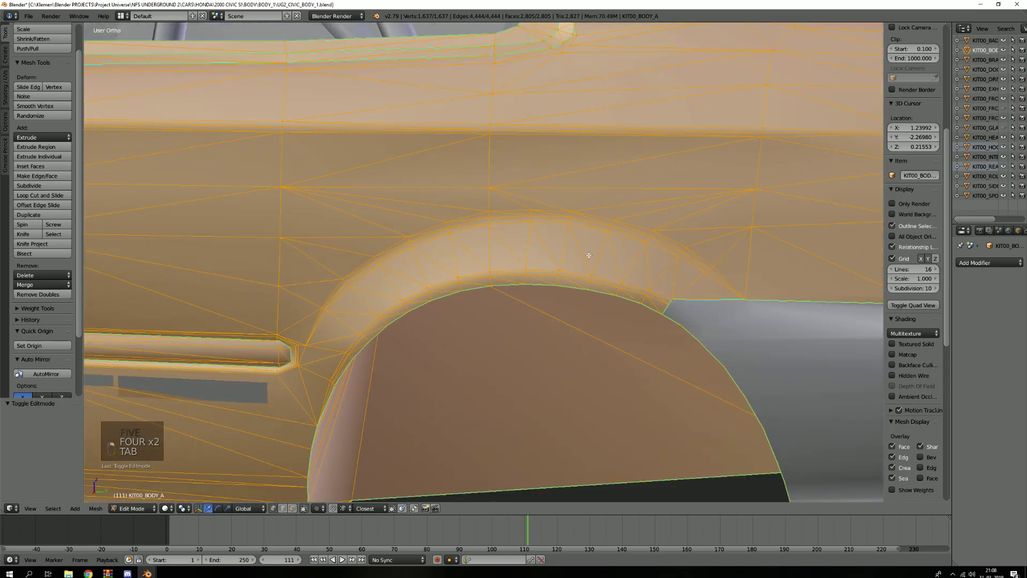
pyautogui.press('a')
pyautogui.press('a')
# Enable Matcap shading while viewing the rear quarter of the KIT00_BODY_A body.
pyautogui.moveTo(572, 264); pyautogui.dragTo(535, 333, button='middle')
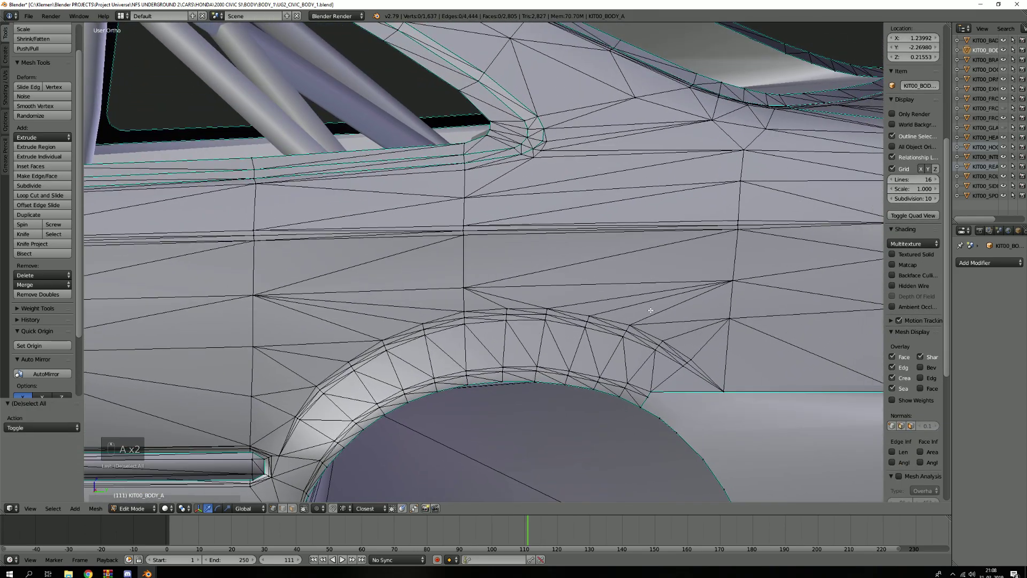
pyautogui.scroll(-3, 306, 303)
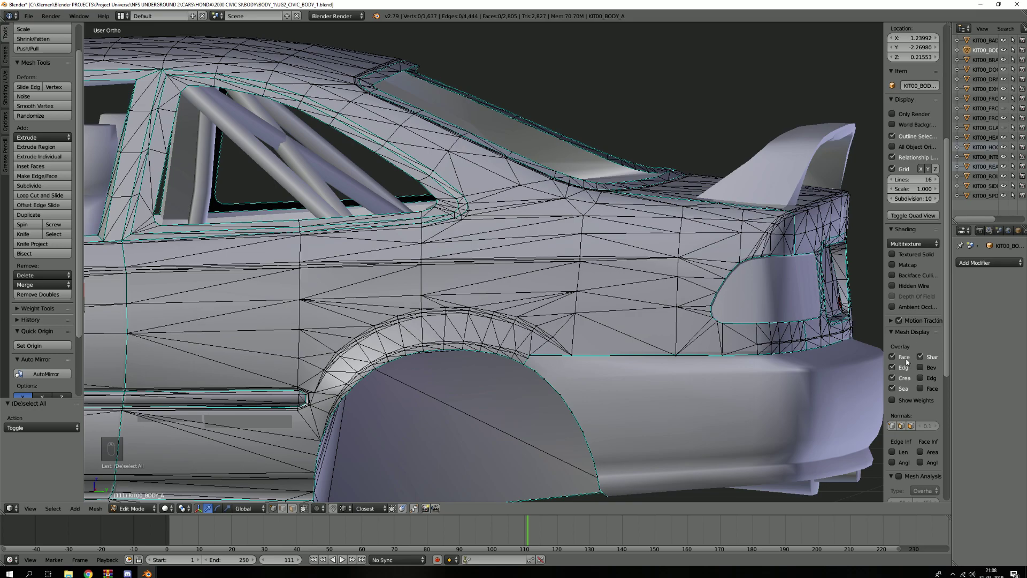
pyautogui.scroll(-5, 908, 360)
pyautogui.scroll(5, 915, 321)
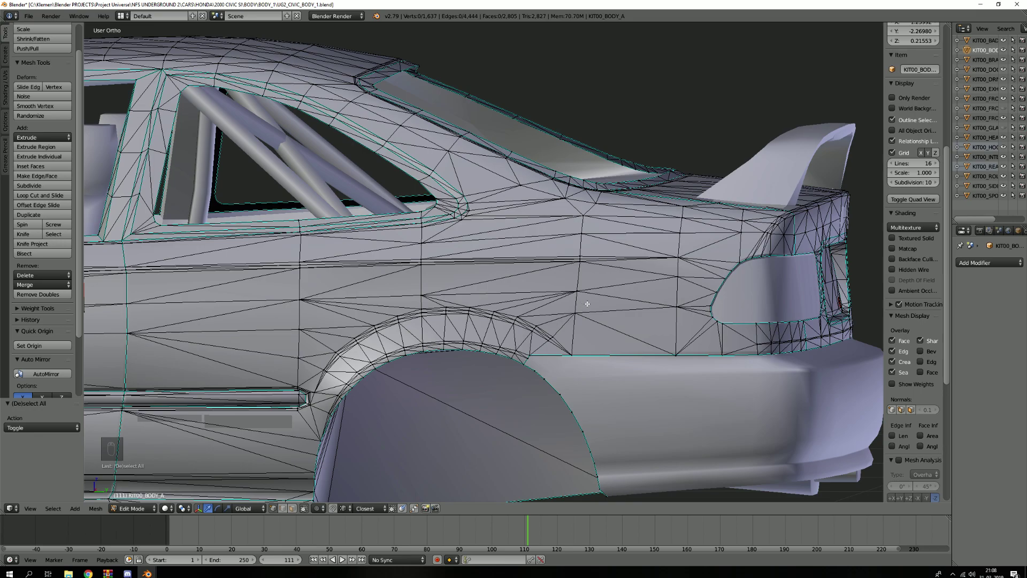
pyautogui.scroll(2, 929, 320)
pyautogui.click(893, 297)
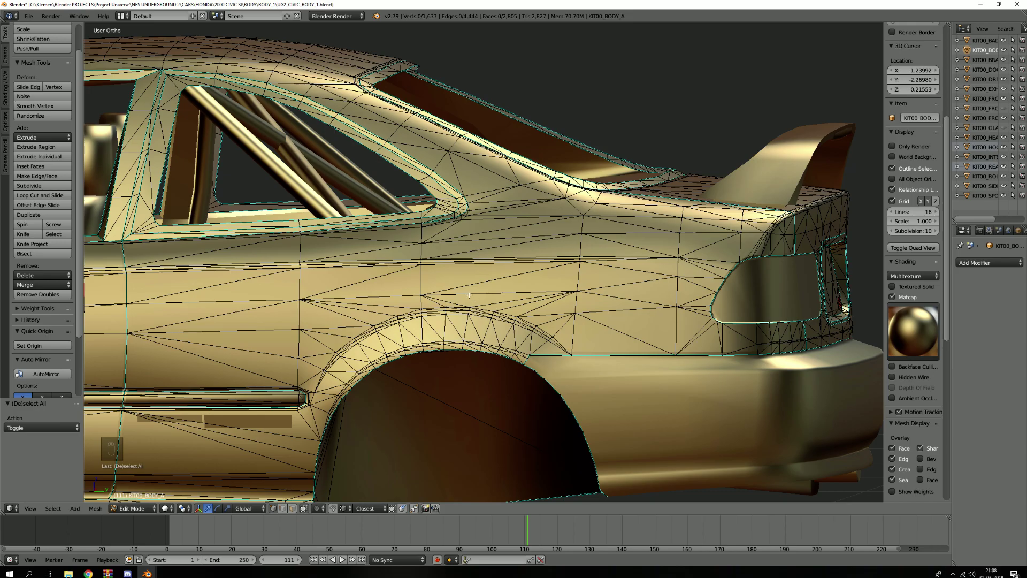
# Examine the Matcap reflections on the rear arch and quarter panel in Object Mode from several angles.
pyautogui.scroll(-2, 469, 295)
pyautogui.moveTo(480, 303); pyautogui.dragTo(409, 311, button='middle')
pyautogui.scroll(5, 477, 311)
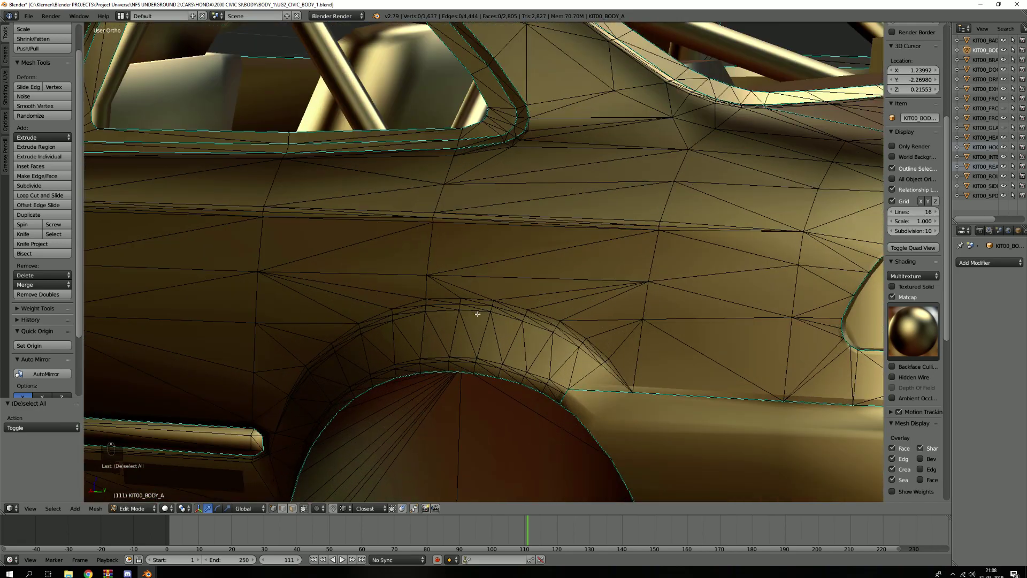
pyautogui.press('Tab')
pyautogui.scroll(-4, 478, 314)
pyautogui.moveTo(480, 311); pyautogui.dragTo(511, 310, button='middle')
pyautogui.scroll(4, 508, 311)
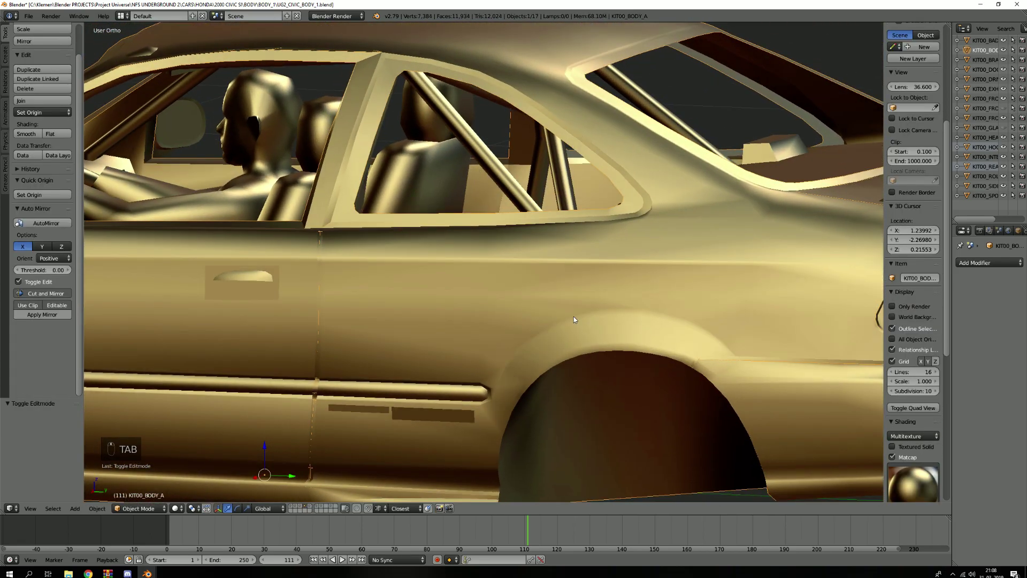
pyautogui.scroll(3, 583, 320)
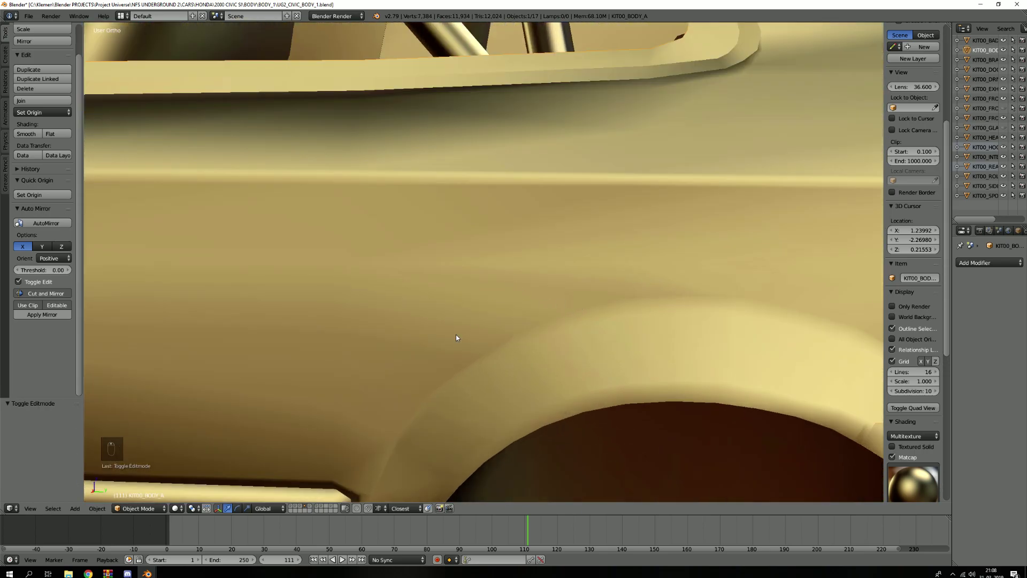
pyautogui.scroll(-6, 497, 368)
pyautogui.moveTo(523, 362); pyautogui.dragTo(422, 332, button='middle')
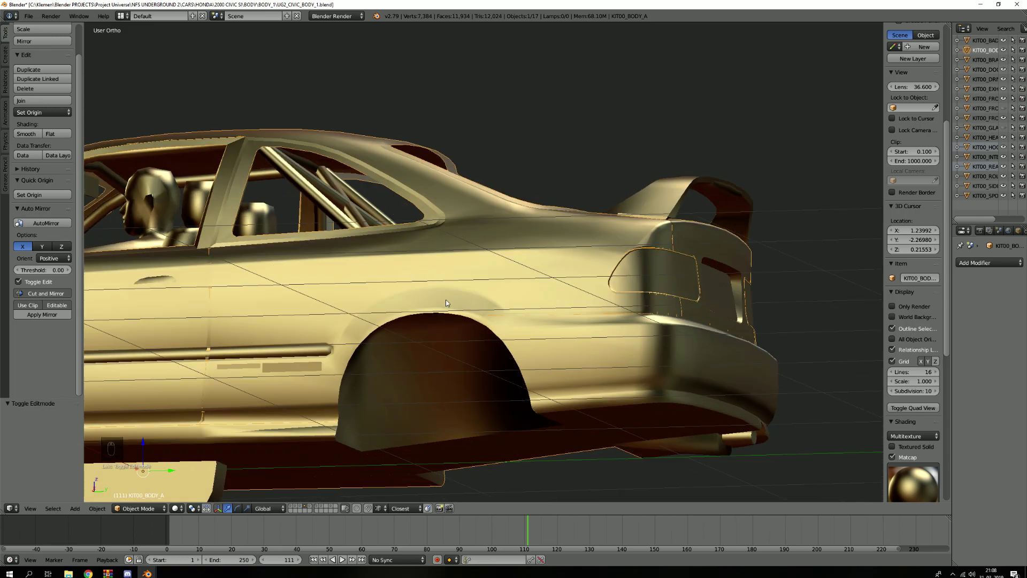
pyautogui.scroll(-1, 447, 302)
pyautogui.moveTo(465, 306); pyautogui.dragTo(481, 316, button='middle')
pyautogui.scroll(2, 482, 322)
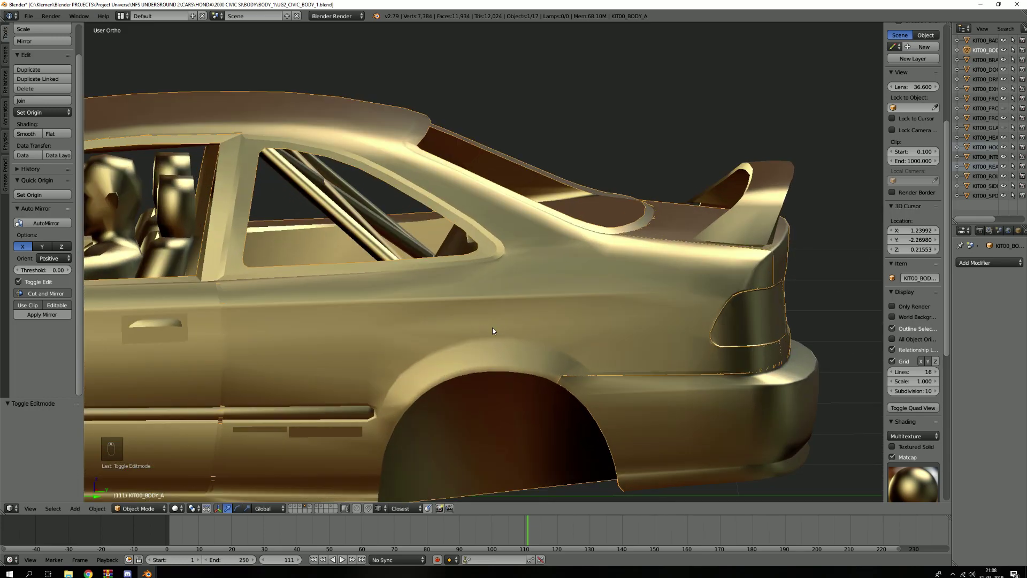
# Compare the rear quarter with all layers shown and examine the KIT00_BODY_A rear arch wireframe in Edit Mode.
pyautogui.press('`')
pyautogui.press('`')
pyautogui.scroll(4, 460, 360)
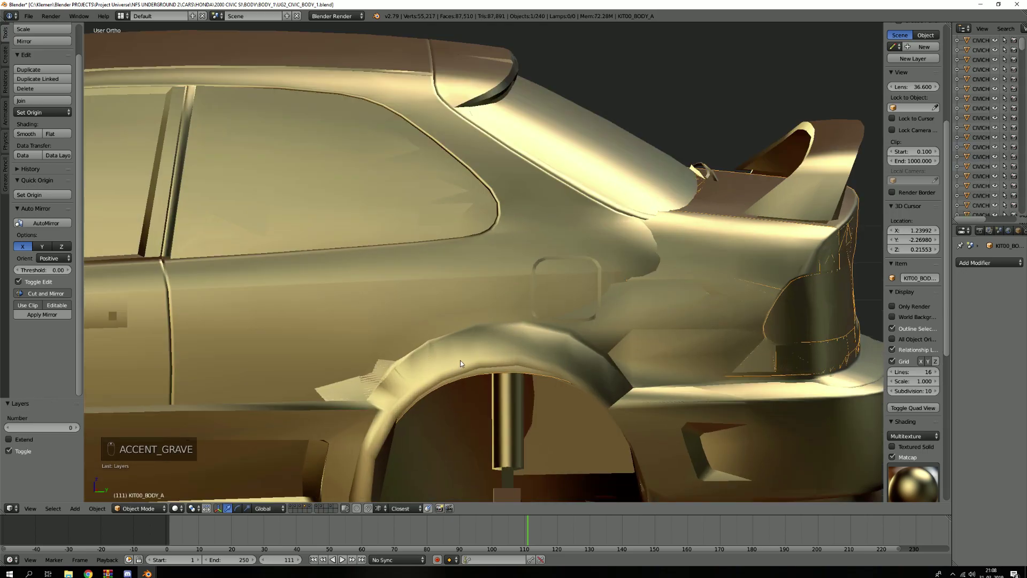
pyautogui.press('Tab')
pyautogui.keyDown('shift'); pyautogui.moveTo(558, 366); pyautogui.dragTo(579, 325, button='middle'); pyautogui.keyUp('shift')
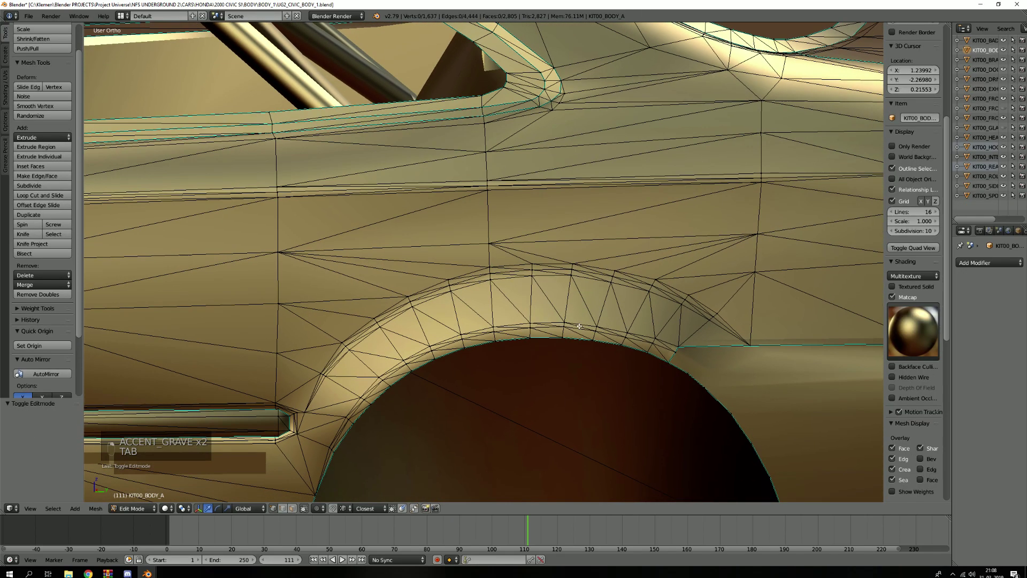
pyautogui.scroll(-4, 529, 338)
pyautogui.scroll(4, 526, 289)
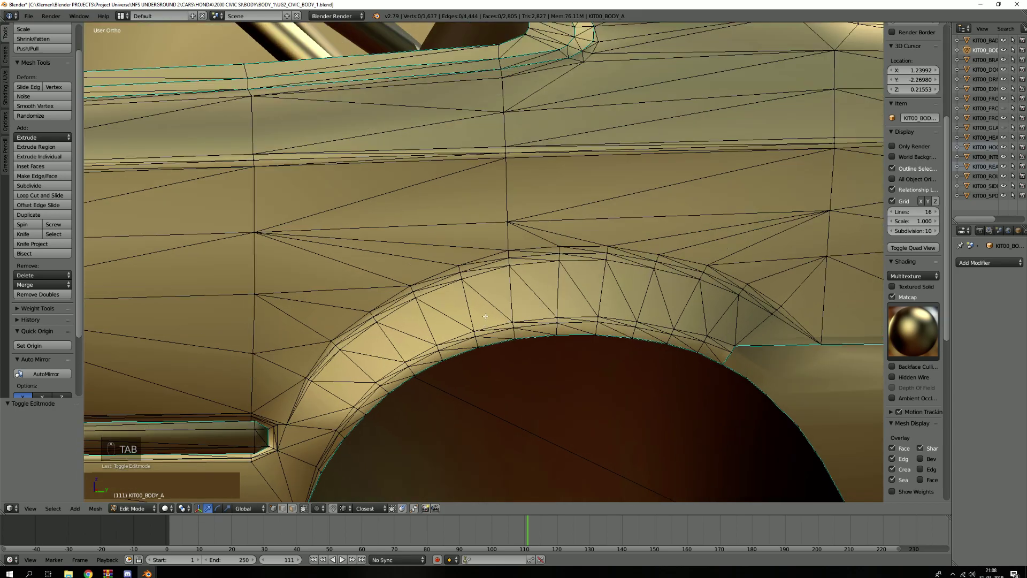
pyautogui.scroll(1, 526, 286)
pyautogui.scroll(-4, 526, 286)
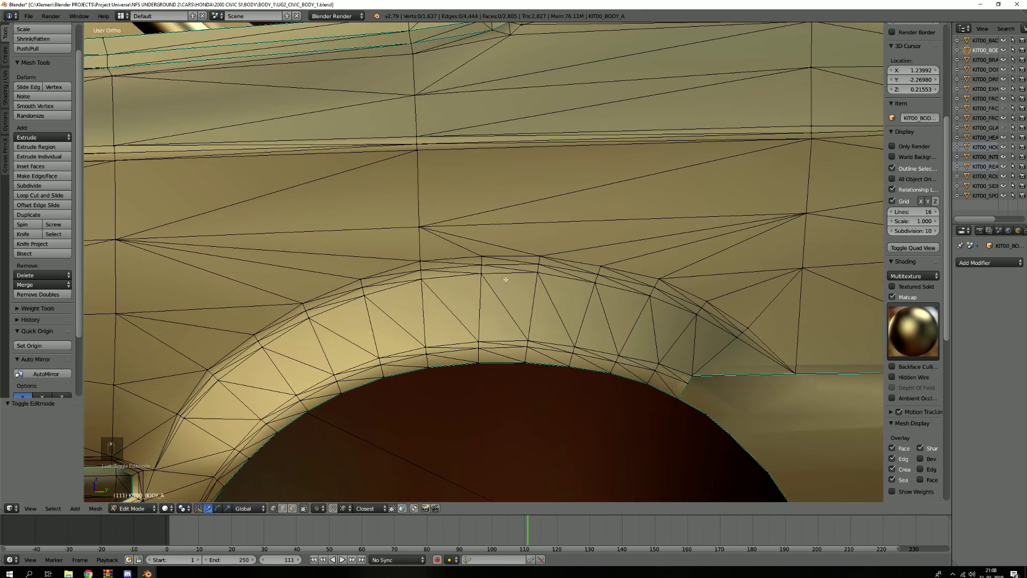
pyautogui.scroll(-2, 507, 281)
# Leave Edit Mode, show only layer 1 and open the KIT00_BODY_A.010 body in Edit Mode at the rear arch.
pyautogui.press('Tab')
pyautogui.press('`')
pyautogui.press('`')
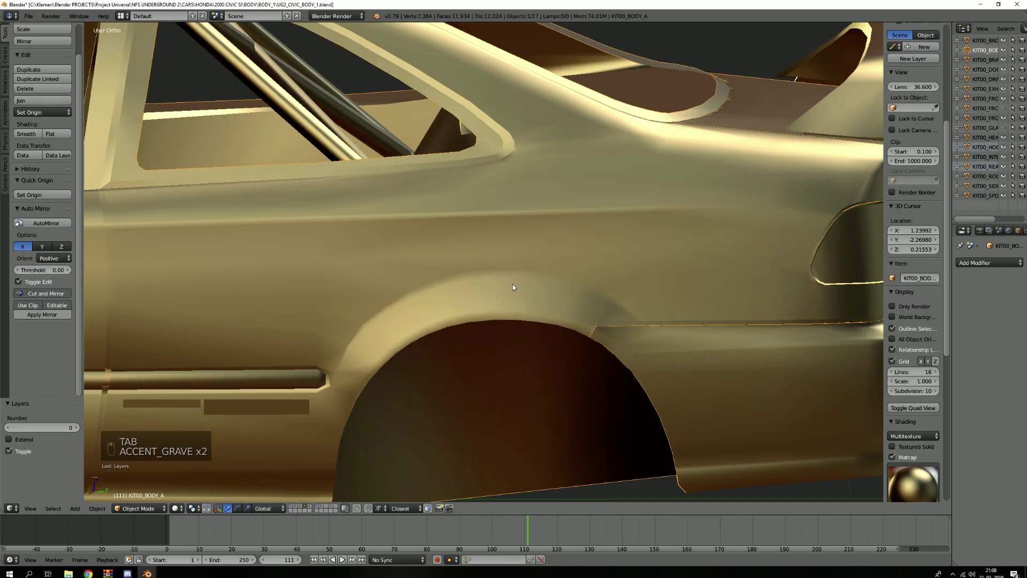
pyautogui.press('1')
pyautogui.scroll(2, 503, 286)
pyautogui.scroll(-3, 490, 286)
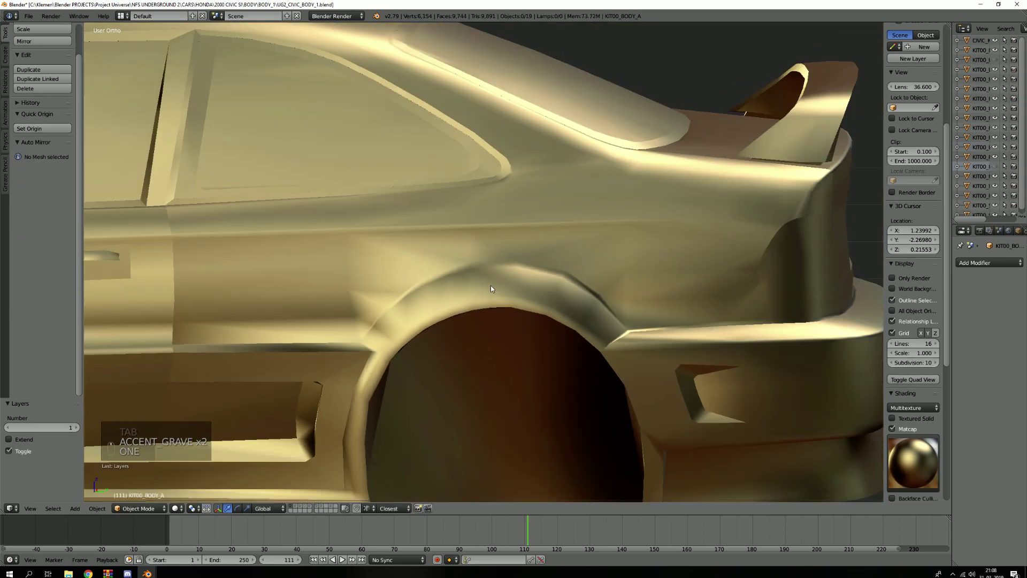
pyautogui.press('Tab')
pyautogui.scroll(5, 529, 304)
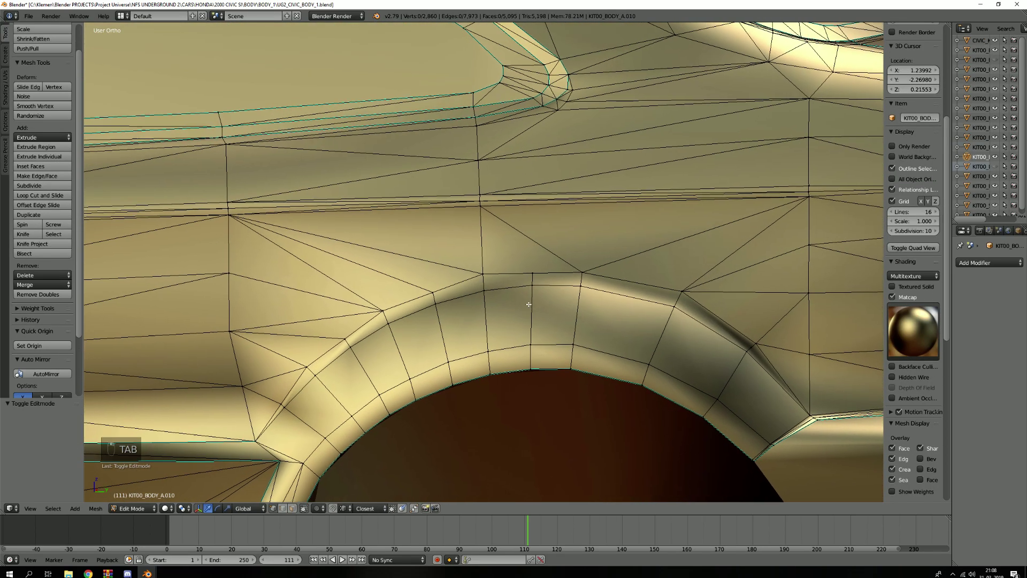
pyautogui.scroll(1, 529, 304)
# Connect the unjoined vertex at the crest of the rear arch's outer edge to the body-line vertex above it.
pyautogui.press('a')
pyautogui.press('a')
pyautogui.rightClick(535, 270)
pyautogui.keyDown('shift'); pyautogui.rightClick(474, 193); pyautogui.keyUp('shift')
pyautogui.press('j')
pyautogui.press('a')
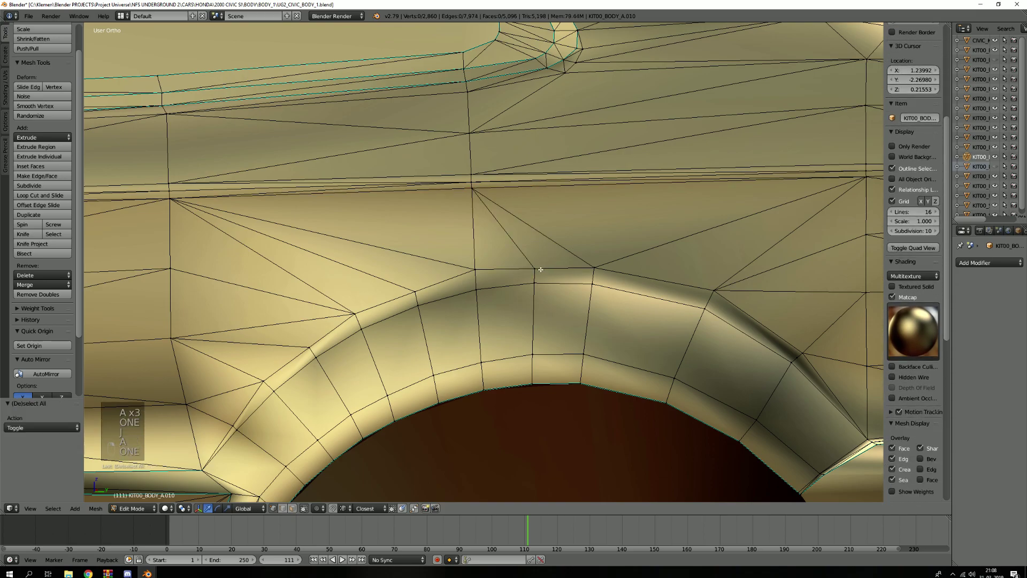
pyautogui.rightClick(536, 270)
pyautogui.keyDown('shift'); pyautogui.rightClick(418, 292); pyautogui.keyUp('shift')
pyautogui.keyDown('shift'); pyautogui.moveTo(419, 293); pyautogui.dragTo(469, 283, button='middle'); pyautogui.keyUp('shift')
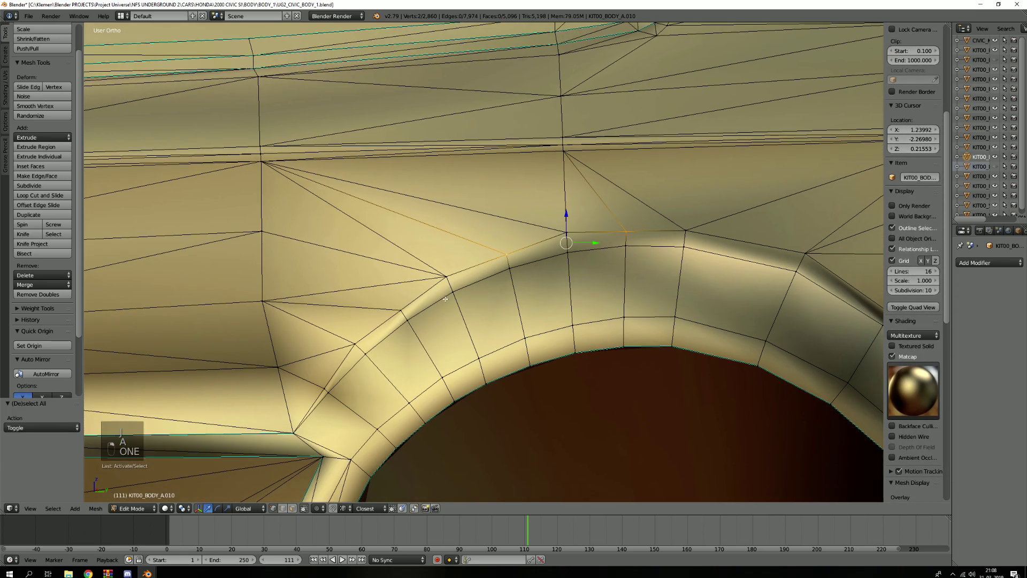
pyautogui.keyDown('shift'); pyautogui.rightClick(412, 316); pyautogui.keyUp('shift')
pyautogui.keyDown('shift'); pyautogui.rightClick(324, 389); pyautogui.keyUp('shift')
pyautogui.scroll(2, 367, 355)
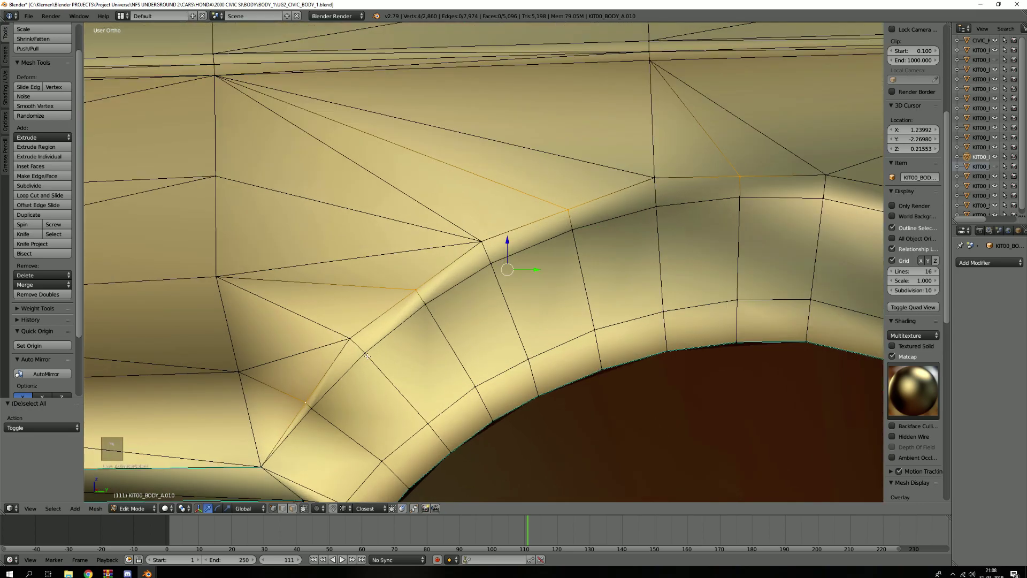
pyautogui.press('g')
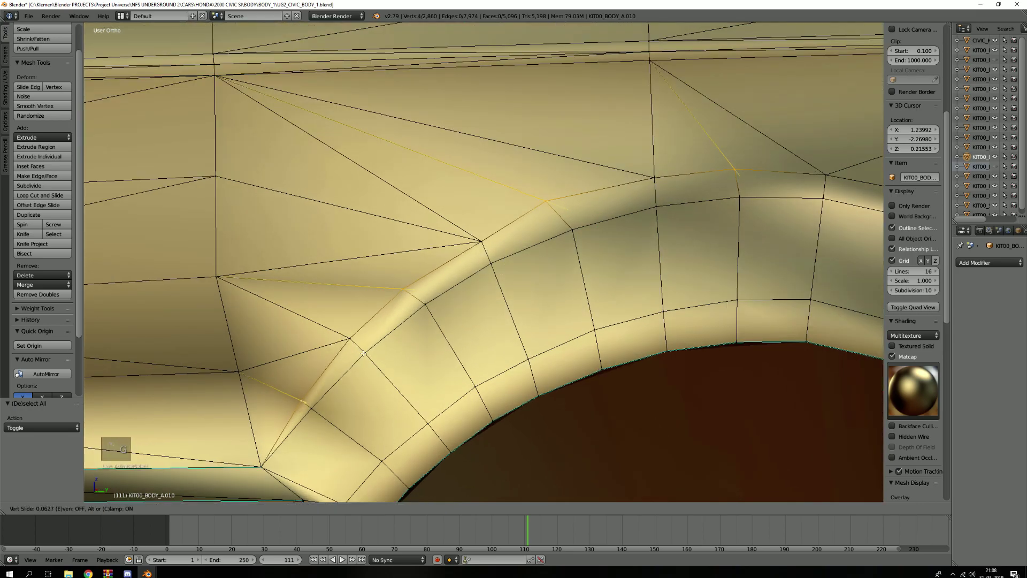
pyautogui.rightClick(364, 355)
pyautogui.press('g')
pyautogui.press('g')
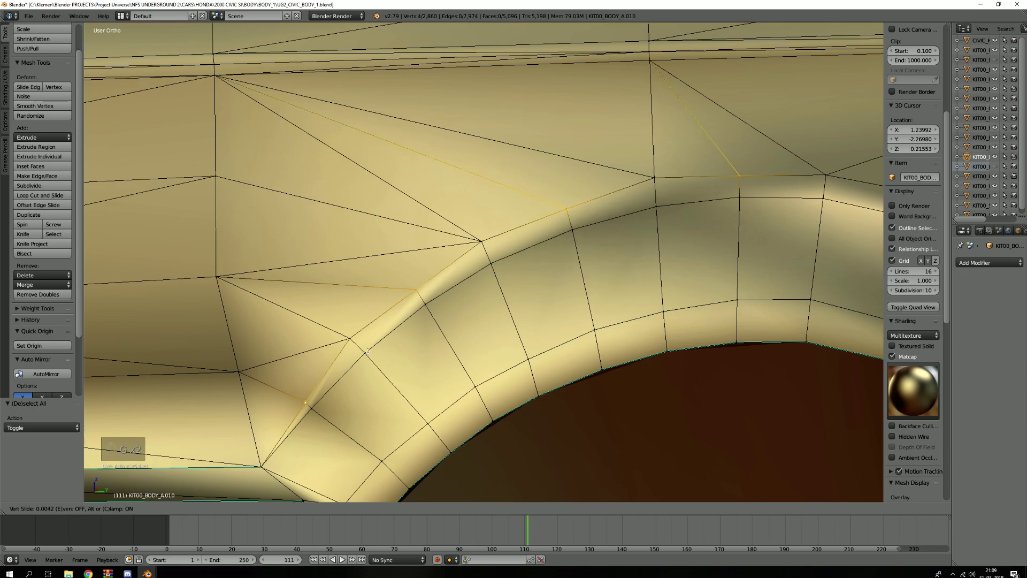
pyautogui.click(360, 332)
pyautogui.press('g')
pyautogui.press('g')
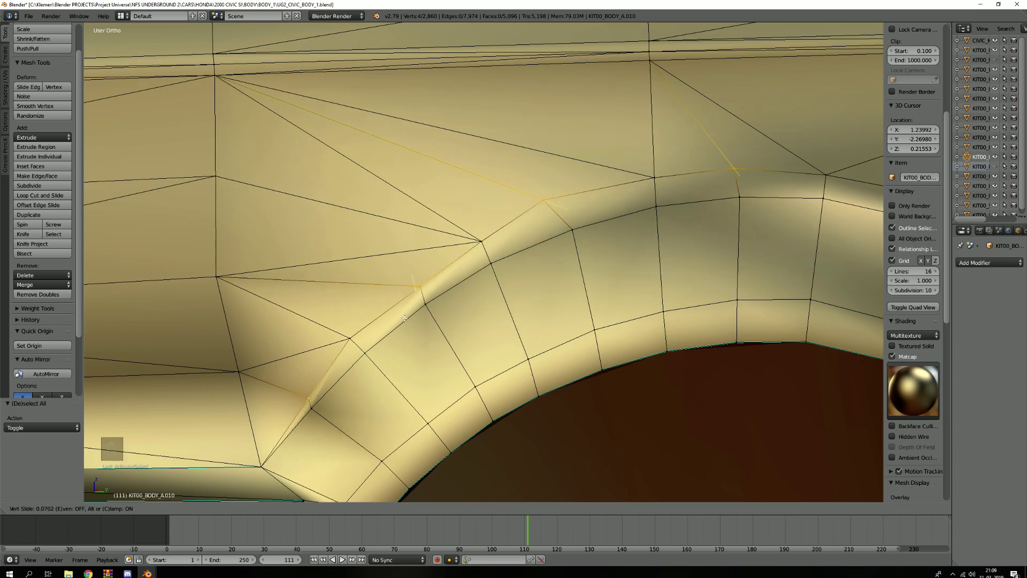
pyautogui.rightClick(360, 300)
pyautogui.press('a')
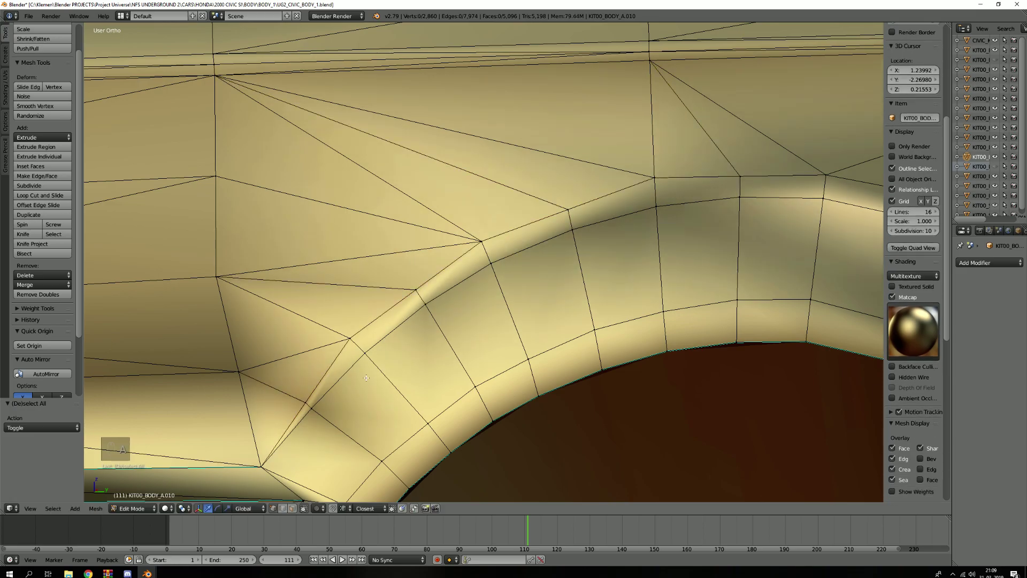
# Slide the lowest front vertex on the arch's outer edge outward along its side-panel edge by a factor of 0.047.
pyautogui.press('1')
pyautogui.rightClick(305, 401)
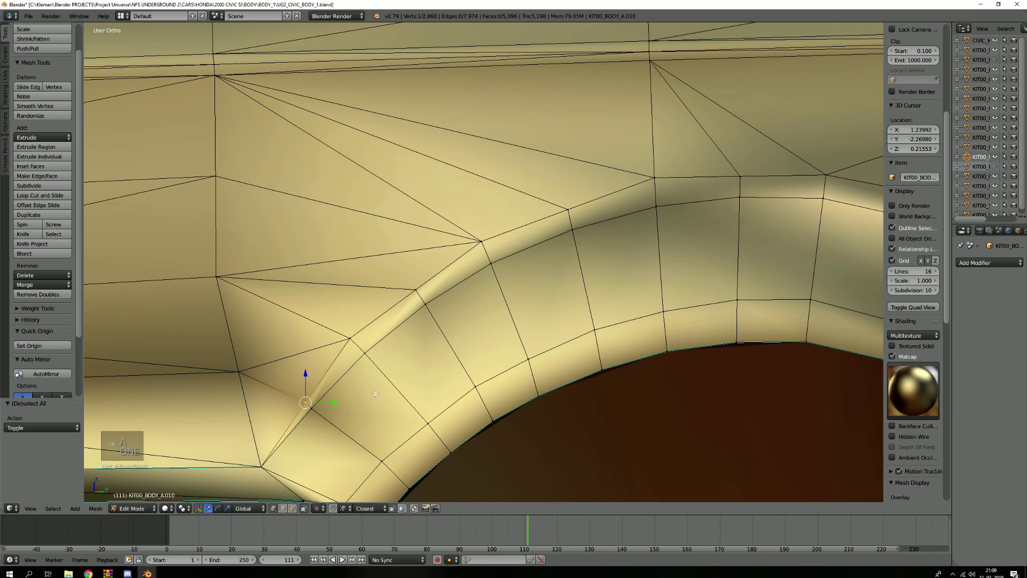
pyautogui.press('g')
pyautogui.press('g')
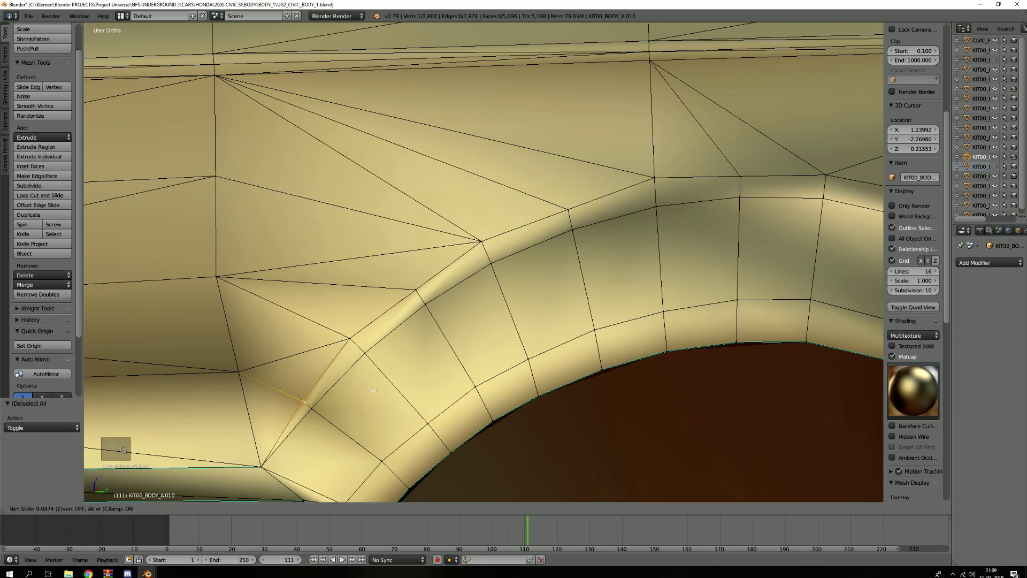
pyautogui.click(373, 389)
# Slide the outer-edge vertex midway up the front of the arch in two small moves, the last by a factor of 0.050.
pyautogui.rightClick(416, 270)
pyautogui.press('g')
pyautogui.press('g')
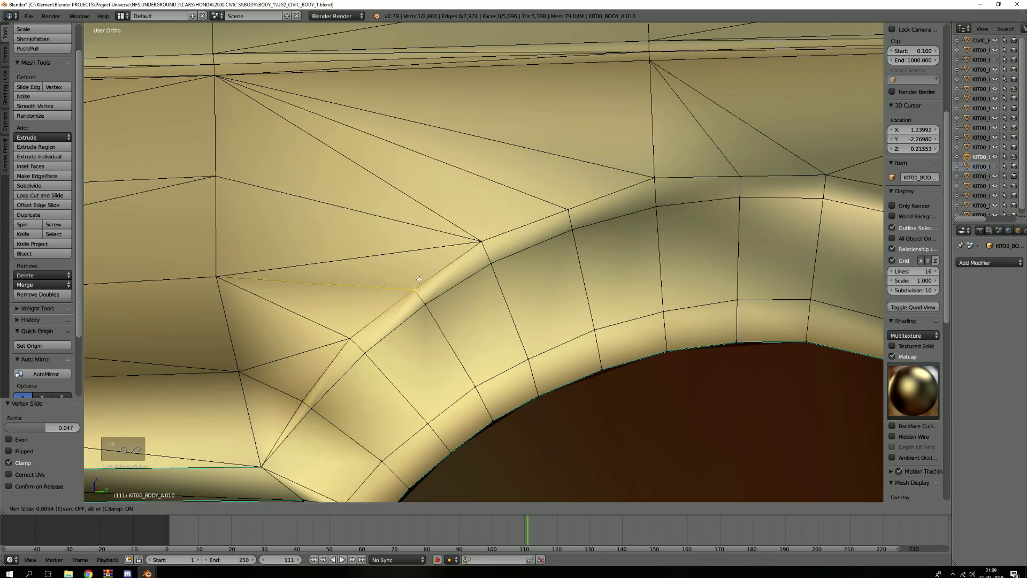
pyautogui.rightClick(416, 270)
pyautogui.press('g')
pyautogui.press('g')
pyautogui.click(422, 275)
pyautogui.press('g')
pyautogui.press('g')
pyautogui.click(434, 268)
# Slide the outer-edge vertex just ahead of the arch's crest in two small moves, the last by a factor of 0.019.
pyautogui.rightClick(575, 212)
pyautogui.press('g')
pyautogui.press('g')
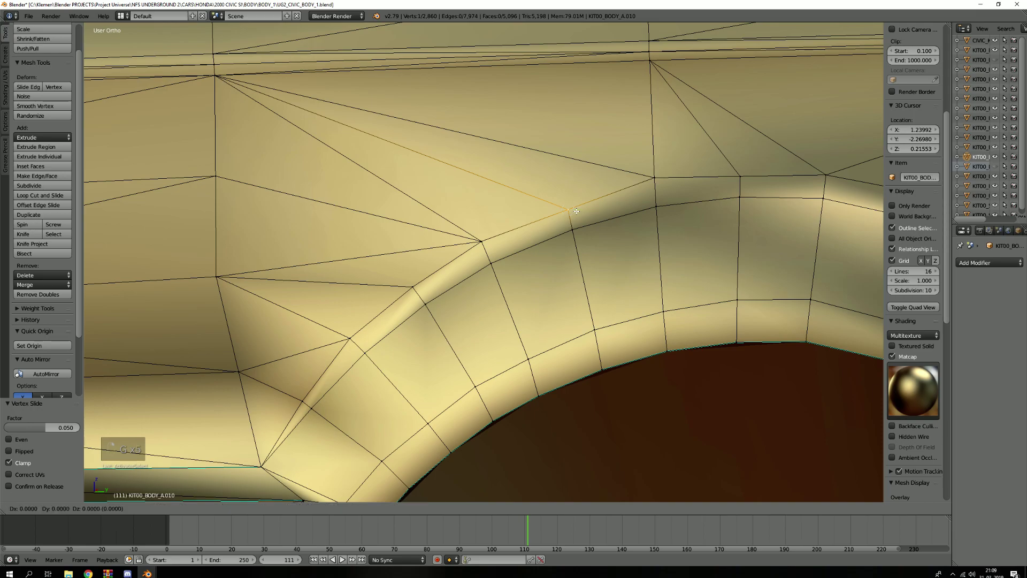
pyautogui.click(574, 207)
pyautogui.press('g')
pyautogui.press('g')
pyautogui.click(580, 208)
# Slide the vertex at the arch's crest slightly along its connected edges to round the outer edge.
pyautogui.keyDown('shift'); pyautogui.moveTo(617, 212); pyautogui.dragTo(410, 343, button='middle'); pyautogui.keyUp('shift')
pyautogui.rightClick(532, 308)
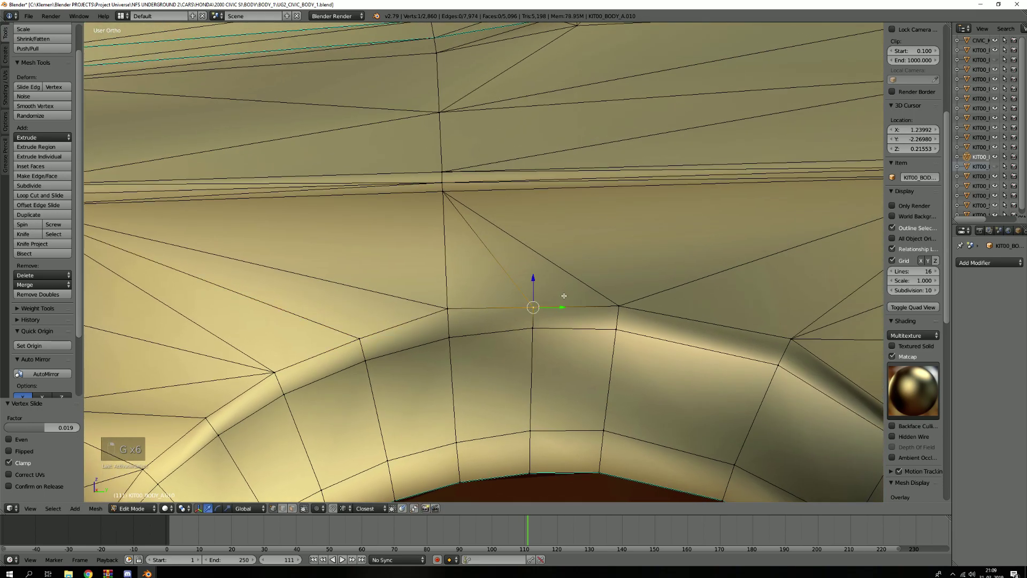
pyautogui.press('g')
pyautogui.press('g')
pyautogui.click(584, 300)
pyautogui.press('g')
pyautogui.press('g')
pyautogui.press('g')
pyautogui.click(590, 304)
# Examine the adjusted rear arch's shading in Object Mode and its wireframe in Edit Mode from several angles.
pyautogui.press('Tab')
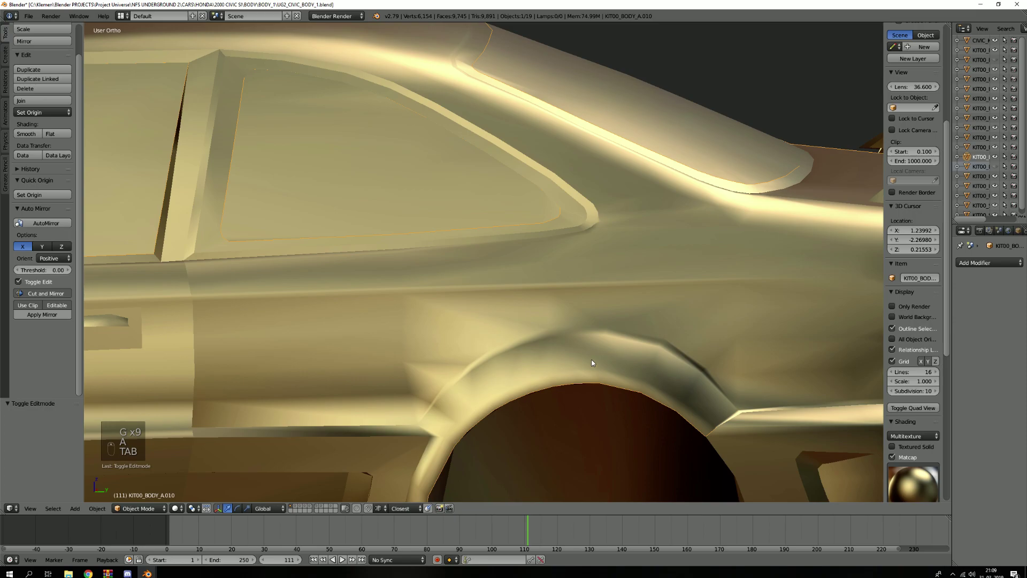
pyautogui.scroll(4, 591, 358)
pyautogui.press('Tab')
pyautogui.keyDown('shift'); pyautogui.moveTo(591, 248); pyautogui.dragTo(580, 234, button='middle'); pyautogui.keyUp('shift')
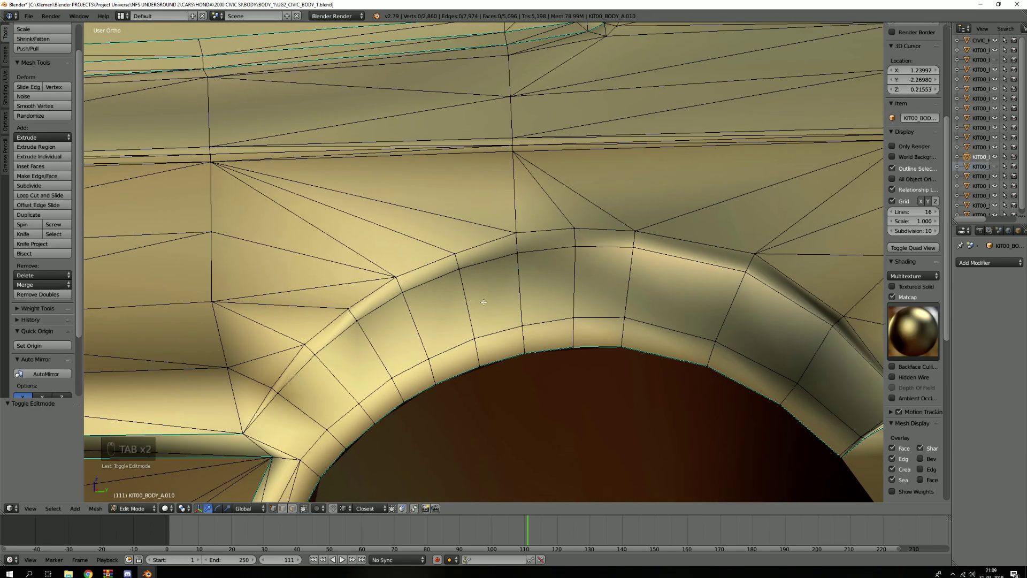
pyautogui.keyDown('shift'); pyautogui.moveTo(453, 340); pyautogui.dragTo(449, 296, button='middle'); pyautogui.keyUp('shift')
pyautogui.moveTo(608, 269); pyautogui.dragTo(602, 206, button='middle')
pyautogui.moveTo(571, 238); pyautogui.dragTo(598, 254, button='middle')
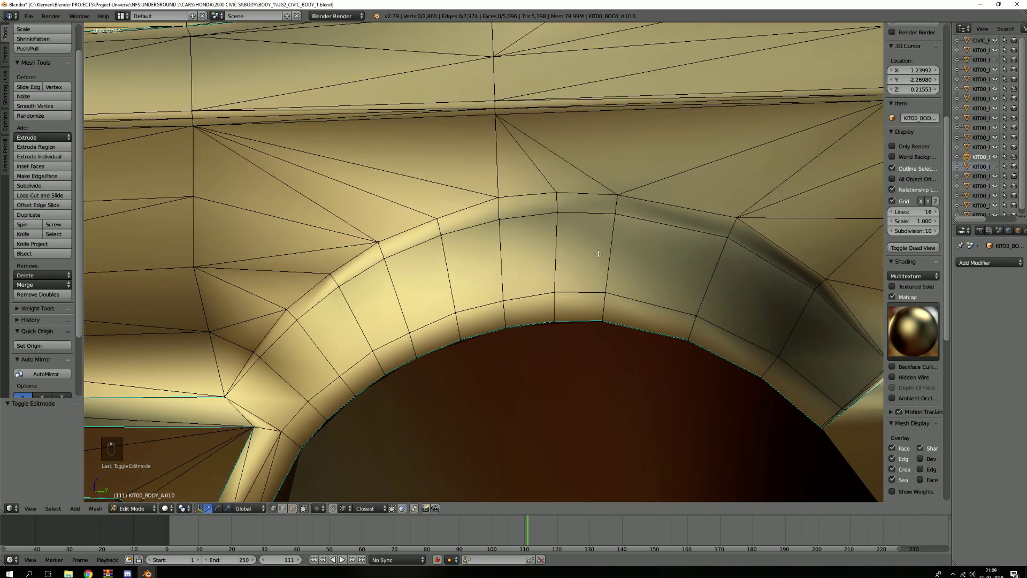
pyautogui.scroll(3, 482, 257)
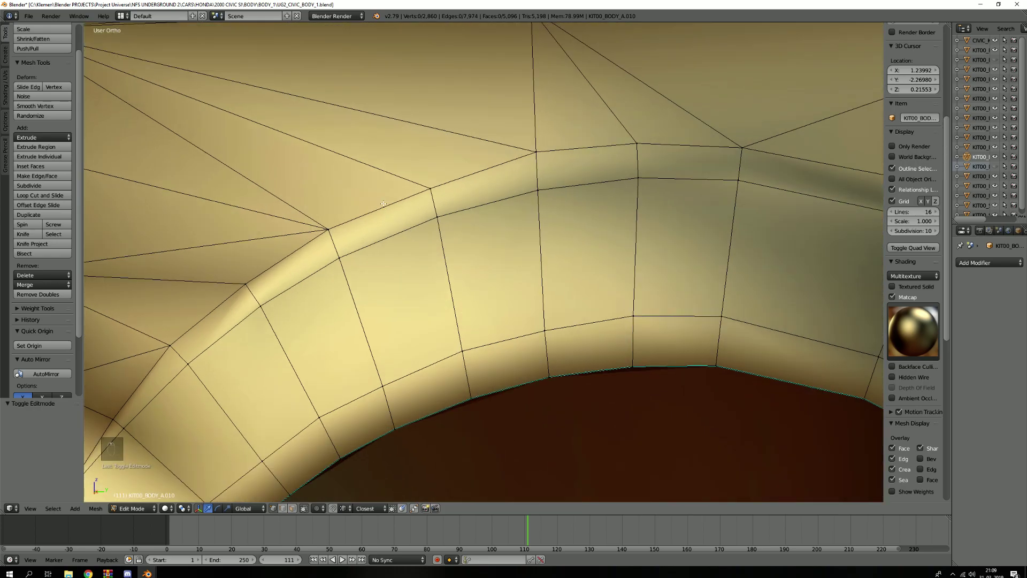
pyautogui.scroll(-4, 425, 396)
pyautogui.moveTo(420, 374); pyautogui.dragTo(384, 285, button='middle')
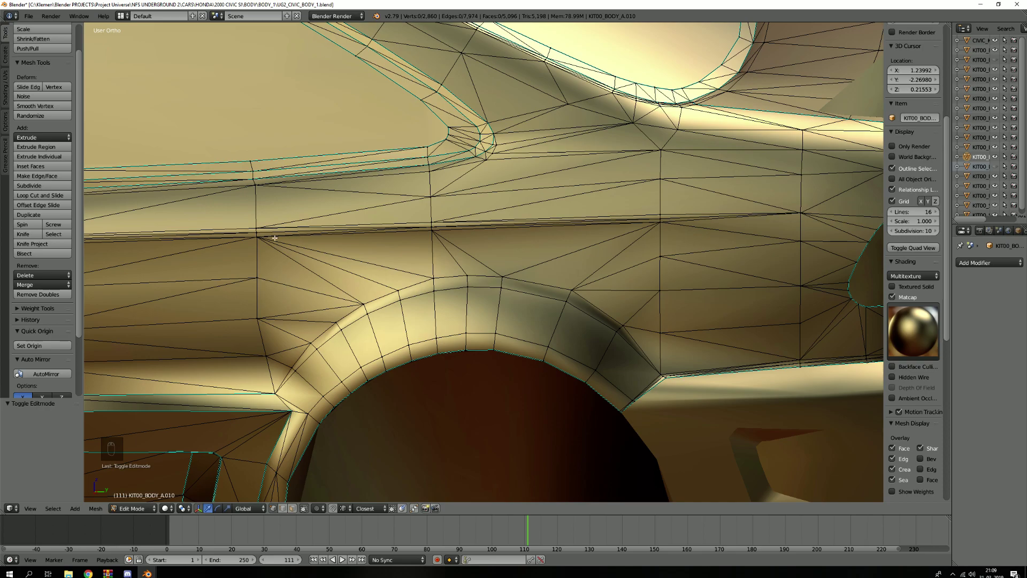
pyautogui.moveTo(584, 286); pyautogui.dragTo(461, 278, button='middle')
# Inspect the upper rear arch in face selection mode with one arch face picked, and clear the selection.
pyautogui.press('3')
pyautogui.rightClick(433, 283)
pyautogui.rightClick(461, 324)
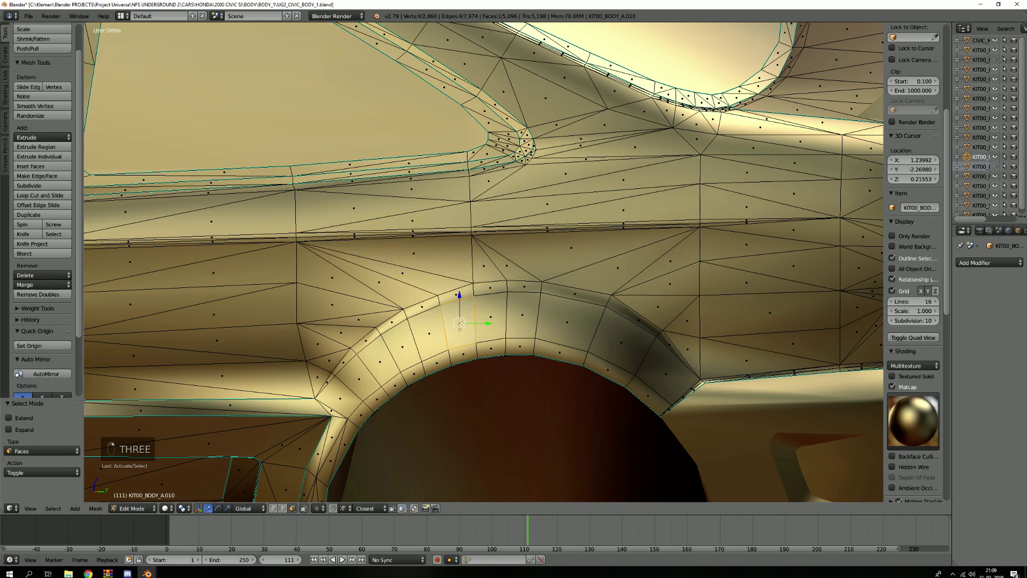
pyautogui.scroll(3, 460, 323)
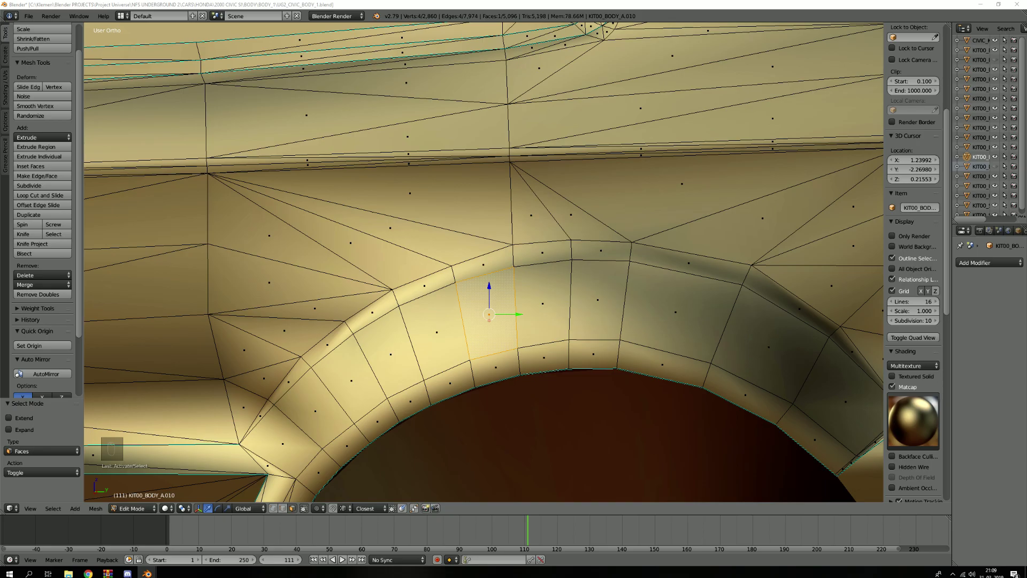
pyautogui.moveTo(613, 293)
pyautogui.mouseDown(button='middle')
pyautogui.moveTo(561, 337)
pyautogui.moveTo(629, 299)
pyautogui.mouseUp(button='middle')
pyautogui.keyDown('shift'); pyautogui.moveTo(616, 344); pyautogui.dragTo(609, 273, button='middle'); pyautogui.keyUp('shift')
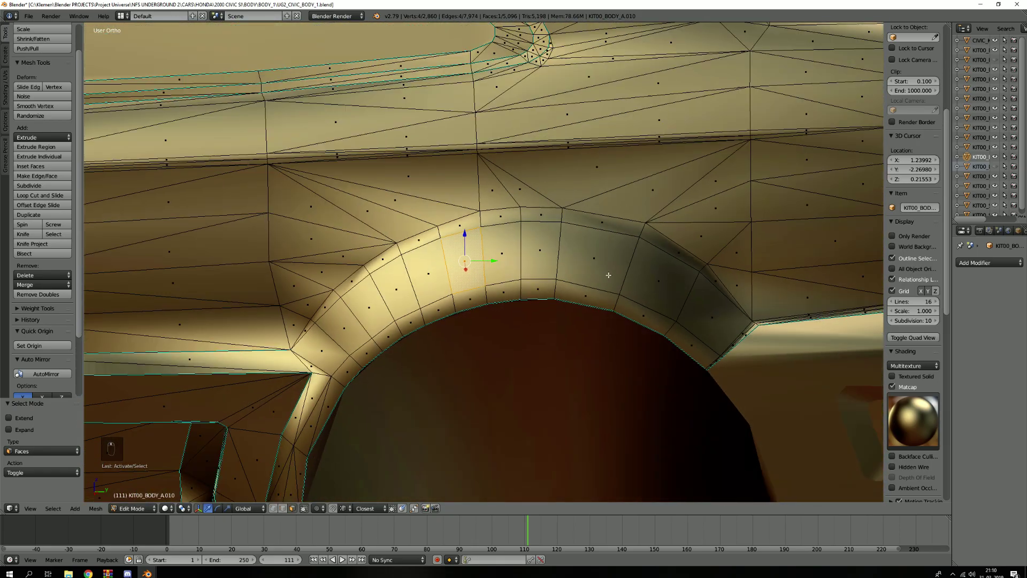
pyautogui.press('a')
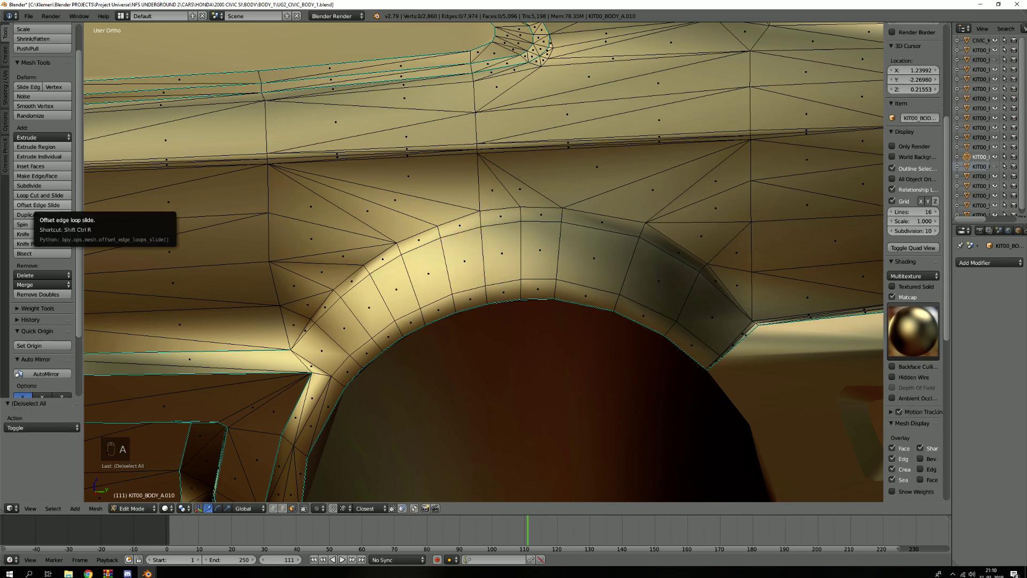
# Subdivide the eight short edges crossing the arch's outer lip, from its lower front to just behind the crest, with one cut.
pyautogui.keyDown('shift'); pyautogui.moveTo(461, 271); pyautogui.dragTo(446, 260, button='middle'); pyautogui.keyUp('shift')
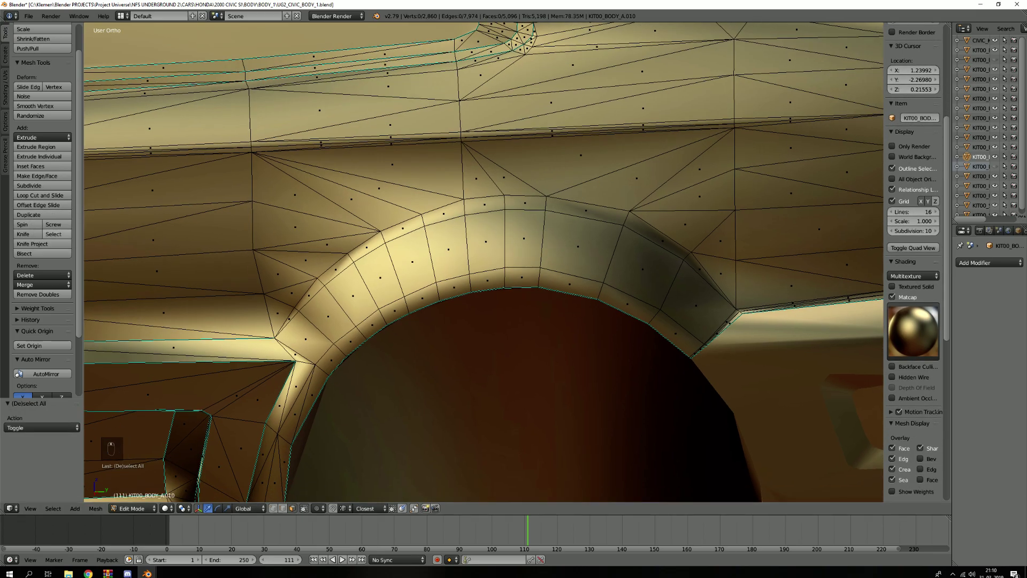
pyautogui.press('2')
pyautogui.scroll(3, 446, 260)
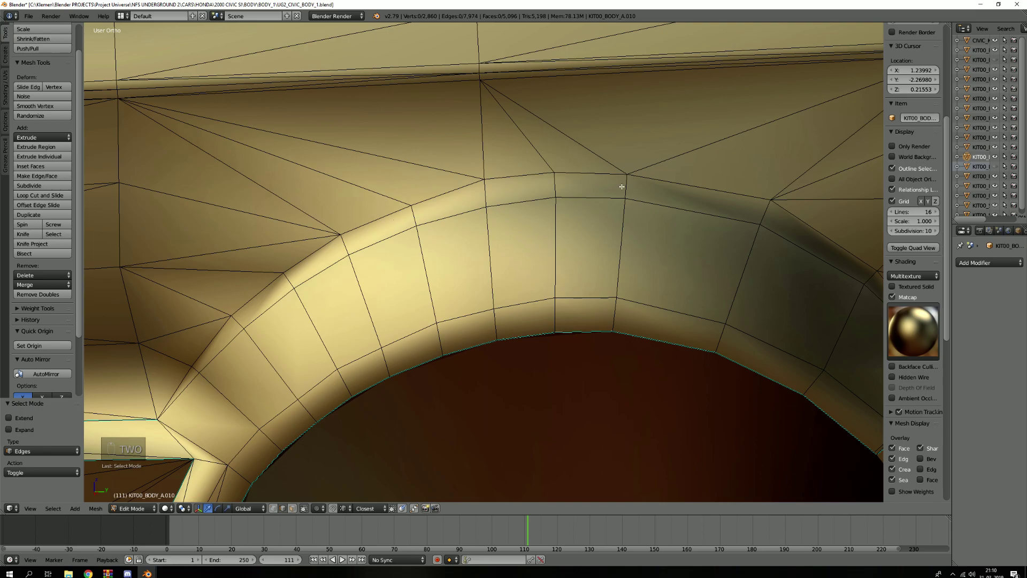
pyautogui.scroll(-1, 323, 280)
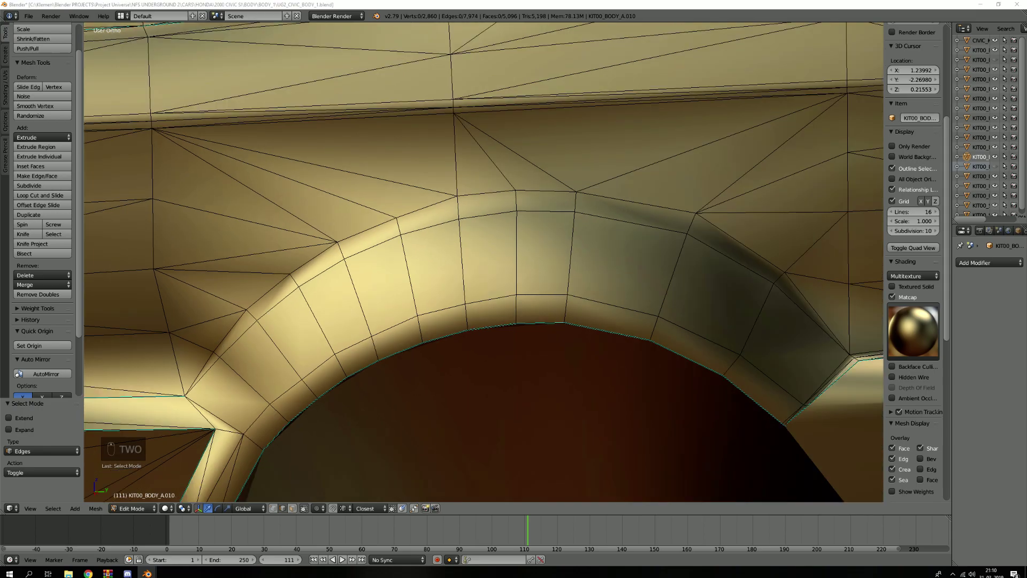
pyautogui.scroll(2, 244, 341)
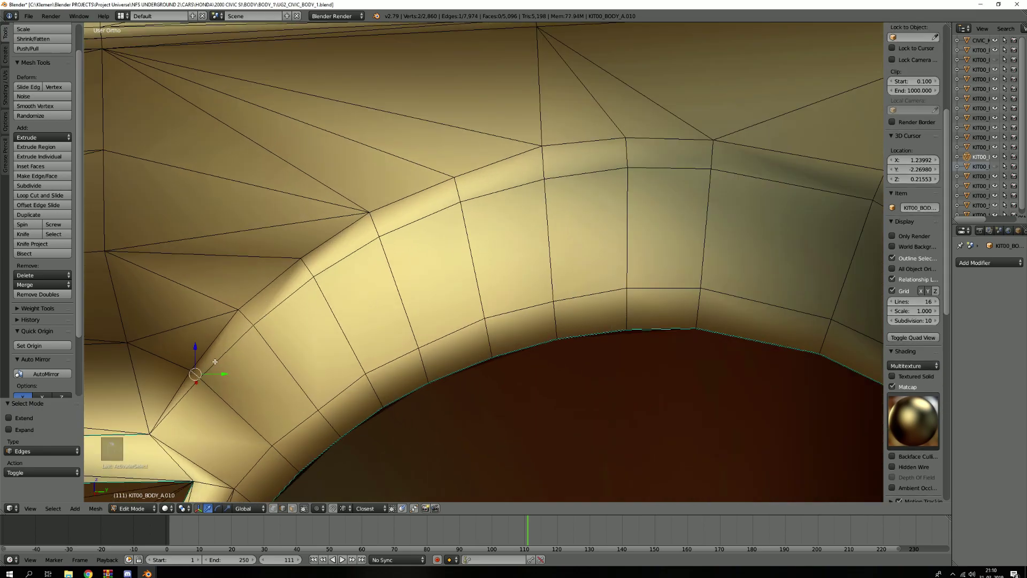
pyautogui.press('2')
pyautogui.rightClick(196, 370)
pyautogui.keyDown('shift'); pyautogui.rightClick(312, 269); pyautogui.keyUp('shift')
pyautogui.keyDown('shift'); pyautogui.rightClick(465, 193); pyautogui.keyUp('shift')
pyautogui.keyDown('shift'); pyautogui.rightClick(544, 164); pyautogui.keyUp('shift')
pyautogui.keyDown('shift'); pyautogui.rightClick(629, 155); pyautogui.keyUp('shift')
pyautogui.keyDown('shift'); pyautogui.rightClick(704, 161); pyautogui.keyUp('shift')
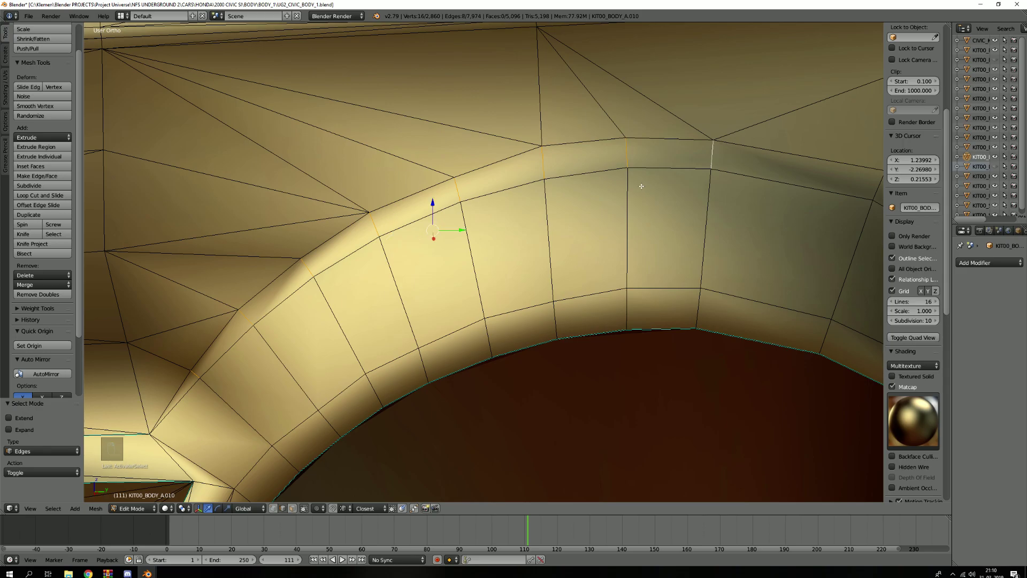
pyautogui.press('w')
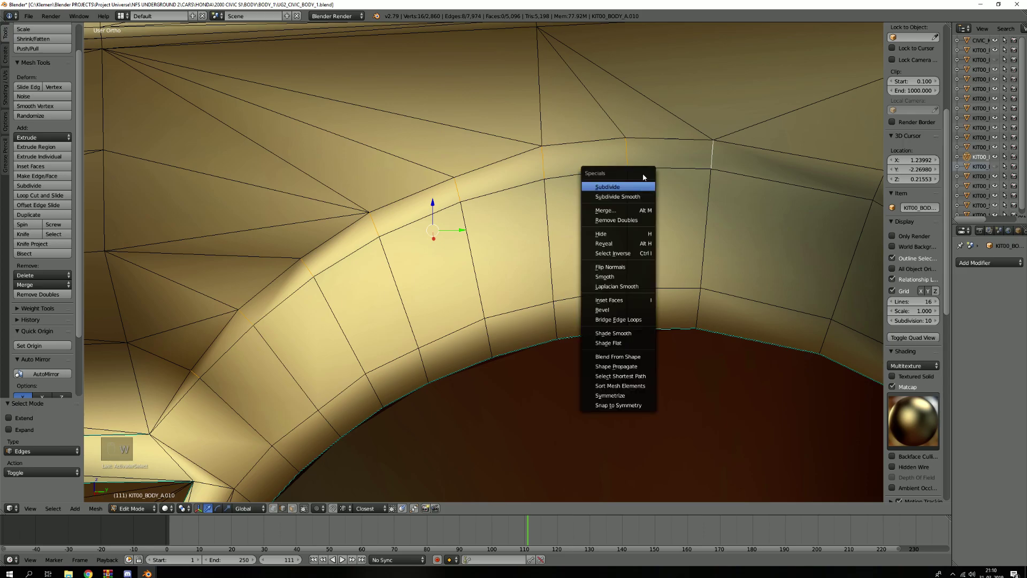
pyautogui.click(634, 182)
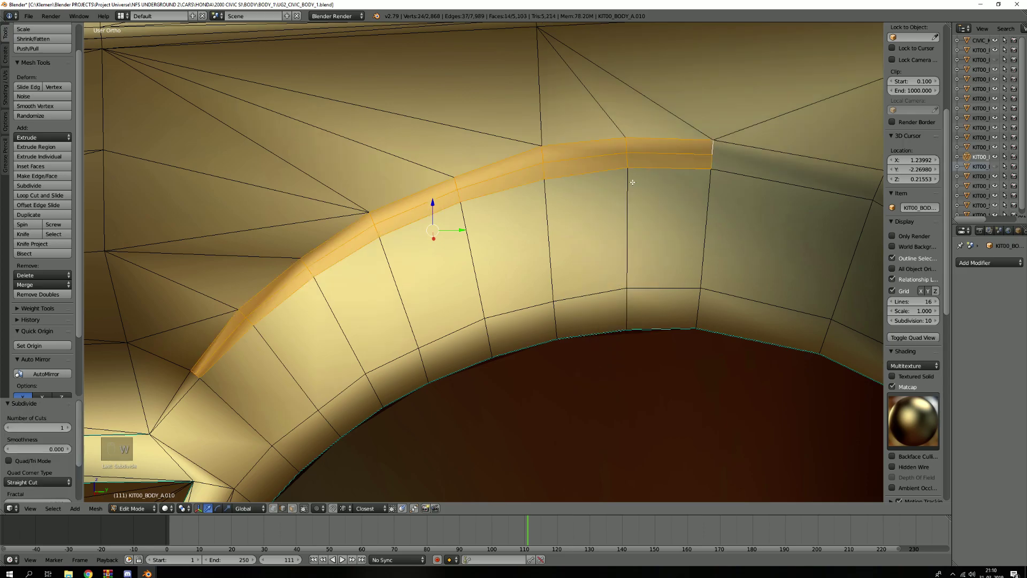
# Connect the lowest new vertex on the rear arch's outer lip to the arch's lower front corner vertex with an edge.
pyautogui.press('a')
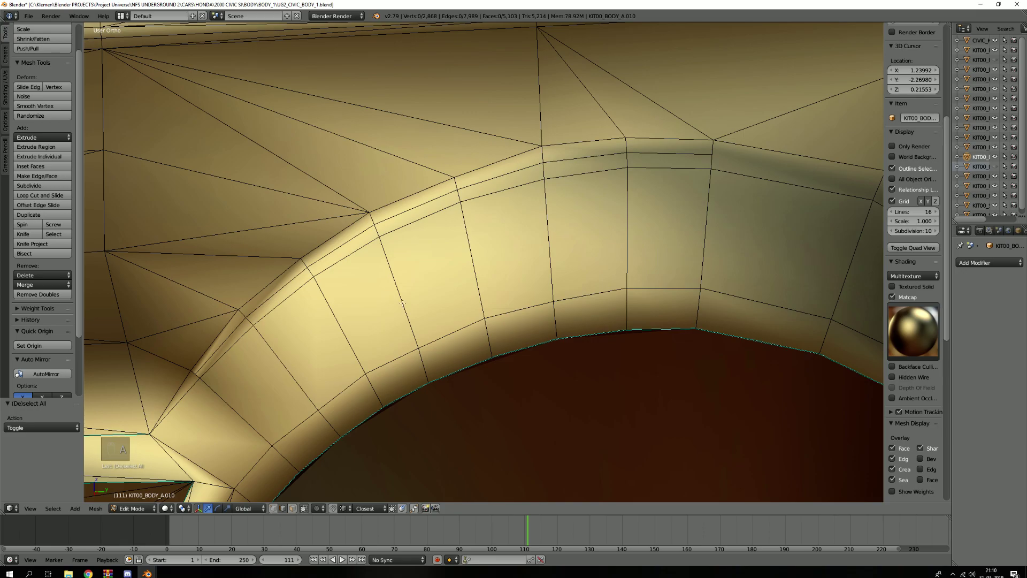
pyautogui.scroll(2, 194, 376)
pyautogui.press('1')
pyautogui.rightClick(197, 374)
pyautogui.keyDown('shift'); pyautogui.moveTo(252, 383); pyautogui.dragTo(402, 299, button='middle'); pyautogui.keyUp('shift')
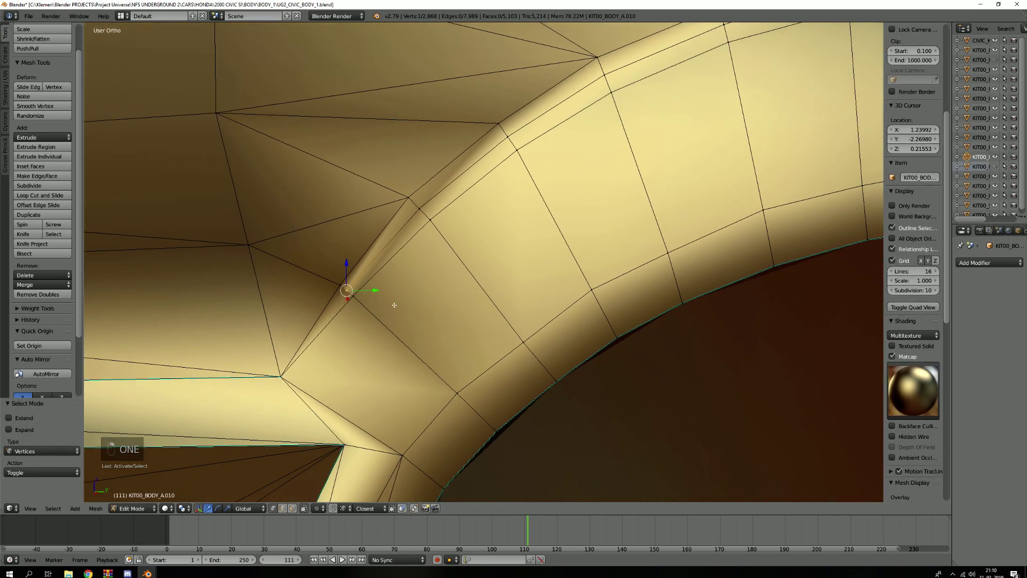
pyautogui.keyDown('shift'); pyautogui.rightClick(281, 378); pyautogui.keyUp('shift')
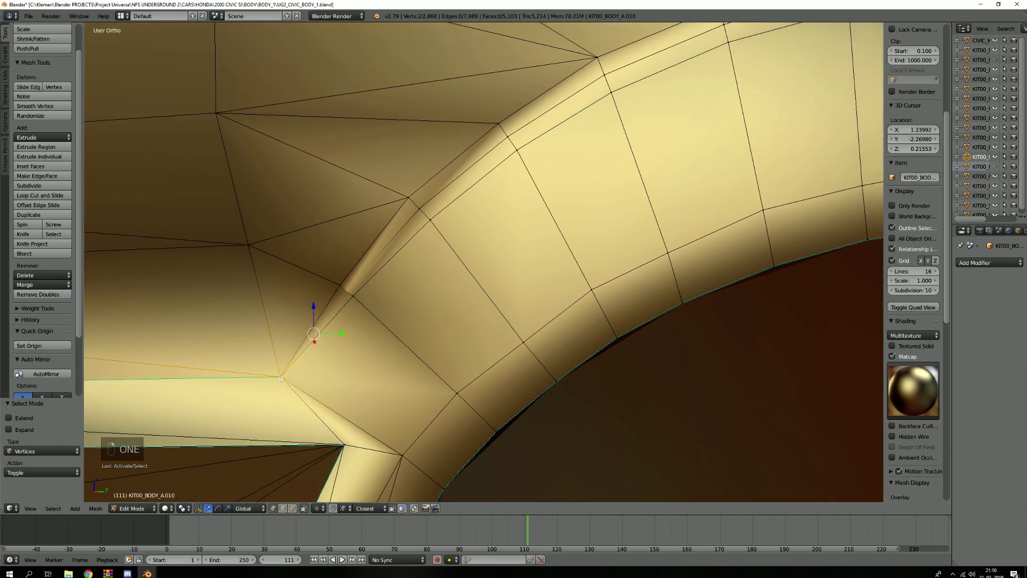
pyautogui.press('j')
pyautogui.press('a')
# Examine the rear arch's outer lip with Matcap shading in Object Mode and its wireframe in Edit Mode.
pyautogui.scroll(2, 395, 339)
pyautogui.press('Tab')
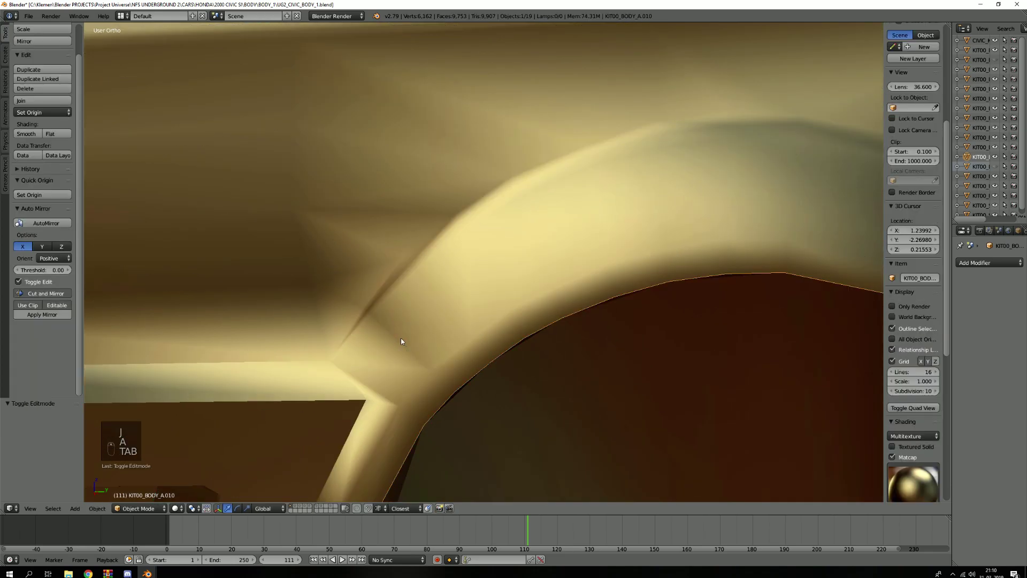
pyautogui.press('Tab')
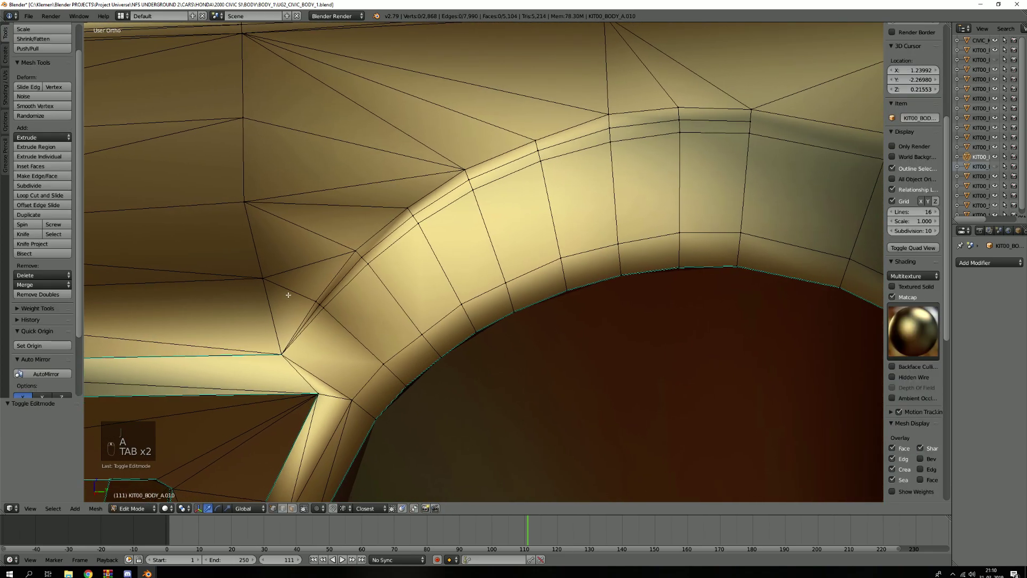
pyautogui.press('Tab')
pyautogui.scroll(-3, 329, 216)
pyautogui.moveTo(328, 216); pyautogui.dragTo(427, 250, button='middle')
pyautogui.scroll(2, 410, 244)
pyautogui.scroll(-2, 410, 244)
pyautogui.scroll(3, 443, 255)
pyautogui.scroll(1, 429, 247)
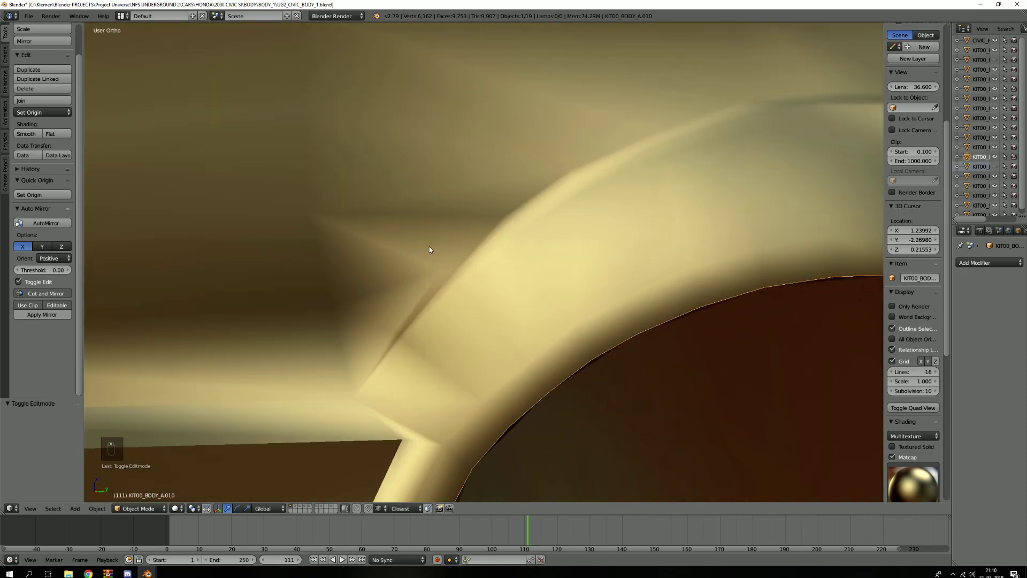
# Compare the rear arch's surface with Matcap shading off and on, and leave Matcap turned off.
pyautogui.click(897, 456)
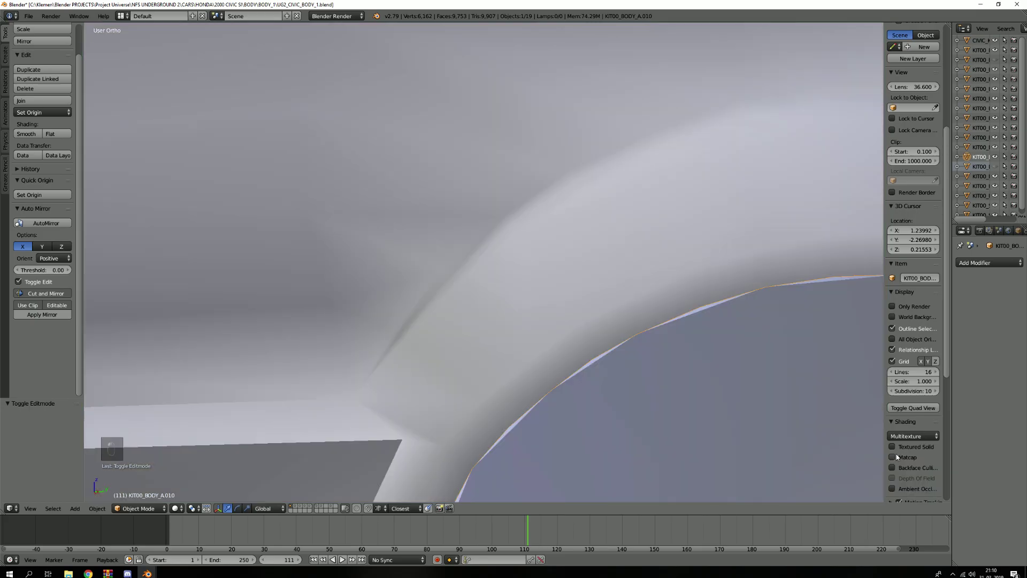
pyautogui.scroll(-3, 554, 388)
pyautogui.moveTo(554, 388)
pyautogui.mouseDown(button='middle')
pyautogui.moveTo(535, 377)
pyautogui.moveTo(545, 384)
pyautogui.mouseUp(button='middle')
pyautogui.scroll(2, 545, 386)
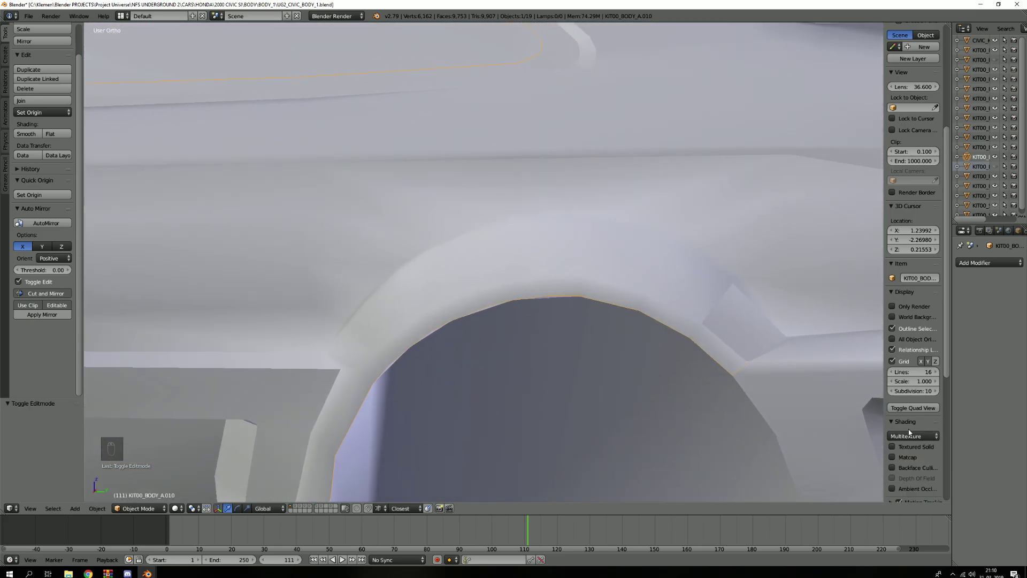
pyautogui.click(900, 457)
pyautogui.scroll(-5, 404, 293)
pyautogui.scroll(-3, 405, 293)
pyautogui.scroll(10, 452, 292)
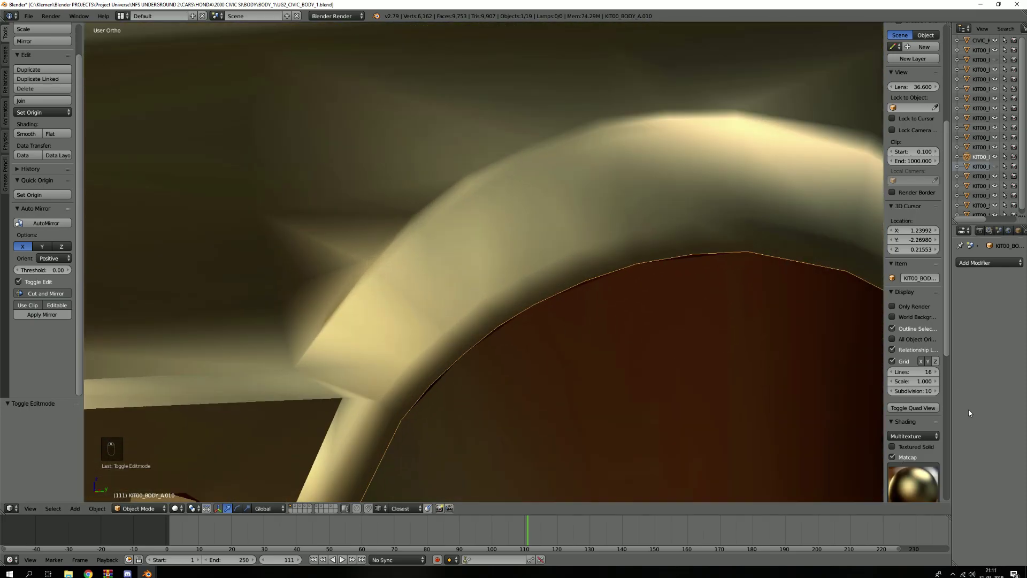
pyautogui.click(892, 457)
pyautogui.scroll(-5, 588, 339)
# Subdivide the nine short edges crossing the arch's inner lip, from its crest down to the front, with one cut.
pyautogui.press('Tab')
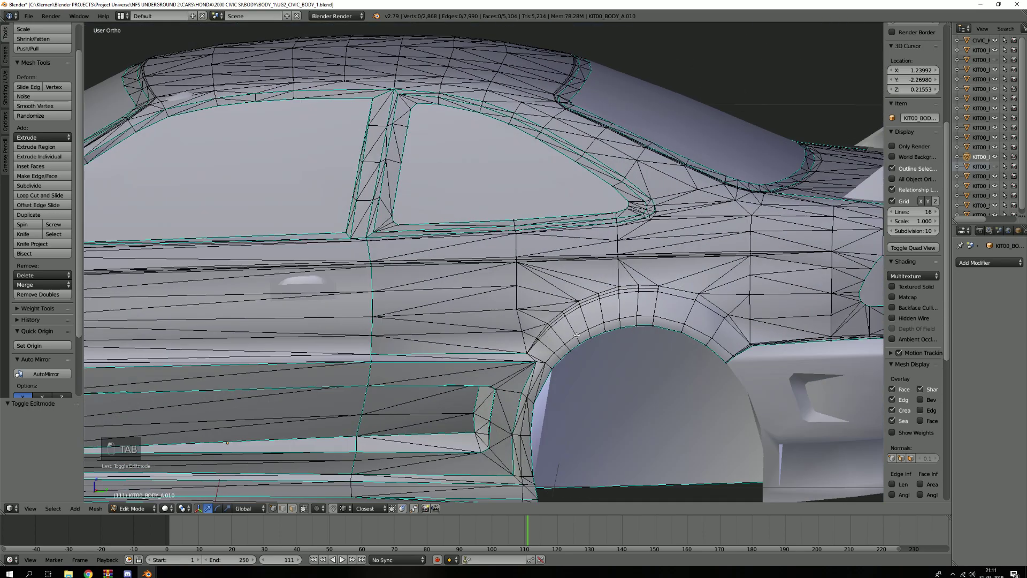
pyautogui.scroll(-3, 564, 337)
pyautogui.scroll(6, 410, 311)
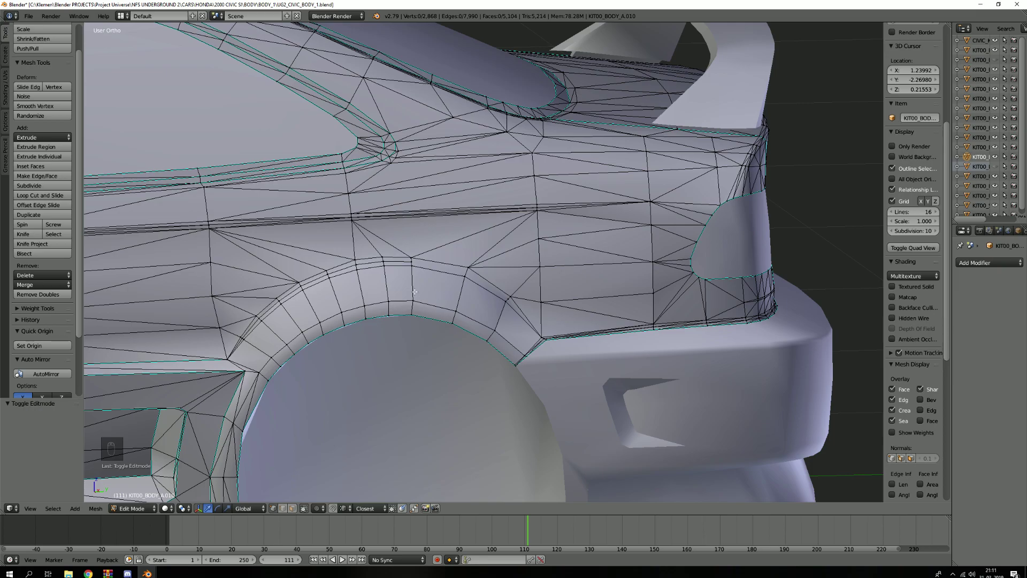
pyautogui.keyDown('shift'); pyautogui.moveTo(414, 293); pyautogui.dragTo(522, 242, button='middle'); pyautogui.keyUp('shift')
pyautogui.scroll(1, 522, 242)
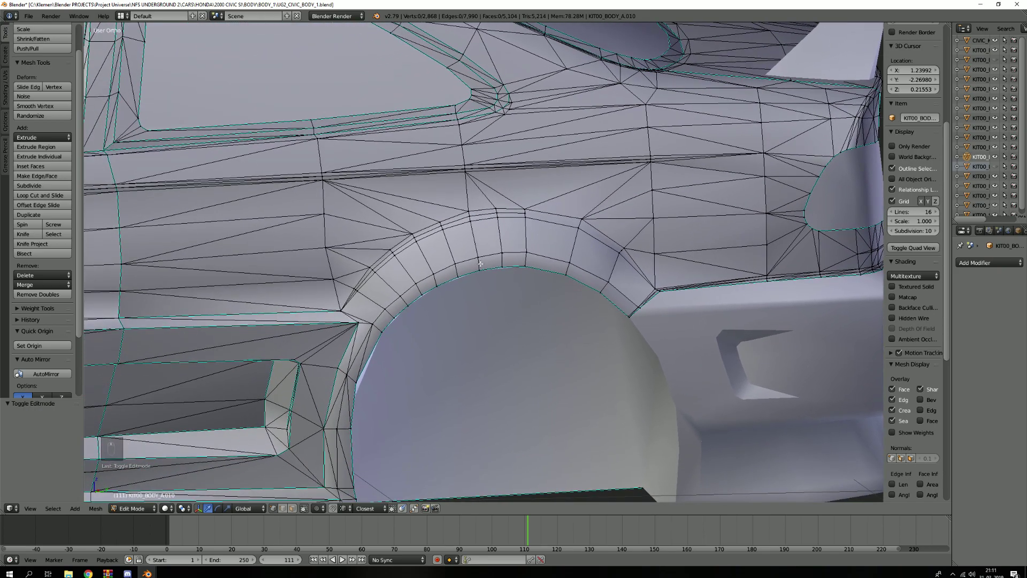
pyautogui.scroll(1, 529, 262)
pyautogui.scroll(3, 550, 258)
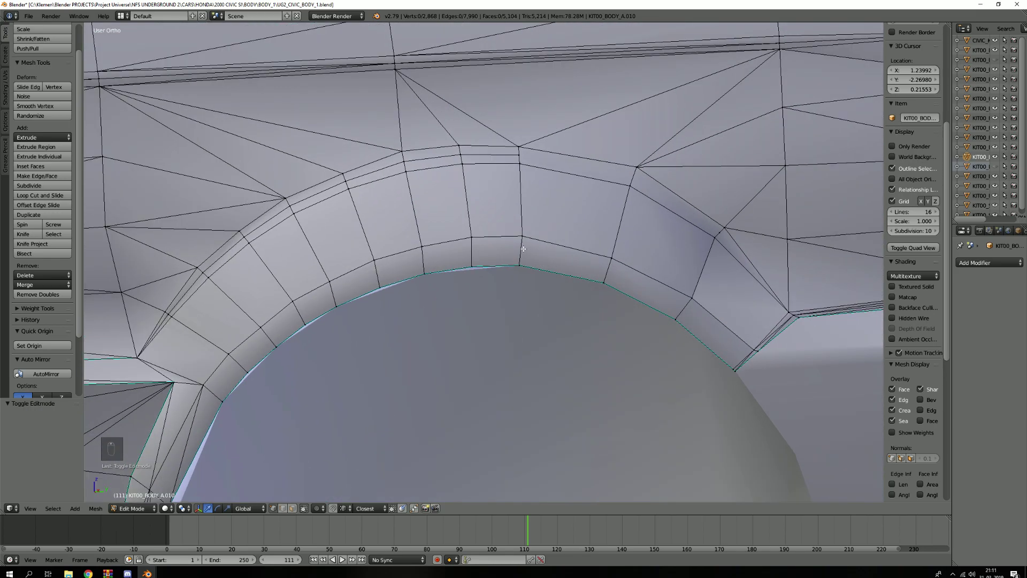
pyautogui.press('2')
pyautogui.rightClick(534, 258)
pyautogui.keyDown('shift'); pyautogui.rightClick(506, 258); pyautogui.keyUp('shift')
pyautogui.keyDown('shift'); pyautogui.rightClick(425, 260); pyautogui.keyUp('shift')
pyautogui.keyDown('shift'); pyautogui.rightClick(377, 273); pyautogui.keyUp('shift')
pyautogui.keyDown('shift'); pyautogui.rightClick(333, 294); pyautogui.keyUp('shift')
pyautogui.keyDown('shift'); pyautogui.rightClick(299, 313); pyautogui.keyUp('shift')
pyautogui.keyDown('shift'); pyautogui.rightClick(270, 338); pyautogui.keyUp('shift')
pyautogui.keyDown('shift'); pyautogui.rightClick(237, 364); pyautogui.keyUp('shift')
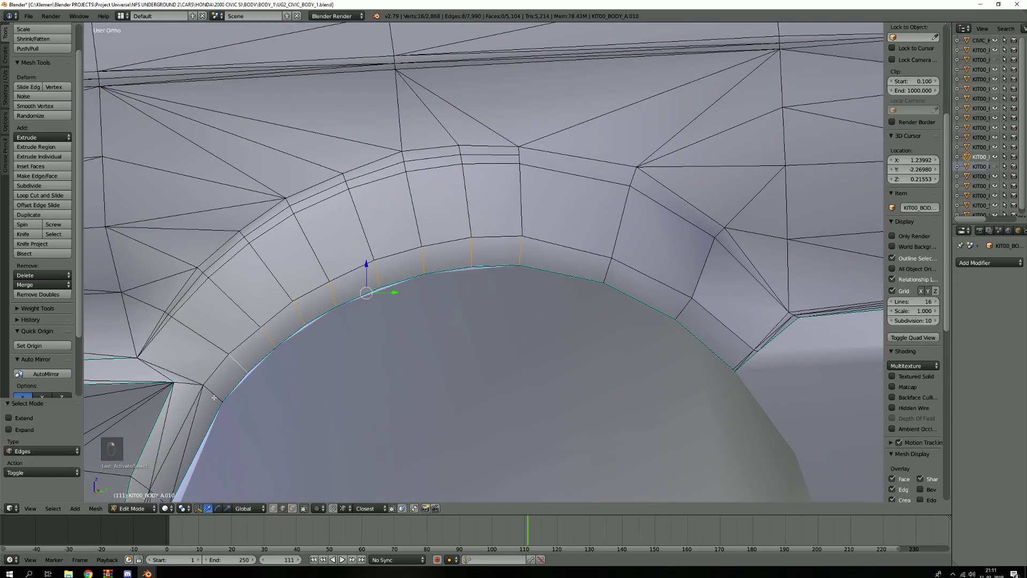
pyautogui.keyDown('shift'); pyautogui.rightClick(214, 397); pyautogui.keyUp('shift')
pyautogui.keyDown('shift'); pyautogui.moveTo(296, 346); pyautogui.dragTo(396, 275, button='middle'); pyautogui.keyUp('shift')
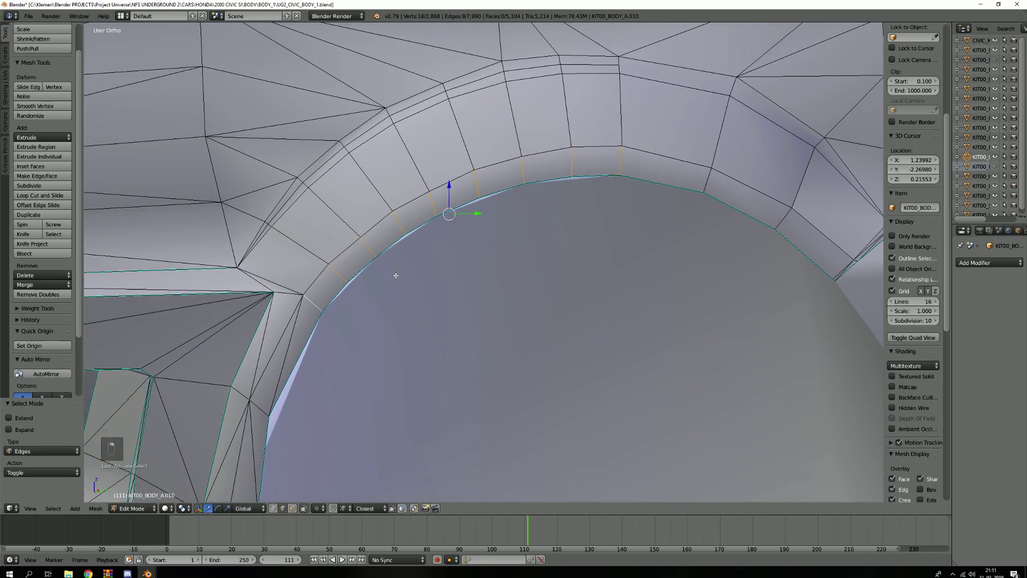
pyautogui.press('w')
pyautogui.click(397, 276)
pyautogui.press('a')
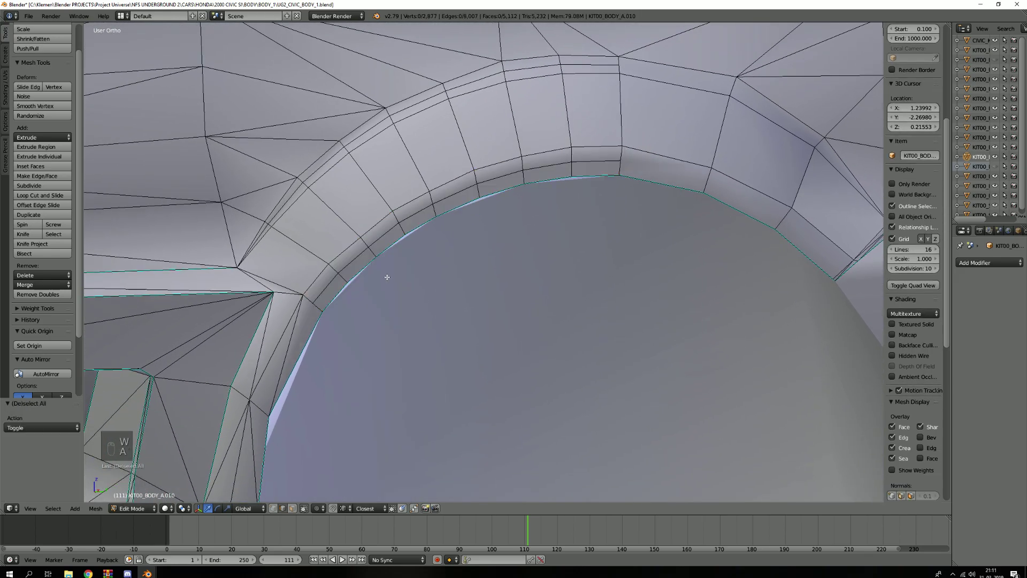
# Connect the lowest new inner-lip vertex to the wheel opening's border vertex below it with an edge.
pyautogui.press('1')
pyautogui.rightClick(315, 304)
pyautogui.press('1')
pyautogui.rightClick(270, 415)
pyautogui.press('a')
pyautogui.rightClick(269, 415)
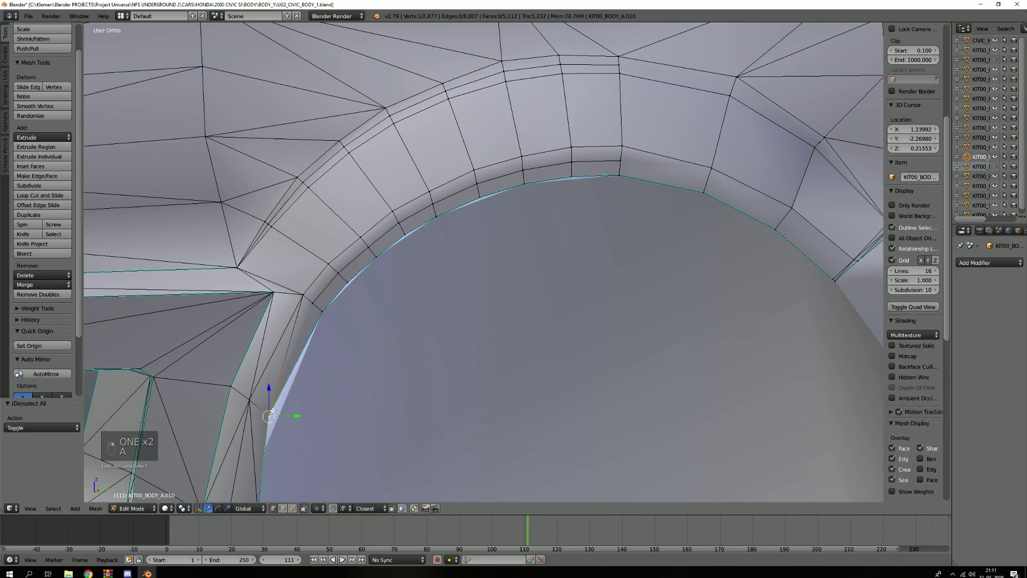
pyautogui.keyDown('shift'); pyautogui.rightClick(312, 304); pyautogui.keyUp('shift')
pyautogui.press('j')
pyautogui.press('a')
pyautogui.rightClick(313, 304)
pyautogui.keyDown('shift'); pyautogui.rightClick(338, 273); pyautogui.keyUp('shift')
pyautogui.keyDown('shift'); pyautogui.rightClick(374, 250); pyautogui.keyUp('shift')
pyautogui.keyDown('shift'); pyautogui.rightClick(399, 222); pyautogui.keyUp('shift')
pyautogui.keyDown('shift'); pyautogui.rightClick(433, 204); pyautogui.keyUp('shift')
pyautogui.keyDown('shift'); pyautogui.rightClick(477, 183); pyautogui.keyUp('shift')
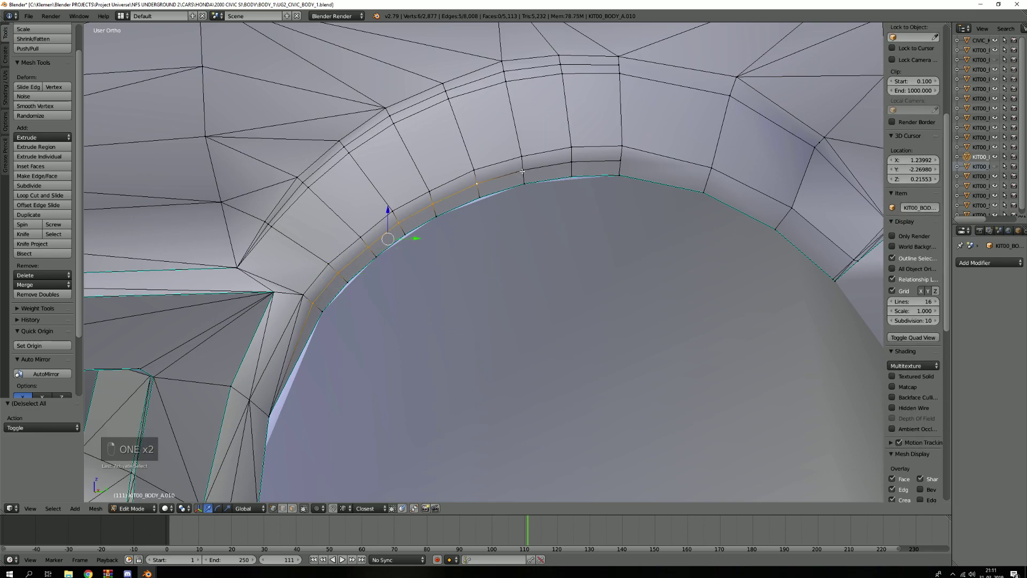
pyautogui.press('a')
pyautogui.rightClick(312, 304)
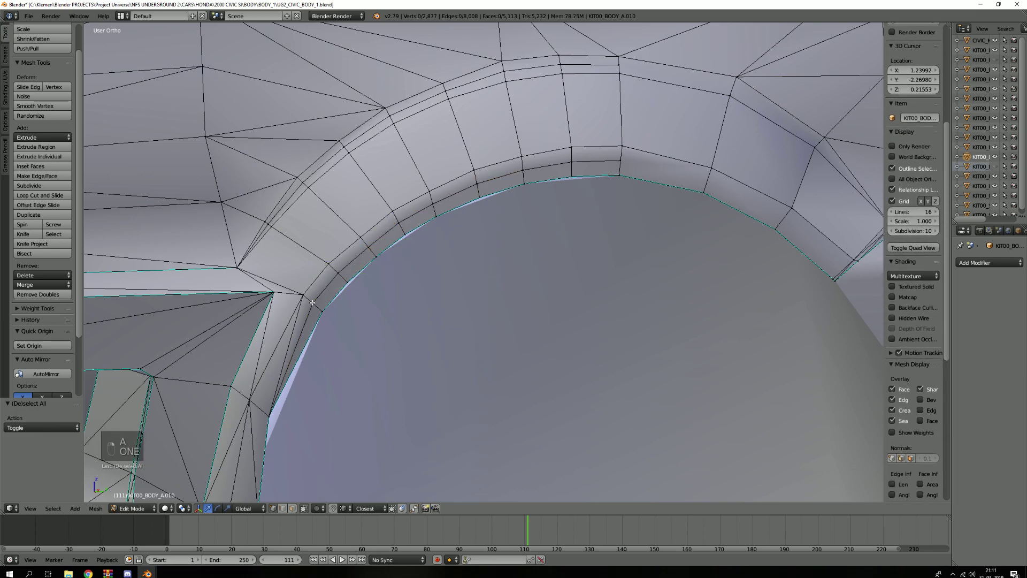
pyautogui.keyDown('ctrl'); pyautogui.rightClick(622, 160); pyautogui.keyUp('ctrl')
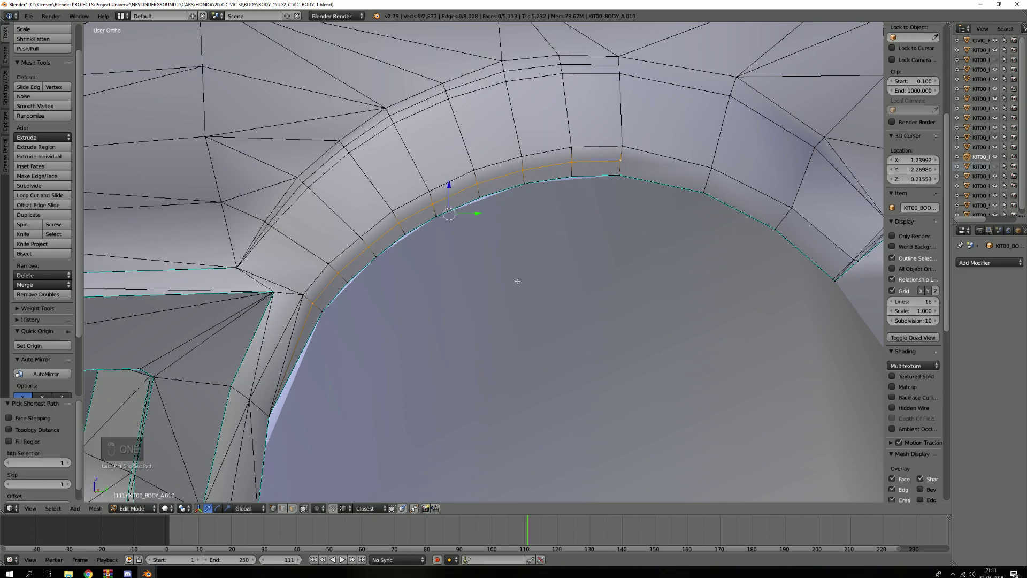
pyautogui.press('a')
pyautogui.rightClick(313, 304)
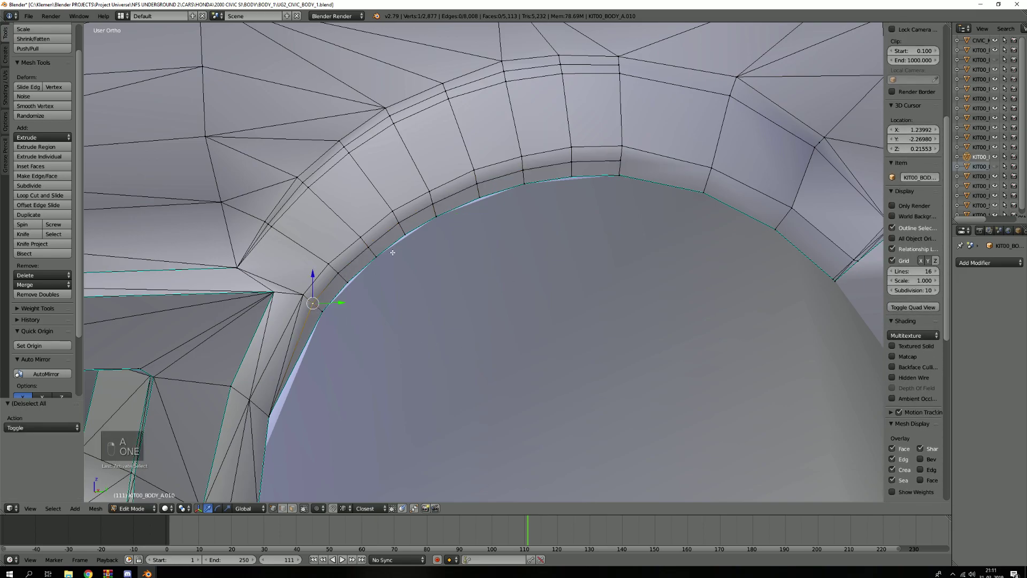
pyautogui.keyDown('ctrl'); pyautogui.rightClick(475, 183); pyautogui.keyUp('ctrl')
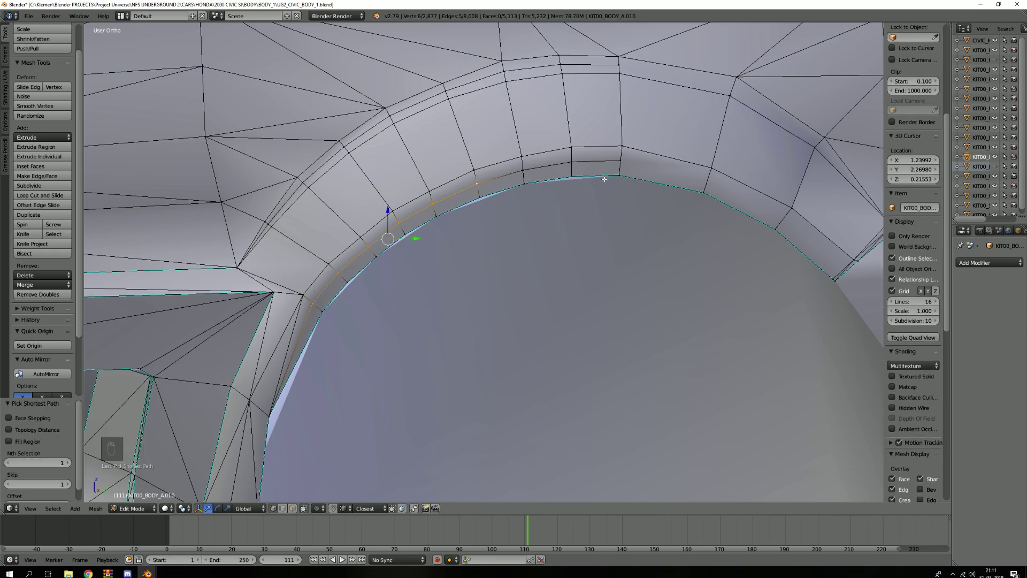
pyautogui.keyDown('ctrl'); pyautogui.rightClick(621, 159); pyautogui.keyUp('ctrl')
pyautogui.press('a')
pyautogui.rightClick(621, 160)
pyautogui.keyDown('shift'); pyautogui.rightClick(571, 162); pyautogui.keyUp('shift')
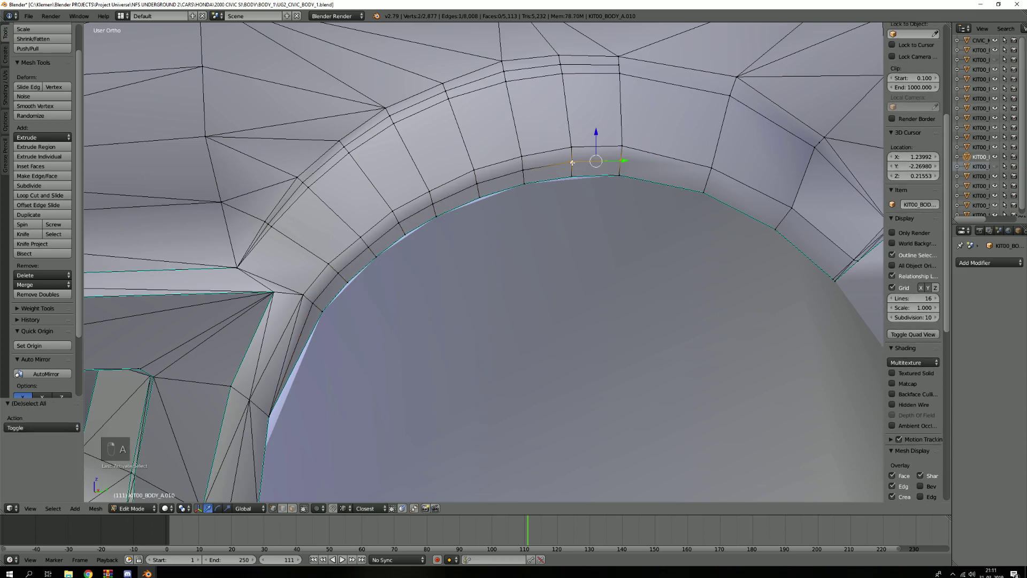
pyautogui.keyDown('shift'); pyautogui.rightClick(523, 170); pyautogui.keyUp('shift')
pyautogui.keyDown('shift'); pyautogui.rightClick(477, 184); pyautogui.keyUp('shift')
pyautogui.keyDown('shift'); pyautogui.rightClick(433, 205); pyautogui.keyUp('shift')
pyautogui.keyDown('shift'); pyautogui.rightClick(399, 222); pyautogui.keyUp('shift')
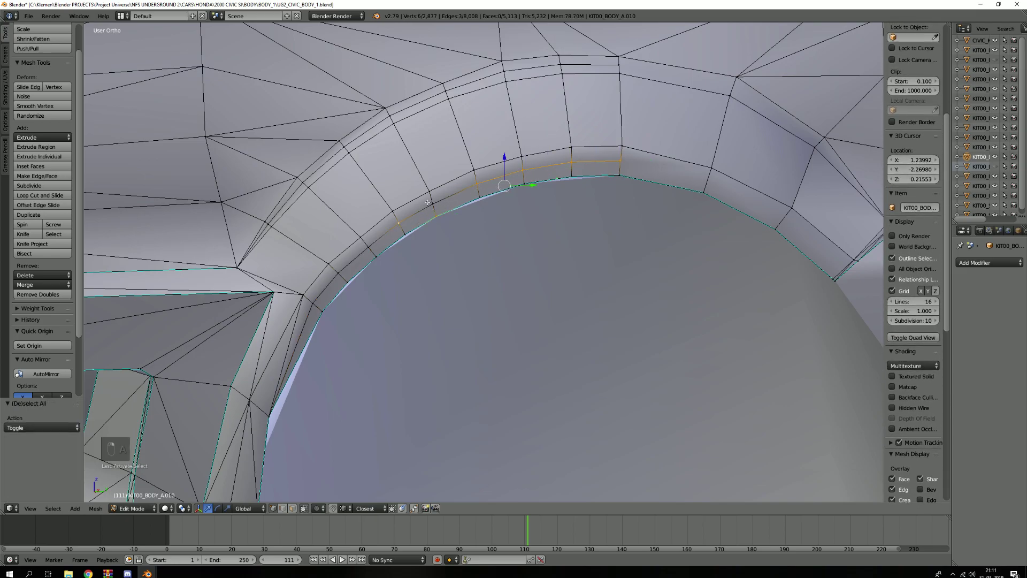
pyautogui.press('a')
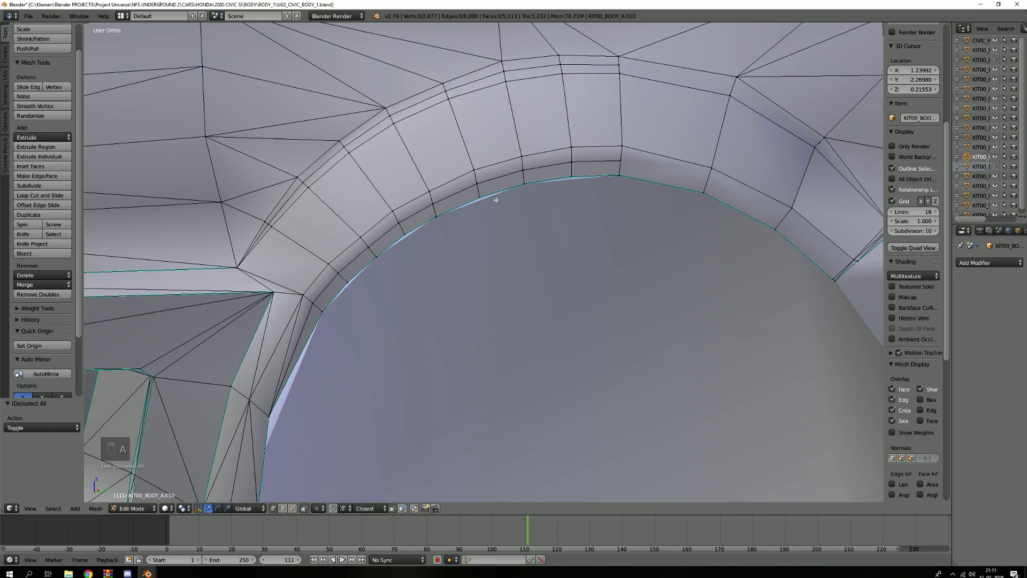
# Edge-slide the new inner-lip edge row, from its lower front to the crest, by about -0.42 away from the wheel opening.
pyautogui.rightClick(313, 304)
pyautogui.keyDown('ctrl'); pyautogui.rightClick(622, 161); pyautogui.keyUp('ctrl')
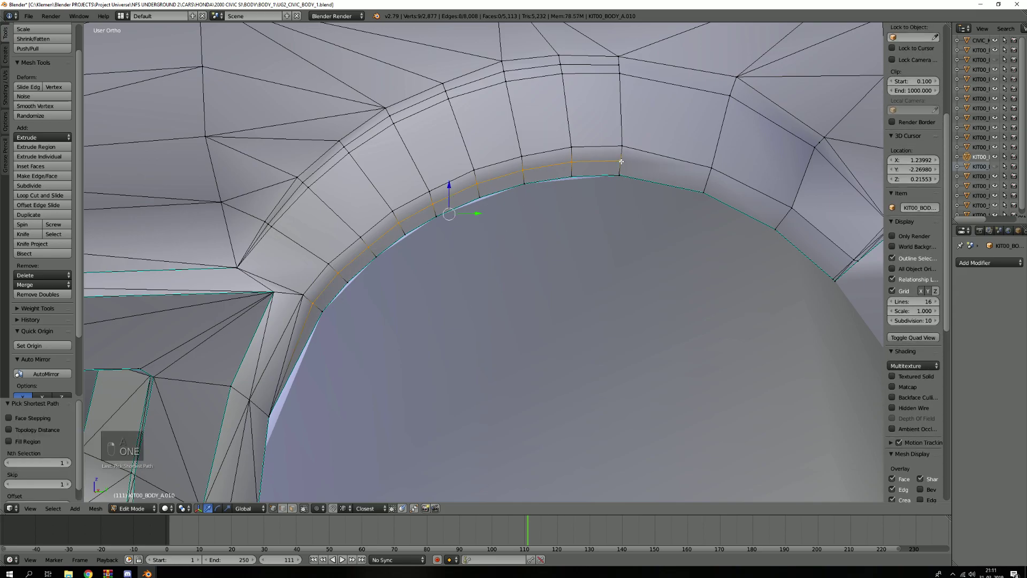
pyautogui.scroll(1, 532, 184)
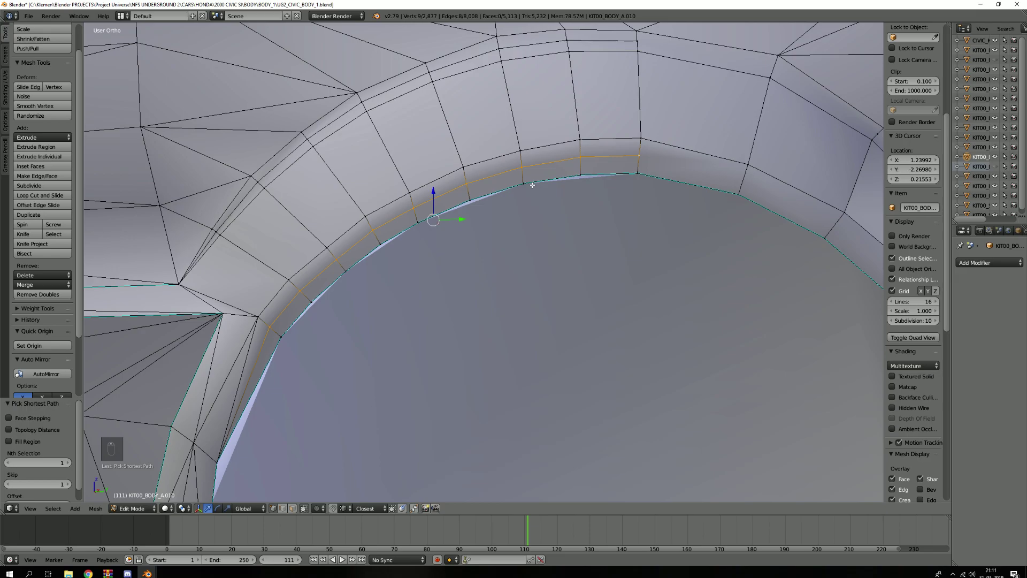
pyautogui.press('g')
pyautogui.press('g')
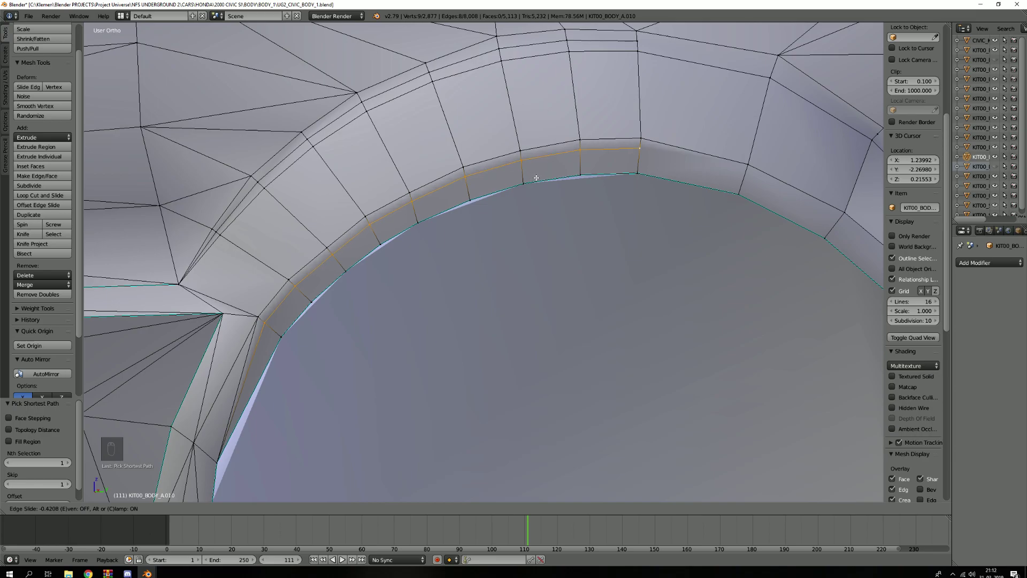
pyautogui.click(537, 178)
pyautogui.press('a')
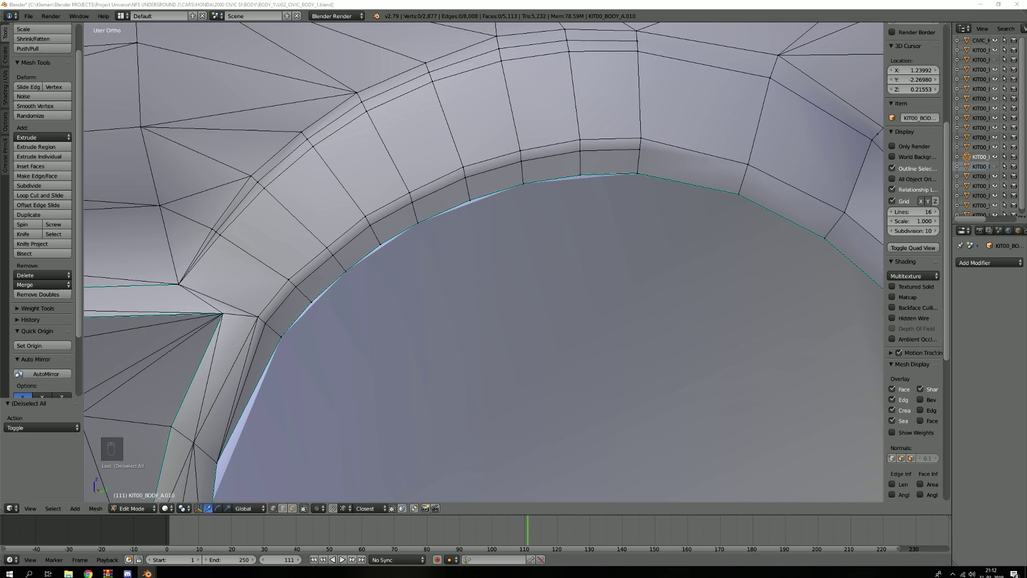
# Move the nine narrow faces bordering the wheel opening, from the crest to the lower front, 0.001 along X.
pyautogui.press('3')
pyautogui.rightClick(610, 160)
pyautogui.keyDown('shift'); pyautogui.rightClick(551, 163); pyautogui.keyUp('shift')
pyautogui.keyDown('shift'); pyautogui.rightClick(498, 184); pyautogui.keyUp('shift')
pyautogui.keyDown('shift'); pyautogui.rightClick(444, 208); pyautogui.keyUp('shift')
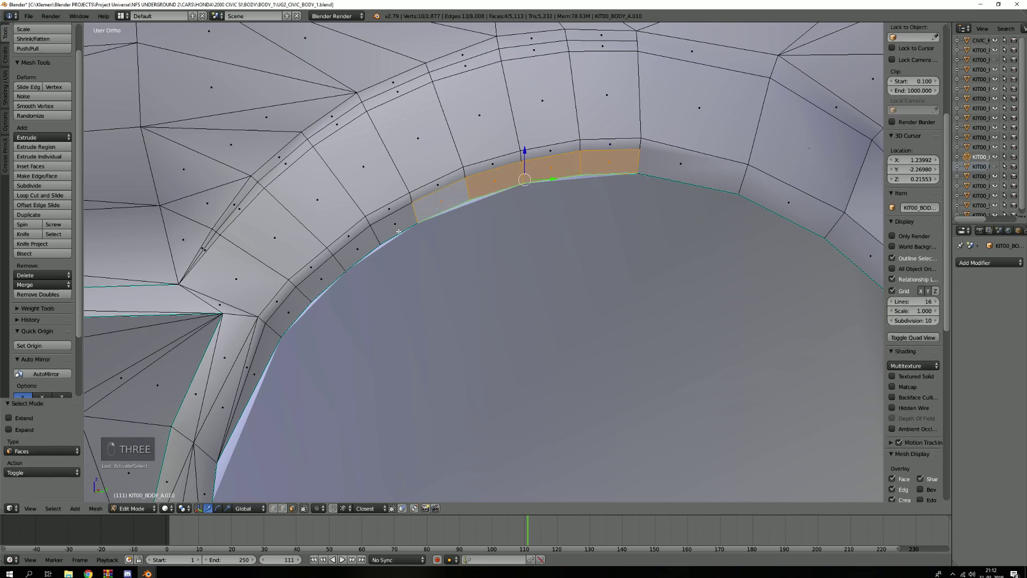
pyautogui.keyDown('shift'); pyautogui.rightClick(398, 230); pyautogui.keyUp('shift')
pyautogui.keyDown('shift'); pyautogui.rightClick(359, 256); pyautogui.keyUp('shift')
pyautogui.keyDown('shift'); pyautogui.rightClick(322, 286); pyautogui.keyUp('shift')
pyautogui.keyDown('shift'); pyautogui.rightClick(289, 318); pyautogui.keyUp('shift')
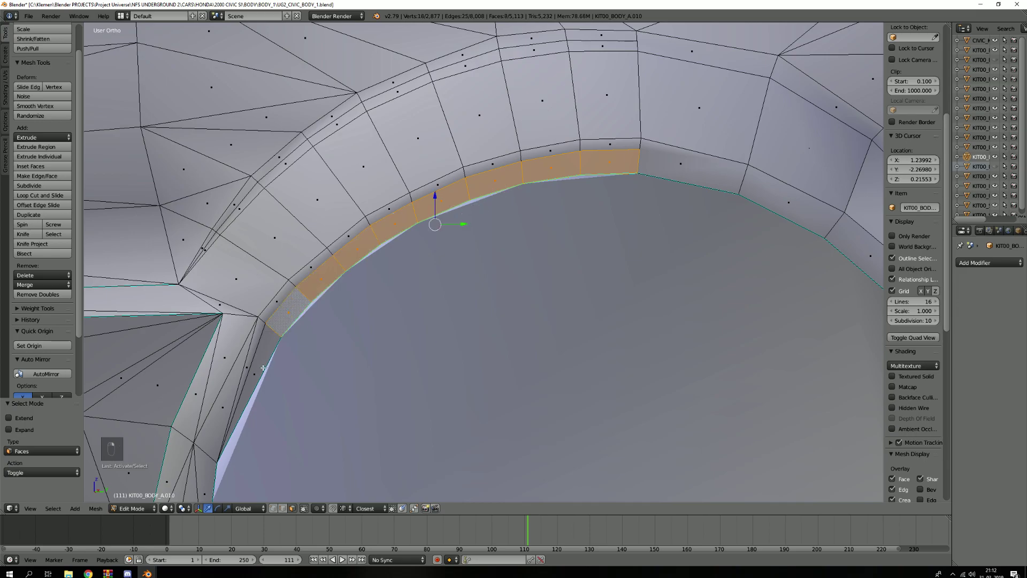
pyautogui.keyDown('shift'); pyautogui.rightClick(261, 369); pyautogui.keyUp('shift')
pyautogui.moveTo(362, 314); pyautogui.dragTo(463, 298, button='middle')
pyautogui.moveTo(464, 216); pyautogui.dragTo(348, 265, button='middle')
pyautogui.moveTo(349, 265); pyautogui.dragTo(351, 266)
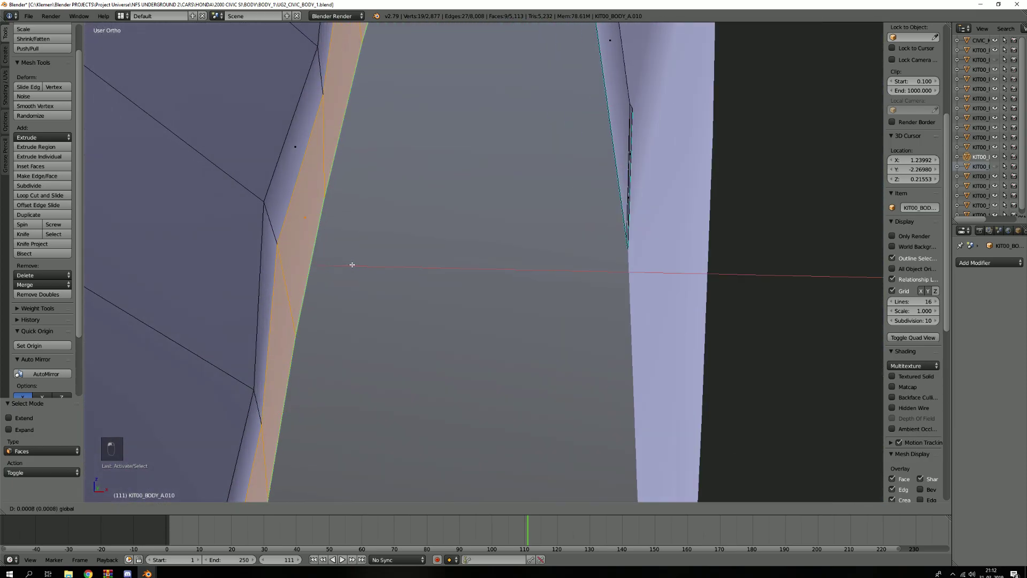
pyautogui.moveTo(356, 261); pyautogui.dragTo(357, 262)
pyautogui.scroll(-10, 383, 268)
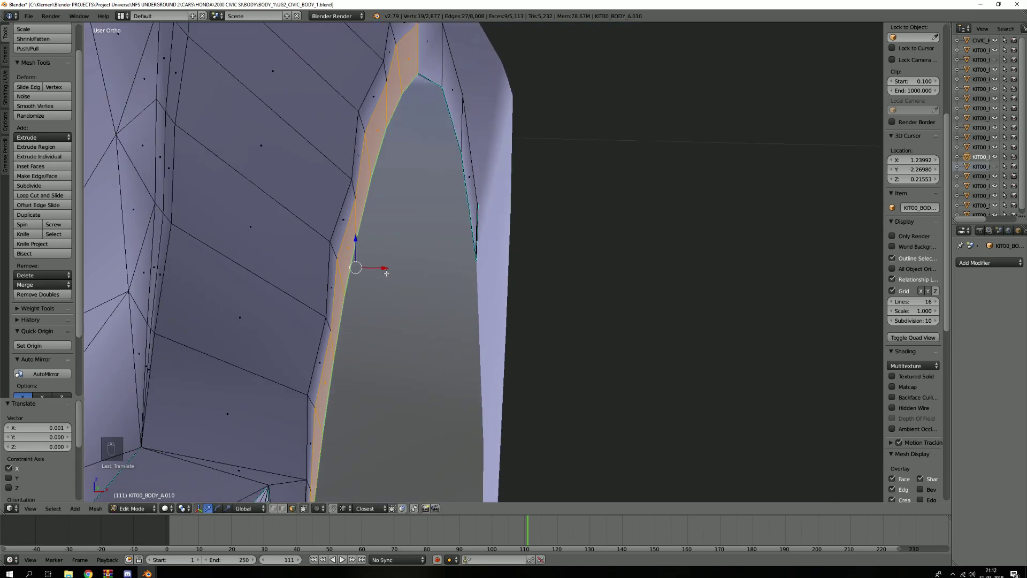
# Try to move two single vertices on the arch's inner-lip ridge along X, the first by 0.004 and the second by 0.002.
pyautogui.moveTo(404, 260); pyautogui.dragTo(396, 270, button='middle')
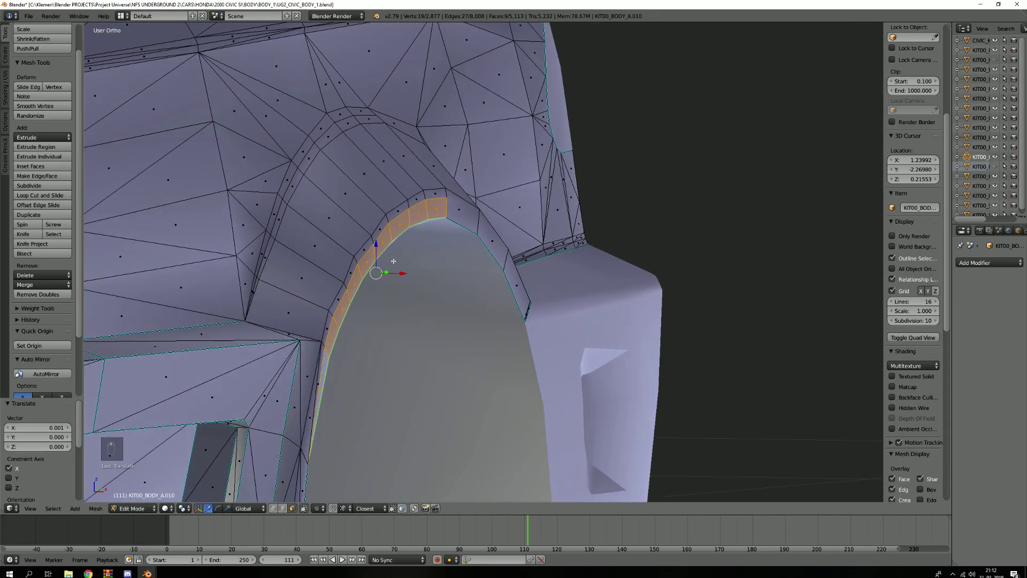
pyautogui.press('Tab')
pyautogui.press('Tab')
pyautogui.scroll(3, 405, 222)
pyautogui.moveTo(405, 222); pyautogui.dragTo(265, 232, button='middle')
pyautogui.press('1')
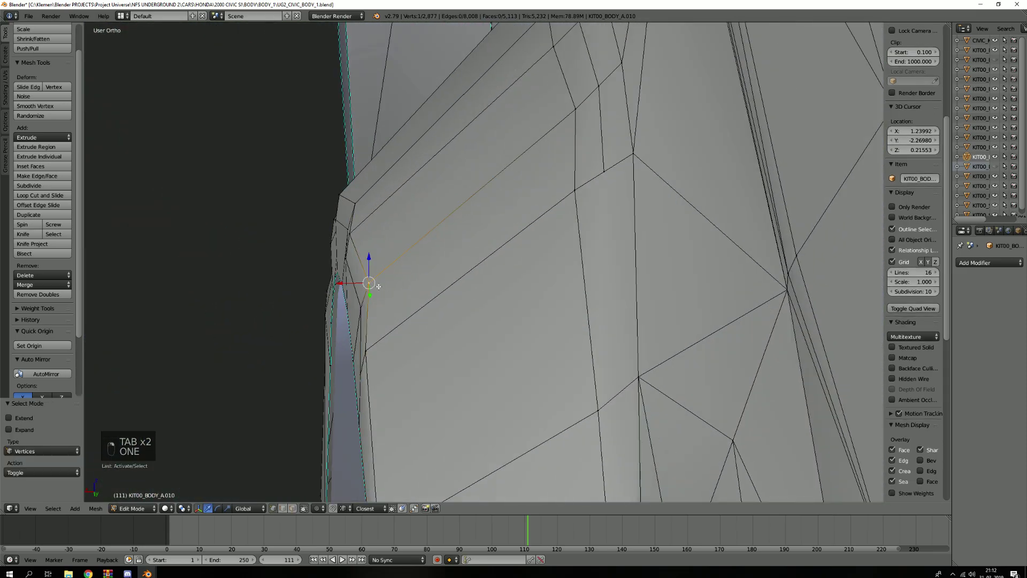
pyautogui.rightClick(383, 271)
pyautogui.scroll(4, 373, 328)
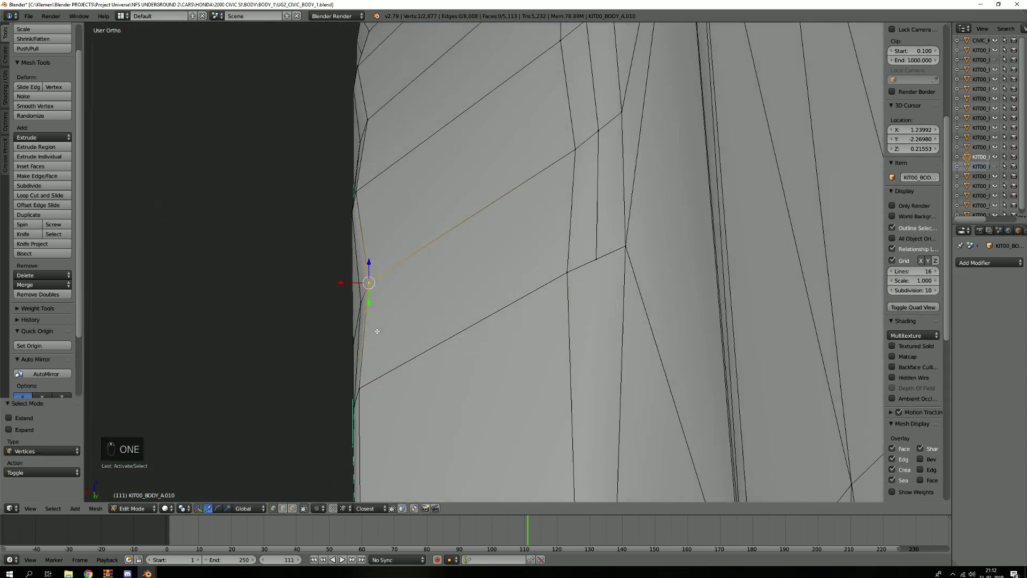
pyautogui.moveTo(342, 279); pyautogui.dragTo(335, 275)
pyautogui.keyDown('shift'); pyautogui.moveTo(385, 151); pyautogui.dragTo(506, 326, button='middle'); pyautogui.keyUp('shift')
pyautogui.rightClick(457, 269)
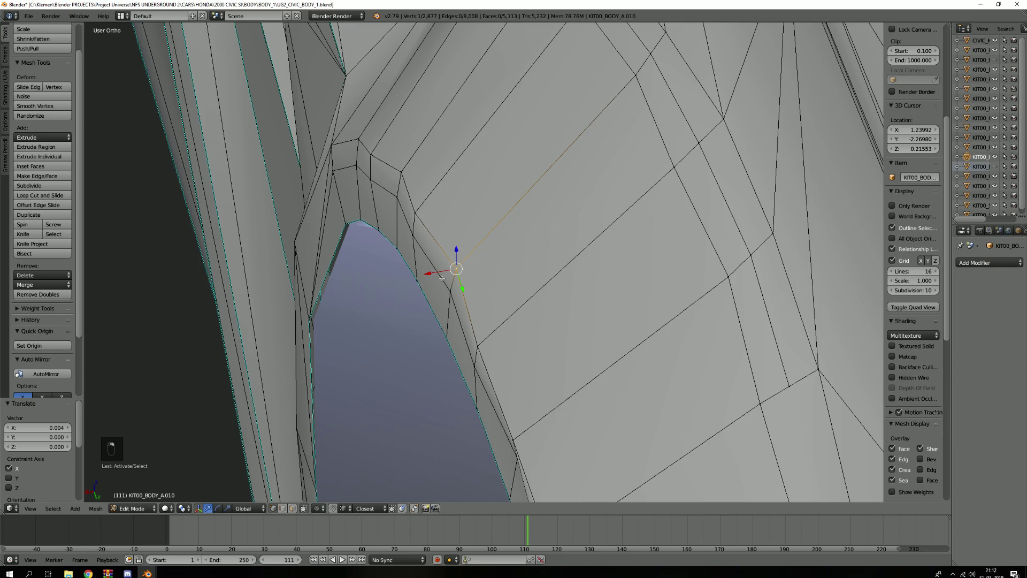
pyautogui.moveTo(431, 275); pyautogui.dragTo(424, 276)
pyautogui.scroll(-2, 427, 277)
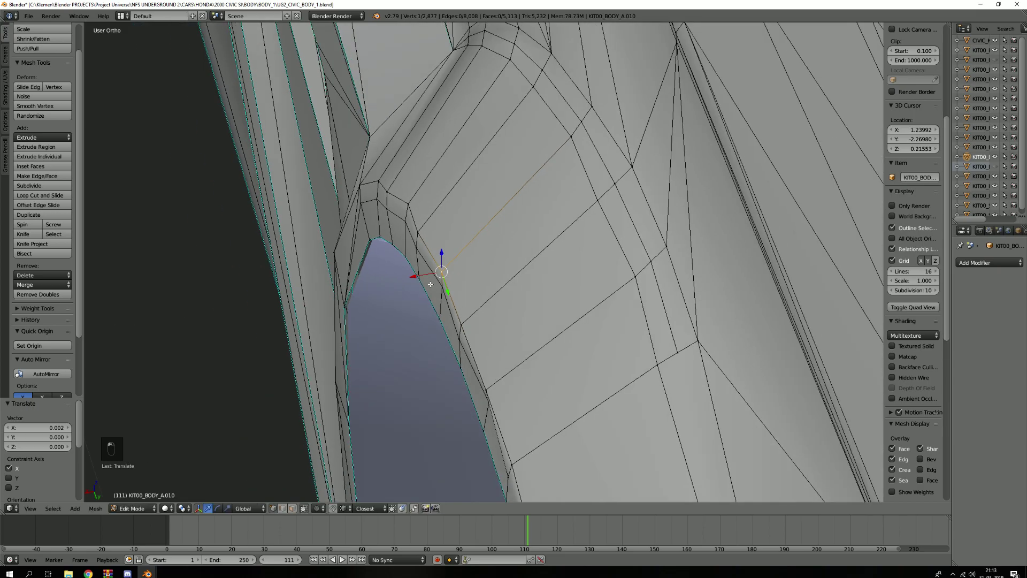
# Undo both single-vertex moves on the arch's inner-lip ridge.
pyautogui.moveTo(428, 278); pyautogui.dragTo(443, 279, button='middle')
pyautogui.hotkey('ctrl', 'z')
pyautogui.hotkey('ctrl', 'z')
pyautogui.hotkey('ctrl', 'z')
pyautogui.hotkey('ctrl', 'z')
pyautogui.hotkey('ctrl', 'z')
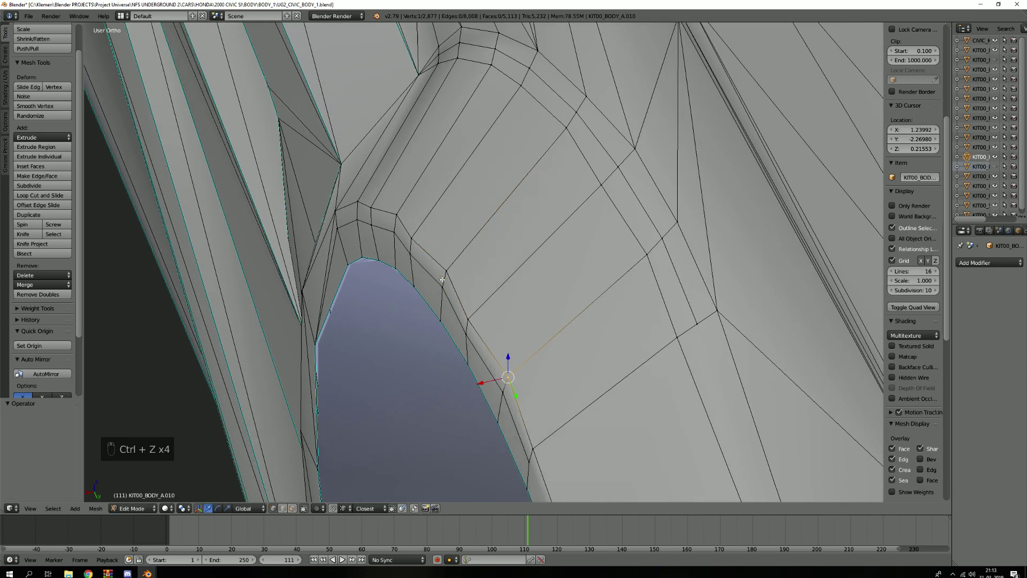
# Move the two vertices of a short edge crossing the inner lip, low on the arch's front, 0.003 along X.
pyautogui.press('a')
pyautogui.press('1')
pyautogui.rightClick(504, 393)
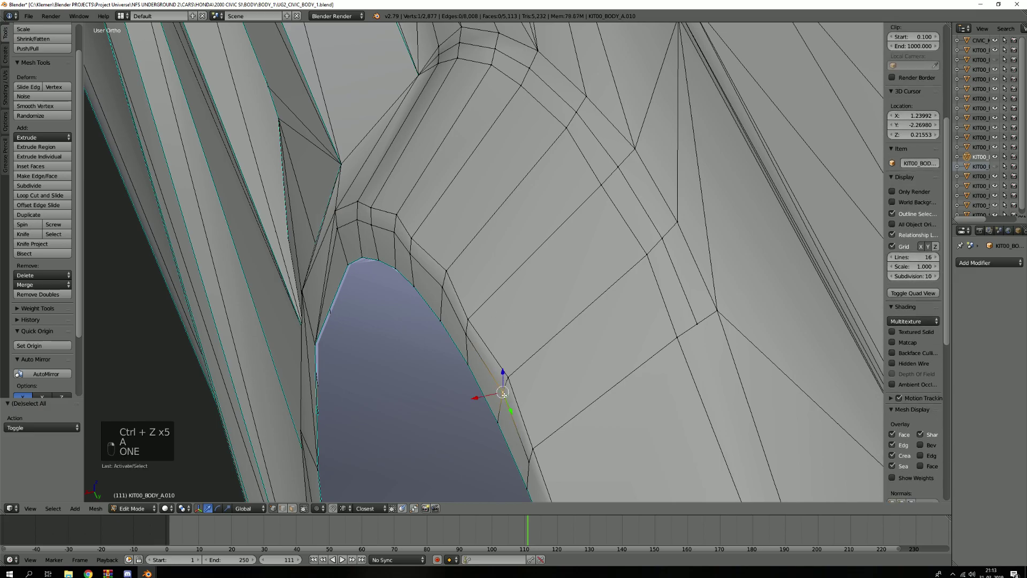
pyautogui.keyDown('shift'); pyautogui.rightClick(508, 378); pyautogui.keyUp('shift')
pyautogui.moveTo(509, 375); pyautogui.dragTo(529, 328, button='middle')
pyautogui.scroll(-4, 527, 302)
pyautogui.scroll(8, 546, 308)
pyautogui.press('g')
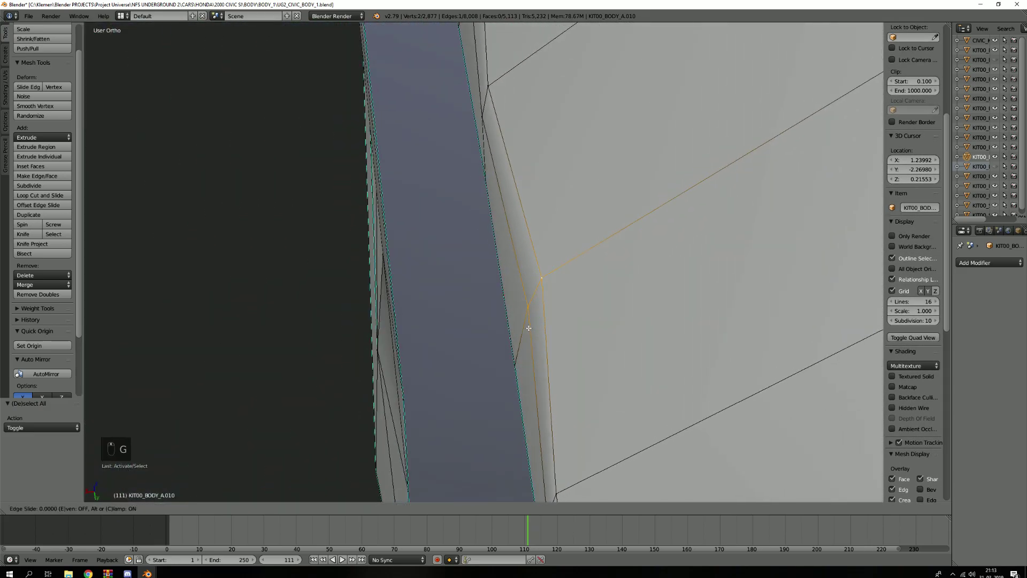
pyautogui.click(542, 323)
pyautogui.moveTo(511, 296); pyautogui.dragTo(499, 296)
# Move the vertex pair of the short inner-lip edge two positions higher on the arch 0.003 along X.
pyautogui.keyDown('shift'); pyautogui.moveTo(500, 165); pyautogui.dragTo(592, 225, button='middle'); pyautogui.keyUp('shift')
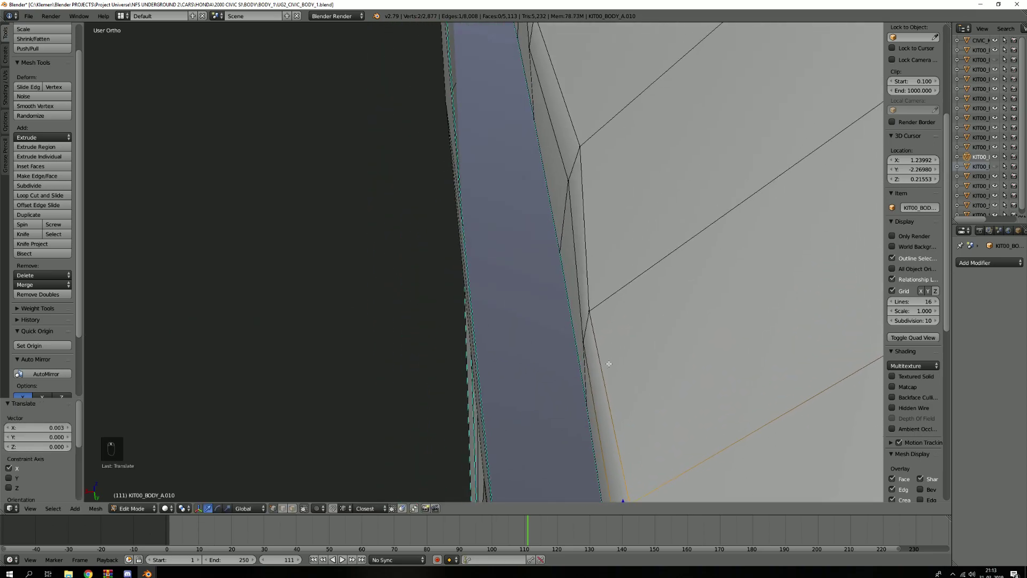
pyautogui.press('a')
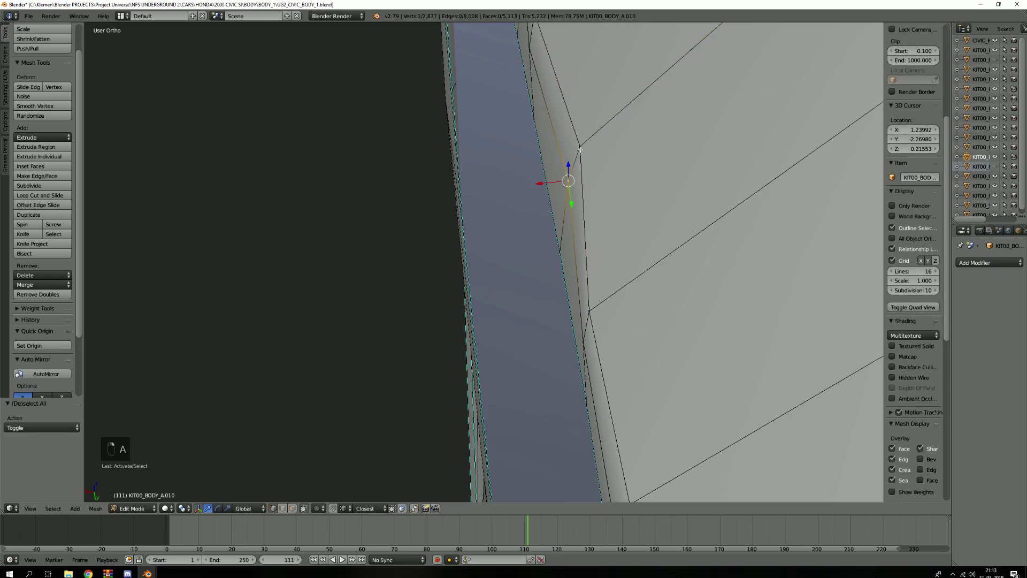
pyautogui.rightClick(547, 167)
pyautogui.press('g')
pyautogui.press('x')
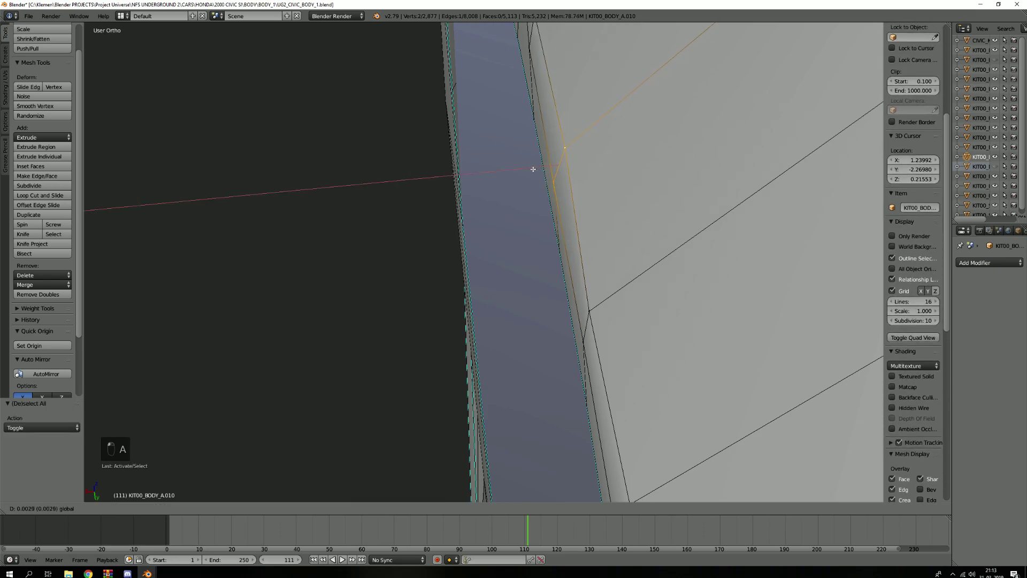
pyautogui.click(533, 170)
# Skip one more inner-lip edge toward the crest and move the following vertex pair about 0.003 along X.
pyautogui.keyDown('shift'); pyautogui.moveTo(557, 165); pyautogui.dragTo(651, 435, button='middle'); pyautogui.keyUp('shift')
pyautogui.rightClick(618, 233)
pyautogui.keyDown('shift'); pyautogui.rightClick(580, 203); pyautogui.keyUp('shift')
pyautogui.press('g')
pyautogui.press('x')
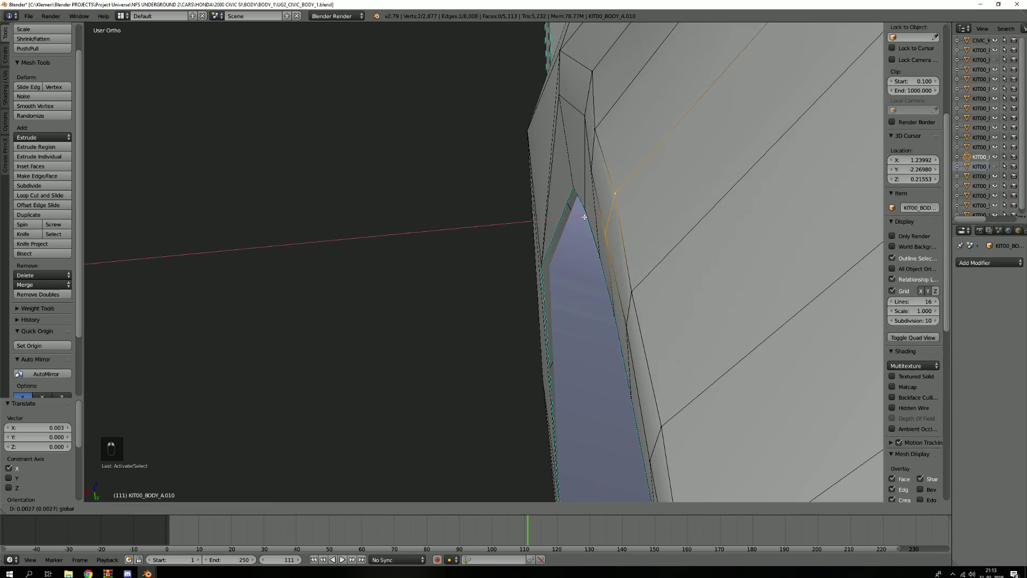
pyautogui.click(579, 216)
# Move the ridge vertex near the inner lip's lower front end 0.003 along X.
pyautogui.moveTo(572, 217); pyautogui.dragTo(705, 209, button='middle')
pyautogui.moveTo(606, 257); pyautogui.dragTo(604, 298, button='middle')
pyautogui.rightClick(604, 298)
pyautogui.keyDown('shift'); pyautogui.rightClick(606, 298); pyautogui.keyUp('shift')
pyautogui.moveTo(632, 289); pyautogui.dragTo(639, 292)
pyautogui.scroll(-3, 639, 292)
pyautogui.moveTo(640, 291); pyautogui.dragTo(524, 278, button='middle')
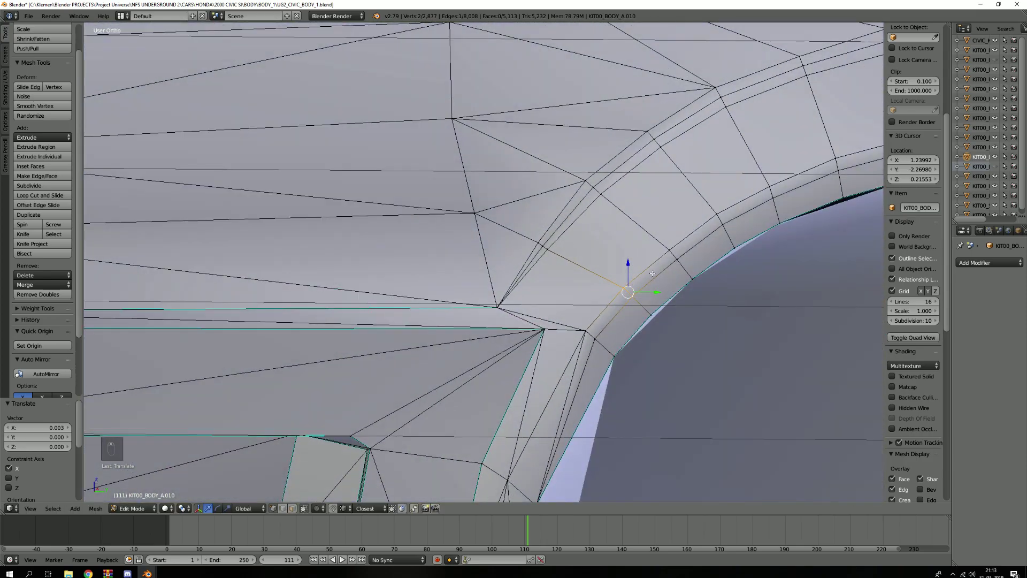
# Clear the selection and examine the arch lips' curvature and shading from the lower front to the crest.
pyautogui.keyDown('shift'); pyautogui.moveTo(738, 268); pyautogui.dragTo(396, 266, button='middle'); pyautogui.keyUp('shift')
pyautogui.scroll(-3, 409, 263)
pyautogui.scroll(4, 420, 263)
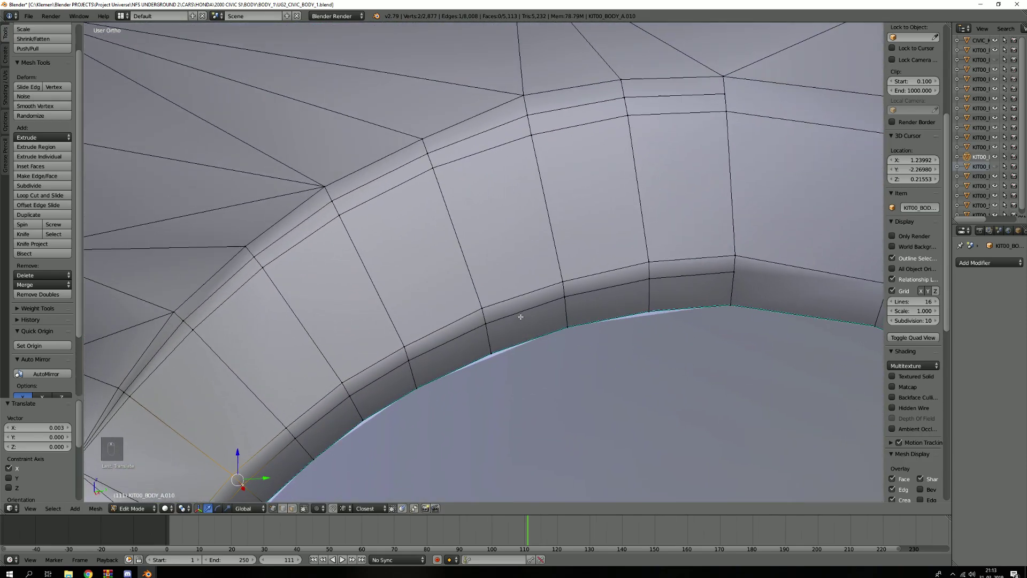
pyautogui.scroll(-4, 482, 278)
pyautogui.scroll(1, 515, 287)
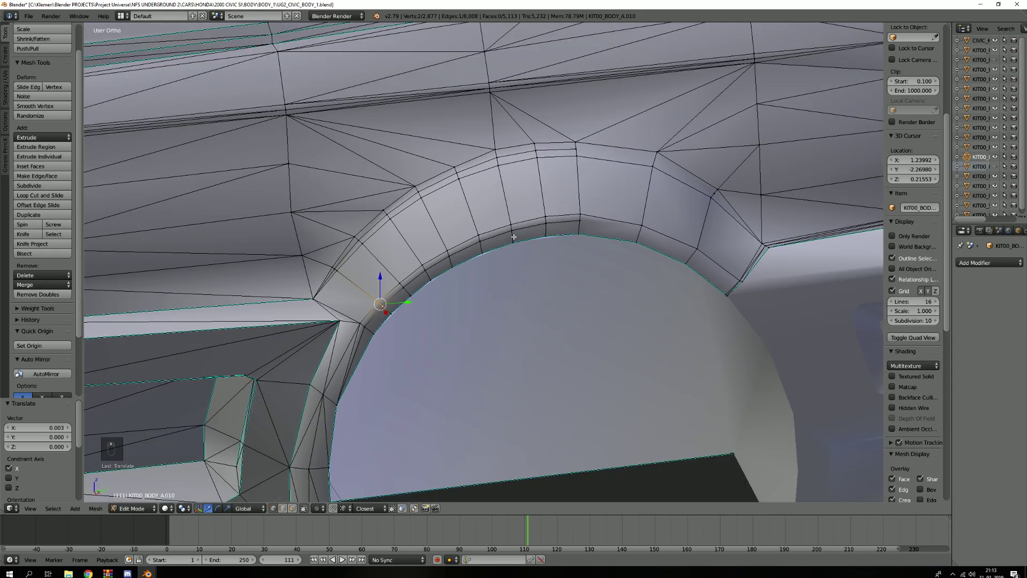
pyautogui.scroll(2, 595, 229)
pyautogui.press('a')
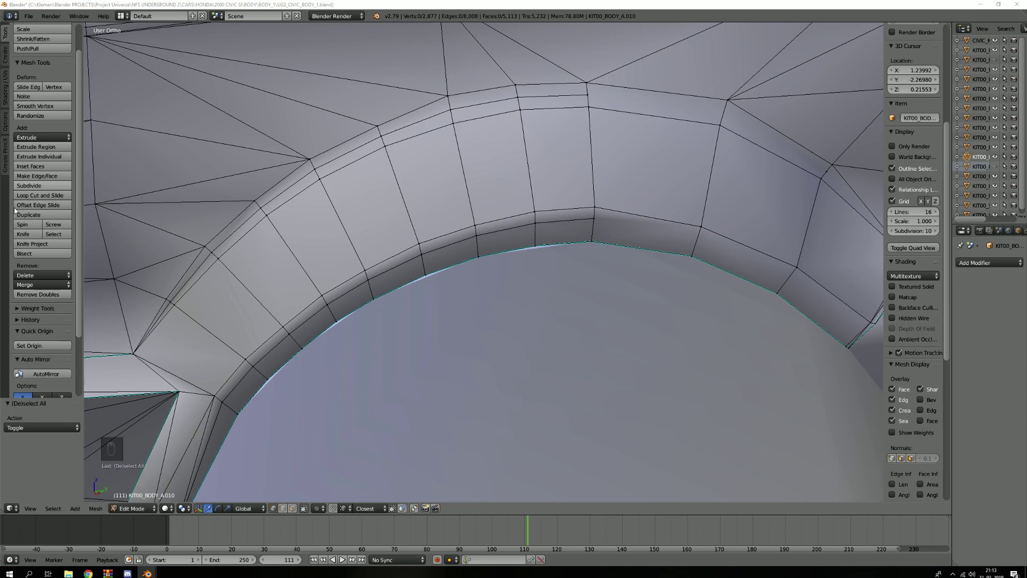
pyautogui.scroll(-5, 569, 243)
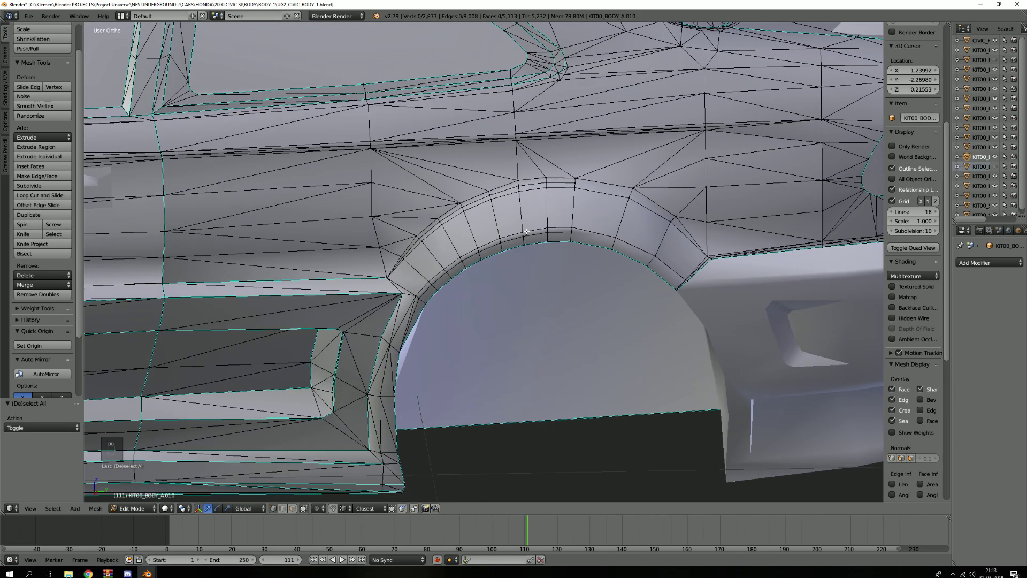
pyautogui.scroll(5, 527, 232)
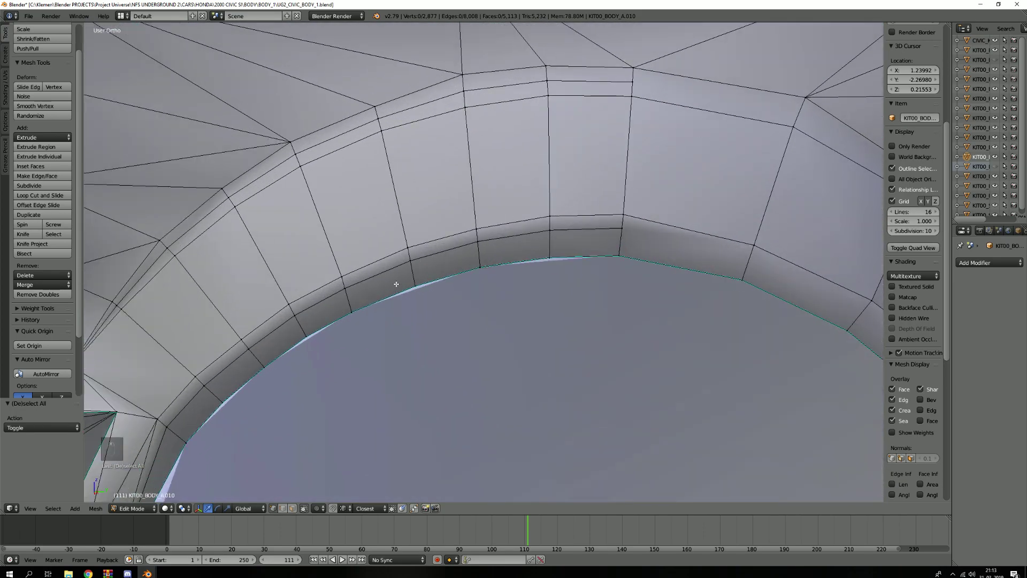
pyautogui.scroll(-3, 570, 192)
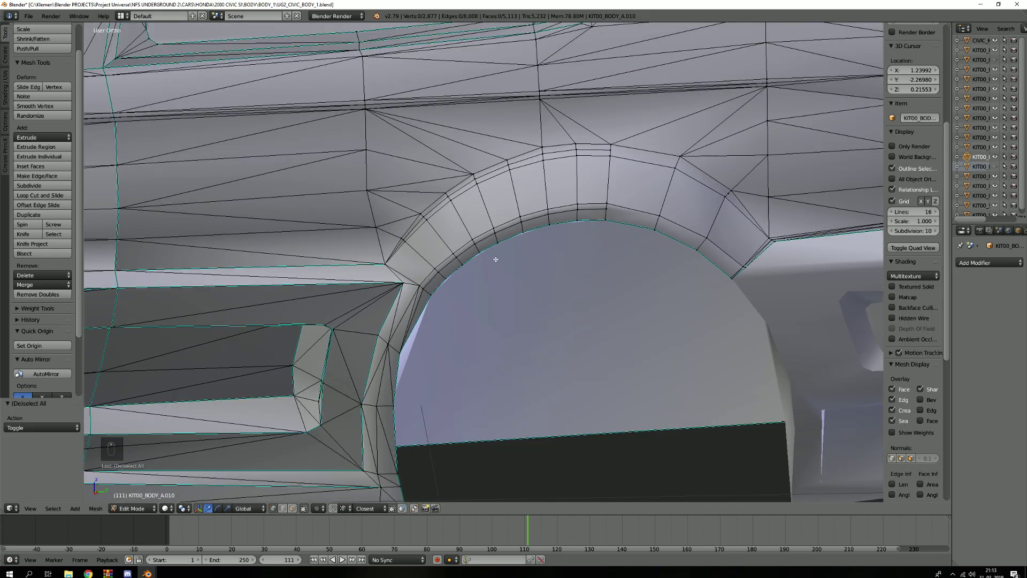
pyautogui.scroll(4, 459, 241)
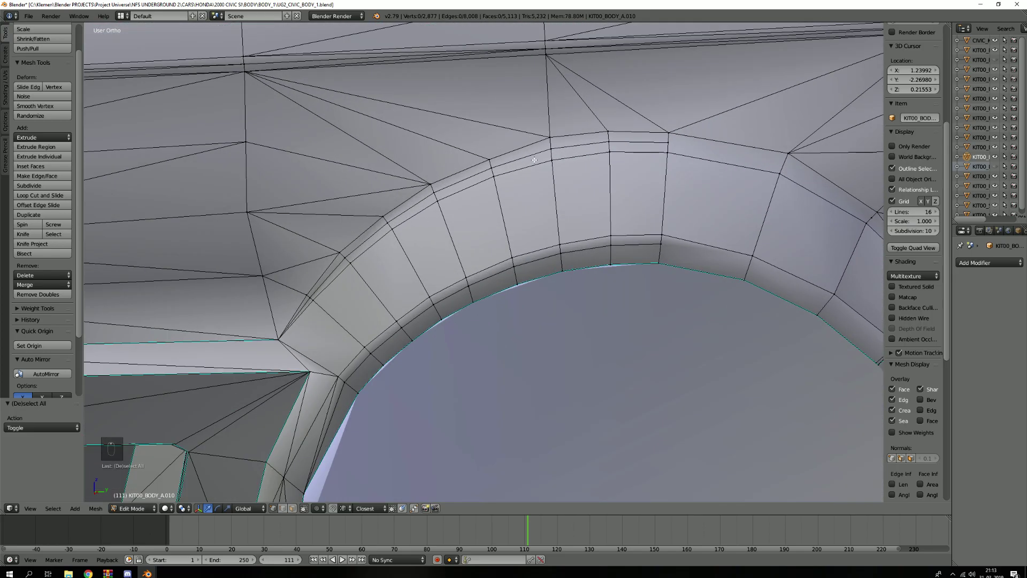
# Try to edge-slide the three adjacent vertices crossing the outer lip just ahead of the arch's crest.
pyautogui.rightClick(473, 163)
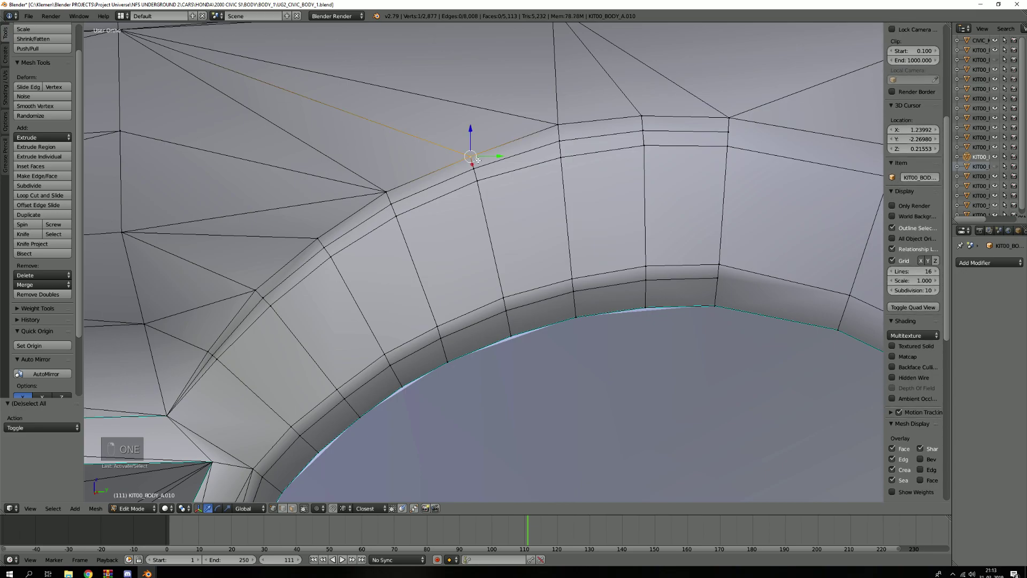
pyautogui.scroll(4, 525, 313)
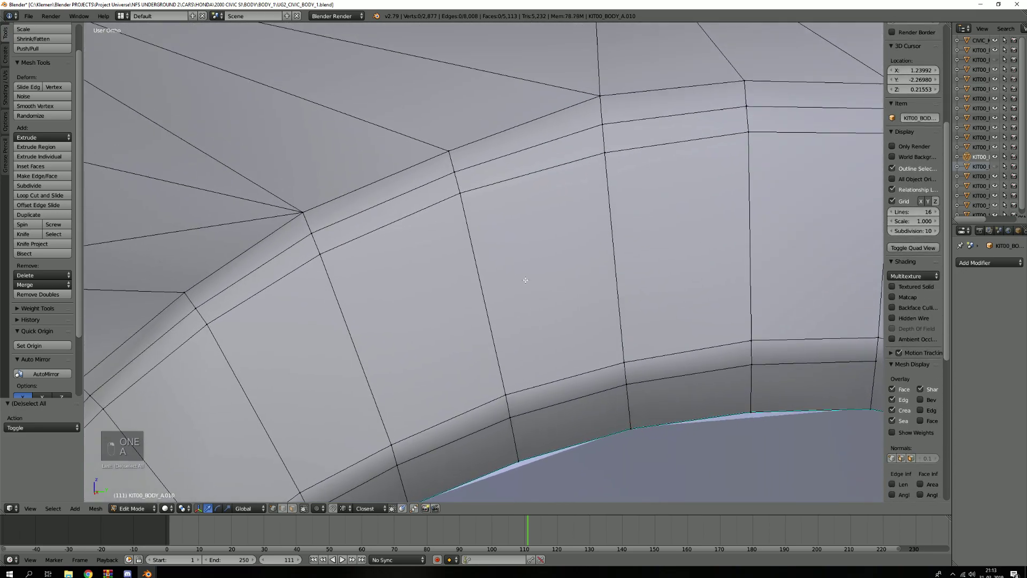
pyautogui.keyDown('shift'); pyautogui.rightClick(445, 156); pyautogui.keyUp('shift')
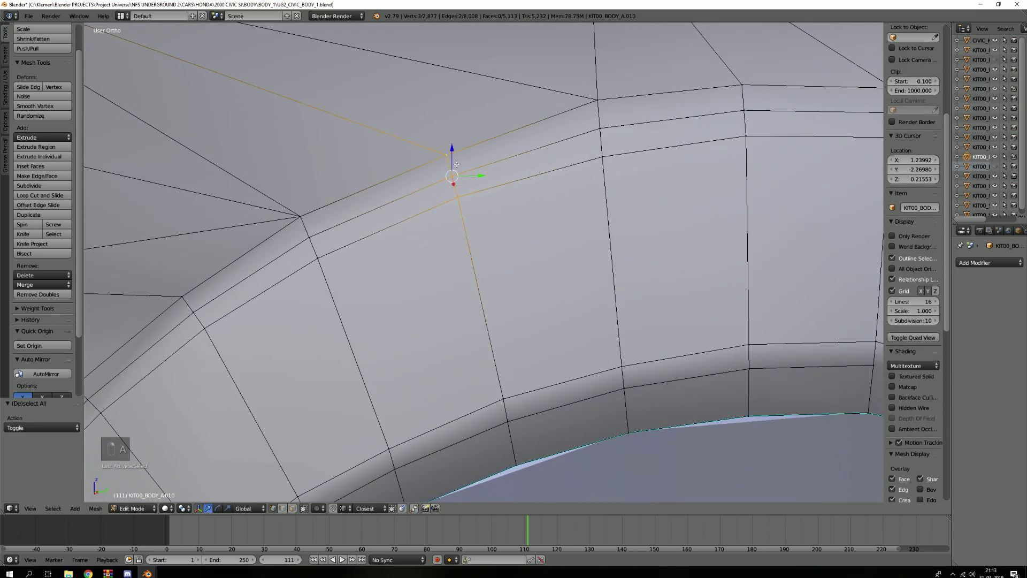
pyautogui.press('g')
pyautogui.rightClick(457, 154)
pyautogui.press('g')
pyautogui.rightClick(452, 155)
pyautogui.press('g')
pyautogui.press('g')
pyautogui.press('g')
pyautogui.press('g')
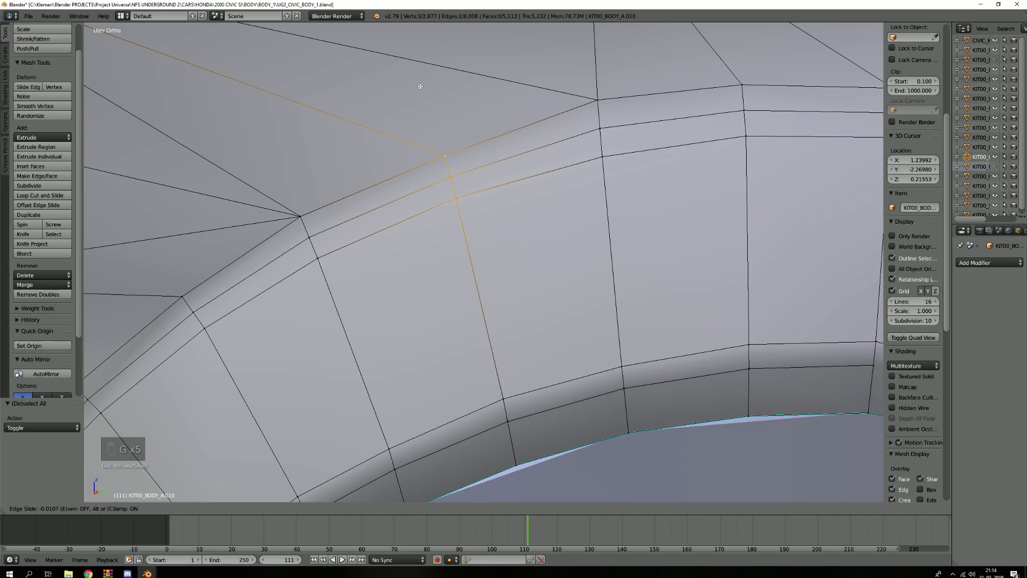
pyautogui.rightClick(428, 105)
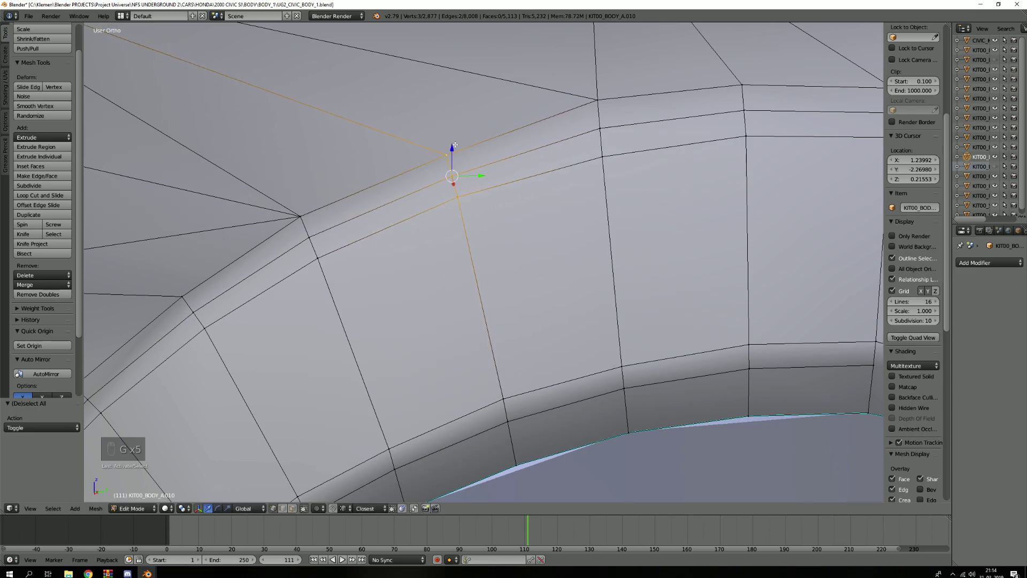
# Try to move the three outer-lip vertices horizontally with Z locked, and undo the move.
pyautogui.press('g')
pyautogui.hotkey('shift', 'z')
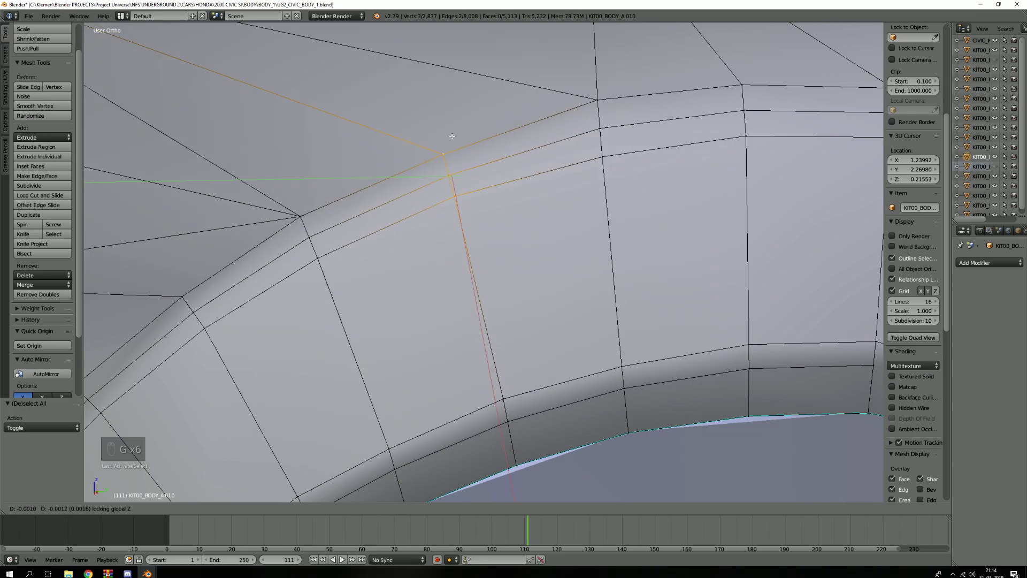
pyautogui.click(451, 134)
pyautogui.moveTo(452, 134); pyautogui.dragTo(536, 135, button='middle')
pyautogui.hotkey('ctrl', 'z')
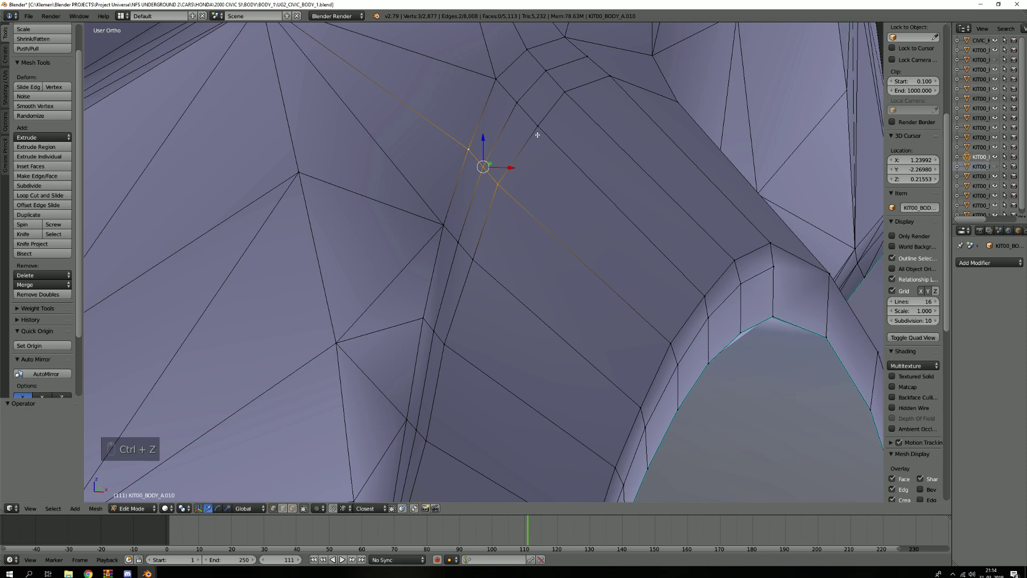
pyautogui.press('a')
pyautogui.press('1')
pyautogui.rightClick(468, 149)
pyautogui.scroll(4, 469, 155)
pyautogui.moveTo(470, 156); pyautogui.dragTo(464, 166, button='middle')
pyautogui.press('g')
pyautogui.press('g')
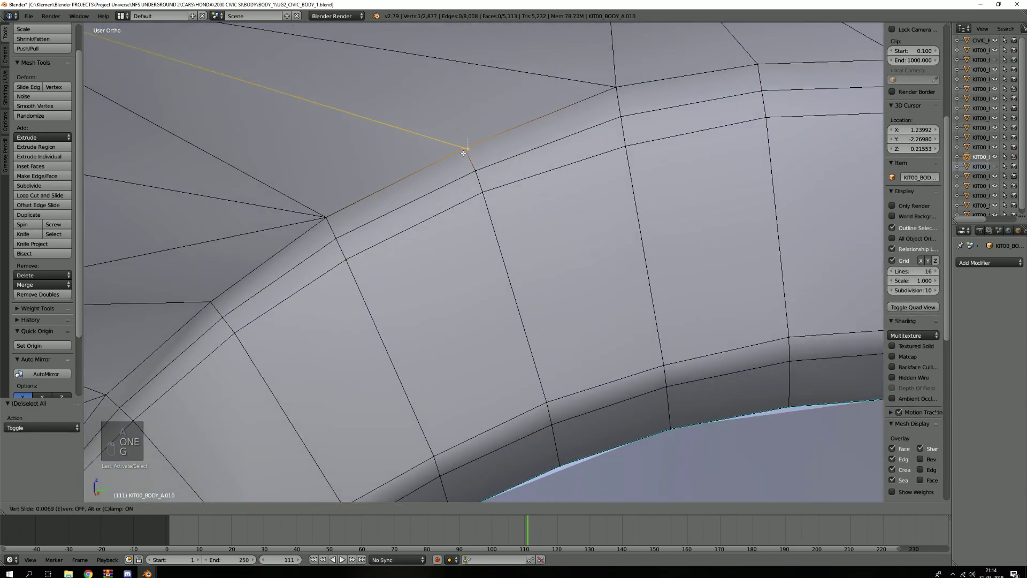
pyautogui.rightClick(501, 170)
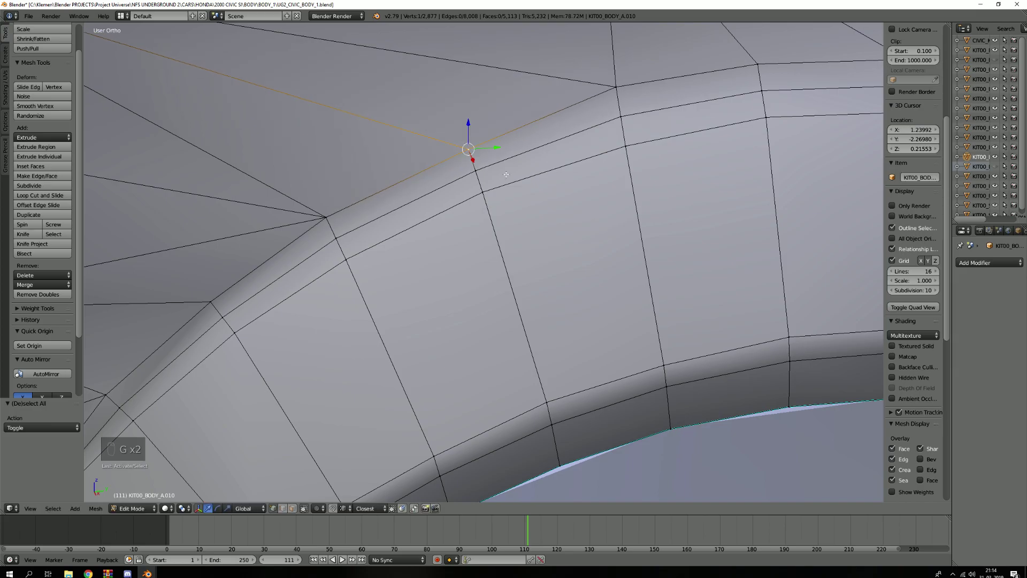
# Check the arch's shading outside edit mode, then clear the selection and inspect the outer lip around the crest.
pyautogui.scroll(-5, 501, 170)
pyautogui.press('Tab')
pyautogui.scroll(3, 522, 198)
pyautogui.press('Tab')
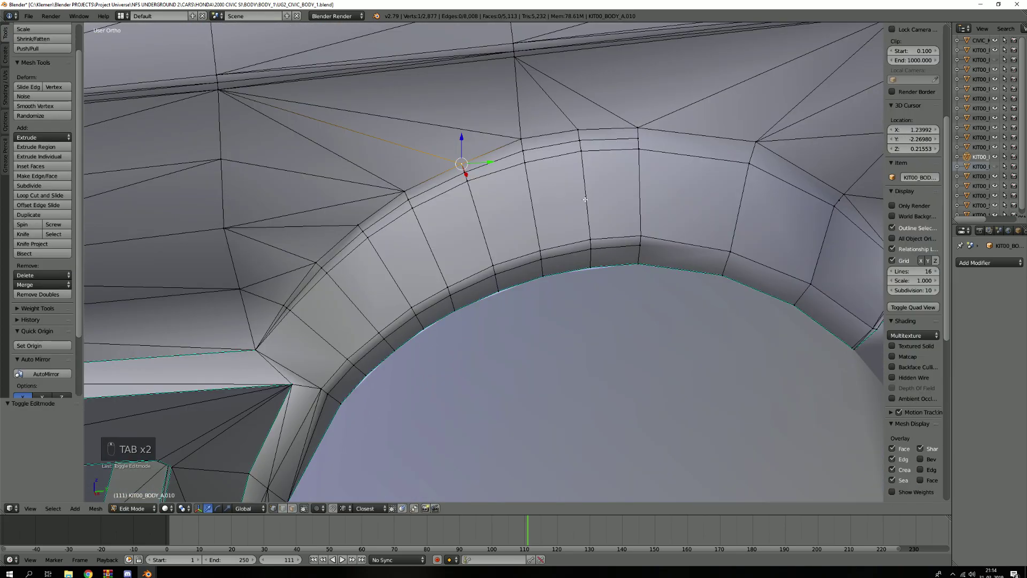
pyautogui.press('a')
pyautogui.press('a')
pyautogui.press('a')
pyautogui.scroll(-3, 587, 197)
pyautogui.scroll(3, 463, 213)
pyautogui.keyDown('shift'); pyautogui.moveTo(464, 212); pyautogui.dragTo(449, 215, button='middle'); pyautogui.keyUp('shift')
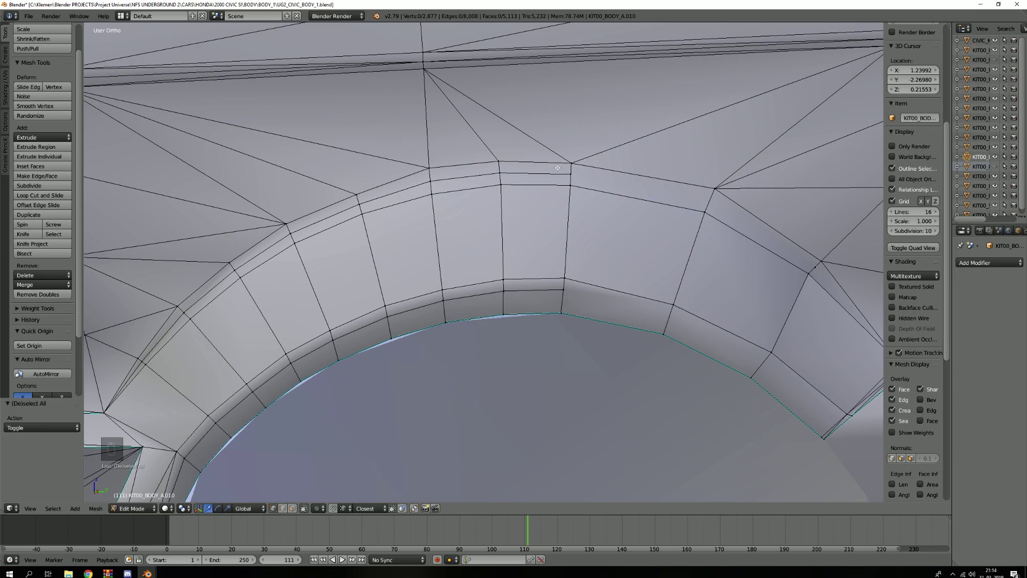
pyautogui.moveTo(493, 248); pyautogui.dragTo(489, 252, button='middle')
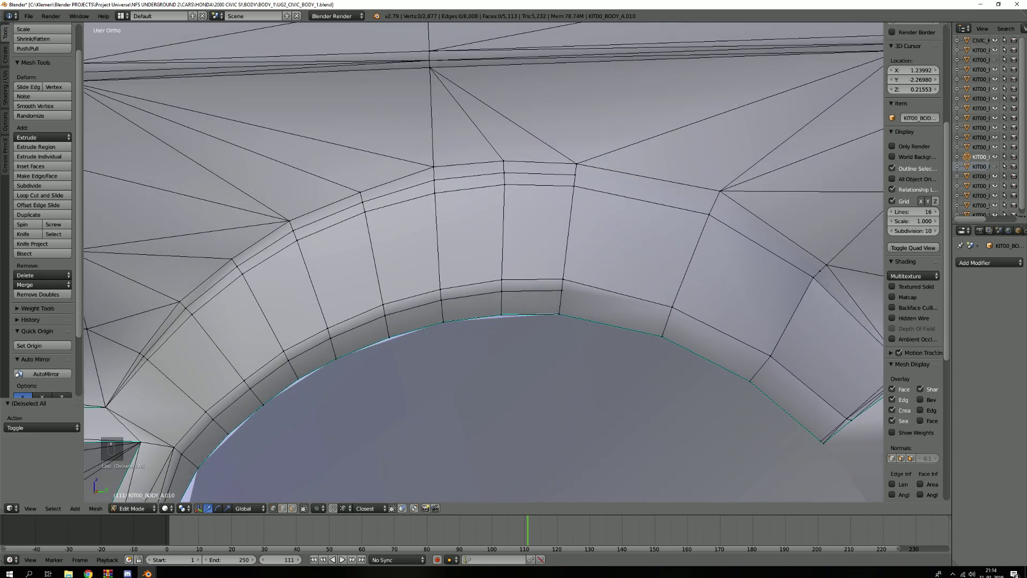
pyautogui.press('super+shift+s')
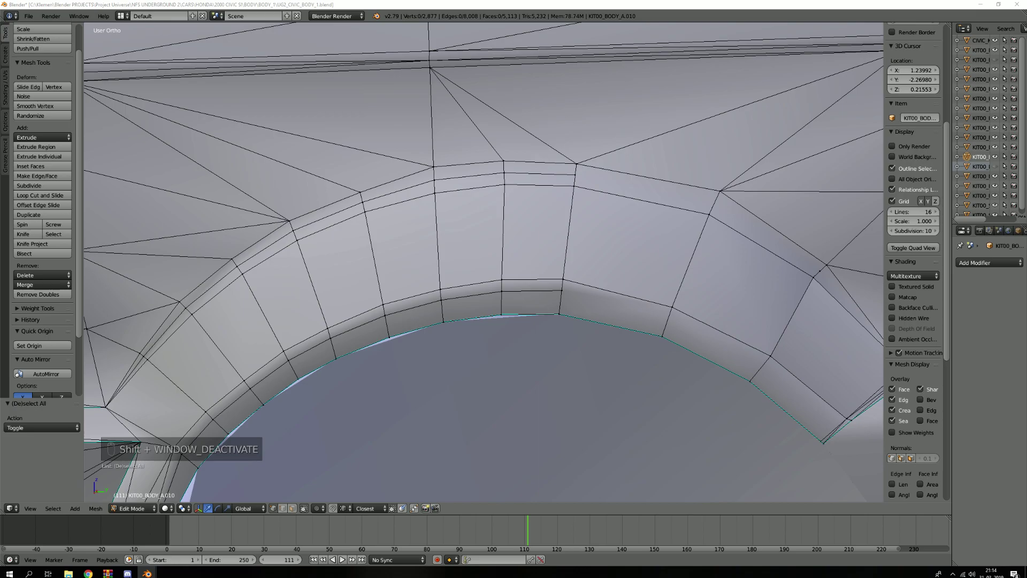
# Connect the rim vertex and the neighbouring middle-line vertex diagonally across the inner lip's lowest face at the arch's front foot.
pyautogui.moveTo(357, 375); pyautogui.dragTo(392, 321, button='middle')
pyautogui.scroll(-6, 429, 272)
pyautogui.scroll(7, 429, 272)
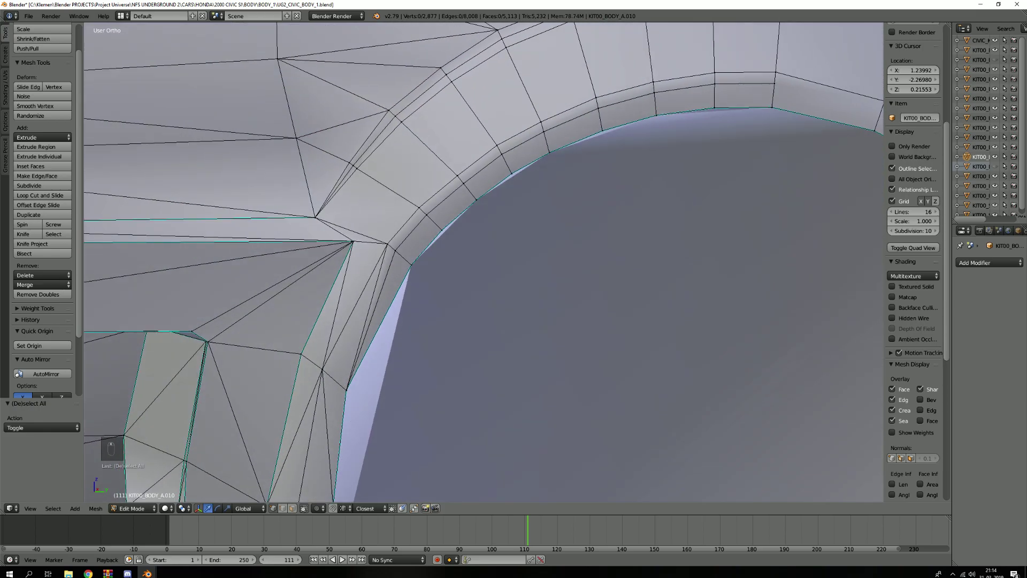
pyautogui.press('1')
pyautogui.rightClick(441, 231)
pyautogui.keyDown('shift'); pyautogui.rightClick(404, 249); pyautogui.keyUp('shift')
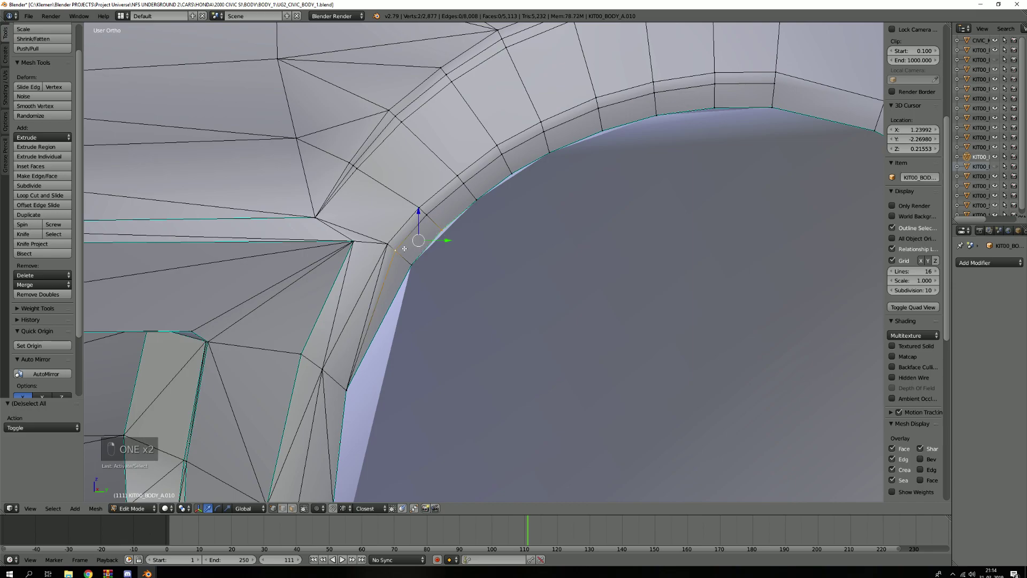
pyautogui.press('j')
pyautogui.press('a')
# Split the narrow strip above that rim face with a diagonal edge between its middle-line and outer-line vertices.
pyautogui.rightClick(426, 216)
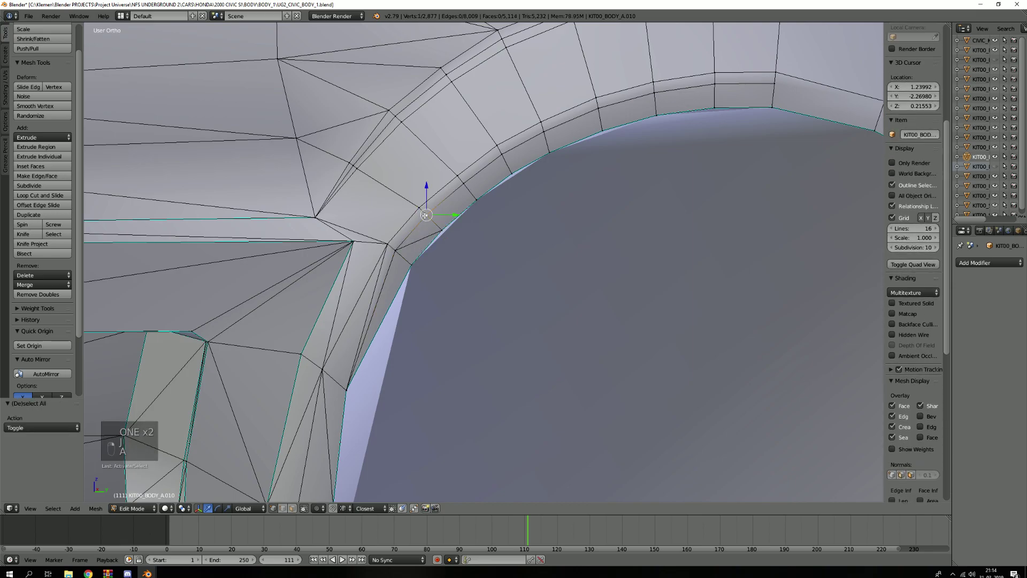
pyautogui.keyDown('shift'); pyautogui.rightClick(390, 246); pyautogui.keyUp('shift')
pyautogui.press('j')
pyautogui.scroll(2, 399, 219)
pyautogui.press('a')
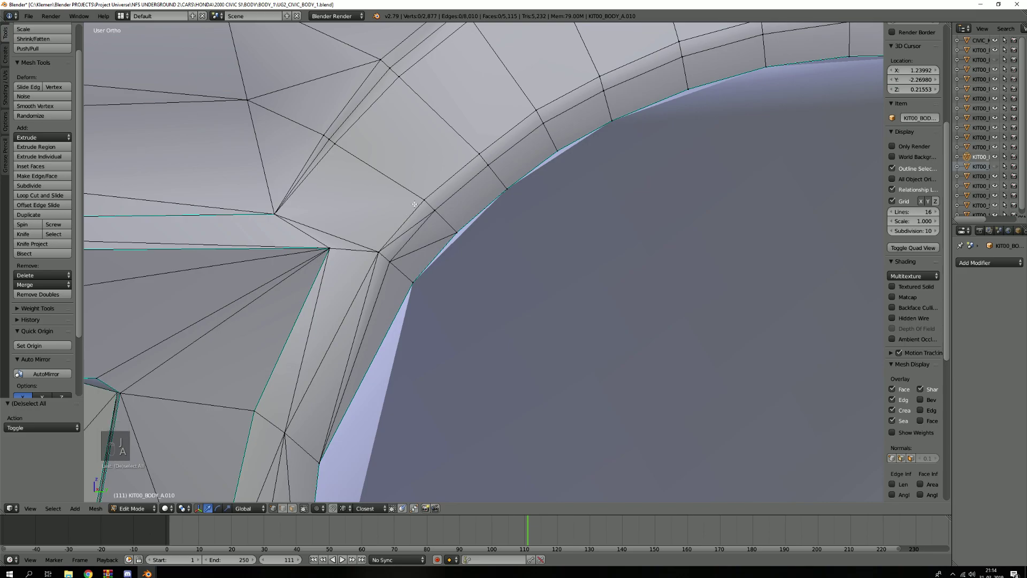
# Split the two lowest wide arch faces diagonally, one from the pointed front corner and one in the segment above it.
pyautogui.rightClick(415, 203)
pyautogui.keyDown('shift'); pyautogui.rightClick(295, 213); pyautogui.keyUp('shift')
pyautogui.press('j')
pyautogui.scroll(-3, 296, 214)
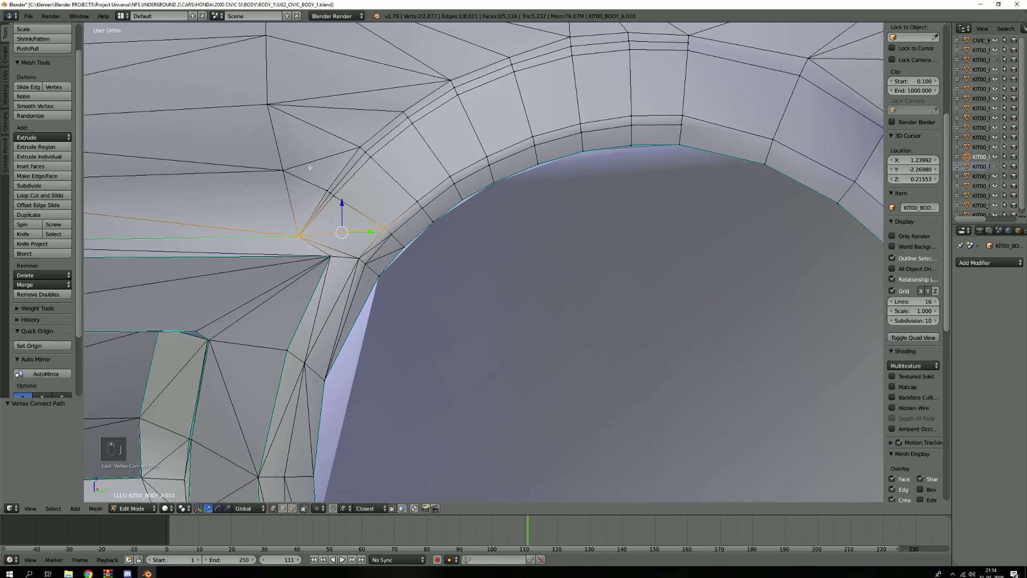
pyautogui.press('a')
pyautogui.scroll(2, 372, 212)
pyautogui.rightClick(432, 199)
pyautogui.keyDown('shift'); pyautogui.rightClick(317, 193); pyautogui.keyUp('shift')
pyautogui.press('j')
pyautogui.press('a')
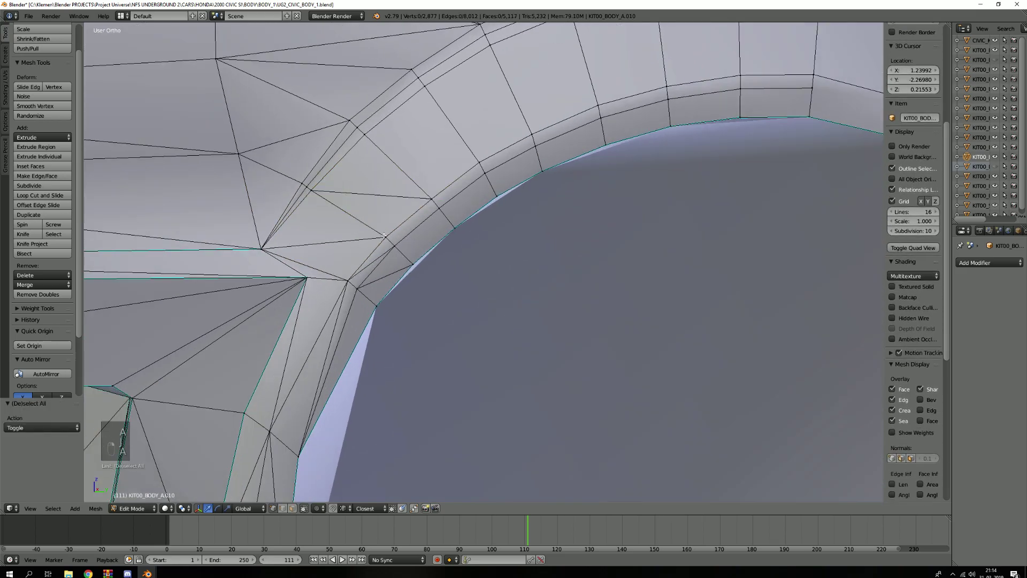
# Connect vertices diagonally across the narrow strip and the rim face of the inner lip's second segment from the front foot.
pyautogui.rightClick(384, 235)
pyautogui.keyDown('shift'); pyautogui.rightClick(458, 227); pyautogui.keyUp('shift')
pyautogui.press('j')
pyautogui.press('a')
pyautogui.rightClick(457, 227)
pyautogui.keyDown('shift'); pyautogui.rightClick(395, 246); pyautogui.keyUp('shift')
pyautogui.press('j')
pyautogui.press('a')
# Add diagonal edges across the rim face and the narrow strip of the inner lip's third segment from the front foot.
pyautogui.keyDown('shift'); pyautogui.moveTo(453, 238); pyautogui.dragTo(432, 260, button='middle'); pyautogui.keyUp('shift')
pyautogui.rightClick(493, 235)
pyautogui.keyDown('shift'); pyautogui.rightClick(408, 253); pyautogui.keyUp('shift')
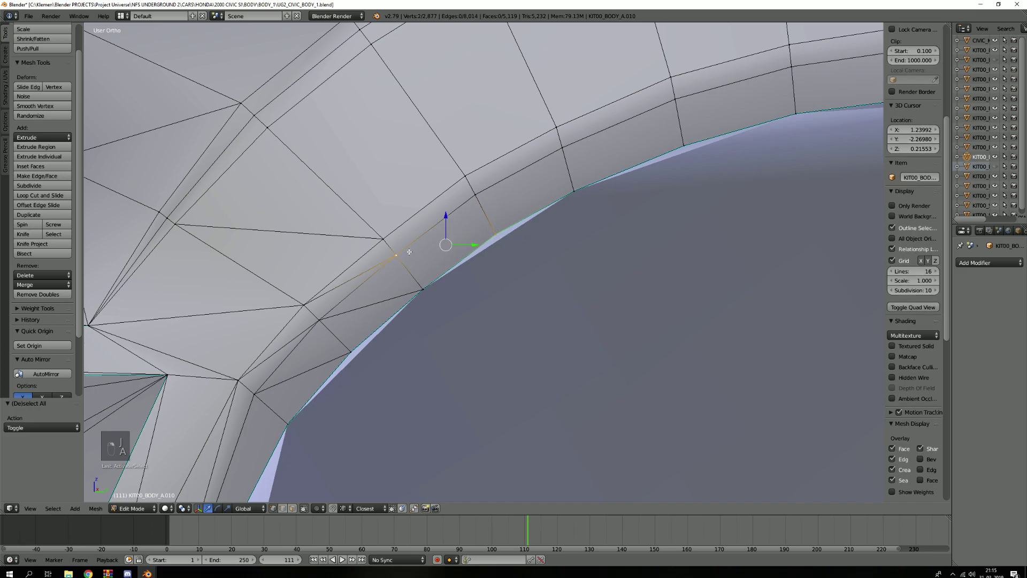
pyautogui.press('j')
pyautogui.press('a')
pyautogui.rightClick(474, 195)
pyautogui.keyDown('shift'); pyautogui.rightClick(385, 239); pyautogui.keyUp('shift')
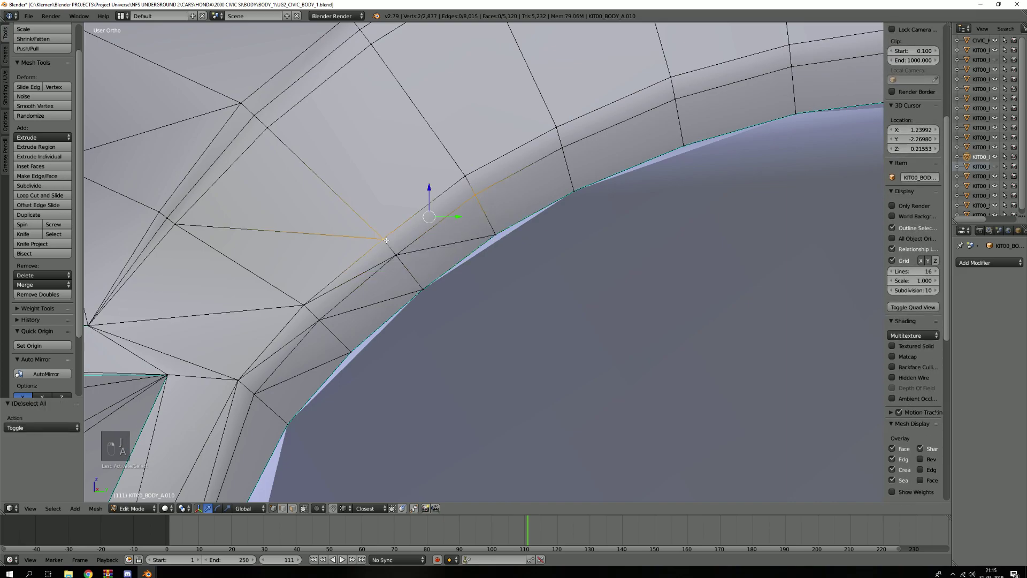
pyautogui.press('j')
# Split the next two wide arch faces up toward the crest with diagonals from the outer lip's lower vertices to the inner lip.
pyautogui.keyDown('shift'); pyautogui.moveTo(386, 240); pyautogui.dragTo(415, 321, button='middle'); pyautogui.keyUp('shift')
pyautogui.rightClick(494, 256)
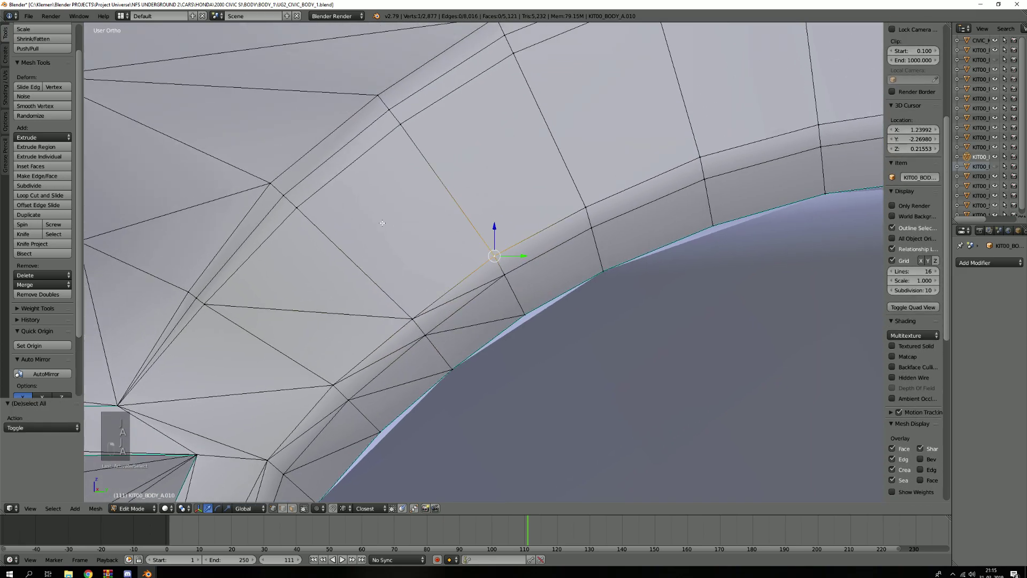
pyautogui.keyDown('shift'); pyautogui.rightClick(314, 209); pyautogui.keyUp('shift')
pyautogui.press('j')
pyautogui.keyDown('shift'); pyautogui.moveTo(313, 210); pyautogui.dragTo(356, 199, button='middle'); pyautogui.keyUp('shift')
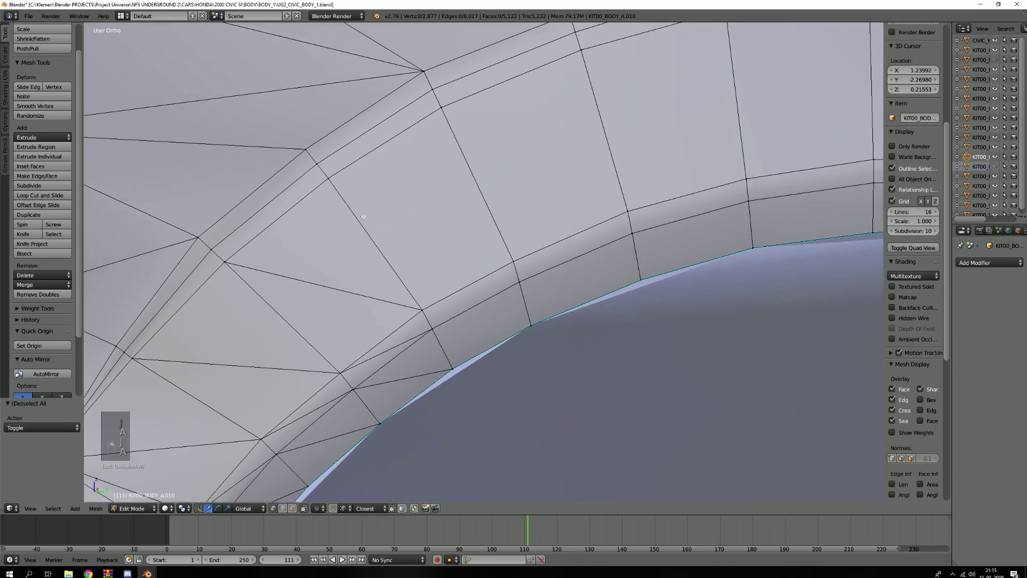
pyautogui.rightClick(328, 178)
pyautogui.keyDown('shift'); pyautogui.rightClick(514, 255); pyautogui.keyUp('shift')
pyautogui.press('j')
pyautogui.press('a')
# Connect vertices diagonally across both strips of the inner lip's fourth segment from the front foot.
pyautogui.rightClick(422, 309)
pyautogui.keyDown('shift'); pyautogui.rightClick(520, 280); pyautogui.keyUp('shift')
pyautogui.press('j')
pyautogui.rightClick(431, 328)
pyautogui.keyDown('shift'); pyautogui.rightClick(530, 324); pyautogui.keyUp('shift')
pyautogui.scroll(-2, 522, 322)
pyautogui.press('j')
pyautogui.scroll(-2, 522, 321)
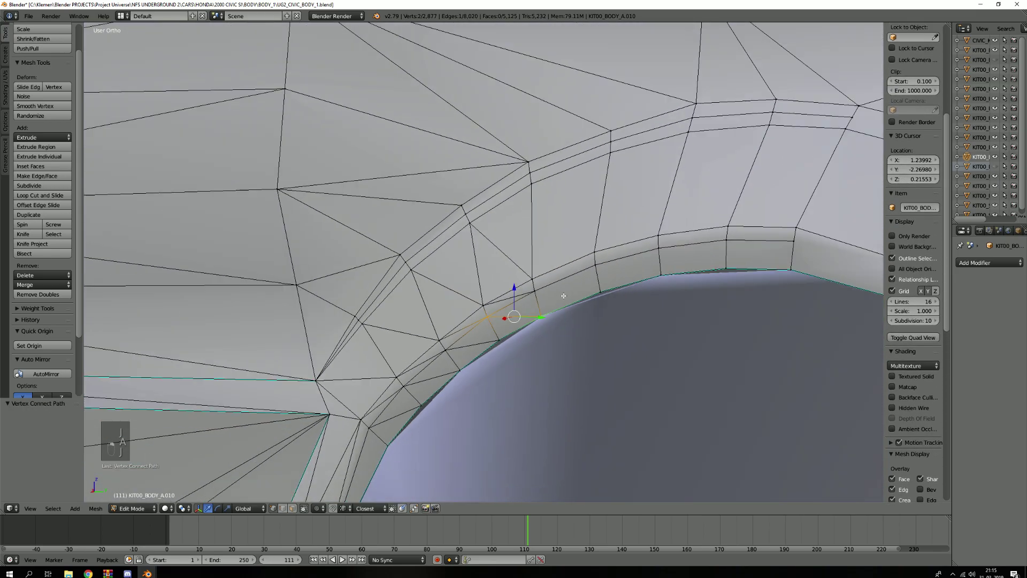
pyautogui.press('a')
# Split the rim face of the inner lip's fifth segment with a diagonal from the middle line to the rim.
pyautogui.scroll(2, 564, 294)
pyautogui.scroll(3, 504, 287)
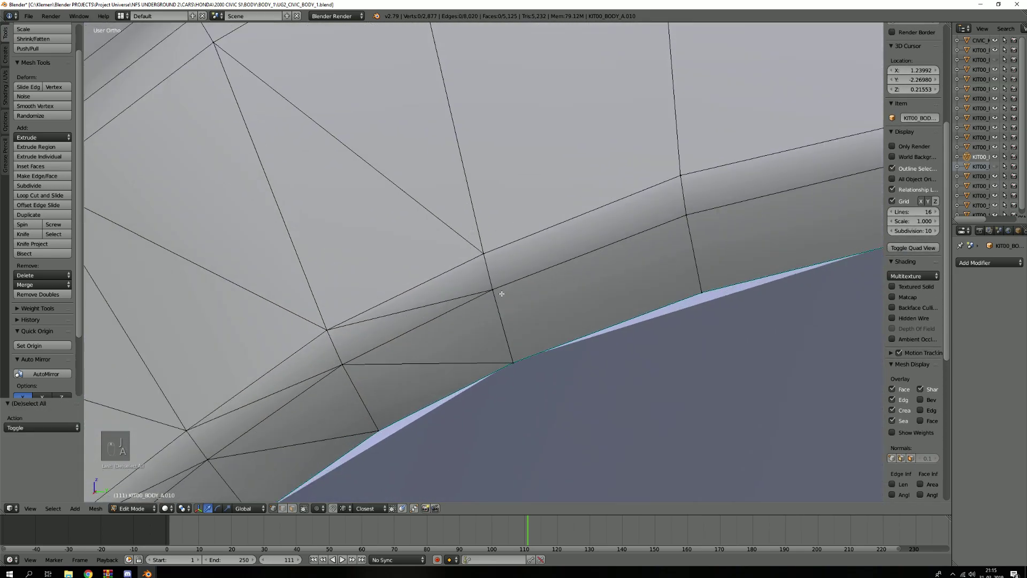
pyautogui.rightClick(493, 290)
pyautogui.keyDown('shift'); pyautogui.rightClick(687, 292); pyautogui.keyUp('shift')
pyautogui.press('j')
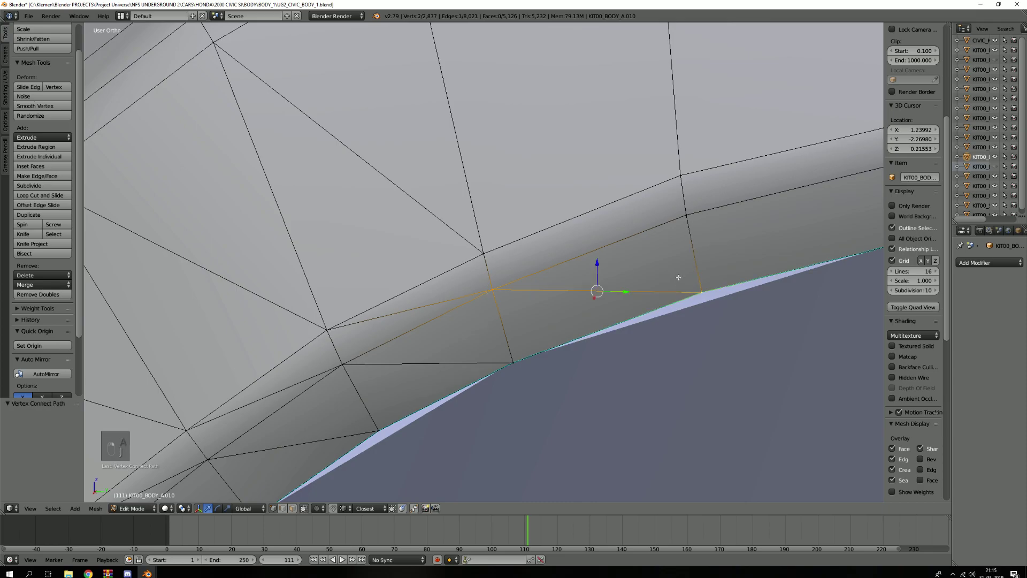
pyautogui.press('a')
# Select single faces along the arch and inner lip in face mode to examine how the new diagonals divide them.
pyautogui.keyDown('shift'); pyautogui.moveTo(649, 257); pyautogui.dragTo(653, 323, button='middle'); pyautogui.keyUp('shift')
pyautogui.scroll(-3, 653, 323)
pyautogui.press('3')
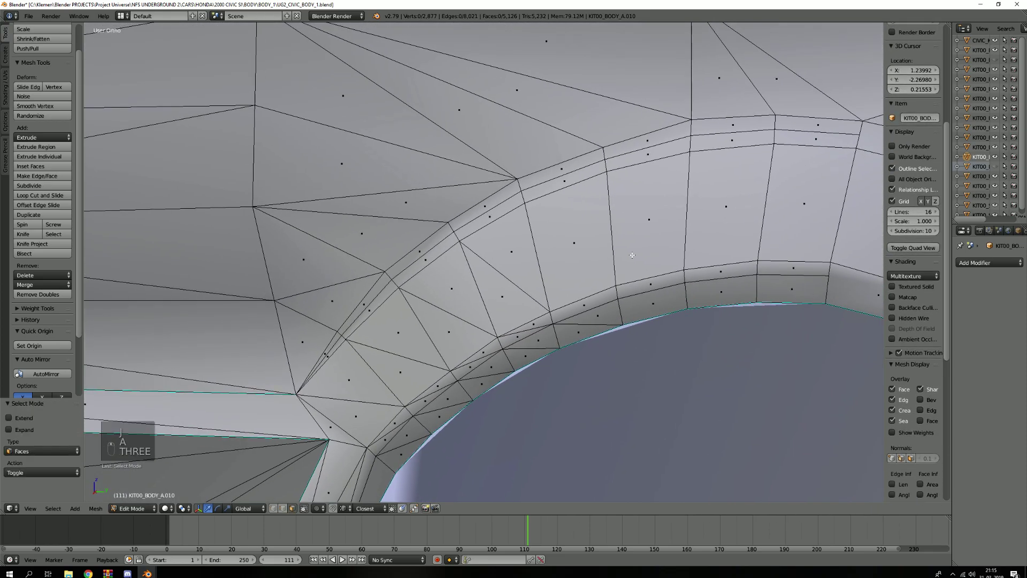
pyautogui.rightClick(664, 231)
pyautogui.press('a')
pyautogui.press('3')
pyautogui.rightClick(600, 317)
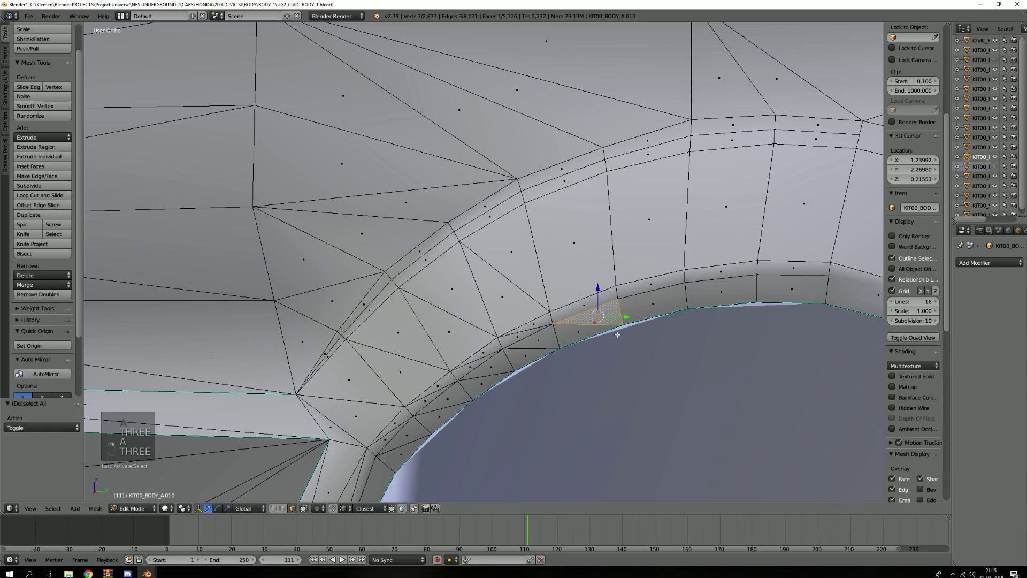
pyautogui.rightClick(577, 331)
pyautogui.rightClick(525, 355)
pyautogui.rightClick(492, 368)
pyautogui.rightClick(482, 383)
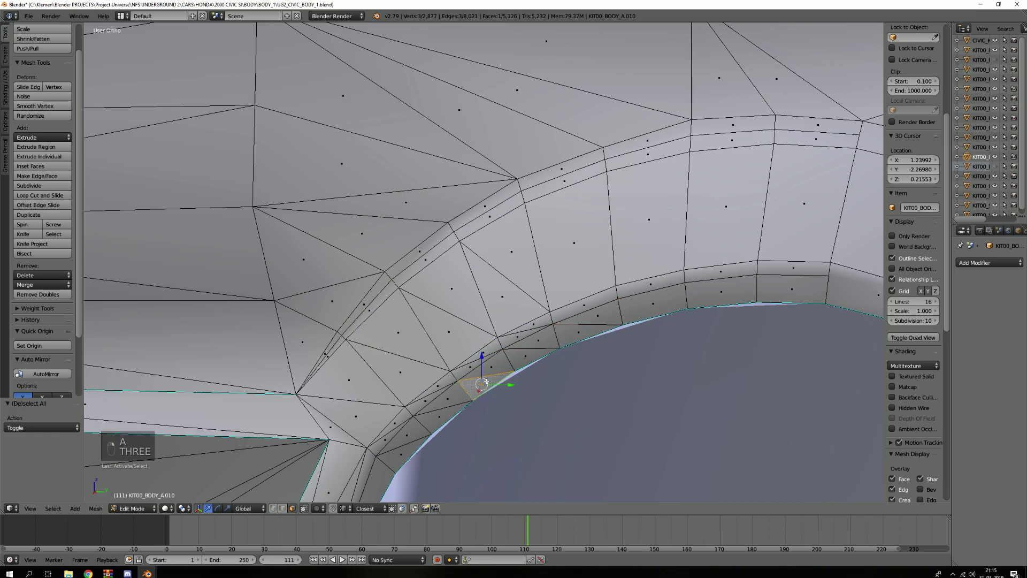
pyautogui.press('a')
pyautogui.scroll(6, 588, 305)
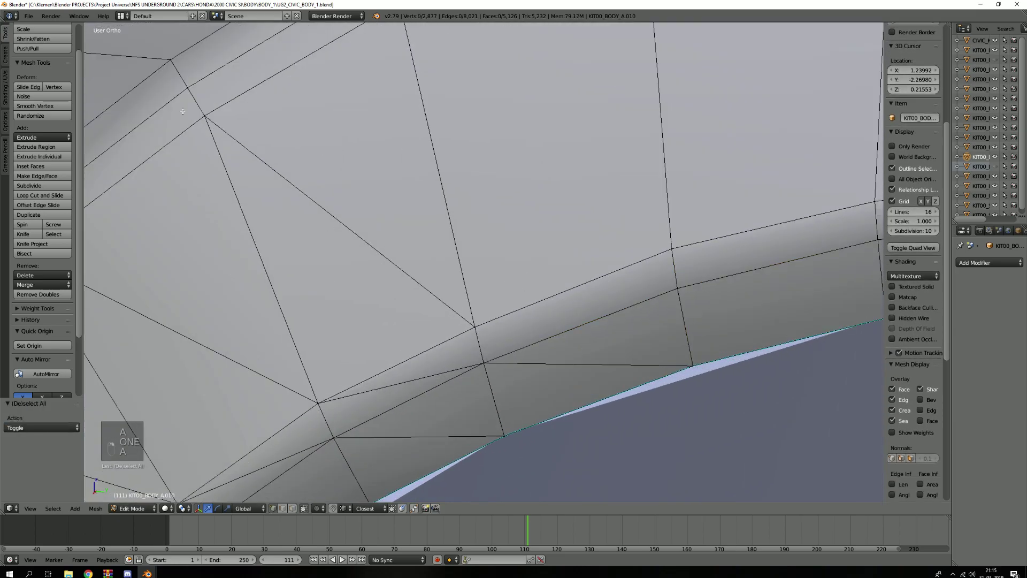
# Open the Wavefront OBJ export settings to examine the Triangulate Faces option, then cancel the export.
pyautogui.click(28, 15)
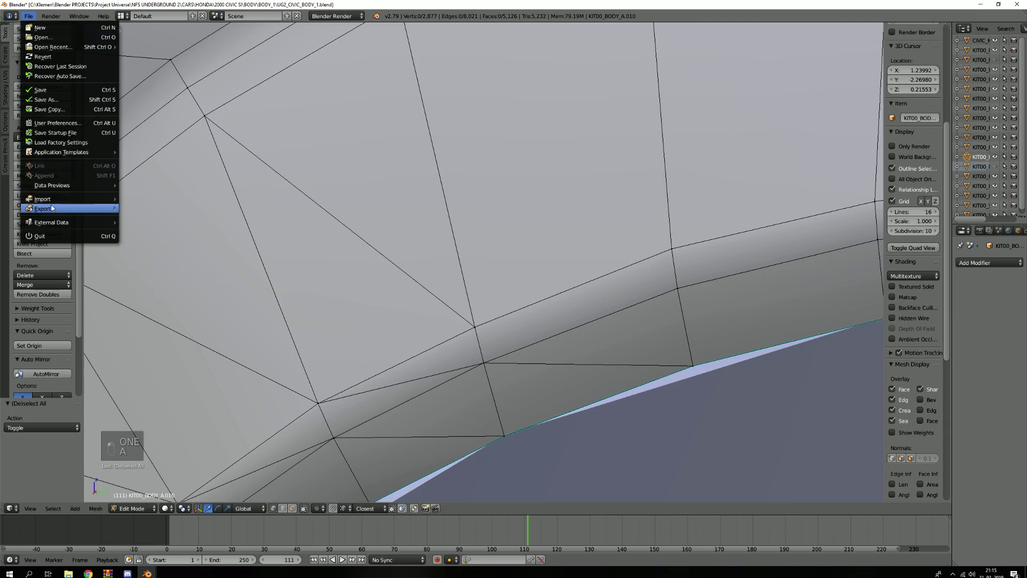
pyautogui.moveTo(52, 209)
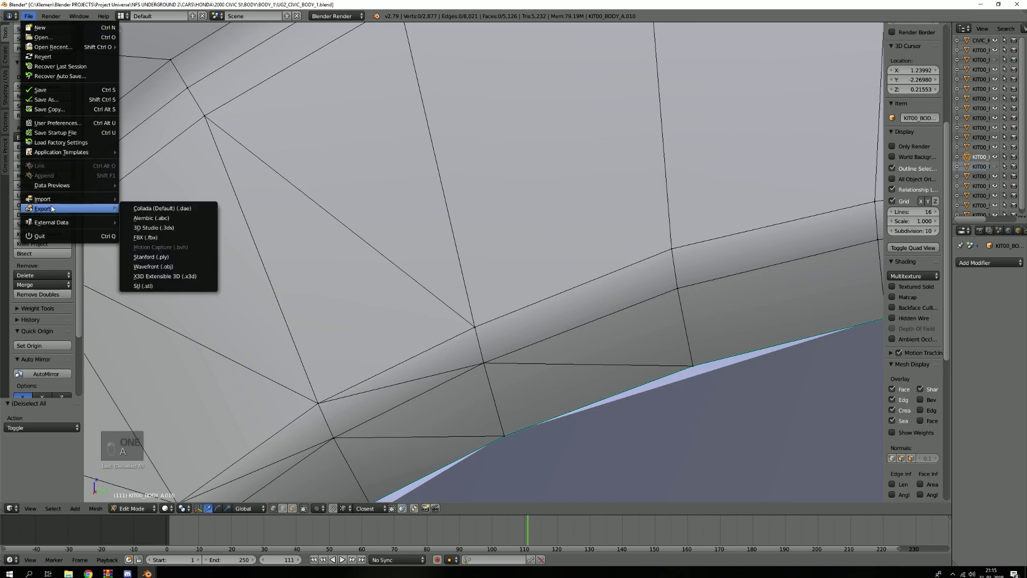
pyautogui.click(160, 266)
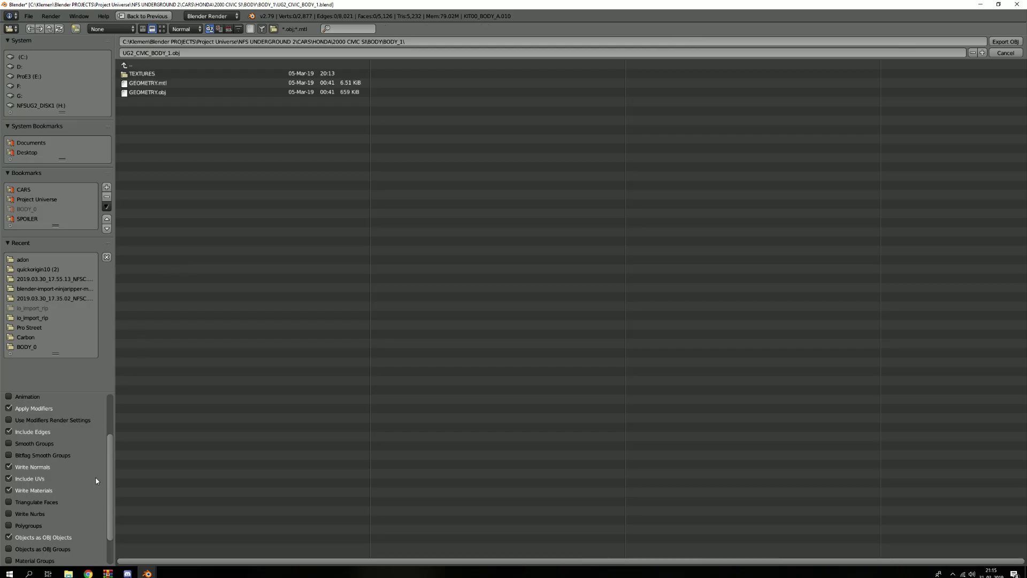
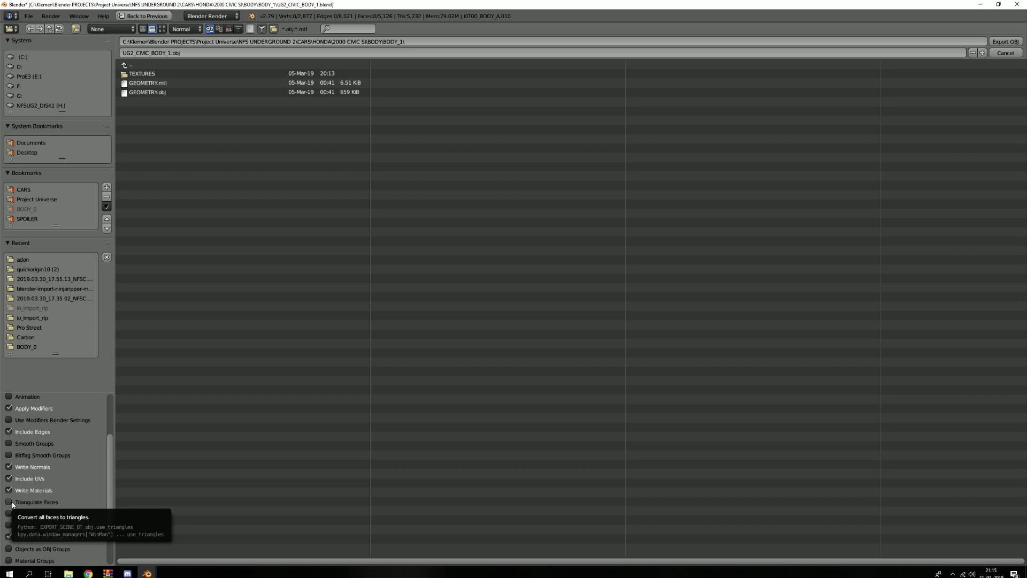
pyautogui.press('Escape')
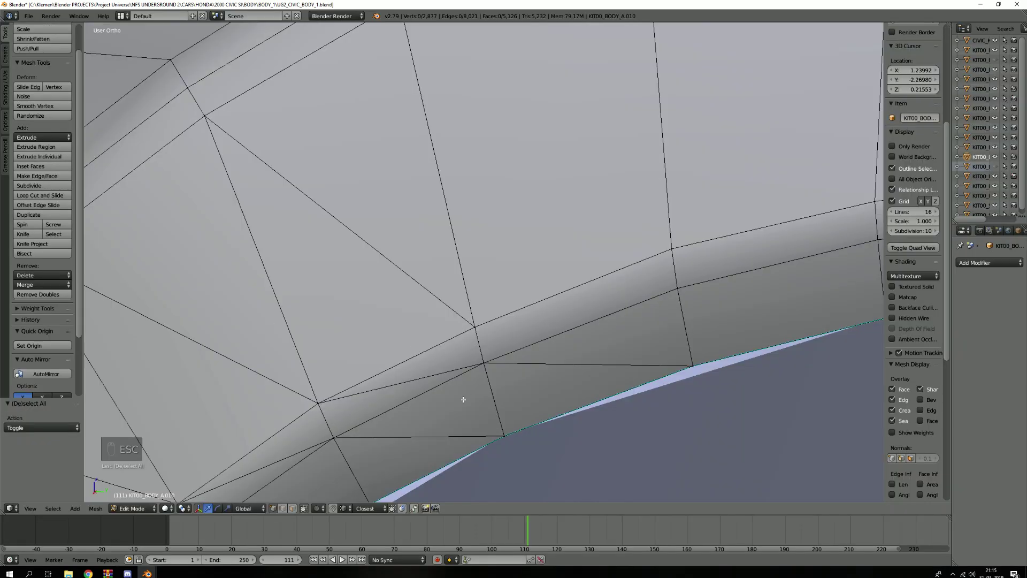
# Examine the arch's partly triangulated faces and shading from several distances, including in face mode.
pyautogui.scroll(-3, 464, 402)
pyautogui.moveTo(474, 332)
pyautogui.mouseDown(button='middle')
pyautogui.moveTo(508, 339)
pyautogui.moveTo(479, 339)
pyautogui.moveTo(482, 360)
pyautogui.moveTo(491, 351)
pyautogui.moveTo(470, 387)
pyautogui.mouseUp(button='middle')
pyautogui.scroll(3, 469, 387)
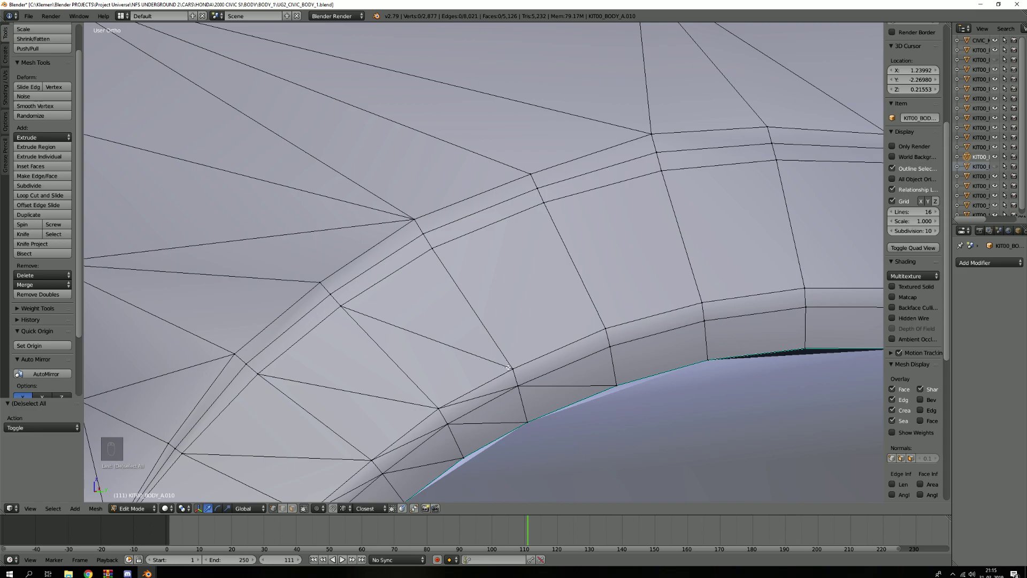
pyautogui.scroll(-3, 482, 350)
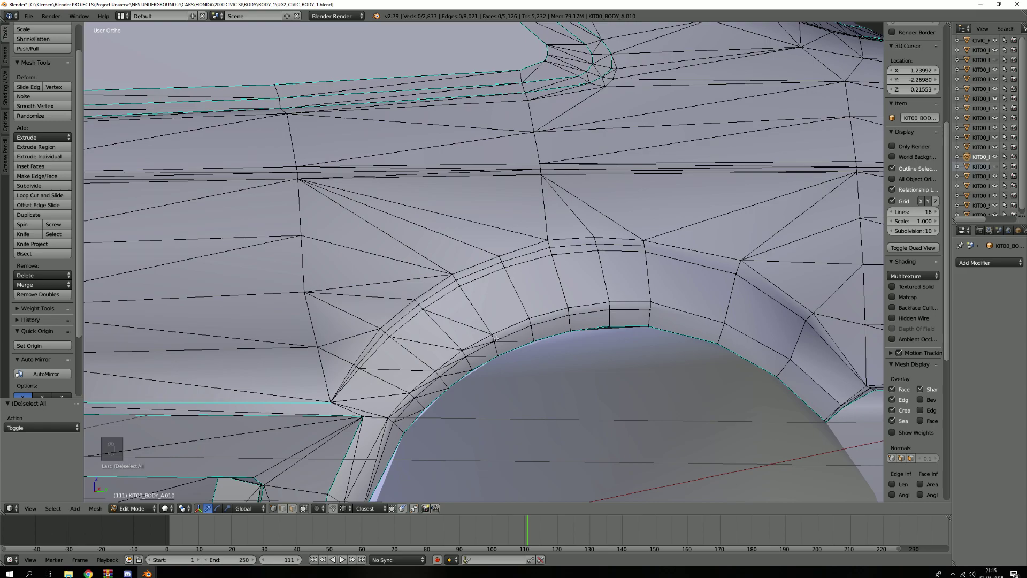
pyautogui.press('3')
pyautogui.press('a')
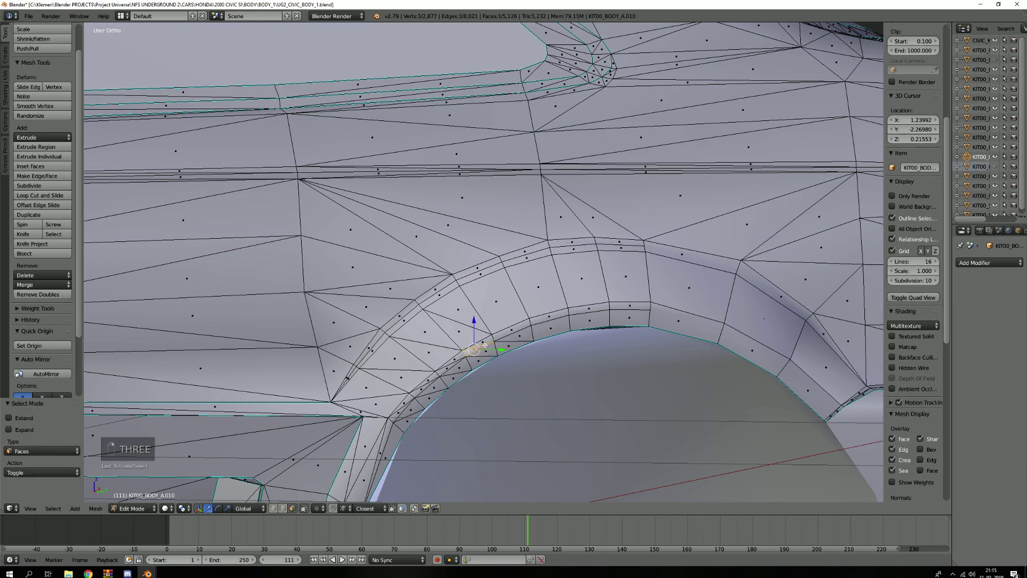
pyautogui.scroll(1, 487, 343)
pyautogui.scroll(2, 489, 340)
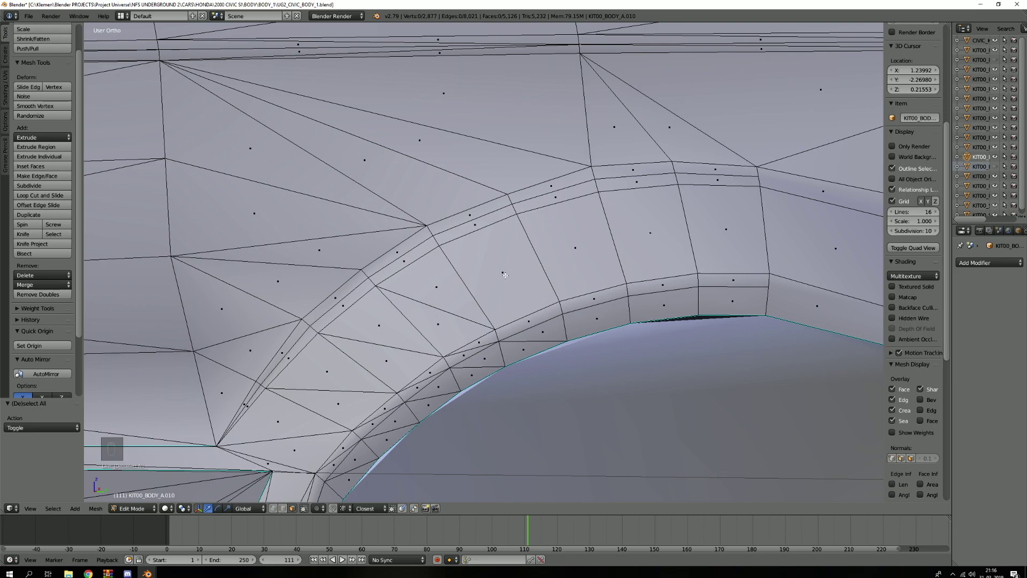
# Connect vertices diagonally across the narrow strip above the inner lip's fifth rim face.
pyautogui.moveTo(462, 312); pyautogui.dragTo(491, 306, button='middle')
pyautogui.rightClick(462, 331)
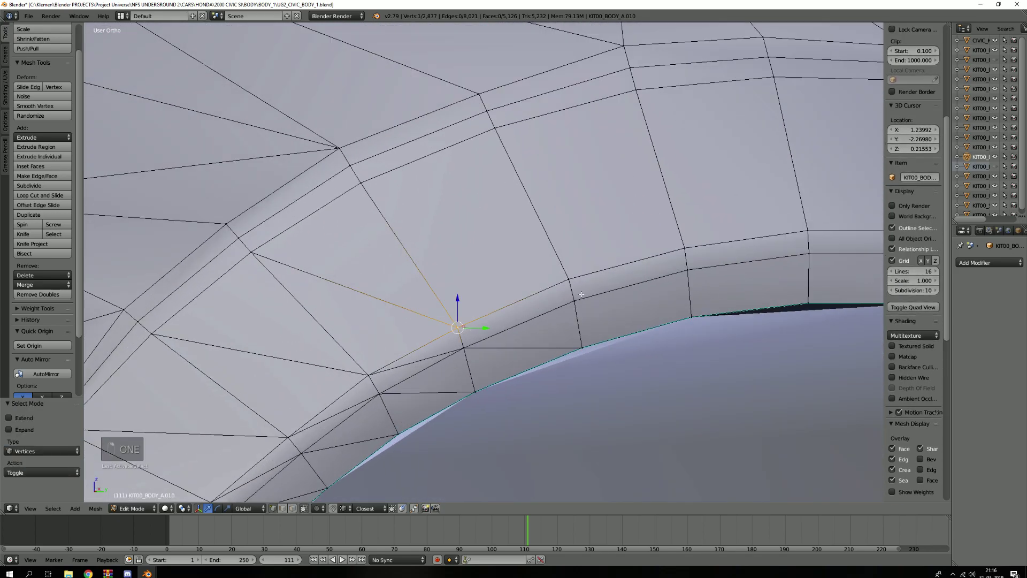
pyautogui.press('j')
pyautogui.press('s')
pyautogui.rightClick(562, 278)
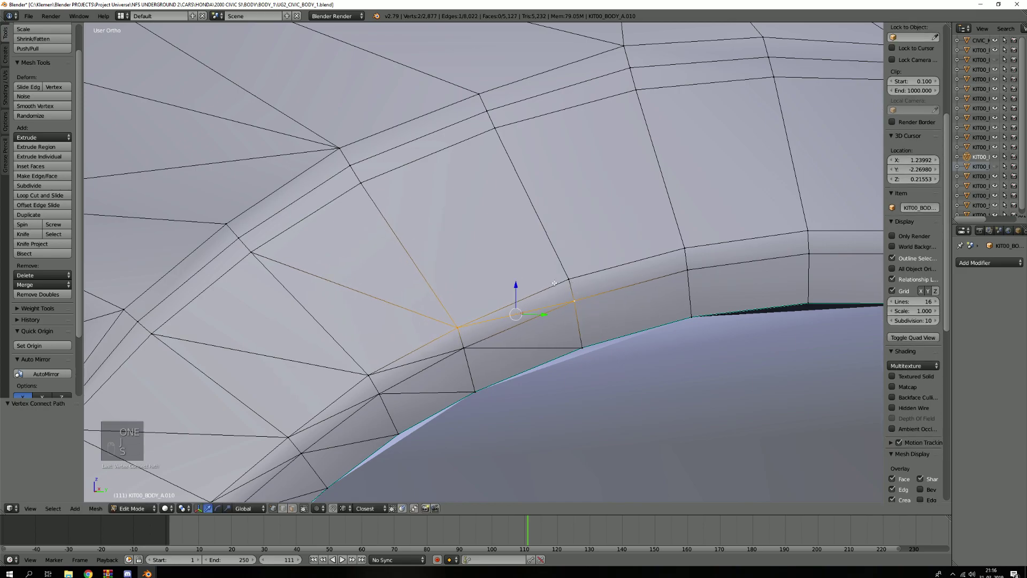
# Split the two remaining wide faces ahead of the crest with diagonals from the outer lip down to the inner lip.
pyautogui.press('a')
pyautogui.press('1')
pyautogui.rightClick(566, 278)
pyautogui.press('j')
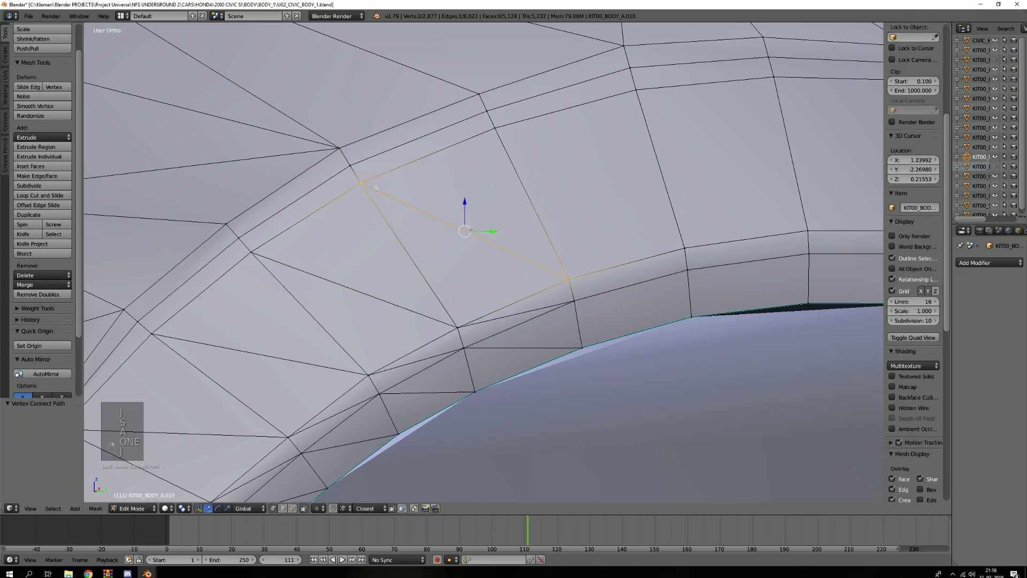
pyautogui.press('a')
pyautogui.rightClick(533, 145)
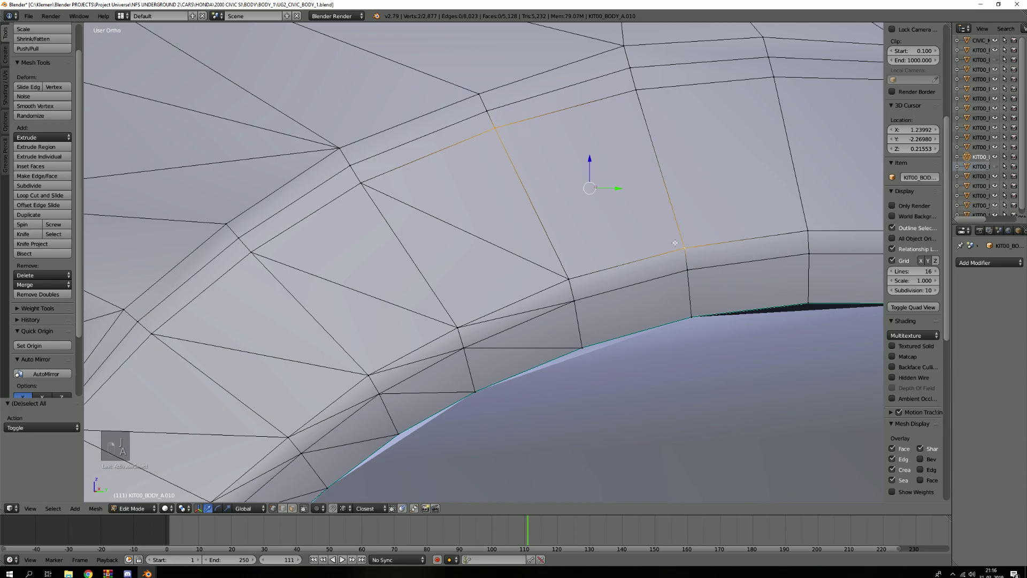
pyautogui.press('j')
pyautogui.press('a')
# Add diagonal edges across the narrow strip and the rim face of the inner lip's sixth segment from the front foot.
pyautogui.rightClick(569, 279)
pyautogui.keyDown('shift'); pyautogui.rightClick(686, 270); pyautogui.keyUp('shift')
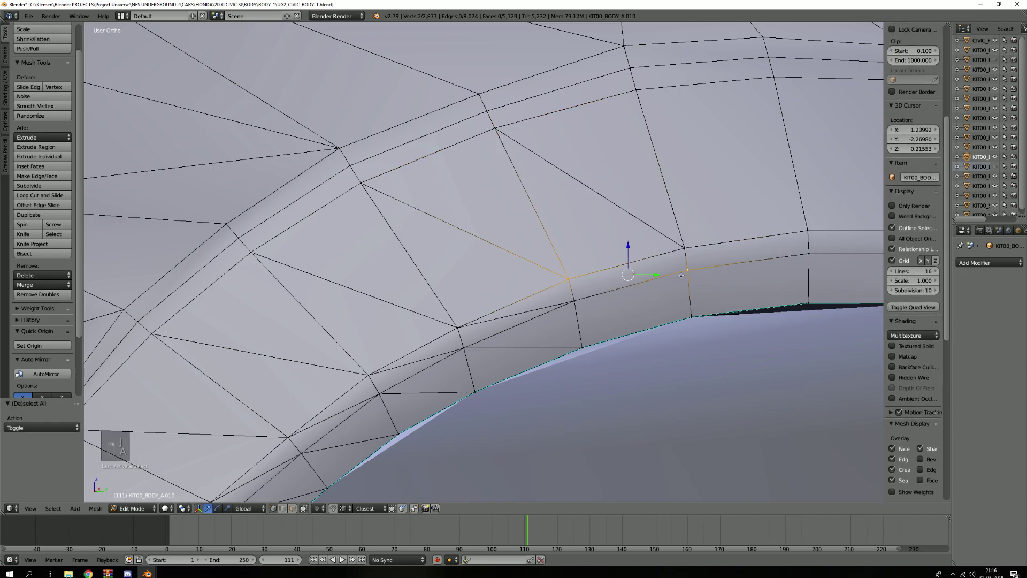
pyautogui.press('j')
pyautogui.press('a')
pyautogui.rightClick(690, 315)
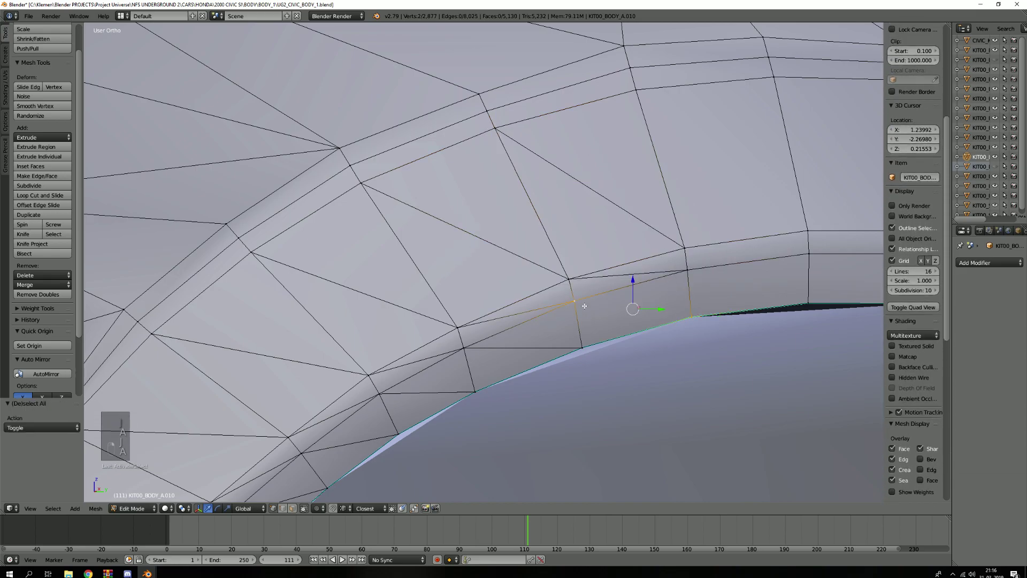
pyautogui.press('j')
pyautogui.press('a')
# Connect vertices diagonally across both narrow strips of the arch's outer lip in the segment just ahead of the crest.
pyautogui.scroll(3, 615, 288)
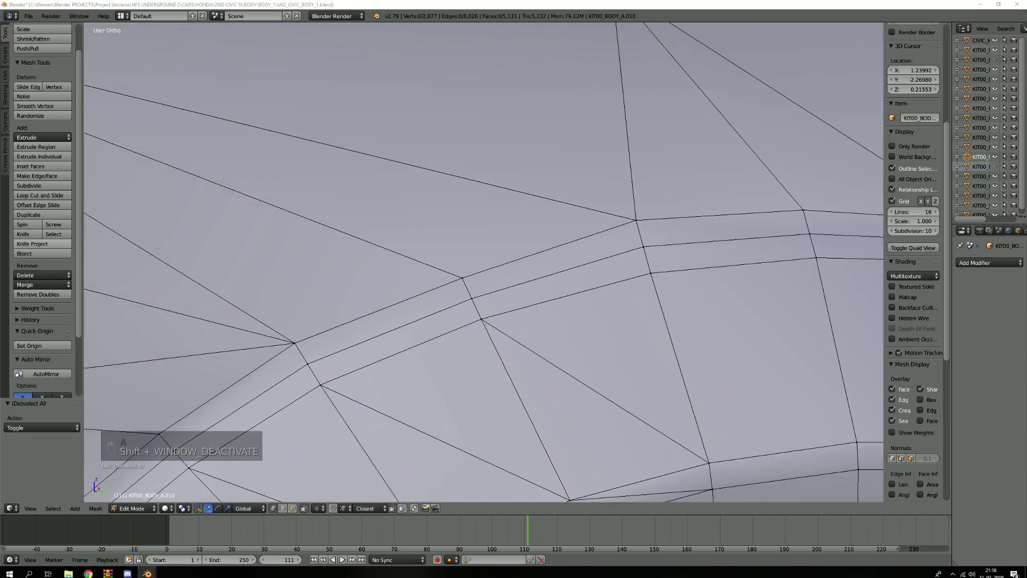
pyautogui.rightClick(650, 273)
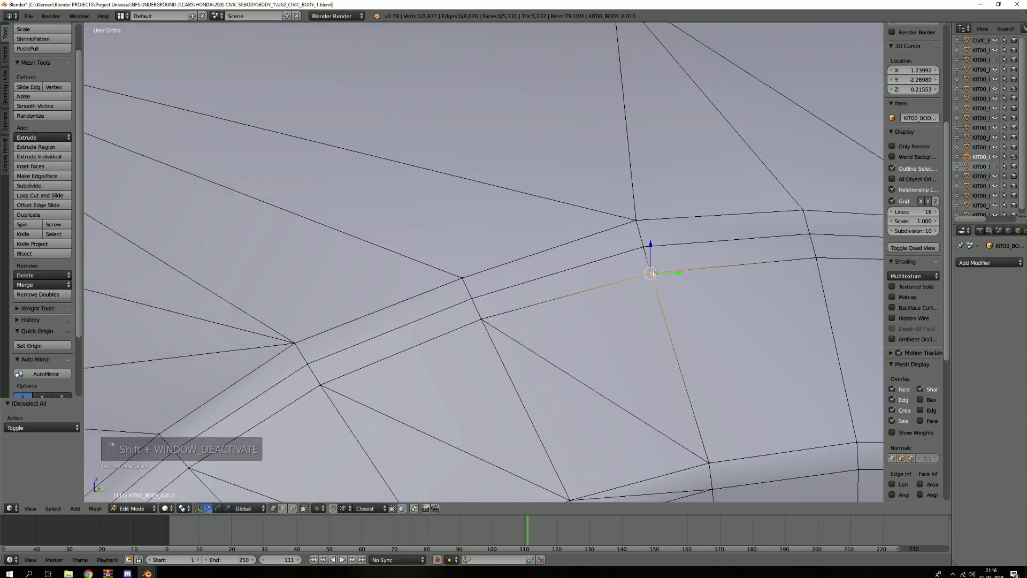
pyautogui.keyDown('shift'); pyautogui.rightClick(473, 299); pyautogui.keyUp('shift')
pyautogui.press('j')
pyautogui.press('a')
pyautogui.rightClick(643, 246)
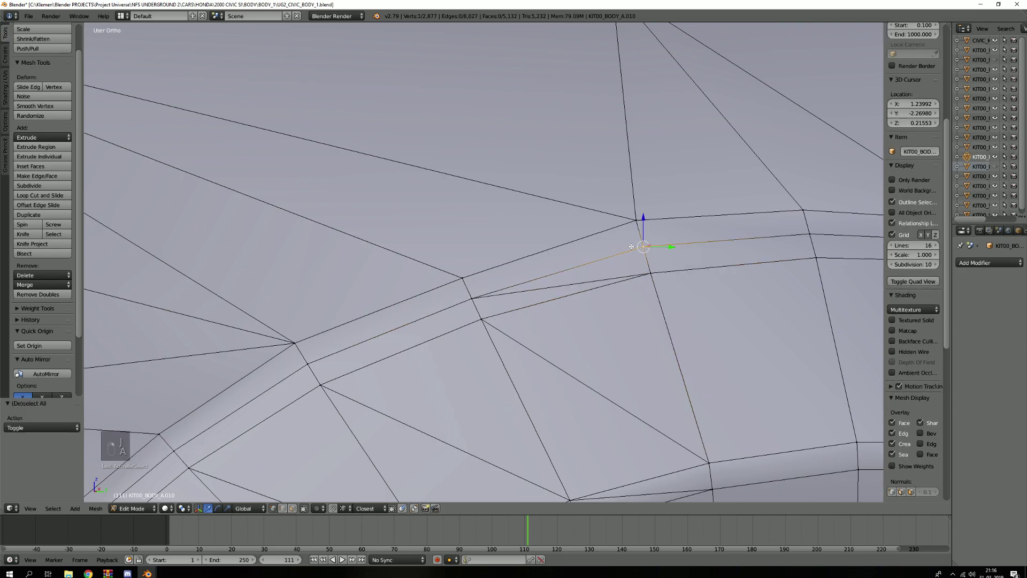
pyautogui.keyDown('shift'); pyautogui.rightClick(465, 279); pyautogui.keyUp('shift')
pyautogui.press('j')
pyautogui.press('a')
# Split both outer-lip strips in the second segment ahead of the crest, with each diagonal running down toward the arch's front foot.
pyautogui.rightClick(470, 297)
pyautogui.keyDown('shift'); pyautogui.rightClick(302, 340); pyautogui.keyUp('shift')
pyautogui.press('j')
pyautogui.press('a')
pyautogui.rightClick(307, 364)
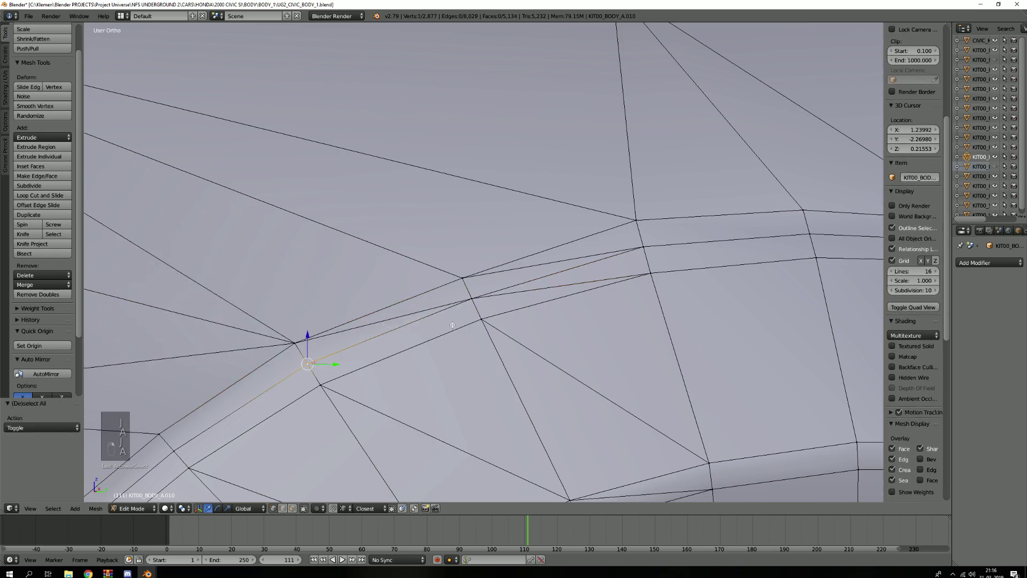
pyautogui.press('j')
pyautogui.scroll(-5, 471, 325)
pyautogui.press('a')
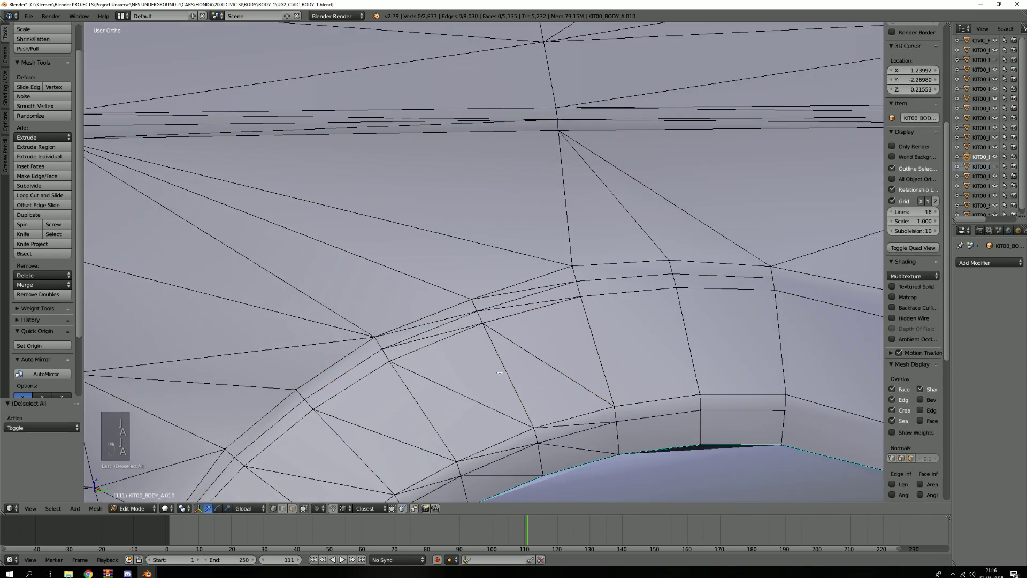
# Add diagonal edges across the two narrow outer-lip strips in the third segment ahead of the crest.
pyautogui.scroll(4, 453, 213)
pyautogui.rightClick(454, 213)
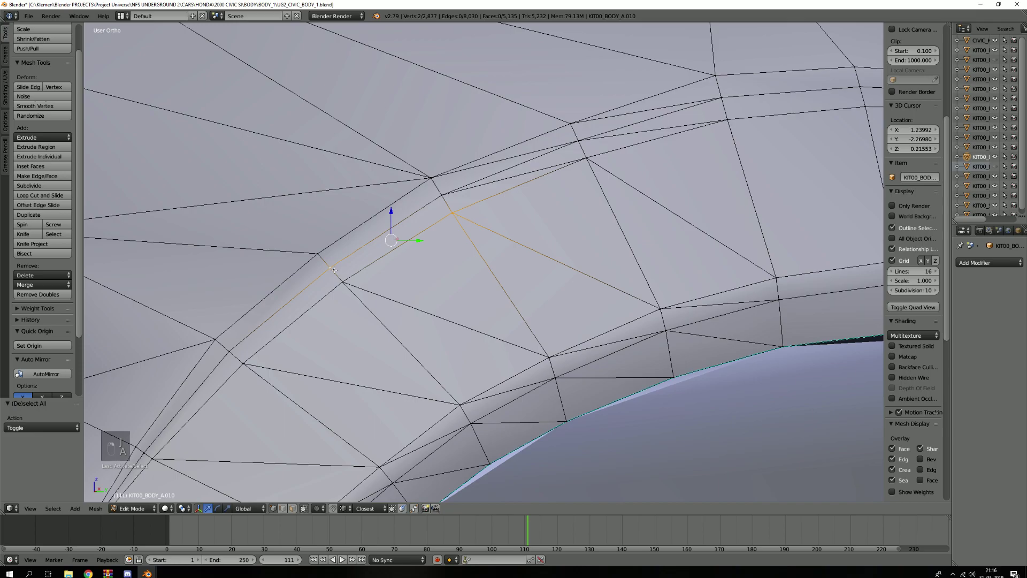
pyautogui.press('j')
pyautogui.press('a')
pyautogui.rightClick(318, 253)
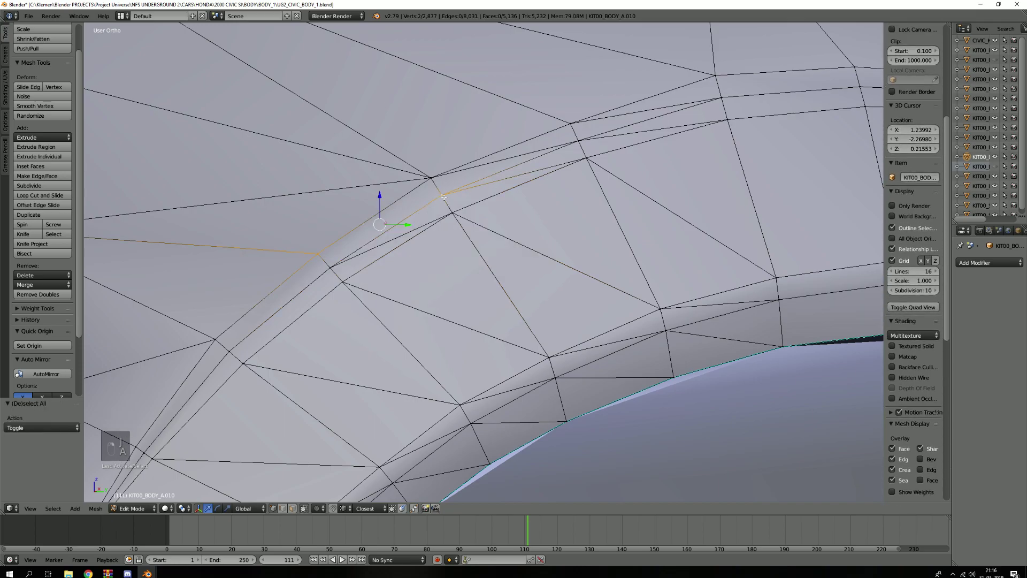
pyautogui.press('j')
# Try to lower the outermost vertex on the arch's outer-lip silhouette by about 0.0009 along Z.
pyautogui.scroll(-4, 443, 197)
pyautogui.moveTo(443, 197); pyautogui.dragTo(516, 192, button='middle')
pyautogui.scroll(2, 466, 197)
pyautogui.moveTo(429, 198); pyautogui.dragTo(380, 189, button='middle')
pyautogui.press('2')
pyautogui.scroll(4, 380, 189)
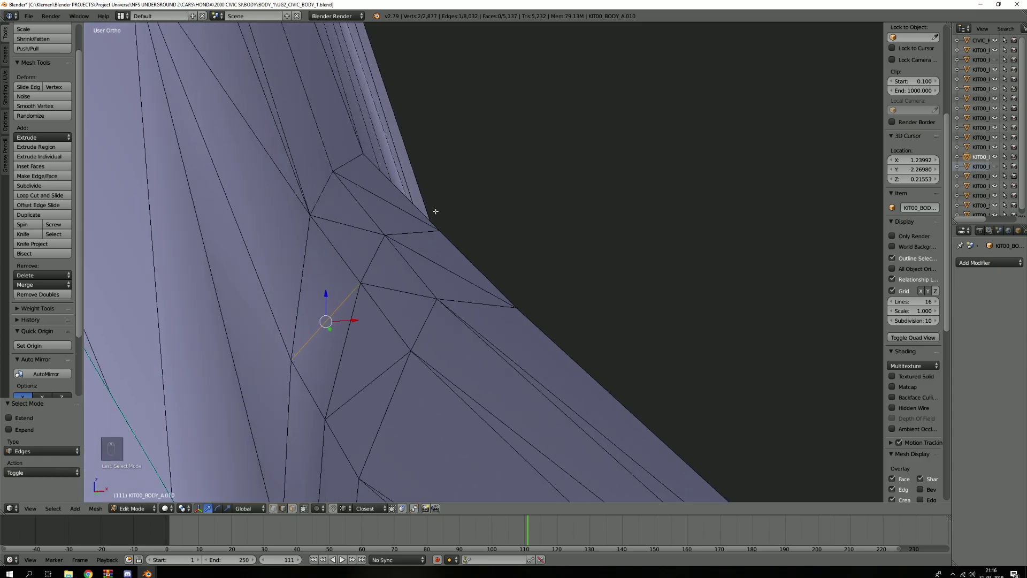
pyautogui.press('1')
pyautogui.rightClick(440, 229)
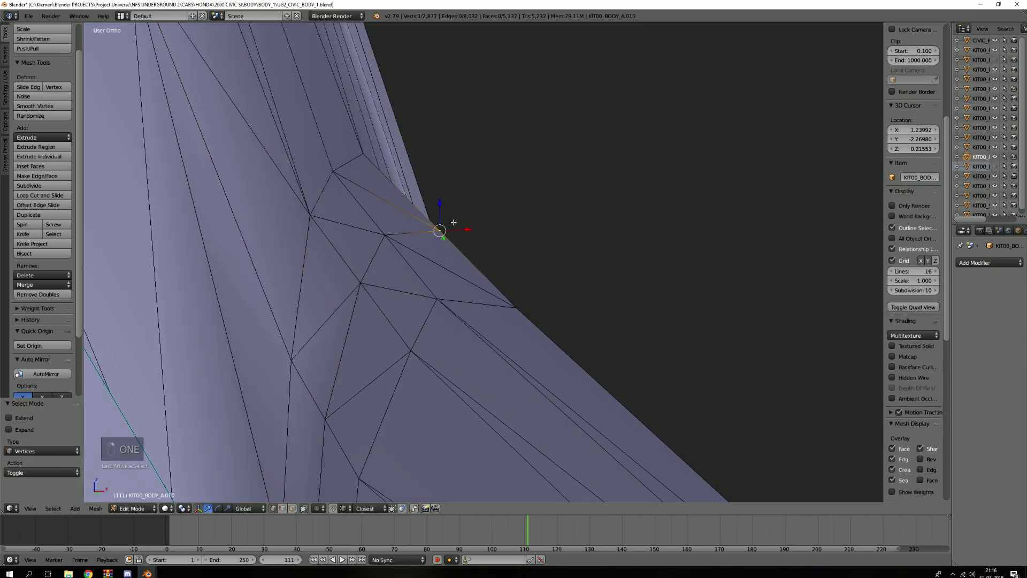
pyautogui.moveTo(441, 207); pyautogui.dragTo(440, 215)
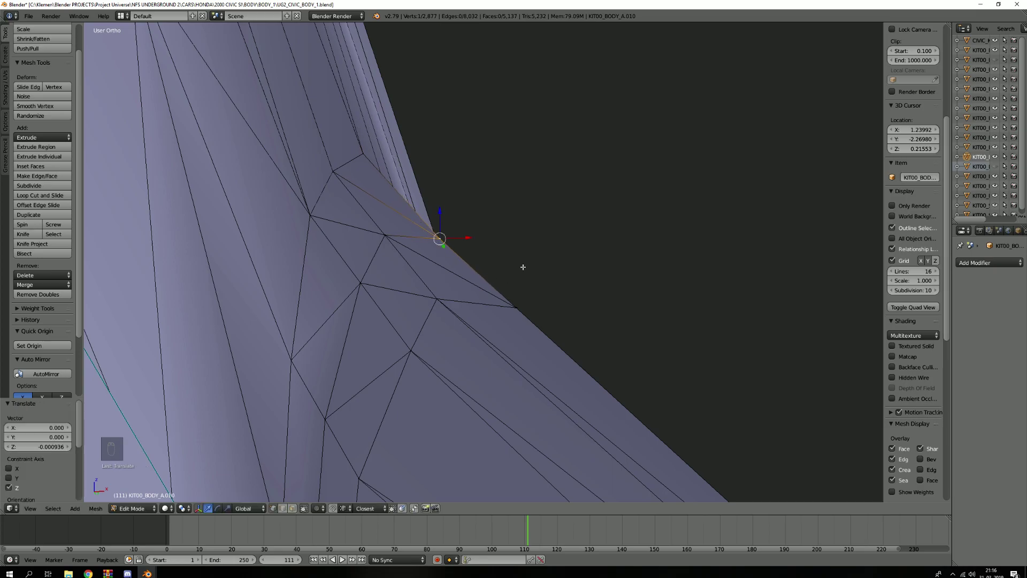
pyautogui.hotkey('ctrl', 'z')
pyautogui.press('a')
# Examine the arch's triangulated lips from several angles in edge mode and the body side's shading in object mode.
pyautogui.scroll(-4, 546, 277)
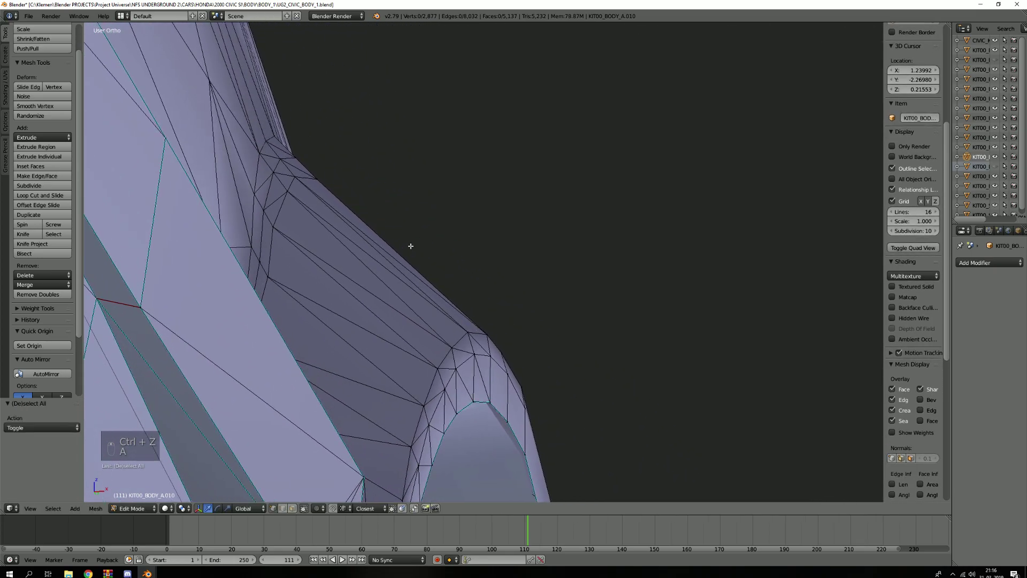
pyautogui.scroll(3, 410, 246)
pyautogui.press('2')
pyautogui.scroll(2, 421, 241)
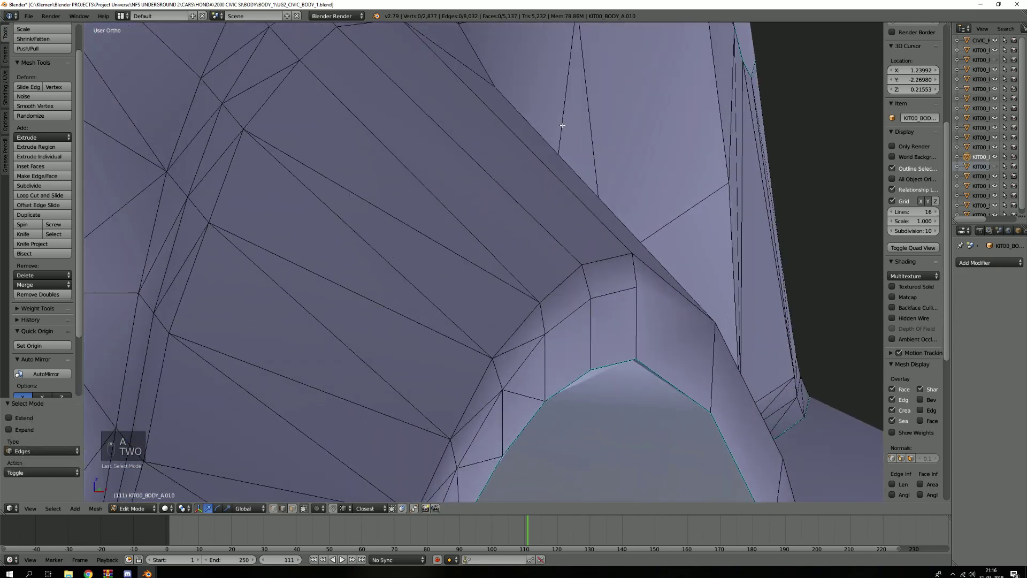
pyautogui.moveTo(301, 394); pyautogui.dragTo(422, 239, button='middle')
pyautogui.scroll(2, 422, 240)
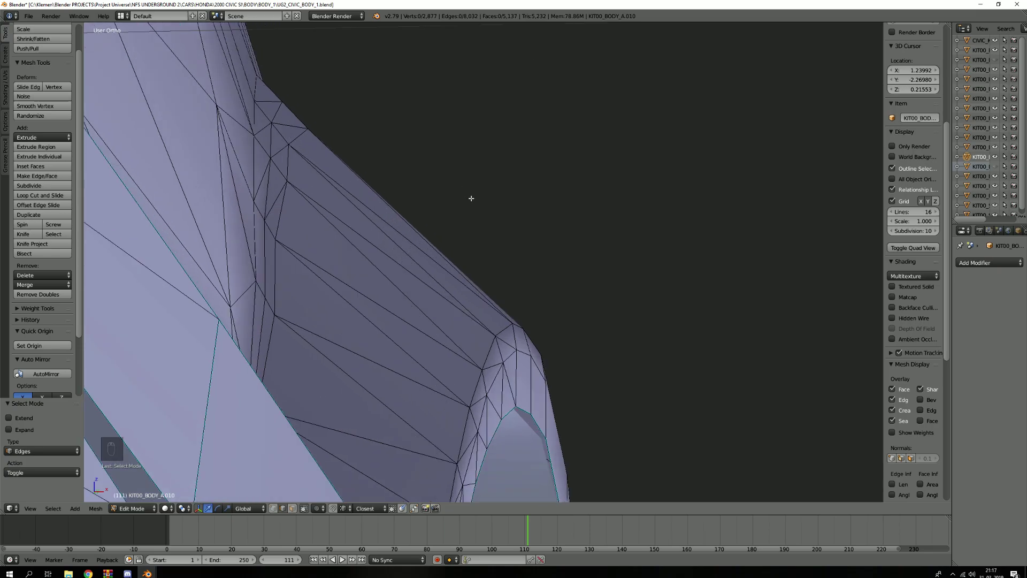
pyautogui.scroll(-10, 528, 325)
pyautogui.moveTo(509, 278); pyautogui.dragTo(268, 286, button='middle')
pyautogui.press('Tab')
pyautogui.scroll(3, 367, 275)
pyautogui.moveTo(367, 275); pyautogui.dragTo(452, 289, button='middle')
pyautogui.scroll(-4, 384, 287)
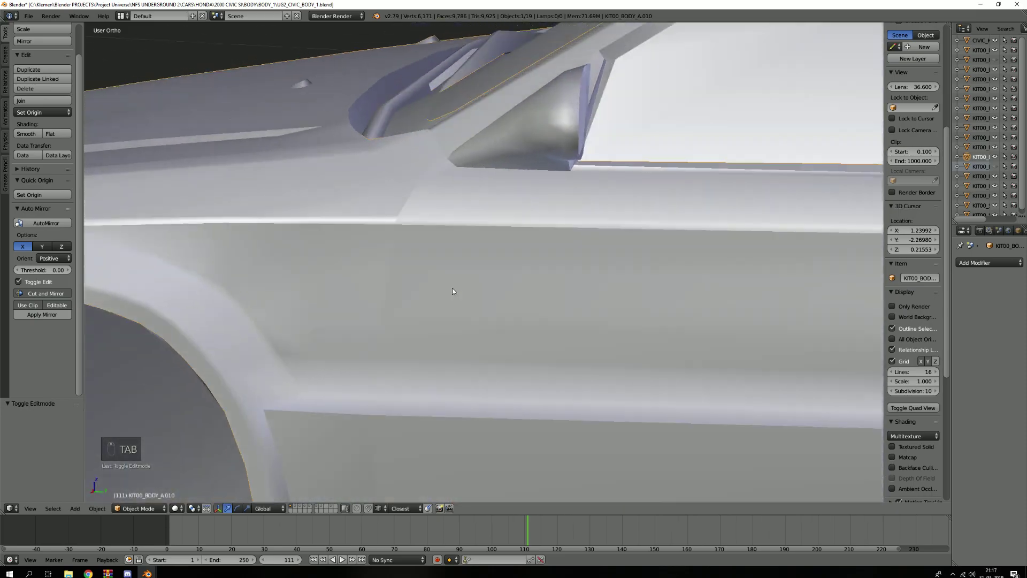
pyautogui.scroll(-5, 452, 289)
pyautogui.keyDown('shift'); pyautogui.moveTo(695, 276); pyautogui.dragTo(401, 249, button='middle'); pyautogui.keyUp('shift')
pyautogui.scroll(-4, 381, 257)
pyautogui.scroll(8, 428, 264)
pyautogui.press('Tab')
pyautogui.scroll(5, 416, 233)
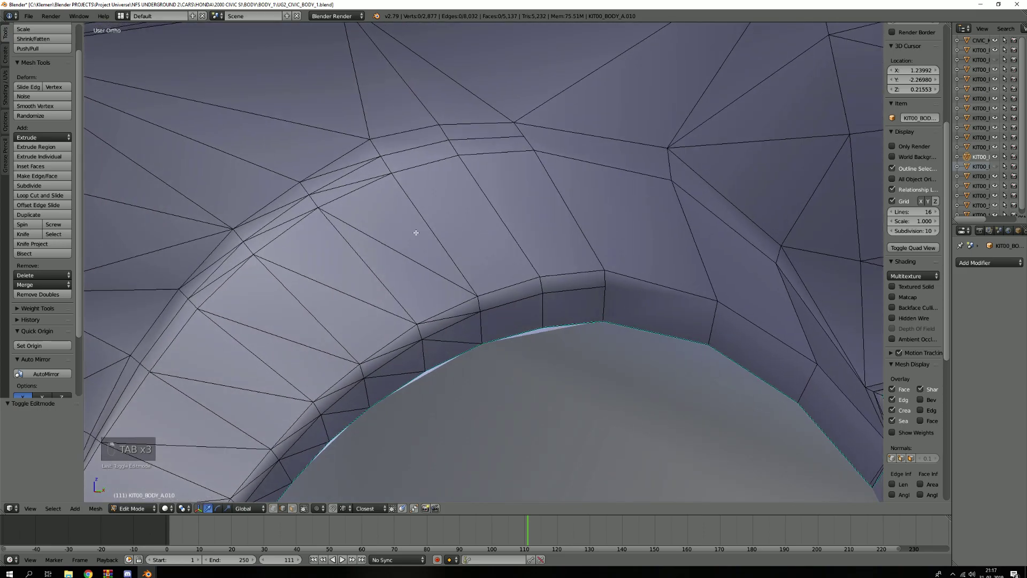
# Connect opposite vertices to split two narrow rim faces along the front upper edge of the rear wheel arch flare.
pyautogui.scroll(-4, 416, 233)
pyautogui.keyDown('shift'); pyautogui.moveTo(417, 233); pyautogui.dragTo(481, 242, button='middle'); pyautogui.keyUp('shift')
pyautogui.scroll(5, 445, 250)
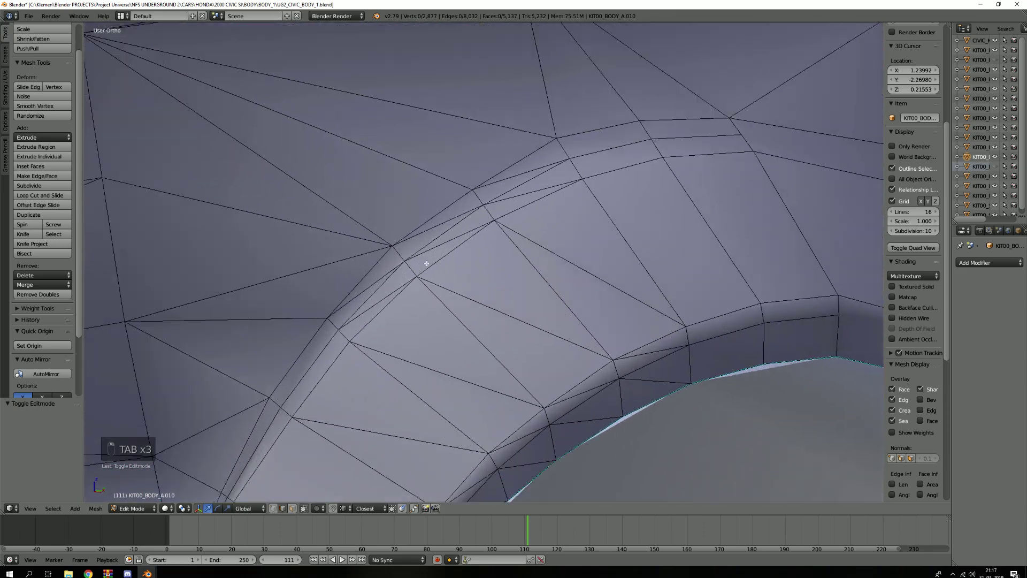
pyautogui.keyDown('shift'); pyautogui.moveTo(426, 262); pyautogui.dragTo(514, 209, button='middle'); pyautogui.keyUp('shift')
pyautogui.keyDown('shift'); pyautogui.moveTo(429, 283); pyautogui.dragTo(521, 238, button='middle'); pyautogui.keyUp('shift')
pyautogui.scroll(1, 521, 238)
pyautogui.press('a')
pyautogui.press('a')
pyautogui.press('a')
pyautogui.press('a')
pyautogui.press('a')
pyautogui.rightClick(522, 238)
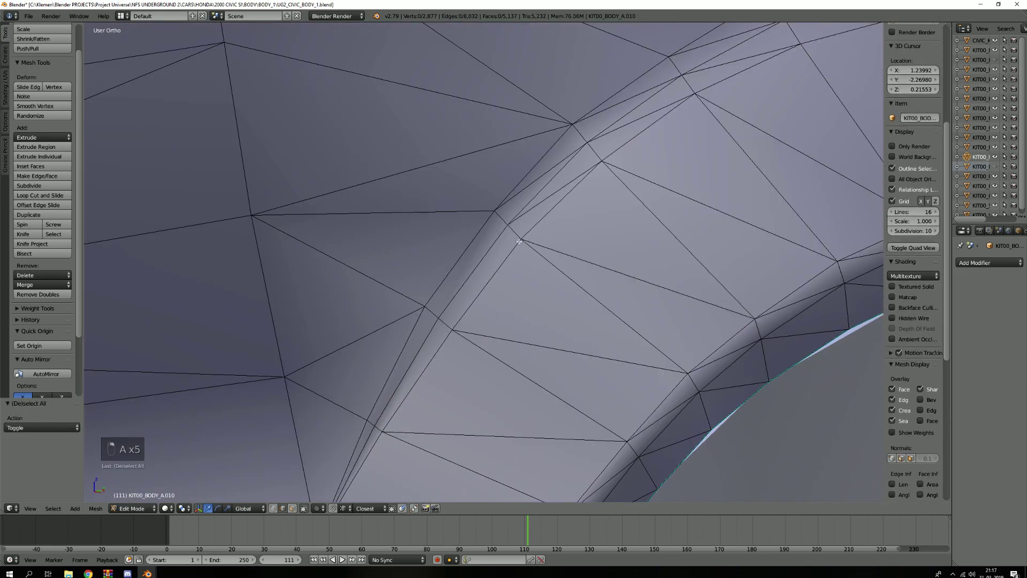
pyautogui.press('j')
pyautogui.press('a')
pyautogui.rightClick(426, 308)
pyautogui.press('j')
pyautogui.press('a')
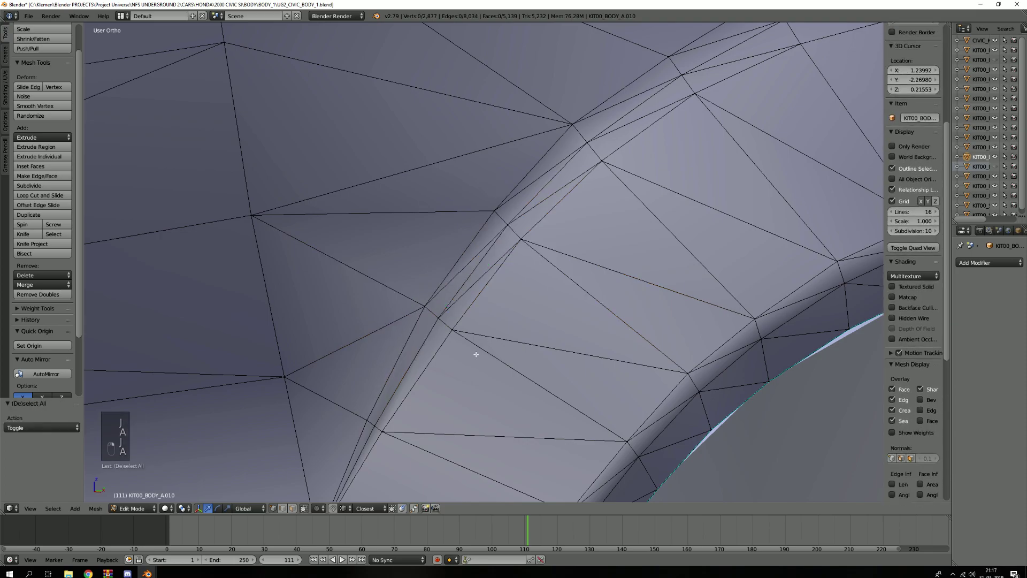
# Split the next two rim faces toward the flare's lower front corner by connecting their diagonal vertices.
pyautogui.keyDown('shift'); pyautogui.moveTo(387, 361); pyautogui.dragTo(409, 286, button='middle'); pyautogui.keyUp('shift')
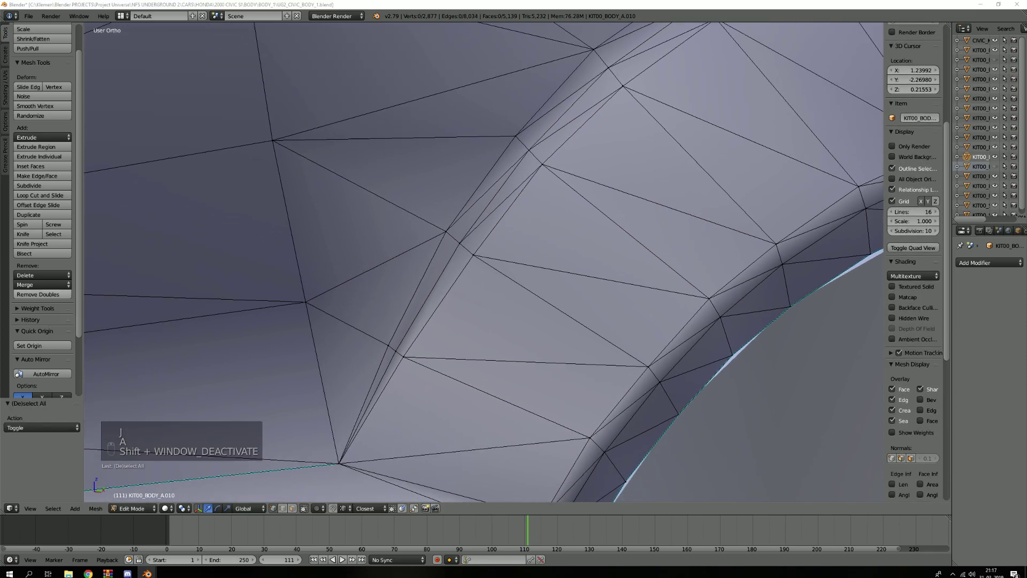
pyautogui.rightClick(473, 255)
pyautogui.keyDown('shift'); pyautogui.rightClick(399, 352); pyautogui.keyUp('shift')
pyautogui.press('j')
pyautogui.press('a')
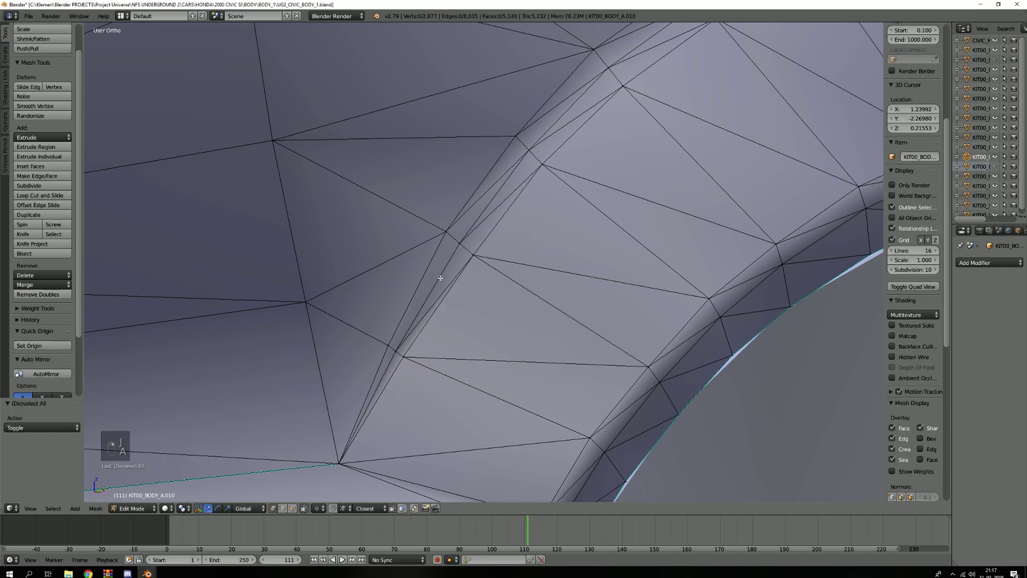
pyautogui.rightClick(458, 242)
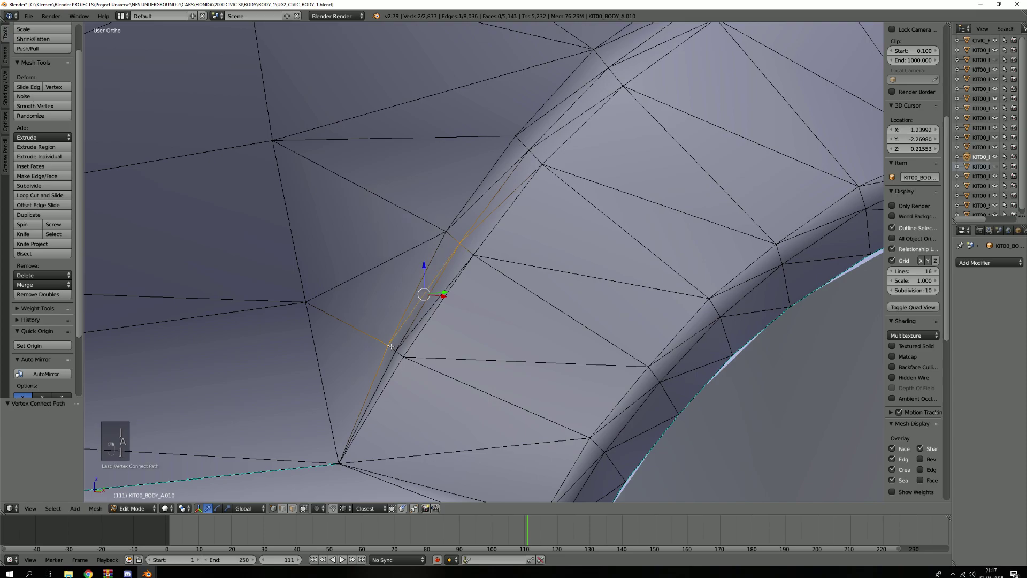
pyautogui.scroll(-2, 391, 347)
pyautogui.scroll(4, 406, 332)
pyautogui.press('a')
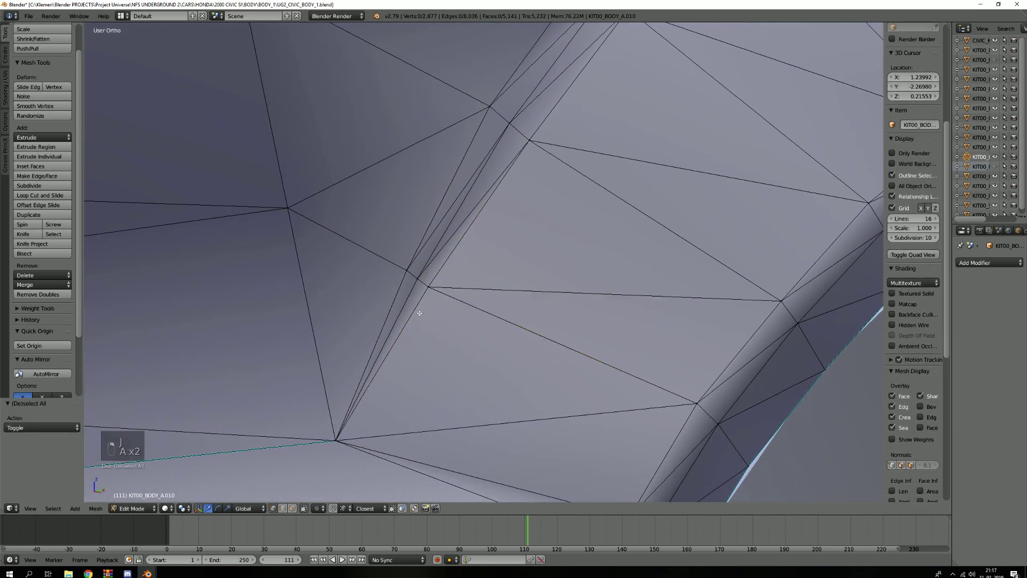
# Connect diagonal vertices across the two stacked rim faces just in front of the rear wheel arch's peak.
pyautogui.scroll(-6, 420, 313)
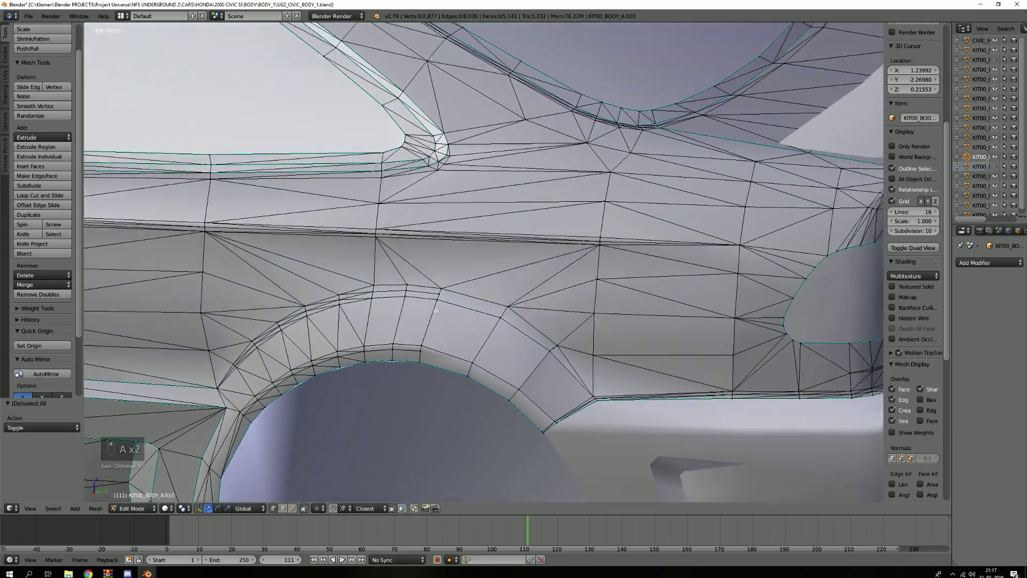
pyautogui.scroll(5, 436, 310)
pyautogui.rightClick(332, 294)
pyautogui.keyDown('shift'); pyautogui.rightClick(431, 298); pyautogui.keyUp('shift')
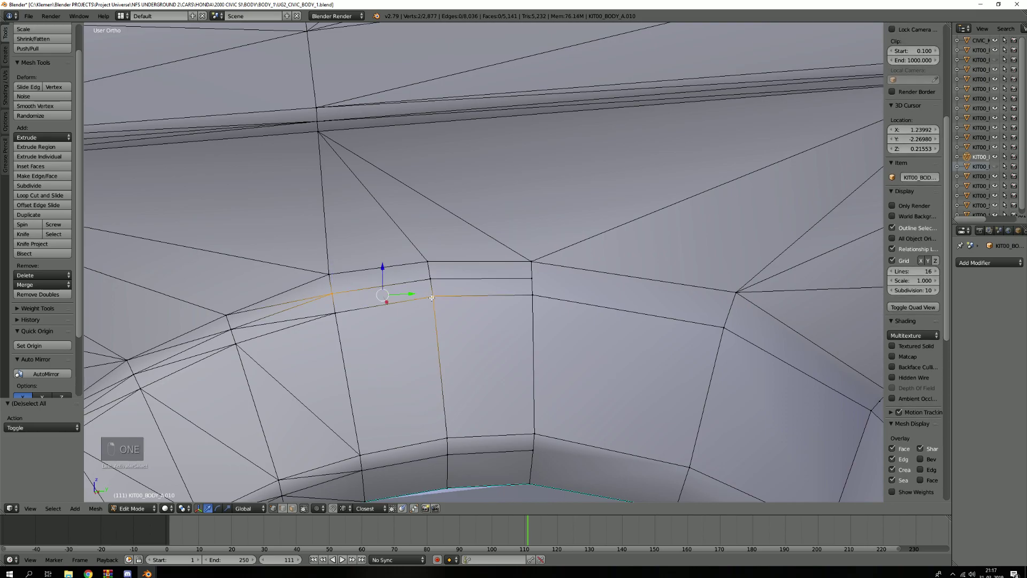
pyautogui.press('j')
pyautogui.press('a')
pyautogui.rightClick(328, 274)
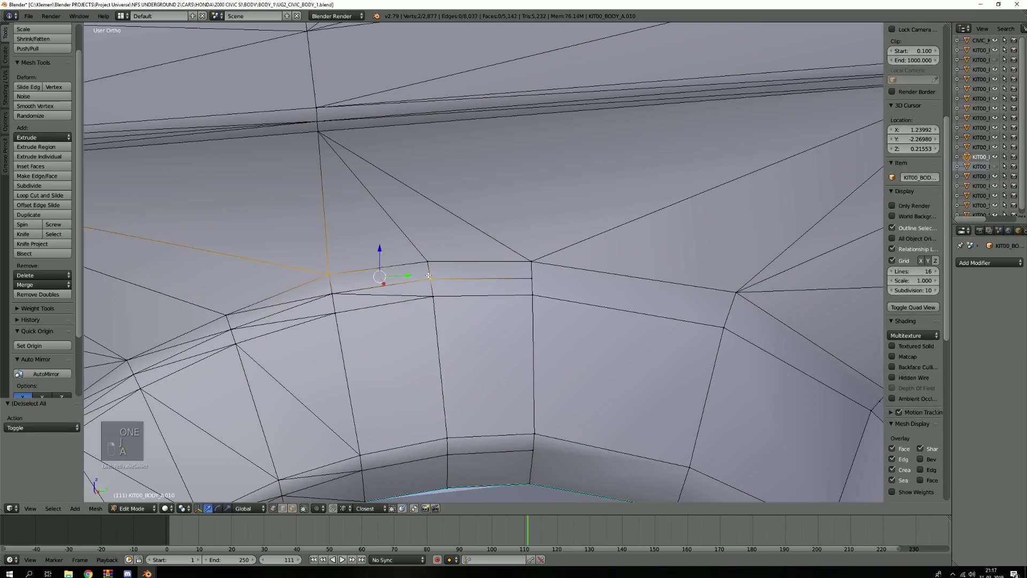
pyautogui.press('h')
pyautogui.hotkey('ctrl', 'z')
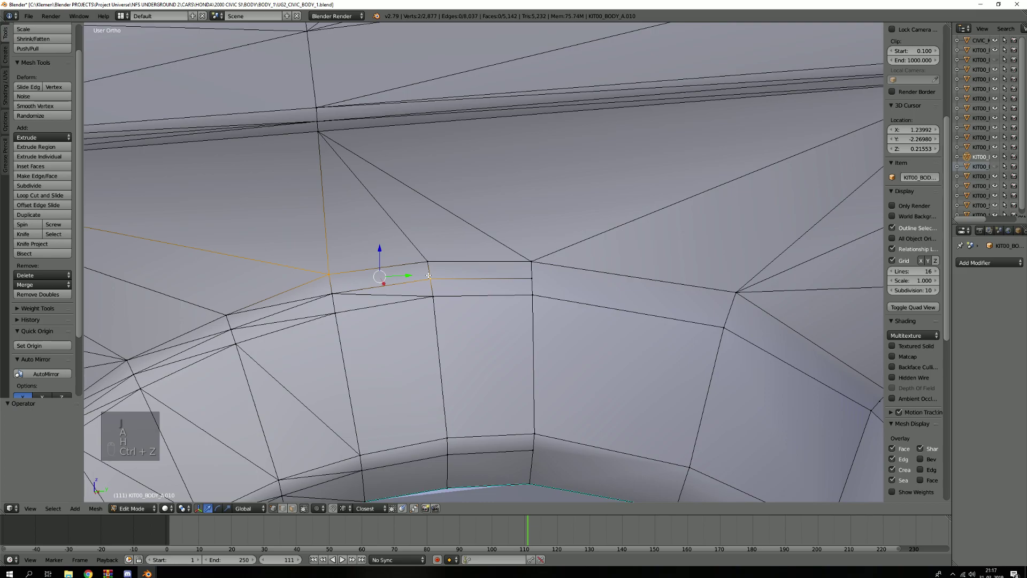
pyautogui.press('j')
pyautogui.press('a')
# Split the two thin rim faces at the peak of the rear wheel arch by connecting their diagonal vertices.
pyautogui.rightClick(431, 262)
pyautogui.keyDown('shift'); pyautogui.rightClick(527, 276); pyautogui.keyUp('shift')
pyautogui.press('j')
pyautogui.press('a')
pyautogui.rightClick(432, 295)
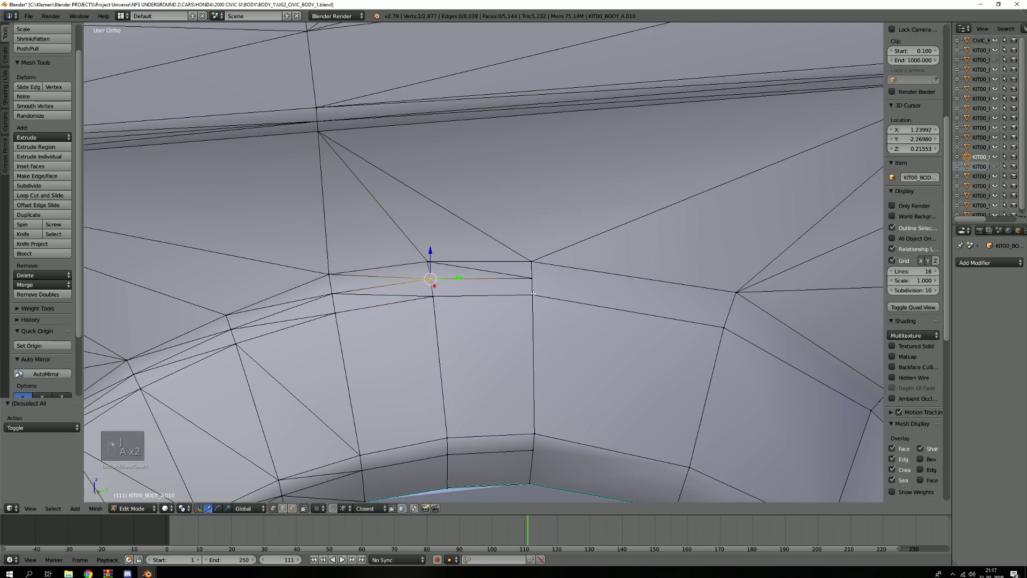
pyautogui.press('j')
pyautogui.press('a')
# Add diagonal edges across the two wide flare faces below the arch's peak rim.
pyautogui.rightClick(432, 296)
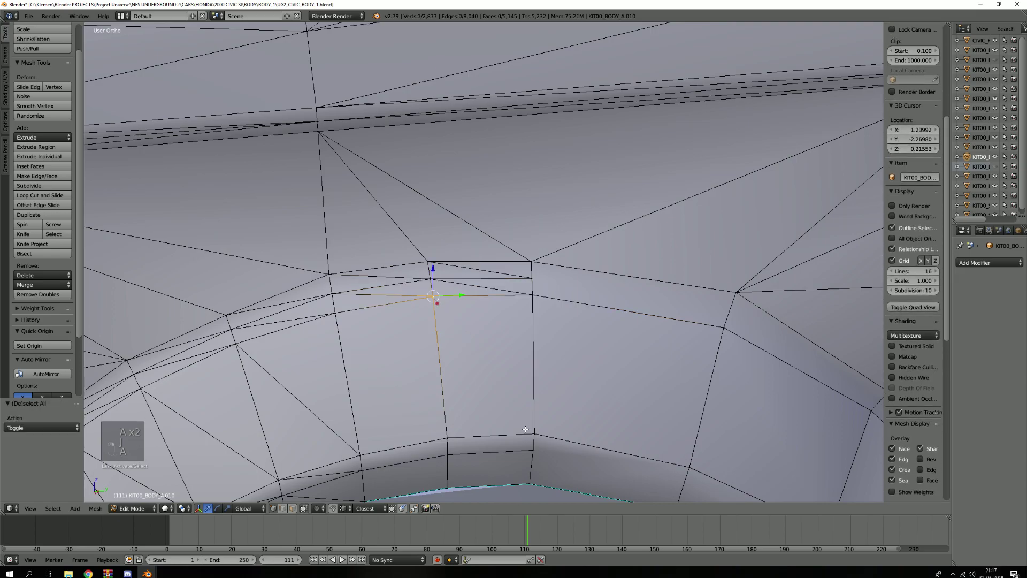
pyautogui.press('j')
pyautogui.press('a')
pyautogui.rightClick(335, 313)
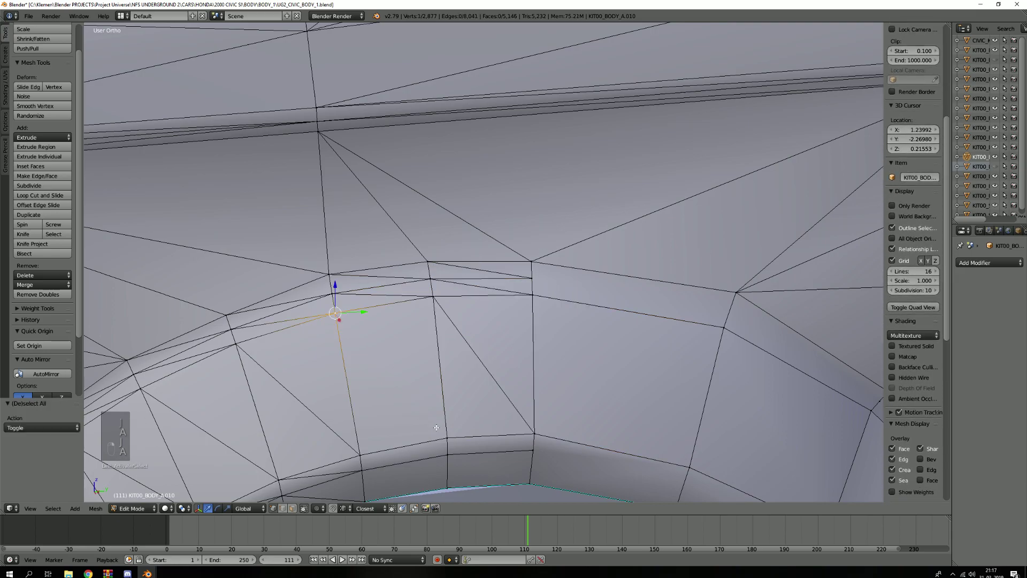
pyautogui.press('j')
pyautogui.press('a')
# Connect vertices diagonally across the two narrow faces where the flare bends into the inner wheel arch lip.
pyautogui.rightClick(360, 455)
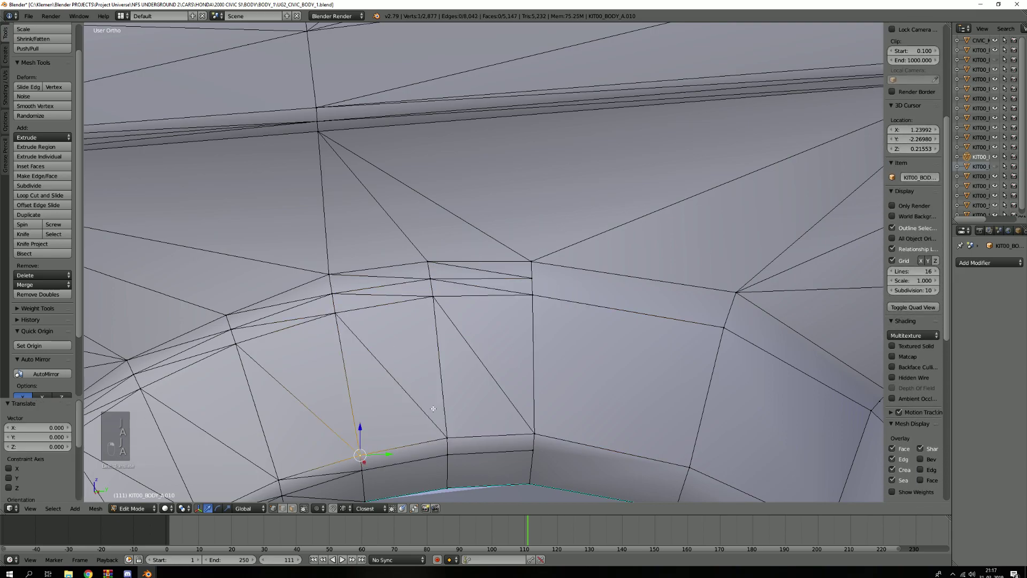
pyautogui.keyDown('shift'); pyautogui.moveTo(442, 446); pyautogui.dragTo(438, 352, button='middle'); pyautogui.keyUp('shift')
pyautogui.press('j')
pyautogui.press('a')
pyautogui.rightClick(443, 359)
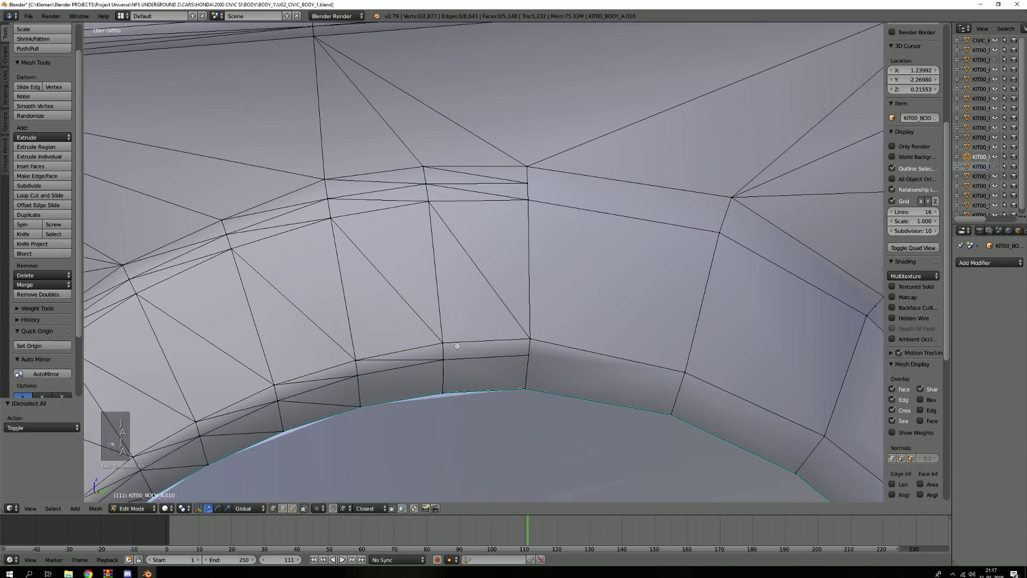
pyautogui.press('j')
pyautogui.press('a')
# Add diagonal edges to the two innermost lip faces bordering the wheel opening at the arch's top.
pyautogui.rightClick(443, 360)
pyautogui.press('j')
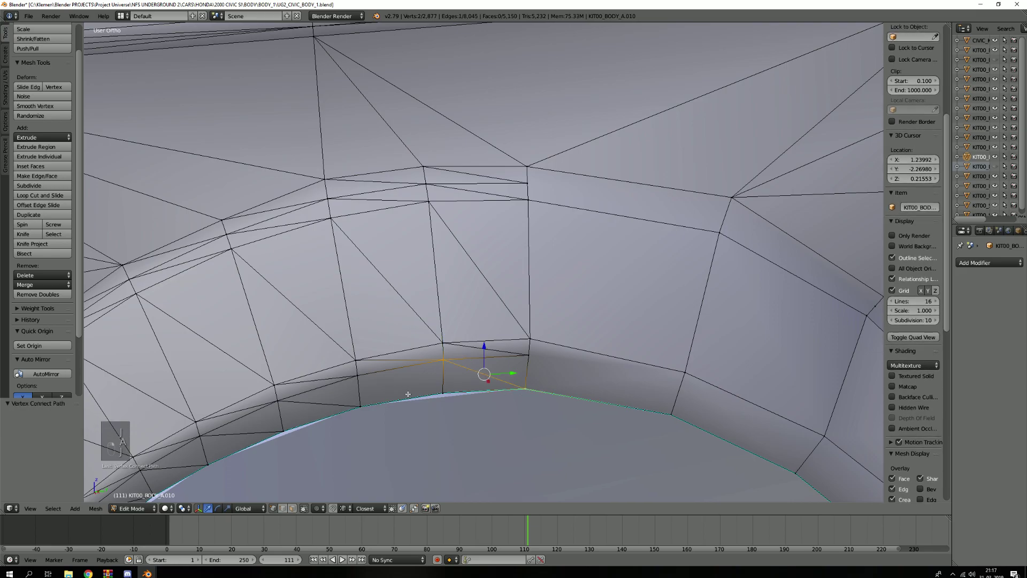
pyautogui.press('a')
pyautogui.rightClick(357, 376)
pyautogui.keyDown('shift'); pyautogui.rightClick(443, 391); pyautogui.keyUp('shift')
pyautogui.press('j')
pyautogui.press('a')
# Inspect the triangulated mesh of the rear wheel arch from several angles.
pyautogui.scroll(-5, 458, 385)
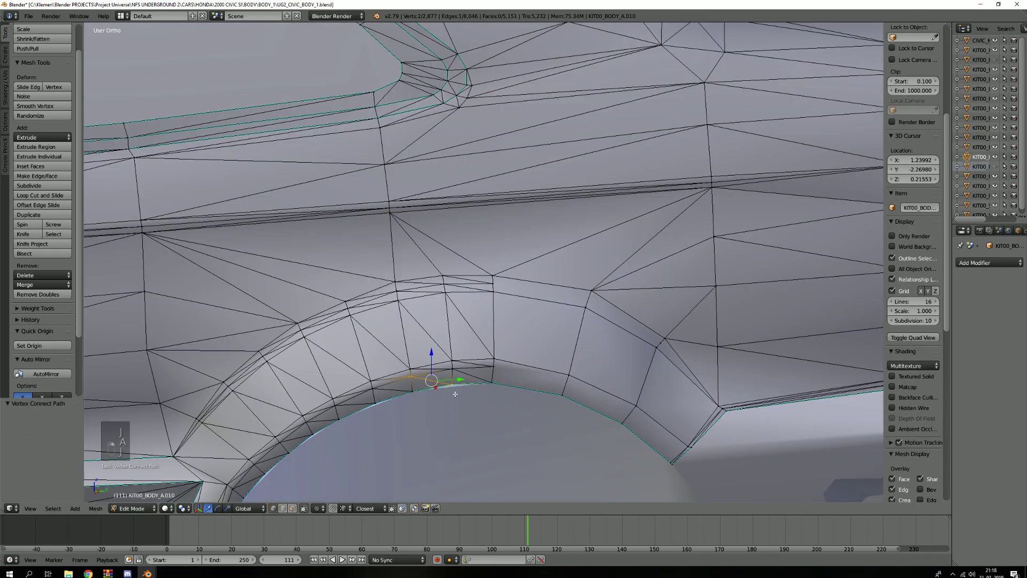
pyautogui.scroll(2, 486, 345)
pyautogui.scroll(3, 497, 350)
pyautogui.moveTo(498, 351)
pyautogui.mouseDown(button='middle')
pyautogui.moveTo(491, 330)
pyautogui.moveTo(465, 351)
pyautogui.moveTo(498, 367)
pyautogui.mouseUp(button='middle')
pyautogui.scroll(-4, 486, 337)
pyautogui.scroll(2, 497, 367)
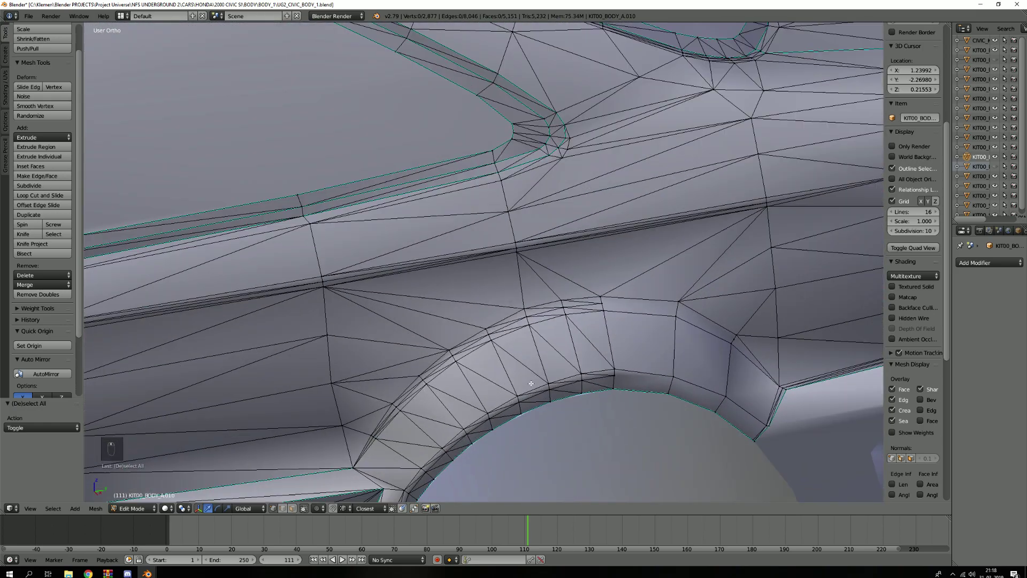
pyautogui.moveTo(572, 380); pyautogui.dragTo(555, 341, button='middle')
pyautogui.scroll(-3, 899, 410)
pyautogui.scroll(3, 922, 433)
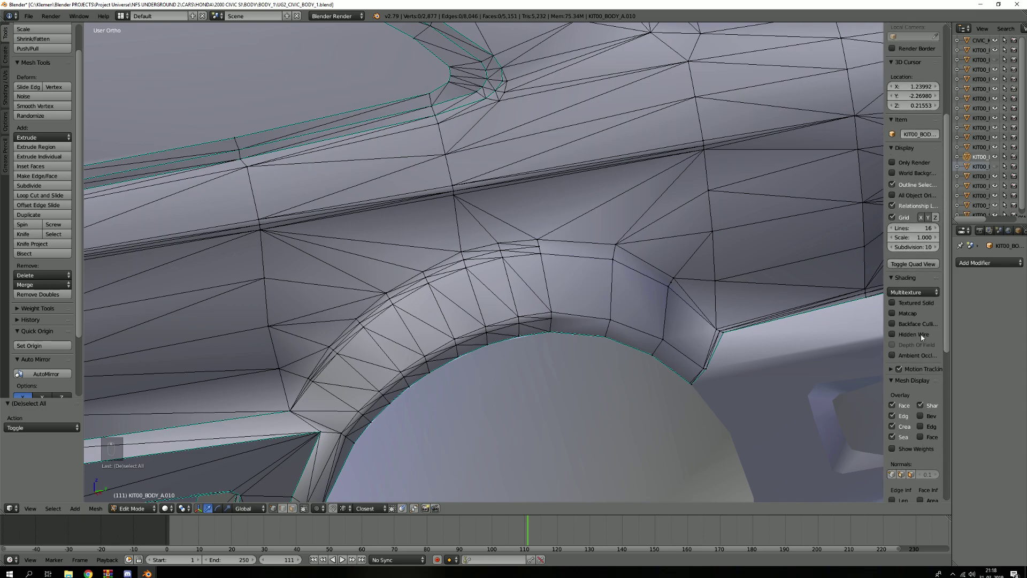
# Enable Matcap shading in the viewport and switch the body to Object Mode.
pyautogui.click(891, 313)
pyautogui.scroll(-5, 543, 350)
pyautogui.scroll(-2, 543, 350)
pyautogui.moveTo(544, 350); pyautogui.dragTo(469, 270, button='middle')
pyautogui.scroll(3, 476, 278)
pyautogui.press('Tab')
# Examine the matcap reflections over the rear quarter panel and wheel arch flare from different angles and distances.
pyautogui.scroll(-3, 460, 271)
pyautogui.scroll(4, 469, 271)
pyautogui.scroll(3, 469, 271)
pyautogui.moveTo(415, 249); pyautogui.dragTo(523, 194, button='middle')
pyautogui.scroll(-6, 406, 261)
pyautogui.scroll(9, 351, 298)
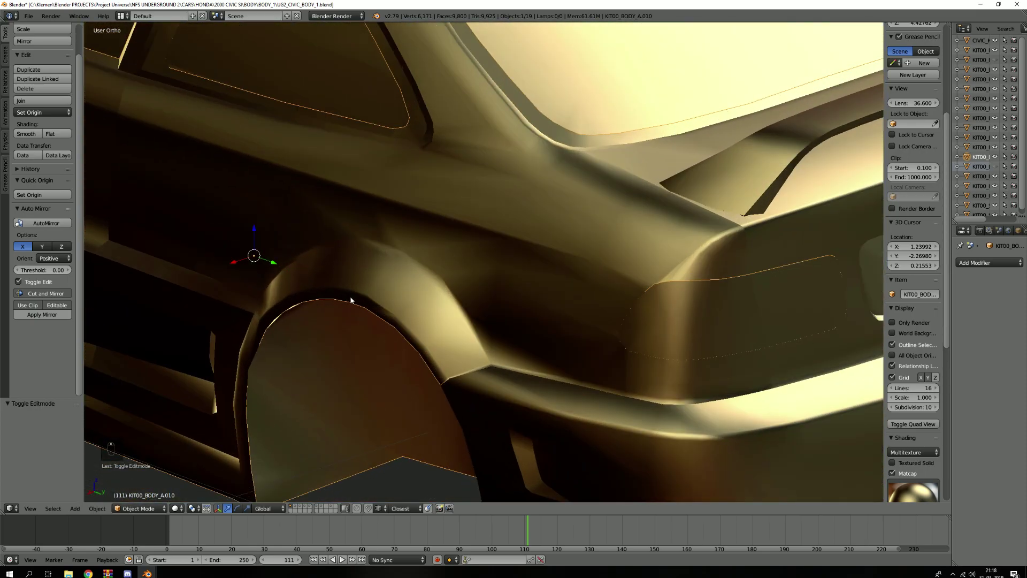
pyautogui.scroll(-6, 380, 300)
pyautogui.moveTo(383, 301); pyautogui.dragTo(472, 282, button='middle')
pyautogui.scroll(-5, 473, 282)
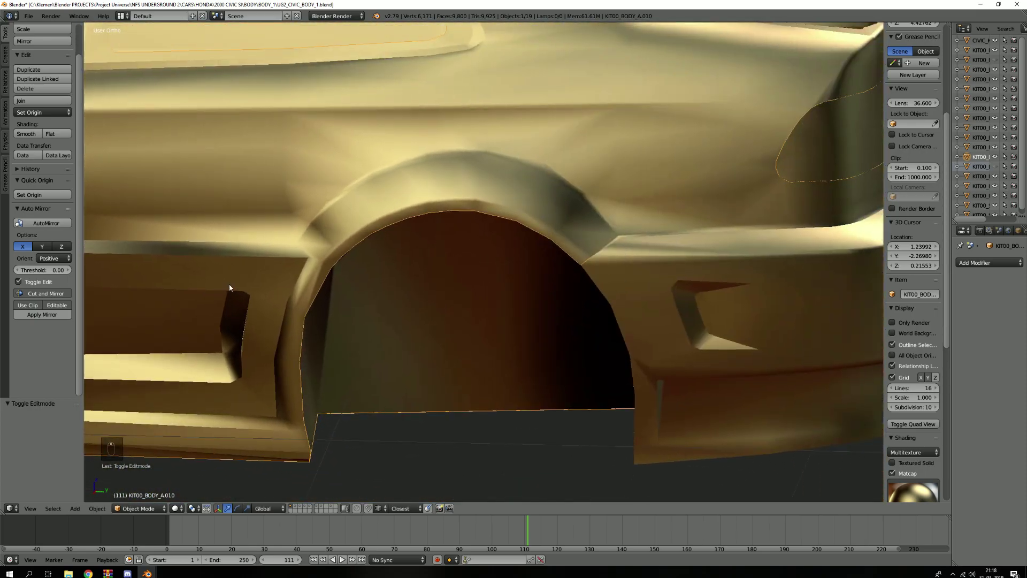
# Compare the mesh edges with the matcap shading at the front corner of the rear wheel arch.
pyautogui.scroll(8, 412, 246)
pyautogui.press('Tab')
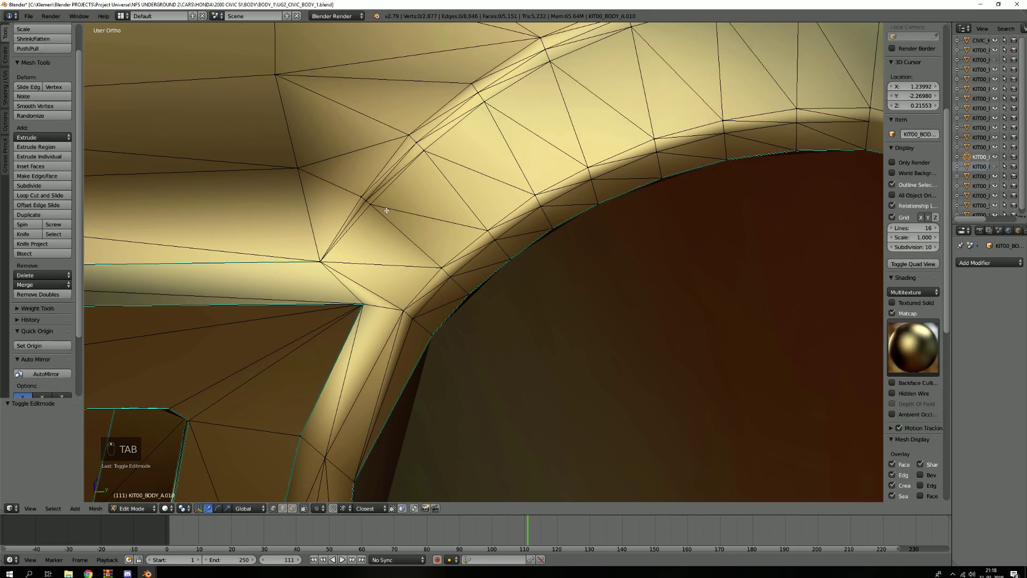
pyautogui.press('Tab')
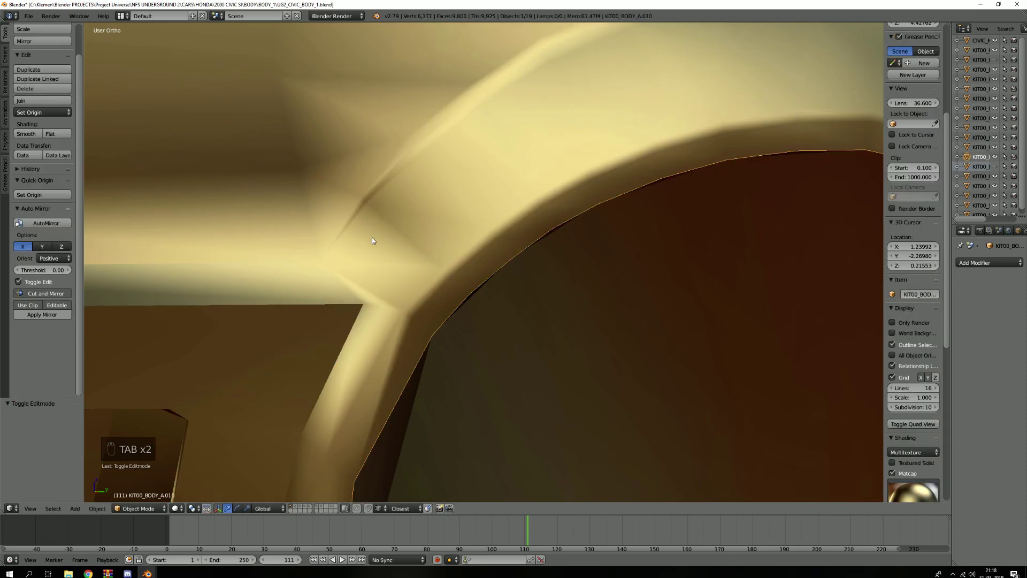
pyautogui.scroll(4, 371, 237)
pyautogui.scroll(-3, 431, 251)
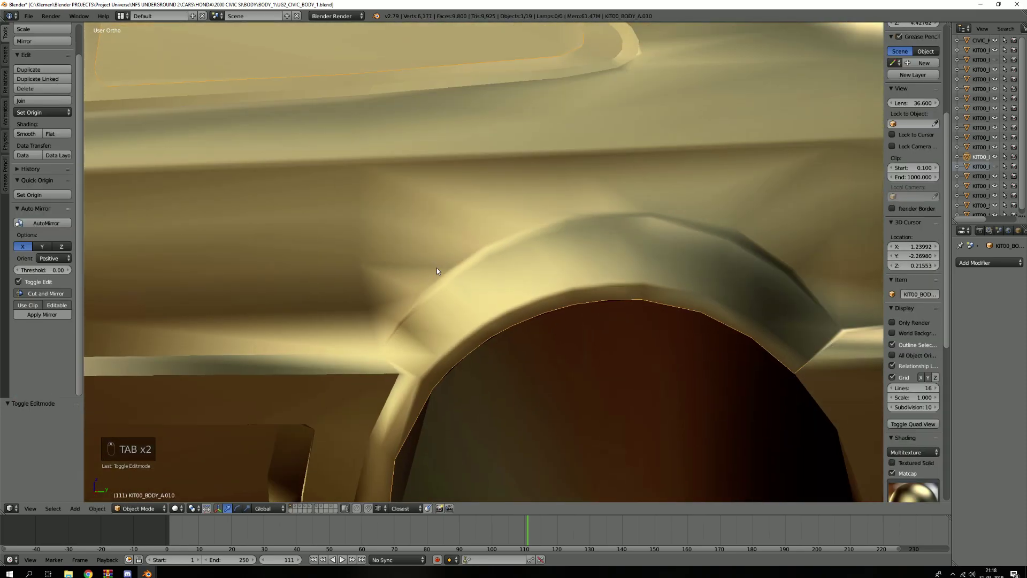
pyautogui.scroll(2, 498, 230)
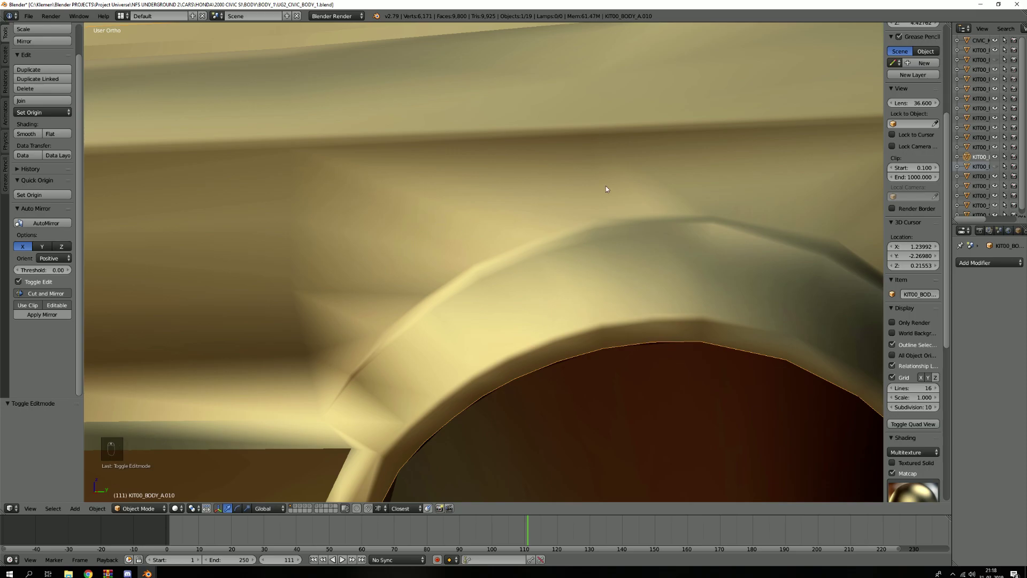
pyautogui.press('Tab')
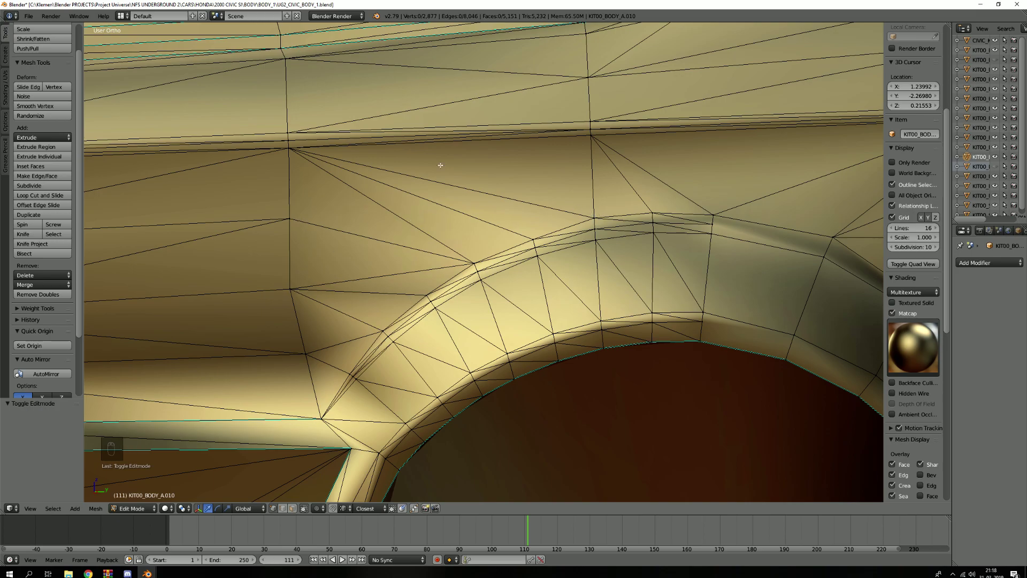
pyautogui.scroll(-5, 475, 67)
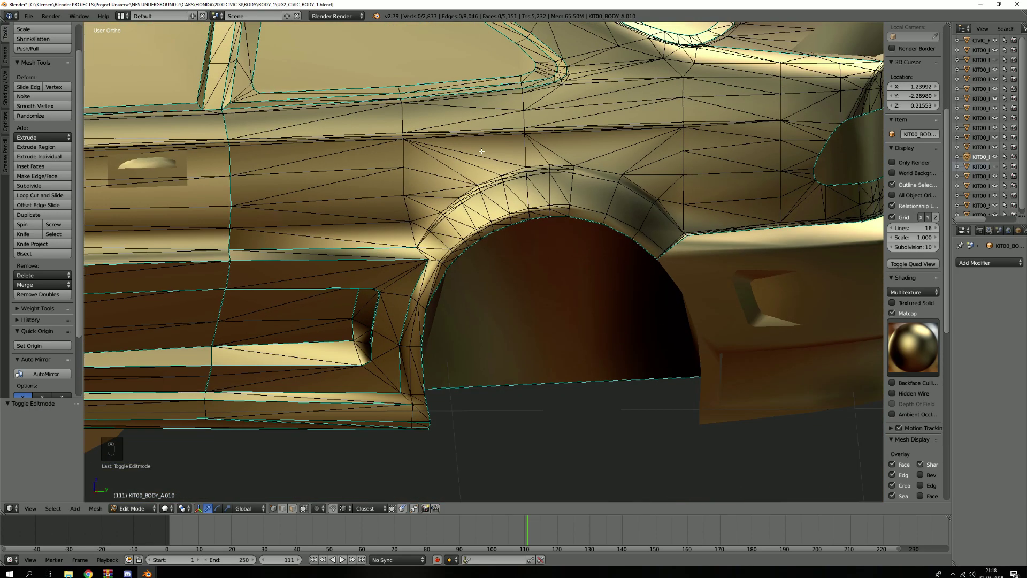
pyautogui.scroll(1, 489, 171)
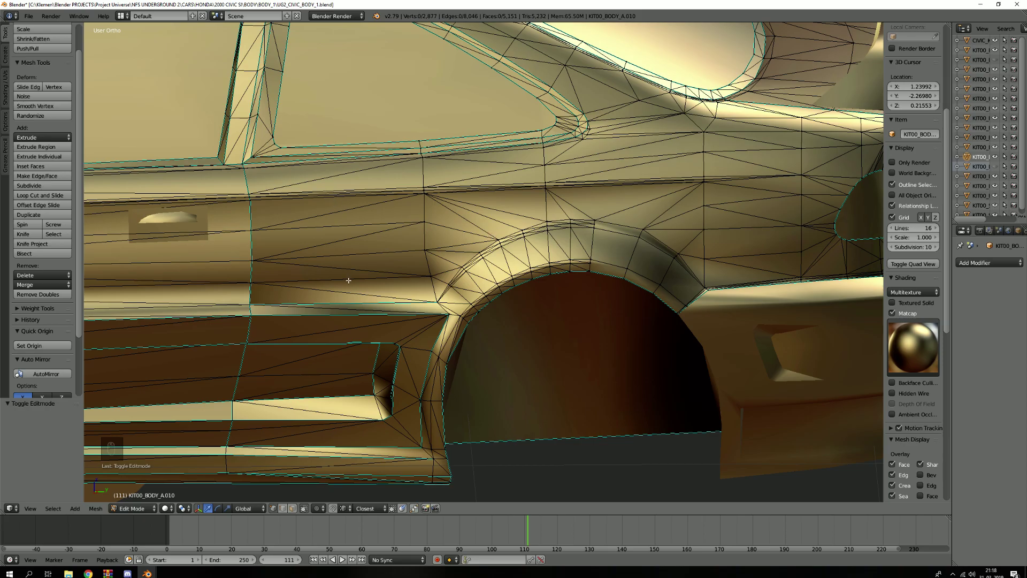
# Check the shading of the rear fender between the wheel arch and tail light, and of the whole flare.
pyautogui.keyDown('shift'); pyautogui.moveTo(478, 206); pyautogui.dragTo(317, 246, button='middle'); pyautogui.keyUp('shift')
pyautogui.scroll(3, 428, 245)
pyautogui.scroll(-2, 428, 244)
pyautogui.moveTo(428, 244); pyautogui.dragTo(443, 296, button='middle')
pyautogui.press('Tab')
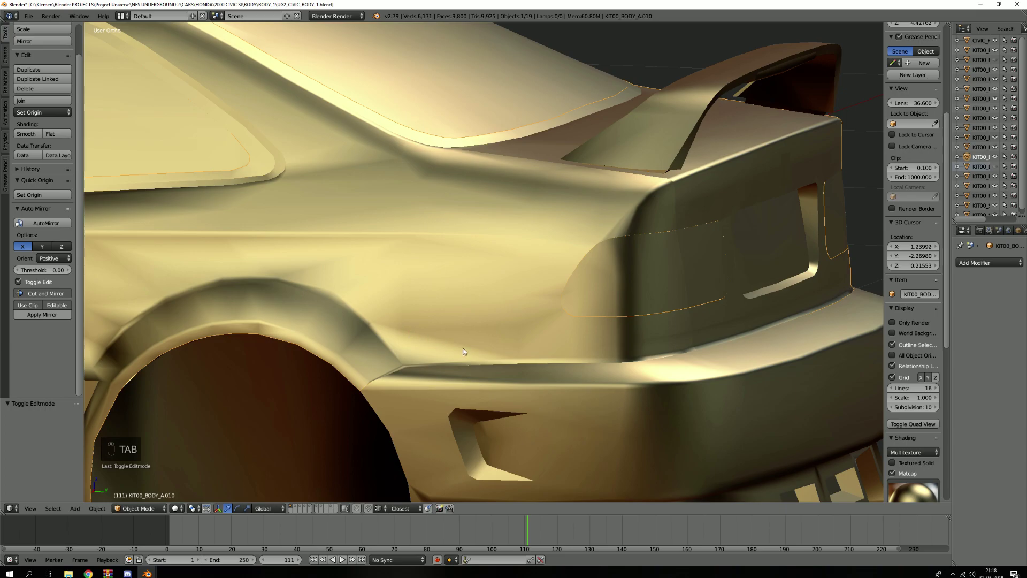
pyautogui.scroll(-10, 559, 320)
pyautogui.moveTo(507, 298); pyautogui.dragTo(631, 227, button='middle')
pyautogui.scroll(10, 605, 239)
pyautogui.keyDown('shift'); pyautogui.moveTo(631, 228); pyautogui.dragTo(526, 237, button='middle'); pyautogui.keyUp('shift')
pyautogui.scroll(8, 525, 236)
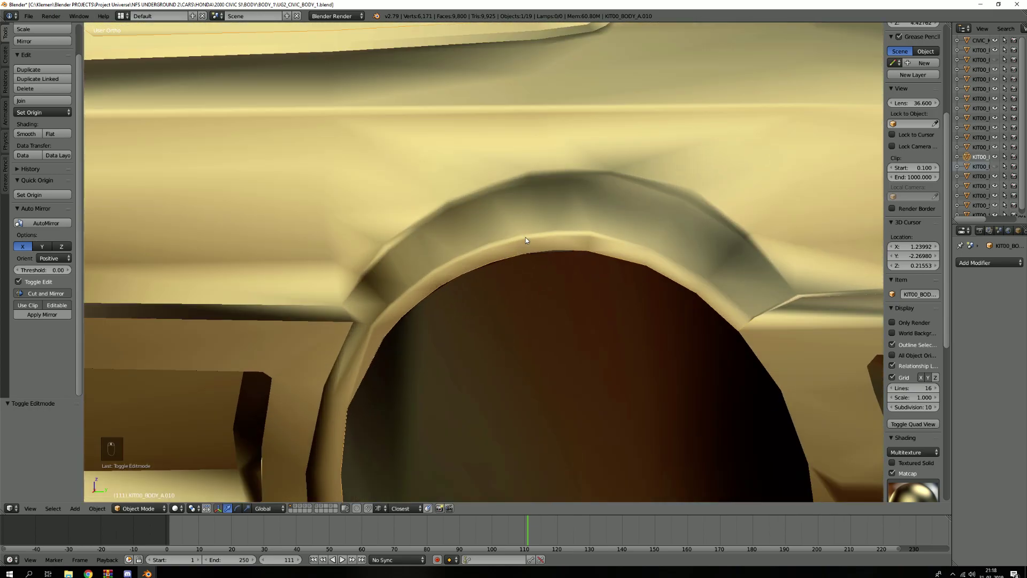
# Compare the edge layout around the wheel arch's peak with its smooth shading in Object Mode.
pyautogui.press('Tab')
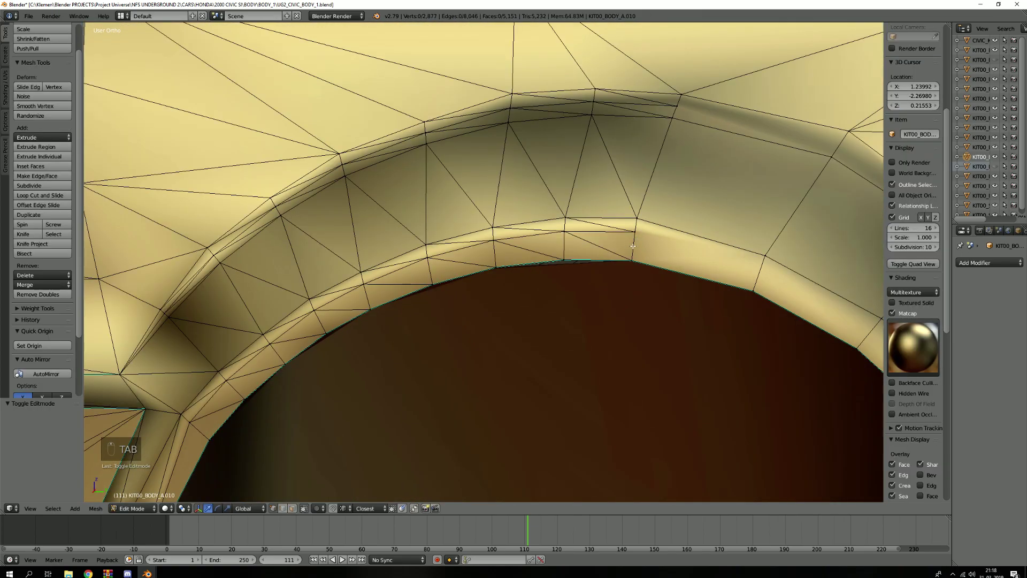
pyautogui.press('Tab')
pyautogui.press('Tab')
pyautogui.press('Tab')
pyautogui.scroll(-10, 489, 264)
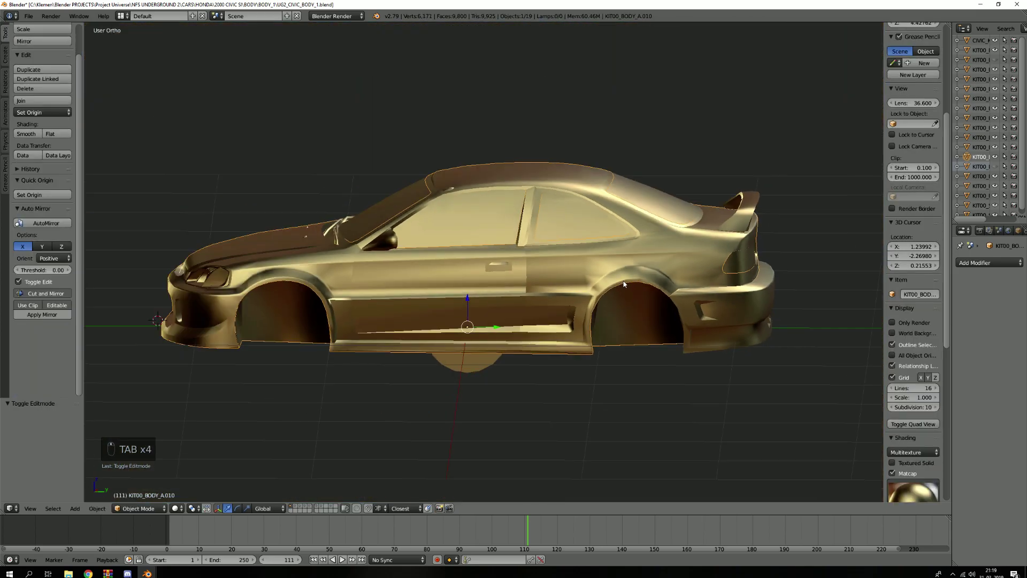
# Inspect the flare surface and inner lip up close, along with the surrounding rear quarter panel.
pyautogui.keyDown('shift'); pyautogui.moveTo(623, 284); pyautogui.dragTo(471, 258, button='middle'); pyautogui.keyUp('shift')
pyautogui.scroll(10, 497, 264)
pyautogui.scroll(5, 490, 274)
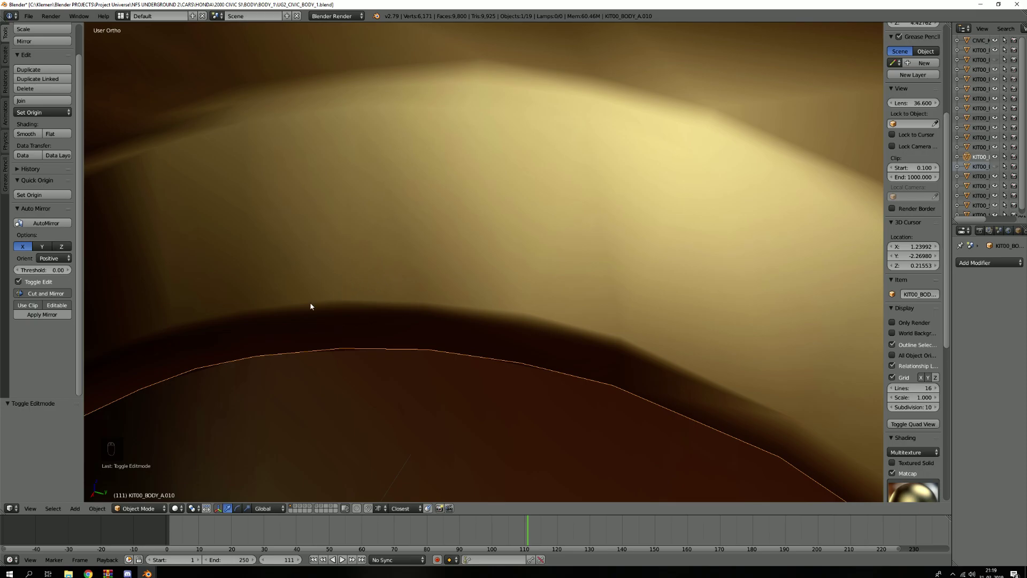
pyautogui.scroll(-9, 318, 242)
pyautogui.moveTo(314, 285); pyautogui.dragTo(353, 266, button='middle')
pyautogui.keyDown('shift'); pyautogui.moveTo(409, 238); pyautogui.dragTo(322, 325, button='middle'); pyautogui.keyUp('shift')
pyautogui.scroll(-3, 344, 317)
pyautogui.scroll(-1, 333, 272)
pyautogui.scroll(6, 407, 243)
pyautogui.scroll(-5, 376, 301)
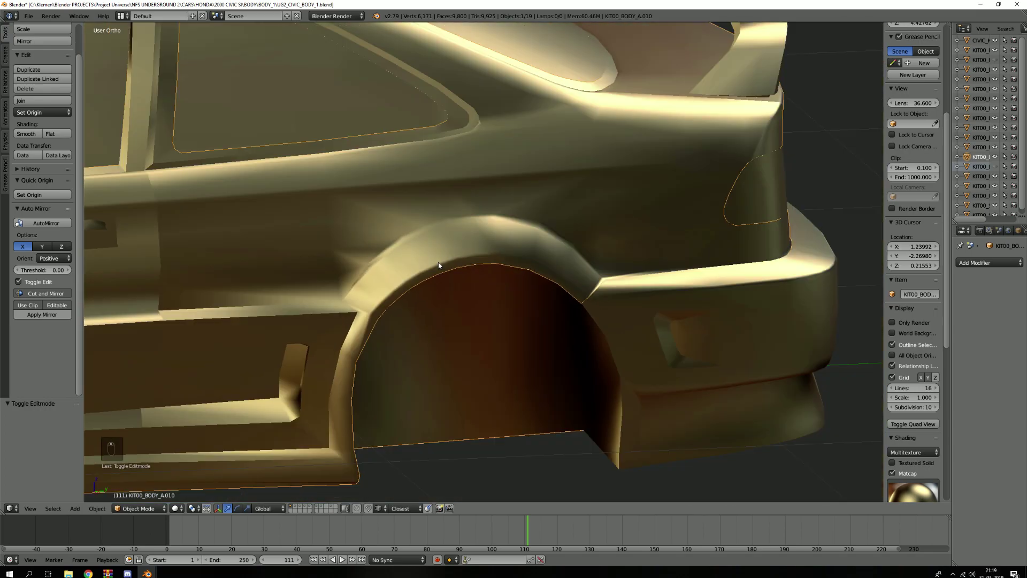
# Dissolve three diagonal edges near the front wheel arch's peak: one on the flare, one on its rim and one on the inner lip.
pyautogui.scroll(2, 376, 301)
pyautogui.scroll(-6, 376, 302)
pyautogui.keyDown('shift'); pyautogui.moveTo(198, 318); pyautogui.dragTo(554, 300, button='middle'); pyautogui.keyUp('shift')
pyautogui.scroll(9, 511, 270)
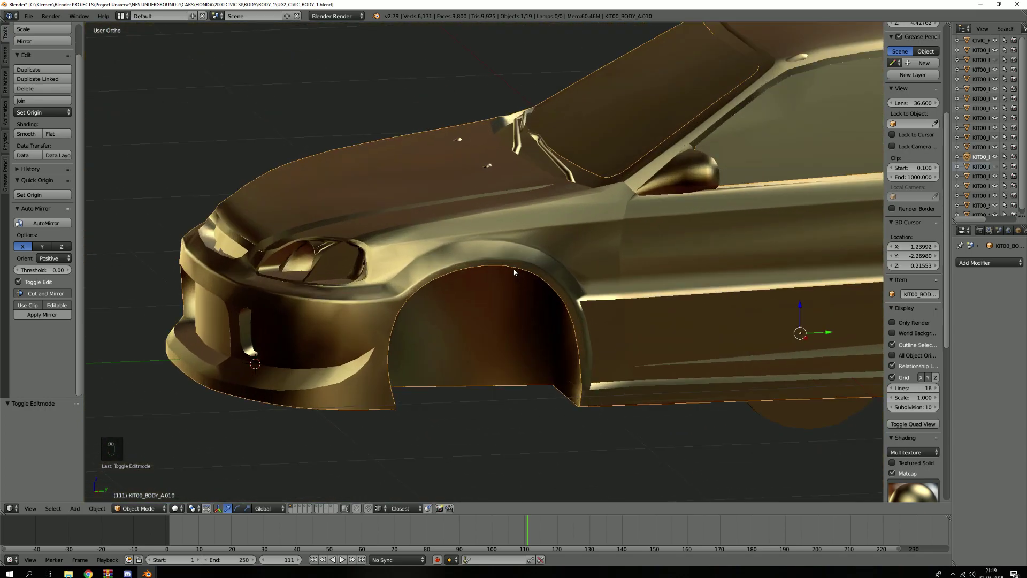
pyautogui.scroll(-3, 498, 265)
pyautogui.scroll(4, 495, 252)
pyautogui.press('Tab')
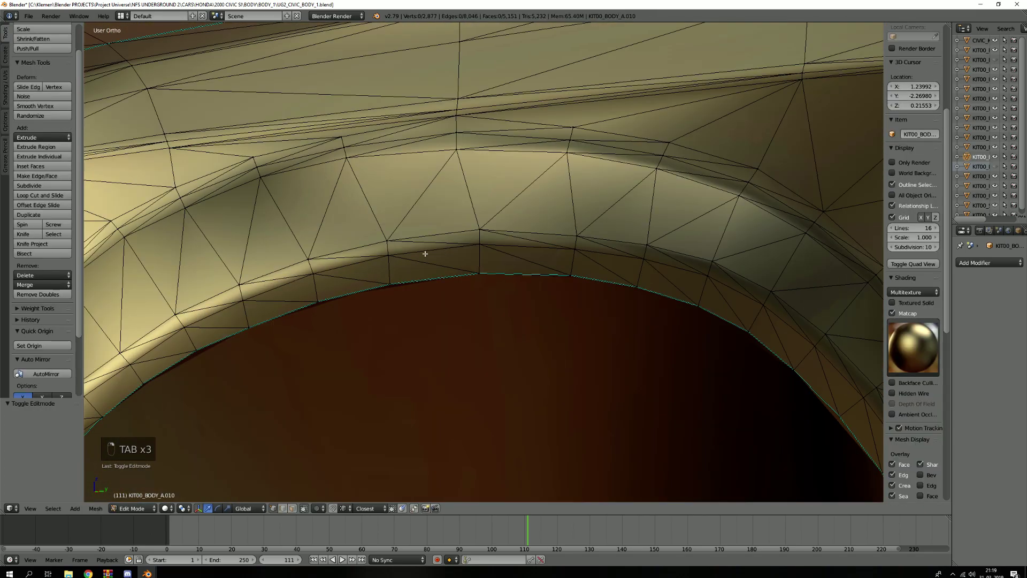
pyautogui.press('a')
pyautogui.press('a')
pyautogui.press('a')
pyautogui.press('a')
pyautogui.scroll(2, 431, 253)
pyautogui.press('a')
pyautogui.press('2')
pyautogui.rightClick(432, 262)
pyautogui.keyDown('shift'); pyautogui.rightClick(432, 221); pyautogui.keyUp('shift')
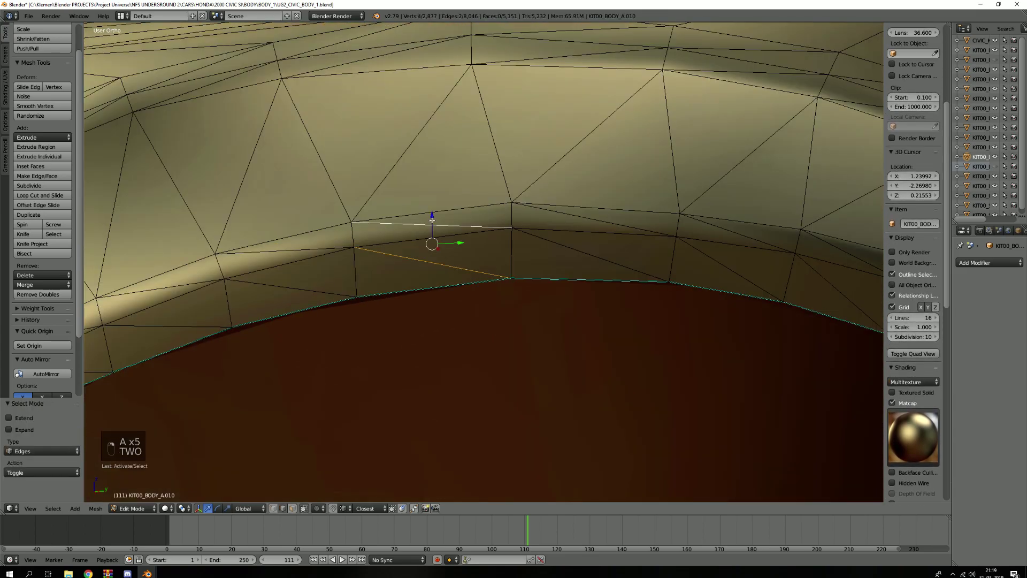
pyautogui.keyDown('shift'); pyautogui.rightClick(402, 146); pyautogui.keyUp('shift')
pyautogui.press('x')
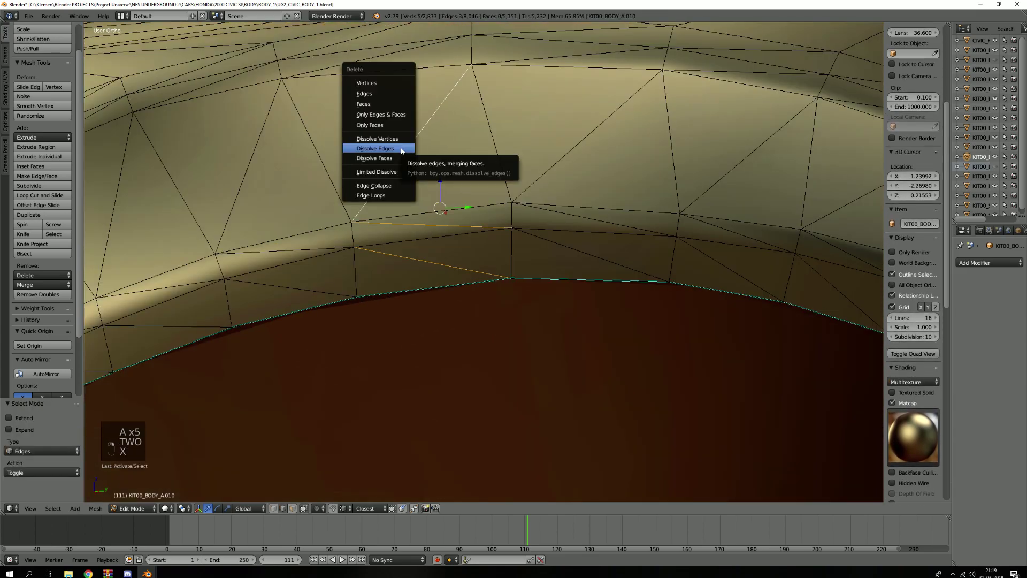
pyautogui.click(402, 148)
# Connect the opposite corner vertices of the merged faces at the front arch's peak so their diagonals run the other way.
pyautogui.press('a')
pyautogui.press('1')
pyautogui.rightClick(355, 295)
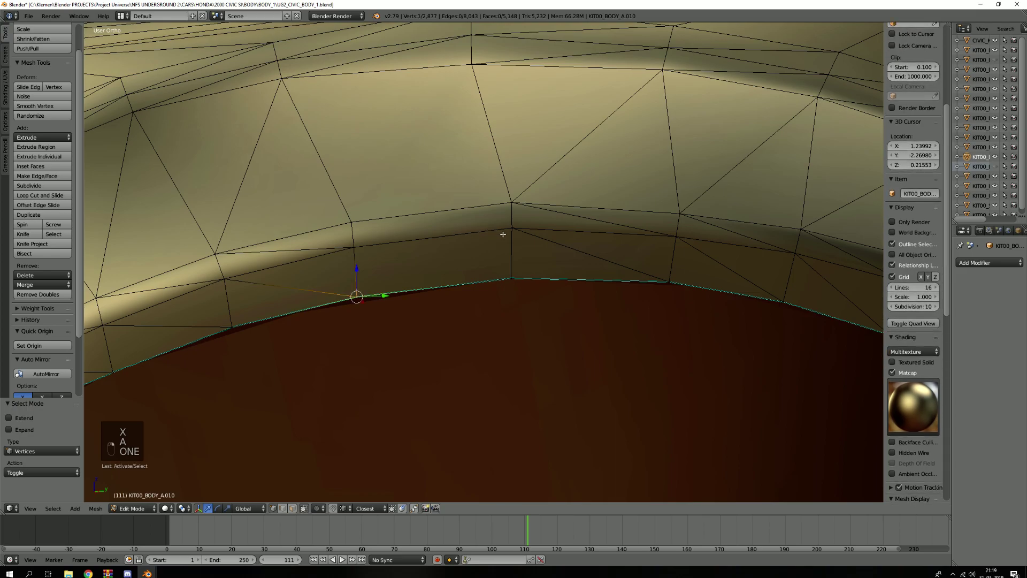
pyautogui.press('j')
pyautogui.press('a')
pyautogui.rightClick(512, 203)
pyautogui.keyDown('shift'); pyautogui.rightClick(363, 242); pyautogui.keyUp('shift')
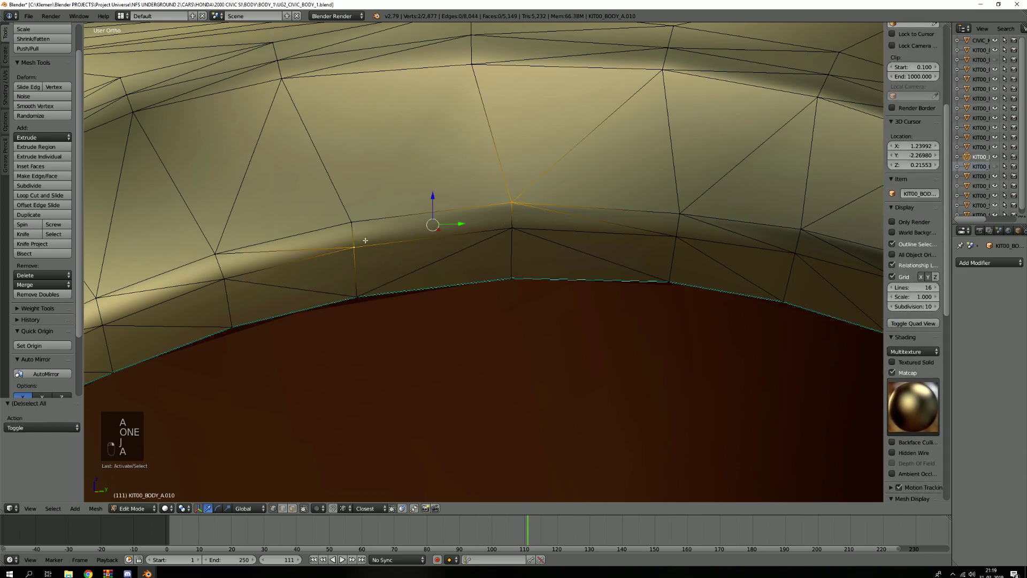
pyautogui.press('j')
pyautogui.press('a')
pyautogui.rightClick(281, 79)
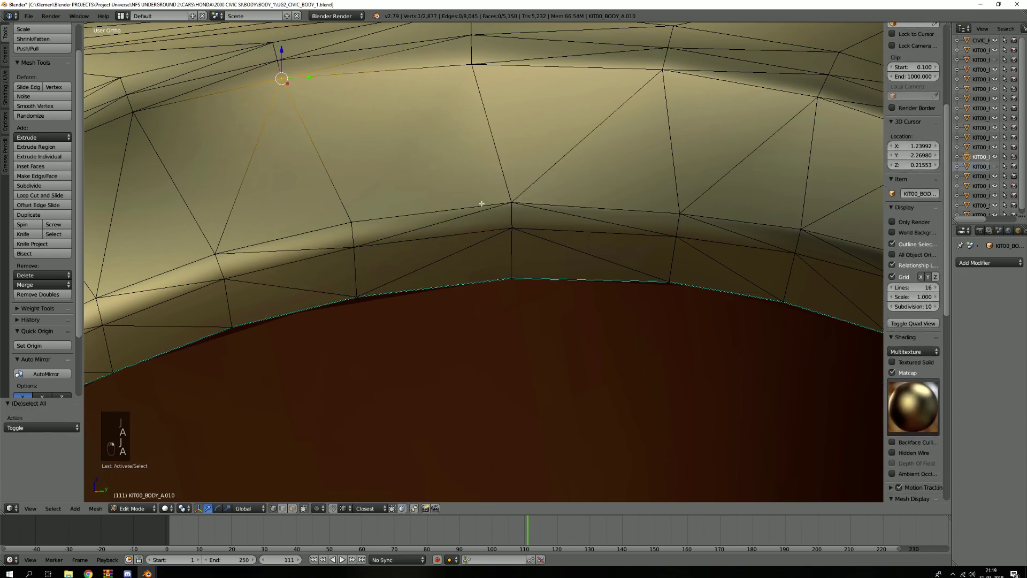
# Examine the matcap shading of the front wheel arch flare and inner lip against its edge layout from several angles.
pyautogui.press('Tab')
pyautogui.scroll(-4, 515, 245)
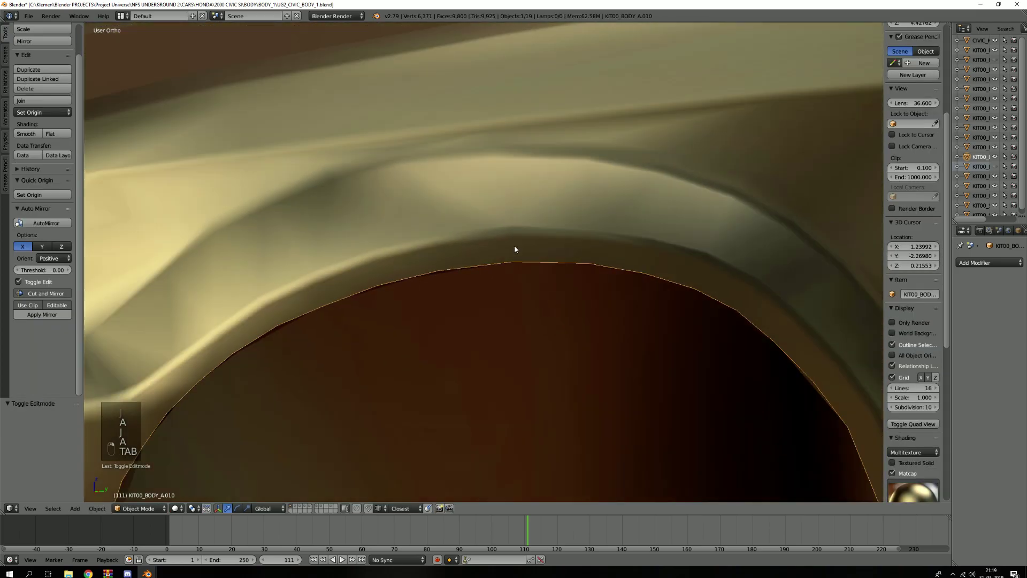
pyautogui.scroll(6, 335, 199)
pyautogui.scroll(-4, 336, 229)
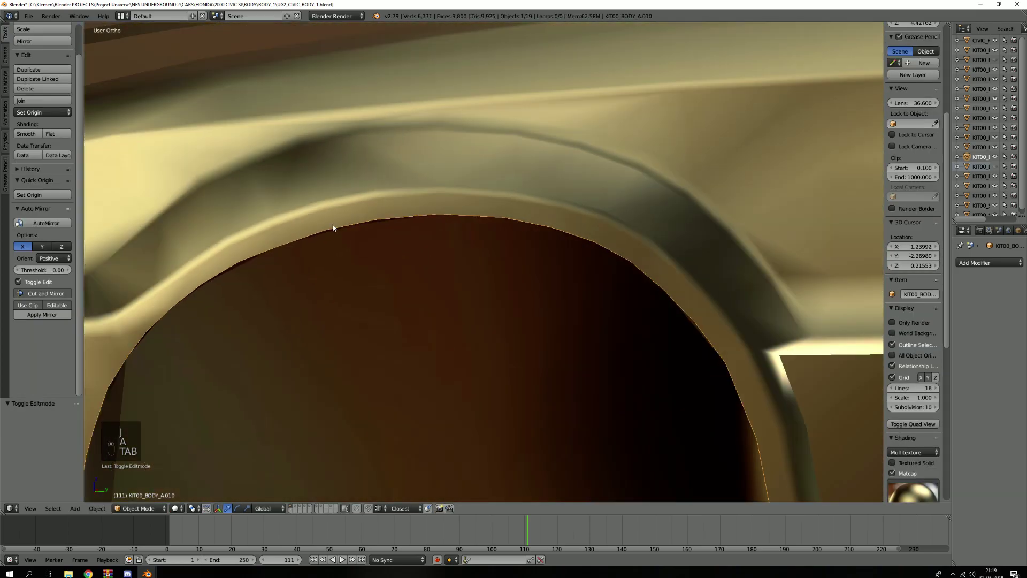
pyautogui.scroll(6, 337, 231)
pyautogui.press('Tab')
pyautogui.scroll(-4, 358, 214)
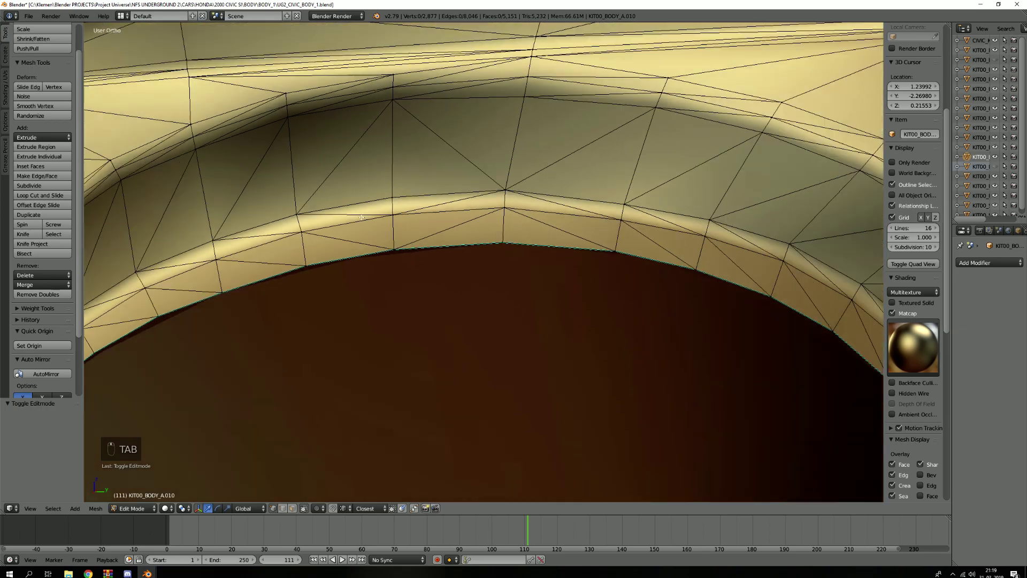
pyautogui.press('Tab')
pyautogui.scroll(6, 388, 227)
pyautogui.scroll(-4, 391, 228)
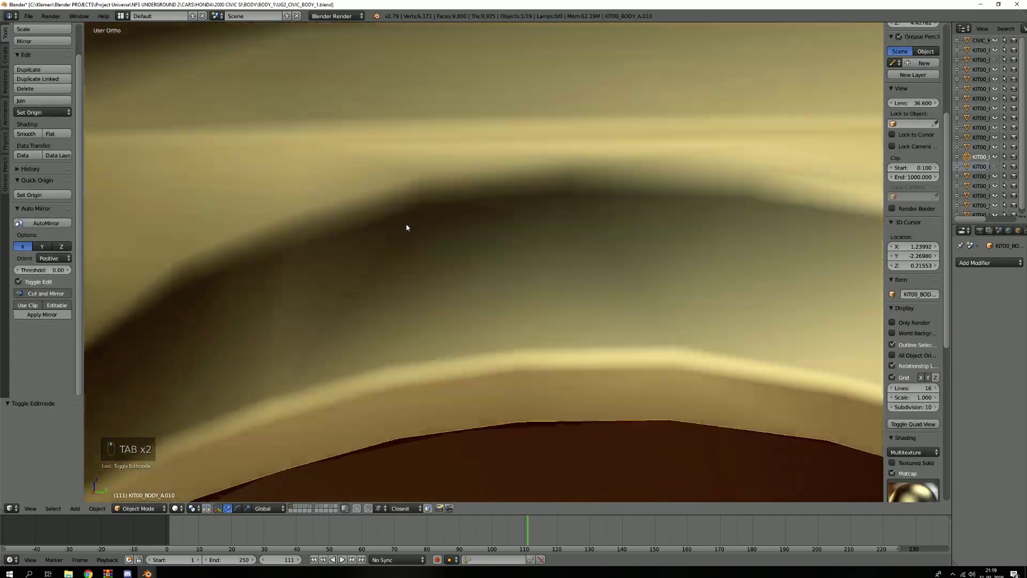
pyautogui.scroll(3, 536, 231)
pyautogui.scroll(4, 495, 261)
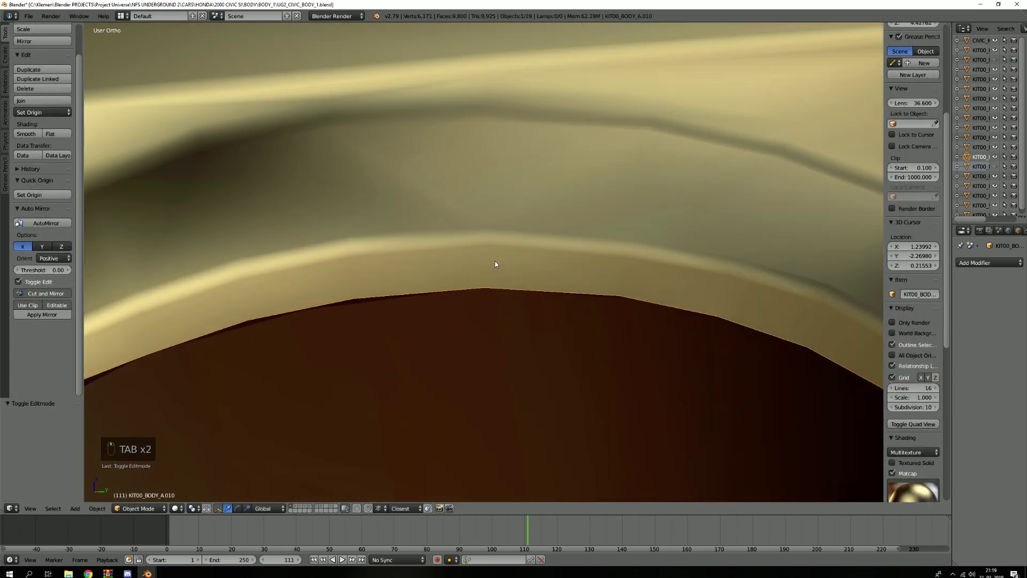
pyautogui.scroll(-6, 496, 262)
pyautogui.moveTo(509, 300); pyautogui.dragTo(484, 247, button='middle')
pyautogui.scroll(3, 539, 281)
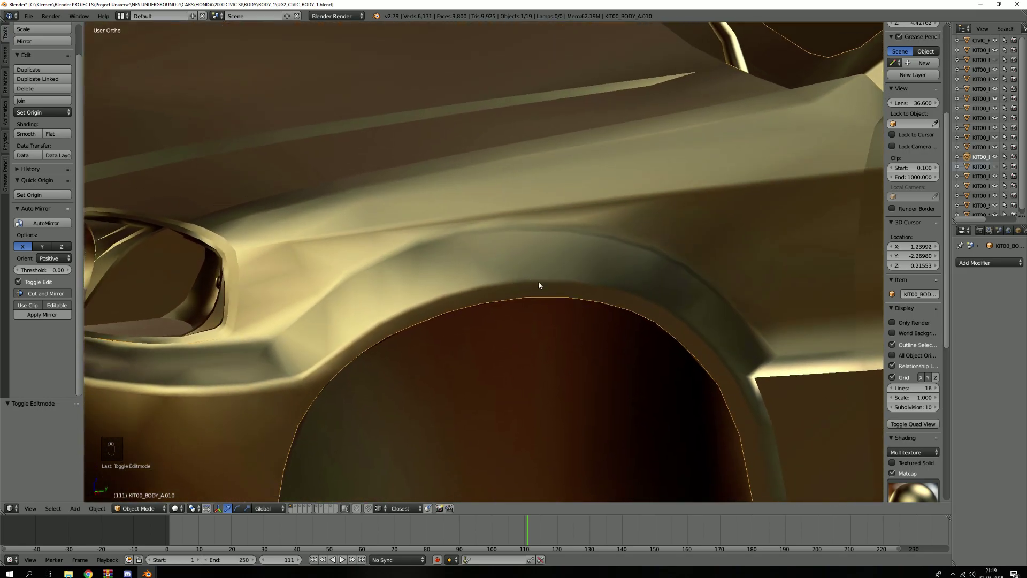
# Compare the front arch peak's shading before and after the diagonal changes by undoing and redoing them, ending with them restored.
pyautogui.hotkey('ctrl', 'z')
pyautogui.hotkey('ctrl', 'z')
pyautogui.hotkey('ctrl', 'shift', 'z')
pyautogui.hotkey('ctrl', 'z')
pyautogui.hotkey('ctrl', 'shift', 'z')
pyautogui.hotkey('ctrl', 'shift', 'z')
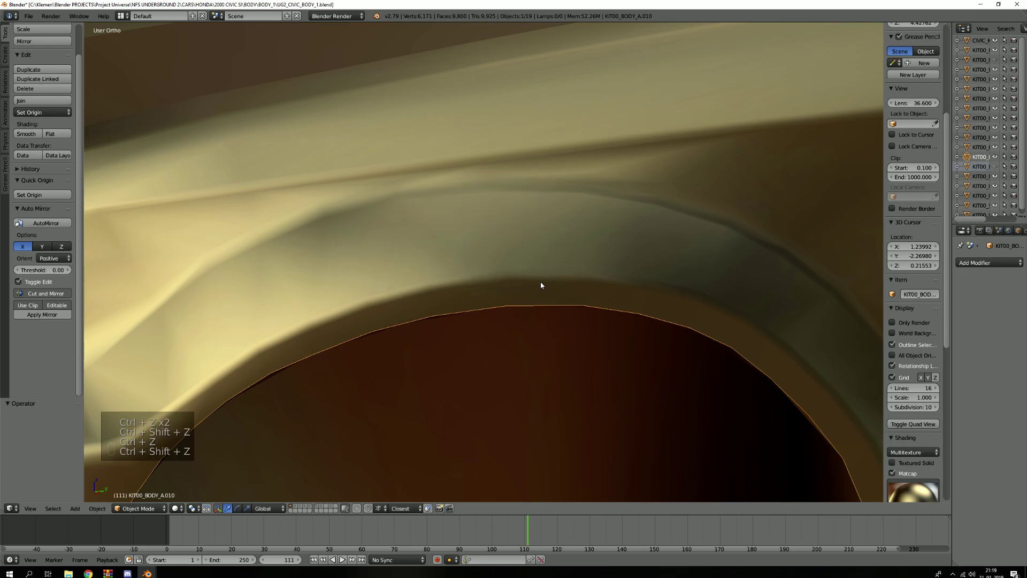
pyautogui.hotkey('ctrl', 'z')
pyautogui.hotkey('ctrl', 'z')
pyautogui.hotkey('ctrl', 'shift', 'z')
pyautogui.hotkey('ctrl', 'z')
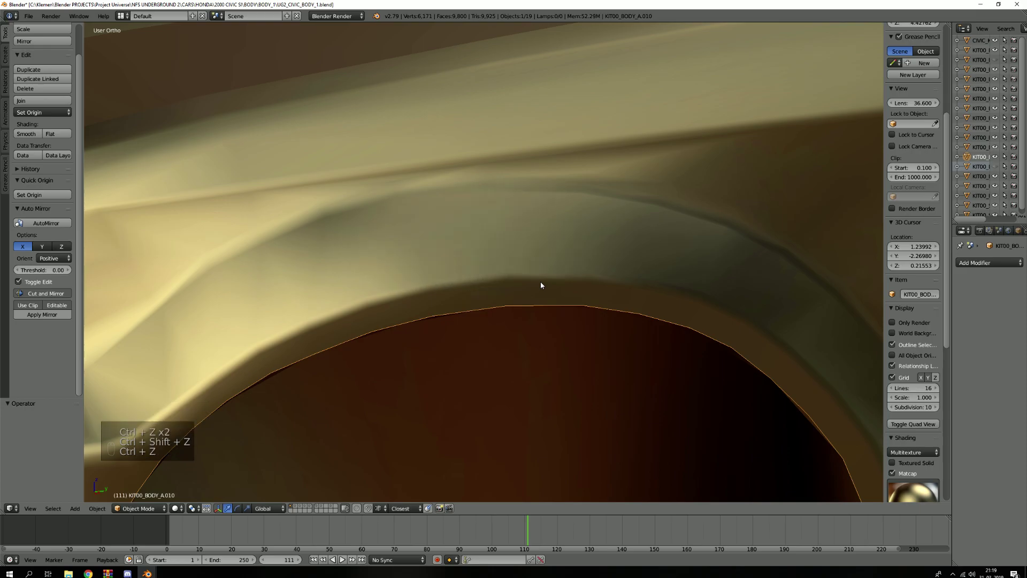
pyautogui.hotkey('ctrl', 'shift', 'z')
pyautogui.hotkey('ctrl', 'z')
pyautogui.hotkey('ctrl', 'shift', 'z')
pyautogui.hotkey('ctrl', 'z')
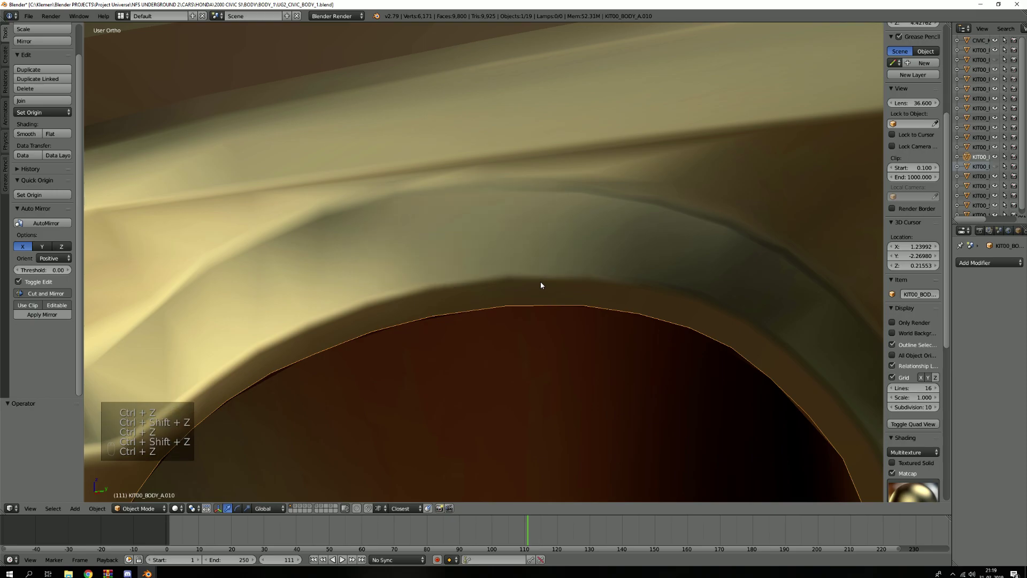
pyautogui.hotkey('ctrl', 'shift', 'z')
# Compare the flare's shading with and without the recent edge changes from the headlight side, leaving the changes restored for editing.
pyautogui.scroll(-4, 535, 271)
pyautogui.moveTo(534, 271)
pyautogui.mouseDown(button='middle')
pyautogui.moveTo(550, 287)
pyautogui.moveTo(443, 247)
pyautogui.moveTo(531, 238)
pyautogui.mouseUp(button='middle')
pyautogui.scroll(-3, 442, 248)
pyautogui.scroll(6, 575, 236)
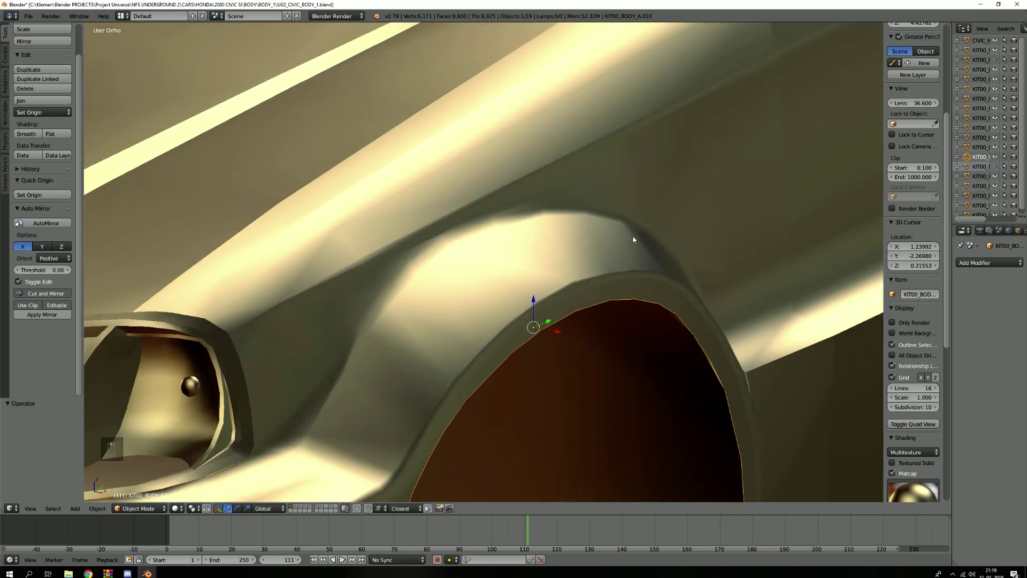
pyautogui.hotkey('ctrl', 'z')
pyautogui.hotkey('ctrl', 'shift', 'z')
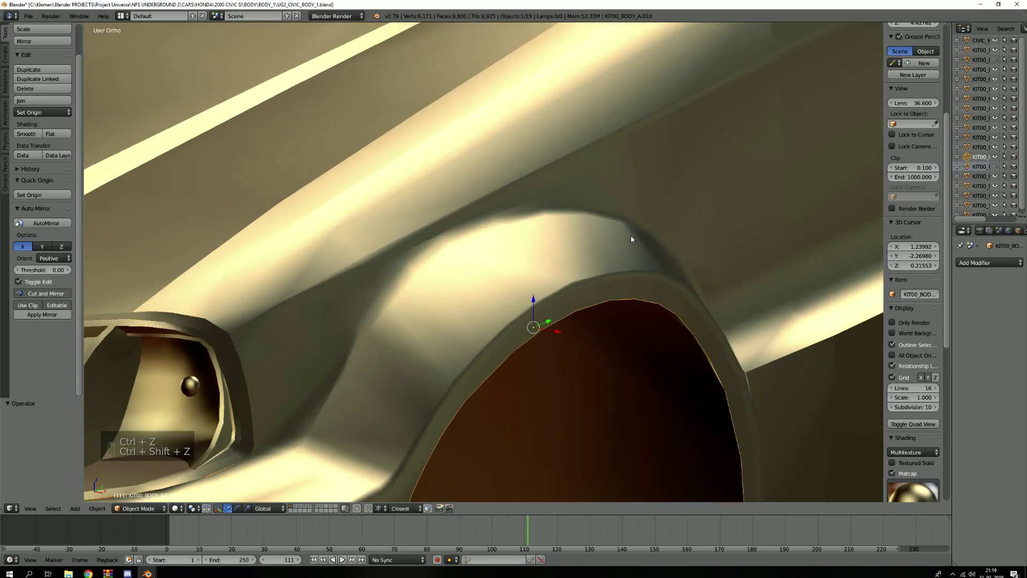
pyautogui.hotkey('ctrl', 'z')
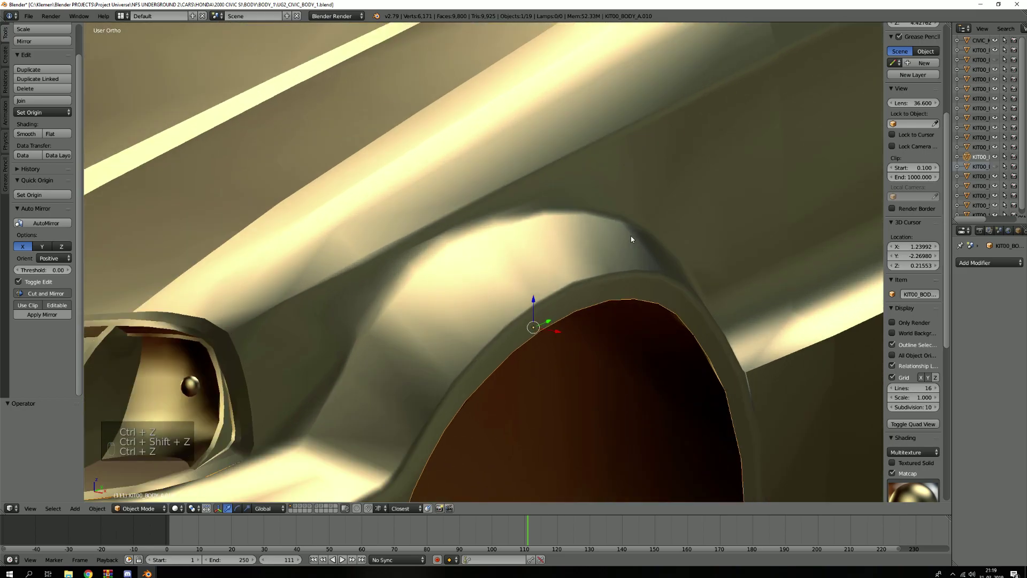
pyautogui.hotkey('ctrl', 'shift', 'z')
pyautogui.hotkey('ctrl', 'shift', 'z')
pyautogui.hotkey('ctrl', 'shift', 'z')
pyautogui.hotkey('ctrl', 'shift', 'z')
pyautogui.hotkey('ctrl', 'shift', 'z')
pyautogui.hotkey('ctrl', 'z')
pyautogui.hotkey('ctrl', 'shift', 'z')
pyautogui.hotkey('ctrl', 'shift', 'z')
pyautogui.hotkey('ctrl', 'shift', 'z')
pyautogui.hotkey('ctrl', 'z')
pyautogui.hotkey('ctrl', 'shift', 'z')
pyautogui.hotkey('ctrl', 'shift', 'z')
pyautogui.hotkey('ctrl', 'shift', 'z')
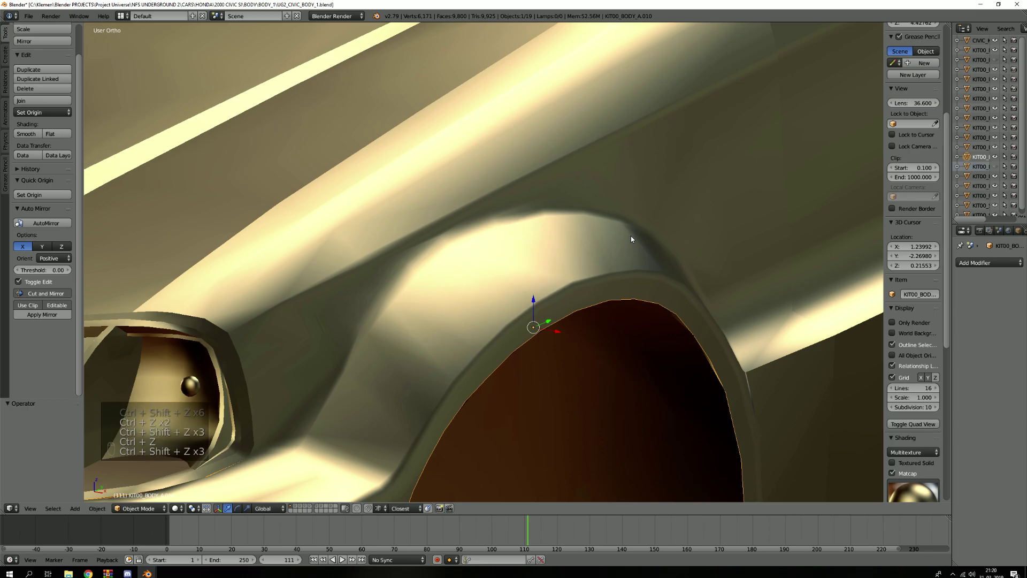
pyautogui.hotkey('ctrl', 'z')
pyautogui.hotkey('ctrl', 'z')
pyautogui.hotkey('ctrl', 'z')
pyautogui.hotkey('ctrl', 'z')
pyautogui.hotkey('ctrl', 'shift', 'z')
pyautogui.hotkey('ctrl', 'shift', 'z')
pyautogui.hotkey('ctrl', 'shift', 'z')
pyautogui.hotkey('ctrl', 'shift', 'z')
pyautogui.hotkey('ctrl', 'shift', 'z')
pyautogui.hotkey('ctrl', 'shift', 'z')
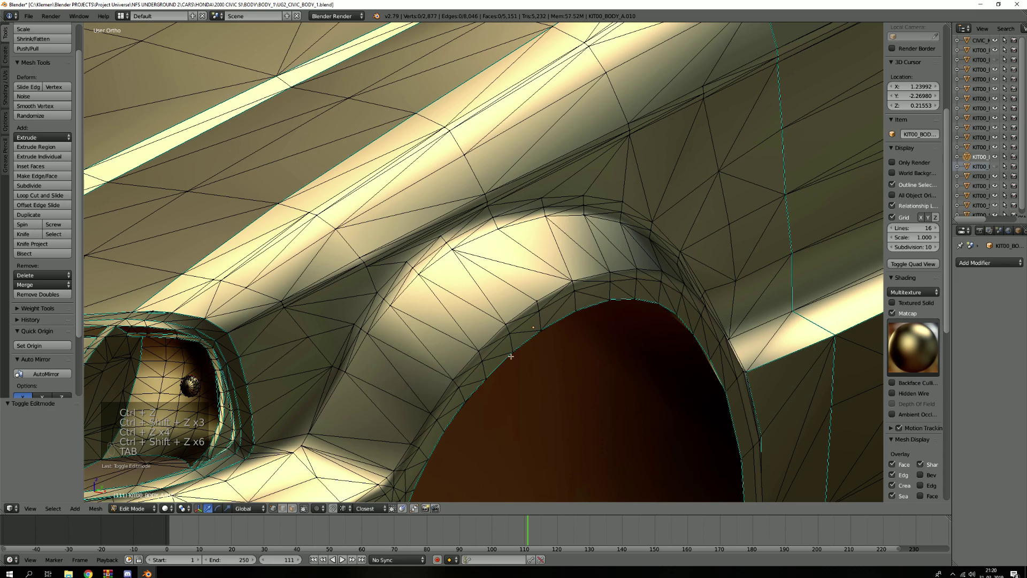
# Dissolve two diagonal edges in neighbouring faces along the front part of the wheel arch's inner rim.
pyautogui.press('a')
pyautogui.press('a')
pyautogui.scroll(4, 517, 294)
pyautogui.press('a')
pyautogui.press('2')
pyautogui.rightClick(499, 301)
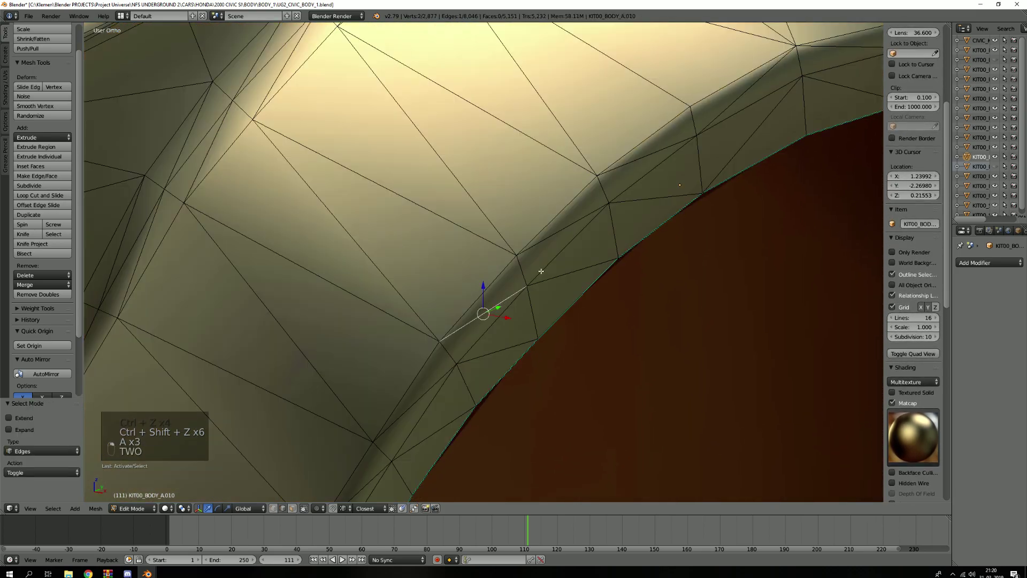
pyautogui.press('x')
pyautogui.click(569, 224)
# Connect the opposite diagonal across the upper merged rim face, and try to connect the opposite corners of the lower one.
pyautogui.press('a')
pyautogui.press('1')
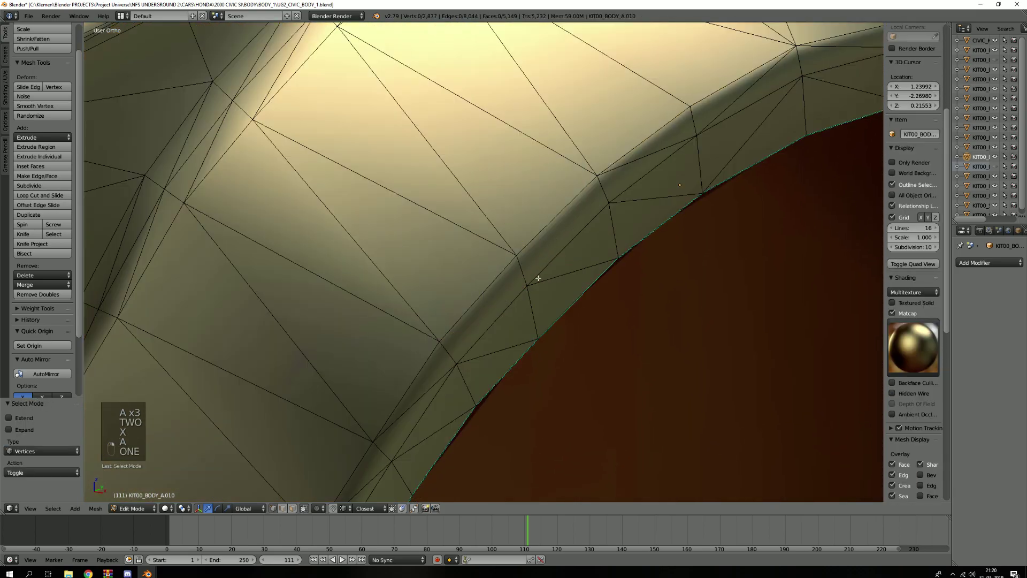
pyautogui.rightClick(527, 285)
pyautogui.keyDown('shift'); pyautogui.rightClick(596, 177); pyautogui.keyUp('shift')
pyautogui.press('j')
pyautogui.press('a')
pyautogui.rightClick(517, 255)
pyautogui.keyDown('shift'); pyautogui.rightClick(459, 363); pyautogui.keyUp('shift')
pyautogui.hotkey('ctrl', 'j')
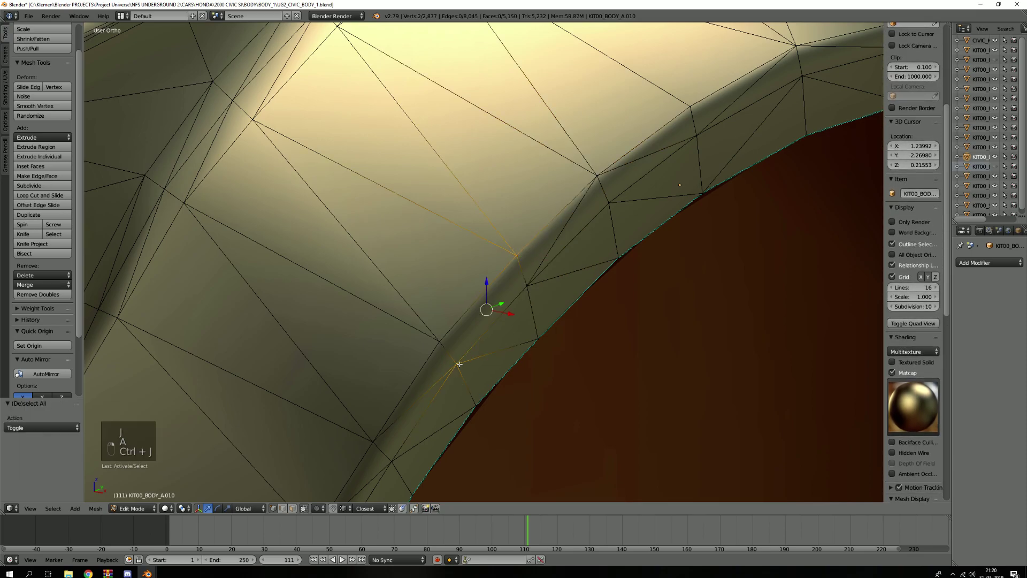
pyautogui.press('g')
pyautogui.rightClick(458, 336)
# Examine the shading and edges where the front wheel arch lip meets the bumper corner below the headlight.
pyautogui.press('Tab')
pyautogui.scroll(-4, 505, 336)
pyautogui.scroll(2, 513, 326)
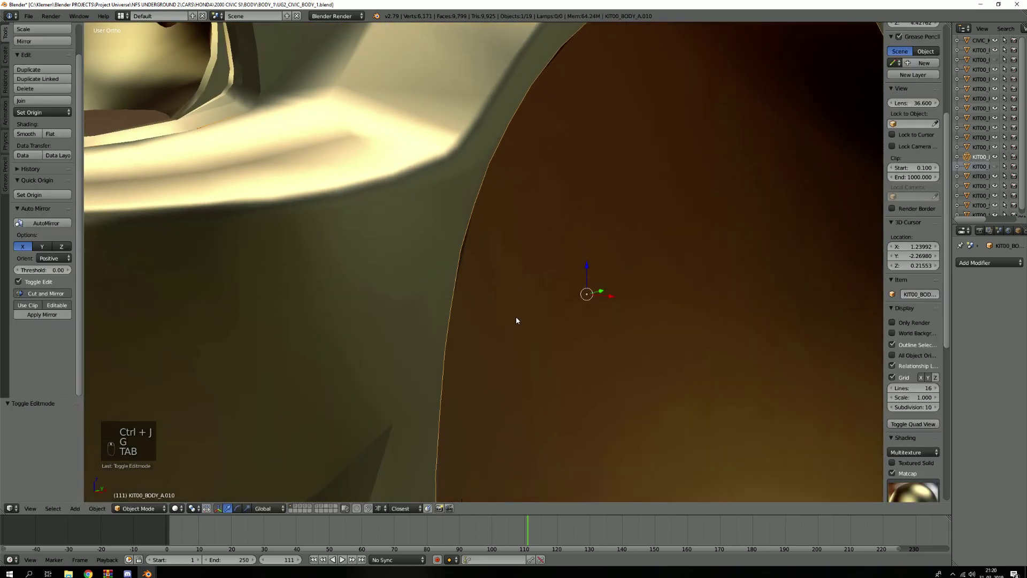
pyautogui.scroll(-5, 516, 317)
pyautogui.scroll(6, 423, 281)
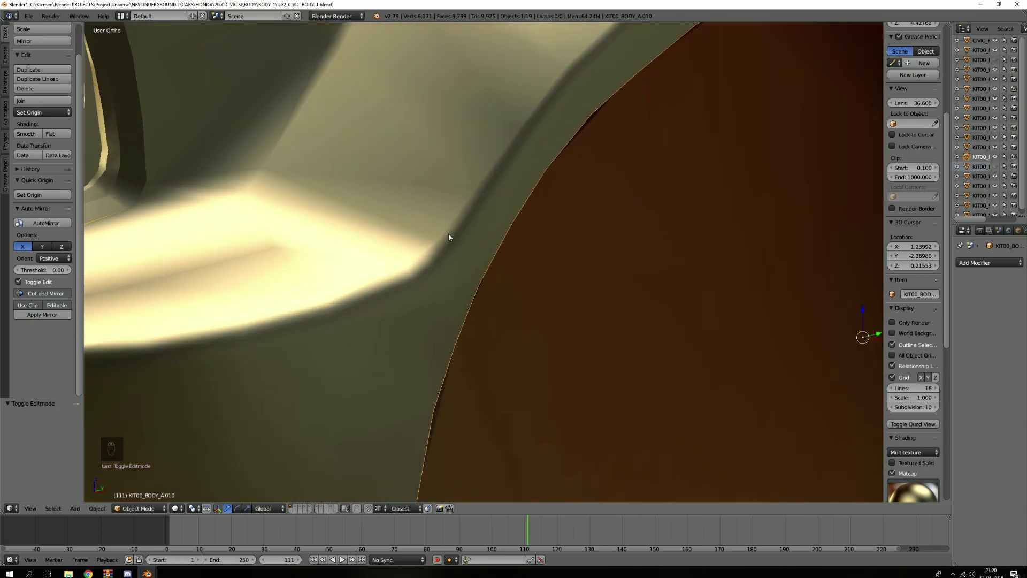
pyautogui.scroll(-2, 444, 267)
pyautogui.press('Tab')
pyautogui.press('Tab')
# Dissolve three short edges around the corner where the arch lip meets the bumper ledge.
pyautogui.press('Tab')
pyautogui.moveTo(476, 310); pyautogui.dragTo(534, 291, button='middle')
pyautogui.press('2')
pyautogui.rightClick(539, 291)
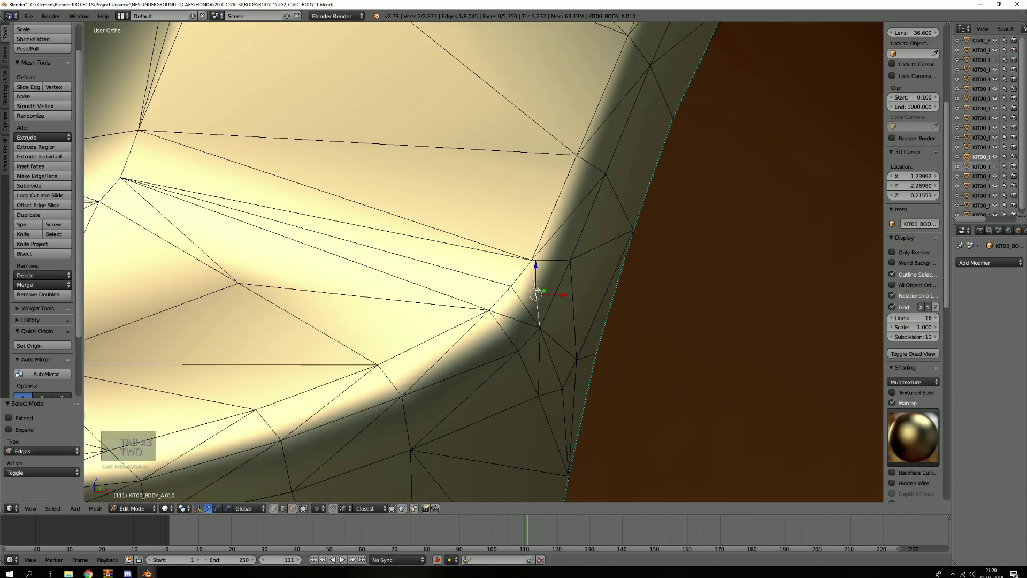
pyautogui.press('x')
pyautogui.click(519, 317)
pyautogui.press('a')
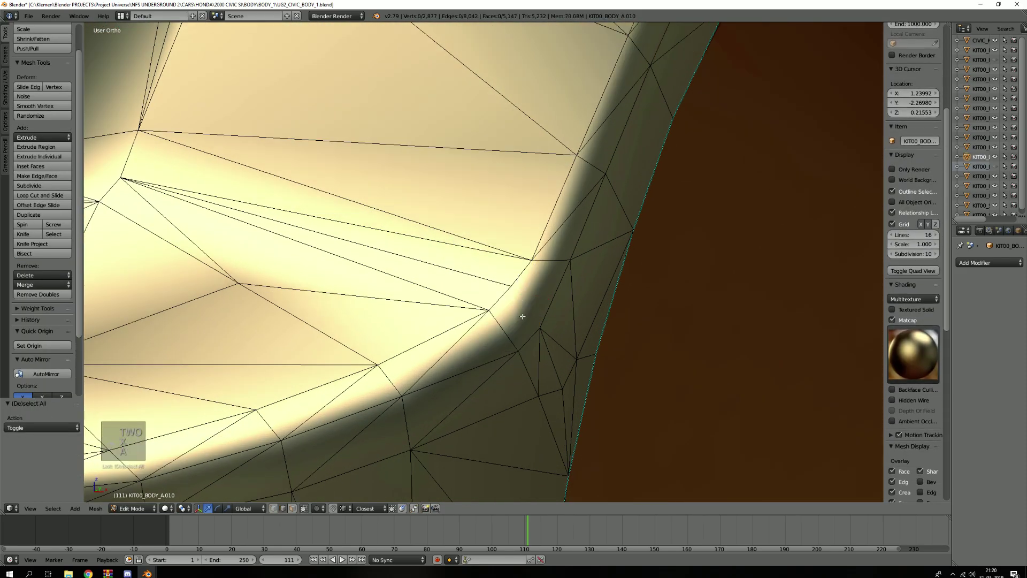
# Connect two neighbouring vertices on the bumper ledge's rim to the lip vertex at the arch corner.
pyautogui.press('Tab')
pyautogui.press('Tab')
pyautogui.press('1')
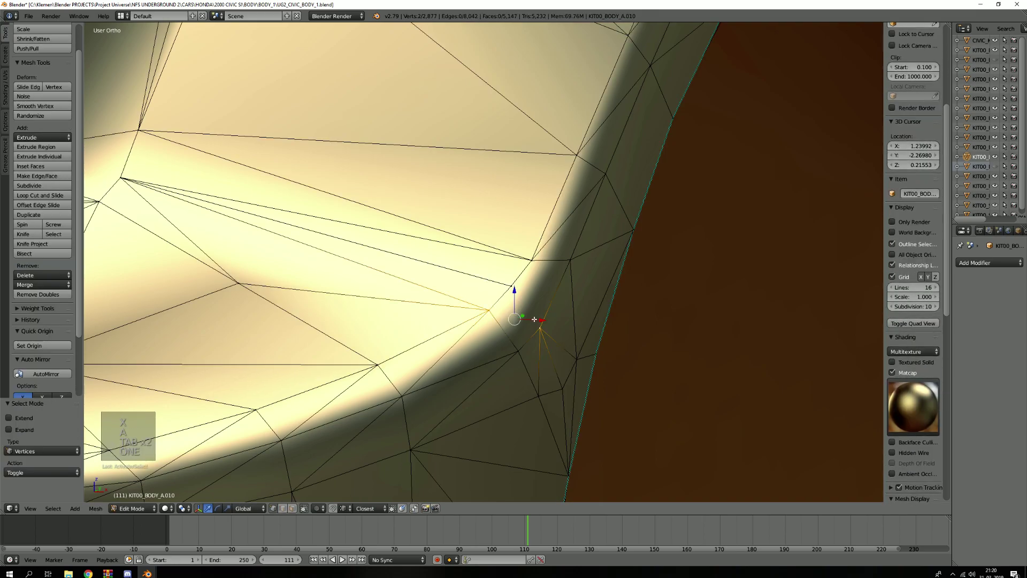
pyautogui.press('j')
pyautogui.press('a')
pyautogui.rightClick(512, 289)
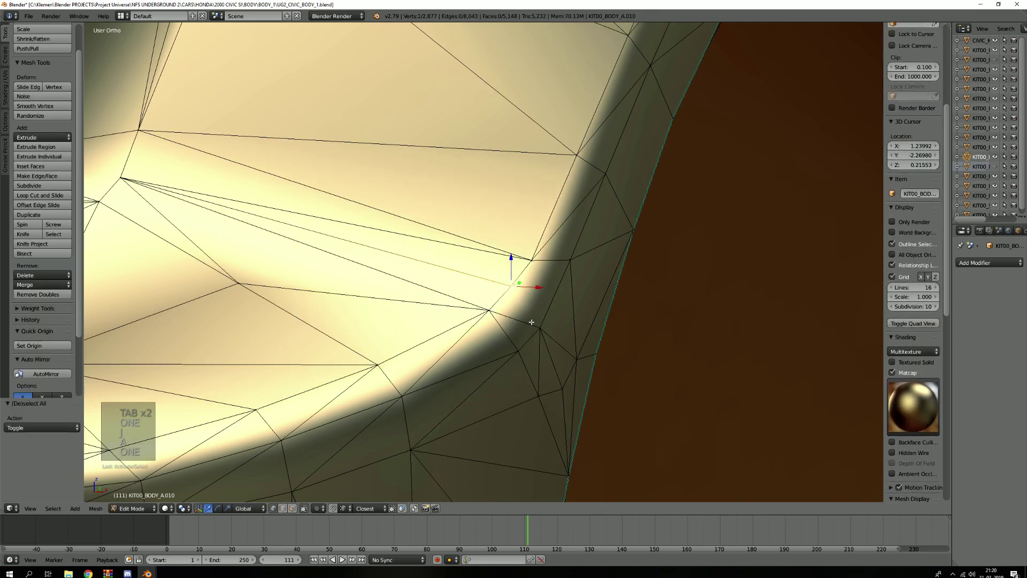
pyautogui.press('1')
pyautogui.keyDown('shift'); pyautogui.rightClick(533, 323); pyautogui.keyUp('shift')
pyautogui.press('j')
# Compare the bumper corner's shading before and after the edge changes by undoing and redoing them, ending with them restored.
pyautogui.press('Tab')
pyautogui.scroll(-10, 533, 324)
pyautogui.moveTo(534, 325); pyautogui.dragTo(521, 246, button='middle')
pyautogui.scroll(4, 522, 249)
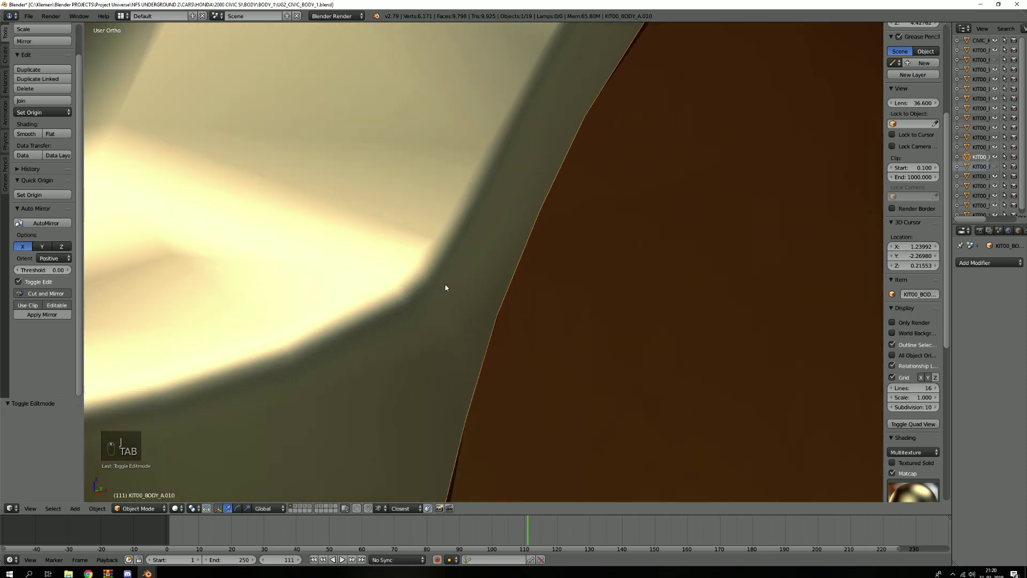
pyautogui.hotkey('ctrl', 'z')
pyautogui.hotkey('ctrl', 'z')
pyautogui.hotkey('ctrl', 'z')
pyautogui.hotkey('ctrl', 'shift', 'z')
pyautogui.hotkey('ctrl', 'shift', 'z')
pyautogui.hotkey('ctrl', 'shift', 'z')
pyautogui.hotkey('ctrl', 'shift', 'z')
pyautogui.hotkey('ctrl', 'z')
pyautogui.hotkey('ctrl', 'z')
pyautogui.hotkey('ctrl', 'z')
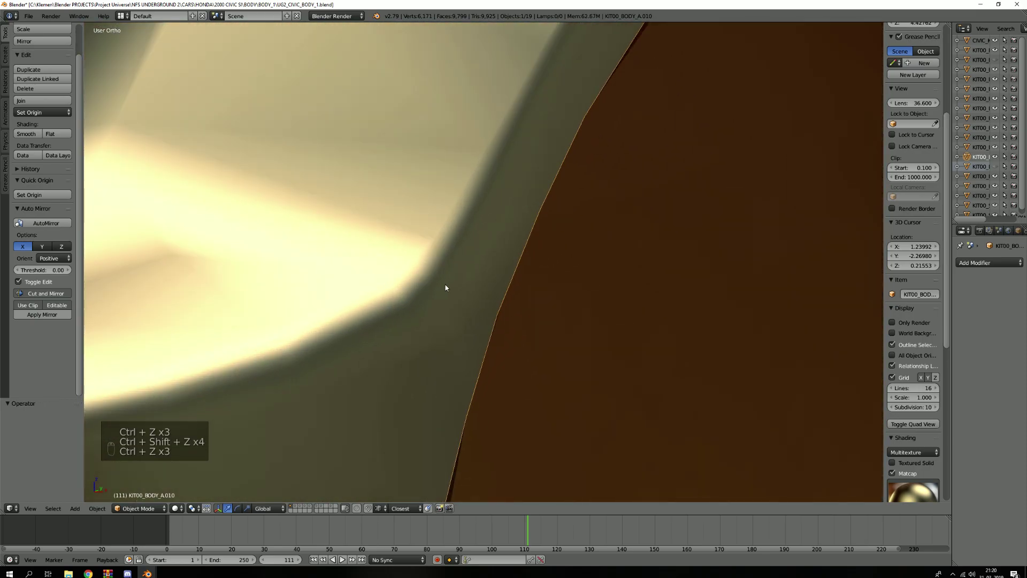
pyautogui.hotkey('ctrl', 'shift', 'z')
pyautogui.hotkey('ctrl', 'shift', 'z')
pyautogui.hotkey('ctrl', 'shift', 'z')
pyautogui.hotkey('ctrl', 'shift', 'z')
pyautogui.hotkey('ctrl', 'shift', 'z')
pyautogui.hotkey('ctrl', 'z')
pyautogui.hotkey('ctrl', 'z')
pyautogui.hotkey('ctrl', 'z')
pyautogui.hotkey('ctrl', 'shift', 'z')
pyautogui.hotkey('ctrl', 'shift', 'z')
pyautogui.hotkey('ctrl', 'shift', 'z')
pyautogui.hotkey('ctrl', 'shift', 'z')
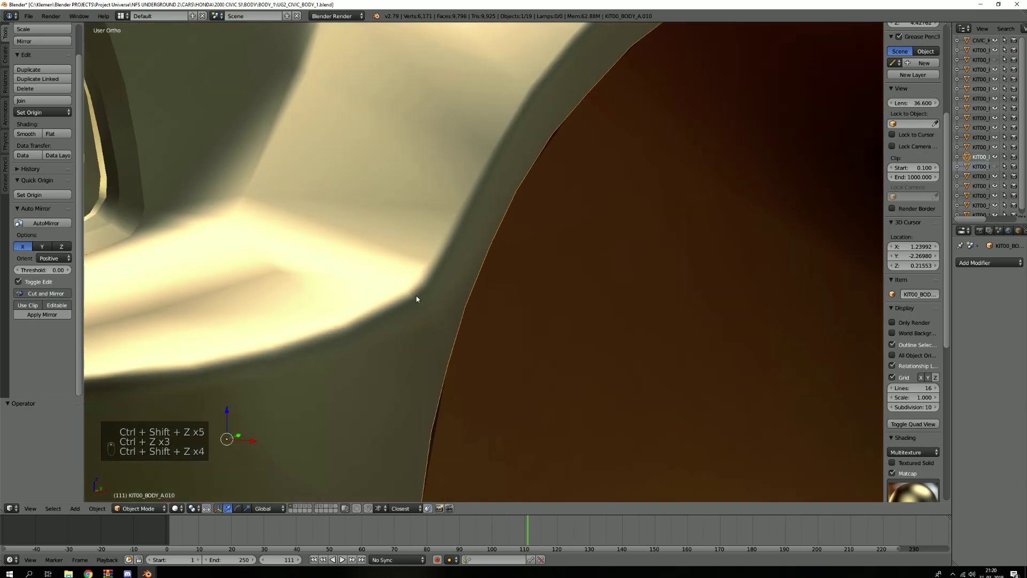
# Examine the matcap shading of the front wheel arch and bumper corner from several angles and distances.
pyautogui.scroll(-4, 417, 299)
pyautogui.moveTo(416, 299); pyautogui.dragTo(434, 263, button='middle')
pyautogui.scroll(5, 464, 205)
pyautogui.scroll(-5, 271, 229)
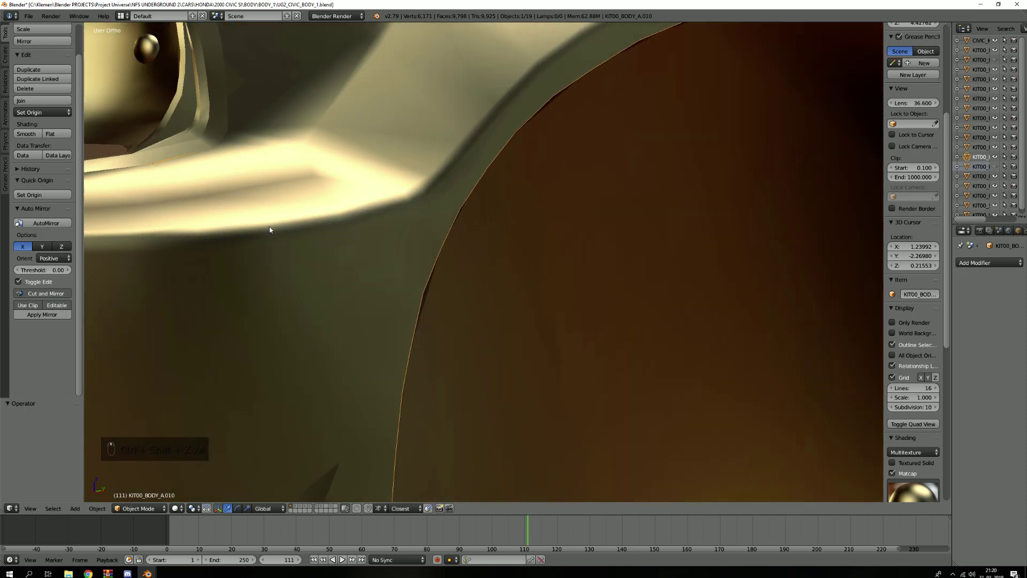
pyautogui.moveTo(248, 374); pyautogui.dragTo(270, 339, button='middle')
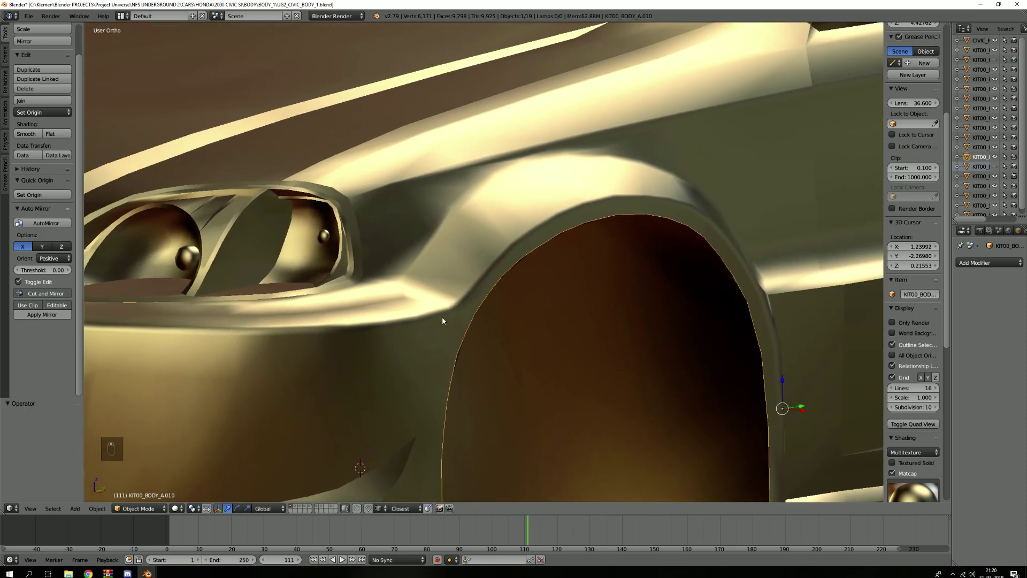
pyautogui.scroll(2, 379, 326)
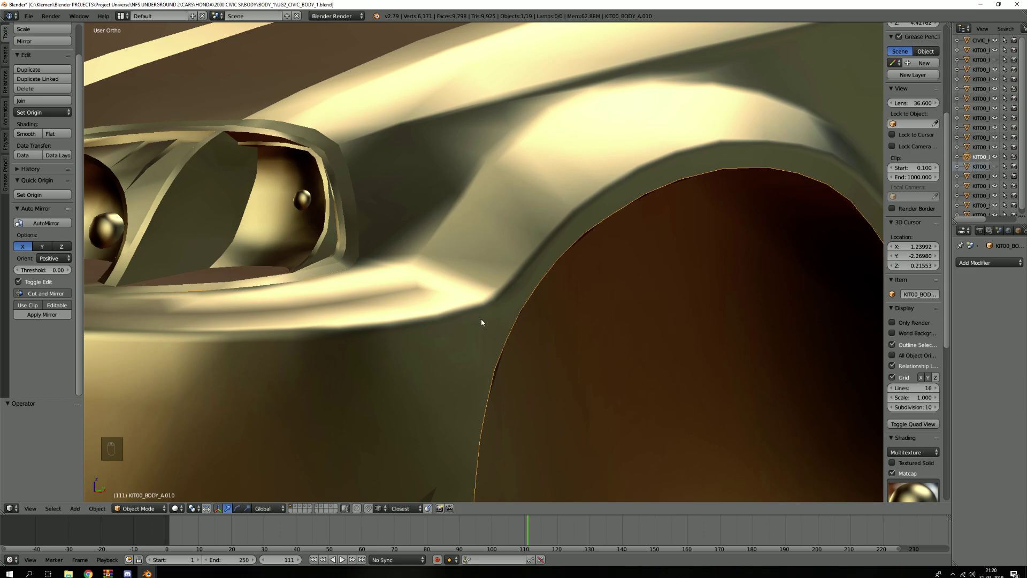
pyautogui.scroll(-5, 338, 342)
pyautogui.scroll(4, 343, 357)
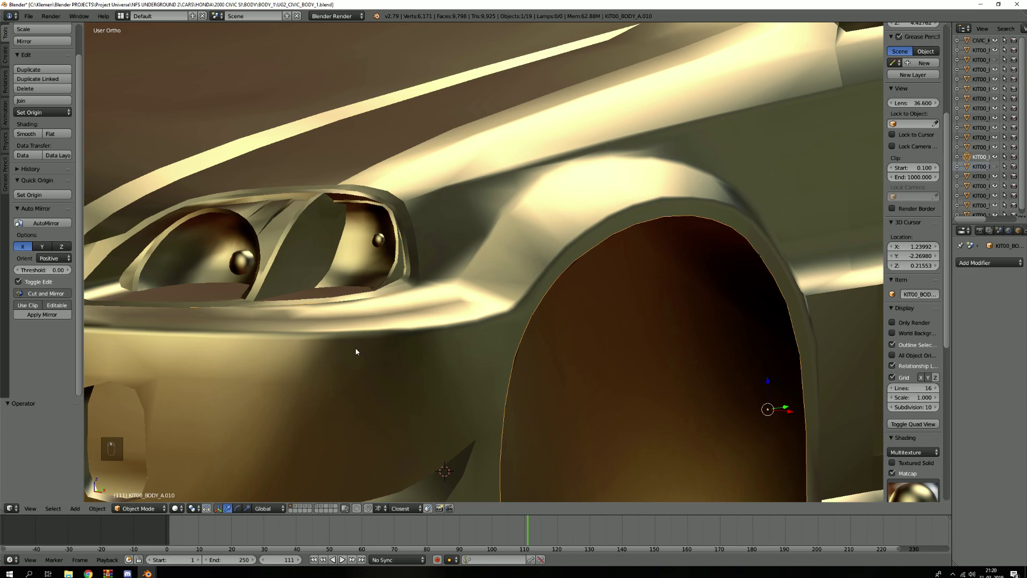
# Turn off the matcap and display layer 2's body around the front wheel arch corner.
pyautogui.press('Tab')
pyautogui.click(893, 404)
pyautogui.press('2')
pyautogui.press('Tab')
pyautogui.scroll(4, 404, 324)
pyautogui.press('2')
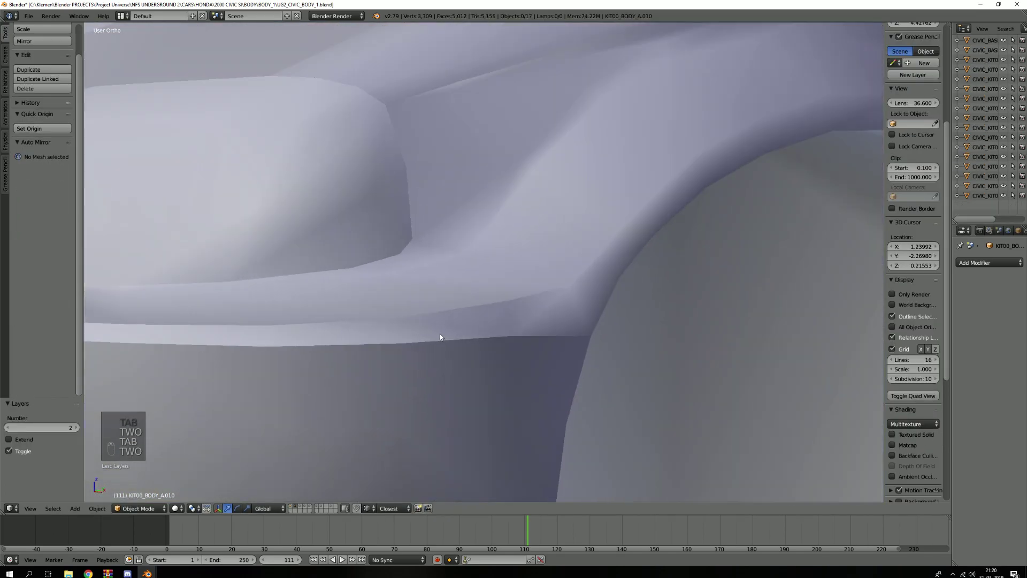
pyautogui.scroll(-3, 440, 336)
pyautogui.scroll(3, 467, 329)
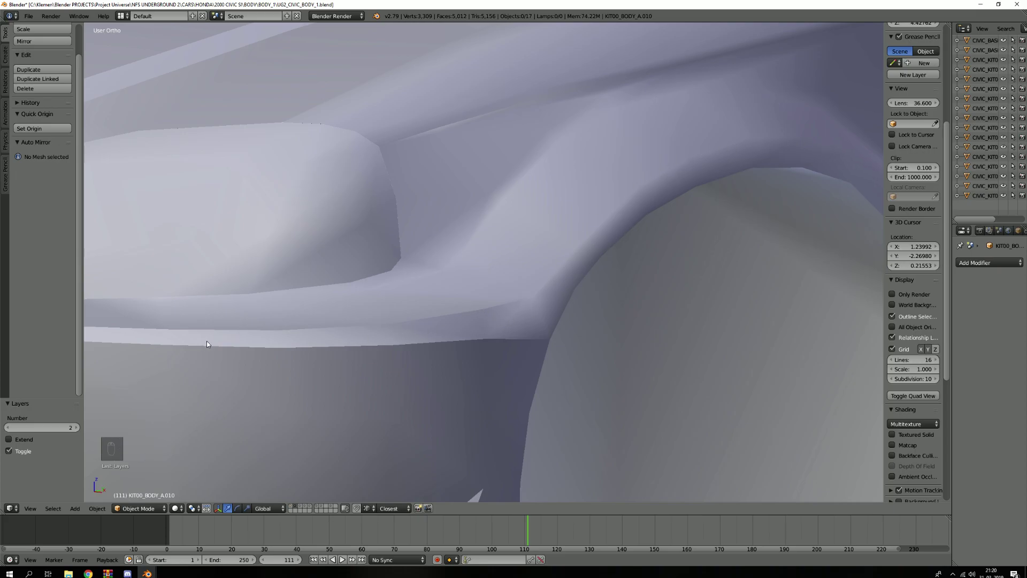
# Enter Edit Mode on the layer 2 body CIVIC_KIT00_FULLROOF_A and examine its triangulation where the front arch meets the bumper.
pyautogui.rightClick(545, 339)
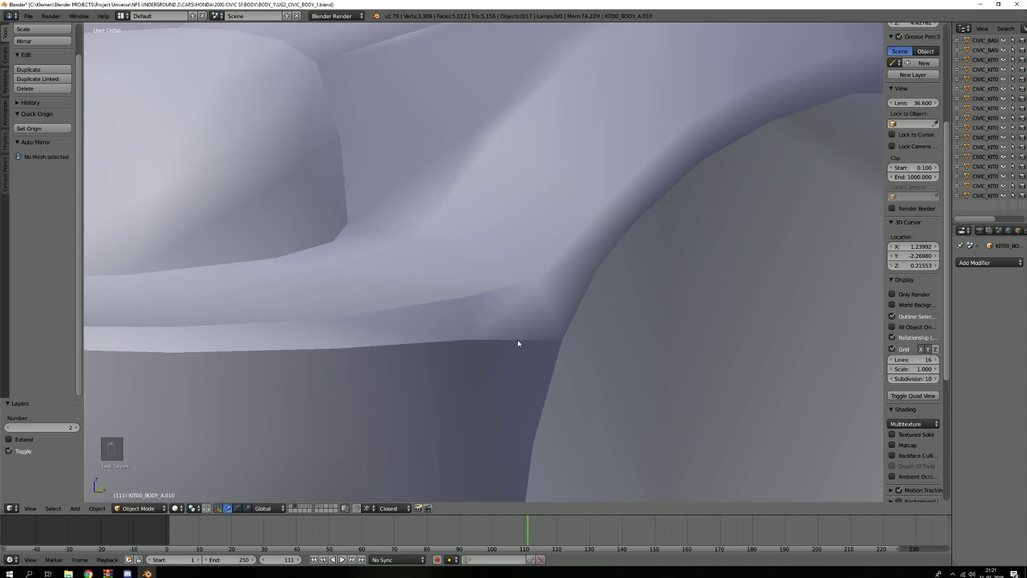
pyautogui.press('Tab')
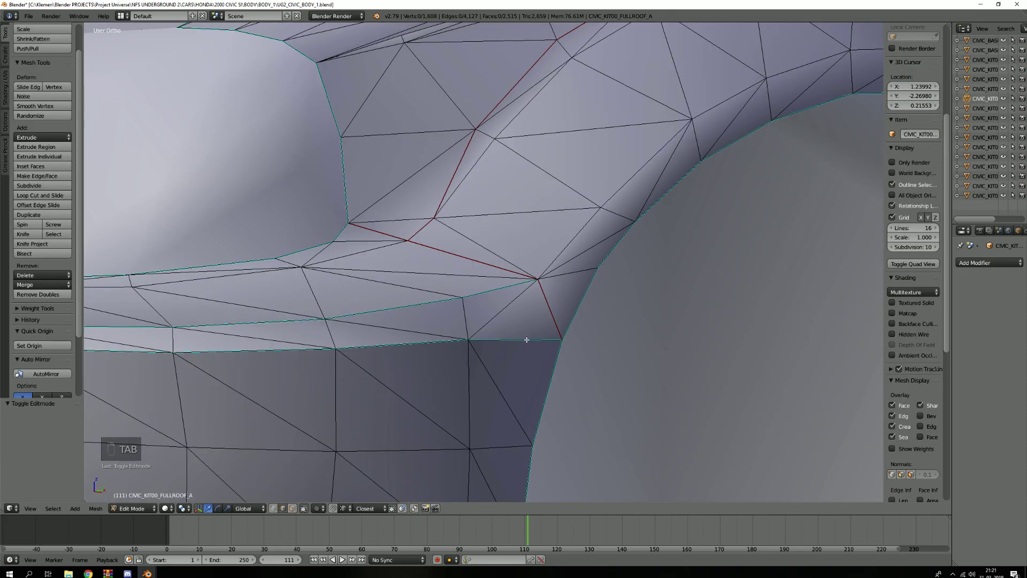
pyautogui.scroll(-4, 526, 339)
pyautogui.moveTo(526, 339); pyautogui.dragTo(497, 316, button='middle')
pyautogui.scroll(3, 492, 316)
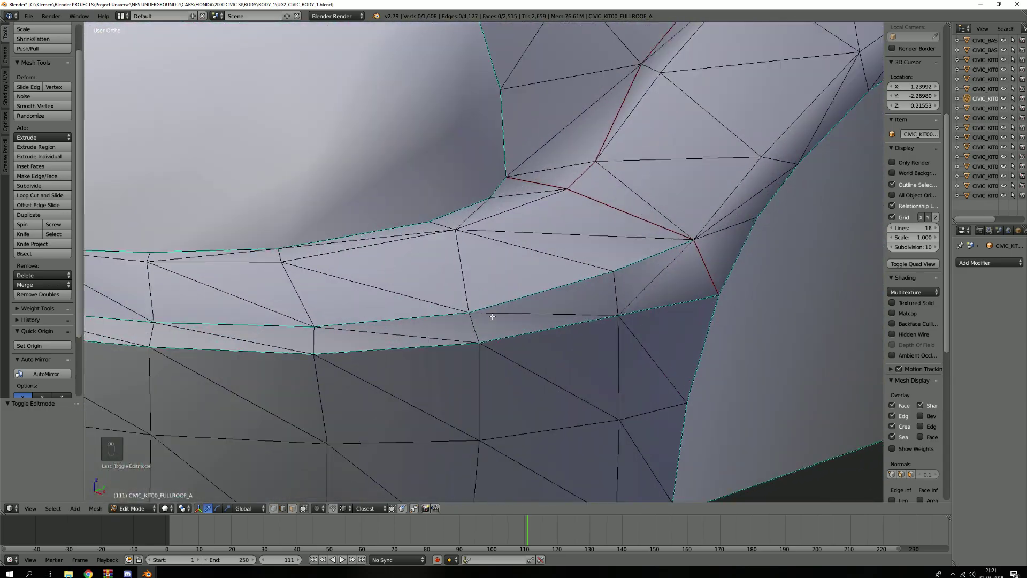
pyautogui.scroll(-4, 389, 337)
pyautogui.moveTo(550, 300); pyautogui.dragTo(529, 327, button='middle')
pyautogui.scroll(4, 525, 317)
pyautogui.scroll(-3, 526, 310)
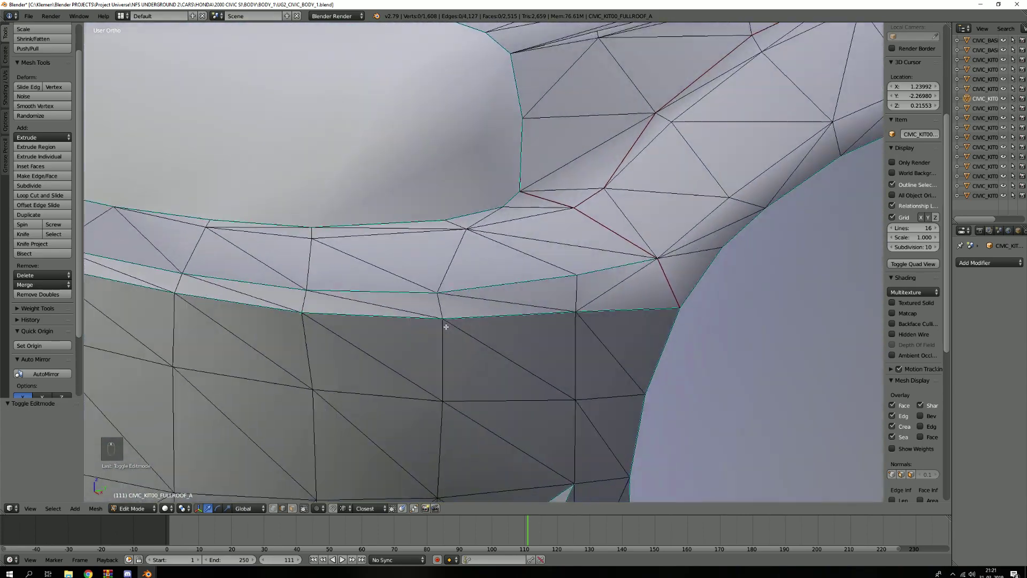
pyautogui.scroll(4, 531, 334)
# Return to layer 1 and examine the edges of KIT00_BODY_A.010 at the same arch corner in Edit Mode with nothing selected.
pyautogui.press('Tab')
pyautogui.press('1')
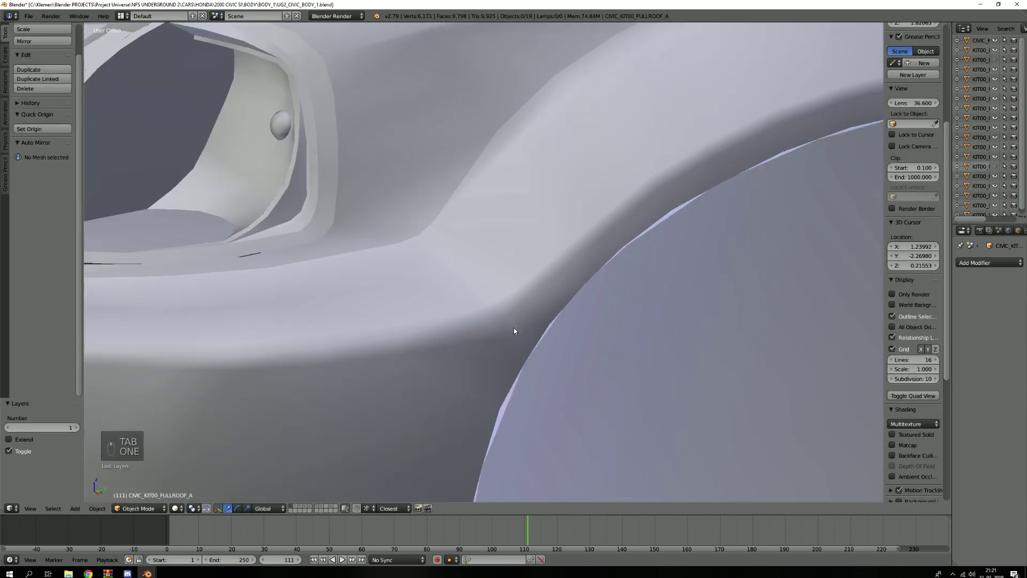
pyautogui.press('Tab')
pyautogui.press('a')
pyautogui.press('a')
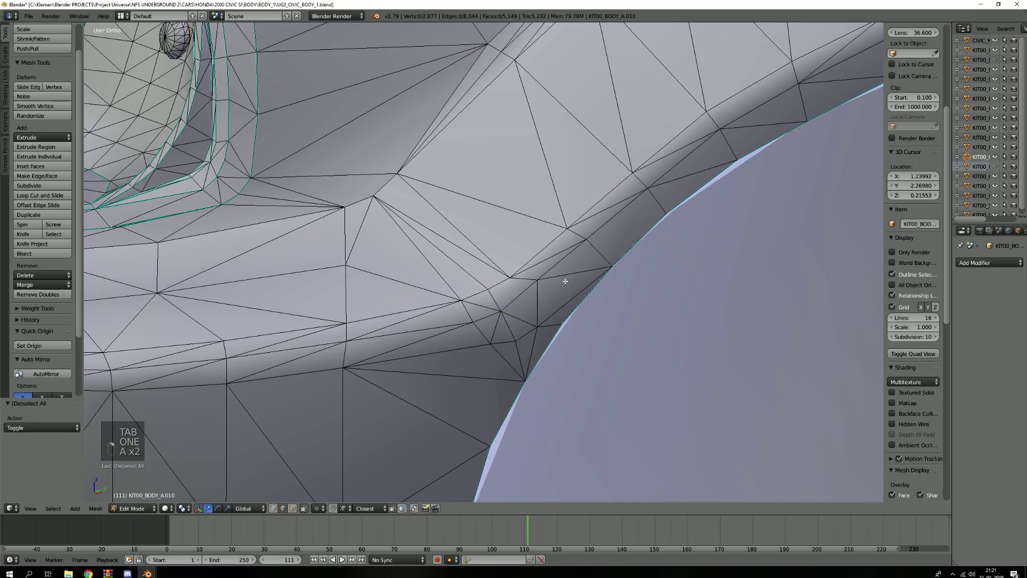
pyautogui.scroll(-4, 536, 293)
pyautogui.moveTo(536, 293); pyautogui.dragTo(476, 306, button='middle')
# Turn the matcap on and compare the front arch corner's shading between layers 1 and 2, ending on layer 2.
pyautogui.press('Tab')
pyautogui.press('2')
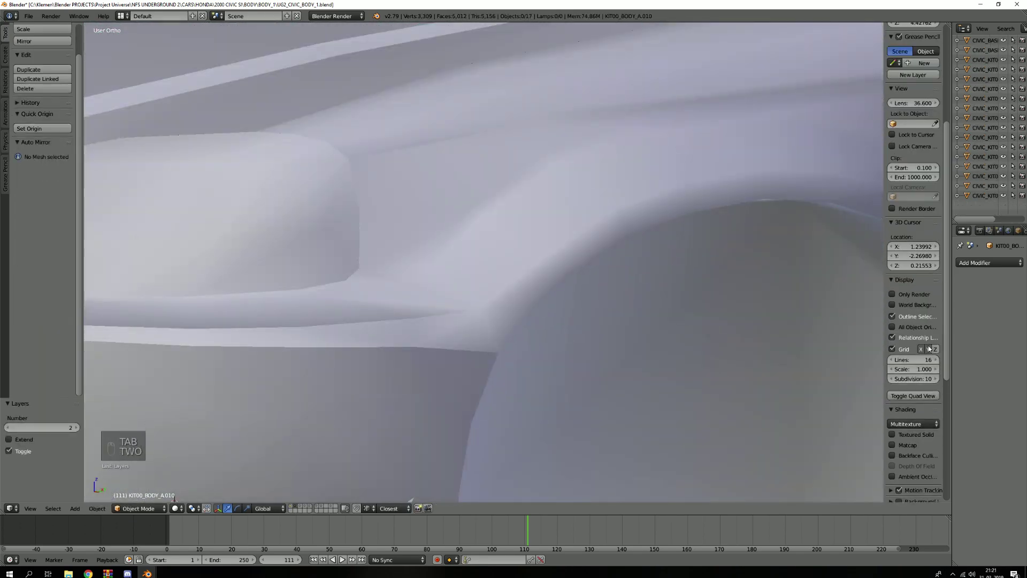
pyautogui.click(891, 445)
pyautogui.press('1')
pyautogui.press('2')
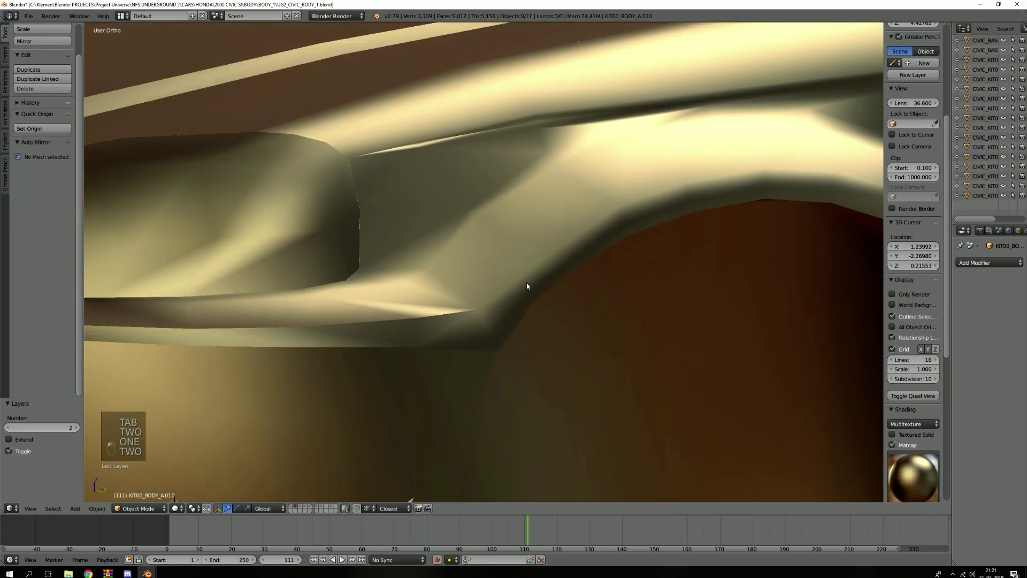
pyautogui.press('1')
pyautogui.press('2')
pyautogui.press('1')
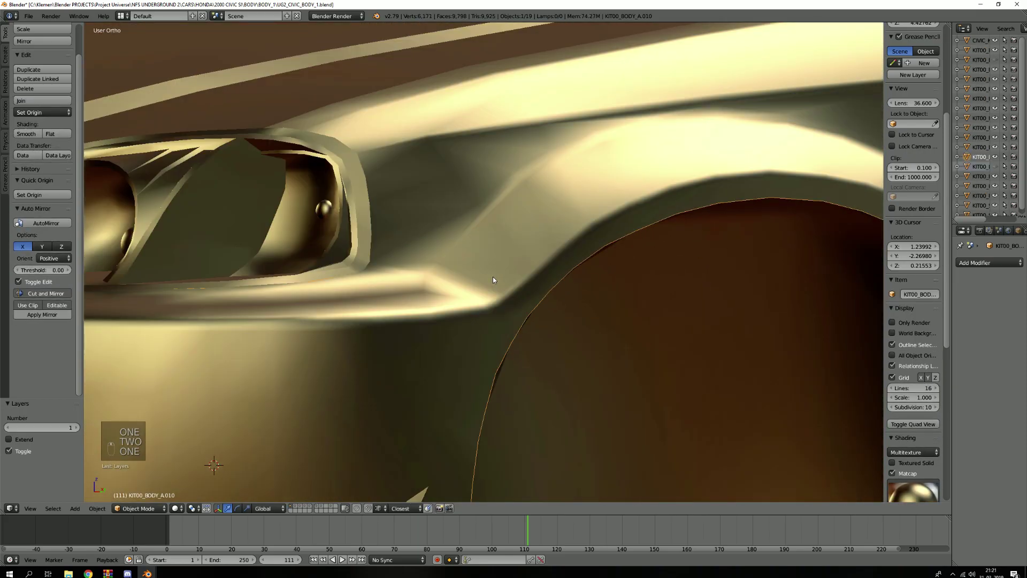
pyautogui.press('2')
pyautogui.press('1')
pyautogui.press('2')
# Compare the rear wheel arch's matcap shading between layers 1 and 2, ending on layer 1.
pyautogui.scroll(-5, 496, 277)
pyautogui.scroll(-5, 496, 277)
pyautogui.keyDown('shift'); pyautogui.moveTo(558, 281); pyautogui.dragTo(269, 281, button='middle'); pyautogui.keyUp('shift')
pyautogui.moveTo(569, 255); pyautogui.dragTo(498, 274, button='middle')
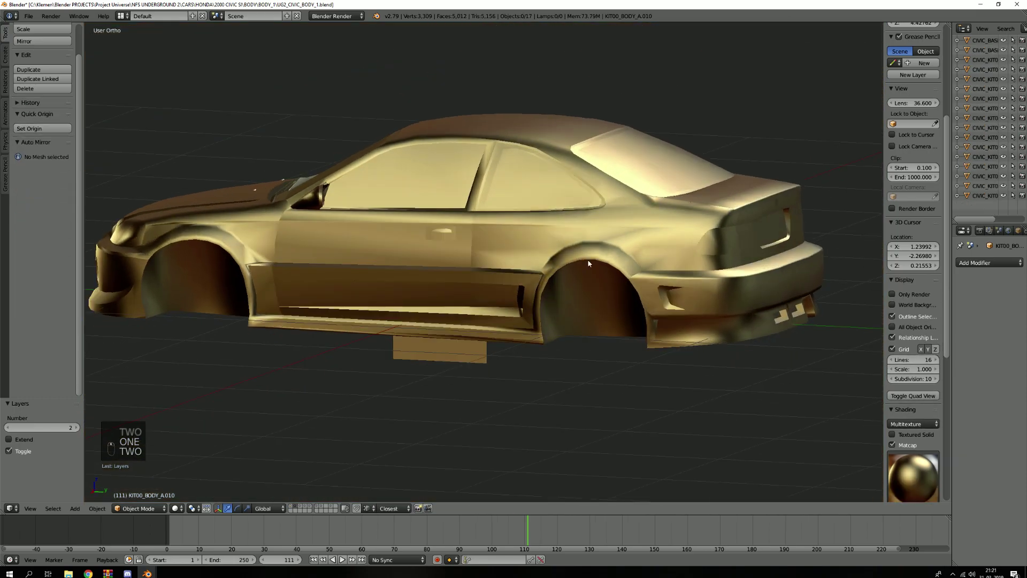
pyautogui.scroll(7, 599, 258)
pyautogui.keyDown('shift'); pyautogui.moveTo(600, 258); pyautogui.dragTo(498, 267, button='middle'); pyautogui.keyUp('shift')
pyautogui.press('2')
pyautogui.press('1')
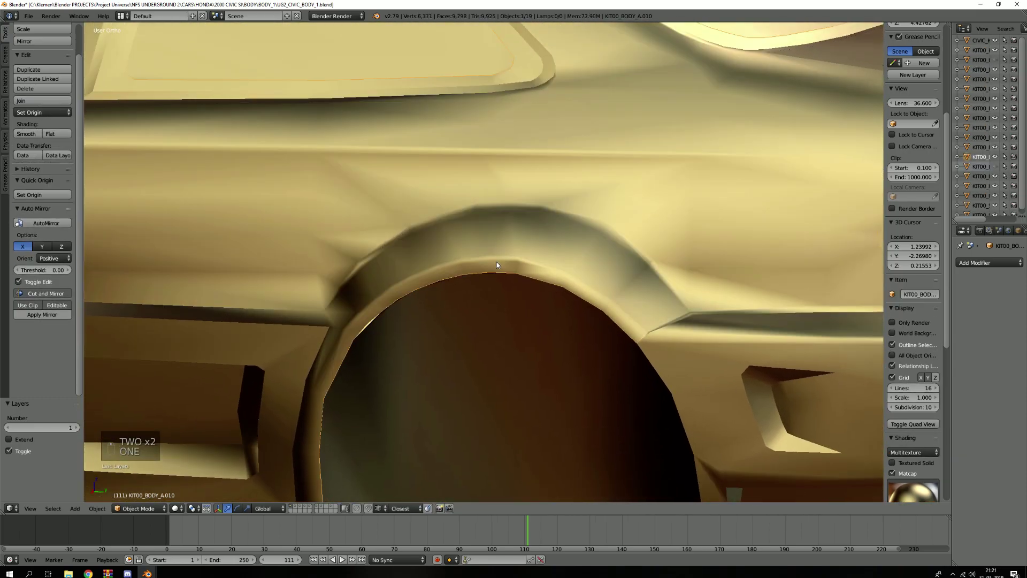
pyautogui.scroll(2, 494, 270)
pyautogui.press('2')
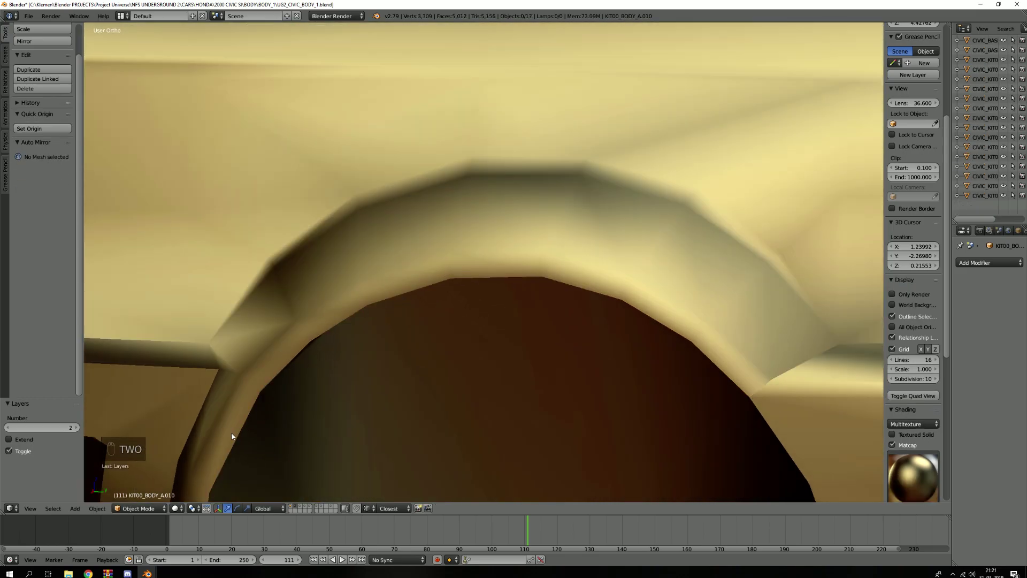
pyautogui.press('1')
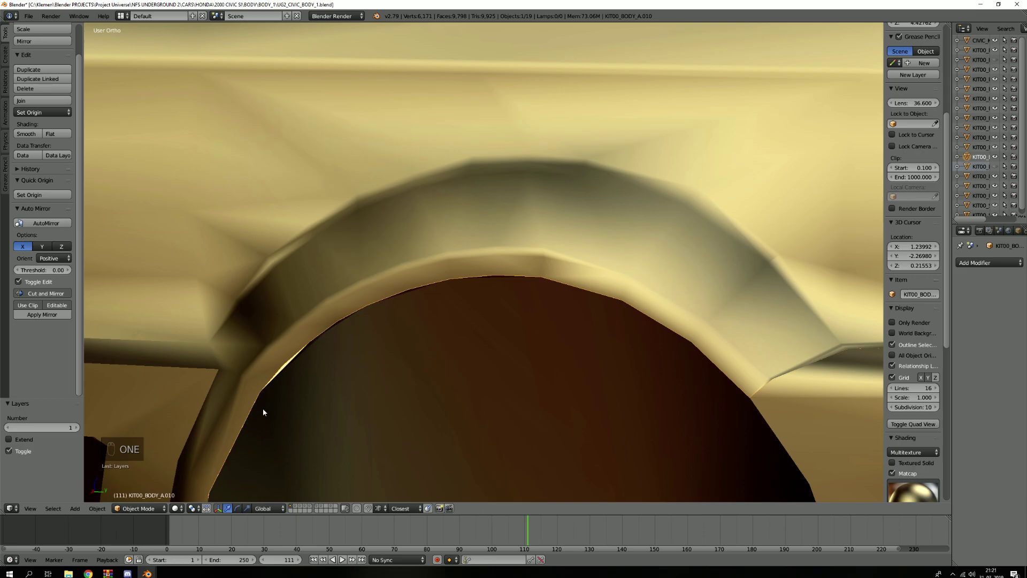
# Inspect the rear wheel arch's flare and lip up close, checking them against the layer 2 body.
pyautogui.scroll(-2, 315, 347)
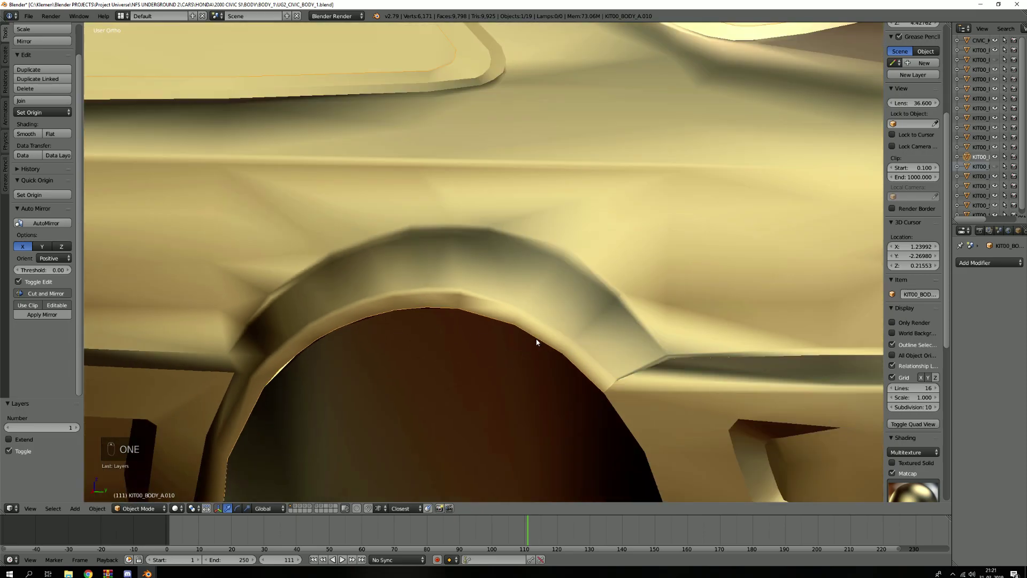
pyautogui.scroll(3, 482, 316)
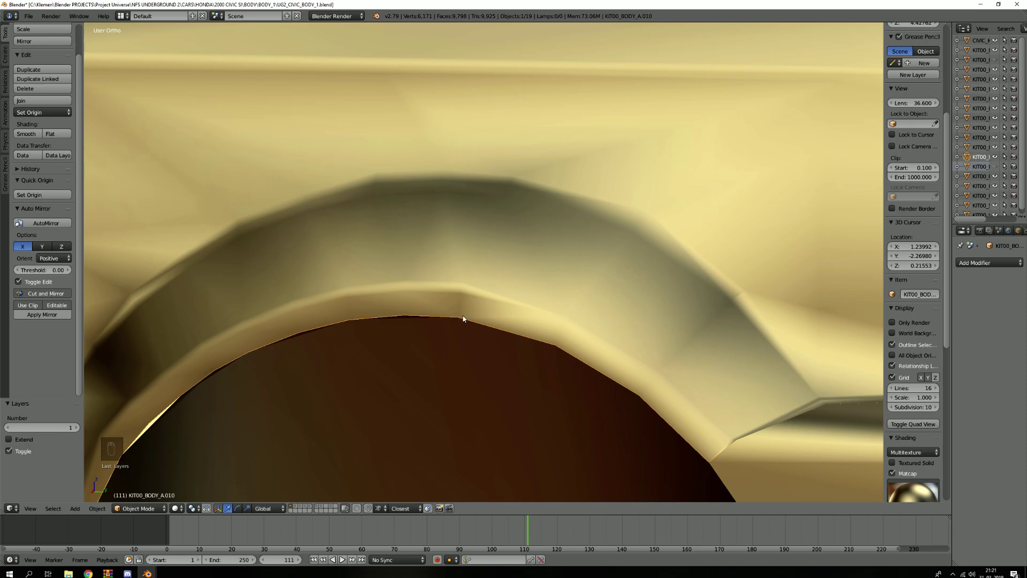
pyautogui.press('1')
pyautogui.moveTo(464, 295)
pyautogui.mouseDown(button='middle')
pyautogui.moveTo(463, 307)
pyautogui.moveTo(458, 290)
pyautogui.mouseUp(button='middle')
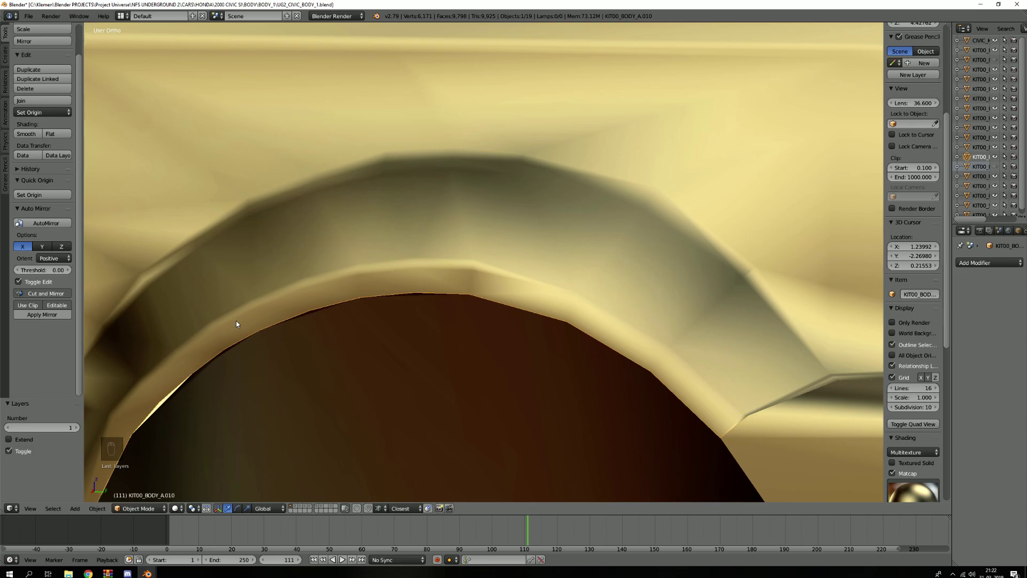
pyautogui.press('2')
pyautogui.press('1')
pyautogui.press('2')
pyautogui.press('1')
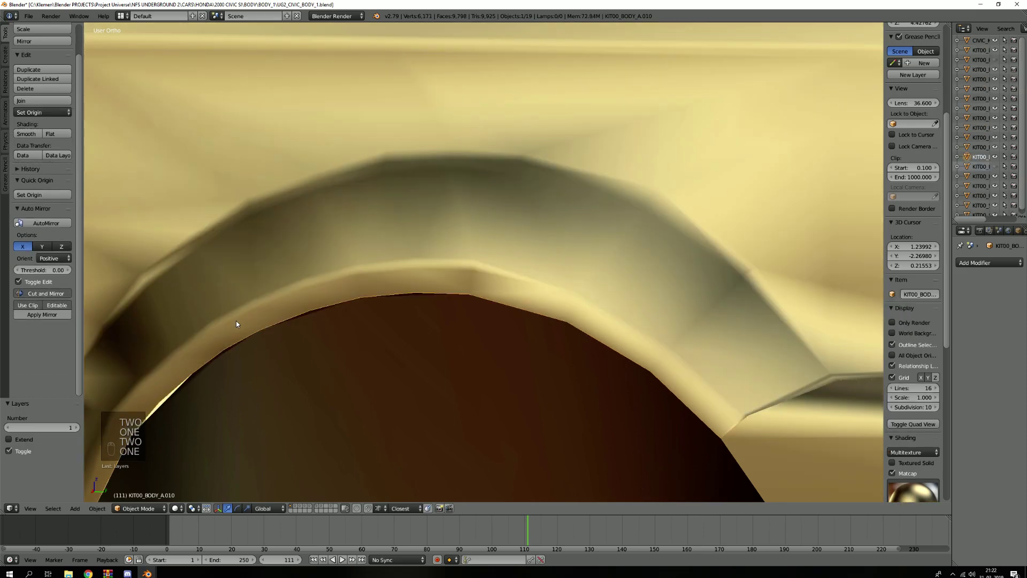
# Compare the rear bumper and quarter panel between layers 1 and 2 under the matcap, ending with layer 2's side view.
pyautogui.scroll(-8, 280, 314)
pyautogui.moveTo(460, 307); pyautogui.dragTo(444, 345, button='middle')
pyautogui.press('2')
pyautogui.moveTo(476, 399); pyautogui.dragTo(438, 229, button='middle')
pyautogui.press('1')
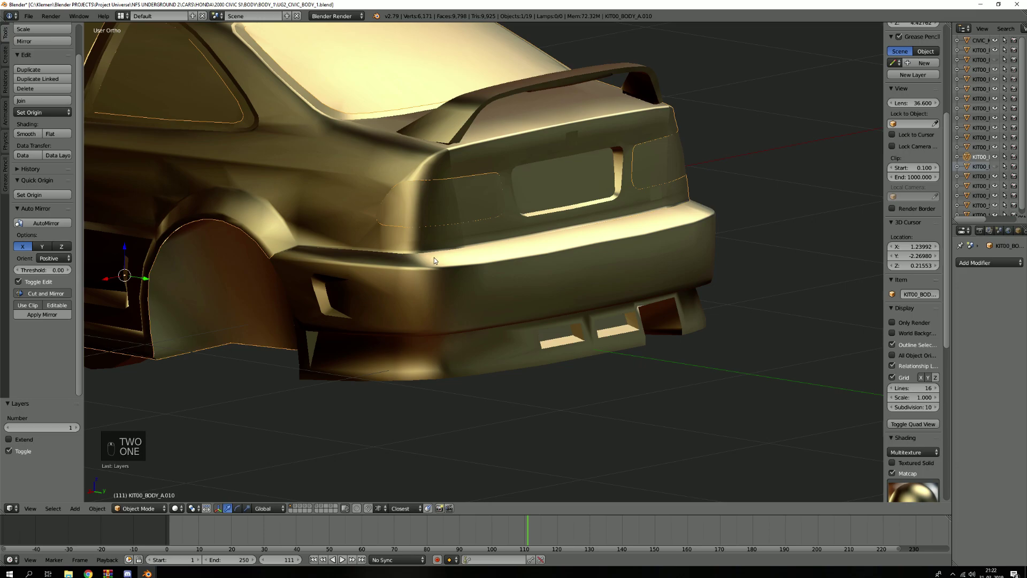
pyautogui.press('2')
pyautogui.scroll(3, 350, 326)
pyautogui.press('1')
pyautogui.scroll(-10, 381, 307)
pyautogui.press('2')
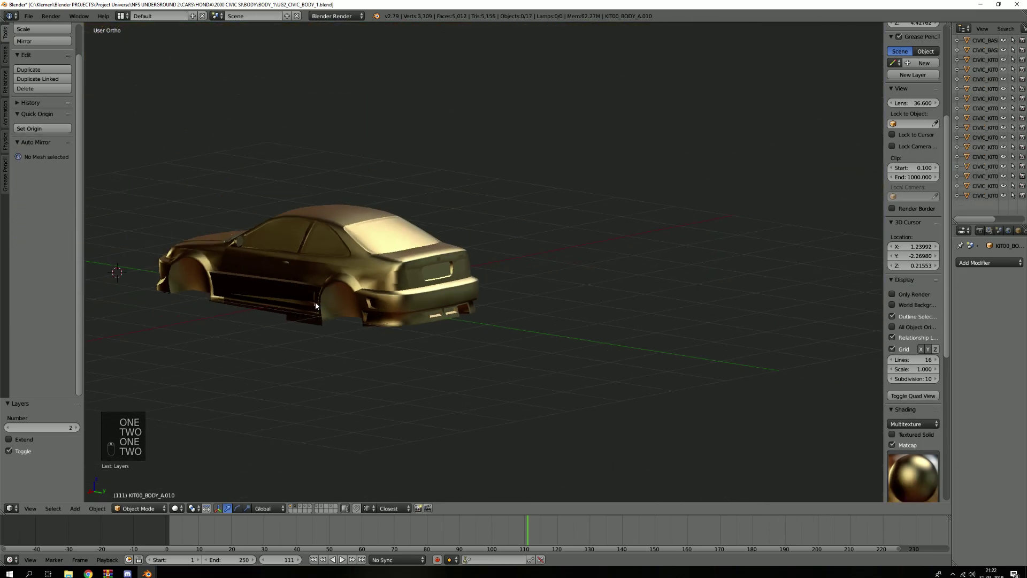
pyautogui.moveTo(286, 301)
pyautogui.mouseDown(button='middle')
pyautogui.moveTo(373, 300)
pyautogui.moveTo(265, 277)
pyautogui.mouseUp(button='middle')
pyautogui.scroll(3, 369, 300)
pyautogui.scroll(3, 345, 287)
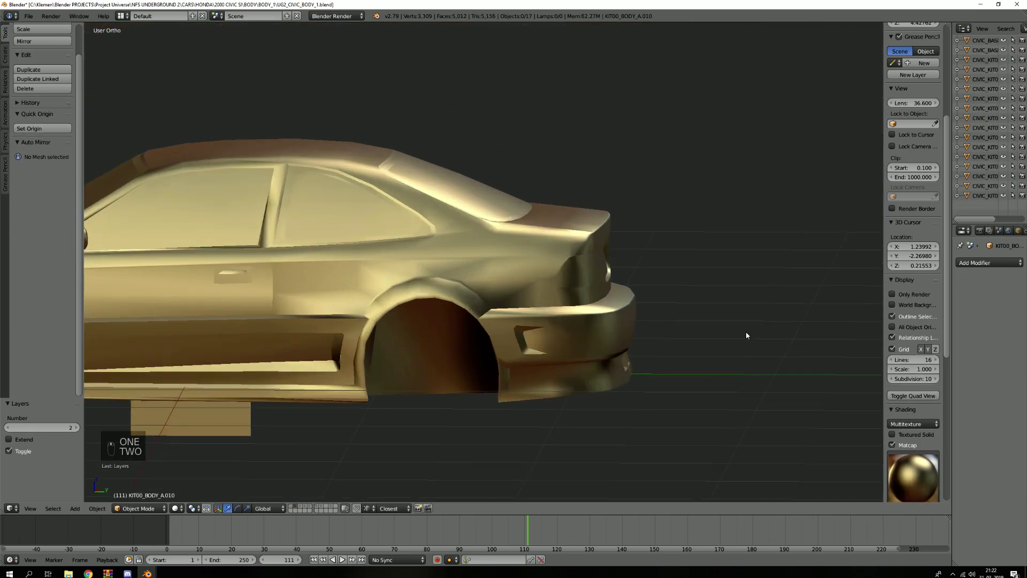
# Turn off the matcap and compare the rear quarter panel's plain shading on both layers, ending on layer 1.
pyautogui.click(906, 444)
pyautogui.scroll(3, 426, 275)
pyautogui.scroll(-3, 438, 263)
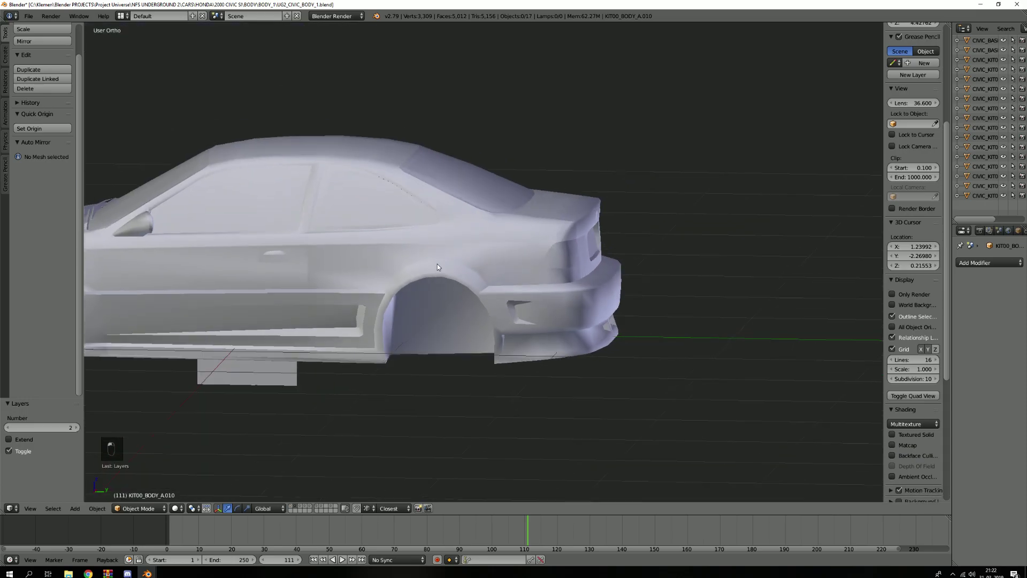
pyautogui.moveTo(438, 263); pyautogui.dragTo(476, 261, button='middle')
pyautogui.scroll(4, 482, 262)
pyautogui.press('Tab')
pyautogui.press('1')
pyautogui.press('2')
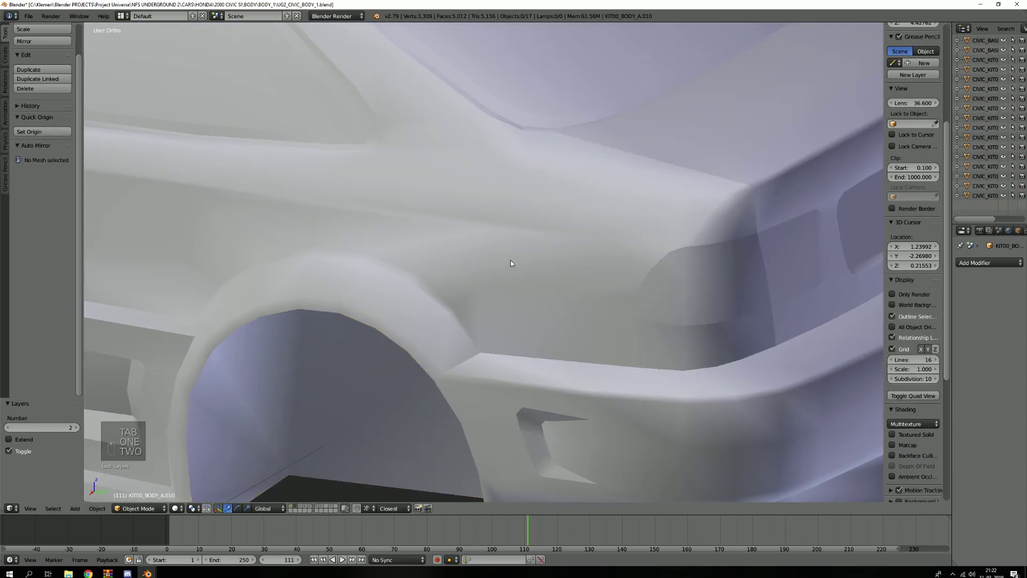
pyautogui.press('1')
pyautogui.moveTo(524, 261); pyautogui.dragTo(544, 306, button='middle')
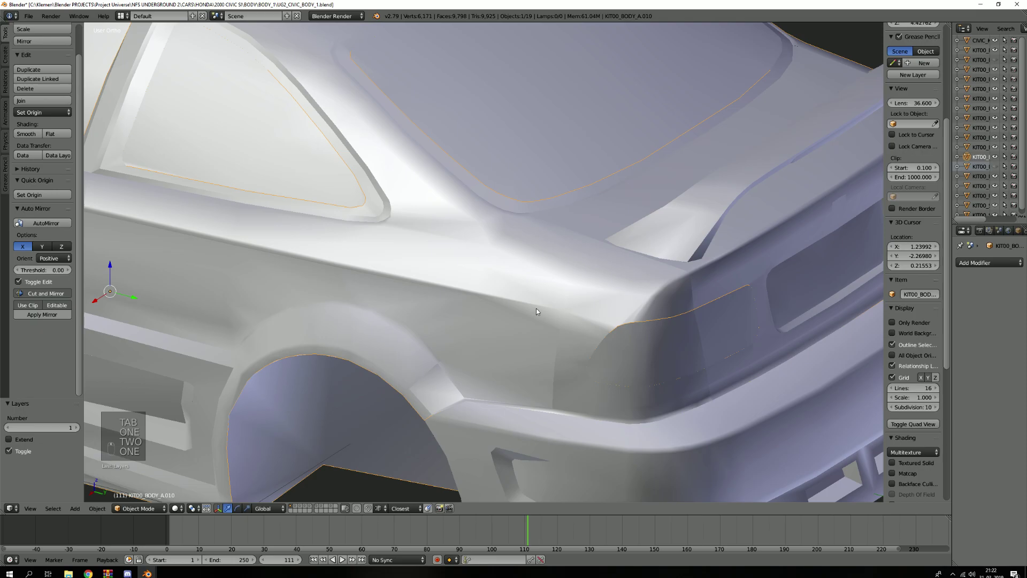
# Look over the whole layer 1 body in plain shading from the rear, side and front.
pyautogui.scroll(-5, 506, 293)
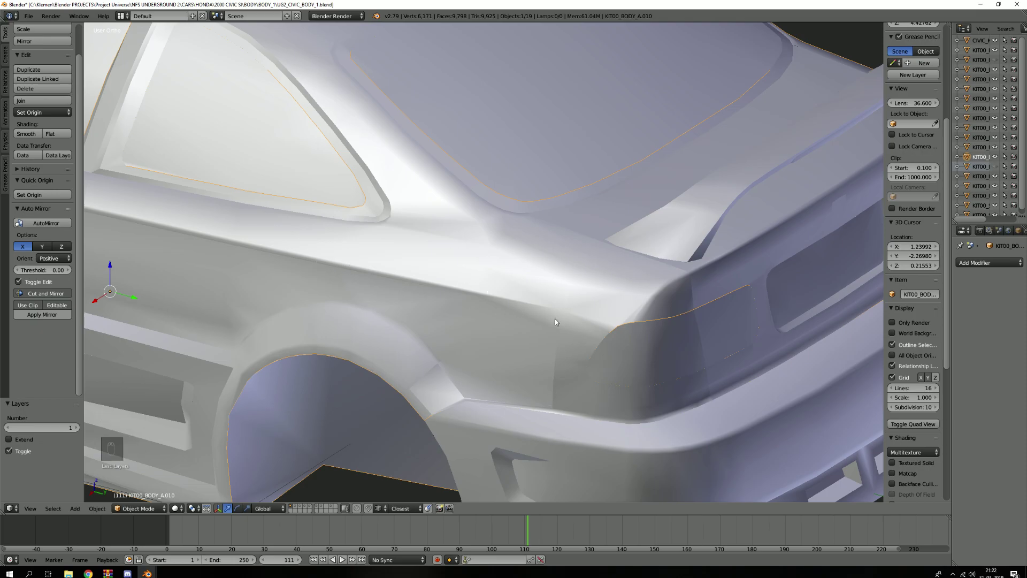
pyautogui.scroll(-2, 555, 318)
pyautogui.keyDown('shift'); pyautogui.moveTo(532, 325); pyautogui.dragTo(539, 277, button='middle'); pyautogui.keyUp('shift')
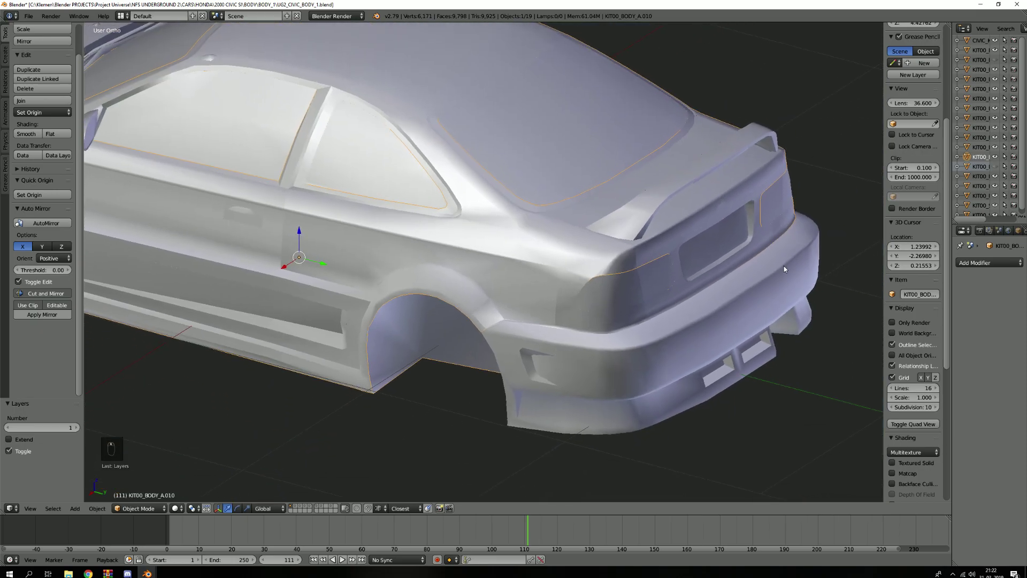
pyautogui.scroll(-4, 200, 313)
pyautogui.keyDown('shift'); pyautogui.moveTo(321, 274); pyautogui.dragTo(410, 325, button='middle'); pyautogui.keyUp('shift')
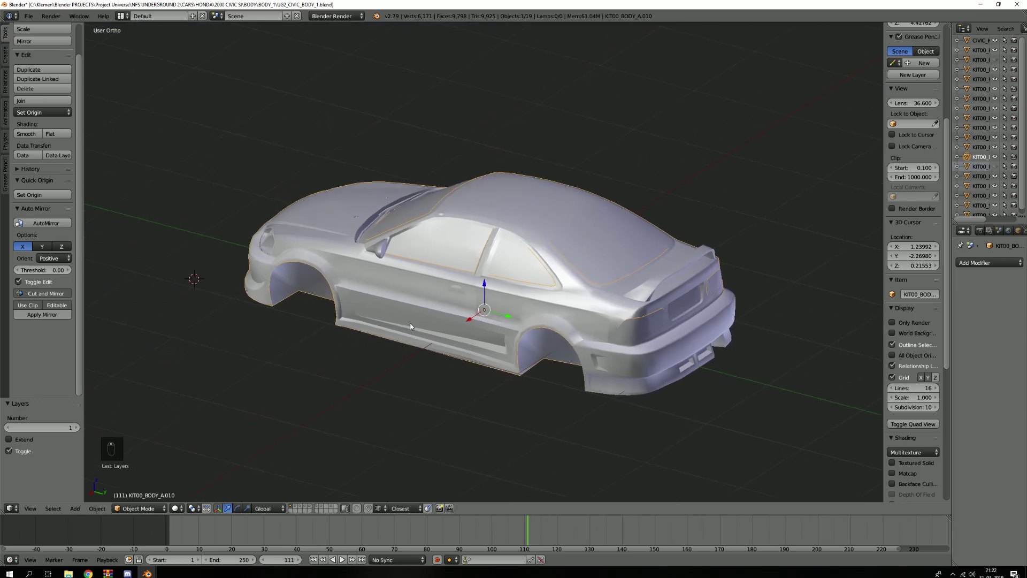
pyautogui.moveTo(214, 328); pyautogui.dragTo(382, 324, button='middle')
pyautogui.scroll(3, 336, 340)
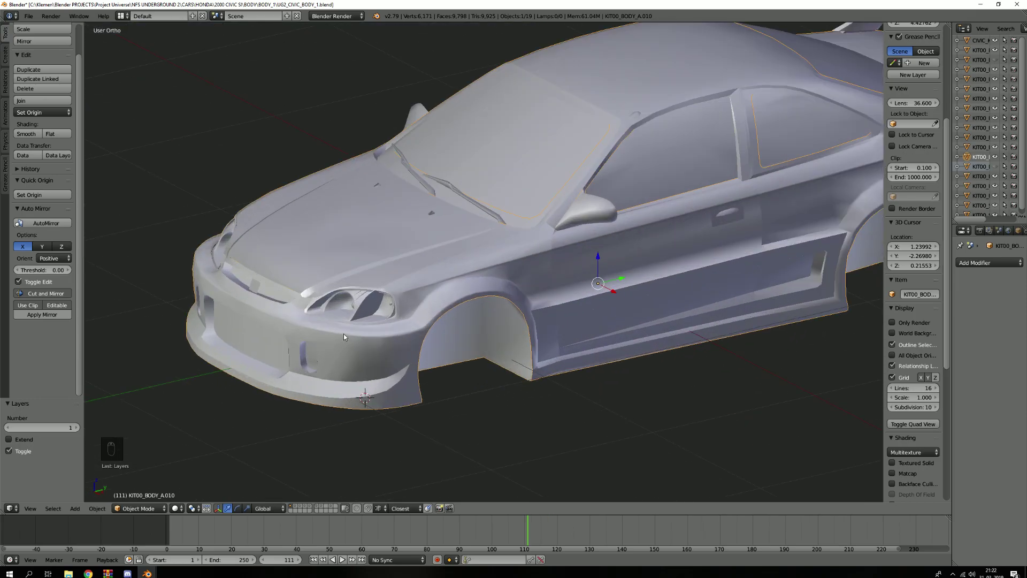
pyautogui.keyDown('shift'); pyautogui.moveTo(501, 126); pyautogui.dragTo(402, 185, button='middle'); pyautogui.keyUp('shift')
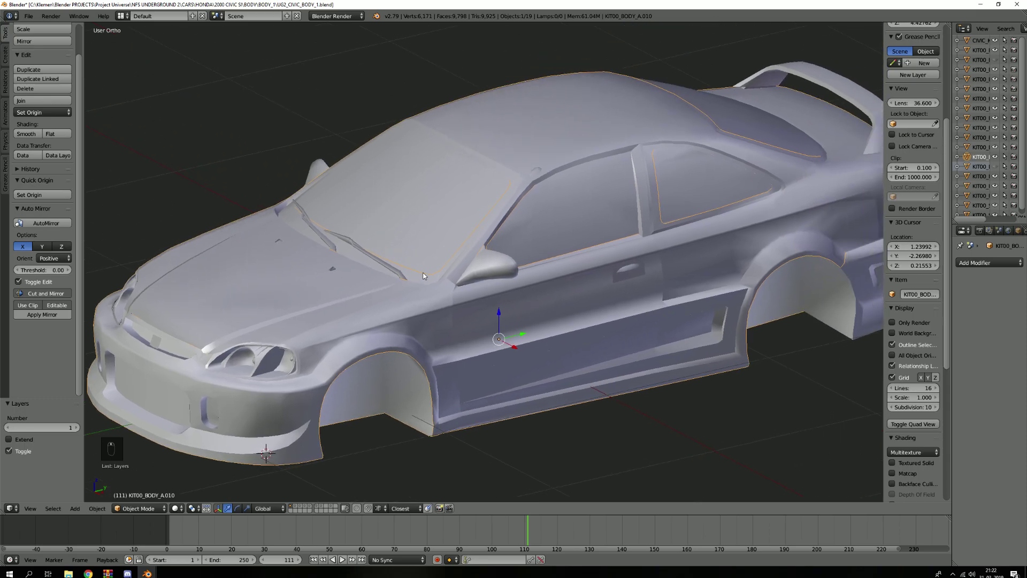
pyautogui.scroll(-3, 470, 166)
pyautogui.moveTo(499, 160); pyautogui.dragTo(586, 248, button='middle')
pyautogui.scroll(4, 768, 242)
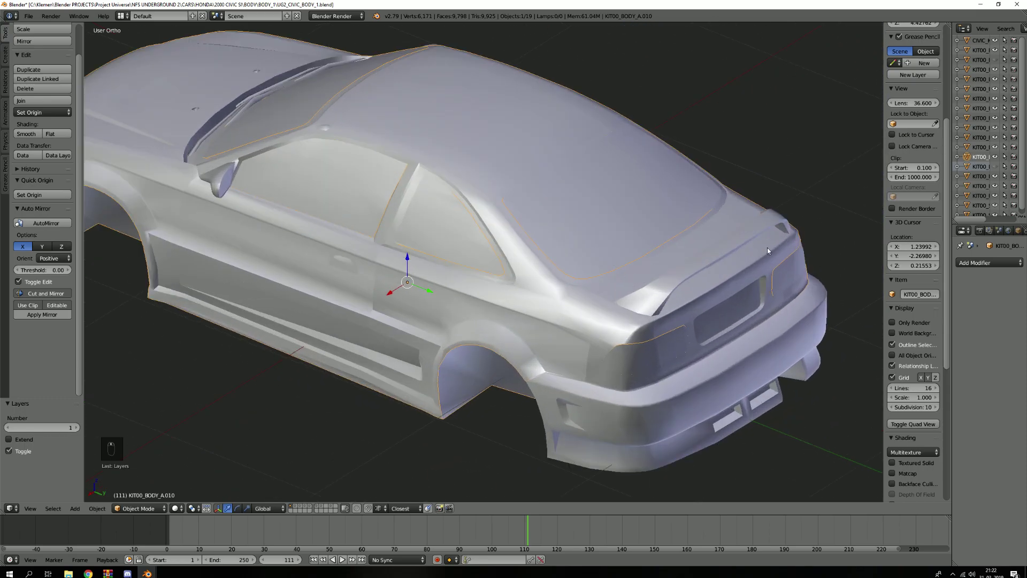
# Show the layer 3 car body and check how its parts are separated by briefly trial-moving the upper body and the lower kit.
pyautogui.scroll(-4, 688, 283)
pyautogui.moveTo(668, 278); pyautogui.dragTo(518, 252, button='middle')
pyautogui.scroll(4, 522, 262)
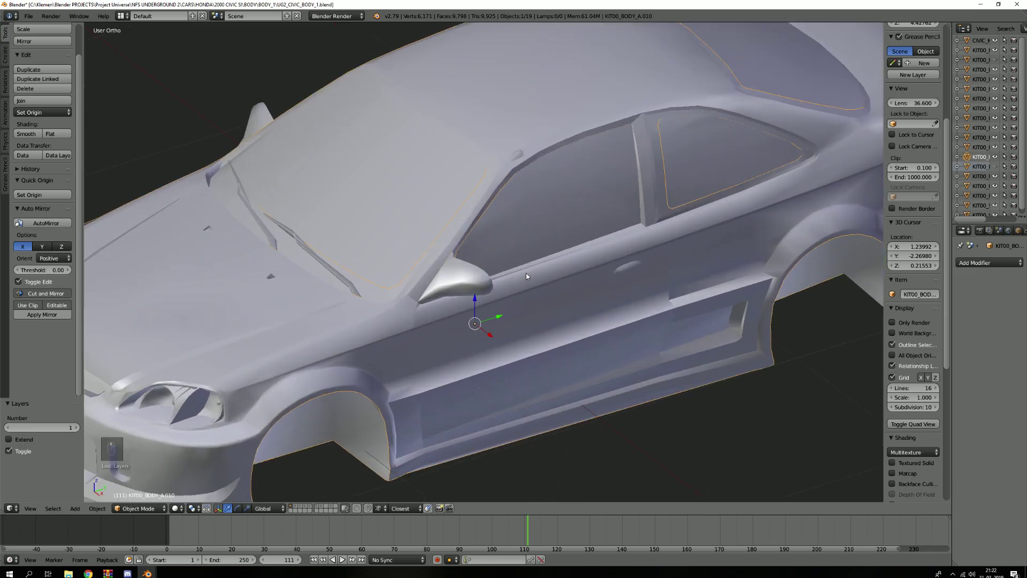
pyautogui.scroll(-6, 513, 273)
pyautogui.press('3')
pyautogui.rightClick(509, 333)
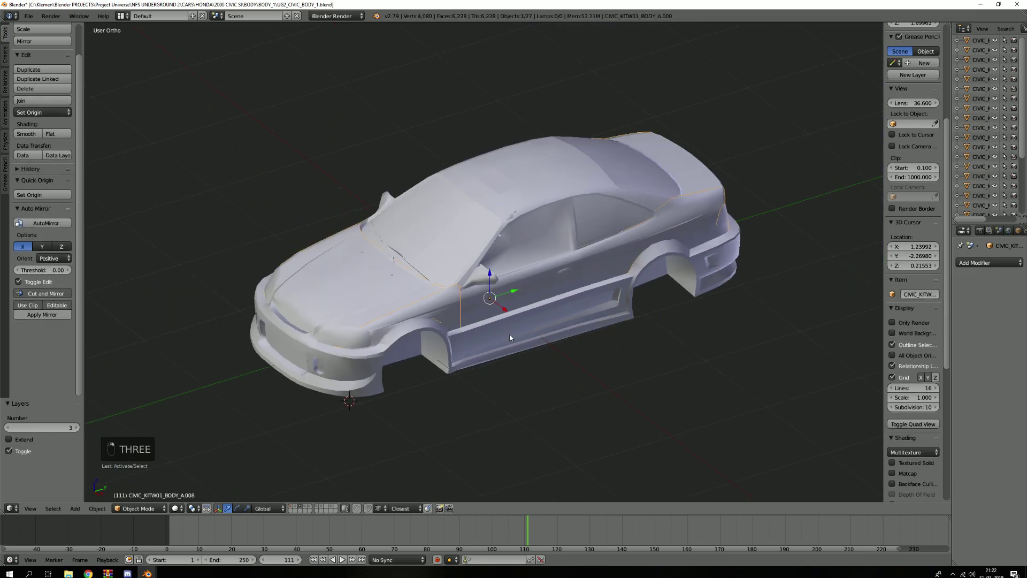
pyautogui.press('g')
pyautogui.rightClick(515, 292)
pyautogui.rightClick(543, 334)
pyautogui.press('g')
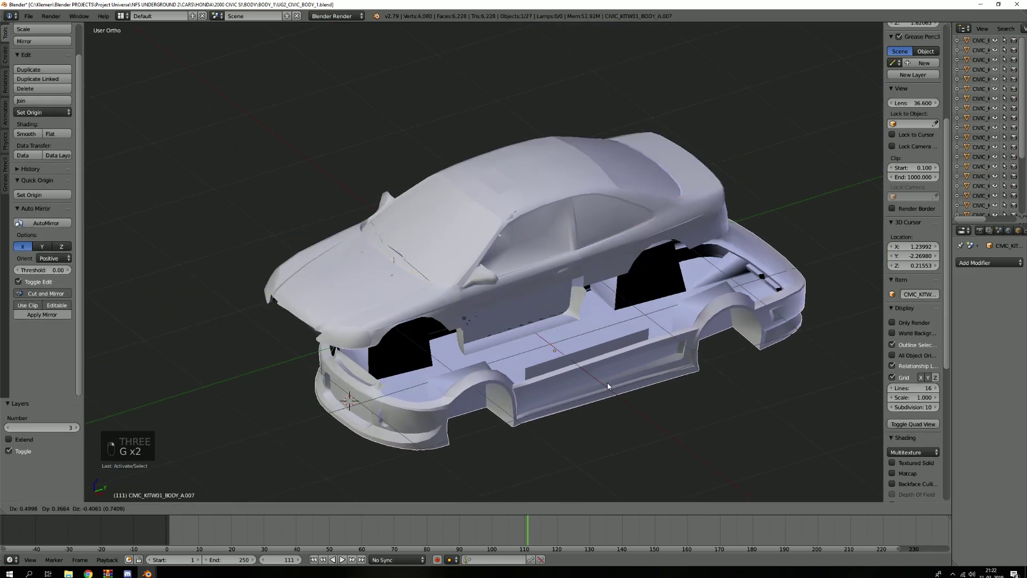
pyautogui.rightClick(608, 384)
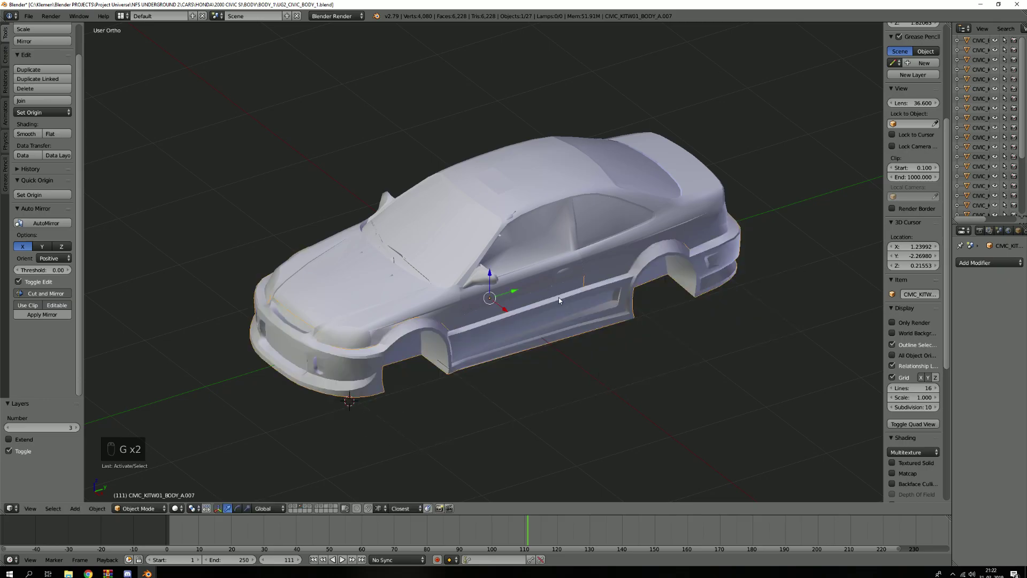
# Isolate layer 3's lower body kit and examine its bumpers, skirts and wheel arches in wireframe and shaded form.
pyautogui.press('KP_Divide')
pyautogui.press('Tab')
pyautogui.scroll(4, 559, 297)
pyautogui.keyDown('shift'); pyautogui.moveTo(602, 263); pyautogui.dragTo(462, 402, button='middle'); pyautogui.keyUp('shift')
pyautogui.moveTo(657, 345); pyautogui.dragTo(514, 286, button='middle')
pyautogui.scroll(5, 545, 300)
pyautogui.scroll(-6, 545, 299)
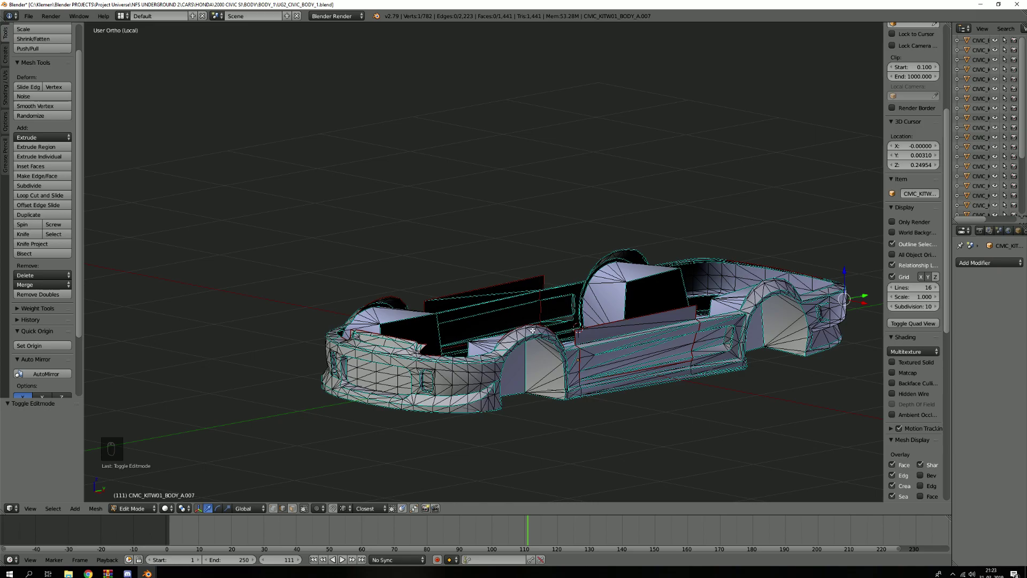
pyautogui.press('Tab')
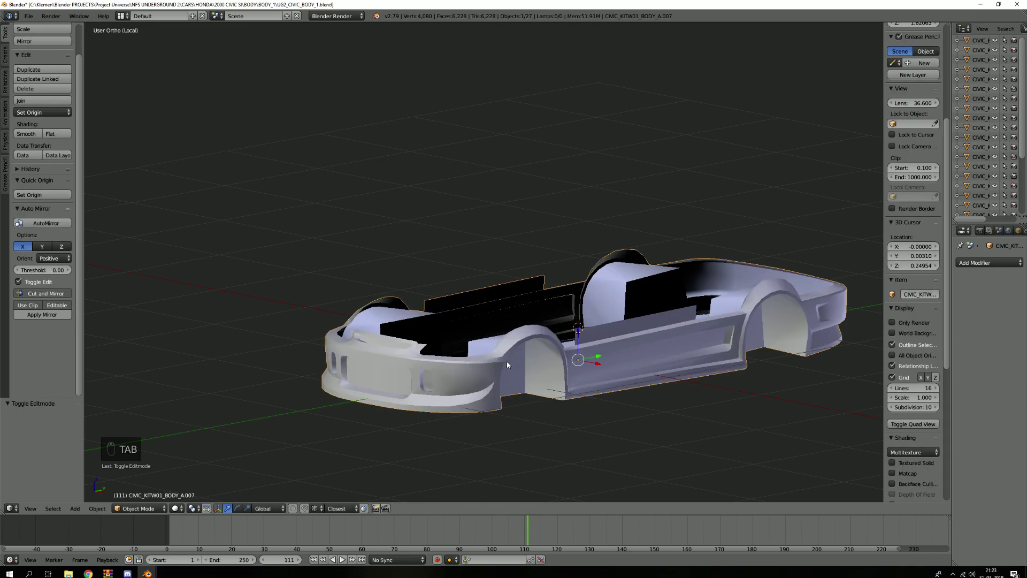
pyautogui.press('KP_Divide')
pyautogui.scroll(-10, 409, 335)
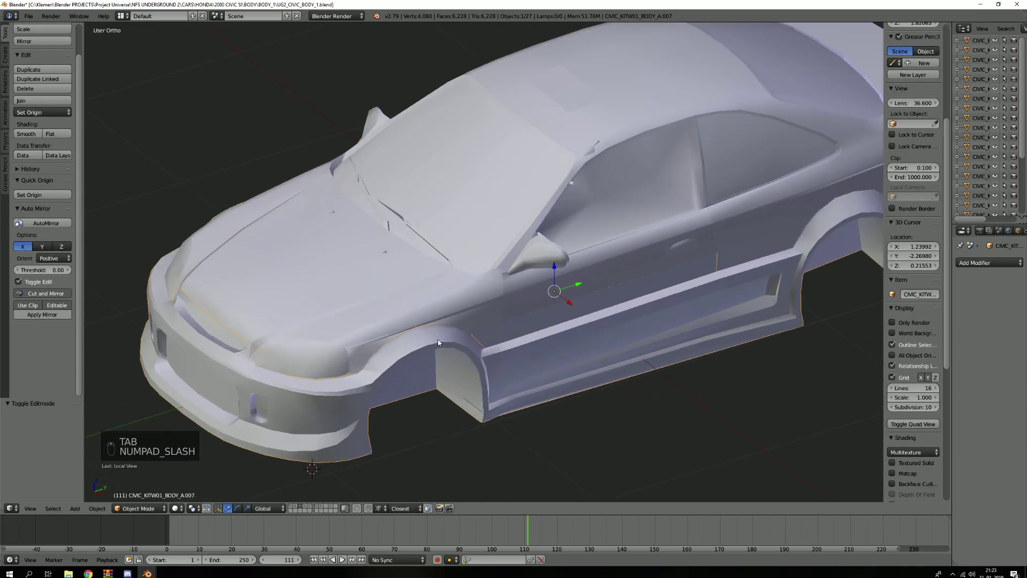
# Deselect everything, show layer 2 and check its full-roof body as one object with a trial move.
pyautogui.press('a')
pyautogui.press('a')
pyautogui.scroll(-8, 462, 333)
pyautogui.moveTo(470, 317); pyautogui.dragTo(468, 292, button='middle')
pyautogui.press('1')
pyautogui.press('2')
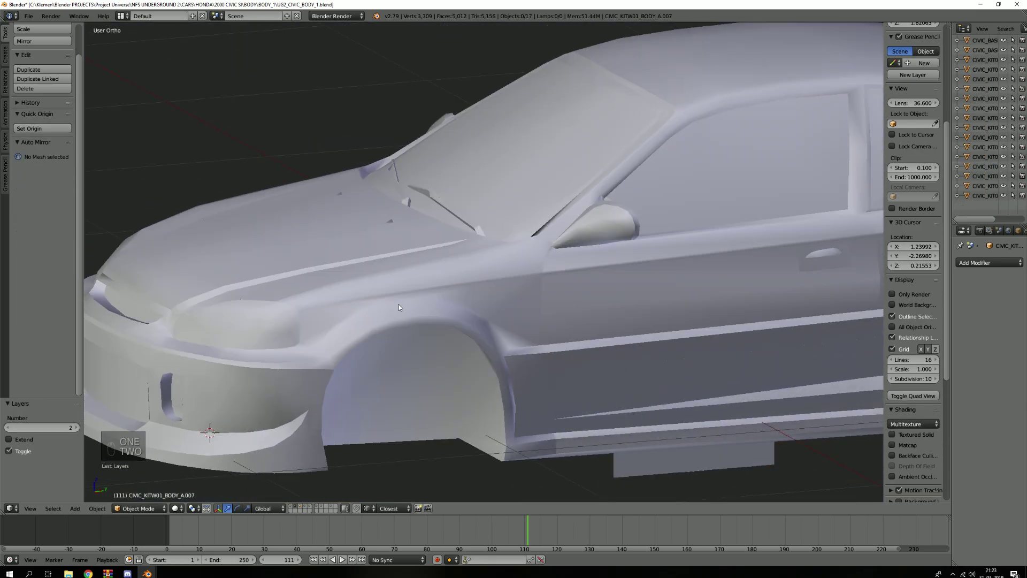
pyautogui.scroll(1, 401, 306)
pyautogui.rightClick(406, 309)
pyautogui.scroll(-3, 411, 310)
pyautogui.press('g')
pyautogui.rightClick(494, 240)
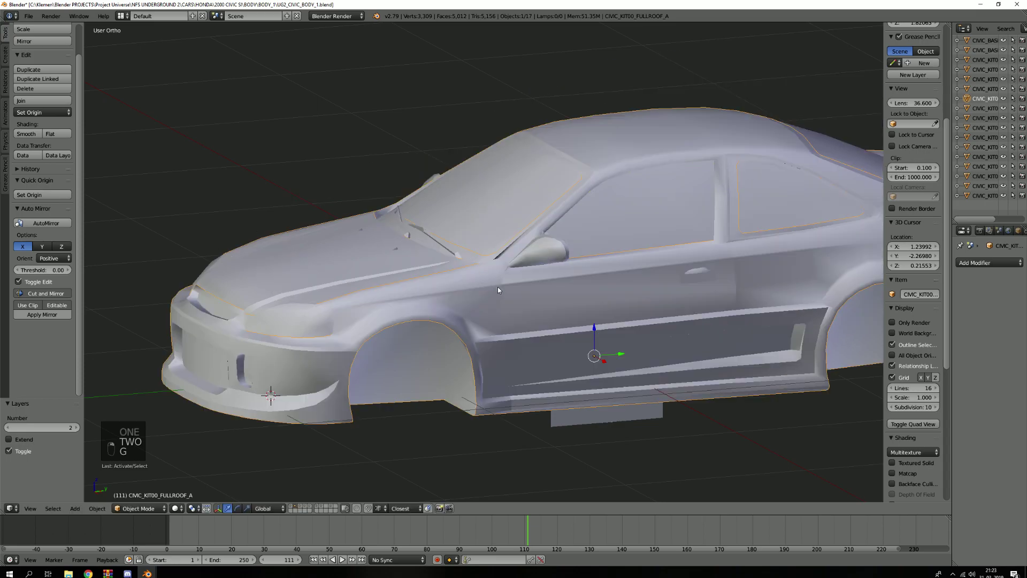
# Examine the seam division of the layer 2 body by selecting the linked faces of its shell, side skirt and rear bumper.
pyautogui.press('Tab')
pyautogui.scroll(-3, 541, 293)
pyautogui.press('a')
pyautogui.press('a')
pyautogui.press('a')
pyautogui.press('3')
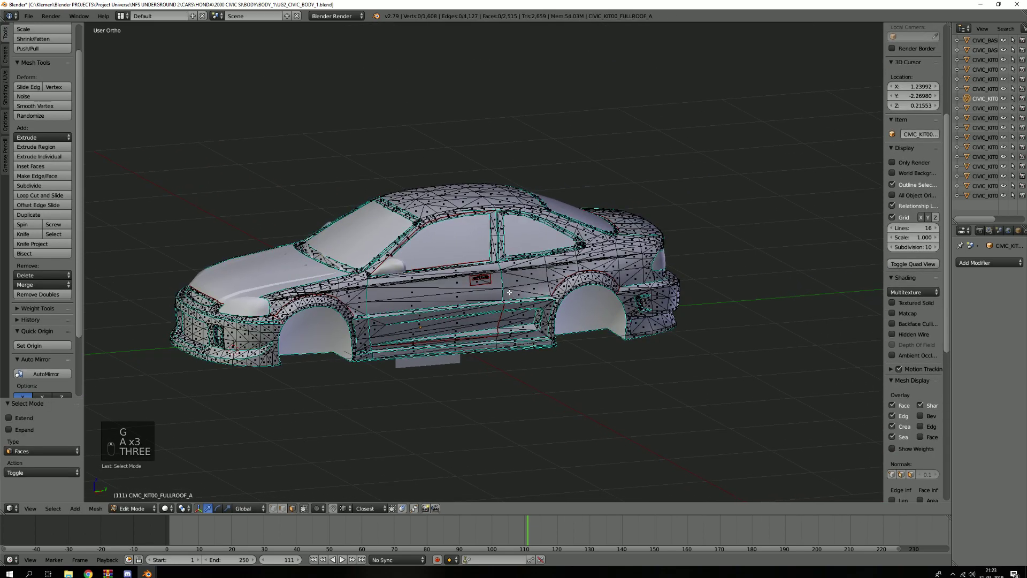
pyautogui.scroll(3, 565, 278)
pyautogui.press('l')
pyautogui.press('l')
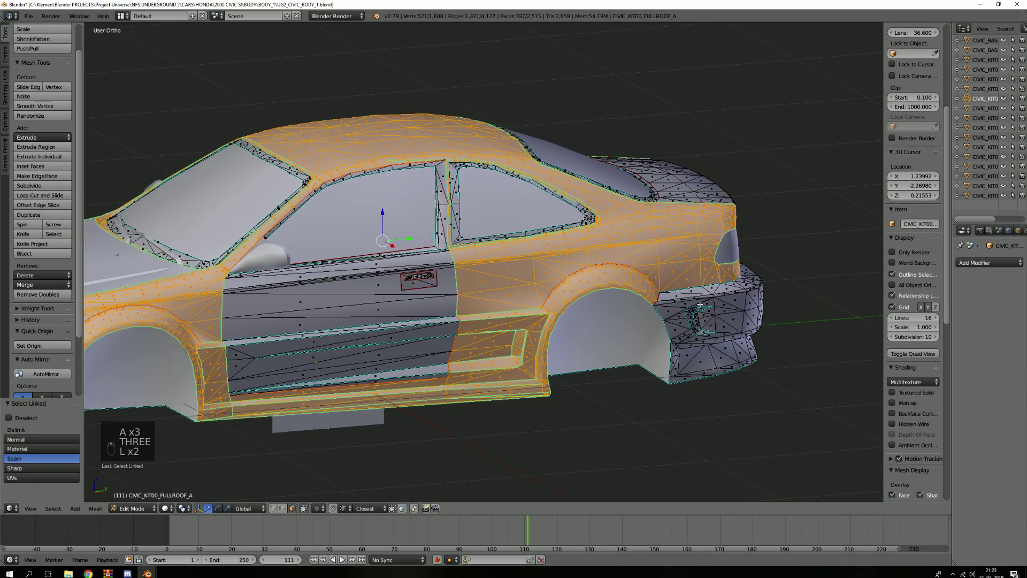
pyautogui.press('l')
pyautogui.scroll(-3, 334, 342)
pyautogui.press('l')
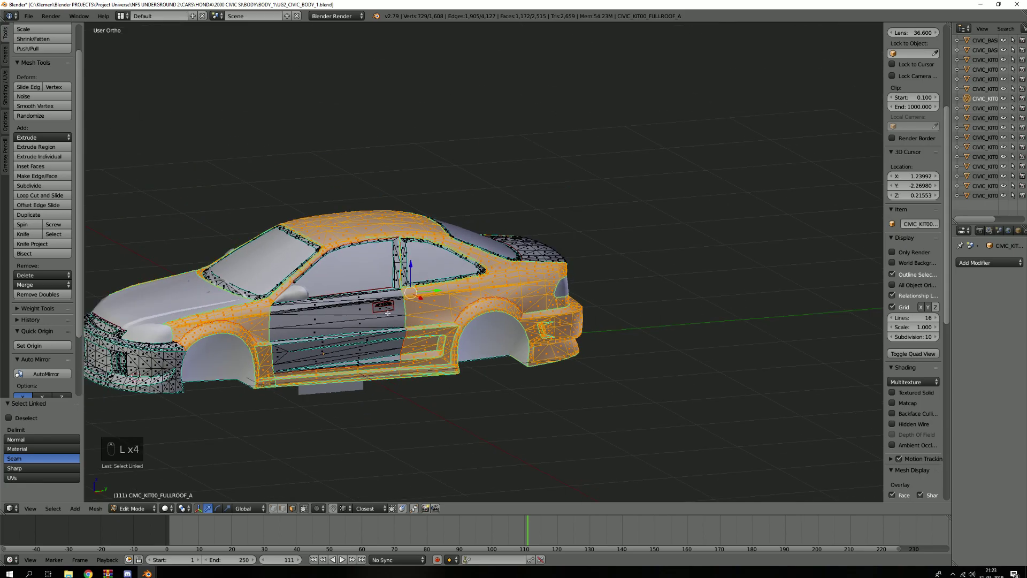
pyautogui.scroll(1, 298, 337)
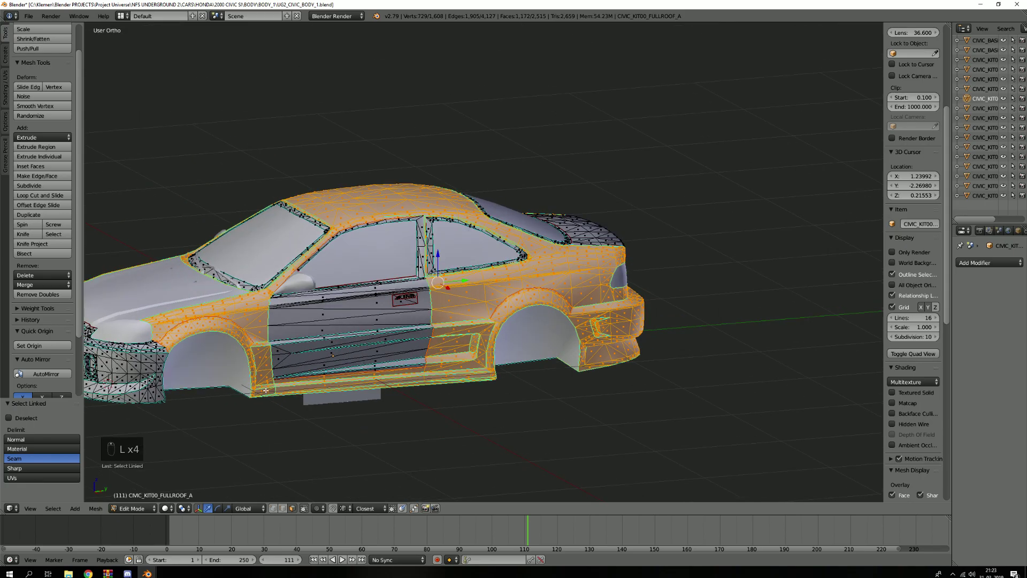
# Check the seams around the wheel-arch flares, side skirt and front bumper by selecting each linked face region.
pyautogui.press('a')
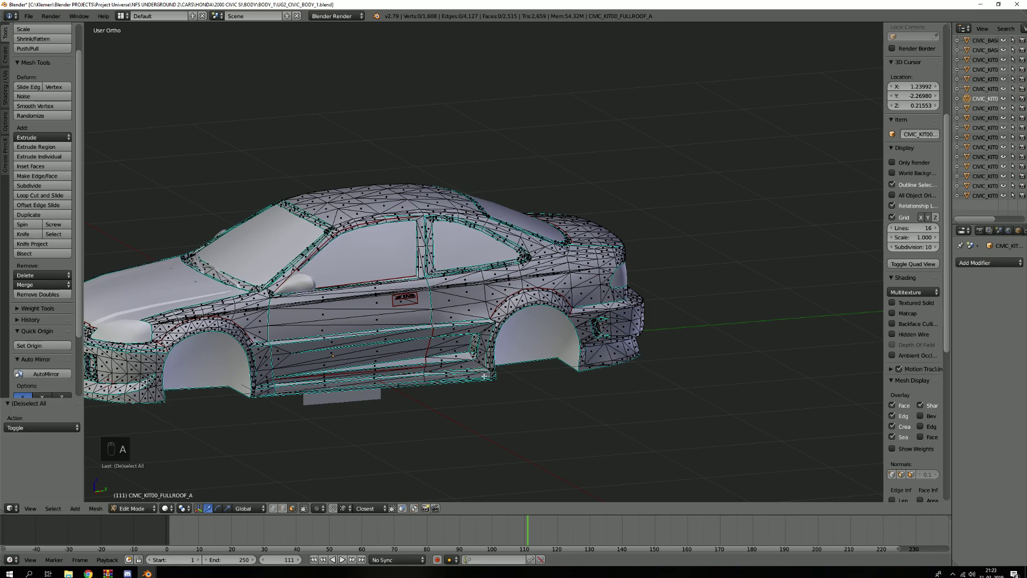
pyautogui.scroll(3, 489, 299)
pyautogui.press('l')
pyautogui.scroll(-6, 429, 318)
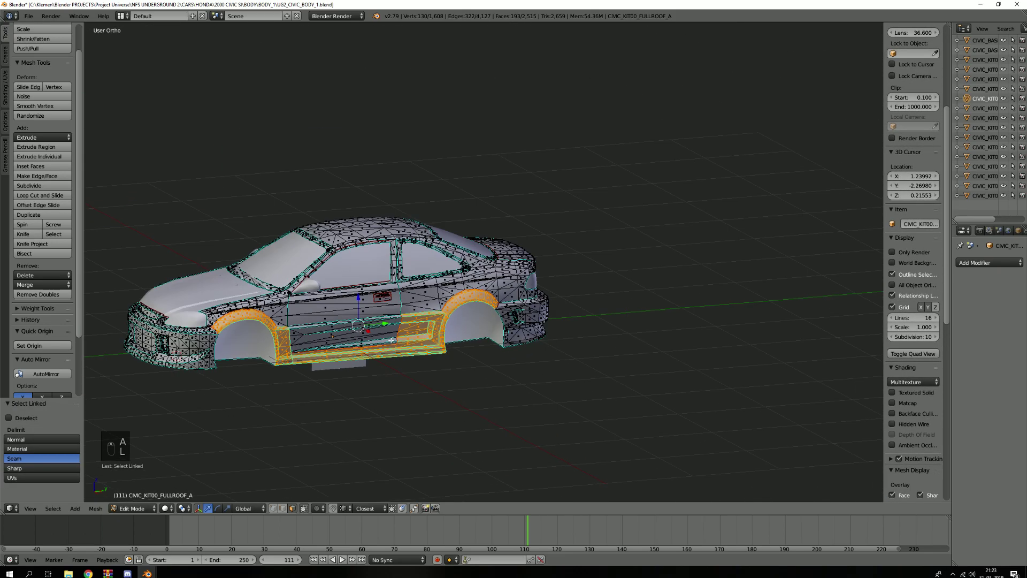
pyautogui.moveTo(321, 314); pyautogui.dragTo(462, 306, button='middle')
pyautogui.scroll(6, 462, 306)
pyautogui.press('l')
pyautogui.press('l')
pyautogui.moveTo(463, 348); pyautogui.dragTo(433, 361, button='middle')
pyautogui.scroll(6, 431, 364)
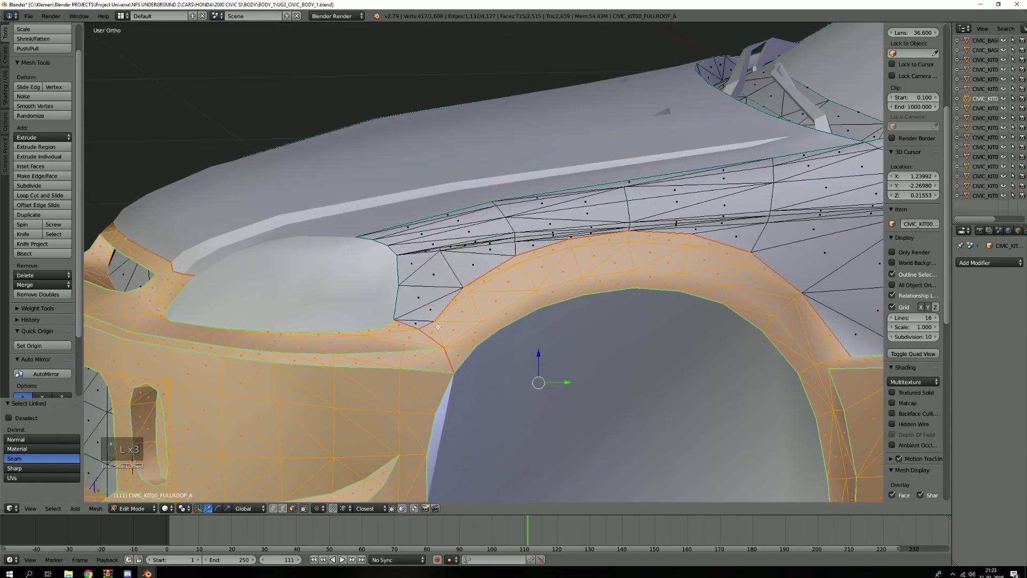
# Inspect where the front bumper meets the front wheel arch by selecting the bumper's linked faces on their own.
pyautogui.press('a')
pyautogui.press('l')
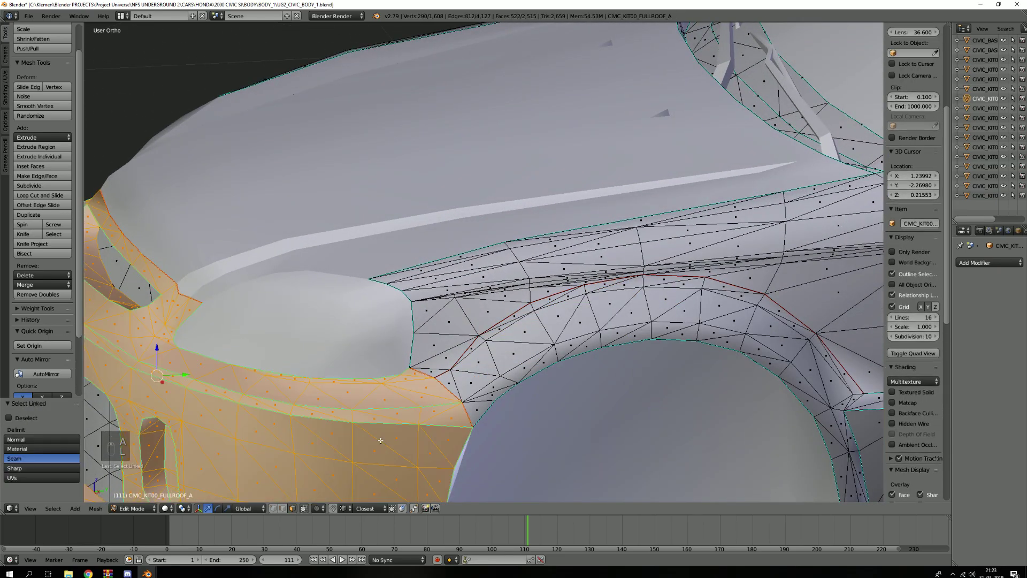
pyautogui.scroll(-5, 395, 330)
pyautogui.moveTo(396, 329); pyautogui.dragTo(460, 334, button='middle')
pyautogui.press('Tab')
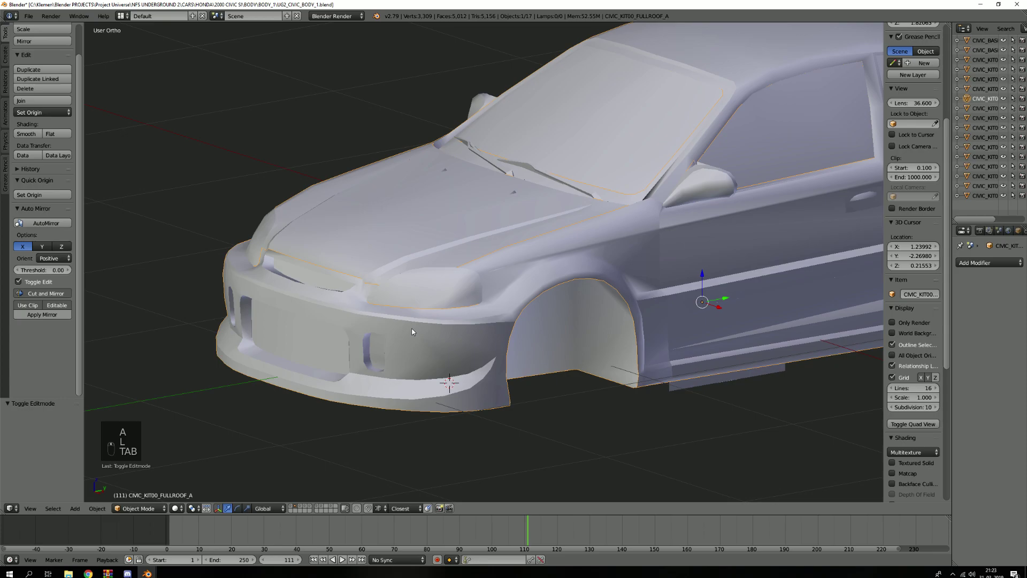
pyautogui.press('`')
pyautogui.press('`')
pyautogui.press('Tab')
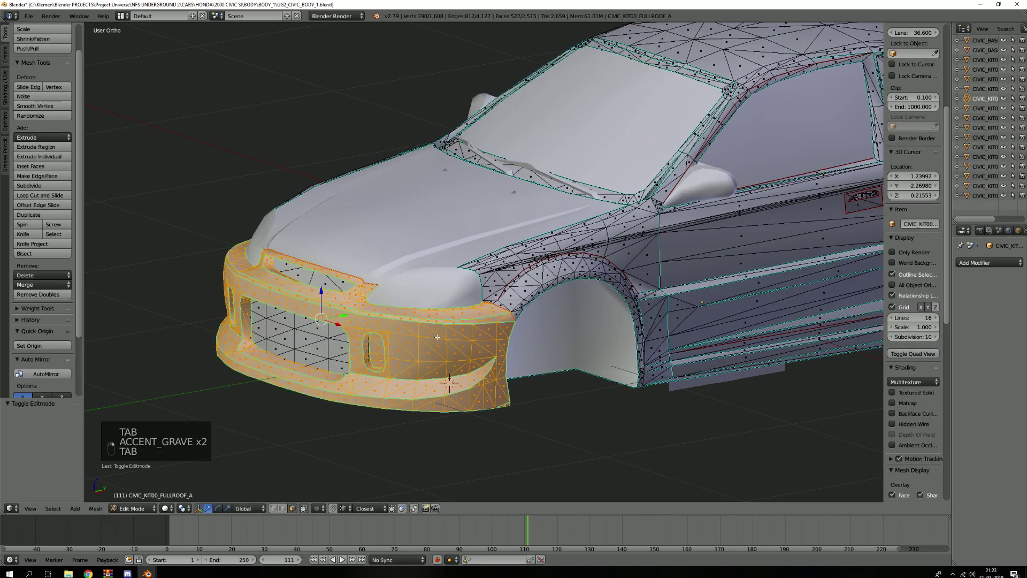
pyautogui.press('a')
pyautogui.press('a')
pyautogui.scroll(2, 490, 344)
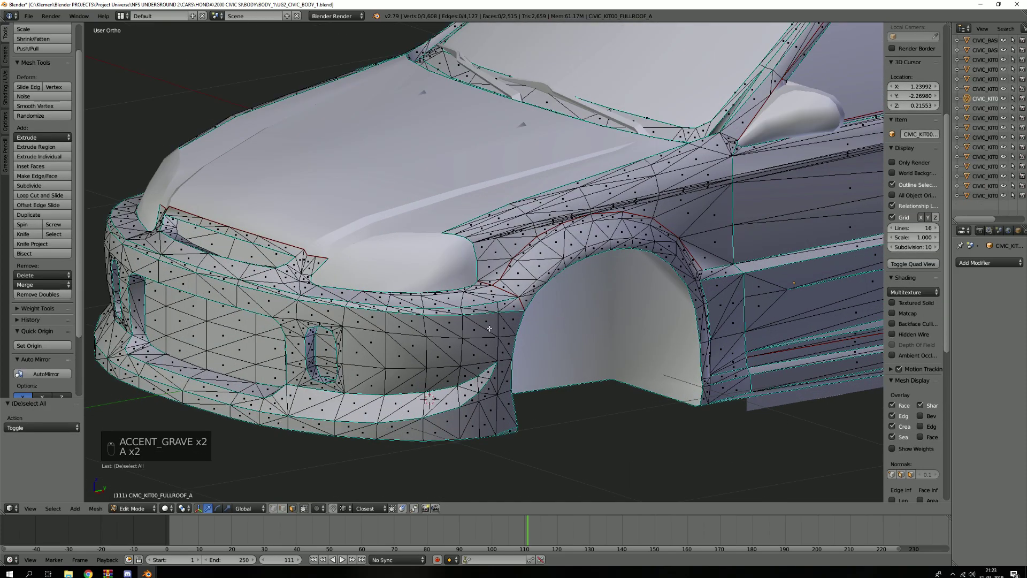
pyautogui.press('l')
pyautogui.scroll(-6, 490, 329)
pyautogui.press('Tab')
# Compare the layer 2 front bumper with all layers shown together and on its own.
pyautogui.moveTo(577, 303); pyautogui.dragTo(476, 307, button='middle')
pyautogui.scroll(4, 476, 307)
pyautogui.moveTo(283, 297); pyautogui.dragTo(432, 292, button='middle')
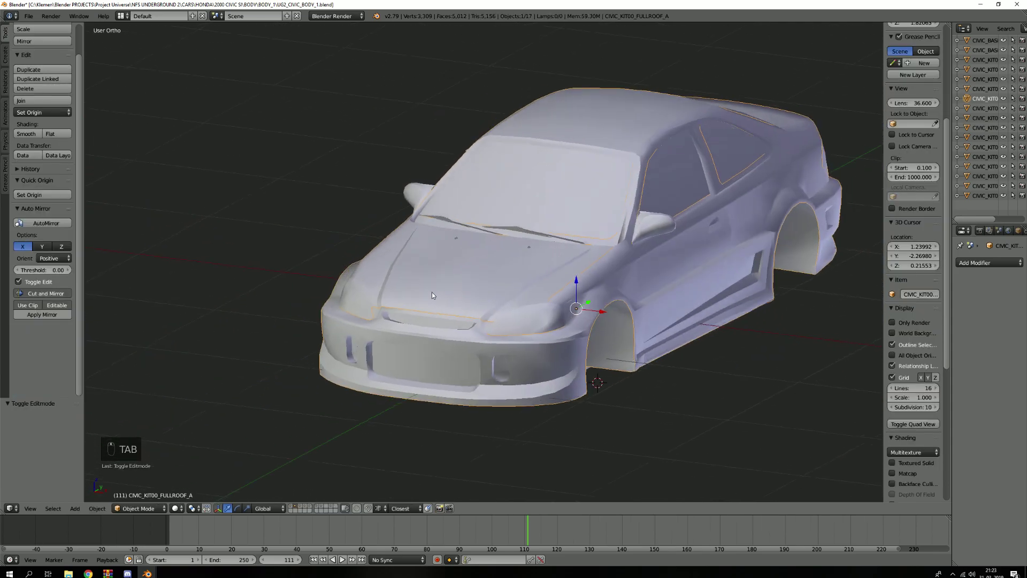
pyautogui.scroll(3, 432, 294)
pyautogui.press('`')
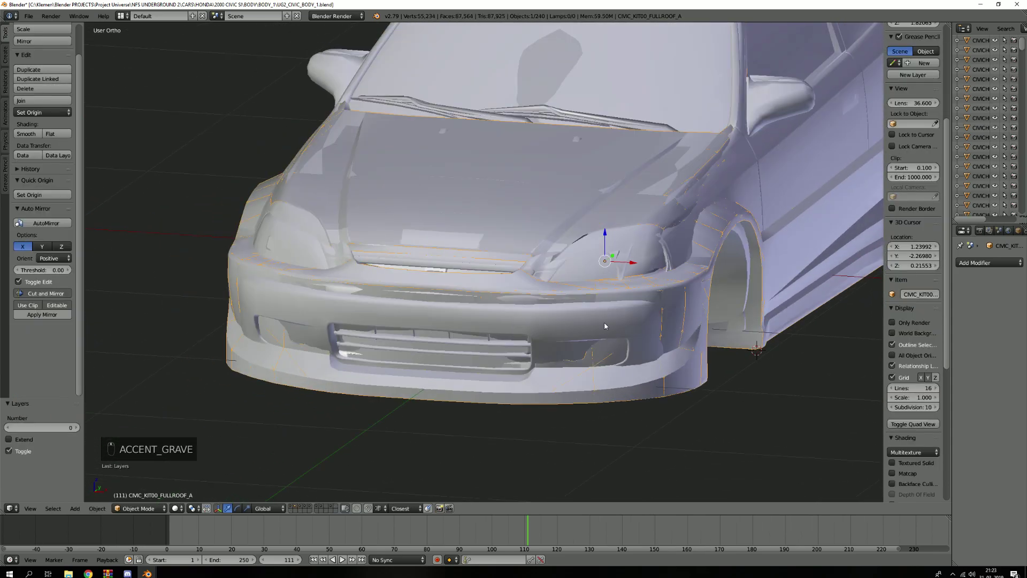
pyautogui.press('`')
pyautogui.scroll(2, 612, 359)
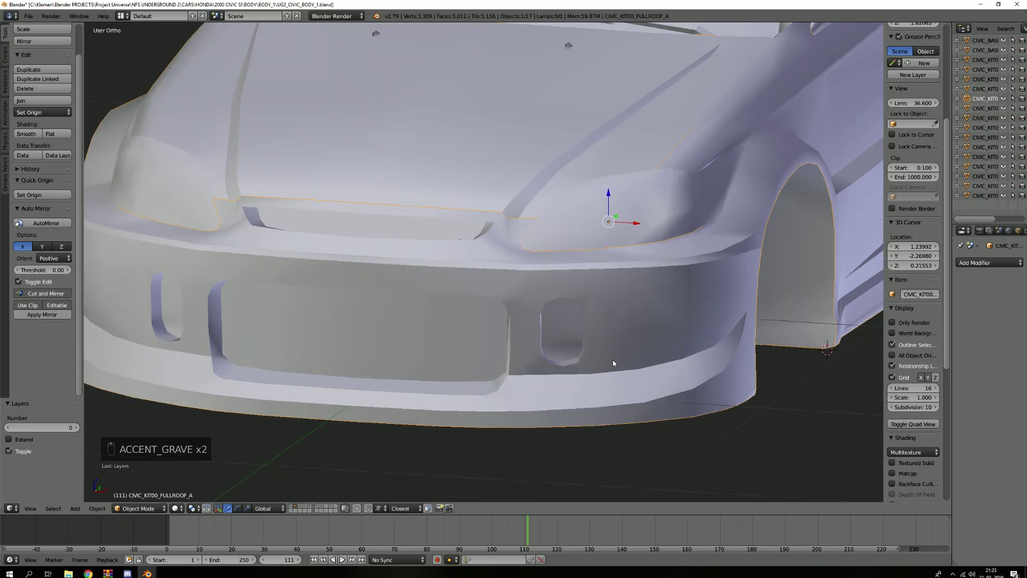
# Open the layer 1 body for mesh editing at the front bumper's small vertical vent opening.
pyautogui.press('1')
pyautogui.rightClick(626, 373)
pyautogui.press('Tab')
pyautogui.scroll(6, 595, 353)
pyautogui.press('a')
pyautogui.press('a')
pyautogui.press('a')
pyautogui.moveTo(546, 301); pyautogui.dragTo(513, 276, button='middle')
pyautogui.scroll(-3, 569, 275)
pyautogui.scroll(5, 572, 274)
pyautogui.scroll(-3, 572, 274)
pyautogui.scroll(5, 511, 273)
pyautogui.keyDown('alt'); pyautogui.rightClick(506, 245); pyautogui.keyUp('alt')
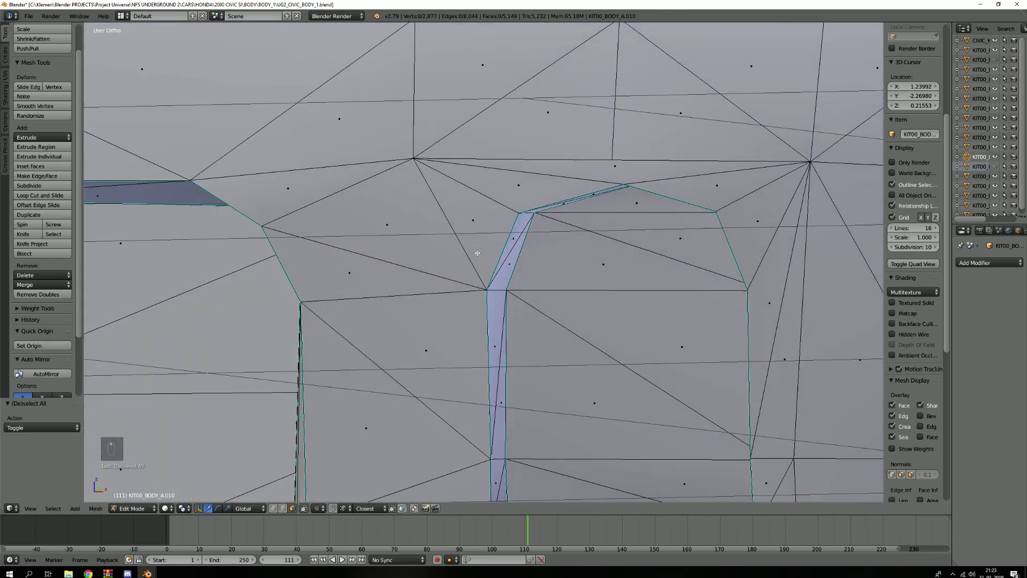
# Dissolve the diagonal edges around the inner wall of the front bumper's vertical vent opening.
pyautogui.scroll(-3, 505, 244)
pyautogui.moveTo(505, 245); pyautogui.dragTo(593, 213, button='middle')
pyautogui.press('2')
pyautogui.press('2')
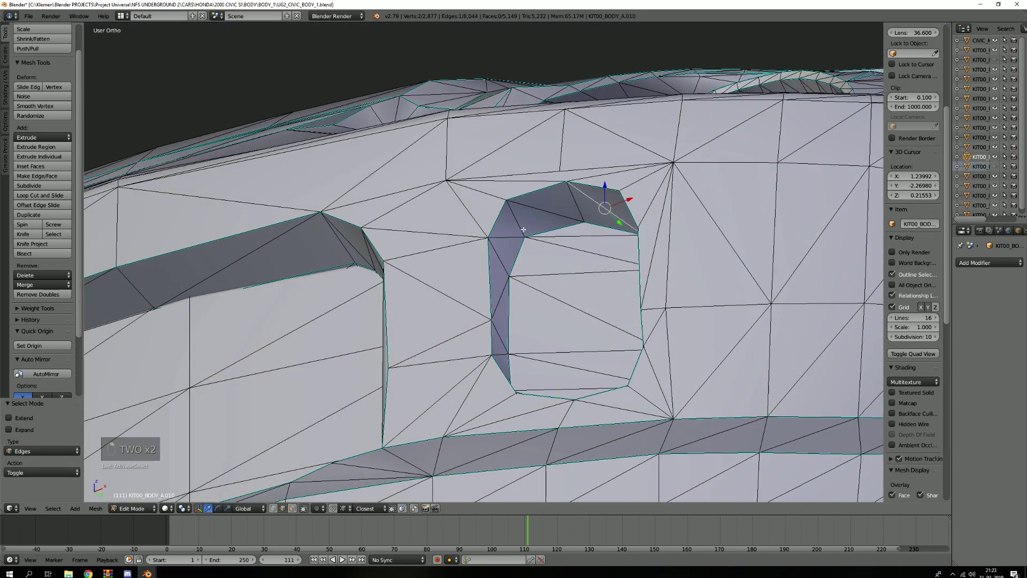
pyautogui.moveTo(529, 230); pyautogui.dragTo(617, 253, button='middle')
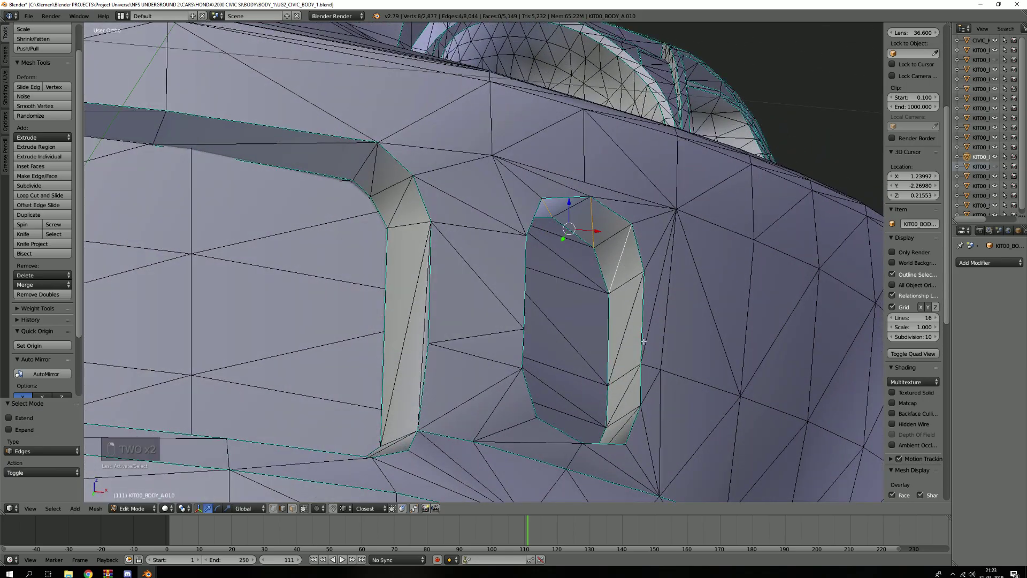
pyautogui.moveTo(631, 333); pyautogui.dragTo(629, 383, button='middle')
pyautogui.keyDown('shift'); pyautogui.rightClick(629, 383); pyautogui.keyUp('shift')
pyautogui.moveTo(616, 426); pyautogui.dragTo(507, 409, button='middle')
pyautogui.keyDown('shift'); pyautogui.rightClick(507, 410); pyautogui.keyUp('shift')
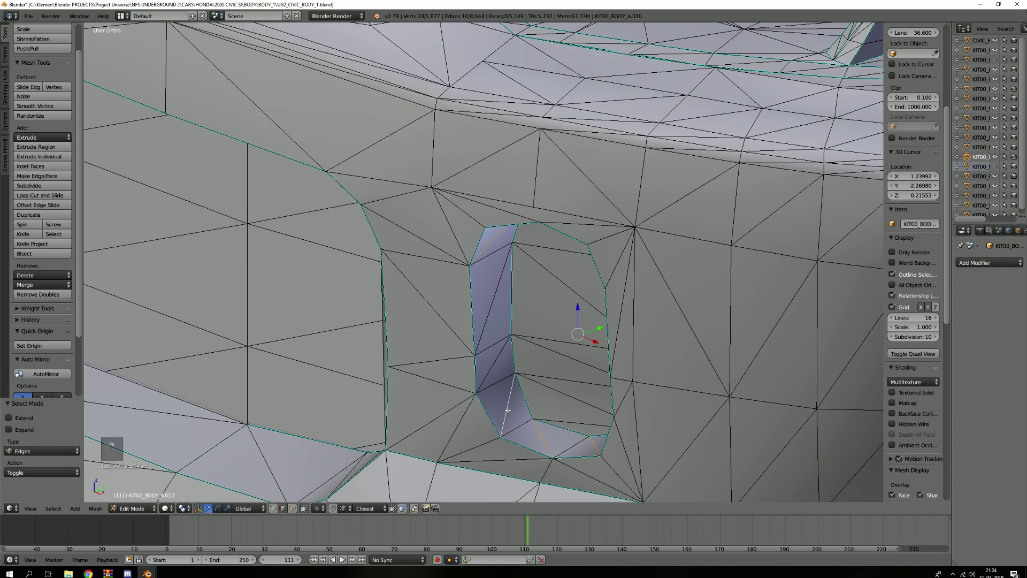
pyautogui.press('x')
pyautogui.click(505, 289)
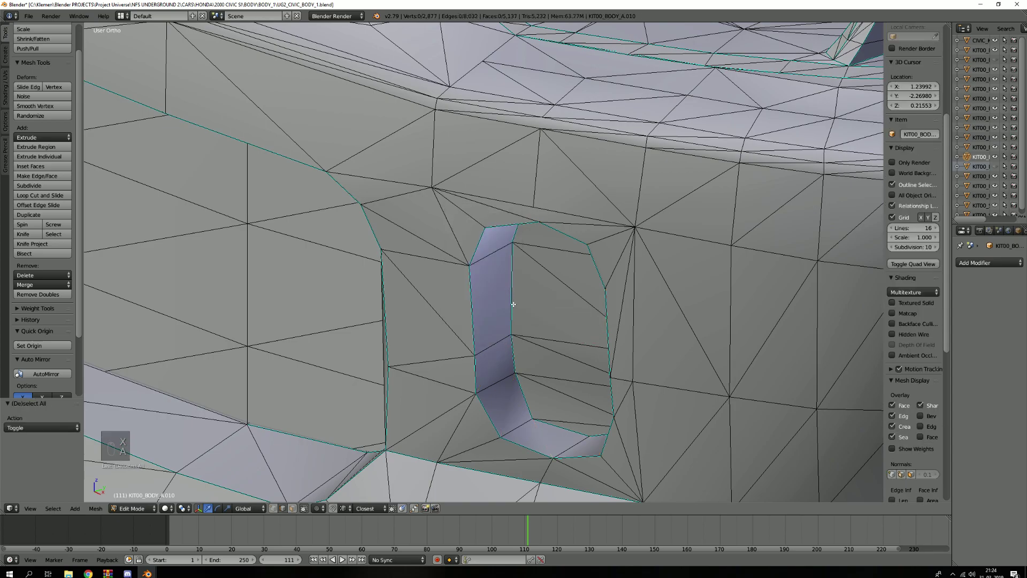
pyautogui.press('a')
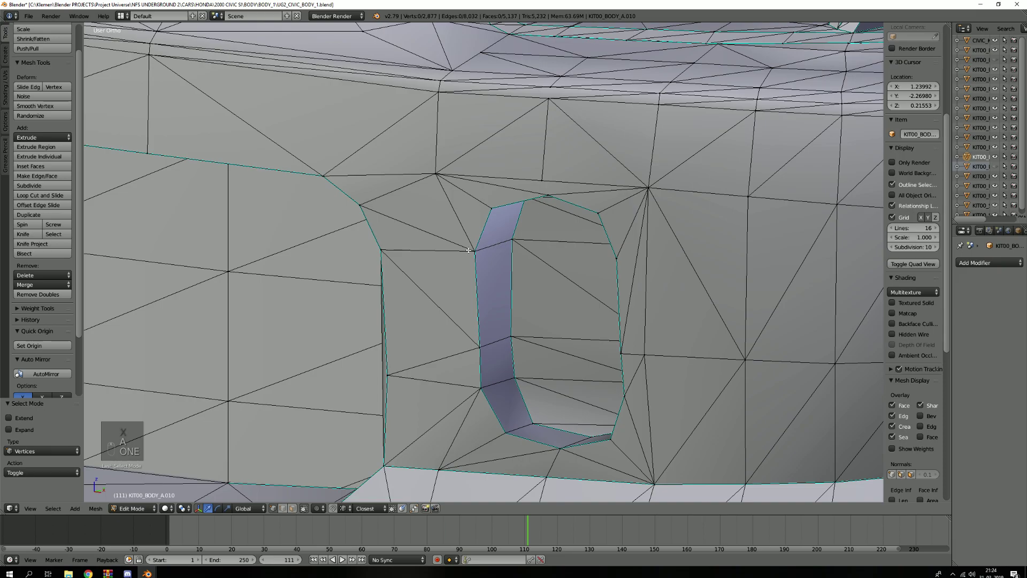
pyautogui.moveTo(468, 250); pyautogui.dragTo(470, 245, button='right')
pyautogui.press('a')
pyautogui.press('3')
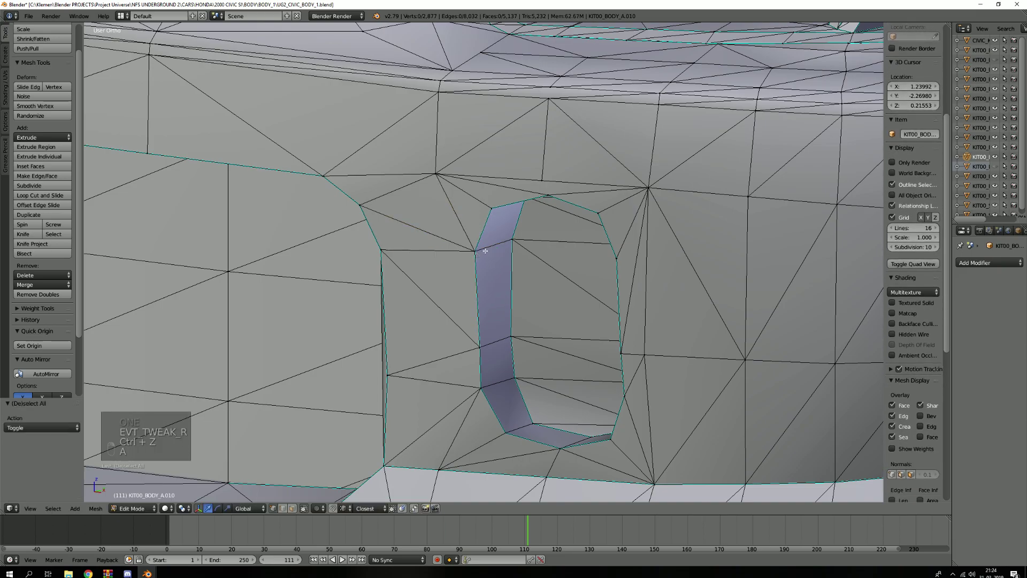
# Try dissolving the upper cross edge on the vent's inner side wall, and undo it.
pyautogui.press('2')
pyautogui.press('a')
pyautogui.press('2')
pyautogui.rightClick(504, 242)
pyautogui.press('x')
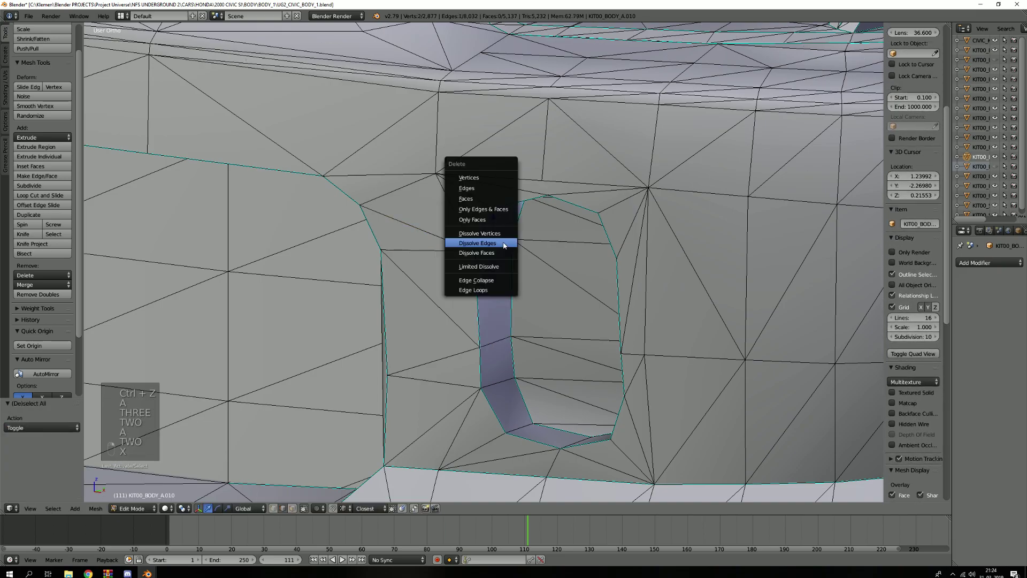
pyautogui.click(503, 234)
pyautogui.moveTo(507, 231); pyautogui.dragTo(496, 233, button='middle')
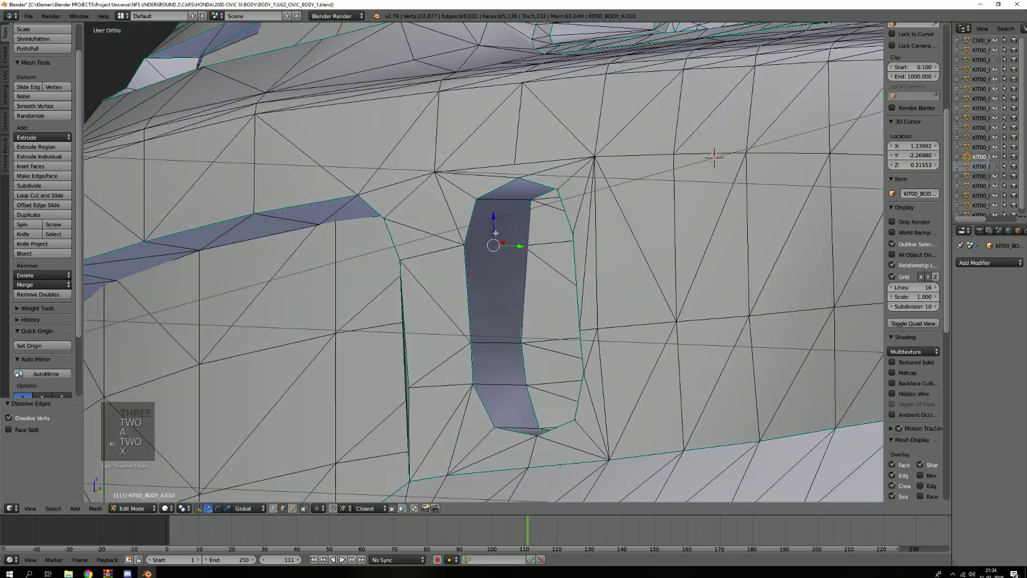
pyautogui.scroll(4, 532, 237)
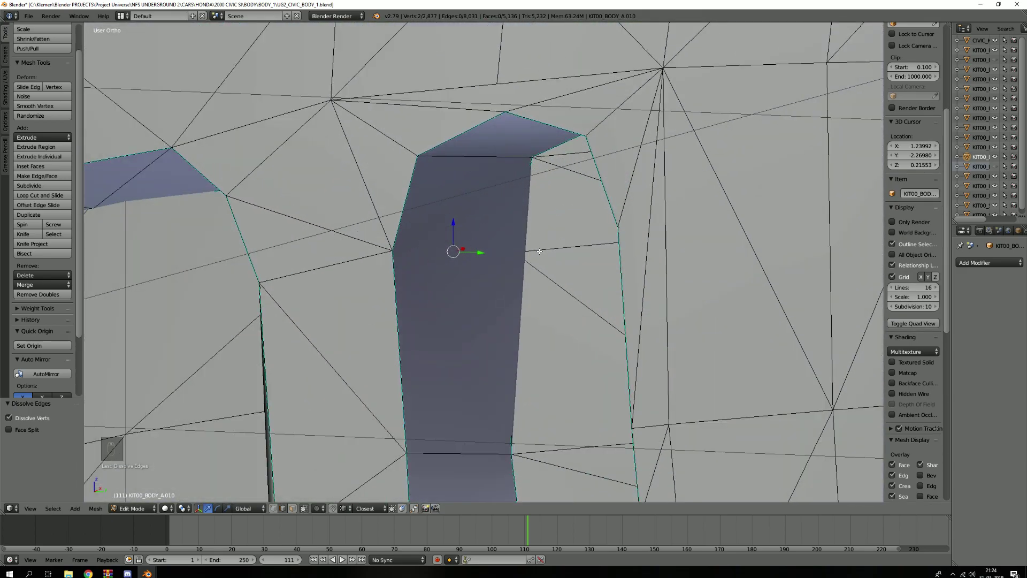
pyautogui.hotkey('ctrl', 'z')
pyautogui.press('a')
# Select the long edges bordering the inner side wall of the front bumper's vertical vent opening.
pyautogui.scroll(-4, 447, 165)
pyautogui.scroll(3, 618, 212)
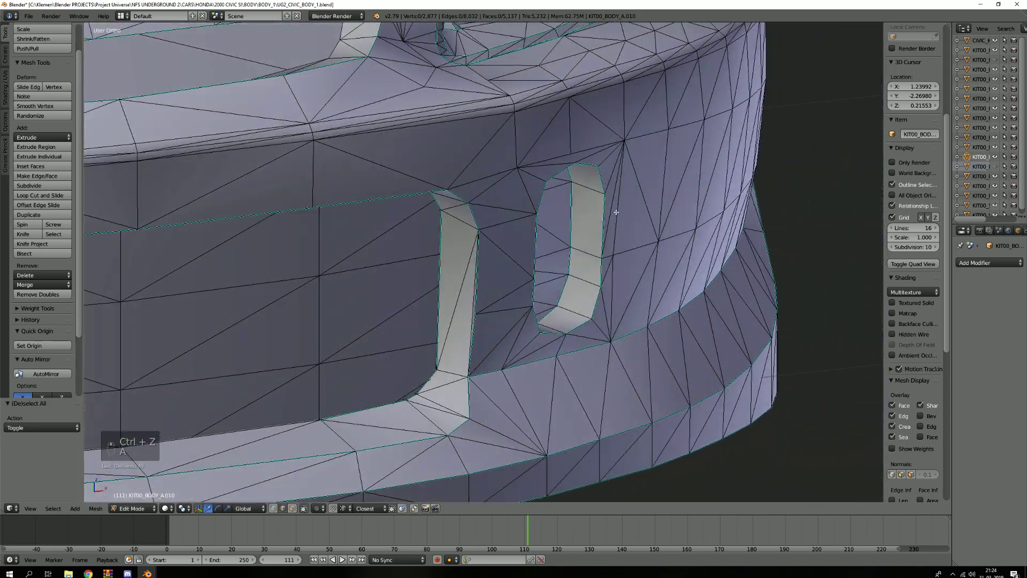
pyautogui.moveTo(618, 212); pyautogui.dragTo(589, 217, button='middle')
pyautogui.scroll(6, 582, 229)
pyautogui.press('2')
pyautogui.scroll(2, 275, 237)
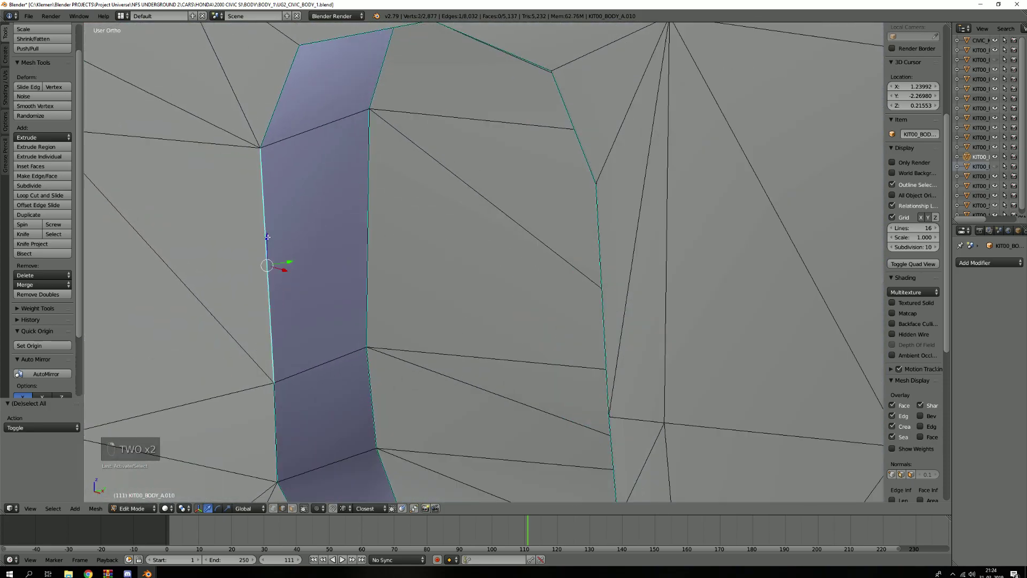
pyautogui.click(367, 237)
# Subdivide the ring of faces around the inner wall of the front bumper's vertical vent opening.
pyautogui.moveTo(363, 236)
pyautogui.mouseDown(button='middle')
pyautogui.moveTo(359, 151)
pyautogui.moveTo(369, 267)
pyautogui.moveTo(365, 214)
pyautogui.mouseUp(button='middle')
pyautogui.scroll(-3, 371, 252)
pyautogui.press('3')
pyautogui.press('c')
pyautogui.moveTo(366, 214); pyautogui.dragTo(362, 346)
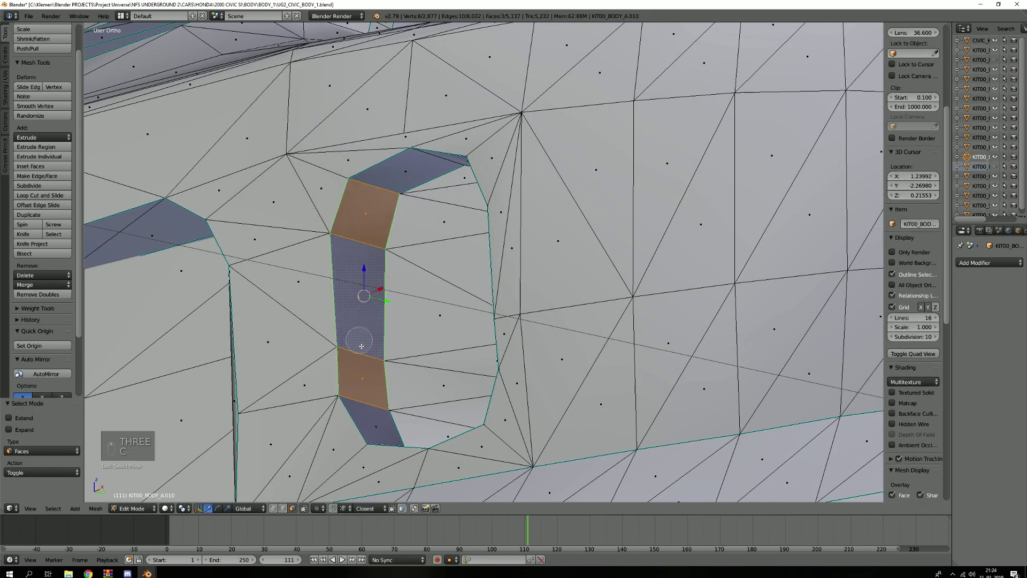
pyautogui.moveTo(368, 380); pyautogui.dragTo(348, 276, button='middle')
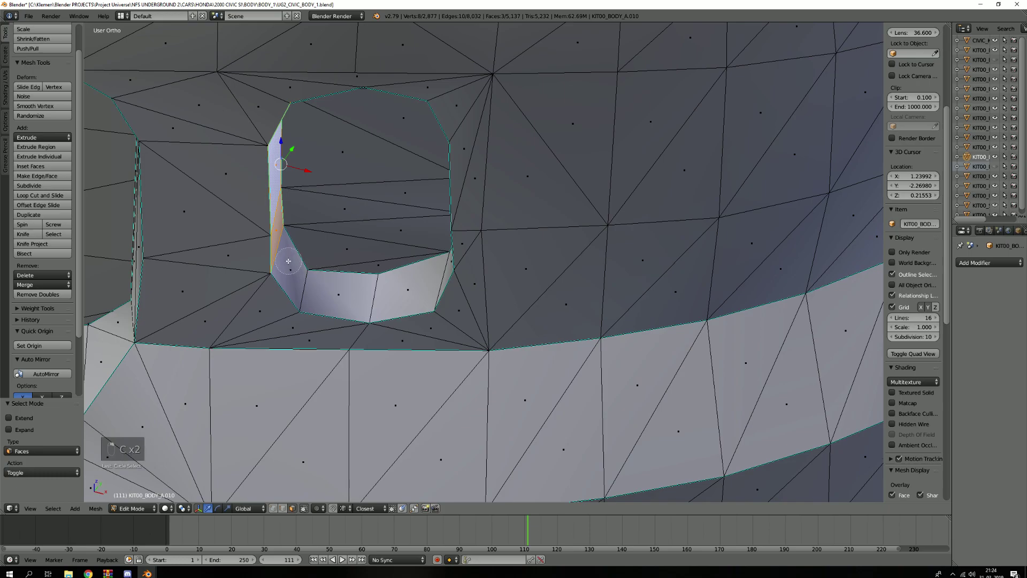
pyautogui.moveTo(413, 282); pyautogui.dragTo(412, 251, button='middle')
pyautogui.scroll(3, 410, 244)
pyautogui.press('c')
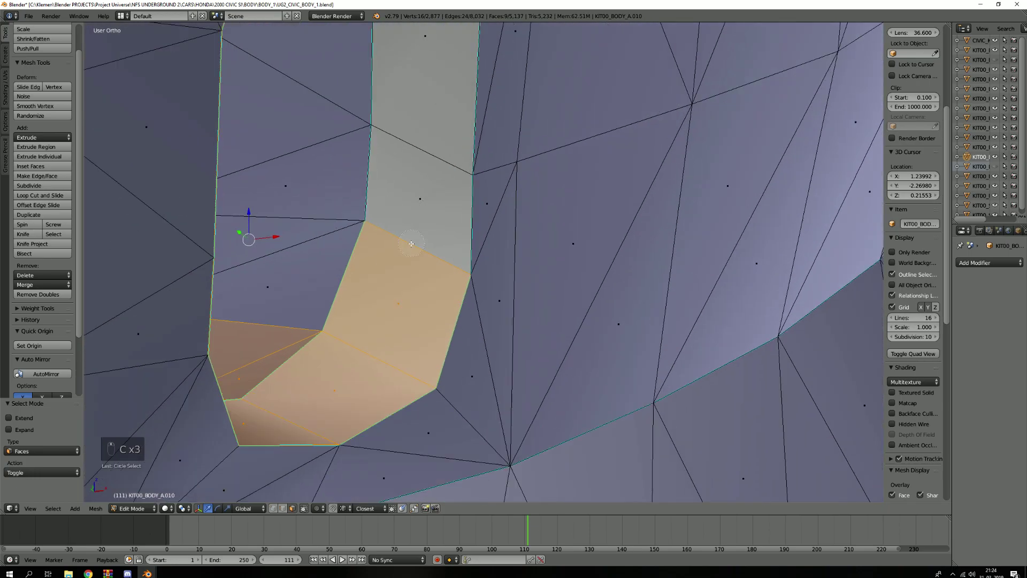
pyautogui.scroll(-4, 436, 128)
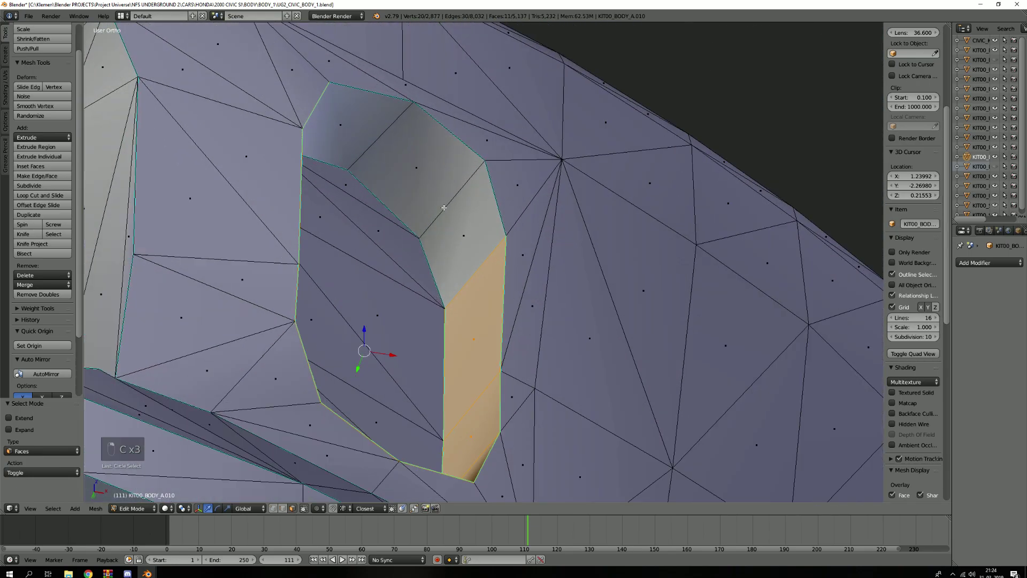
pyautogui.rightClick(345, 135)
pyautogui.scroll(-5, 410, 163)
pyautogui.moveTo(425, 165); pyautogui.dragTo(353, 208, button='middle')
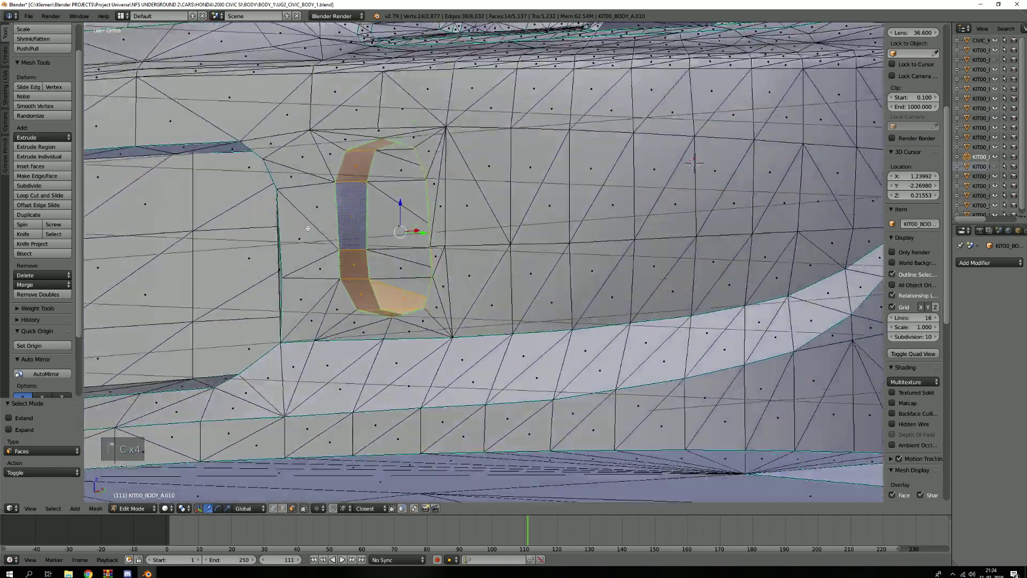
pyautogui.scroll(2, 351, 210)
pyautogui.moveTo(403, 335)
pyautogui.mouseDown(button='middle')
pyautogui.moveTo(444, 336)
pyautogui.moveTo(358, 291)
pyautogui.moveTo(357, 206)
pyautogui.moveTo(332, 195)
pyautogui.mouseUp(button='middle')
pyautogui.press('w')
pyautogui.click(381, 297)
pyautogui.press('a')
# Try sliding the upper centre edge of the vent's inner side wall toward the outer rim.
pyautogui.scroll(1, 357, 207)
pyautogui.scroll(-5, 329, 209)
pyautogui.scroll(2, 332, 200)
pyautogui.press('2')
pyautogui.rightClick(339, 193)
pyautogui.scroll(5, 338, 191)
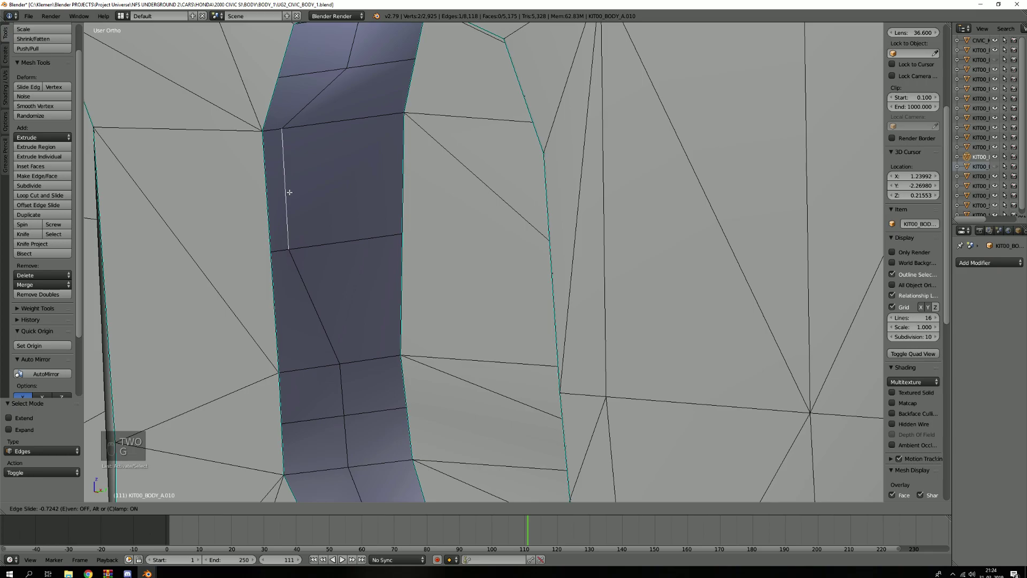
pyautogui.scroll(-3, 230, 207)
pyautogui.moveTo(228, 222); pyautogui.dragTo(257, 233, button='middle')
# Try moving the lower corner vertex on the vent opening's outer rim.
pyautogui.press('2')
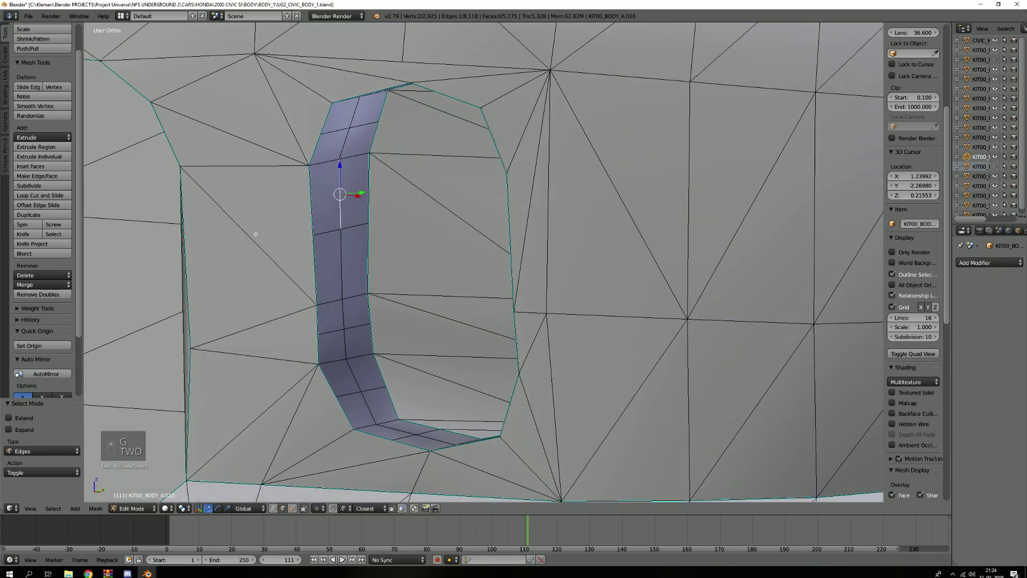
pyautogui.keyDown('shift'); pyautogui.moveTo(269, 363); pyautogui.dragTo(288, 277, button='middle'); pyautogui.keyUp('shift')
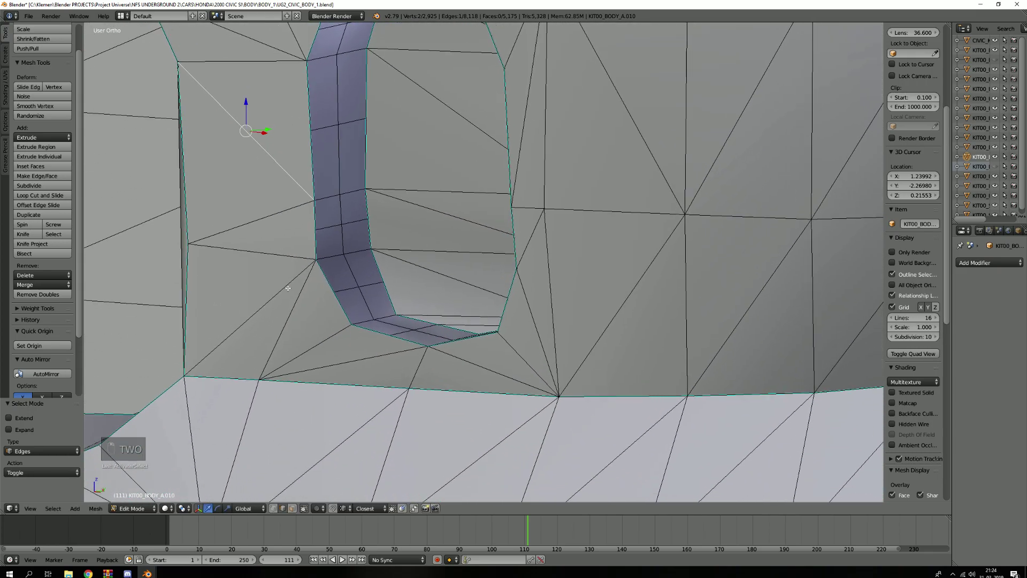
pyautogui.press('1')
pyautogui.rightClick(315, 259)
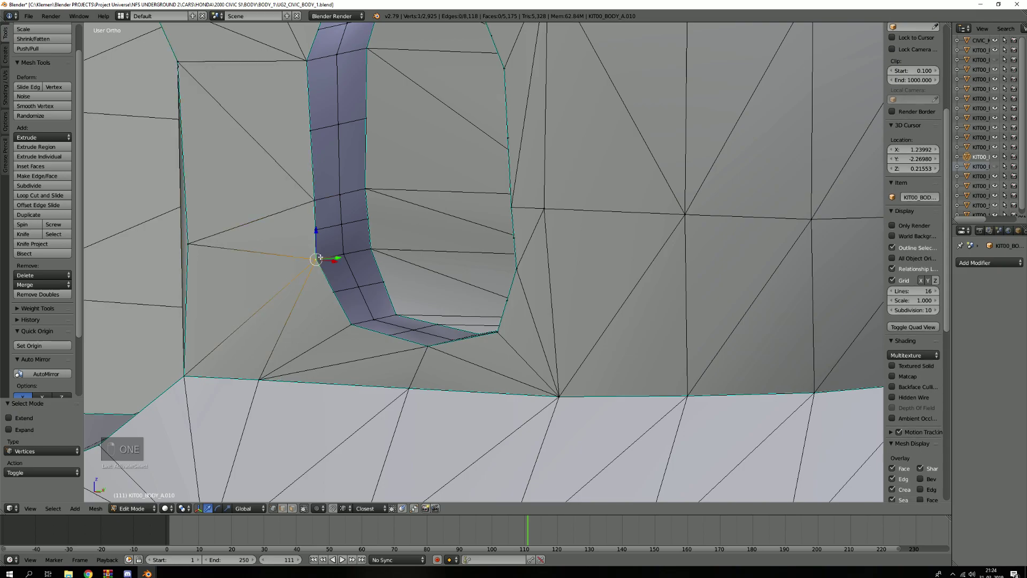
pyautogui.press('g')
pyautogui.rightClick(250, 249)
# Examine the inner side wall of the front bumper's central opening beside the vertical vent.
pyautogui.moveTo(311, 246); pyautogui.dragTo(364, 244, button='middle')
pyautogui.scroll(5, 430, 239)
pyautogui.press('a')
pyautogui.moveTo(438, 238); pyautogui.dragTo(397, 239, button='middle')
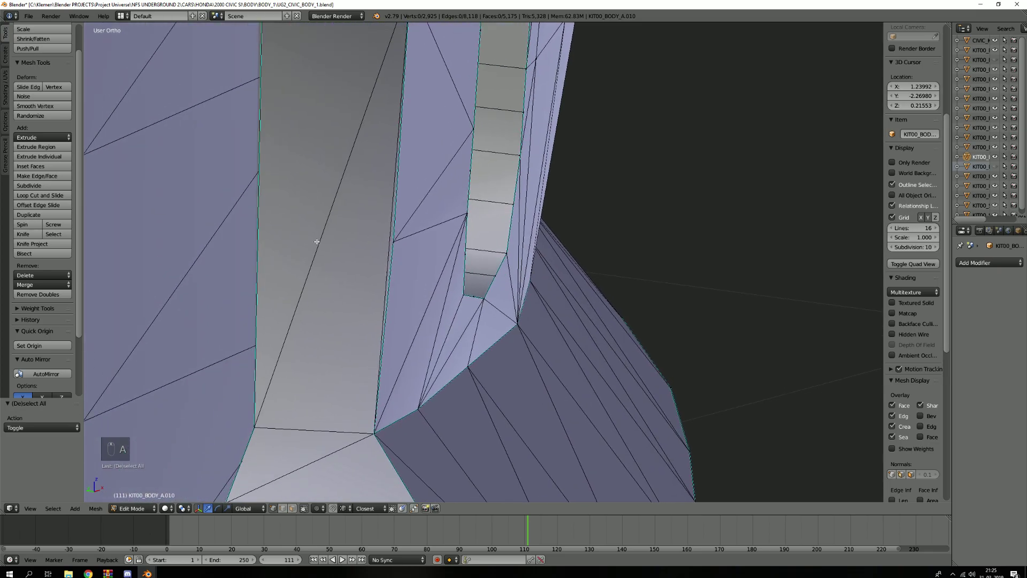
pyautogui.scroll(-4, 258, 241)
pyautogui.moveTo(268, 239); pyautogui.dragTo(318, 234, button='middle')
pyautogui.scroll(-3, 250, 236)
pyautogui.scroll(1, 280, 233)
pyautogui.scroll(-3, 280, 234)
pyautogui.scroll(6, 362, 233)
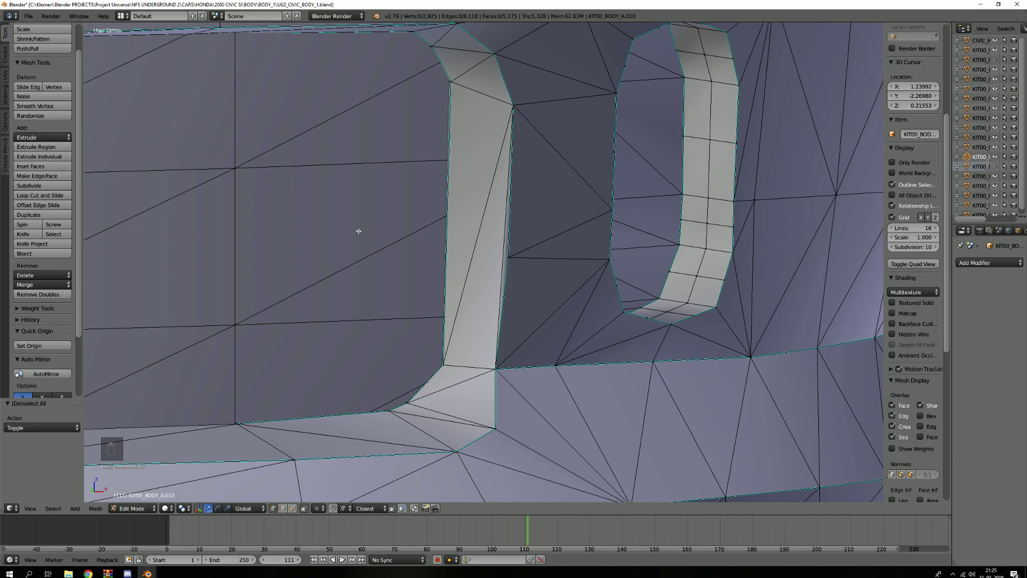
pyautogui.press('Tab')
pyautogui.rightClick(342, 235)
pyautogui.press('Tab')
pyautogui.press('l')
pyautogui.press('a')
pyautogui.press('a')
pyautogui.press('a')
pyautogui.press('Tab')
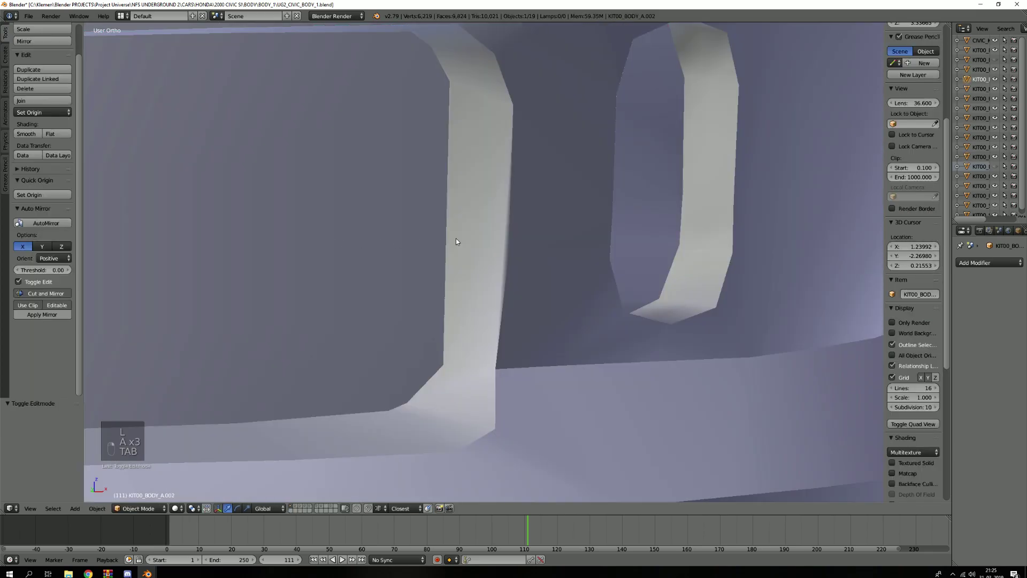
pyautogui.rightClick(456, 239)
pyautogui.press('Tab')
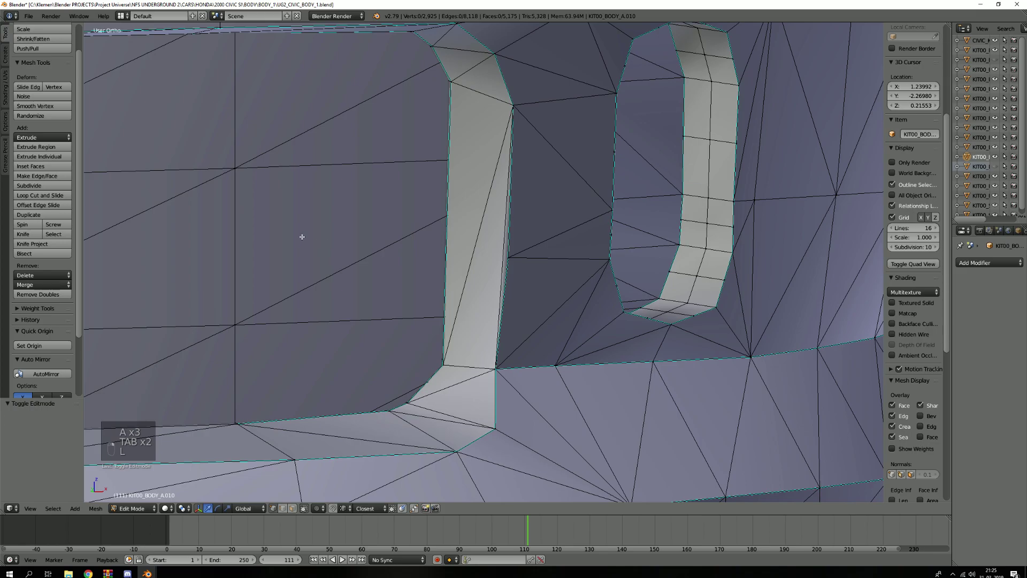
# Hide the linked mesh piece that covers the front bumper's central opening.
pyautogui.press('l')
pyautogui.scroll(-5, 321, 236)
pyautogui.press('h')
pyautogui.scroll(5, 323, 236)
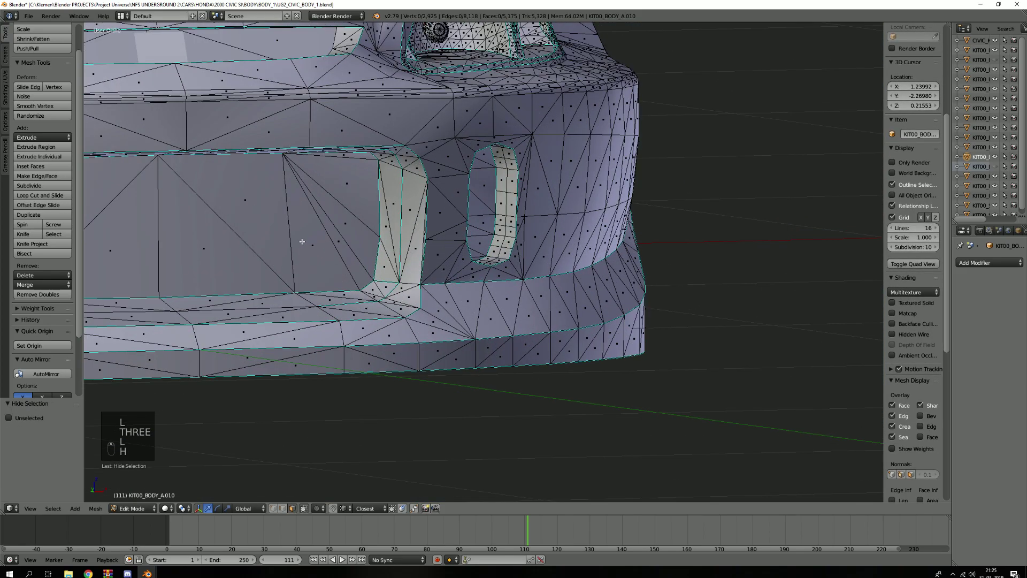
pyautogui.keyDown('shift'); pyautogui.moveTo(323, 236); pyautogui.dragTo(338, 247, button='middle'); pyautogui.keyUp('shift')
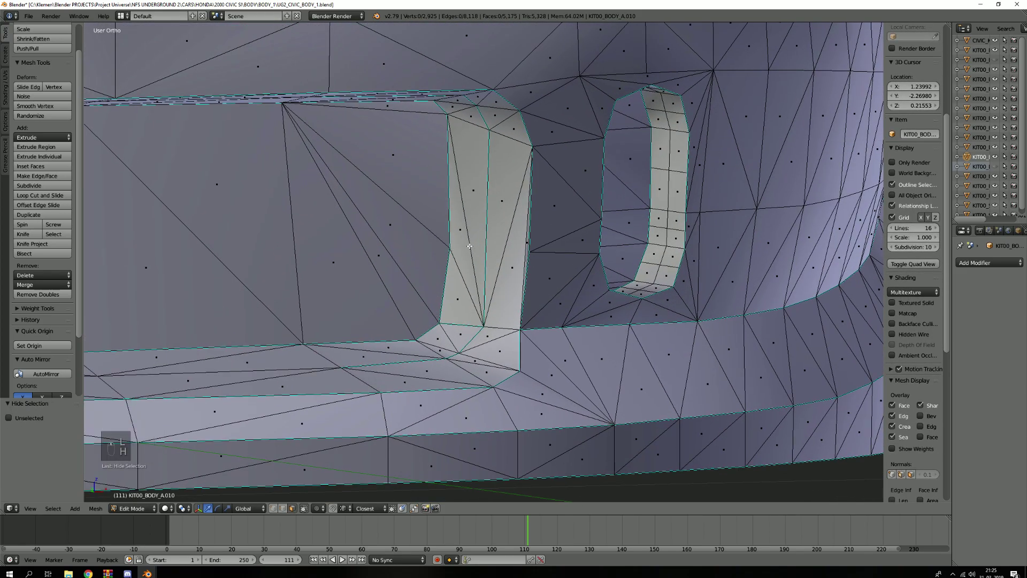
# Examine the triangulation of the central opening's walls and the front bumper around it.
pyautogui.scroll(2, 469, 246)
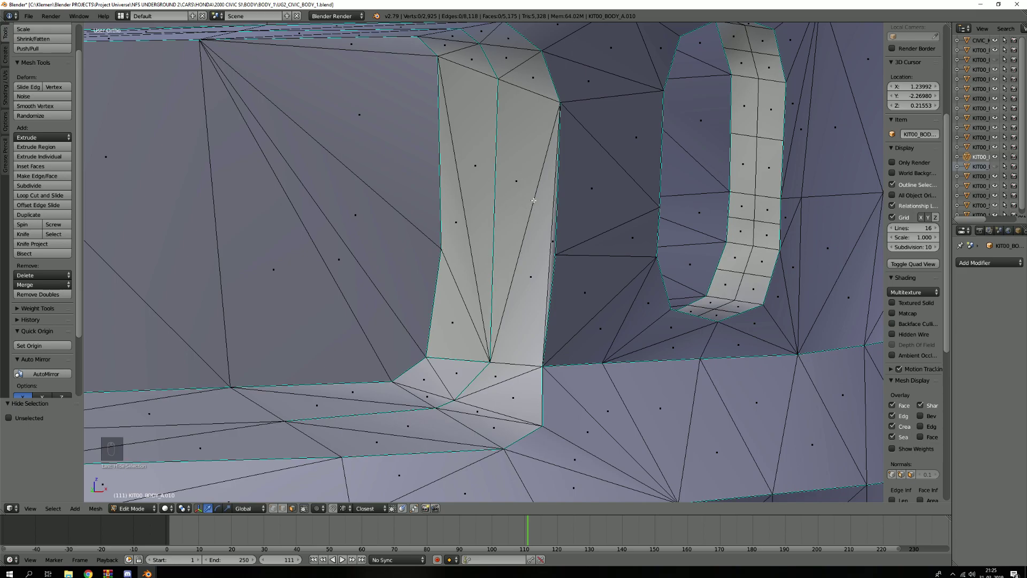
pyautogui.scroll(-4, 429, 215)
pyautogui.moveTo(434, 200); pyautogui.dragTo(422, 195, button='middle')
pyautogui.scroll(1, 422, 194)
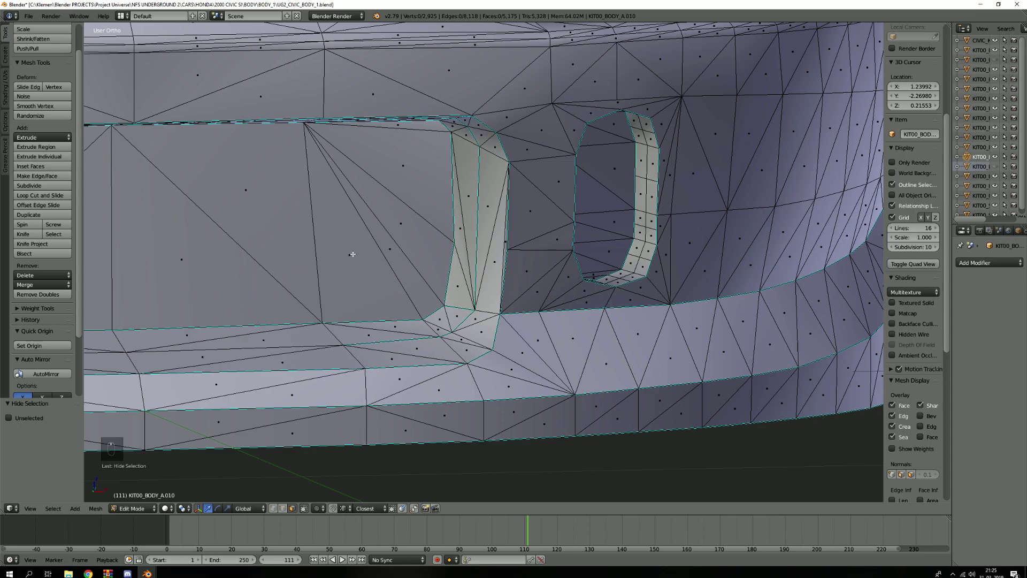
pyautogui.scroll(-3, 321, 234)
pyautogui.keyDown('shift'); pyautogui.moveTo(381, 233); pyautogui.dragTo(604, 245, button='middle'); pyautogui.keyUp('shift')
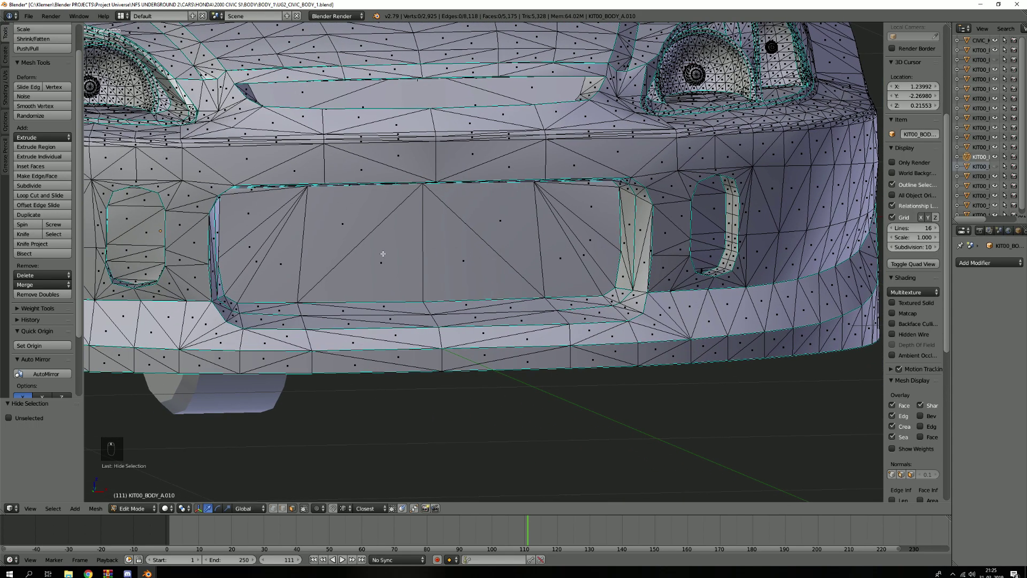
pyautogui.moveTo(478, 262); pyautogui.dragTo(391, 281, button='middle')
pyautogui.scroll(-4, 451, 341)
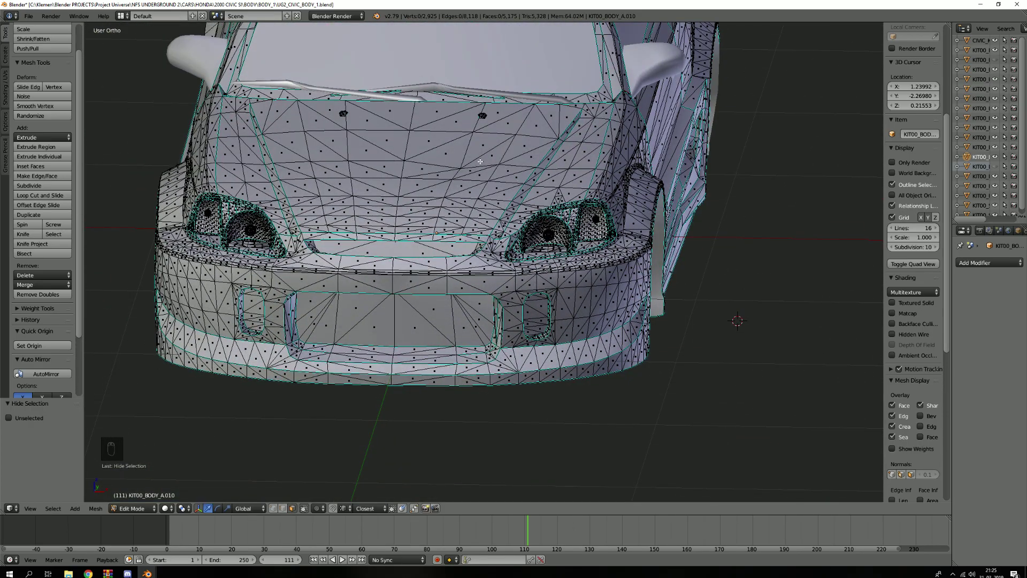
pyautogui.scroll(4, 535, 259)
pyautogui.moveTo(436, 297)
pyautogui.mouseDown(button='middle')
pyautogui.moveTo(479, 243)
pyautogui.moveTo(451, 301)
pyautogui.moveTo(428, 306)
pyautogui.mouseUp(button='middle')
pyautogui.scroll(-5, 428, 309)
pyautogui.keyDown('shift'); pyautogui.moveTo(656, 346); pyautogui.dragTo(594, 291, button='middle'); pyautogui.keyUp('shift')
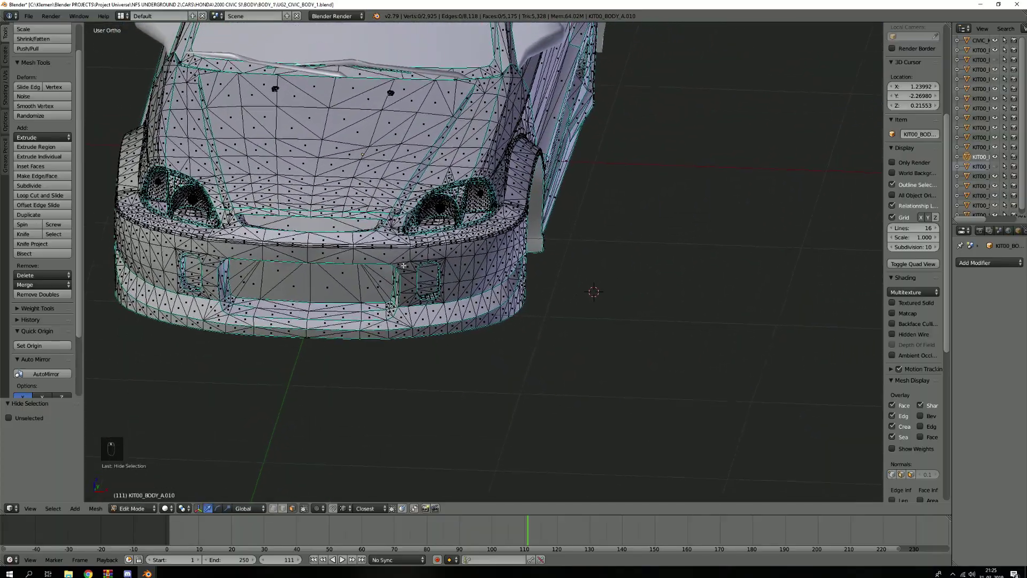
# Slide the three centre edges on the vent's inner side wall close to the outer rim.
pyautogui.scroll(6, 434, 289)
pyautogui.moveTo(434, 289); pyautogui.dragTo(347, 256, button='middle')
pyautogui.scroll(4, 378, 271)
pyautogui.scroll(2, 391, 264)
pyautogui.press('2')
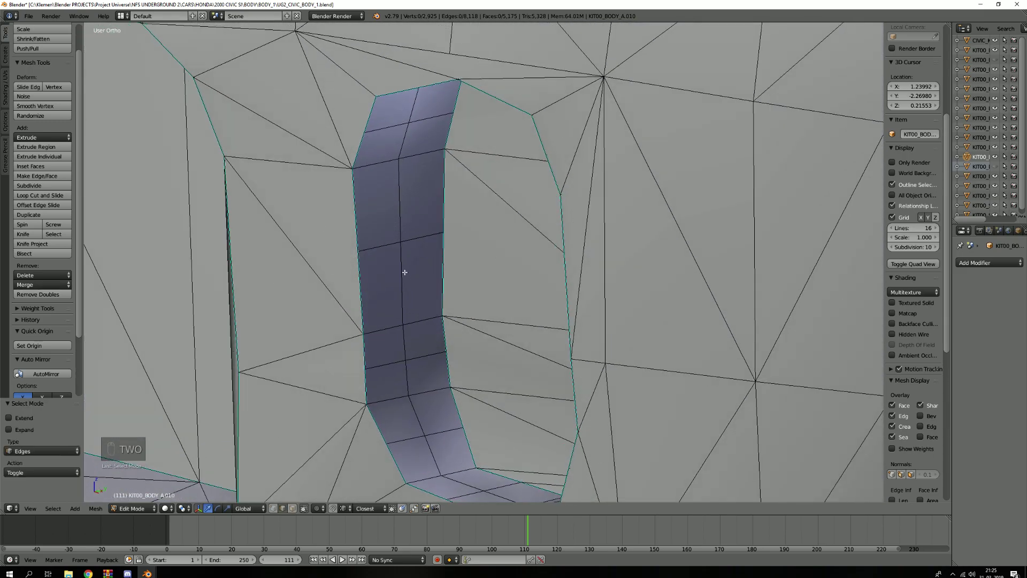
pyautogui.press('2')
pyautogui.rightClick(405, 209)
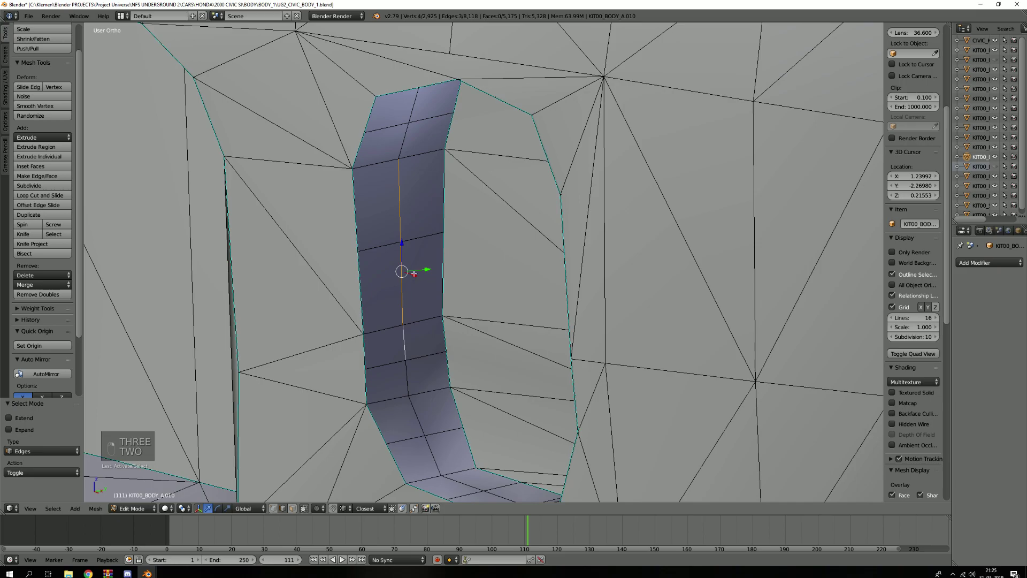
pyautogui.press('a')
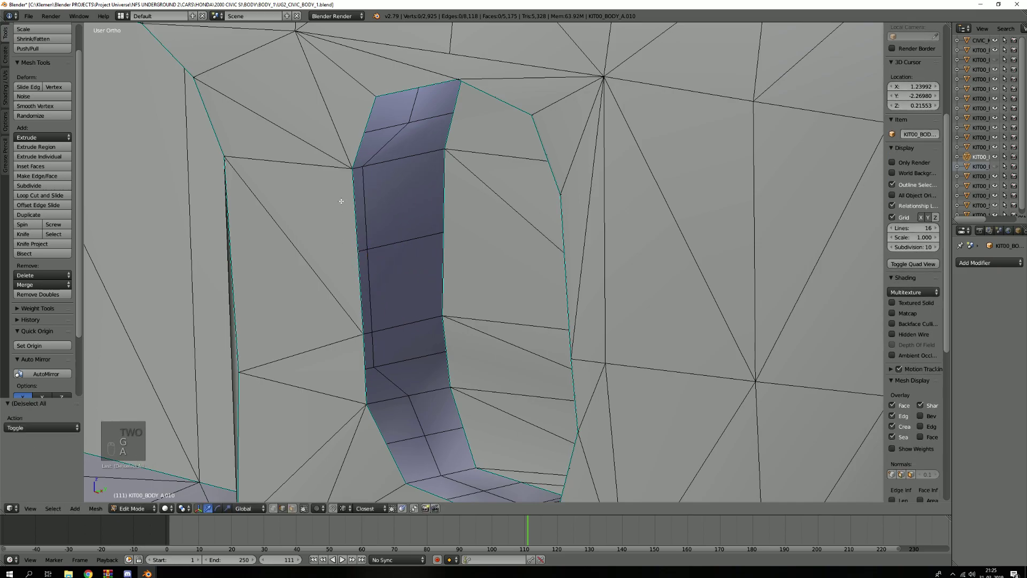
pyautogui.moveTo(353, 256)
pyautogui.mouseDown(button='middle')
pyautogui.moveTo(385, 275)
pyautogui.moveTo(351, 265)
pyautogui.mouseUp(button='middle')
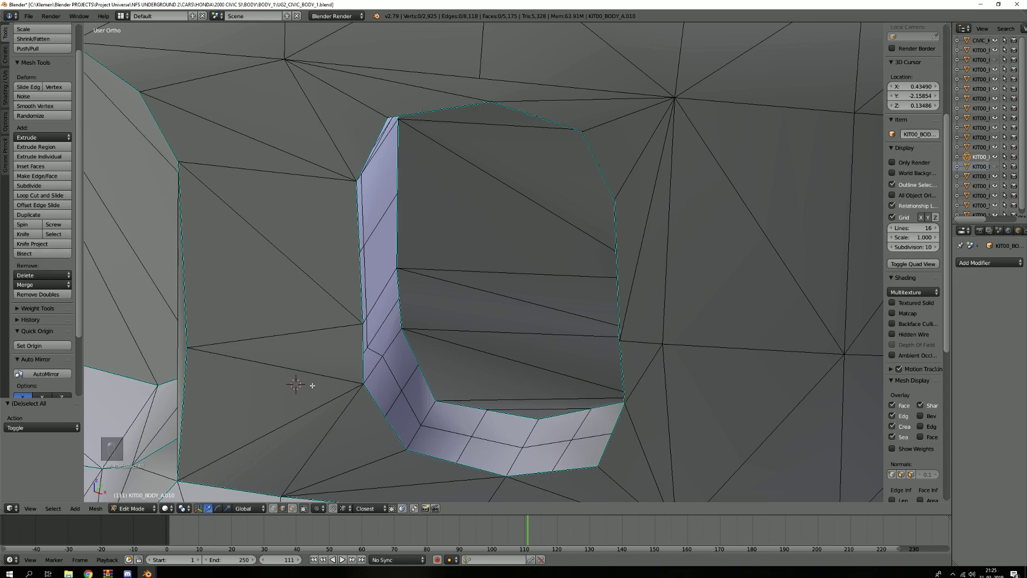
# Leave mesh editing, switch to layer 4, and open its front bumper for mesh editing.
pyautogui.press('Tab')
pyautogui.press('4')
pyautogui.scroll(-3, 346, 372)
pyautogui.moveTo(500, 337); pyautogui.dragTo(427, 301, button='middle')
pyautogui.rightClick(427, 300)
pyautogui.press('Tab')
pyautogui.moveTo(606, 309); pyautogui.dragTo(615, 274, button='middle')
# Examine the triangulation of the layer 4 front bumper, including its upper corner.
pyautogui.scroll(6, 526, 277)
pyautogui.press('3')
pyautogui.rightClick(555, 271)
pyautogui.scroll(-8, 555, 271)
pyautogui.scroll(4, 562, 257)
pyautogui.scroll(4, 562, 257)
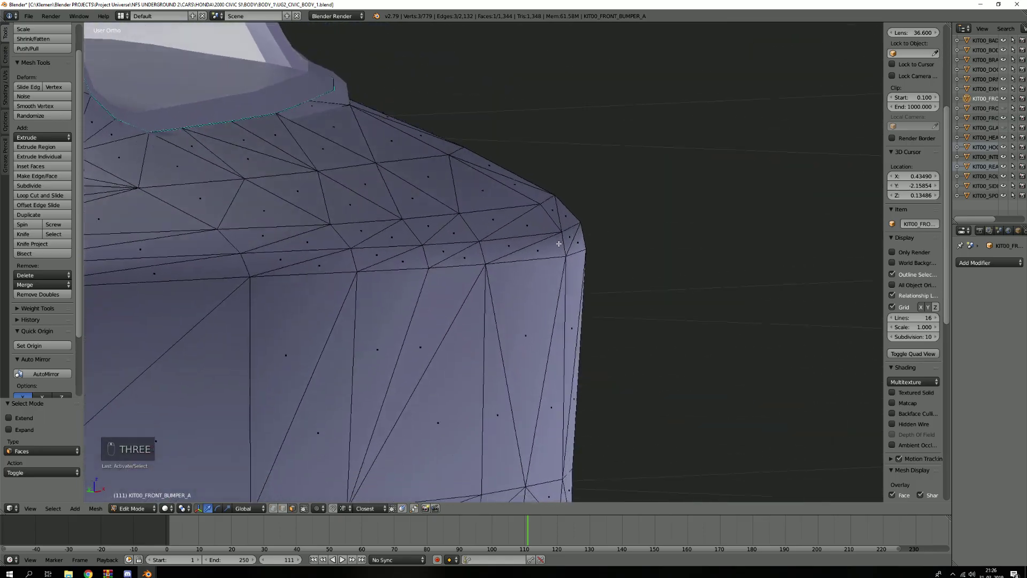
pyautogui.scroll(-6, 573, 237)
pyautogui.moveTo(562, 279); pyautogui.dragTo(404, 257, button='middle')
pyautogui.scroll(8, 514, 317)
pyautogui.press('a')
# Leave mesh editing, switch back to layer 1, and examine the shading around the front bumper's vertical vent opening.
pyautogui.press('Tab')
pyautogui.scroll(-8, 405, 257)
pyautogui.moveTo(502, 287); pyautogui.dragTo(474, 277, button='middle')
pyautogui.scroll(3, 526, 307)
pyautogui.scroll(1, 535, 309)
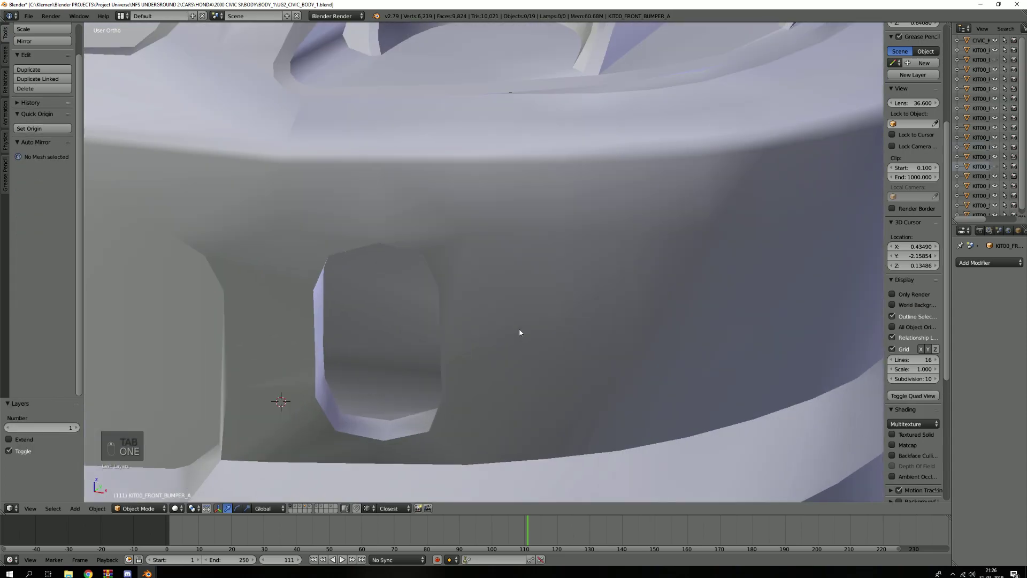
pyautogui.scroll(-3, 518, 332)
pyautogui.scroll(3, 573, 326)
pyautogui.scroll(-1, 431, 312)
pyautogui.moveTo(453, 306); pyautogui.dragTo(449, 300, button='middle')
pyautogui.scroll(1, 555, 372)
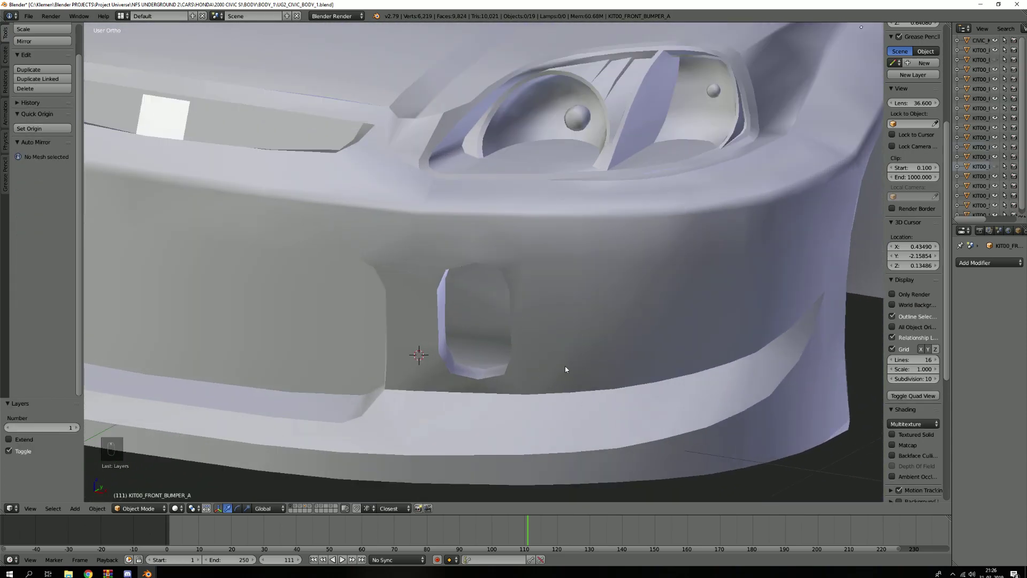
# Examine the shading across the whole front bumper, headlights and hood of the layer 1 car.
pyautogui.scroll(-5, 593, 383)
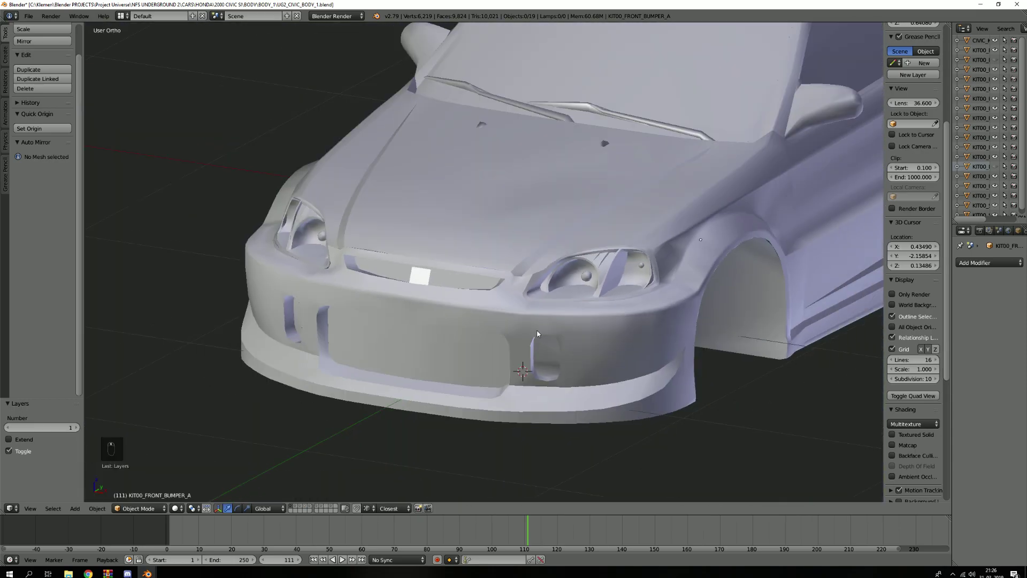
pyautogui.scroll(1, 470, 345)
pyautogui.keyDown('shift'); pyautogui.moveTo(470, 345); pyautogui.dragTo(588, 343, button='middle'); pyautogui.keyUp('shift')
pyautogui.scroll(3, 535, 337)
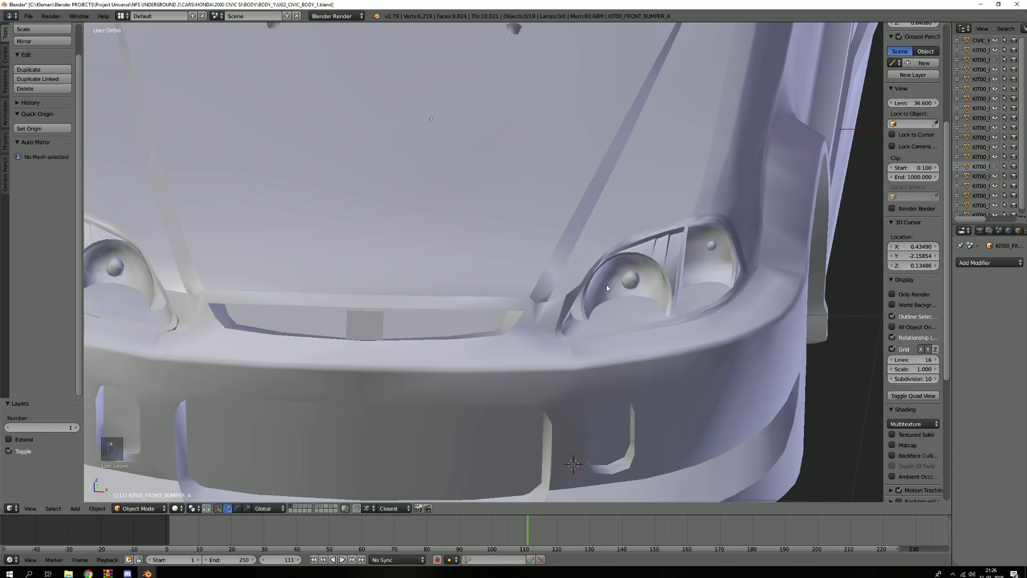
pyautogui.keyDown('shift'); pyautogui.moveTo(603, 287); pyautogui.dragTo(438, 373, button='middle'); pyautogui.keyUp('shift')
pyautogui.scroll(-3, 439, 357)
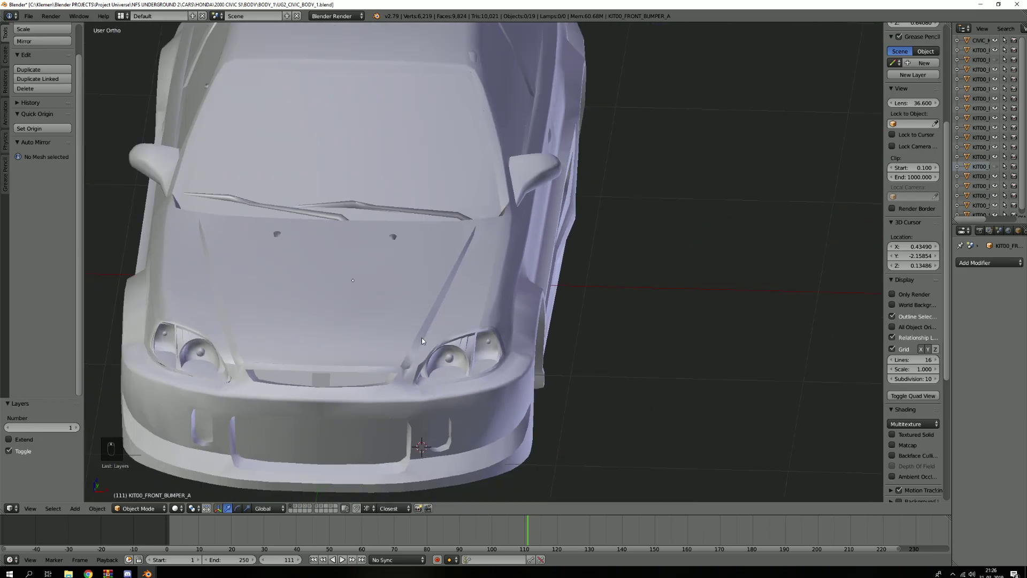
pyautogui.rightClick(539, 323)
pyautogui.moveTo(538, 322); pyautogui.dragTo(402, 313, button='middle')
pyautogui.press('Tab')
pyautogui.press('Tab')
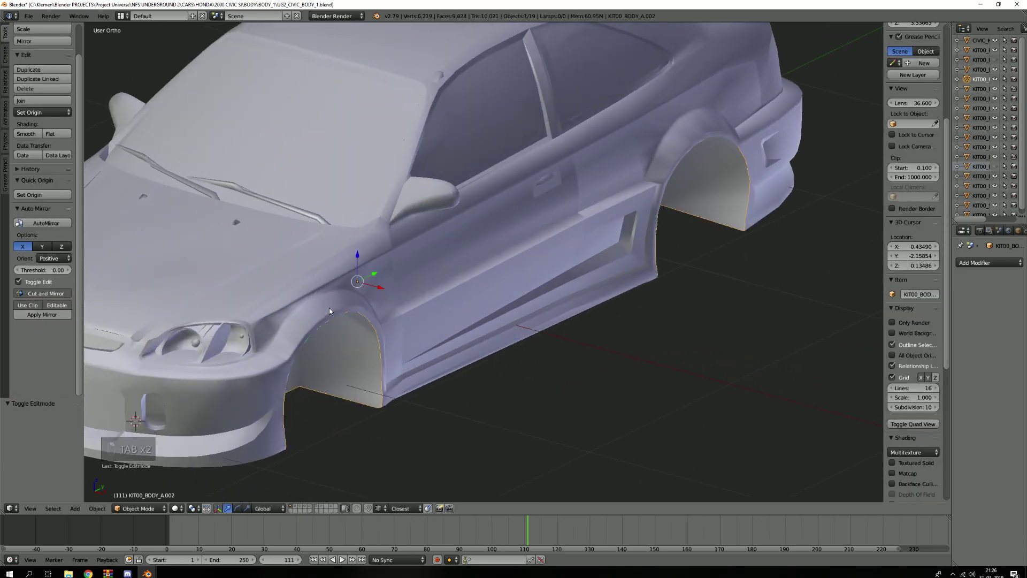
# Open the body KIT00_BODY_A.010 for mesh editing in edge selection mode at the front fender beside the headlight.
pyautogui.rightClick(329, 308)
pyautogui.press('Tab')
pyautogui.keyDown('shift'); pyautogui.moveTo(329, 310); pyautogui.dragTo(396, 306, button='middle'); pyautogui.keyUp('shift')
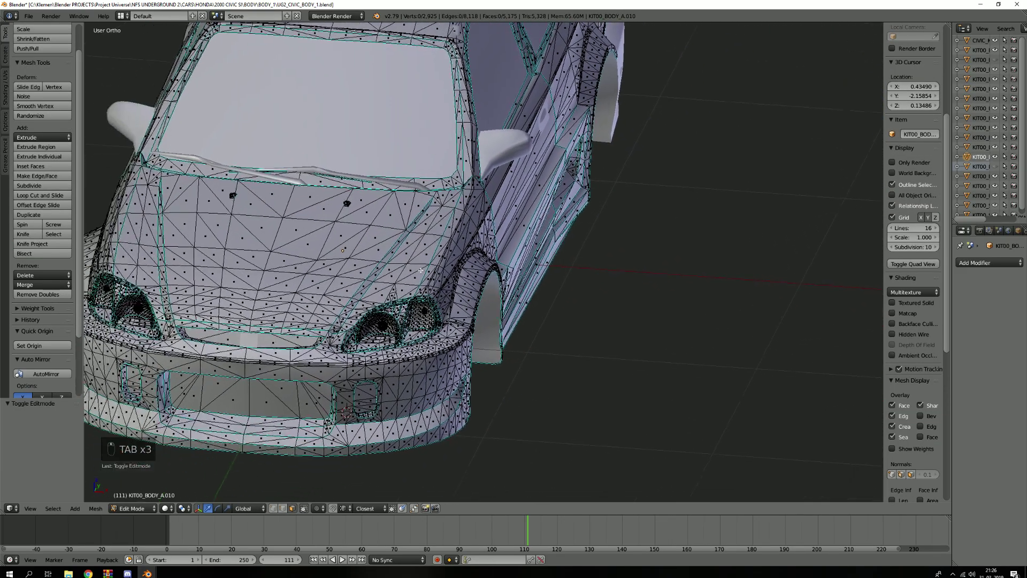
pyautogui.scroll(6, 416, 293)
pyautogui.press('2')
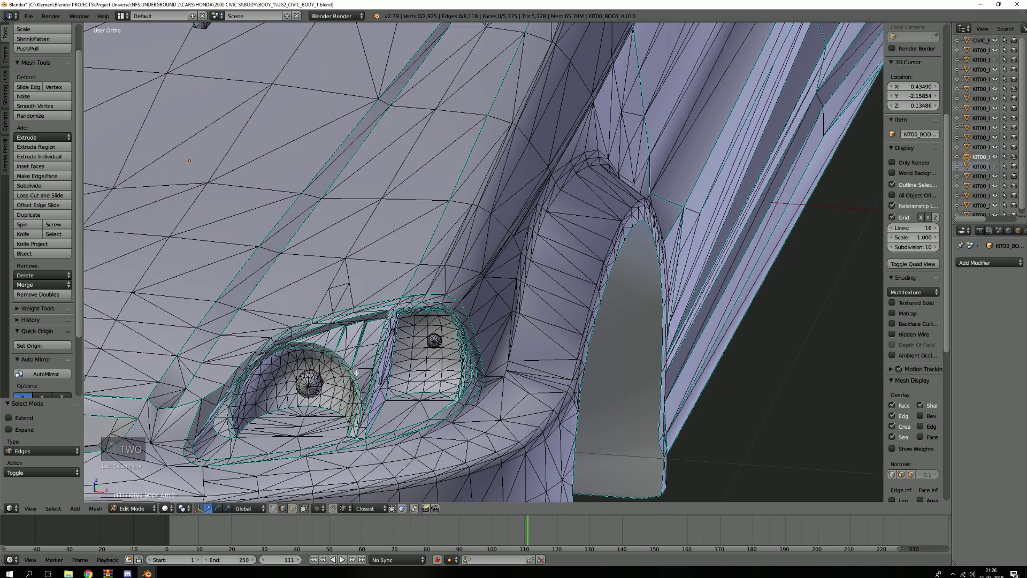
# Select the headlight housing and its two bulbs as linked regions delimited by seams and separate them into their own object.
pyautogui.press('a')
pyautogui.press('a')
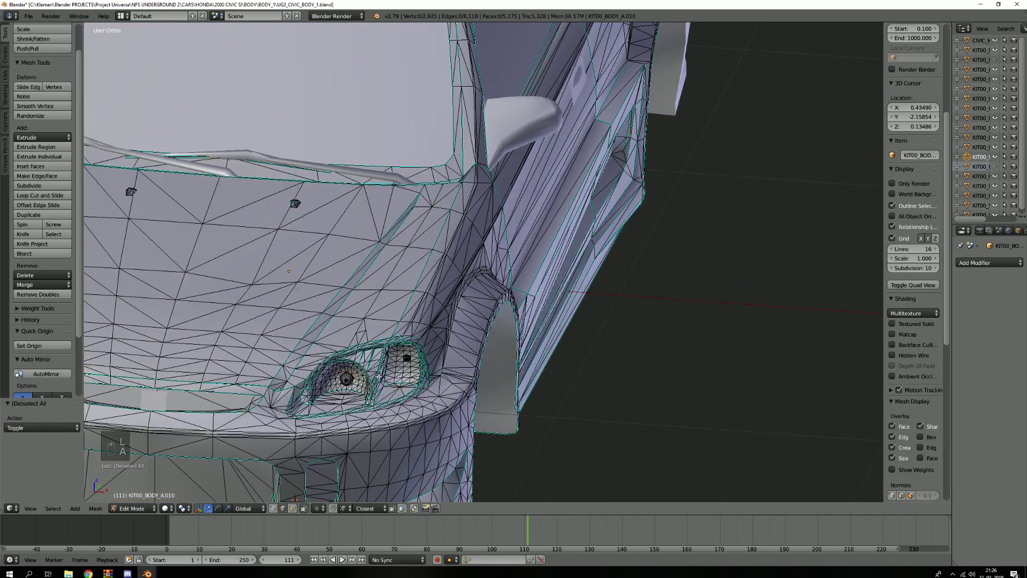
pyautogui.press('3')
pyautogui.scroll(3, 374, 381)
pyautogui.press('l')
pyautogui.scroll(4, 390, 298)
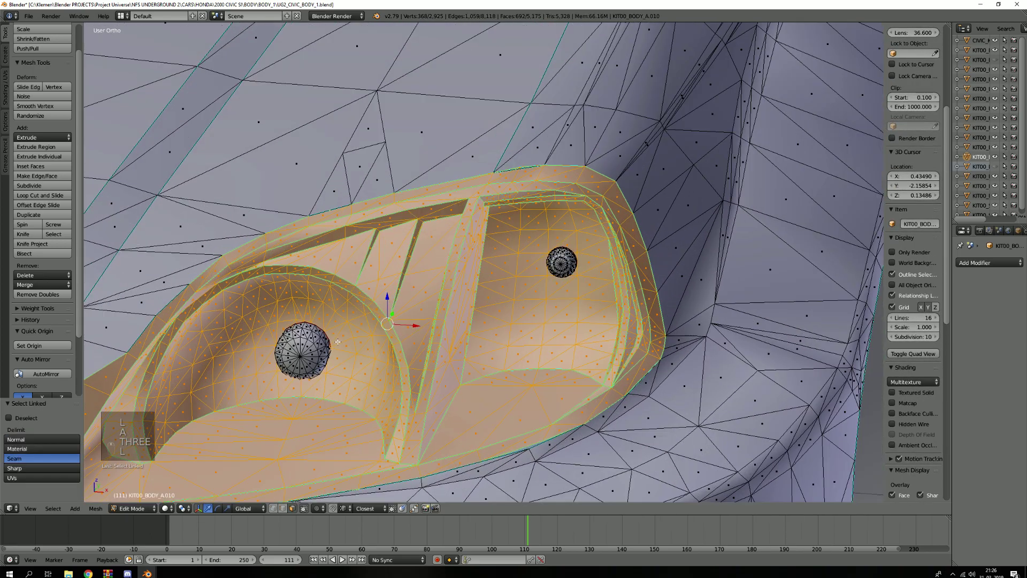
pyautogui.press('l')
pyautogui.press('l')
pyautogui.scroll(-4, 626, 217)
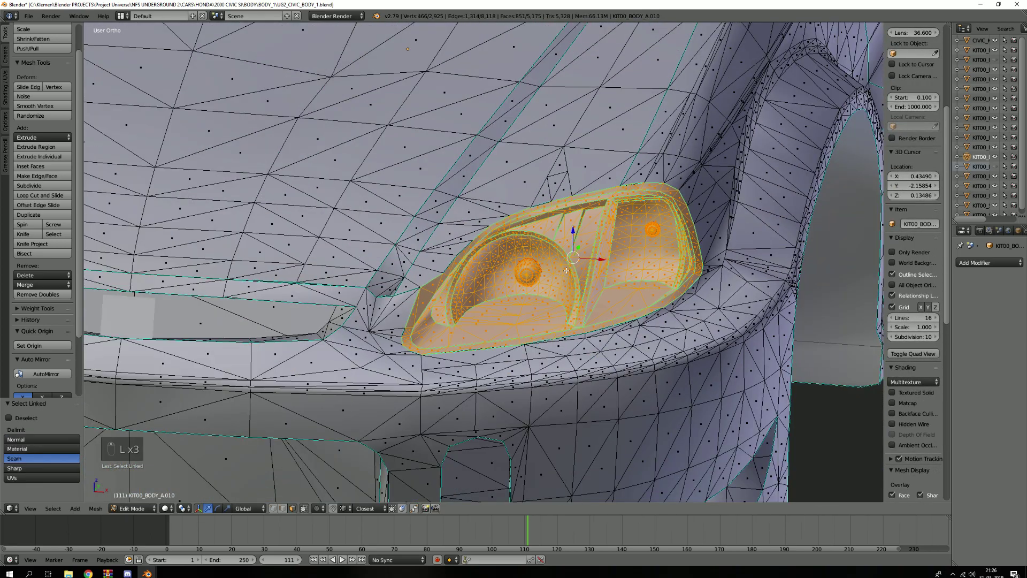
pyautogui.press('p')
pyautogui.click(626, 218)
pyautogui.press('Tab')
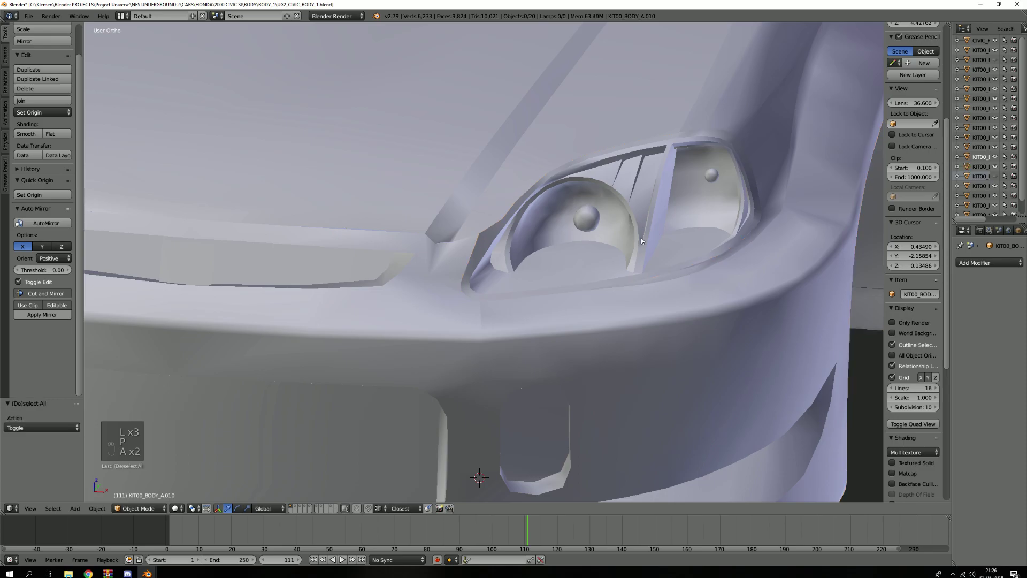
# Select the separated headlight object and hide it.
pyautogui.press('a')
pyautogui.press('a')
pyautogui.press('g')
pyautogui.rightClick(662, 210)
pyautogui.press('h')
# Select the hood faces of the car body as one linked region and separate them into their own object.
pyautogui.rightClick(566, 135)
pyautogui.press('Tab')
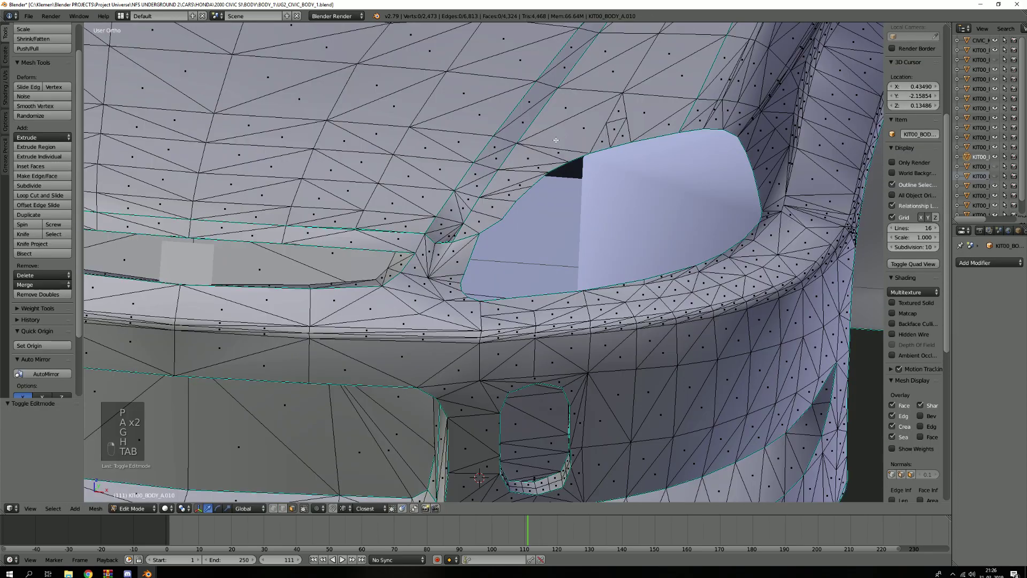
pyautogui.press('a')
pyautogui.press('a')
pyautogui.press('a')
pyautogui.press('a')
pyautogui.press('3')
pyautogui.moveTo(551, 145); pyautogui.dragTo(510, 157, button='middle')
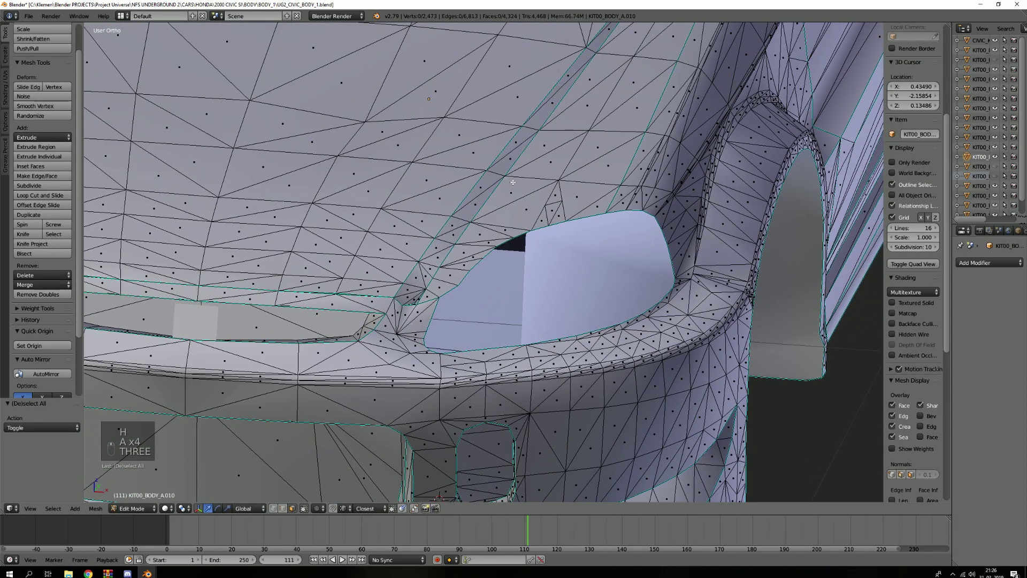
pyautogui.press('l')
pyautogui.scroll(-3, 511, 158)
pyautogui.press('p')
pyautogui.click(443, 172)
pyautogui.press('Tab')
# Isolate the separated hood in local view and open it for mesh editing.
pyautogui.press('a')
pyautogui.press('a')
pyautogui.rightClick(445, 217)
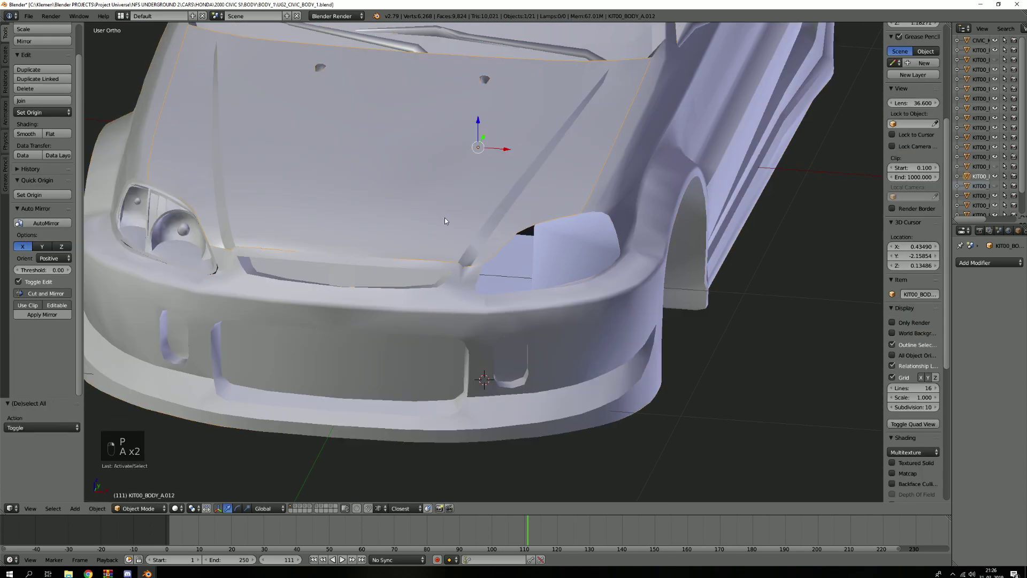
pyautogui.press('g')
pyautogui.rightClick(469, 209)
pyautogui.press('KP_Divide')
pyautogui.press('Tab')
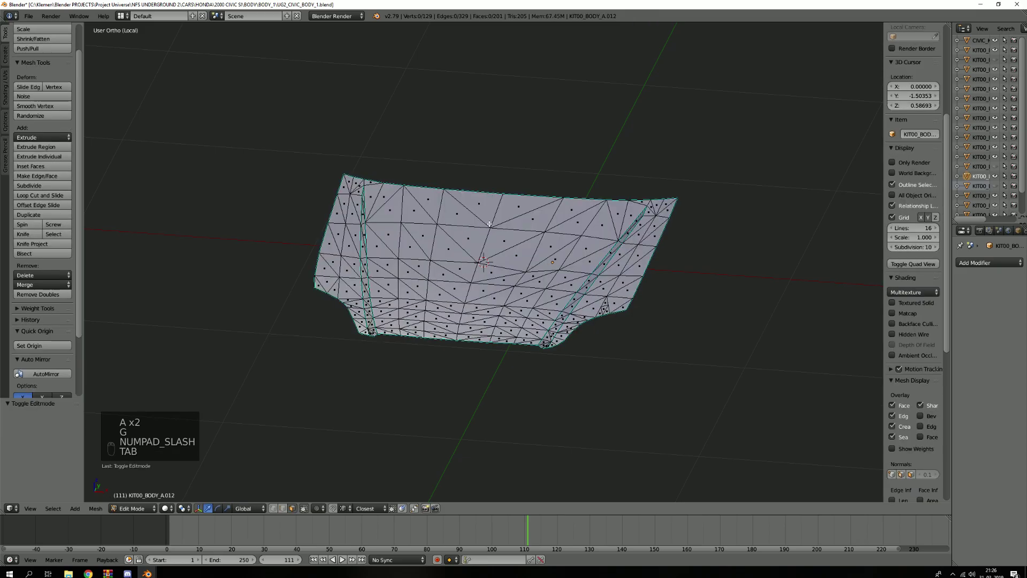
# Examine the isolated hood's triangulation and symmetry from the side, front and oblique views, in solid and wireframe display.
pyautogui.moveTo(491, 328); pyautogui.dragTo(512, 322, button='middle')
pyautogui.press('KP_2')
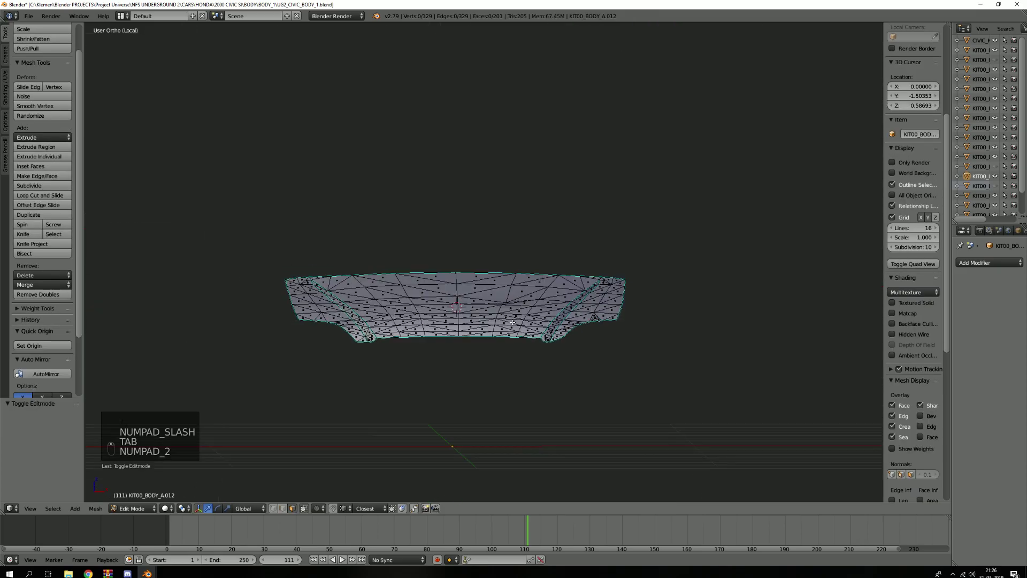
pyautogui.press('KP_3')
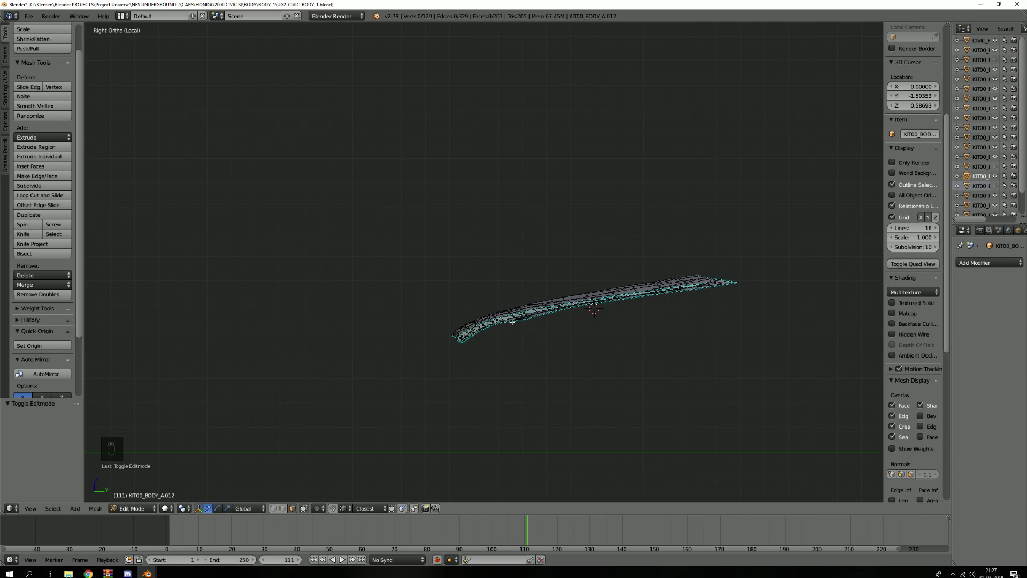
pyautogui.moveTo(492, 294); pyautogui.dragTo(514, 314, button='middle')
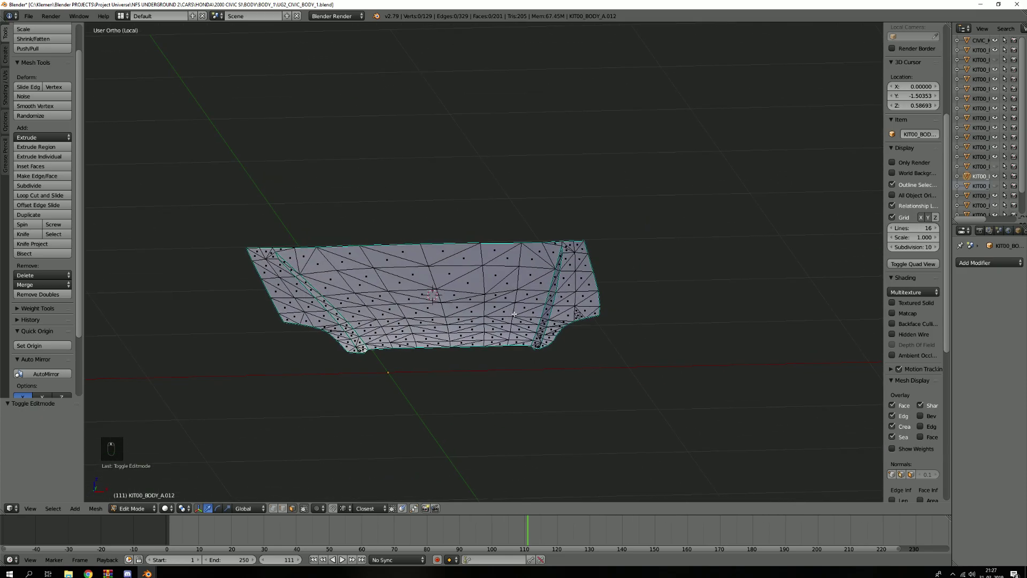
pyautogui.press('KP_3')
pyautogui.press('KP_1')
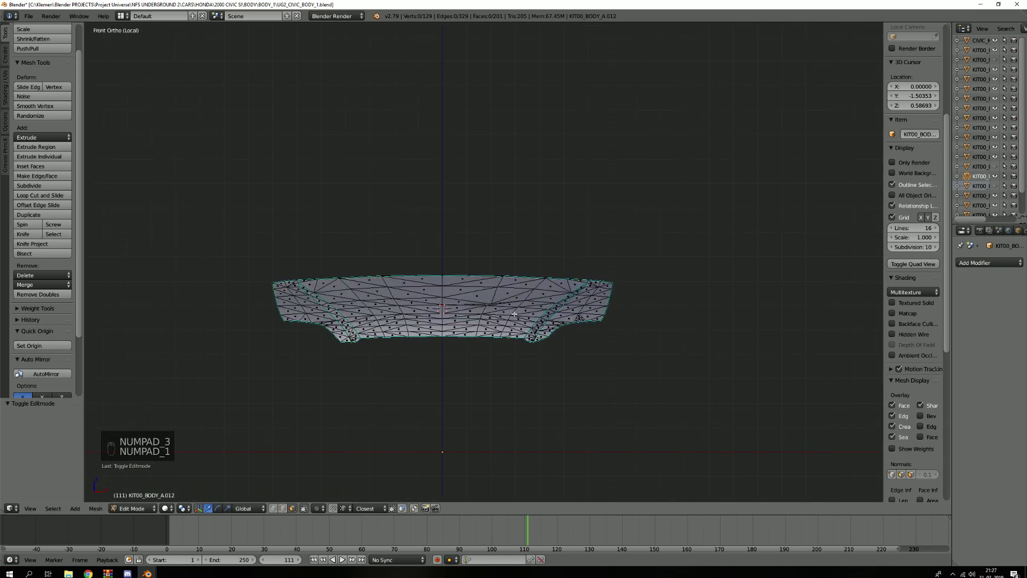
pyautogui.press('KP_5')
pyautogui.press('KP_5')
pyautogui.press('KP_5')
pyautogui.press('KP_5')
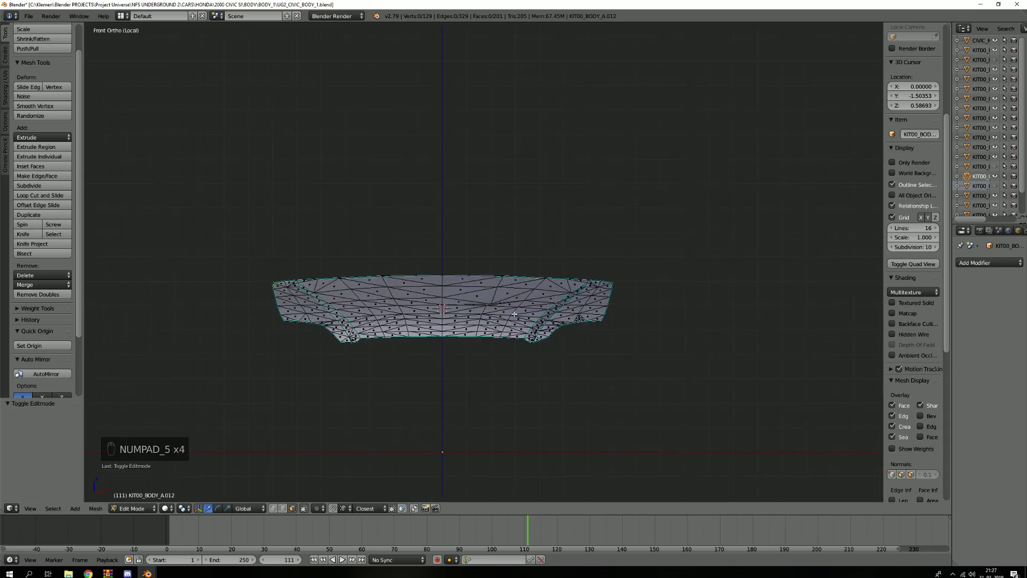
pyautogui.scroll(2, 475, 335)
pyautogui.press('3')
pyautogui.scroll(-5, 540, 370)
pyautogui.press('z')
pyautogui.scroll(4, 532, 361)
pyautogui.press('z')
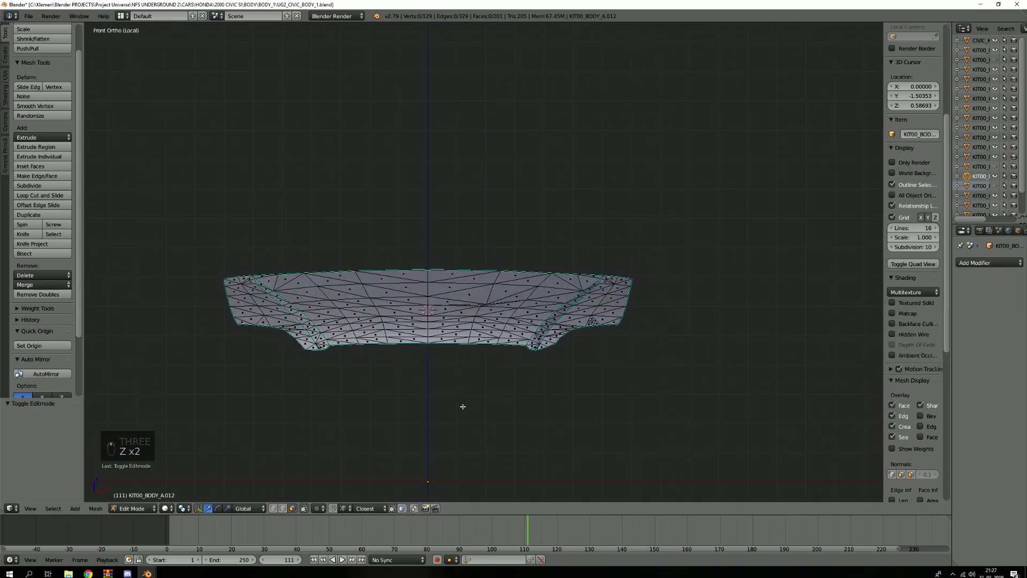
pyautogui.moveTo(514, 355)
pyautogui.mouseDown(button='middle')
pyautogui.moveTo(502, 372)
pyautogui.moveTo(507, 305)
pyautogui.moveTo(499, 371)
pyautogui.moveTo(496, 345)
pyautogui.moveTo(401, 358)
pyautogui.moveTo(575, 436)
pyautogui.moveTo(717, 399)
pyautogui.moveTo(703, 392)
pyautogui.mouseUp(button='middle')
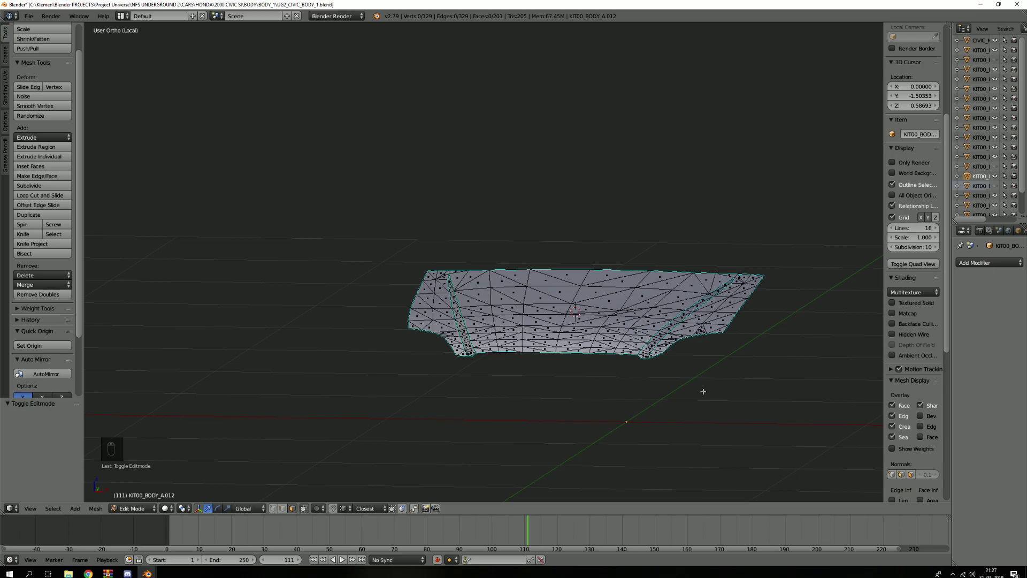
pyautogui.press('KP_1')
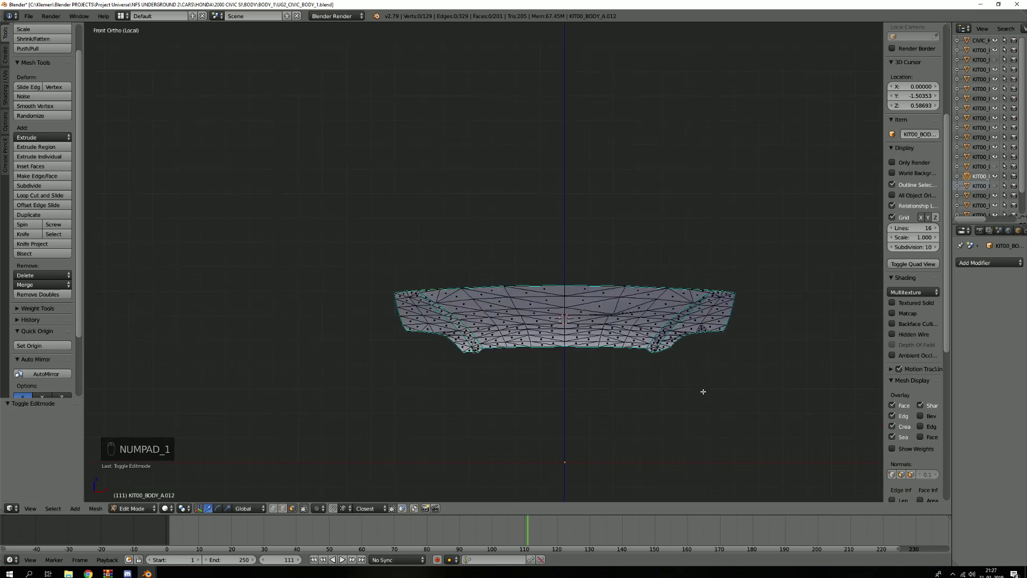
# Circle-select all hood faces on the positive X side of the centre line in front view and separate them.
pyautogui.keyDown('shift'); pyautogui.moveTo(632, 372); pyautogui.dragTo(511, 353, button='middle'); pyautogui.keyUp('shift')
pyautogui.press('3')
pyautogui.scroll(-4, 510, 310)
pyautogui.press('c')
pyautogui.scroll(2, 515, 311)
pyautogui.moveTo(514, 310)
pyautogui.mouseDown()
pyautogui.moveTo(550, 298)
pyautogui.moveTo(516, 305)
pyautogui.mouseUp()
pyautogui.rightClick(517, 305)
pyautogui.scroll(7, 516, 306)
pyautogui.press('c')
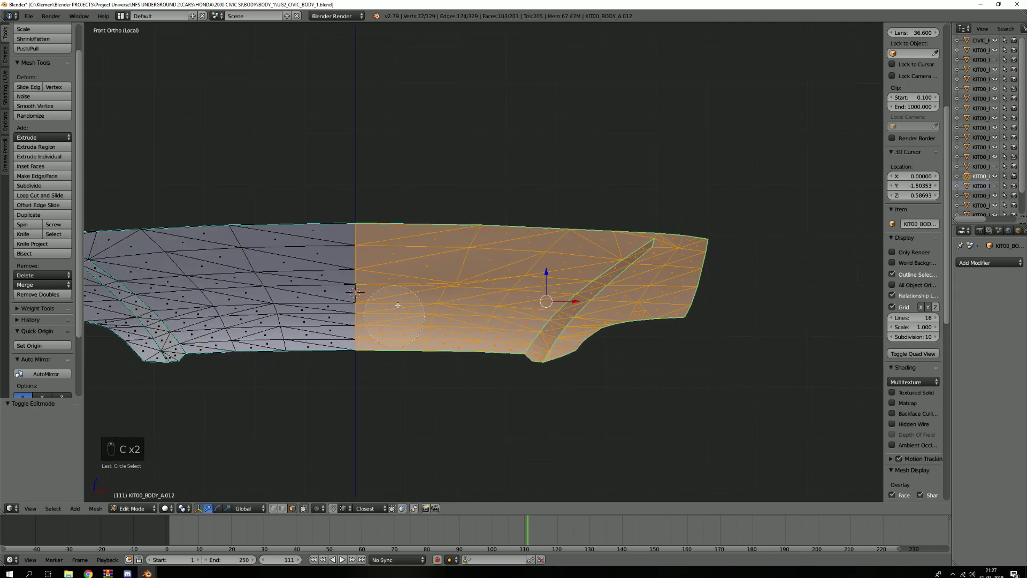
pyautogui.rightClick(724, 264)
pyautogui.press('p')
pyautogui.click(630, 341)
# Leave local view and mesh editing, and delete the hood half on the negative X side.
pyautogui.press('KP_Divide')
pyautogui.press('Tab')
pyautogui.press('a')
pyautogui.press('a')
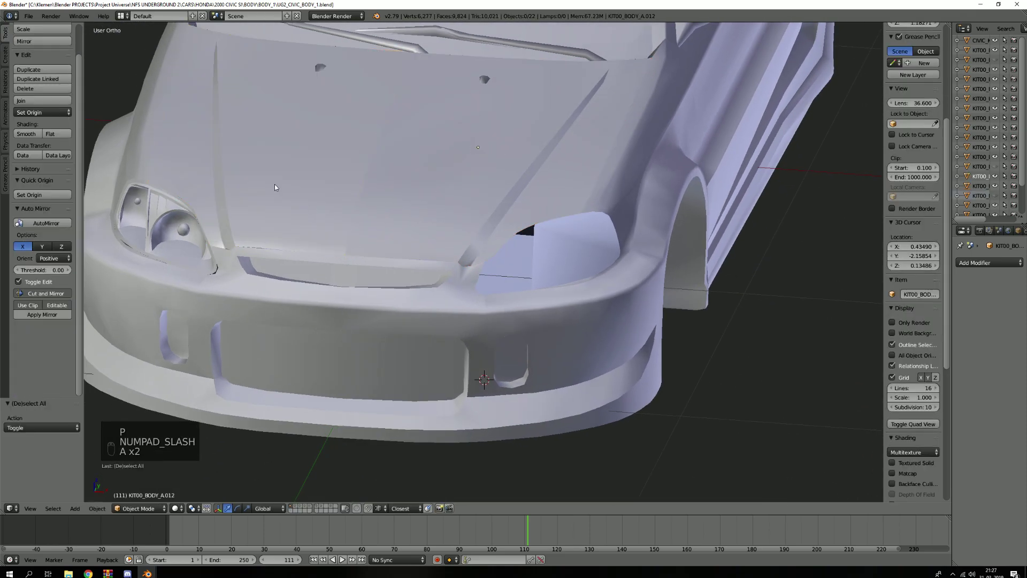
pyautogui.press('x')
pyautogui.click(277, 188)
# Reset the 3D cursor to the world origin and select the remaining hood half.
pyautogui.hotkey('shift', 'c')
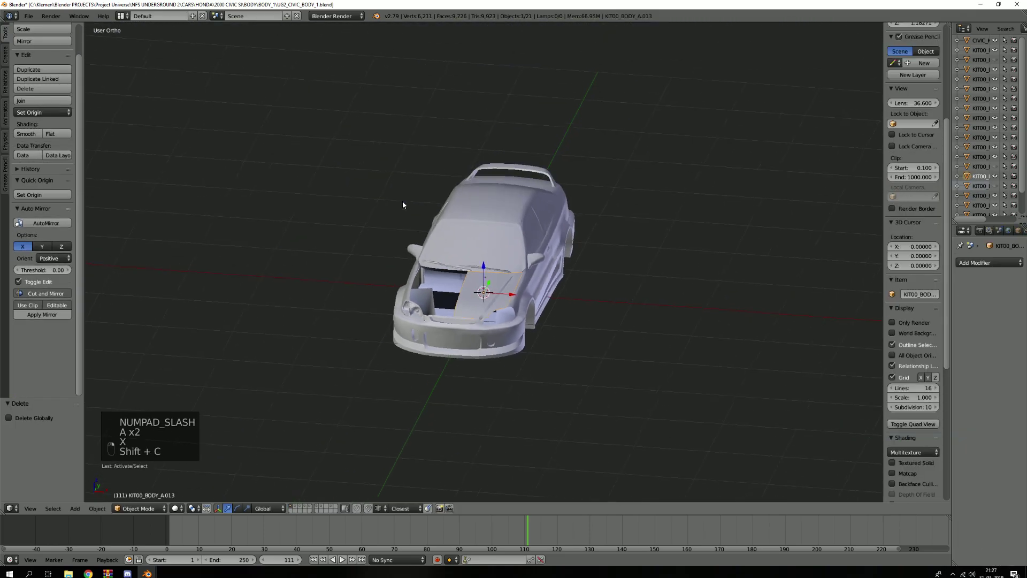
pyautogui.scroll(3, 451, 274)
pyautogui.hotkey('shift', 'c')
pyautogui.scroll(3, 504, 290)
pyautogui.click(776, 232)
pyautogui.hotkey('shift', 'c')
pyautogui.scroll(2, 690, 255)
pyautogui.moveTo(690, 254); pyautogui.dragTo(473, 289, button='middle')
pyautogui.scroll(-3, 564, 254)
pyautogui.rightClick(469, 290)
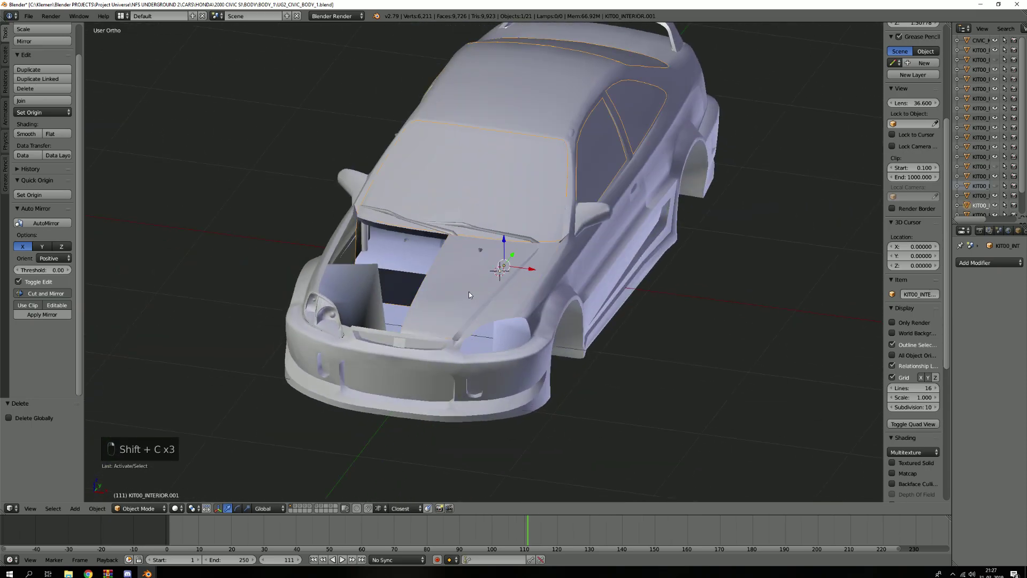
pyautogui.rightClick(491, 289)
pyautogui.press('g')
pyautogui.rightClick(491, 289)
pyautogui.hotkey('shift', 'c')
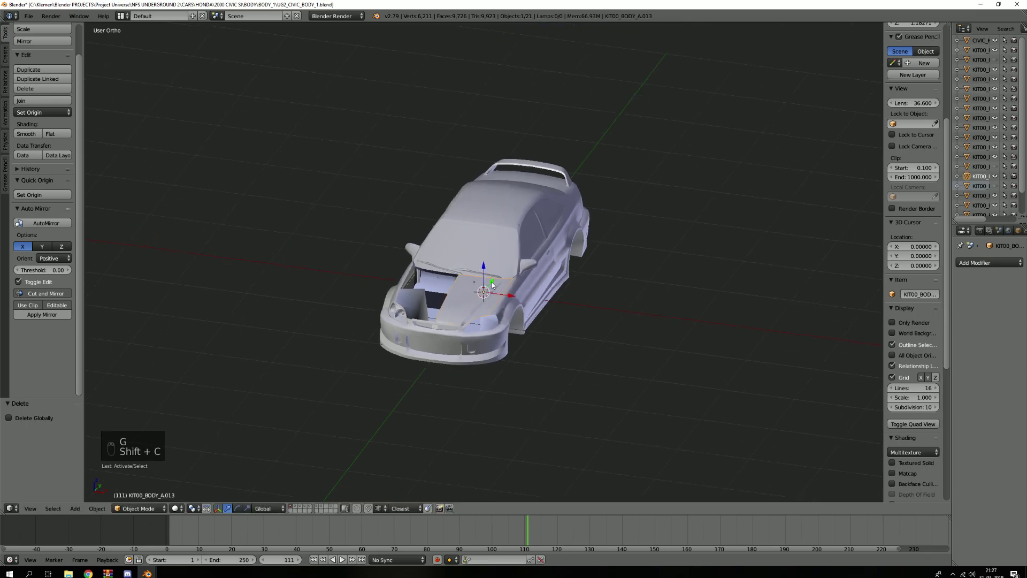
pyautogui.click(45, 223)
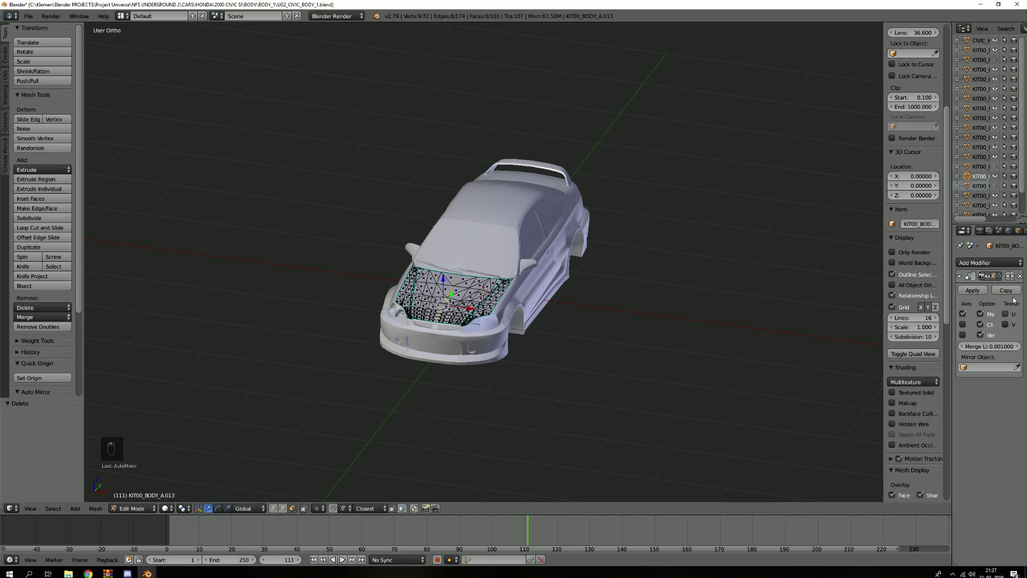
pyautogui.click(1022, 277)
pyautogui.press('Tab')
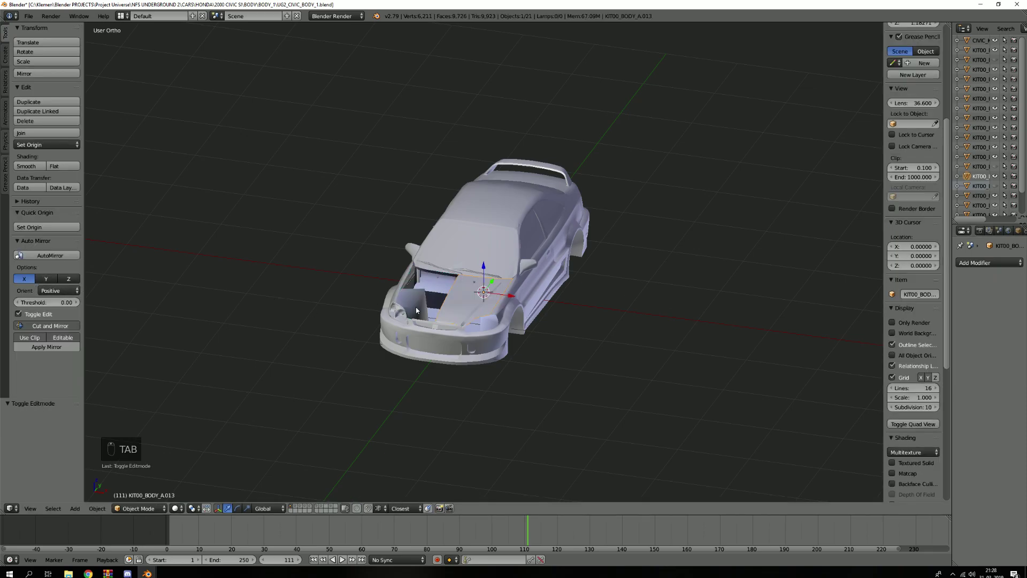
# Mirror the hood half across X with AutoMirror and apply the Mirror modifier in object mode.
pyautogui.scroll(2, 416, 311)
pyautogui.moveTo(416, 311); pyautogui.dragTo(452, 322, button='middle')
pyautogui.moveTo(511, 289); pyautogui.dragTo(459, 303, button='middle')
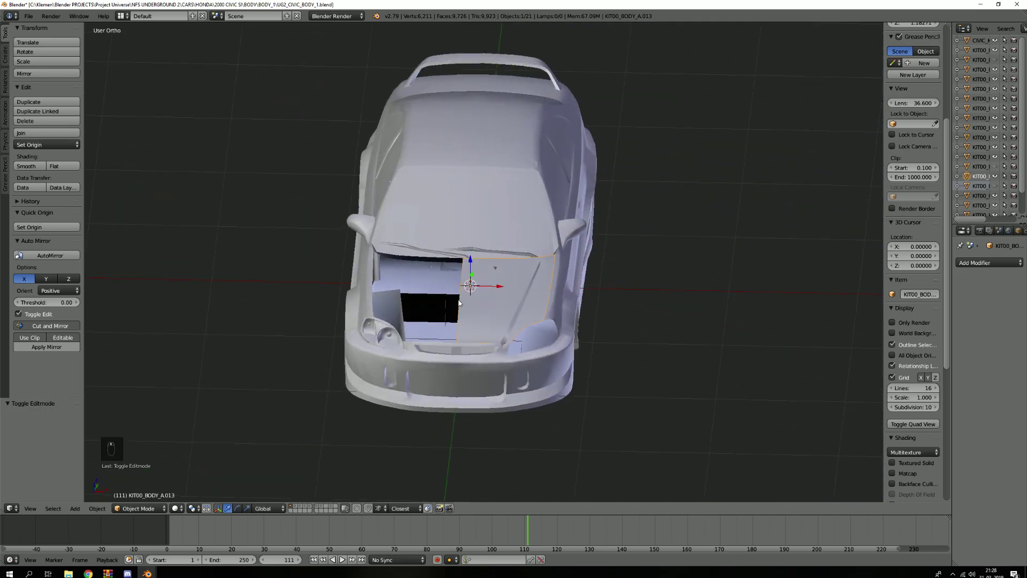
pyautogui.scroll(3, 459, 303)
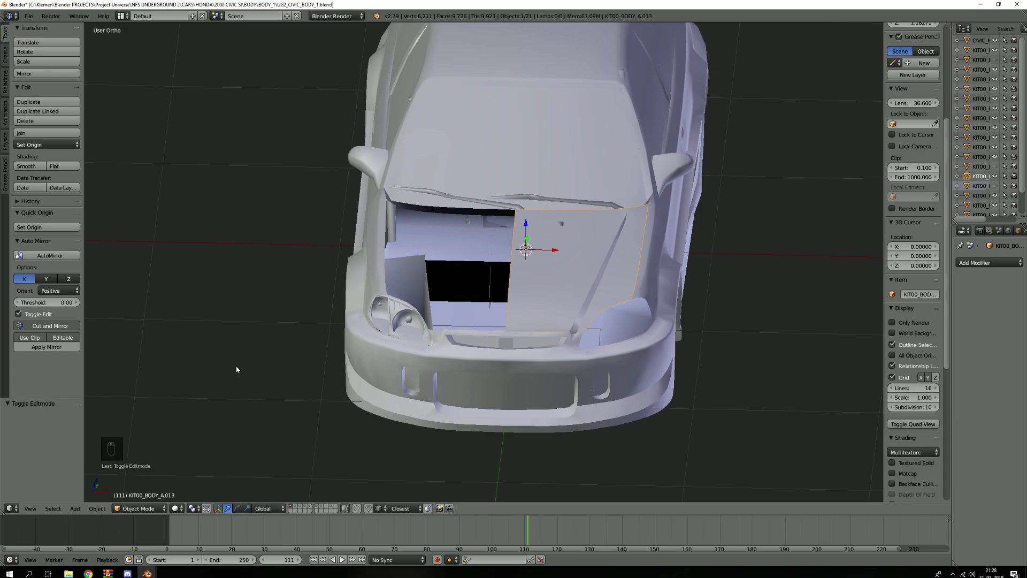
pyautogui.press('g')
pyautogui.hotkey('shift', 'c')
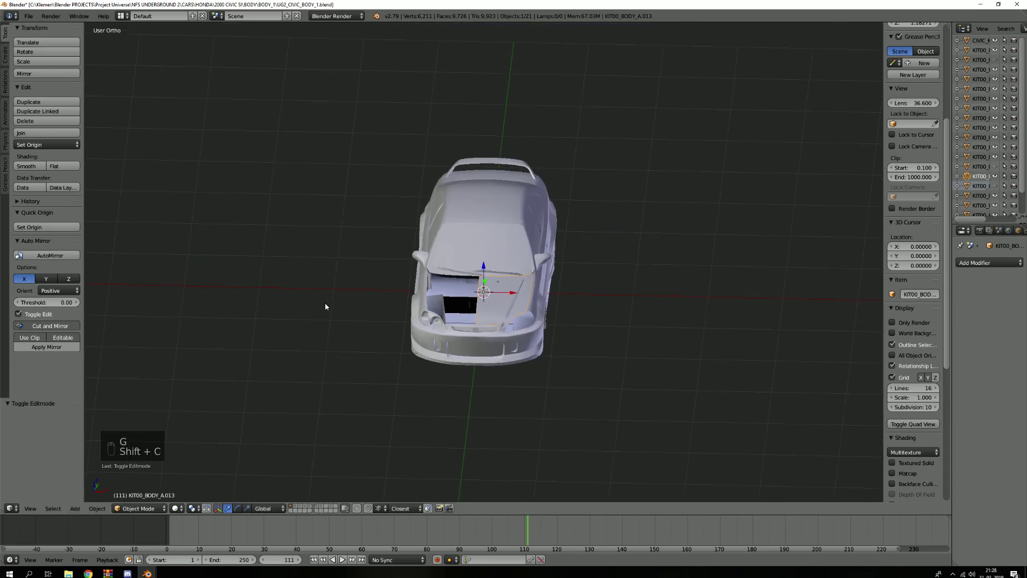
pyautogui.click(75, 255)
pyautogui.scroll(6, 332, 294)
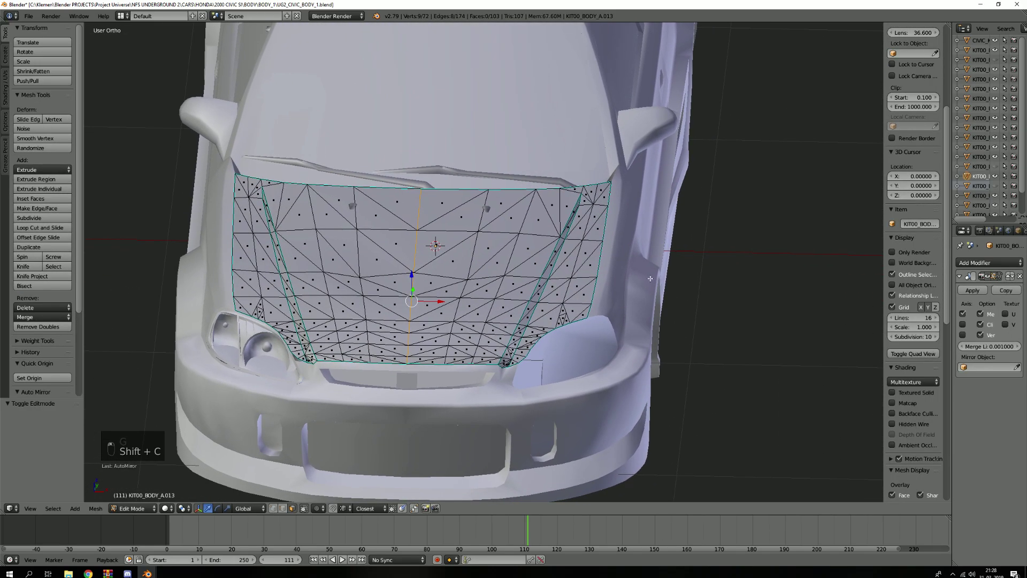
pyautogui.click(972, 290)
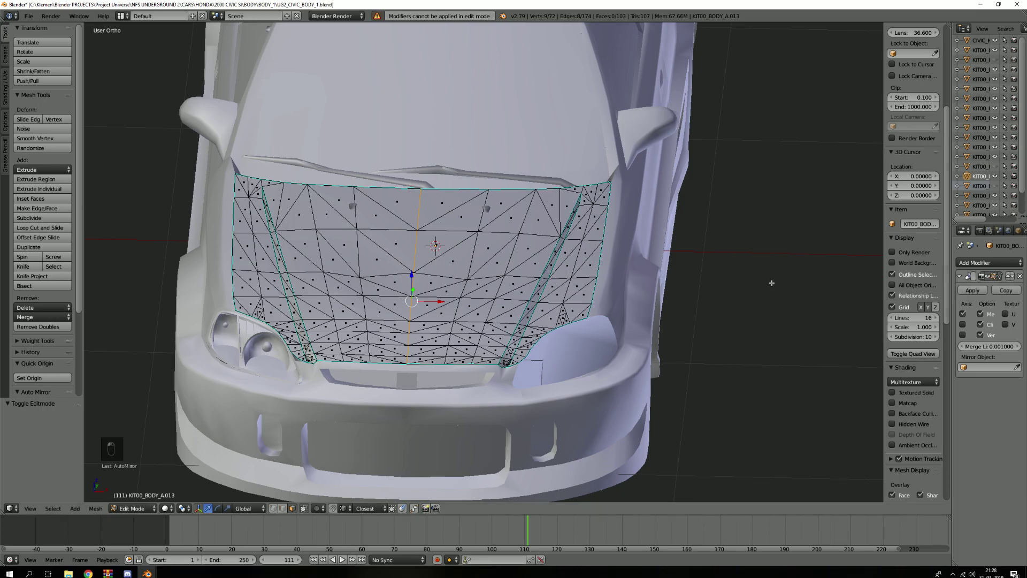
pyautogui.press('Tab')
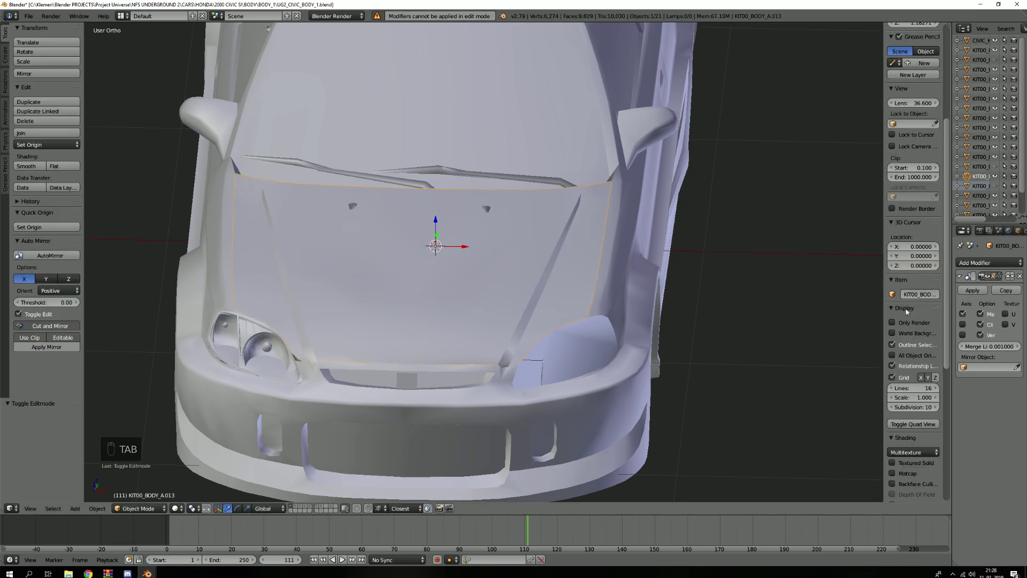
pyautogui.click(972, 290)
# Select the whole mirrored hood mesh, remove its doubles and return to object mode.
pyautogui.scroll(-5, 544, 293)
pyautogui.press('a')
pyautogui.press('a')
pyautogui.scroll(3, 532, 286)
pyautogui.rightClick(532, 285)
pyautogui.press('g')
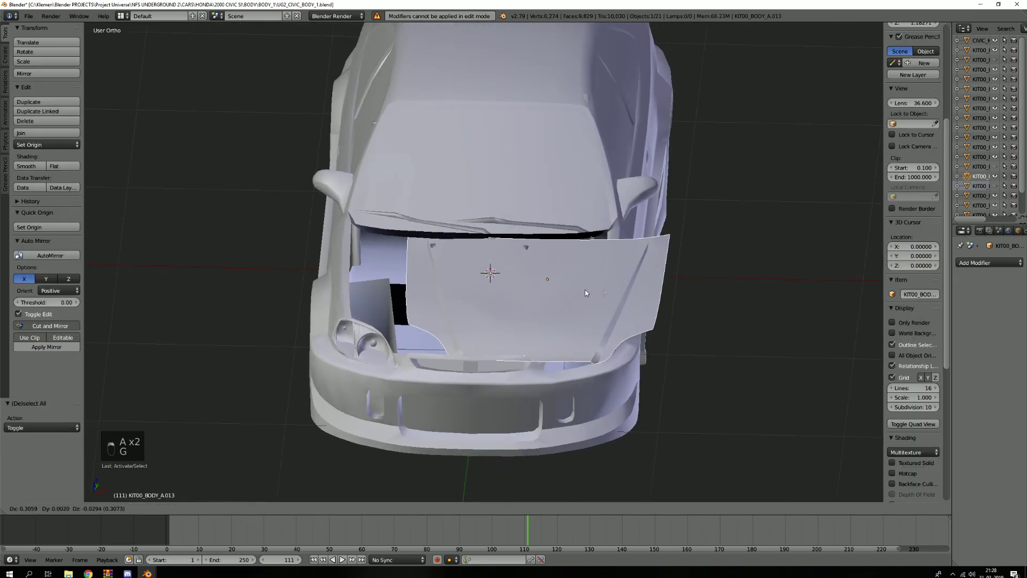
pyautogui.press('Escape')
pyautogui.press('Tab')
pyautogui.press('a')
pyautogui.press('a')
pyautogui.press('a')
pyautogui.click(56, 324)
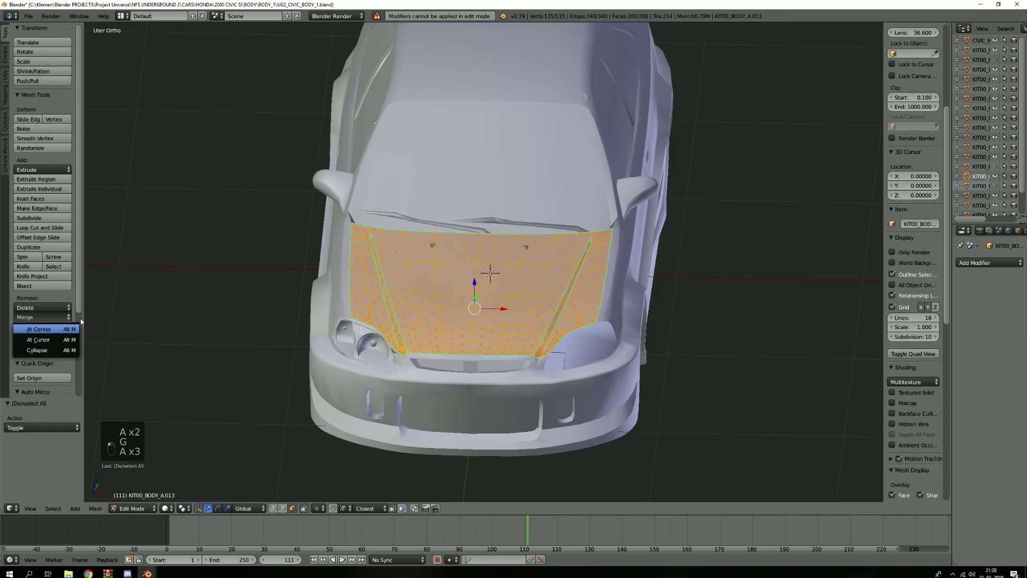
pyautogui.press('Tab')
# Hide the mirrored hood object.
pyautogui.press('g')
pyautogui.rightClick(525, 250)
pyautogui.press('h')
# Isolate the car body in local view and open it for mesh editing in face selection mode at the front wheel arch.
pyautogui.rightClick(491, 380)
pyautogui.press('KP_Divide')
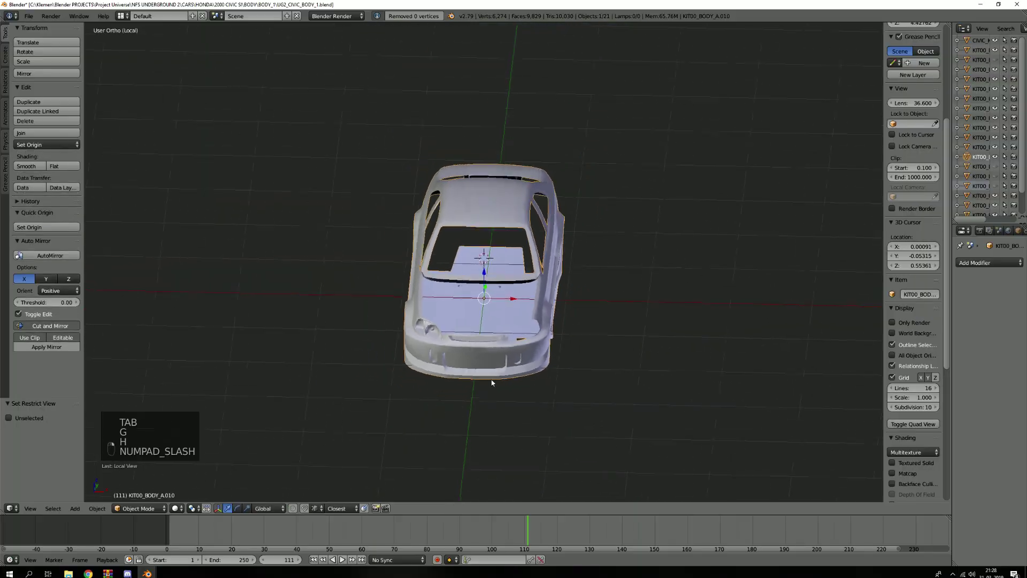
pyautogui.press('Tab')
pyautogui.scroll(5, 491, 379)
pyautogui.moveTo(491, 380); pyautogui.dragTo(458, 313, button='middle')
pyautogui.scroll(3, 536, 394)
pyautogui.press('3')
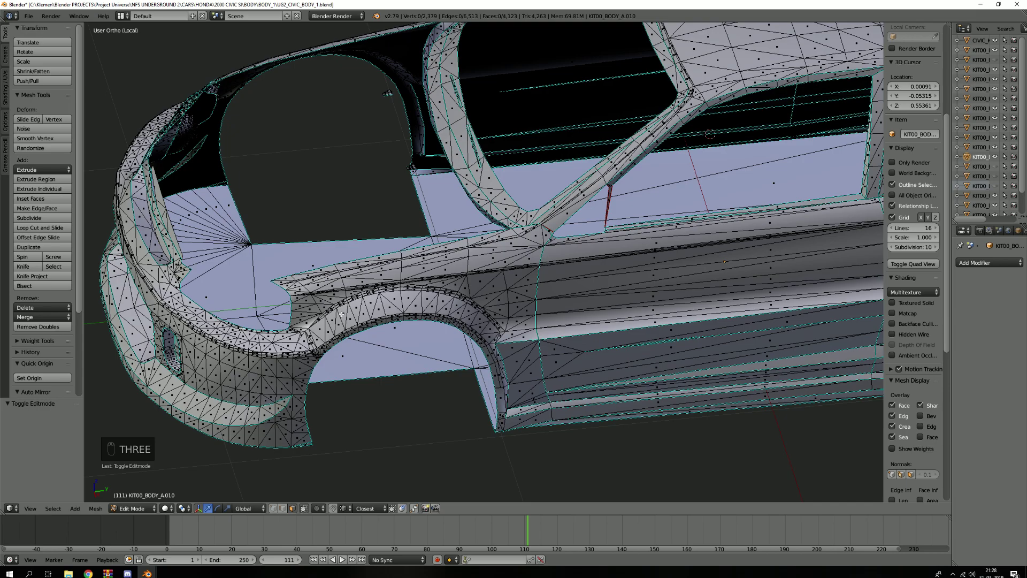
pyautogui.scroll(6, 242, 341)
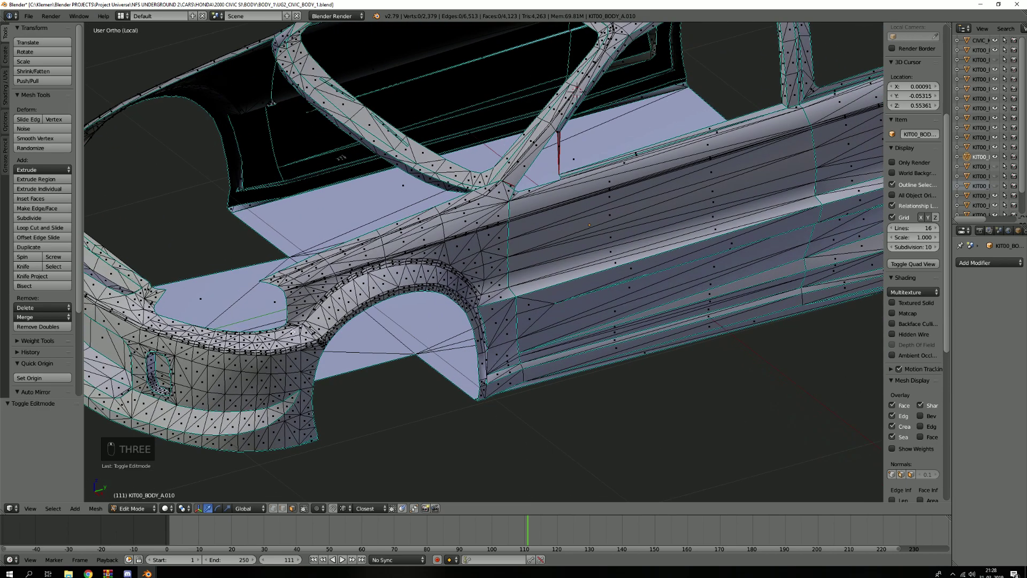
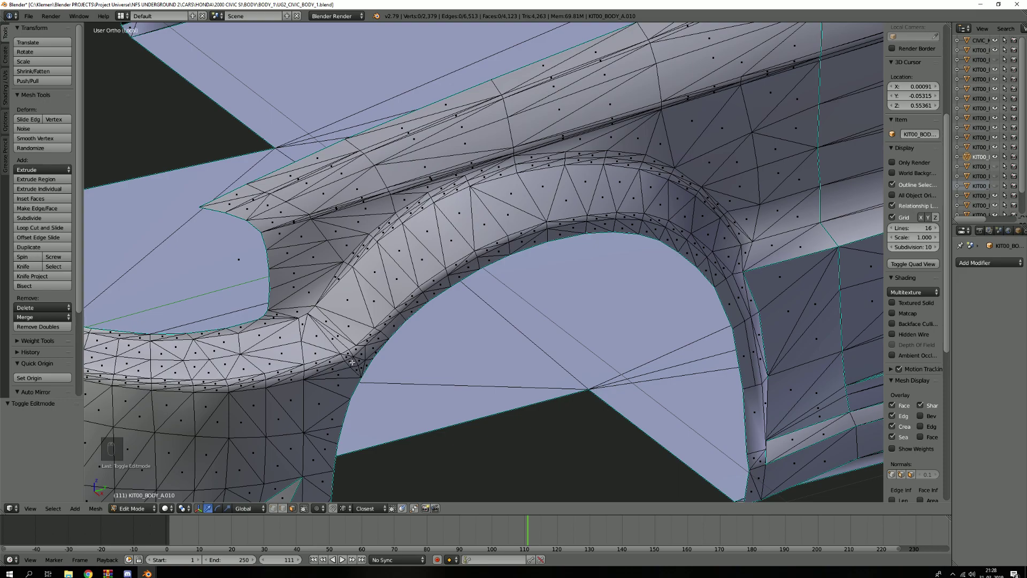
# Circle-select the front fender faces over the wheel arch and down behind it.
pyautogui.scroll(-8, 277, 307)
pyautogui.press('3')
pyautogui.press('c')
pyautogui.rightClick(400, 270)
pyautogui.moveTo(332, 305)
pyautogui.keyDown('shift'); pyautogui.mouseDown(button='middle')
pyautogui.moveTo(423, 307)
pyautogui.moveTo(442, 320)
pyautogui.moveTo(458, 294)
pyautogui.moveTo(382, 324)
pyautogui.mouseUp(button='middle'); pyautogui.keyUp('shift')
pyautogui.keyDown('shift'); pyautogui.moveTo(470, 290); pyautogui.dragTo(451, 298, button='middle'); pyautogui.keyUp('shift')
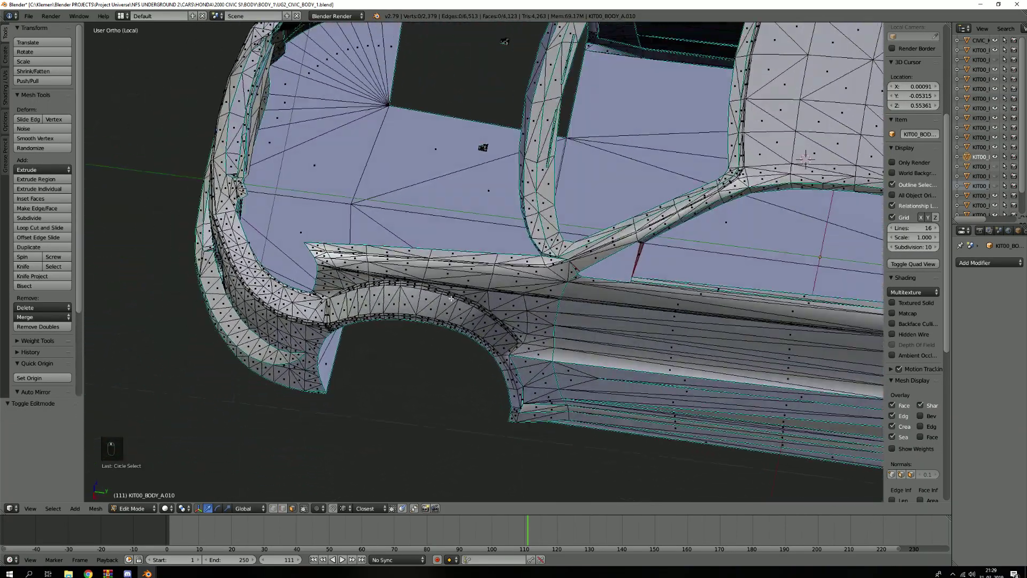
pyautogui.scroll(3, 451, 298)
pyautogui.press('c')
pyautogui.moveTo(506, 302)
pyautogui.mouseDown()
pyautogui.moveTo(604, 241)
pyautogui.moveTo(249, 236)
pyautogui.moveTo(198, 214)
pyautogui.moveTo(278, 321)
pyautogui.moveTo(328, 272)
pyautogui.moveTo(444, 308)
pyautogui.moveTo(516, 345)
pyautogui.moveTo(551, 310)
pyautogui.moveTo(557, 408)
pyautogui.moveTo(524, 418)
pyautogui.moveTo(453, 350)
pyautogui.moveTo(414, 348)
pyautogui.mouseUp()
pyautogui.rightClick(416, 348)
pyautogui.moveTo(540, 411)
pyautogui.keyDown('shift'); pyautogui.mouseDown(button='middle')
pyautogui.moveTo(462, 273)
pyautogui.moveTo(465, 380)
pyautogui.mouseUp(button='middle'); pyautogui.keyUp('shift')
pyautogui.press('c')
pyautogui.moveTo(464, 381)
pyautogui.mouseDown()
pyautogui.moveTo(459, 417)
pyautogui.moveTo(439, 409)
pyautogui.mouseUp()
pyautogui.rightClick(440, 409)
# Add the bumper corner faces ahead of the wheel arch to the fender selection.
pyautogui.moveTo(467, 406)
pyautogui.keyDown('shift'); pyautogui.mouseDown(button='middle')
pyautogui.moveTo(360, 296)
pyautogui.moveTo(402, 305)
pyautogui.moveTo(238, 367)
pyautogui.mouseUp(button='middle'); pyautogui.keyUp('shift')
pyautogui.scroll(2, 392, 317)
pyautogui.scroll(-4, 403, 305)
pyautogui.keyDown('shift'); pyautogui.moveTo(410, 381); pyautogui.dragTo(654, 385, button='middle'); pyautogui.keyUp('shift')
pyautogui.scroll(1, 378, 371)
pyautogui.scroll(2, 502, 369)
pyautogui.keyDown('shift'); pyautogui.rightClick(522, 360); pyautogui.keyUp('shift')
pyautogui.scroll(-1, 468, 352)
pyautogui.scroll(-1, 469, 352)
pyautogui.moveTo(469, 348); pyautogui.dragTo(667, 473, button='middle')
pyautogui.press('c')
pyautogui.moveTo(343, 300)
pyautogui.mouseDown()
pyautogui.moveTo(267, 342)
pyautogui.moveTo(251, 385)
pyautogui.moveTo(277, 436)
pyautogui.mouseUp()
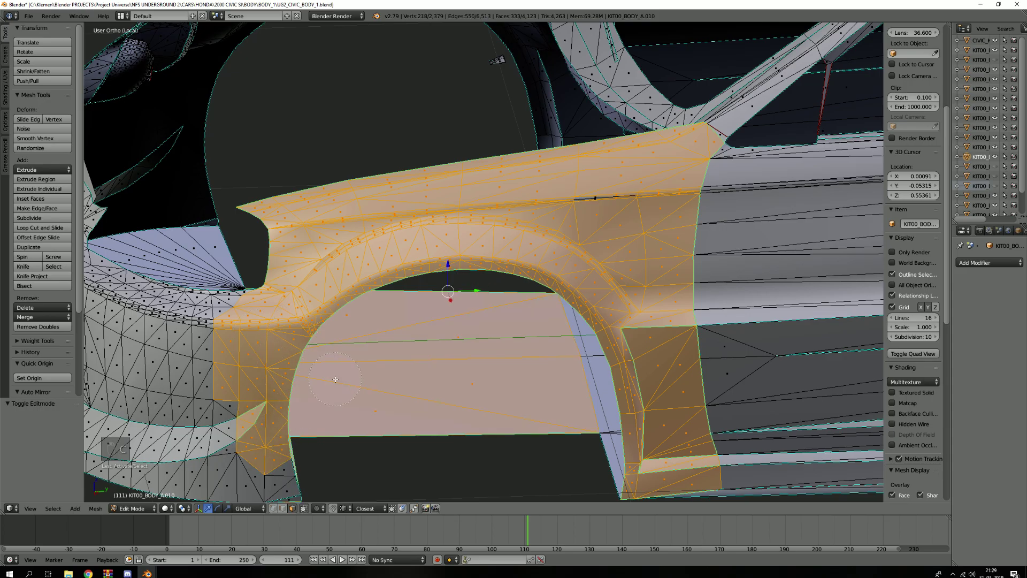
pyautogui.rightClick(336, 380)
# Extend the selection in wireframe across the front bumper and headlight opening faces.
pyautogui.scroll(-4, 334, 378)
pyautogui.moveTo(328, 351); pyautogui.dragTo(265, 354, button='middle')
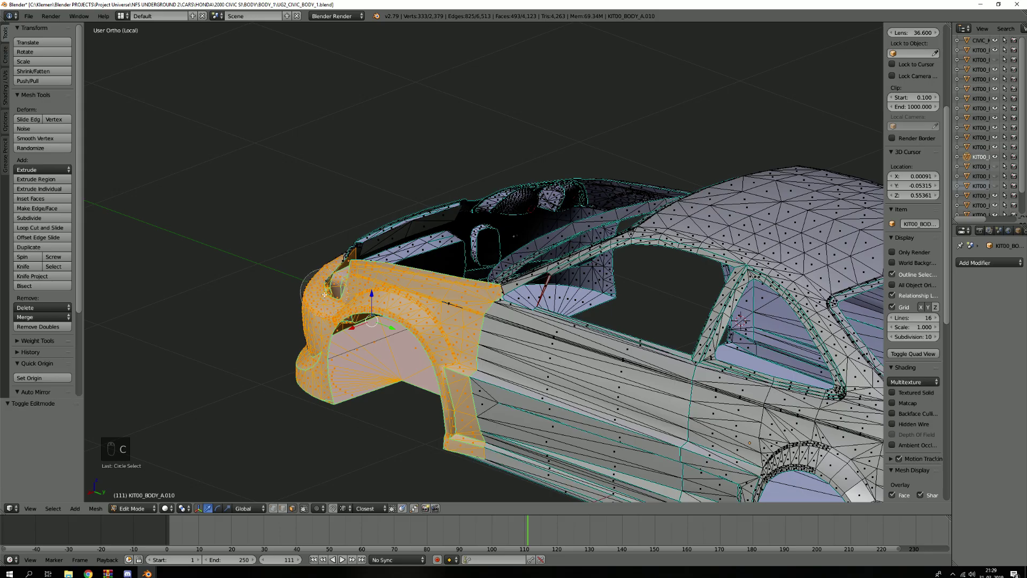
pyautogui.press('z')
pyautogui.scroll(-5, 360, 300)
pyautogui.scroll(7, 360, 293)
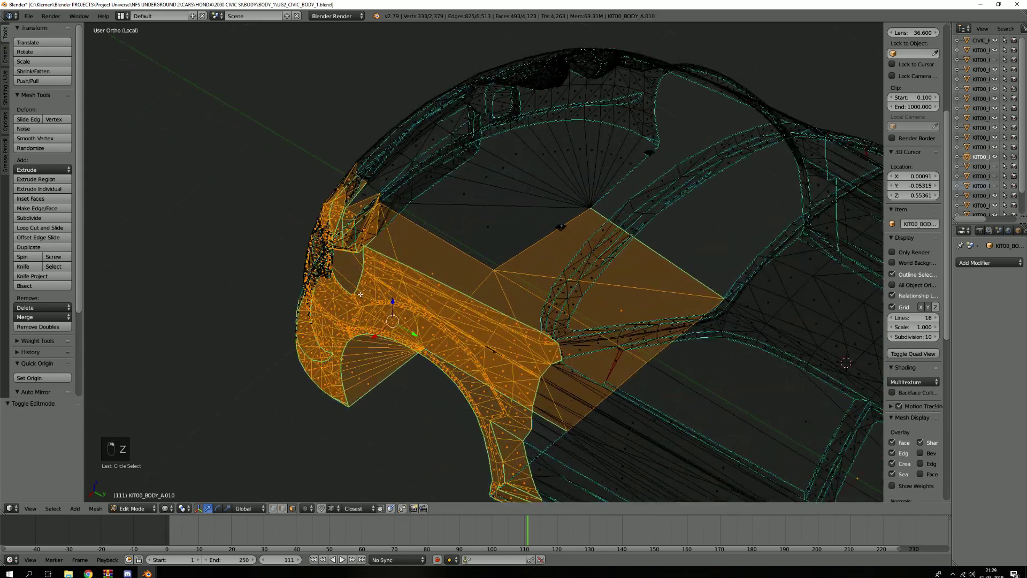
pyautogui.scroll(-3, 375, 285)
pyautogui.moveTo(375, 285)
pyautogui.mouseDown(button='middle')
pyautogui.moveTo(346, 248)
pyautogui.moveTo(478, 279)
pyautogui.mouseUp(button='middle')
pyautogui.press('c')
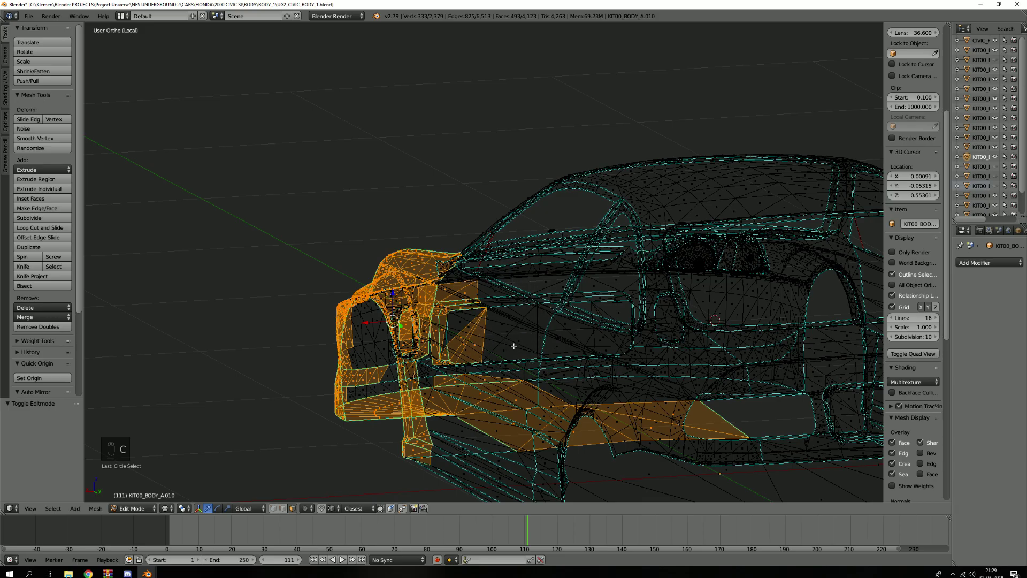
pyautogui.moveTo(516, 346); pyautogui.dragTo(535, 348, button='middle')
pyautogui.press('z')
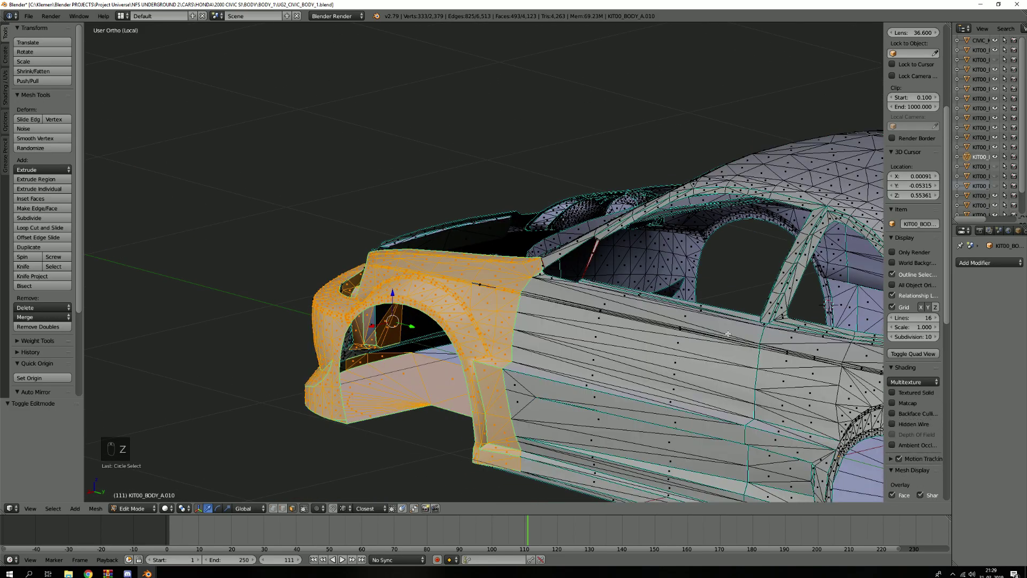
pyautogui.moveTo(588, 322)
pyautogui.mouseDown(button='middle')
pyautogui.moveTo(580, 342)
pyautogui.moveTo(567, 330)
pyautogui.mouseUp(button='middle')
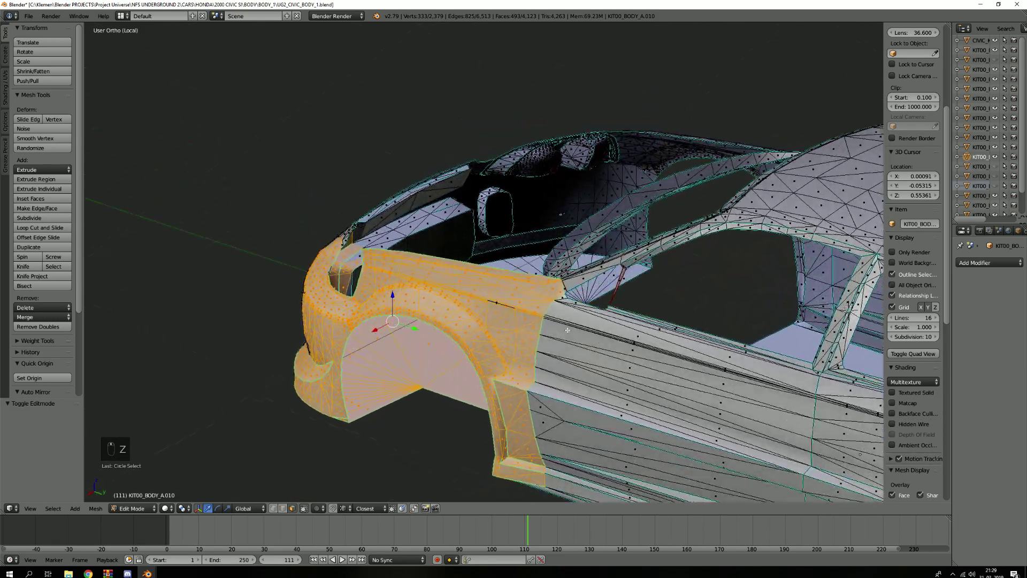
pyautogui.press('z')
pyautogui.scroll(2, 389, 239)
pyautogui.moveTo(389, 239); pyautogui.dragTo(386, 248, button='middle')
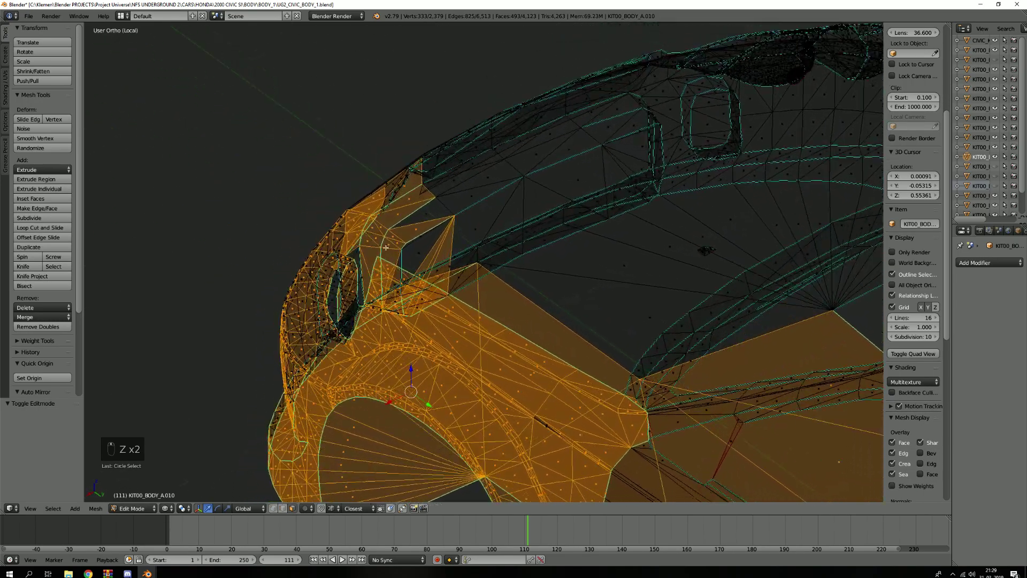
pyautogui.scroll(-4, 364, 255)
pyautogui.moveTo(364, 255)
pyautogui.mouseDown()
pyautogui.moveTo(321, 241)
pyautogui.moveTo(389, 228)
pyautogui.moveTo(424, 202)
pyautogui.moveTo(452, 198)
pyautogui.mouseUp()
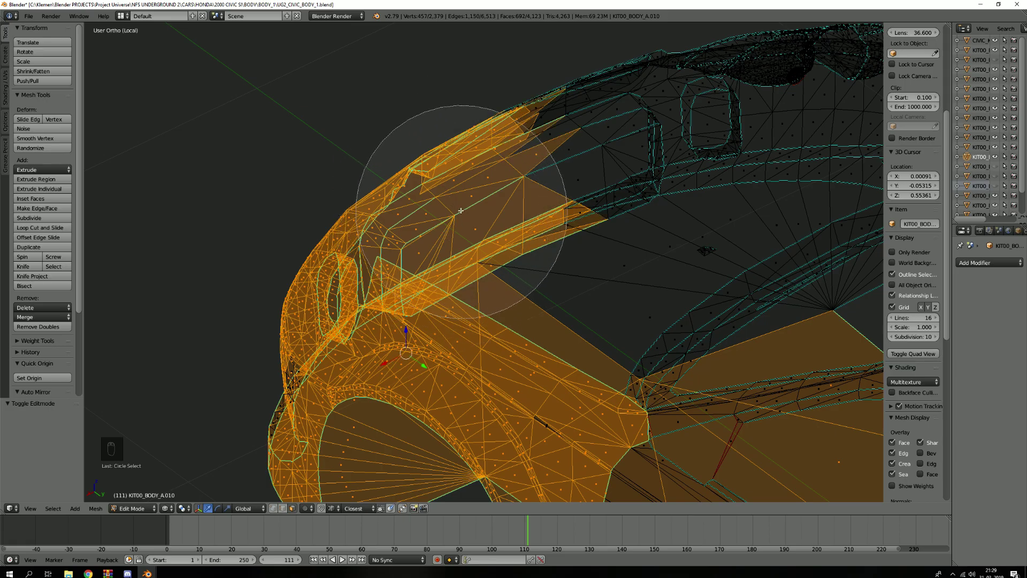
pyautogui.rightClick(465, 226)
# Continue the wireframe circle selection around the bumper to the opposite headlight and fender.
pyautogui.scroll(-4, 465, 227)
pyautogui.moveTo(465, 226); pyautogui.dragTo(580, 340, button='middle')
pyautogui.press('c')
pyautogui.moveTo(420, 291); pyautogui.dragTo(369, 171)
pyautogui.rightClick(369, 171)
pyautogui.moveTo(372, 183); pyautogui.dragTo(503, 201, button='middle')
pyautogui.press('c')
pyautogui.moveTo(538, 215); pyautogui.dragTo(480, 310)
pyautogui.moveTo(443, 327); pyautogui.dragTo(506, 325, button='middle')
pyautogui.press('c')
pyautogui.rightClick(527, 330)
# Return to solid shading and add the opposite fender's rear faces up to the door seam.
pyautogui.press('z')
pyautogui.scroll(4, 484, 337)
pyautogui.keyDown('shift'); pyautogui.moveTo(367, 341); pyautogui.dragTo(403, 274, button='middle'); pyautogui.keyUp('shift')
pyautogui.press('c')
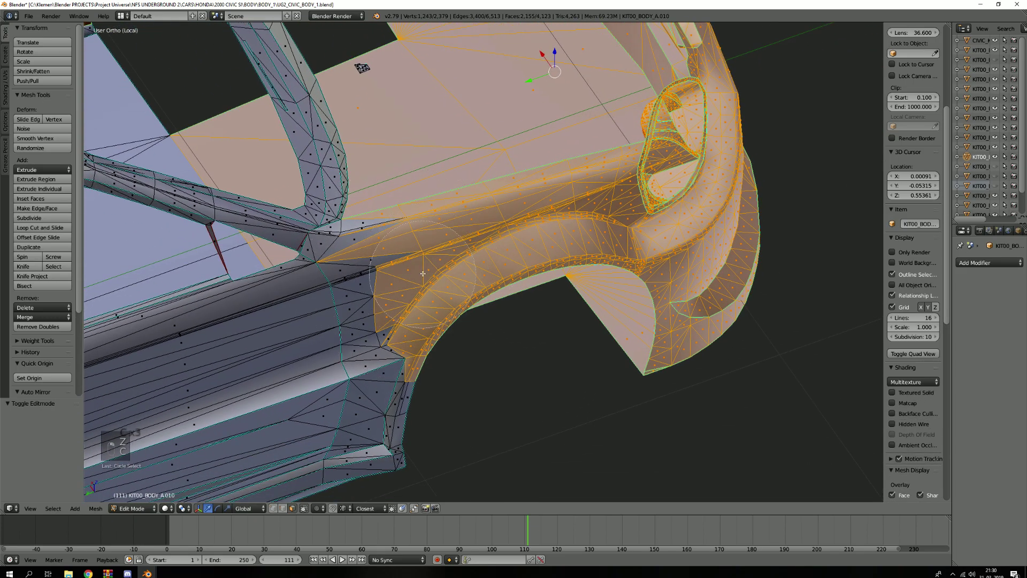
pyautogui.click(381, 261)
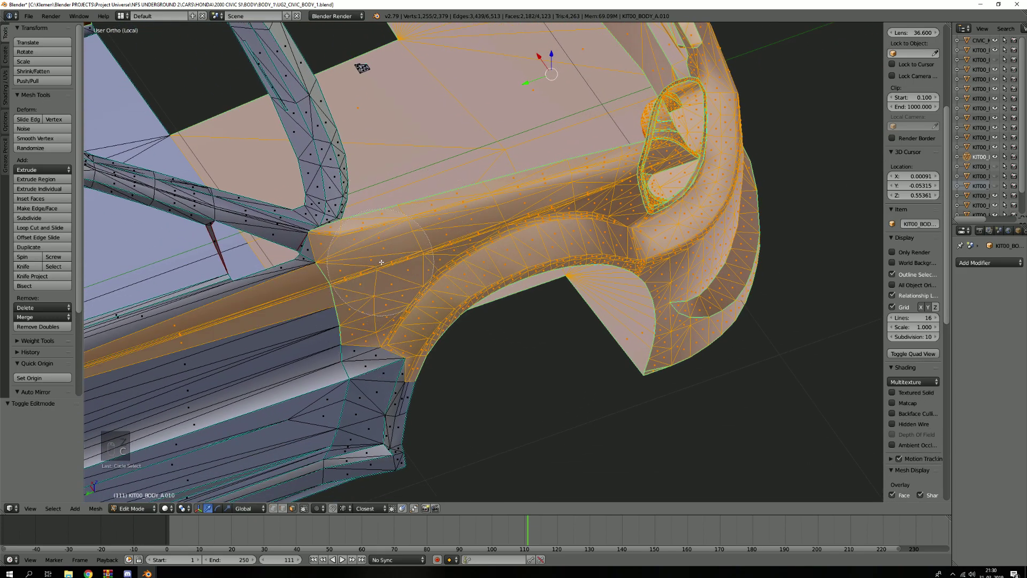
pyautogui.rightClick(371, 264)
# Deselect the stray door and windshield pillar faces beside the opposite fender.
pyautogui.keyDown('shift'); pyautogui.moveTo(394, 272); pyautogui.dragTo(487, 235, button='middle'); pyautogui.keyUp('shift')
pyautogui.press('c')
pyautogui.moveTo(356, 333); pyautogui.dragTo(339, 287, button='middle')
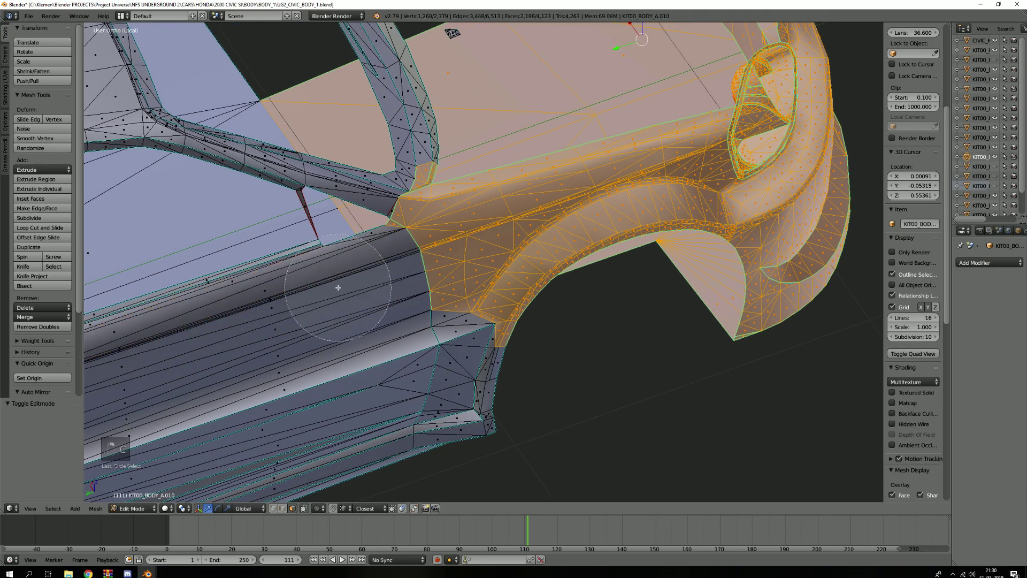
pyautogui.rightClick(341, 284)
pyautogui.scroll(3, 439, 170)
pyautogui.moveTo(418, 123); pyautogui.dragTo(410, 125, button='middle')
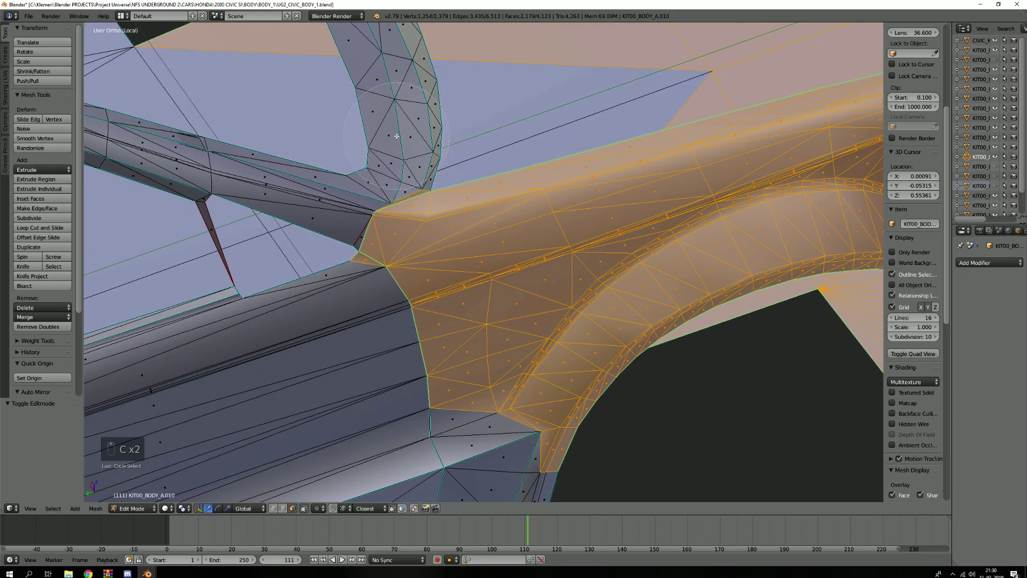
pyautogui.rightClick(467, 161)
# Deselect the remaining stray faces where the fender meets the door and windshield pillar.
pyautogui.scroll(-4, 467, 161)
pyautogui.moveTo(436, 184); pyautogui.dragTo(464, 174, button='middle')
pyautogui.scroll(6, 331, 177)
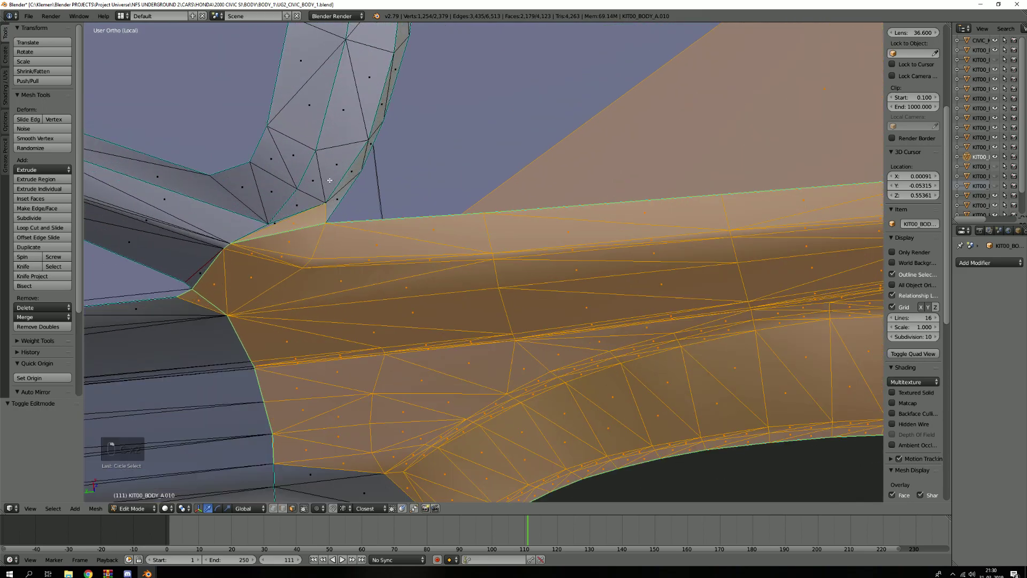
pyautogui.scroll(-4, 320, 214)
pyautogui.moveTo(320, 214); pyautogui.dragTo(484, 219, button='middle')
pyautogui.scroll(3, 483, 219)
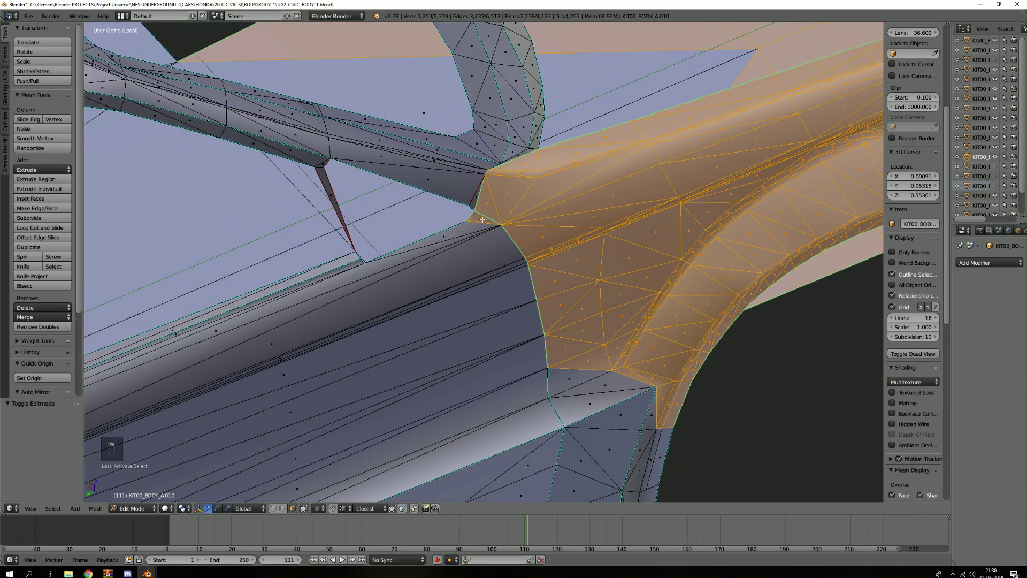
pyautogui.moveTo(531, 252); pyautogui.dragTo(520, 232, button='middle')
pyautogui.scroll(2, 452, 150)
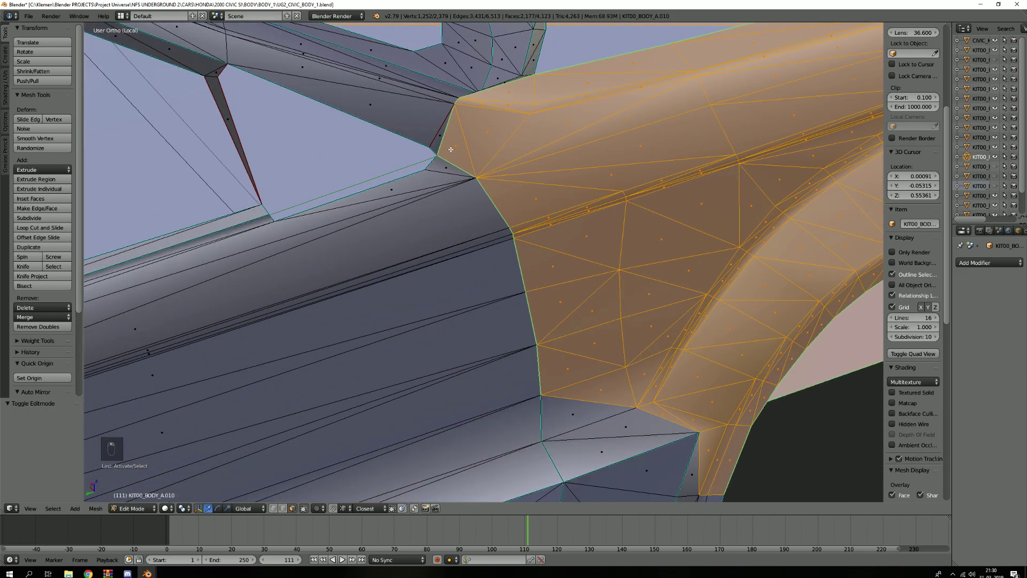
pyautogui.keyDown('shift'); pyautogui.rightClick(440, 138); pyautogui.keyUp('shift')
# Add the fender faces behind the wheel arch down to the sill to the selection.
pyautogui.scroll(-3, 441, 138)
pyautogui.moveTo(440, 138); pyautogui.dragTo(458, 196, button='middle')
pyautogui.scroll(2, 458, 196)
pyautogui.press('c')
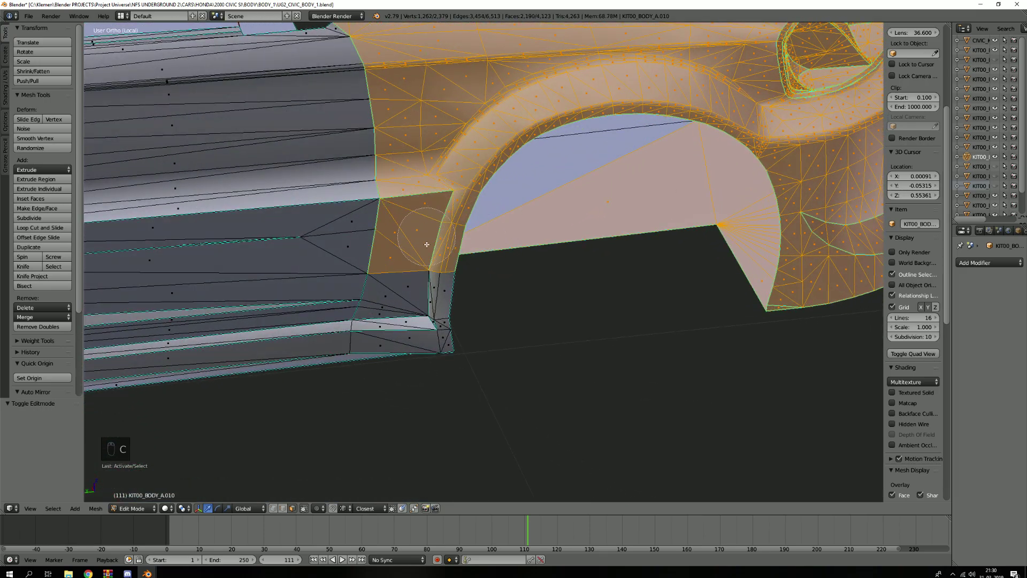
pyautogui.rightClick(426, 321)
pyautogui.scroll(-3, 401, 253)
pyautogui.moveTo(401, 252)
pyautogui.mouseDown(button='middle')
pyautogui.moveTo(477, 310)
pyautogui.moveTo(440, 298)
pyautogui.moveTo(407, 268)
pyautogui.mouseUp(button='middle')
pyautogui.scroll(-3, 429, 283)
pyautogui.scroll(6, 379, 260)
pyautogui.moveTo(376, 228); pyautogui.dragTo(461, 319, button='middle')
pyautogui.scroll(-4, 365, 312)
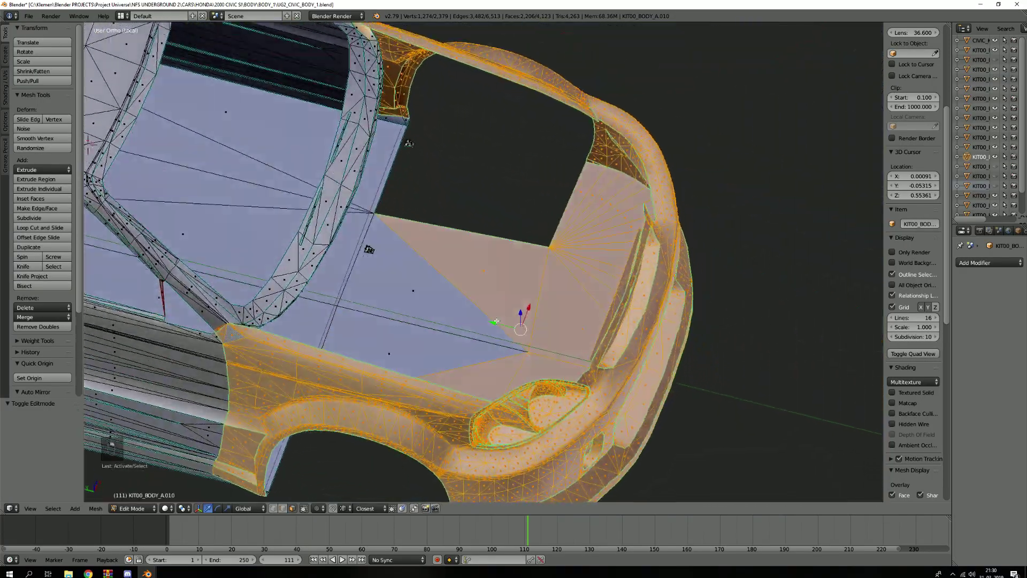
# Add the neighbouring underbody faces between the fenders to the selection.
pyautogui.scroll(3, 461, 320)
pyautogui.moveTo(458, 313); pyautogui.dragTo(538, 254)
pyautogui.rightClick(537, 254)
pyautogui.scroll(-3, 536, 255)
pyautogui.moveTo(536, 267)
pyautogui.mouseDown(button='middle')
pyautogui.moveTo(605, 229)
pyautogui.moveTo(616, 175)
pyautogui.moveTo(557, 225)
pyautogui.moveTo(585, 188)
pyautogui.moveTo(559, 218)
pyautogui.mouseUp(button='middle')
pyautogui.scroll(-3, 616, 174)
pyautogui.scroll(3, 508, 261)
# Separate the selected bumper and fender faces into their own object and return to object mode.
pyautogui.press('g')
pyautogui.rightClick(696, 262)
pyautogui.moveTo(465, 289); pyautogui.dragTo(297, 302, button='middle')
pyautogui.press('g')
pyautogui.rightClick(247, 222)
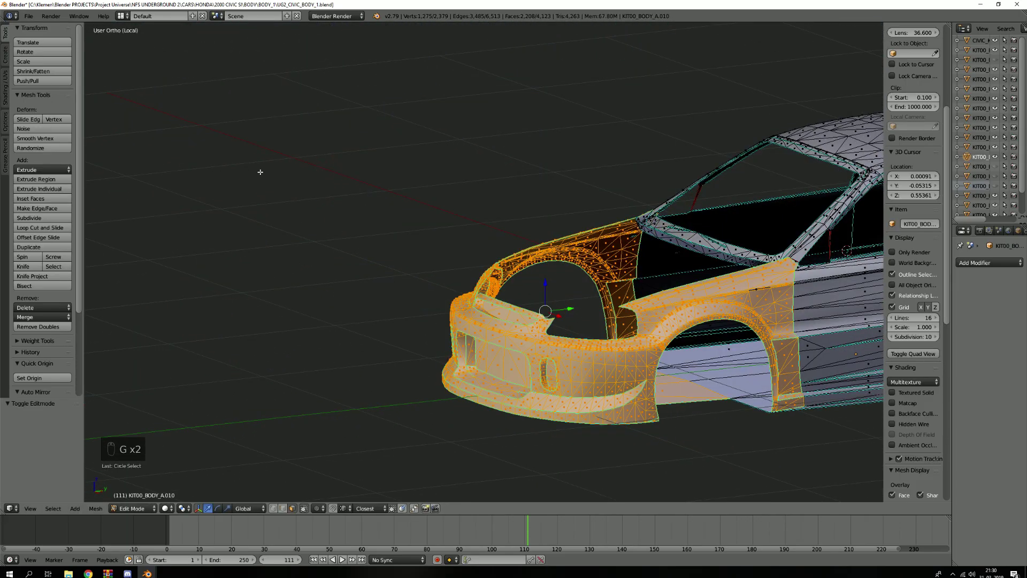
pyautogui.click(262, 174)
pyautogui.press('Tab')
# Select the separated front end and try moving it off the body to check the split.
pyautogui.moveTo(624, 281); pyautogui.dragTo(467, 299, button='middle')
pyautogui.press('a')
pyautogui.press('a')
pyautogui.rightClick(447, 322)
pyautogui.press('g')
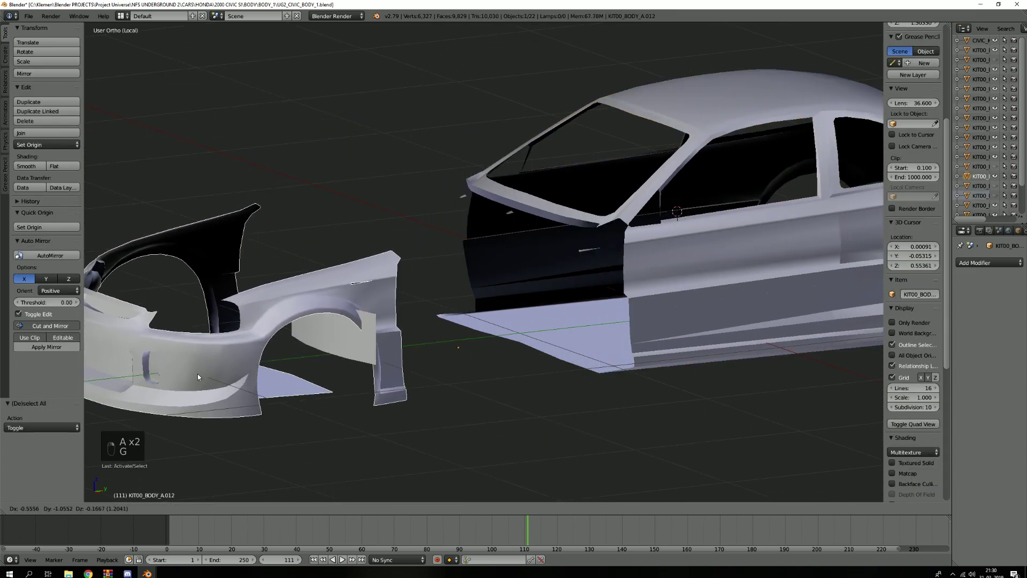
pyautogui.rightClick(342, 117)
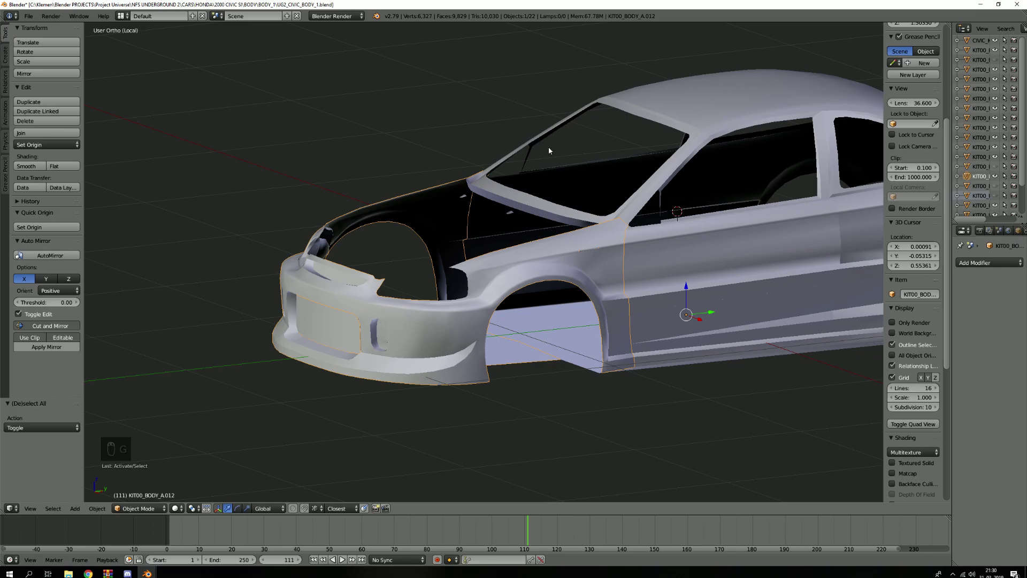
# Move the front end away from the body to inspect leftover faces, and undo the move.
pyautogui.scroll(3, 543, 191)
pyautogui.scroll(-3, 543, 191)
pyautogui.press('g')
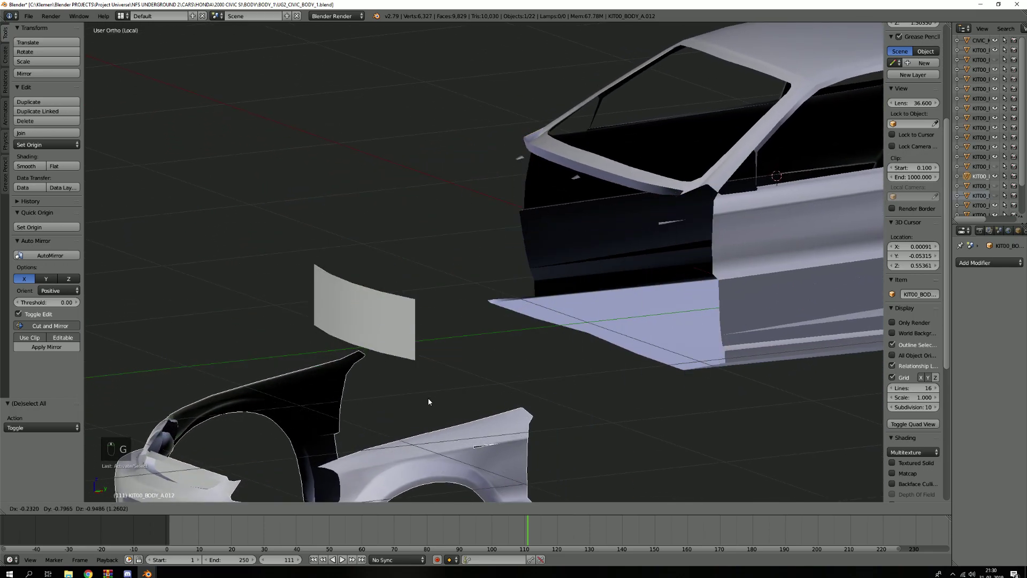
pyautogui.click(325, 348)
pyautogui.moveTo(713, 261); pyautogui.dragTo(586, 293, button='middle')
pyautogui.scroll(4, 578, 257)
pyautogui.scroll(1, 566, 223)
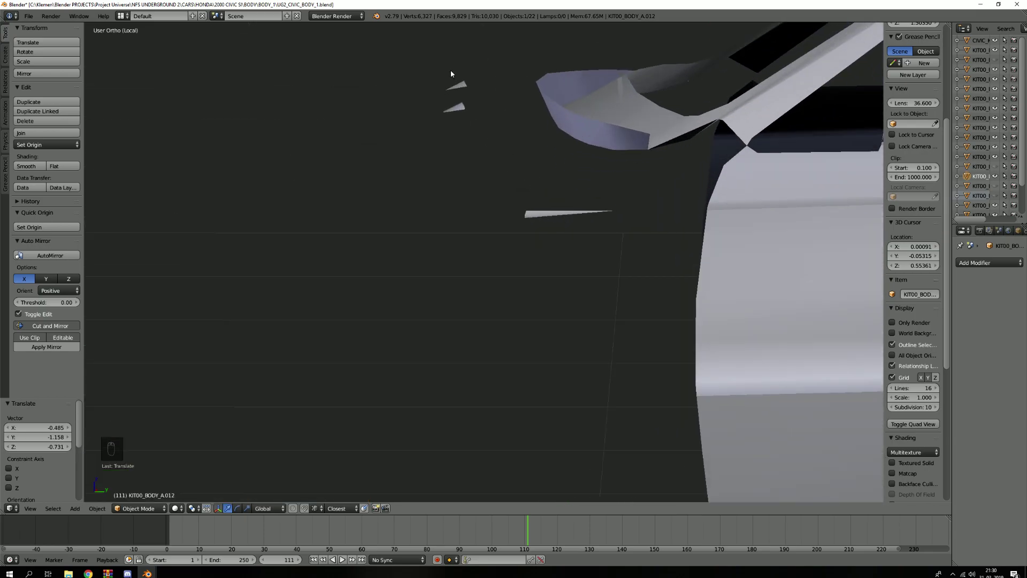
pyautogui.scroll(-2, 467, 108)
pyautogui.scroll(4, 467, 101)
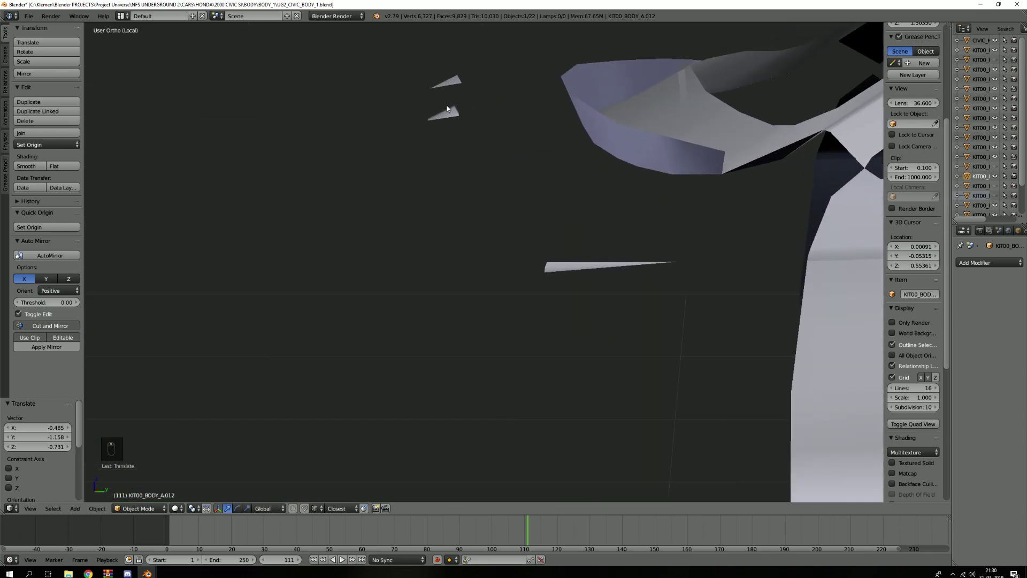
pyautogui.scroll(-3, 460, 113)
pyautogui.scroll(-3, 529, 263)
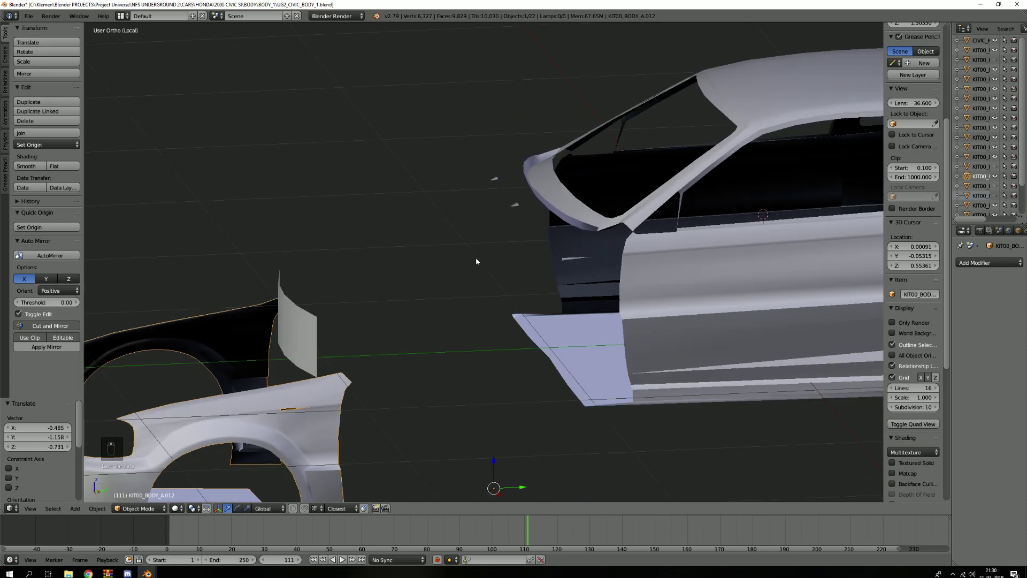
pyautogui.hotkey('ctrl', 'z')
# Try moving the remaining car body to check which faces still belong to it.
pyautogui.press('a')
pyautogui.press('g')
pyautogui.rightClick(473, 220)
pyautogui.scroll(3, 614, 269)
pyautogui.rightClick(563, 247)
pyautogui.press('g')
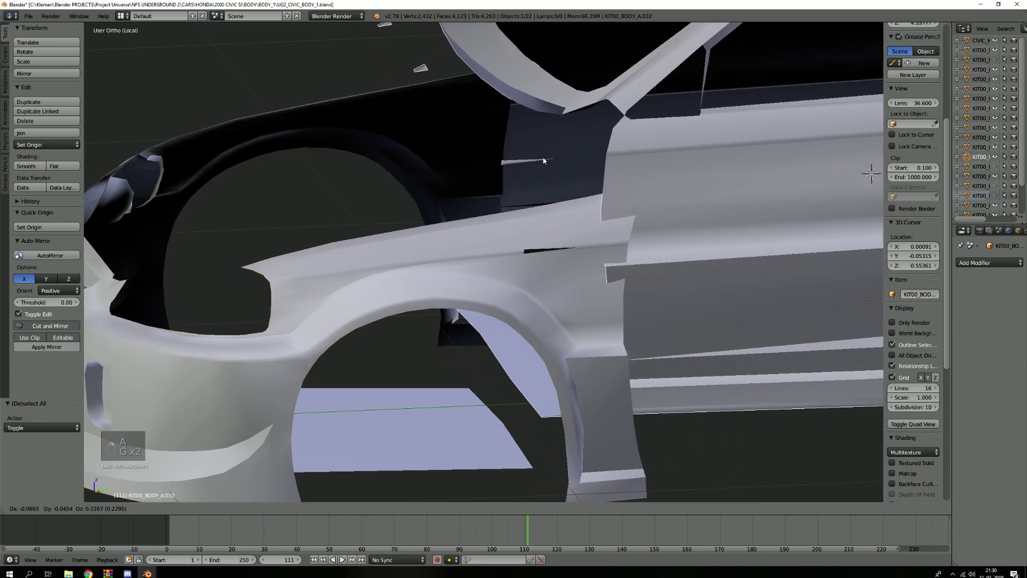
# Isolate the body for mesh editing, select the leftover fender sliver and separate it as a new object.
pyautogui.press('KP_Divide')
pyautogui.press('Tab')
pyautogui.moveTo(595, 197); pyautogui.dragTo(481, 240, button='middle')
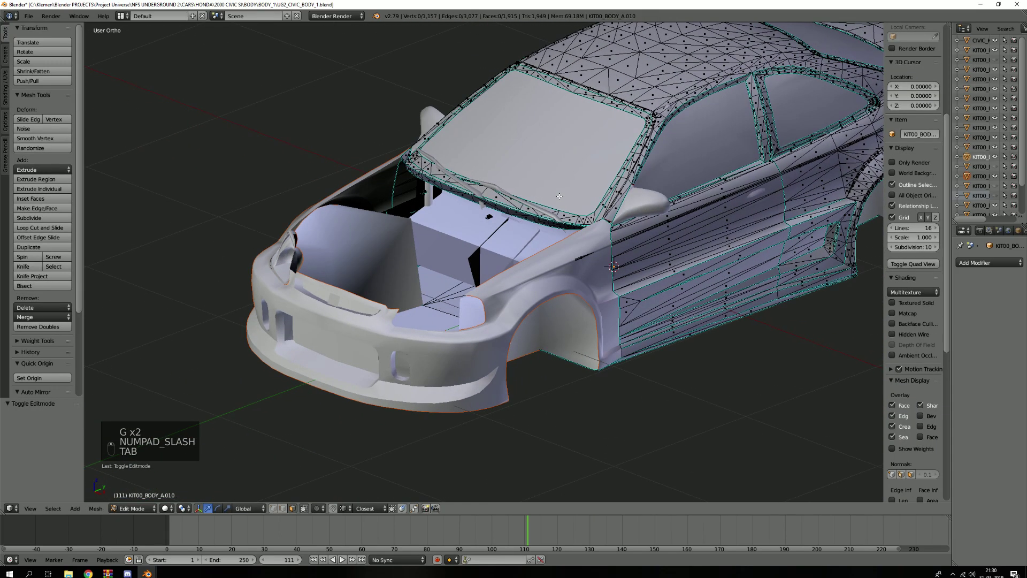
pyautogui.press('KP_Divide')
pyautogui.scroll(5, 413, 263)
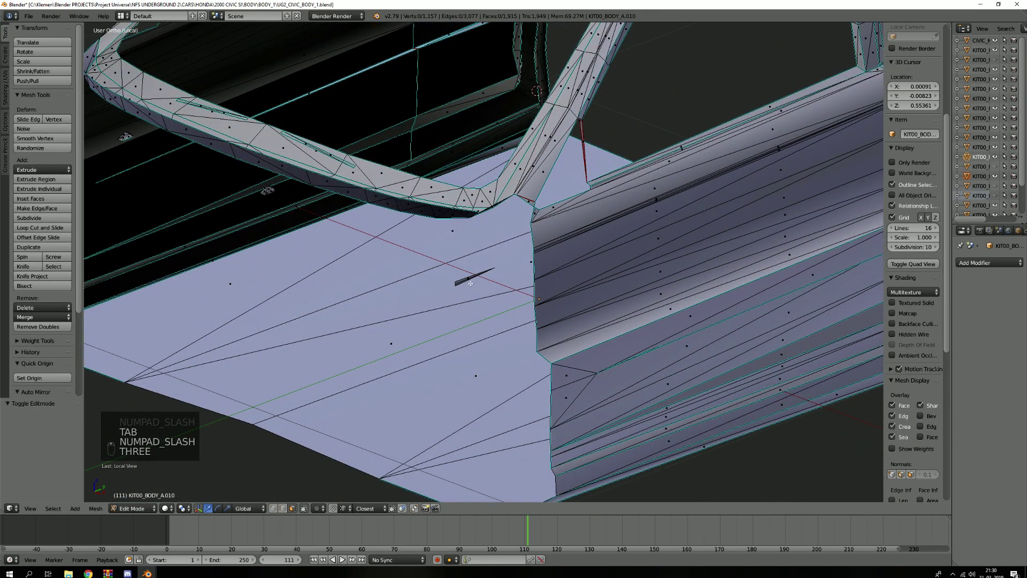
pyautogui.scroll(3, 471, 283)
pyautogui.rightClick(470, 282)
pyautogui.scroll(-5, 470, 281)
pyautogui.moveTo(460, 292); pyautogui.dragTo(444, 284, button='middle')
pyautogui.scroll(11, 445, 284)
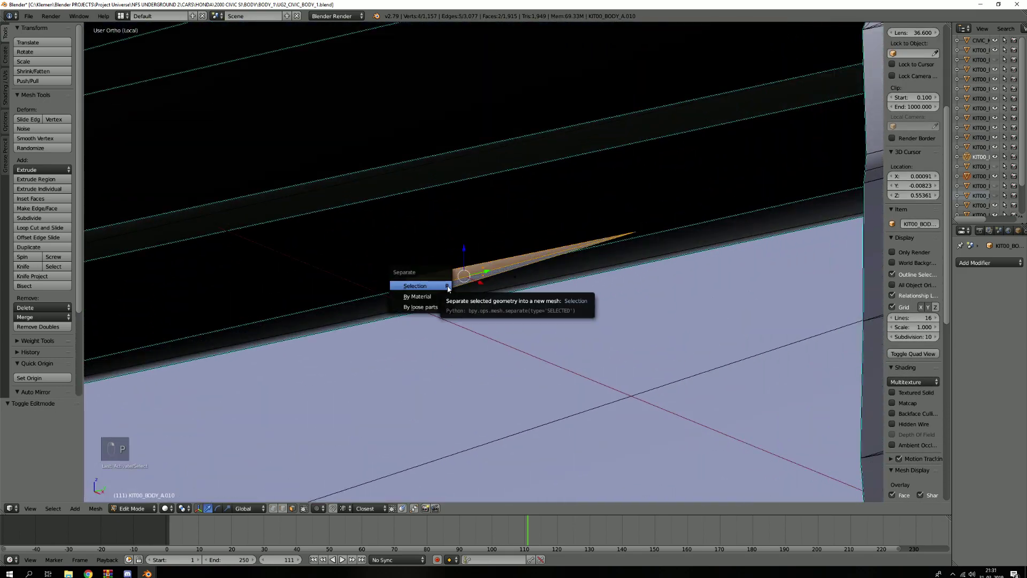
pyautogui.click(447, 287)
# Leave local view and edit mode, and hide the main body object.
pyautogui.press('KP_Divide')
pyautogui.press('Tab')
pyautogui.press('a')
pyautogui.press('a')
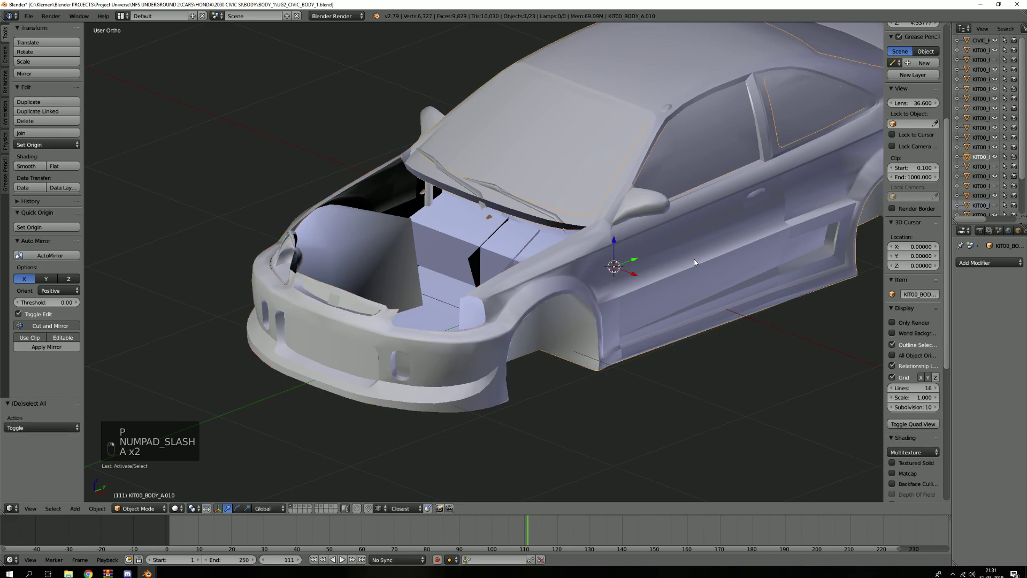
pyautogui.press('h')
# Select the separated fender sliver and join it to the bumper and fender object.
pyautogui.scroll(3, 591, 253)
pyautogui.moveTo(587, 253); pyautogui.dragTo(569, 262, button='middle')
pyautogui.rightClick(565, 257)
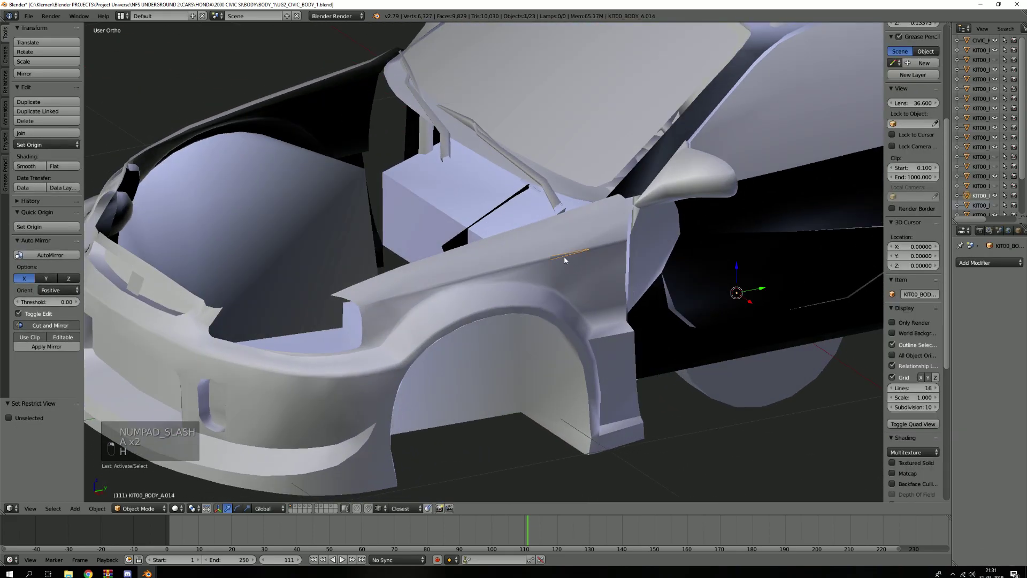
pyautogui.press('g')
pyautogui.rightClick(555, 252)
pyautogui.press('g')
pyautogui.rightClick(405, 176)
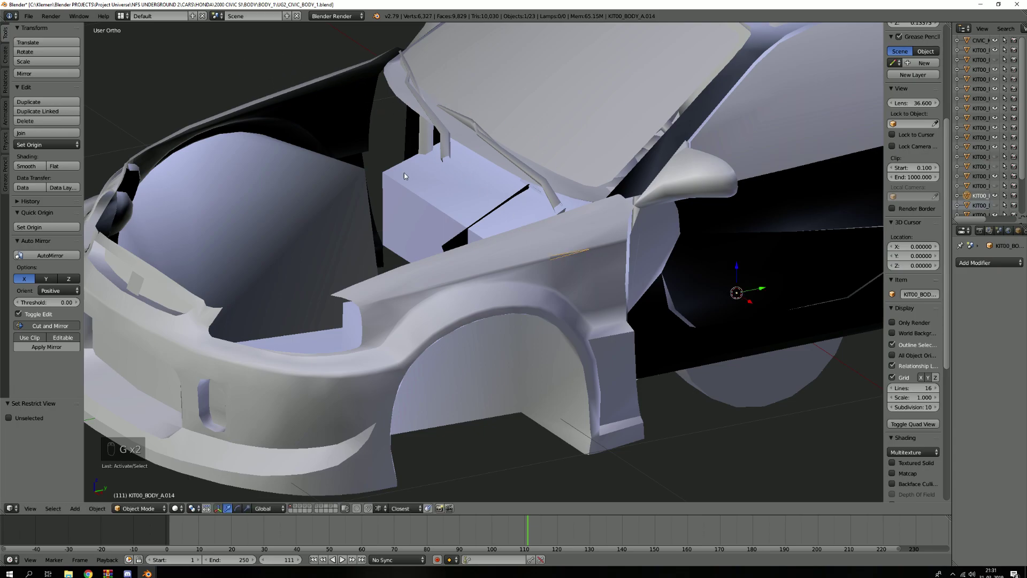
pyautogui.keyDown('shift'); pyautogui.rightClick(455, 268); pyautogui.keyUp('shift')
pyautogui.press('g')
# Isolate the joined front end in local view and select its whole mesh in edit mode.
pyautogui.press('KP_Divide')
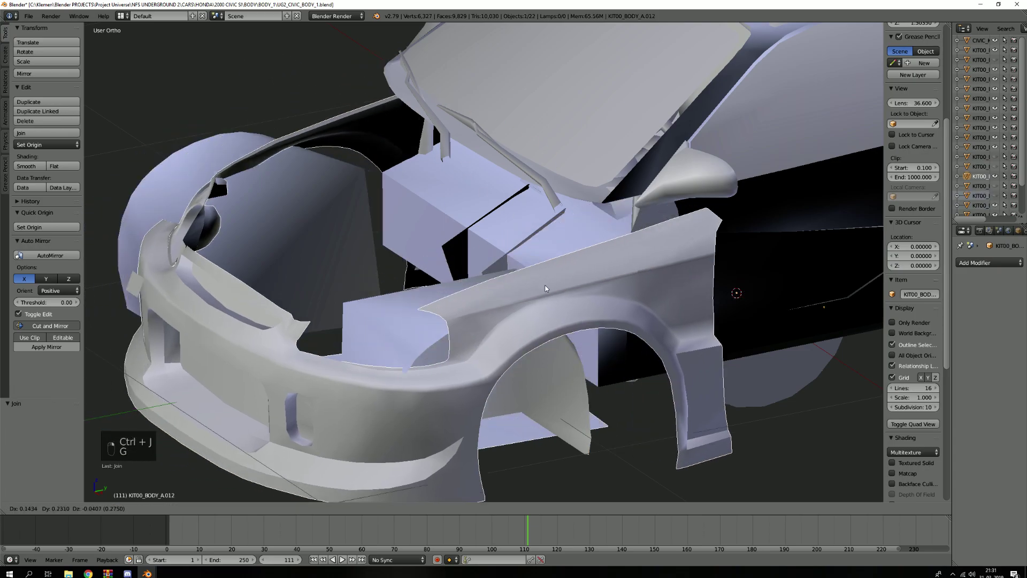
pyautogui.press('Tab')
pyautogui.press('a')
pyautogui.press('a')
pyautogui.press('a')
pyautogui.press('a')
pyautogui.press('a')
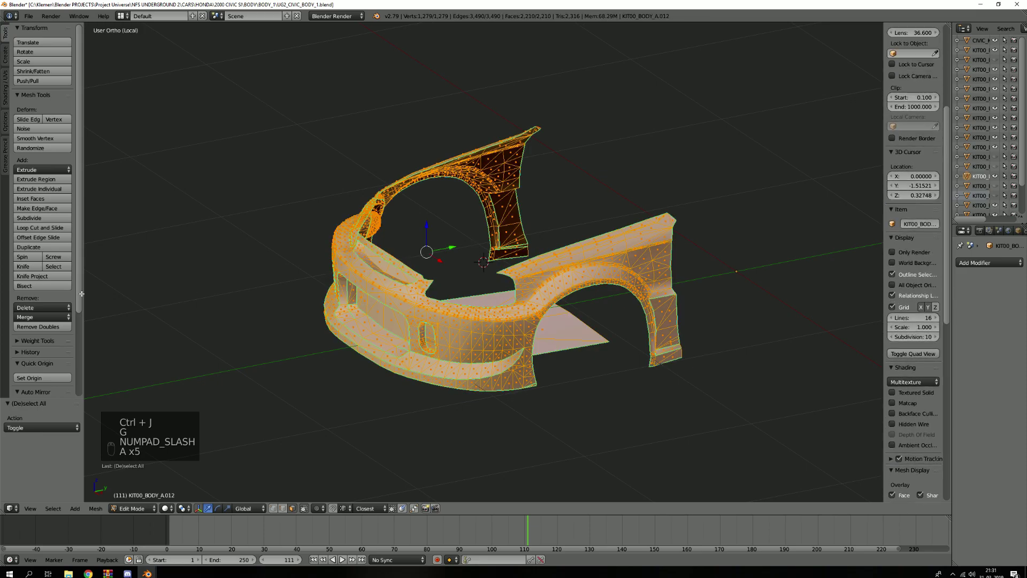
# Merge the duplicate vertices of the joined front end, clear the selection and switch to face selection.
pyautogui.press('Tab')
pyautogui.moveTo(448, 294); pyautogui.dragTo(424, 297, button='middle')
pyautogui.scroll(6, 425, 297)
pyautogui.press('Tab')
pyautogui.press('a')
pyautogui.press('a')
pyautogui.press('3')
pyautogui.scroll(-1, 457, 307)
pyautogui.scroll(-4, 709, 329)
# Examine the topology of the bumper, fenders and headlight area from the front, side and inside.
pyautogui.moveTo(709, 329); pyautogui.dragTo(508, 298, button='middle')
pyautogui.press('Tab')
pyautogui.press('Tab')
pyautogui.scroll(4, 506, 296)
pyautogui.scroll(2, 506, 296)
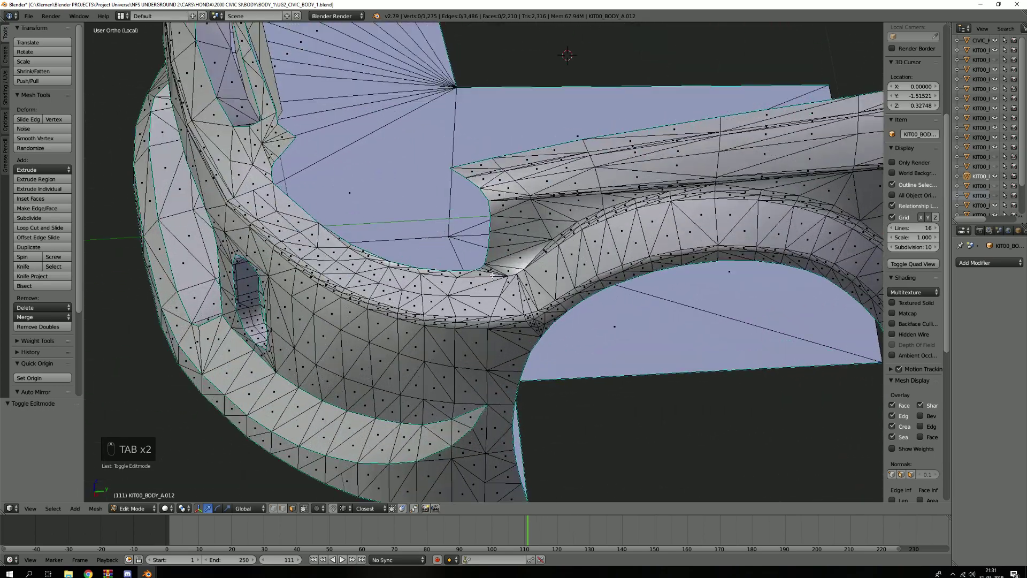
pyautogui.scroll(-5, 534, 321)
pyautogui.moveTo(546, 273); pyautogui.dragTo(623, 253, button='middle')
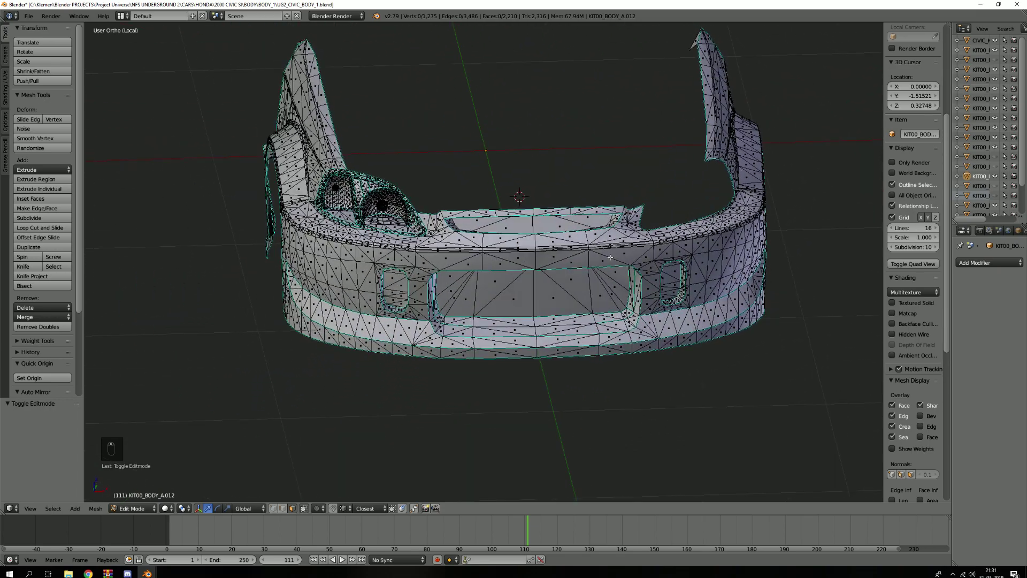
pyautogui.press('KP_1')
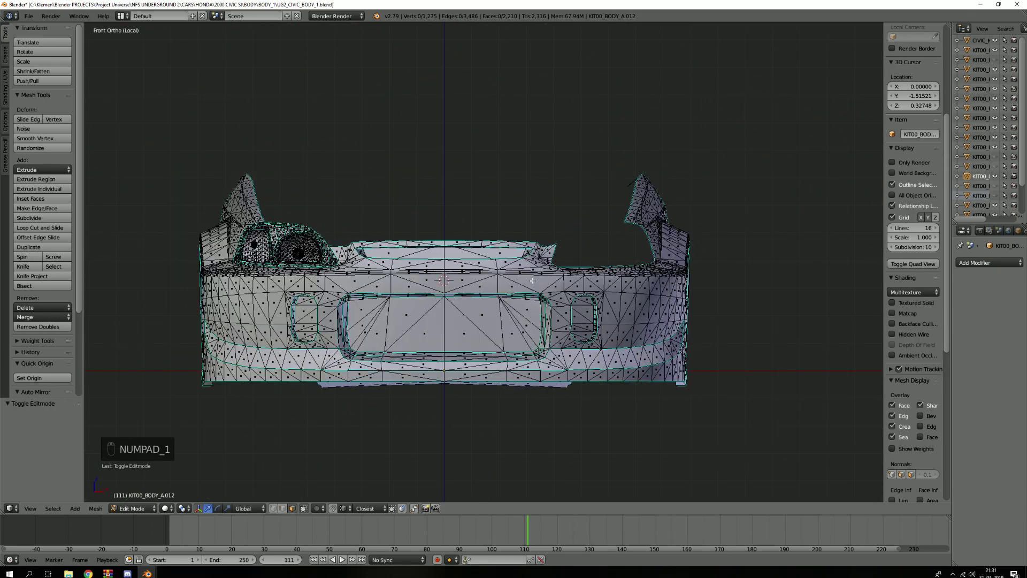
pyautogui.moveTo(537, 278)
pyautogui.keyDown('shift'); pyautogui.mouseDown(button='middle')
pyautogui.moveTo(466, 259)
pyautogui.moveTo(494, 291)
pyautogui.moveTo(552, 306)
pyautogui.moveTo(617, 301)
pyautogui.mouseUp(button='middle'); pyautogui.keyUp('shift')
pyautogui.press('z')
pyautogui.press('z')
pyautogui.scroll(6, 467, 306)
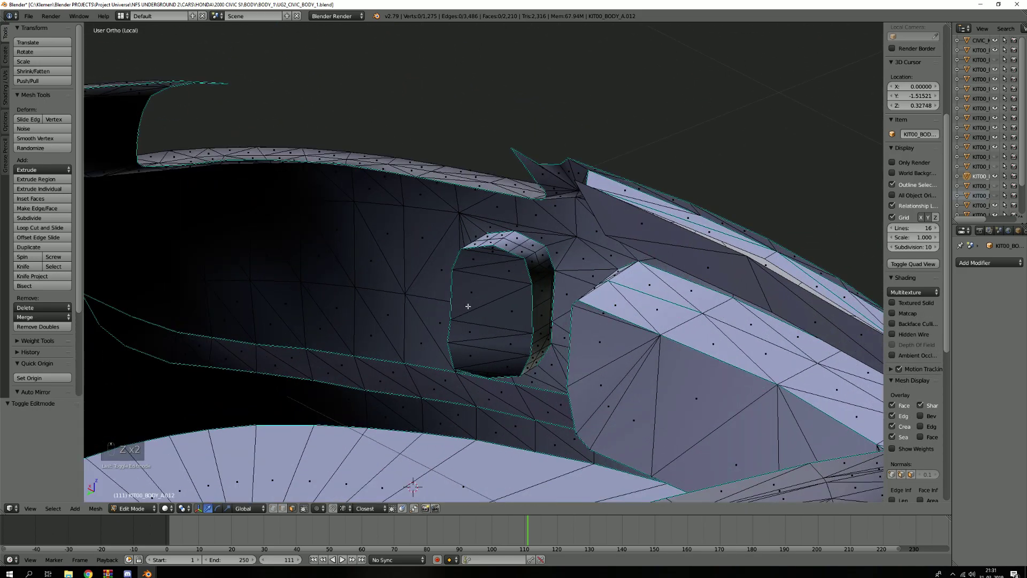
pyautogui.scroll(-5, 468, 306)
pyautogui.moveTo(500, 300); pyautogui.dragTo(428, 297, button='middle')
# Circle-select the faces of the half without the headlight in front view.
pyautogui.press('KP_1')
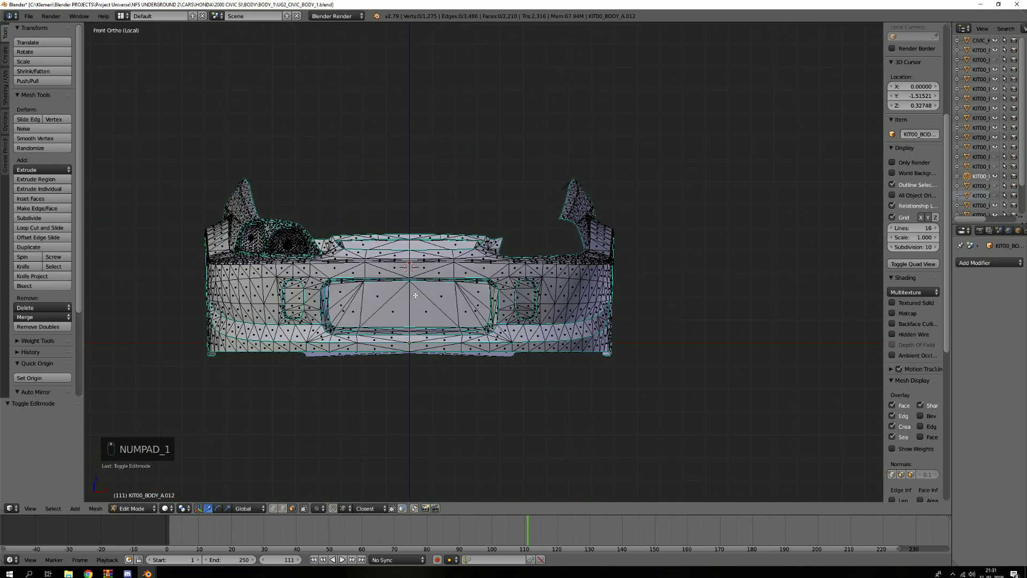
pyautogui.scroll(-5, 533, 273)
pyautogui.moveTo(534, 273)
pyautogui.mouseDown()
pyautogui.moveTo(489, 259)
pyautogui.moveTo(573, 252)
pyautogui.moveTo(610, 316)
pyautogui.mouseUp()
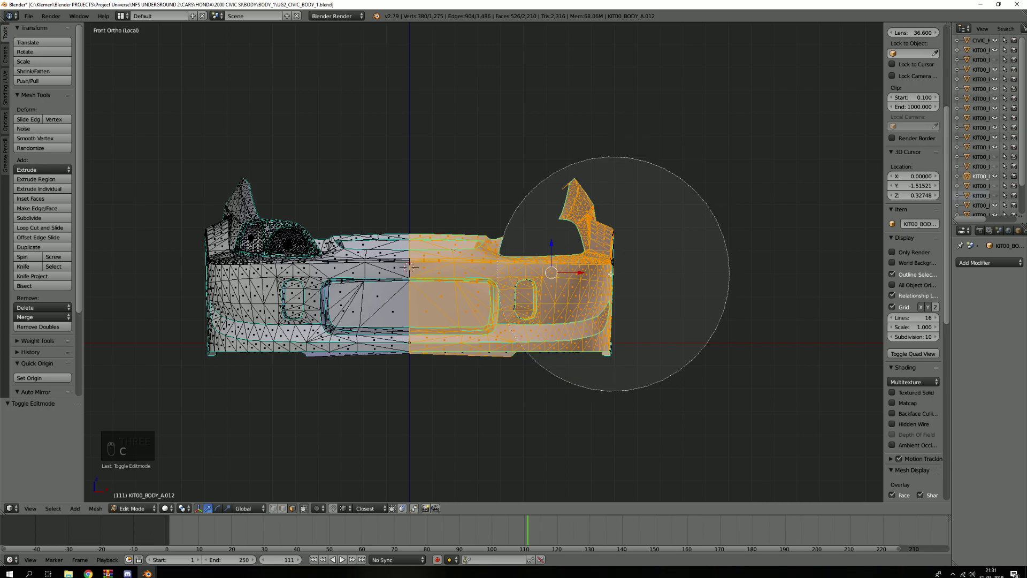
pyautogui.rightClick(598, 275)
pyautogui.moveTo(598, 275); pyautogui.dragTo(550, 284, button='middle')
pyautogui.scroll(8, 609, 263)
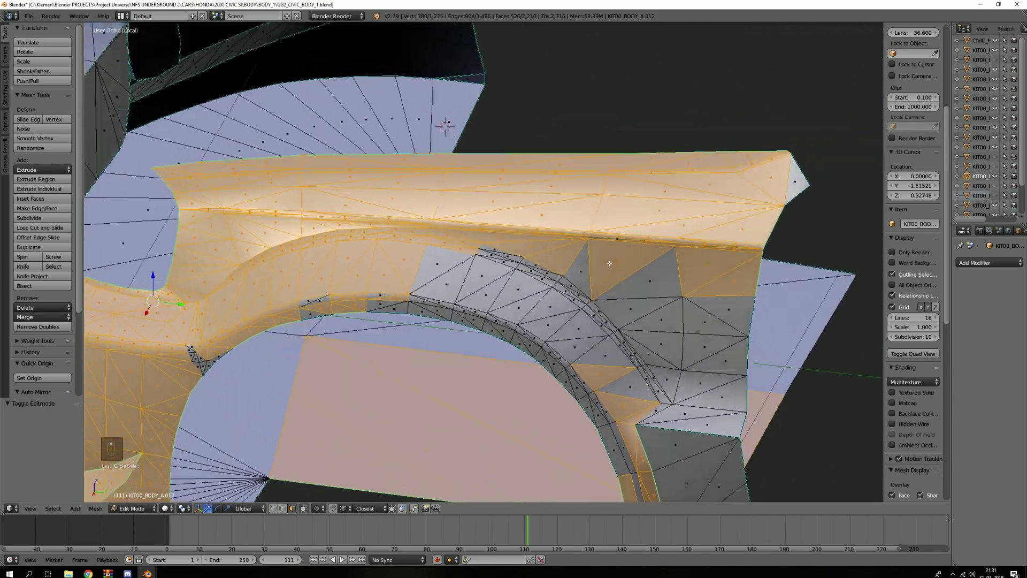
# Add the missed inner and hidden faces of that half to the selection using wireframe display in front view.
pyautogui.scroll(-6, 609, 263)
pyautogui.moveTo(609, 263); pyautogui.dragTo(475, 148, button='middle')
pyautogui.scroll(5, 526, 311)
pyautogui.scroll(4, 475, 148)
pyautogui.scroll(-4, 475, 147)
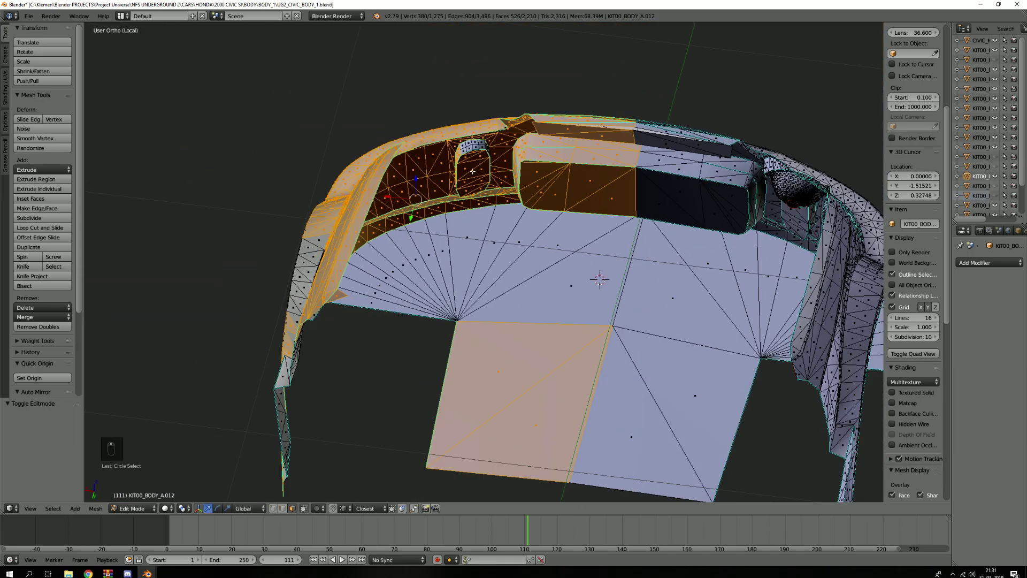
pyautogui.press('KP_1')
pyautogui.press('z')
pyautogui.press('c')
pyautogui.moveTo(418, 208)
pyautogui.mouseDown()
pyautogui.moveTo(452, 176)
pyautogui.moveTo(398, 279)
pyautogui.moveTo(341, 301)
pyautogui.moveTo(323, 296)
pyautogui.moveTo(334, 166)
pyautogui.mouseUp()
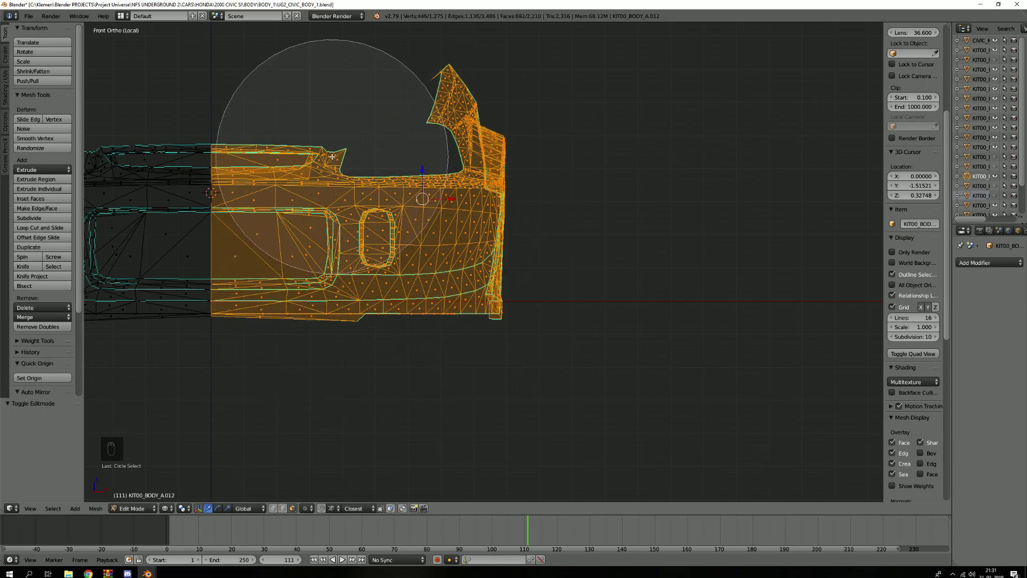
pyautogui.rightClick(469, 285)
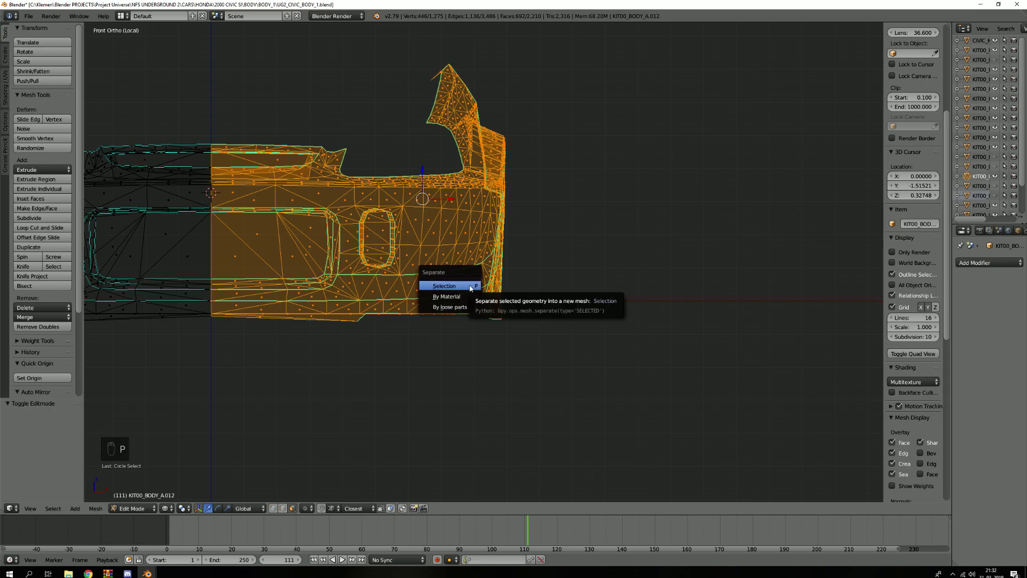
# Separate the selected front-end half into its own object, restore solid display and leave edit mode.
pyautogui.click(470, 287)
pyautogui.keyDown('shift'); pyautogui.moveTo(383, 280); pyautogui.dragTo(538, 308, button='middle'); pyautogui.keyUp('shift')
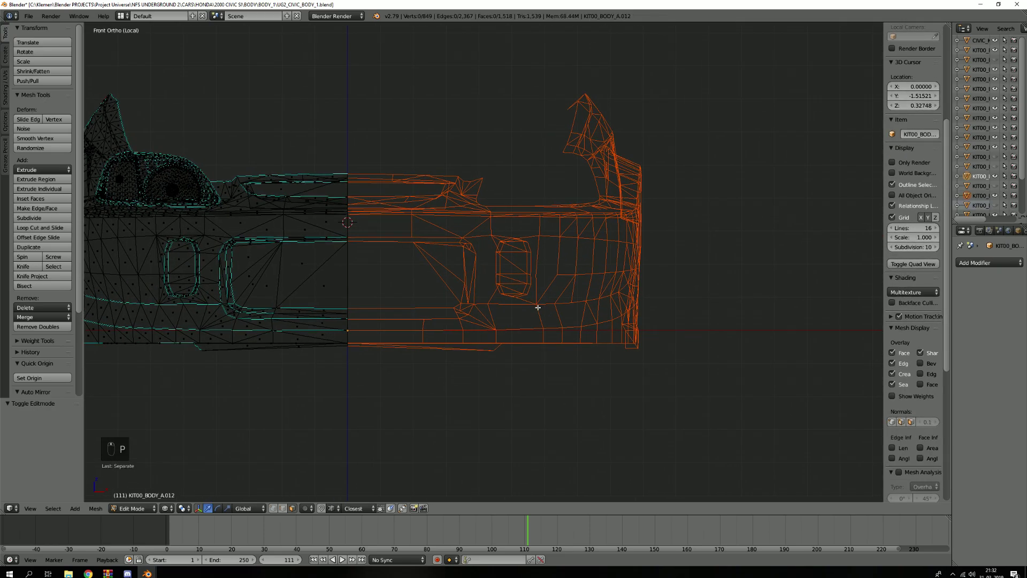
pyautogui.press('z')
pyautogui.press('Tab')
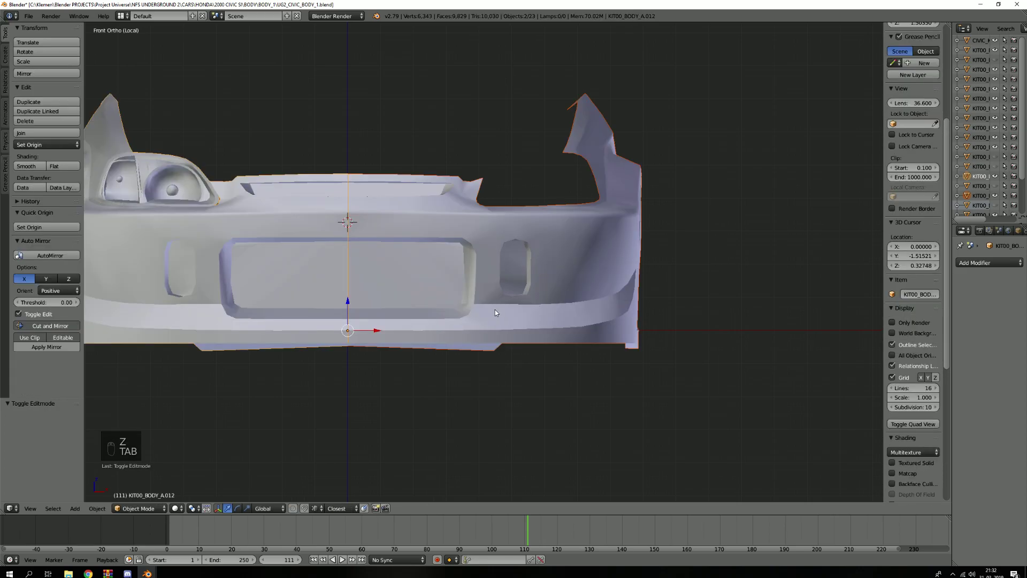
# Test-move the headlight-free half, cancel the move and delete the half that contains the headlight.
pyautogui.scroll(-4, 514, 308)
pyautogui.moveTo(515, 308); pyautogui.dragTo(505, 317, button='middle')
pyautogui.rightClick(506, 314)
pyautogui.press('g')
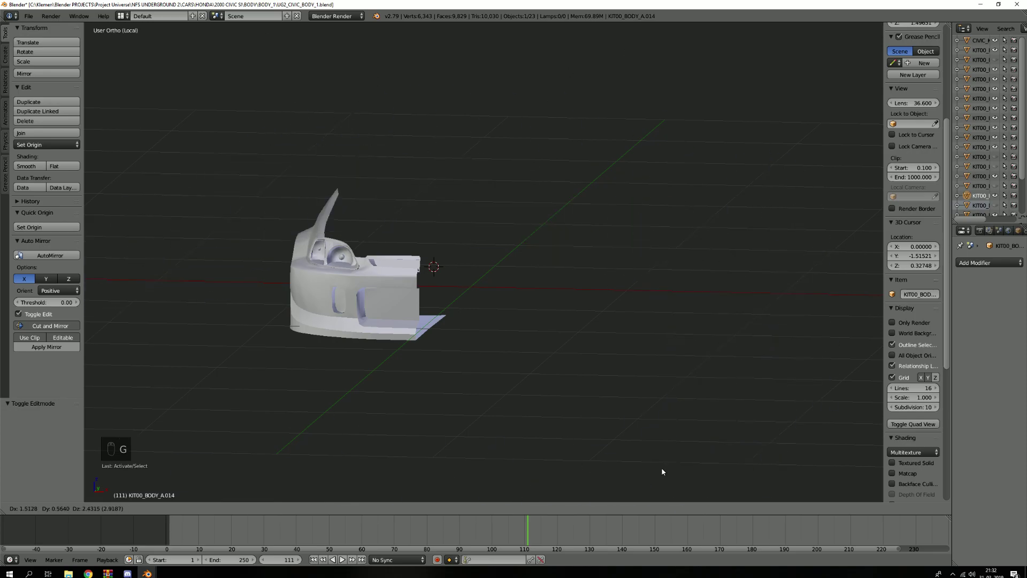
pyautogui.rightClick(445, 317)
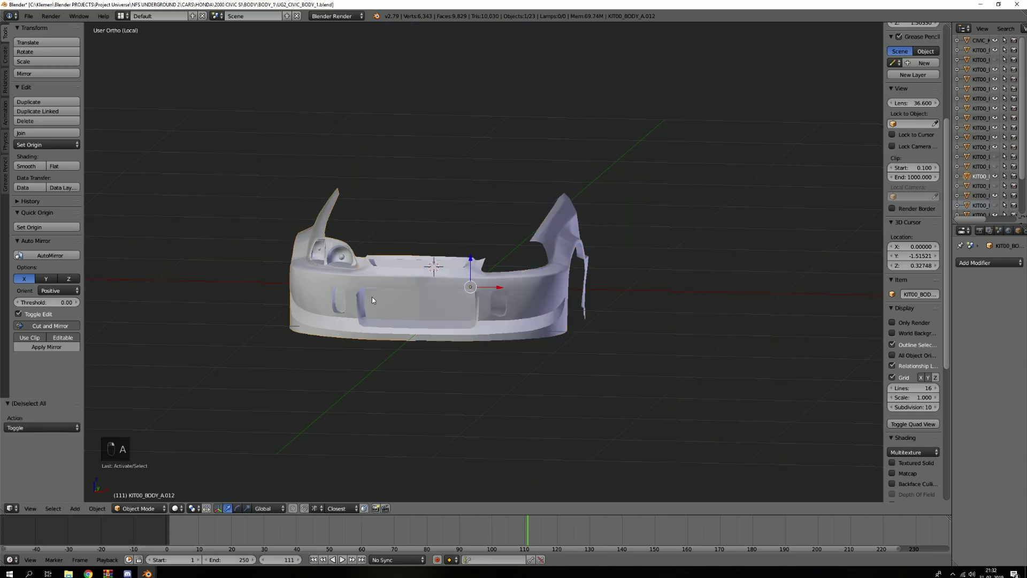
pyautogui.press('x')
pyautogui.click(385, 241)
# Select the remaining front-end half, leave local view, reveal all hidden car parts and clear the selection.
pyautogui.rightClick(512, 283)
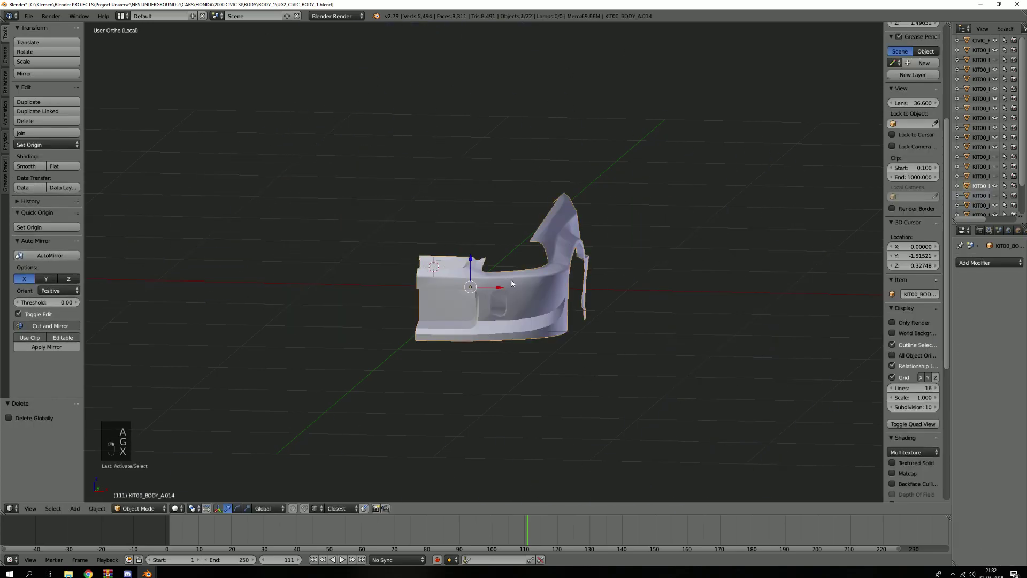
pyautogui.press('Tab')
pyautogui.press('KP_Divide')
pyautogui.press('a')
pyautogui.press('a')
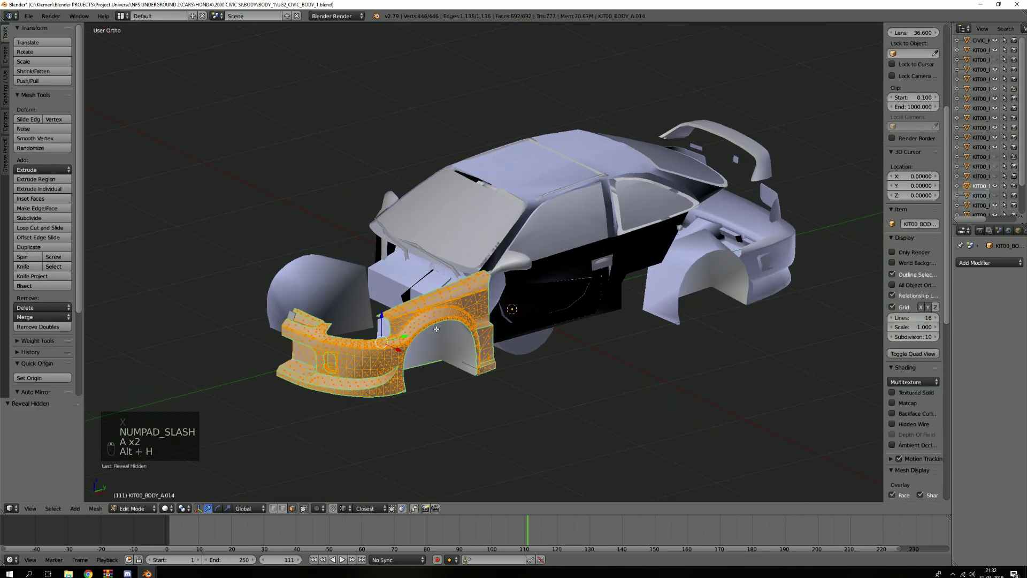
pyautogui.press('a')
pyautogui.hotkey('alt', 'h')
pyautogui.press('Tab')
pyautogui.hotkey('alt', 'h')
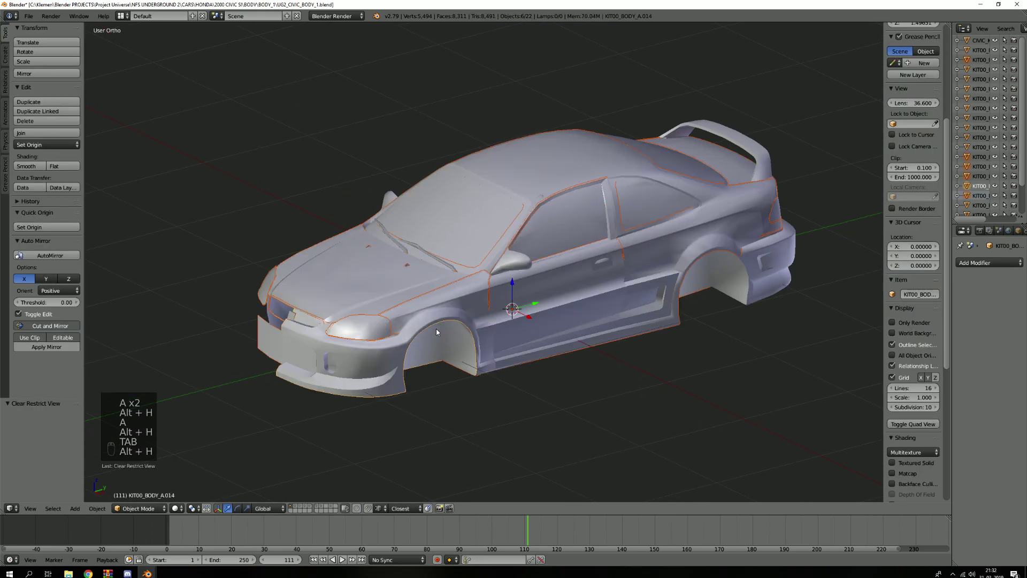
pyautogui.press('a')
# Select the main body shell, isolate it in local view and enter mesh editing with nothing selected.
pyautogui.moveTo(435, 328); pyautogui.dragTo(474, 306, button='middle')
pyautogui.scroll(3, 417, 327)
pyautogui.rightClick(380, 325)
pyautogui.press('g')
pyautogui.rightClick(439, 207)
pyautogui.press('KP_Divide')
pyautogui.press('Tab')
pyautogui.press('a')
pyautogui.press('a')
pyautogui.press('a')
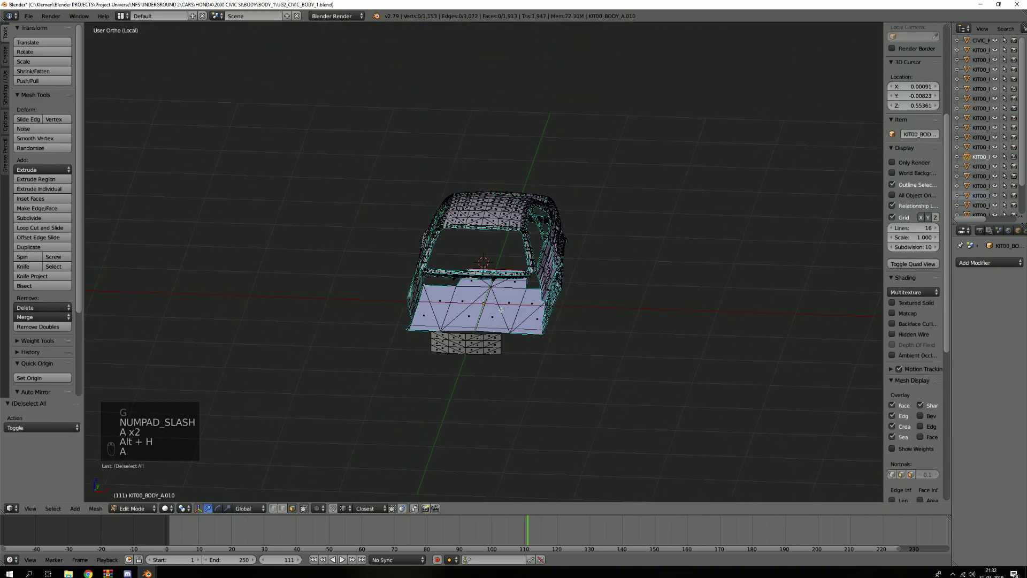
# Separate the loose curved plate in front of the floor into its own object, then leave local view and hide it.
pyautogui.press('3')
pyautogui.scroll(7, 501, 310)
pyautogui.press('l')
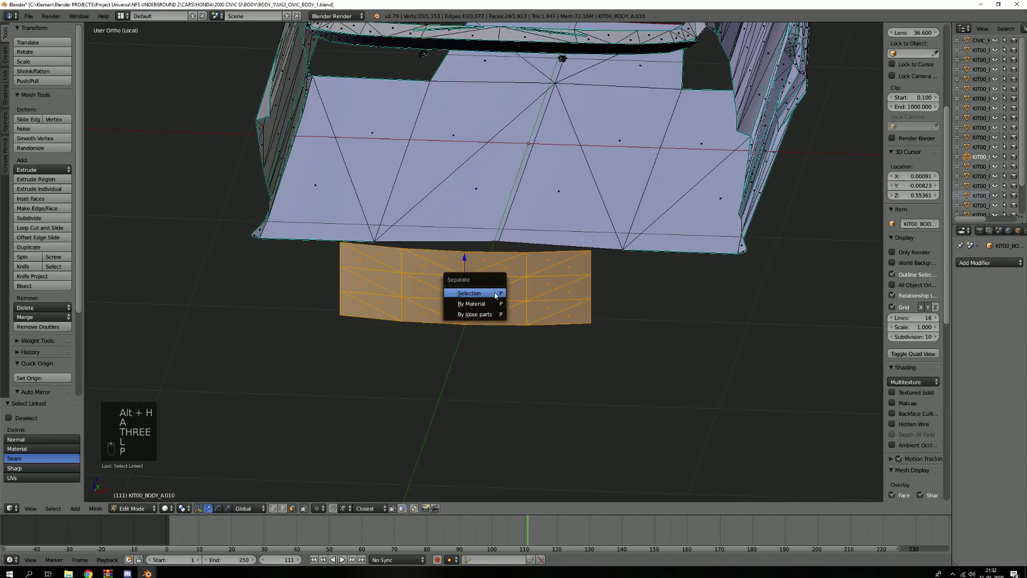
pyautogui.click(469, 293)
pyautogui.press('Tab')
pyautogui.press('KP_Divide')
pyautogui.press('a')
pyautogui.press('a')
pyautogui.press('h')
# Test-move the front-end half, cancel the move, and hide the door line object.
pyautogui.rightClick(499, 310)
pyautogui.press('g')
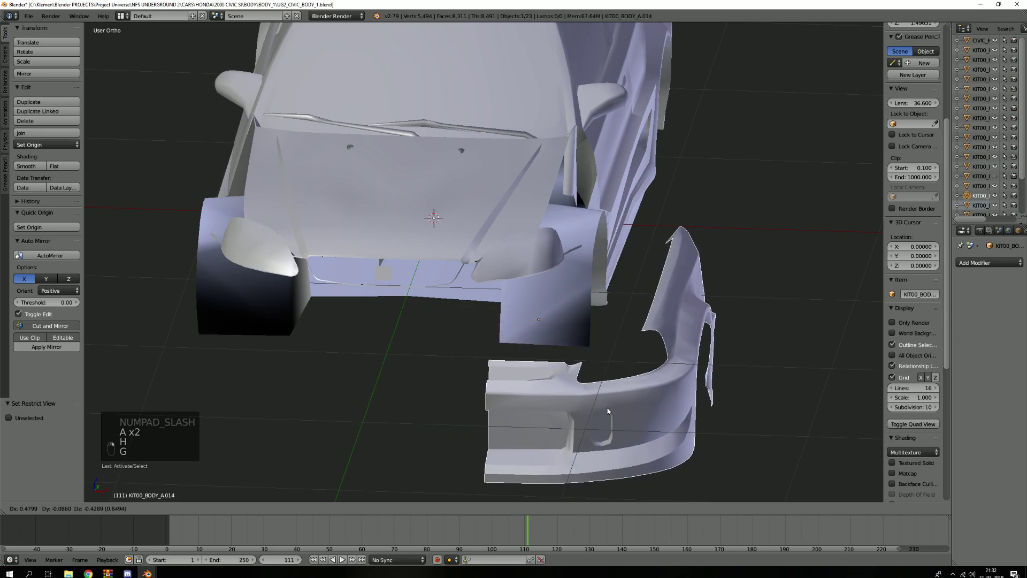
pyautogui.click(453, 291)
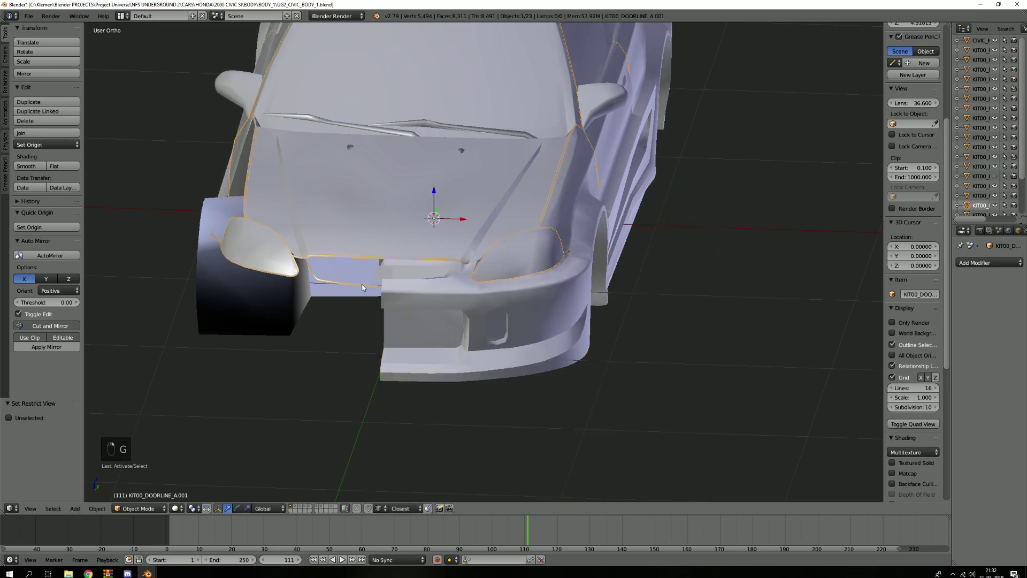
pyautogui.press('h')
# Mirror the front-end half across the X axis with AutoMirror, keeping the positive side, and apply the mirror.
pyautogui.rightClick(480, 322)
pyautogui.hotkey('shift', 'c')
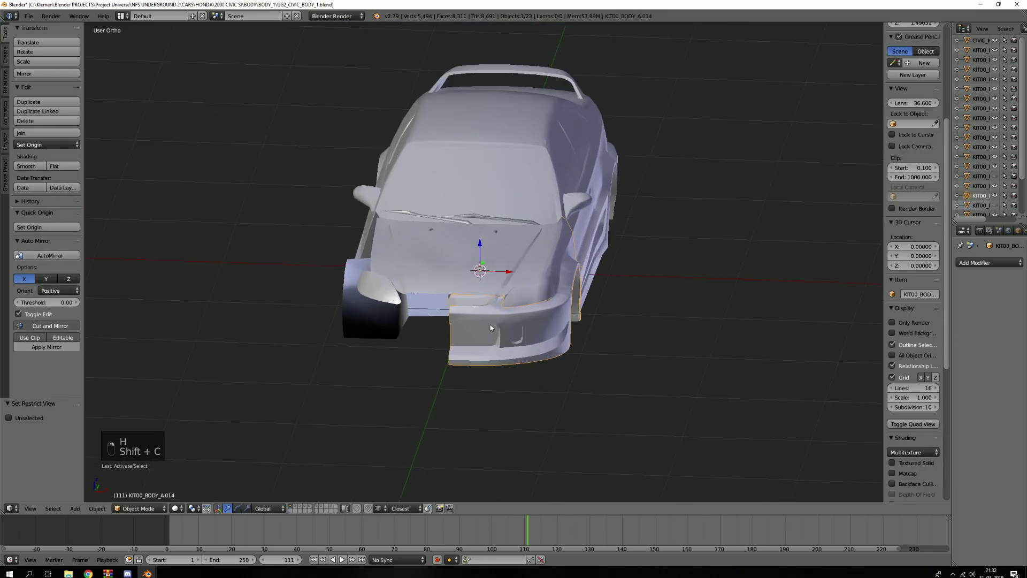
pyautogui.click(49, 256)
pyautogui.press('Tab')
pyautogui.press('Tab')
pyautogui.press('Tab')
pyautogui.scroll(4, 504, 327)
# Select the whole mirrored front-end mesh, remove its duplicate vertices and return to object mode.
pyautogui.press('Tab')
pyautogui.press('a')
pyautogui.press('a')
pyautogui.press('a')
pyautogui.press('a')
pyautogui.press('a')
pyautogui.press('a')
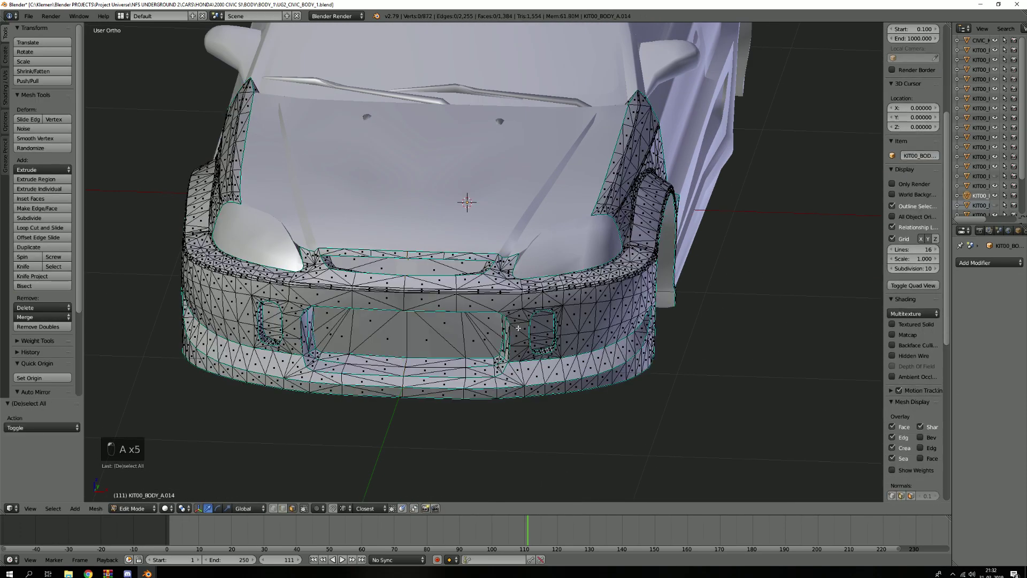
pyautogui.press('Tab')
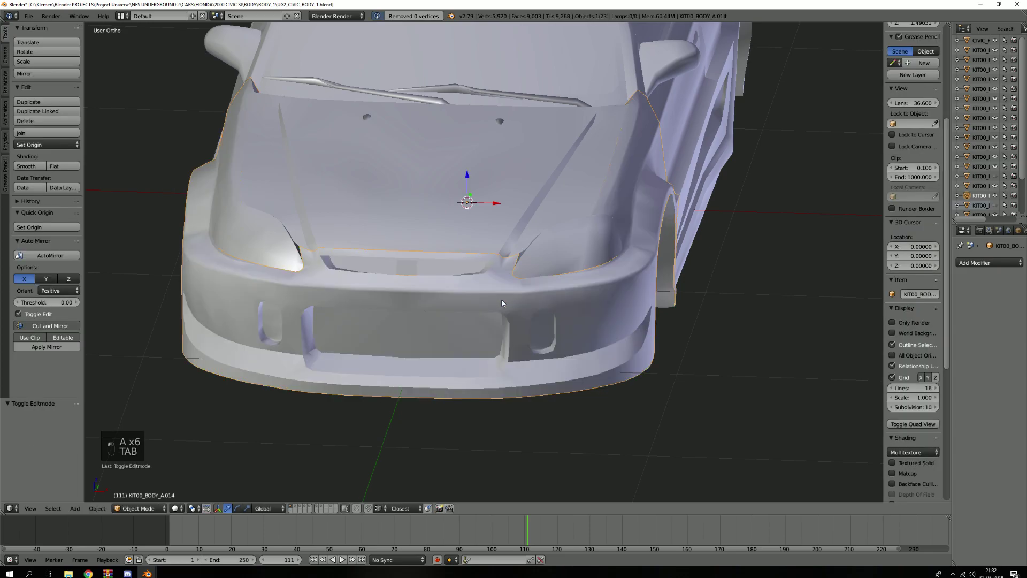
# Examine how the mirrored bumper and fenders fit the body, test-moving neighbouring parts and cancelling each move.
pyautogui.moveTo(422, 279)
pyautogui.mouseDown(button='middle')
pyautogui.moveTo(443, 264)
pyautogui.moveTo(414, 275)
pyautogui.moveTo(428, 278)
pyautogui.mouseUp(button='middle')
pyautogui.rightClick(556, 303)
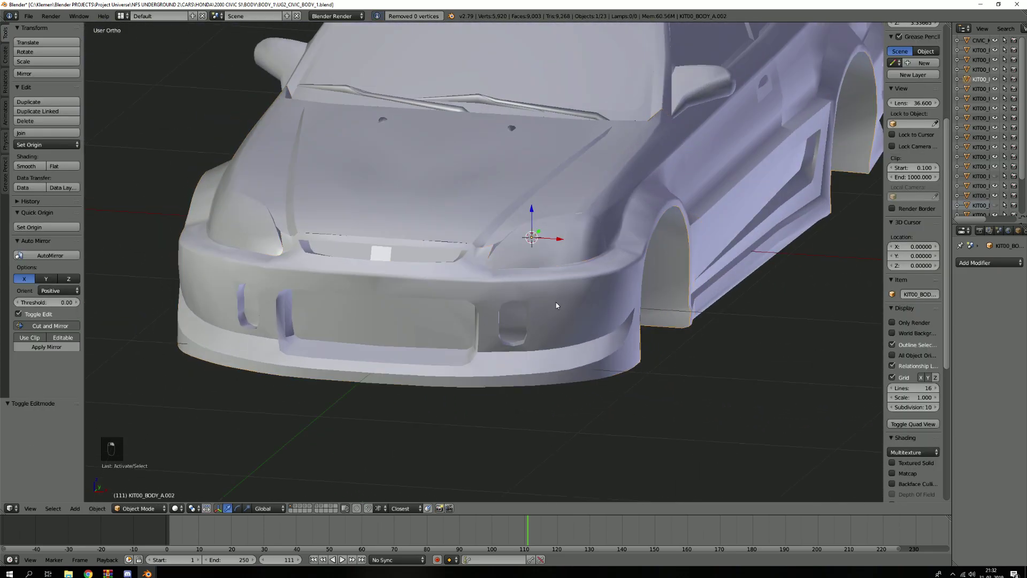
pyautogui.press('g')
pyautogui.rightClick(614, 331)
pyautogui.rightClick(615, 331)
pyautogui.press('g')
pyautogui.rightClick(654, 315)
pyautogui.moveTo(649, 274); pyautogui.dragTo(498, 272, button='middle')
pyautogui.moveTo(661, 271); pyautogui.dragTo(622, 273, button='middle')
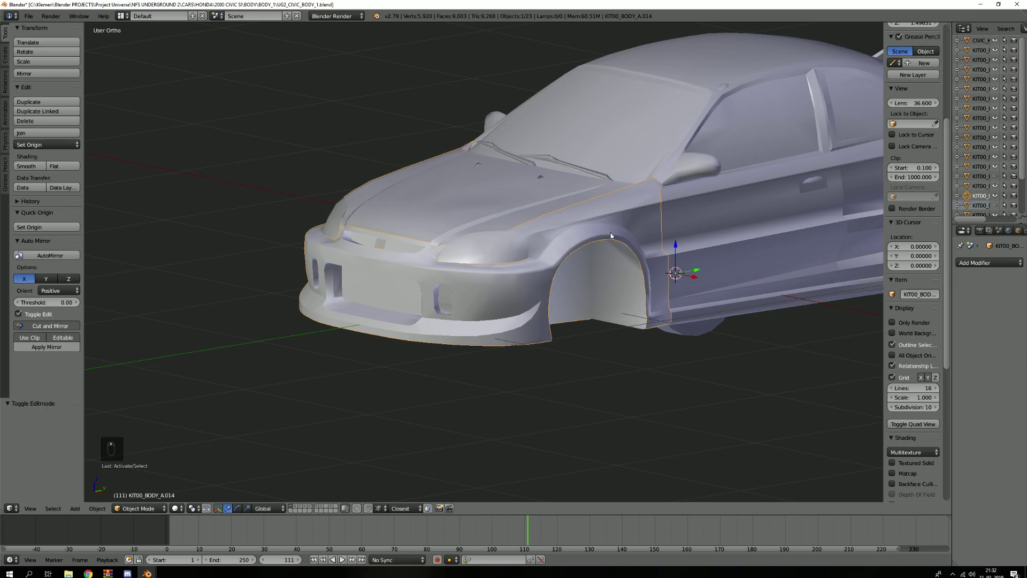
pyautogui.moveTo(308, 216); pyautogui.dragTo(446, 288, button='middle')
pyautogui.scroll(2, 364, 241)
pyautogui.scroll(1, 464, 328)
pyautogui.moveTo(463, 331); pyautogui.dragTo(444, 317, button='middle')
pyautogui.moveTo(487, 259); pyautogui.dragTo(152, 250, button='middle')
# Hide the headlight glass and mirror the headlight housing across the X axis with AutoMirror, applying the modifier.
pyautogui.rightClick(152, 251)
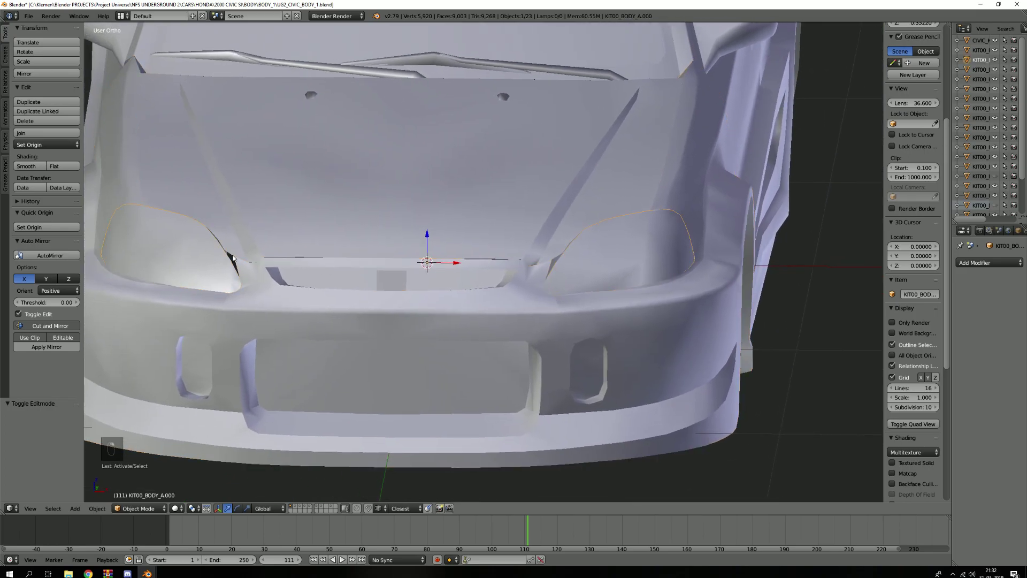
pyautogui.press('h')
pyautogui.hotkey('shift', 'c')
pyautogui.scroll(3, 102, 286)
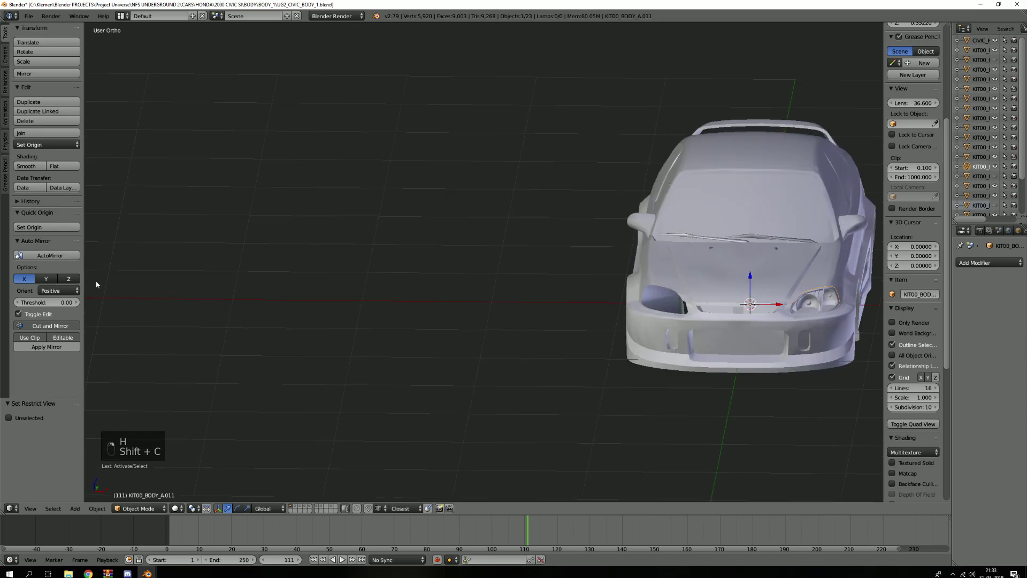
pyautogui.click(55, 258)
pyautogui.press('Tab')
pyautogui.click(963, 291)
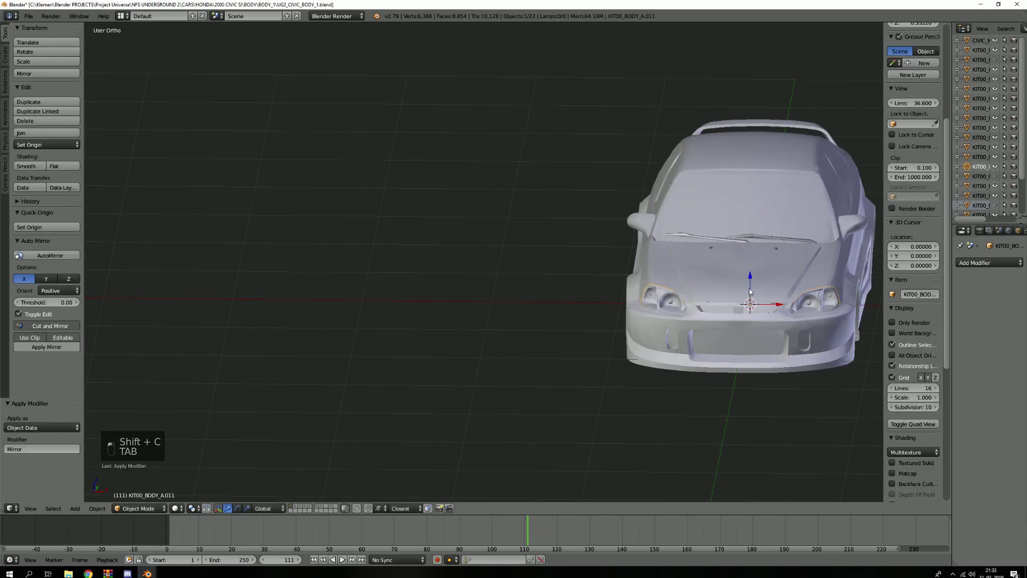
# Clear the selection and examine the shading of the mirrored front end, the rear and the car's side panels.
pyautogui.hotkey('shift', 'c')
pyautogui.scroll(6, 484, 283)
pyautogui.press('a')
pyautogui.press('a')
pyautogui.scroll(2, 471, 274)
pyautogui.scroll(-3, 508, 259)
pyautogui.scroll(3, 529, 257)
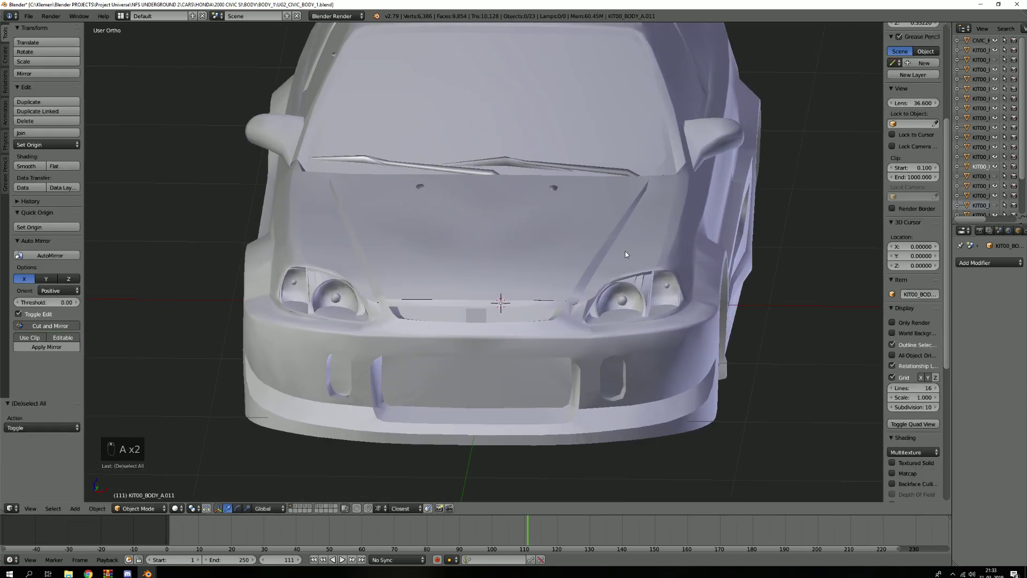
pyautogui.scroll(-3, 528, 269)
pyautogui.moveTo(528, 269); pyautogui.dragTo(403, 266, button='middle')
pyautogui.scroll(4, 457, 315)
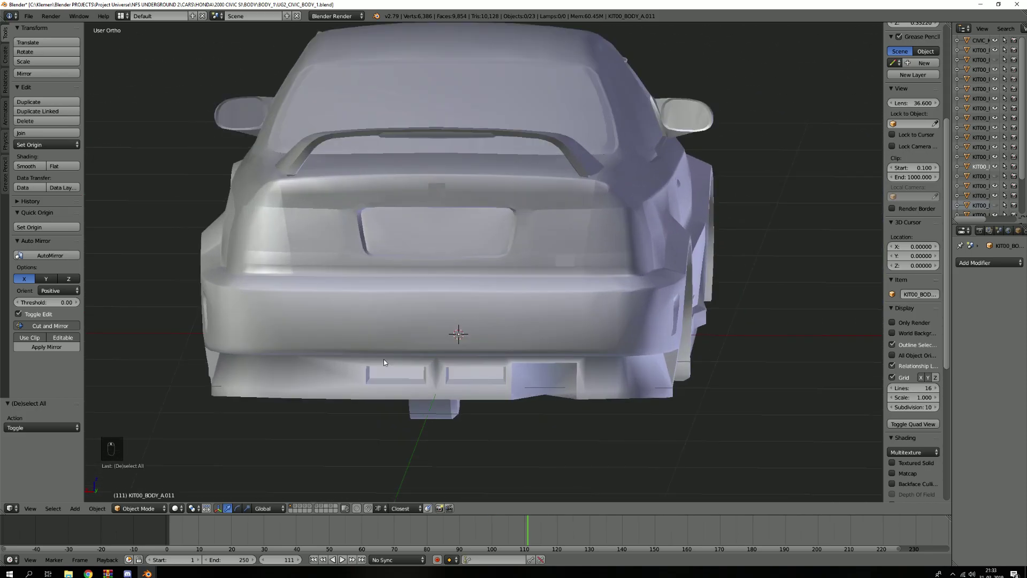
pyautogui.scroll(-3, 292, 376)
pyautogui.moveTo(311, 306); pyautogui.dragTo(491, 300, button='middle')
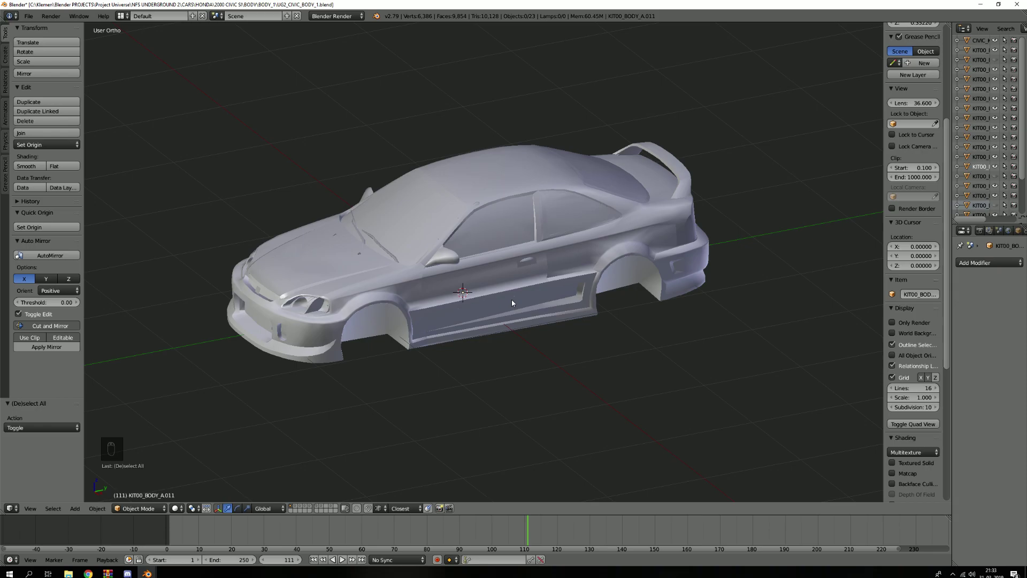
pyautogui.scroll(6, 512, 300)
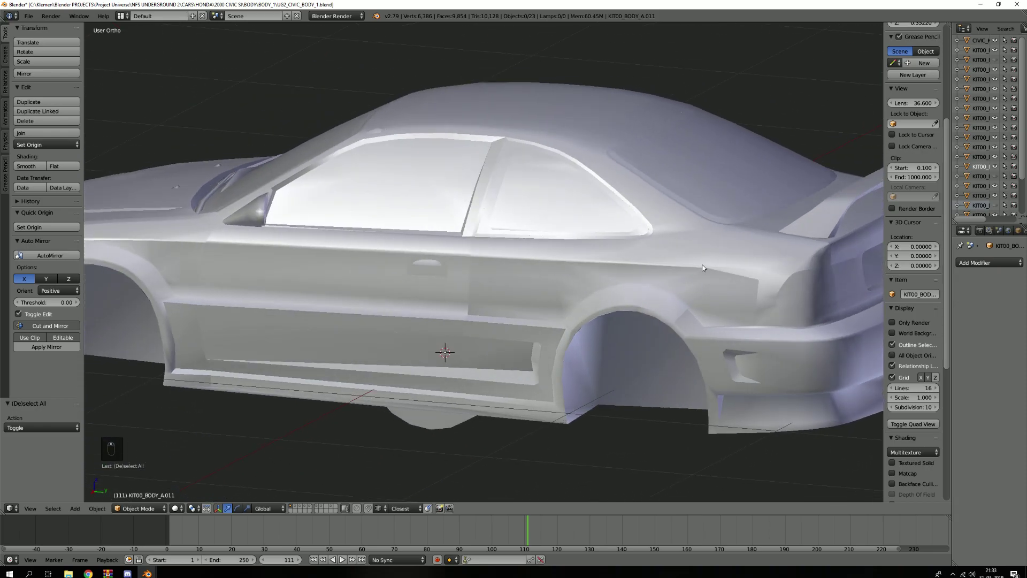
pyautogui.keyDown('shift'); pyautogui.moveTo(704, 268); pyautogui.dragTo(492, 261, button='middle'); pyautogui.keyUp('shift')
pyautogui.scroll(3, 465, 289)
pyautogui.scroll(-2, 454, 307)
pyautogui.moveTo(423, 314); pyautogui.dragTo(449, 320, button='middle')
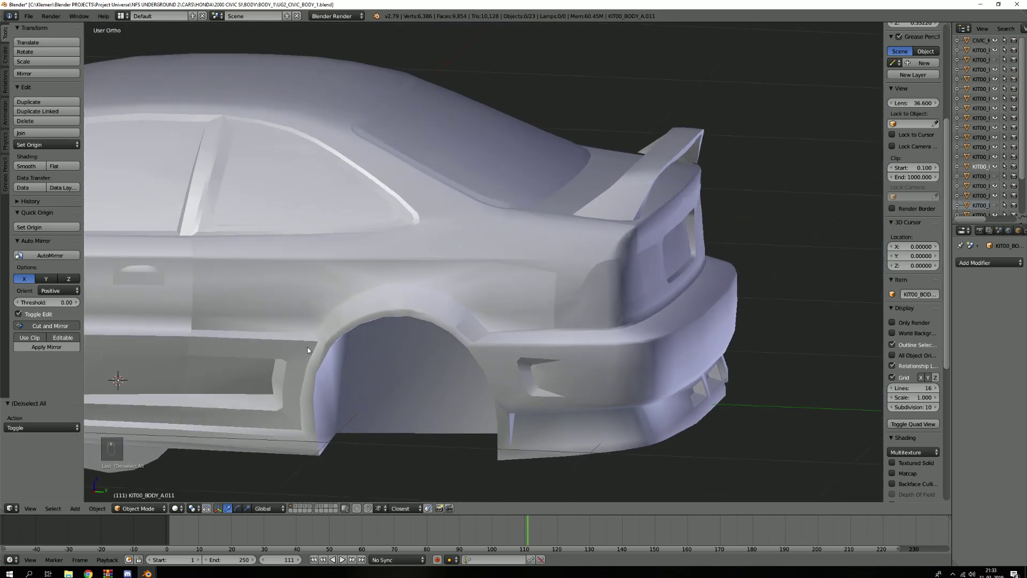
pyautogui.moveTo(315, 325)
pyautogui.keyDown('shift'); pyautogui.mouseDown(button='middle')
pyautogui.moveTo(524, 303)
pyautogui.moveTo(447, 321)
pyautogui.moveTo(330, 313)
pyautogui.mouseUp(button='middle'); pyautogui.keyUp('shift')
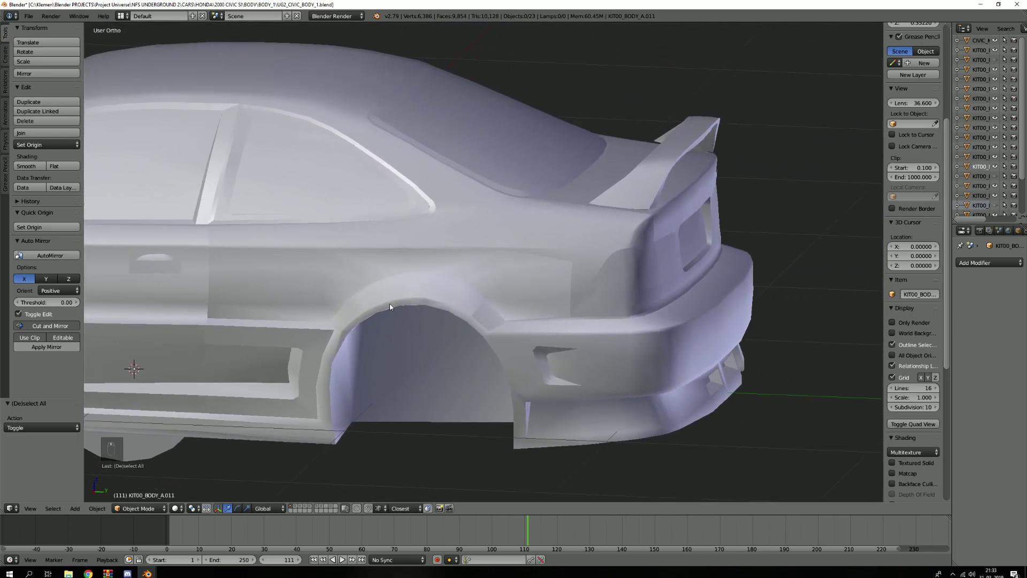
# Examine the shading of the rear bumper, rear wheel arch, doors and side skirts on both sides of the car.
pyautogui.moveTo(514, 290); pyautogui.dragTo(493, 280, button='middle')
pyautogui.keyDown('shift'); pyautogui.moveTo(729, 354); pyautogui.dragTo(509, 303, button='middle'); pyautogui.keyUp('shift')
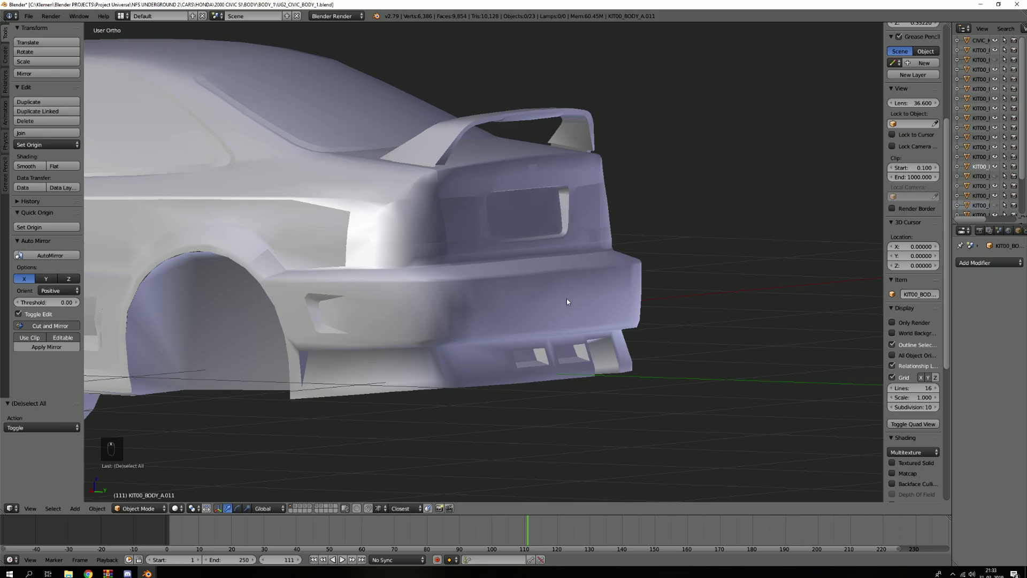
pyautogui.moveTo(410, 326); pyautogui.dragTo(550, 236, button='middle')
pyautogui.moveTo(293, 223); pyautogui.dragTo(412, 271, button='middle')
pyautogui.scroll(3, 413, 273)
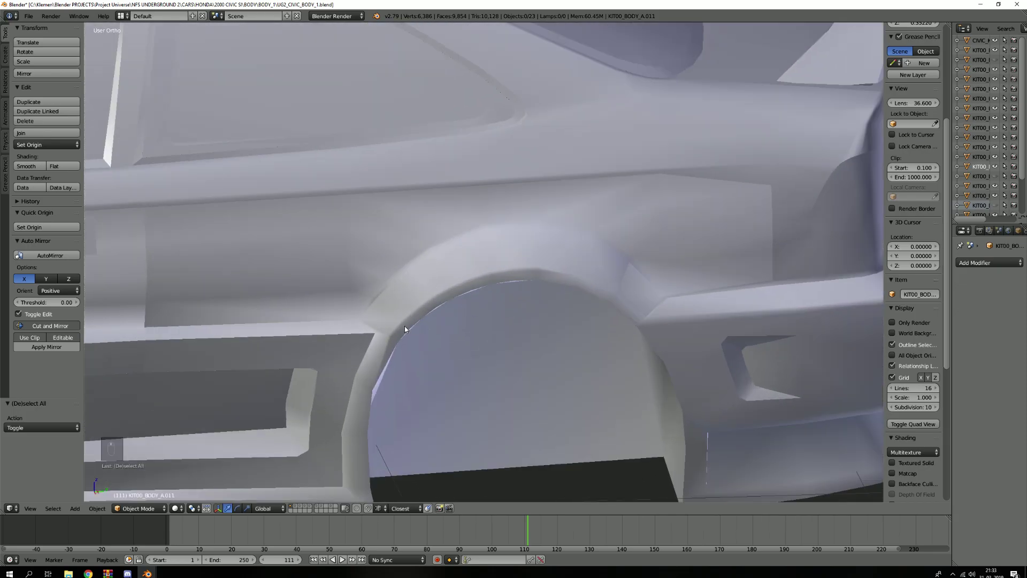
pyautogui.keyDown('shift'); pyautogui.moveTo(427, 349); pyautogui.dragTo(560, 251, button='middle'); pyautogui.keyUp('shift')
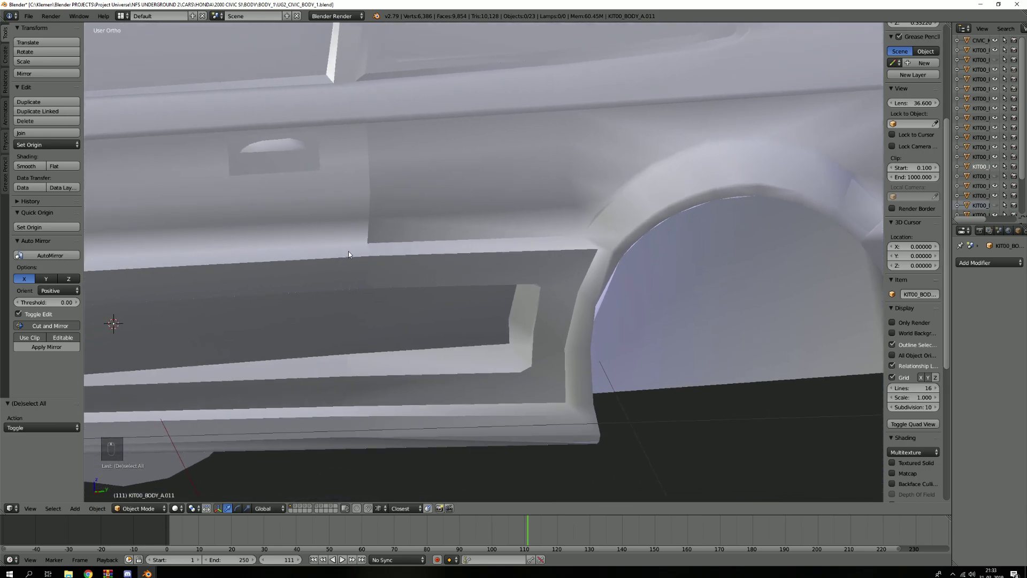
pyautogui.keyDown('shift'); pyautogui.moveTo(358, 258); pyautogui.dragTo(543, 253, button='middle'); pyautogui.keyUp('shift')
pyautogui.scroll(-4, 544, 253)
pyautogui.scroll(3, 270, 274)
pyautogui.moveTo(269, 275); pyautogui.dragTo(470, 227, button='middle')
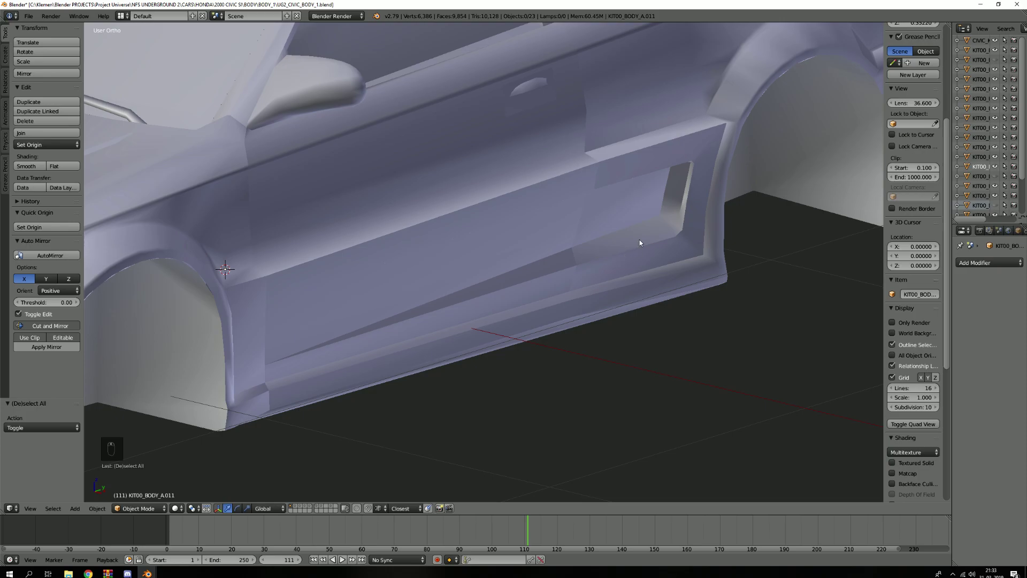
pyautogui.scroll(5, 637, 242)
pyautogui.scroll(-4, 584, 244)
pyautogui.moveTo(589, 251); pyautogui.dragTo(680, 254, button='middle')
pyautogui.scroll(-4, 583, 256)
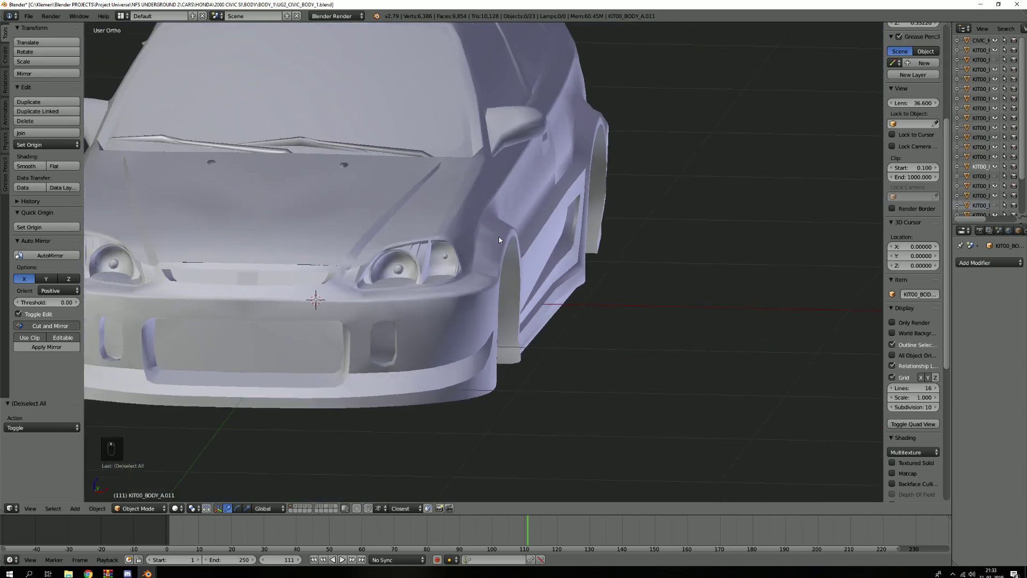
# Select the front-end mesh and inspect its topology around the headlight by switching repeatedly between edit and object mode.
pyautogui.keyDown('shift'); pyautogui.moveTo(499, 241); pyautogui.dragTo(598, 220, button='middle'); pyautogui.keyUp('shift')
pyautogui.scroll(4, 446, 258)
pyautogui.scroll(2, 446, 257)
pyautogui.rightClick(420, 251)
pyautogui.press('Tab')
pyautogui.scroll(-6, 395, 258)
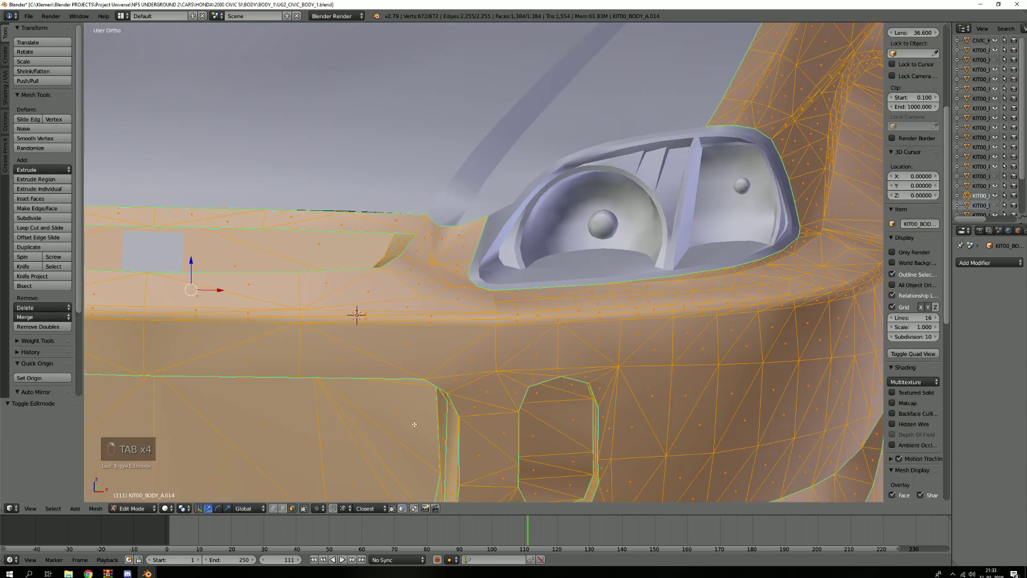
pyautogui.press('Tab')
pyautogui.press('Tab')
pyautogui.press('Tab')
pyautogui.press('Tab')
# Examine the complete car body from the front and the front three-quarter angle in object mode.
pyautogui.scroll(-3, 486, 331)
pyautogui.keyDown('shift'); pyautogui.moveTo(468, 317); pyautogui.dragTo(477, 377, button='middle'); pyautogui.keyUp('shift')
pyautogui.scroll(2, 417, 283)
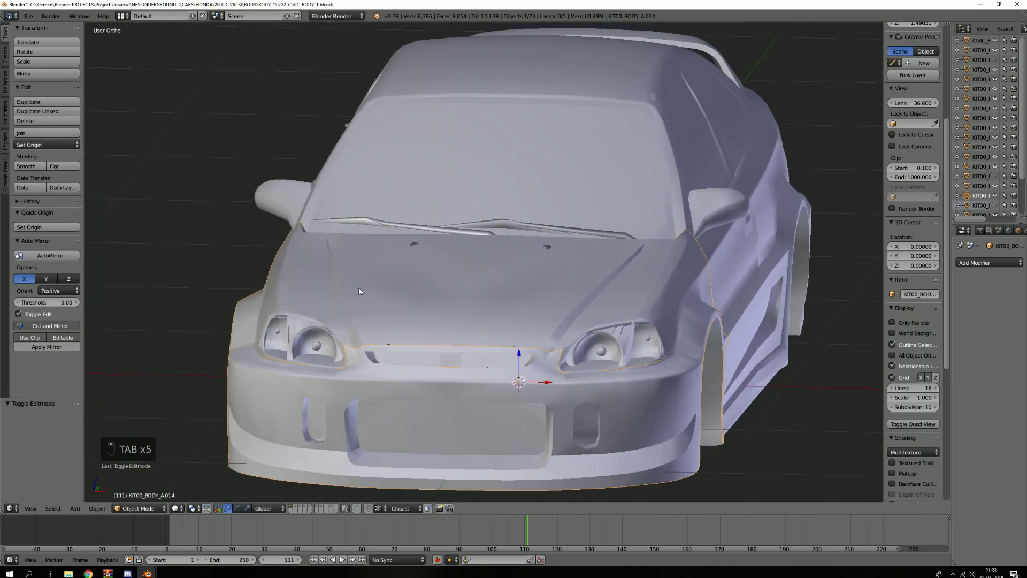
pyautogui.scroll(-3, 324, 290)
pyautogui.moveTo(316, 289); pyautogui.dragTo(530, 174, button='middle')
pyautogui.scroll(-4, 451, 217)
pyautogui.moveTo(397, 237); pyautogui.dragTo(439, 305, button='middle')
pyautogui.scroll(2, 332, 325)
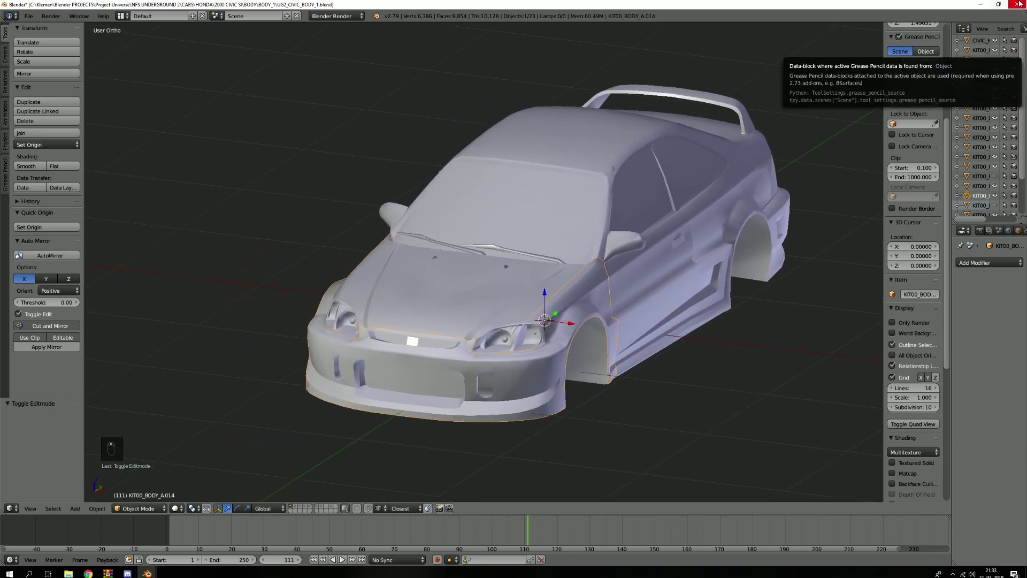